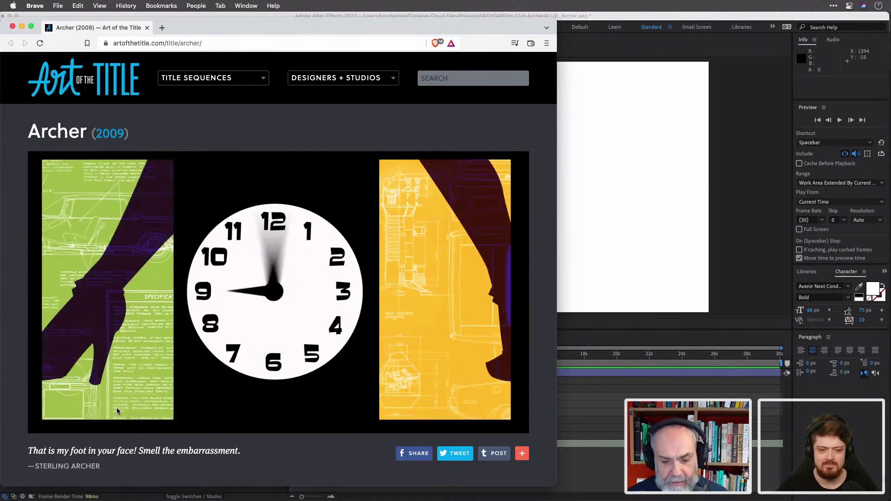
# Switch from Brave to Adobe Illustrator.
pyautogui.press('super+Tab')
pyautogui.press('super+Tab')
pyautogui.press('super+Tab')
pyautogui.press('super+Tab')
pyautogui.press('super+Tab')
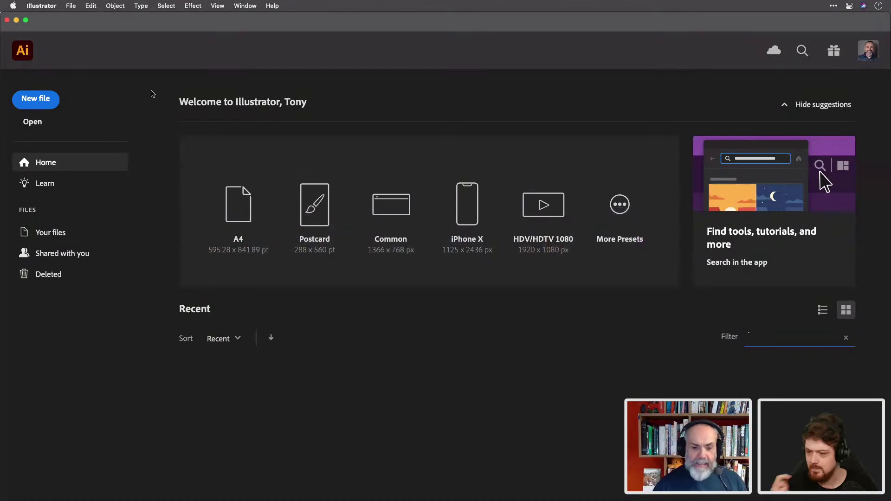
# Open hosts.ai from the recent files list.
pyautogui.click(72, 7)
pyautogui.moveTo(96, 50)
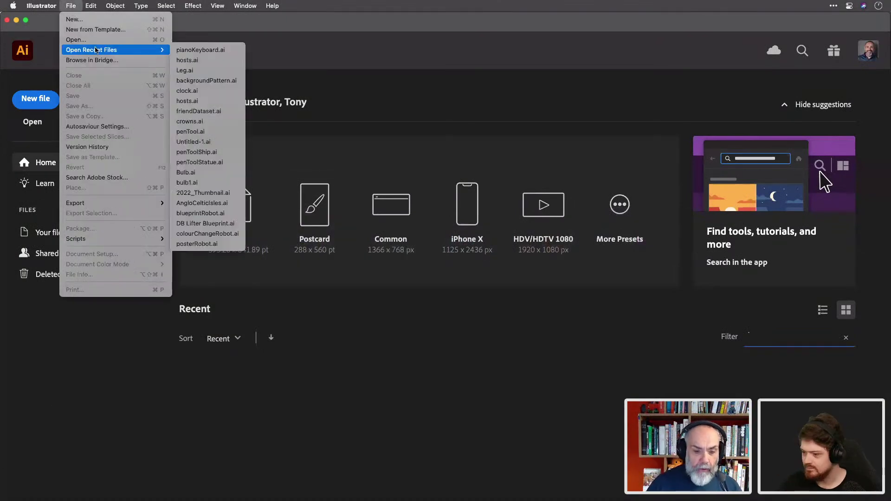
pyautogui.click(204, 61)
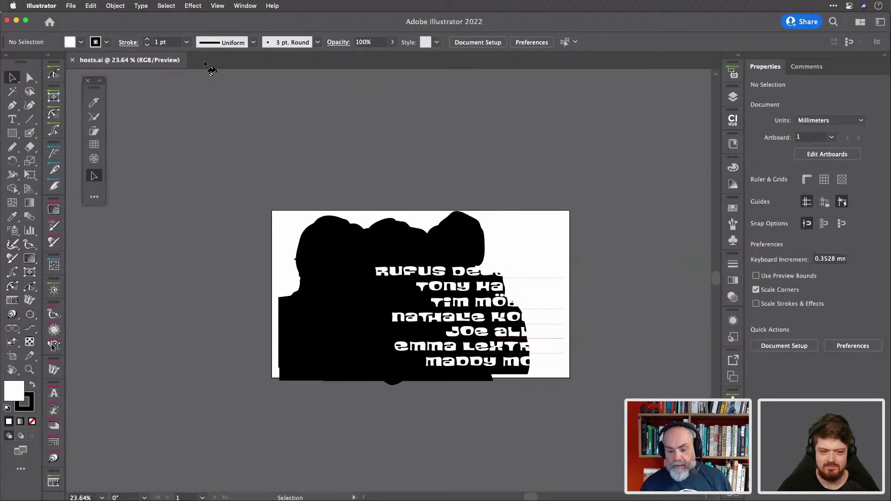
# In the Layers panel, solo the Maddy, Rufus and Emma layers in turn, restoring all after each.
pyautogui.click(732, 98)
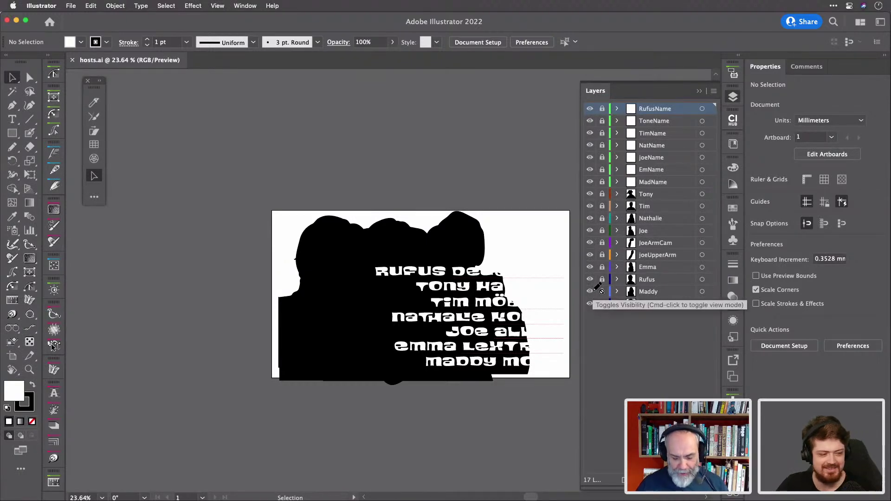
pyautogui.keyDown('alt'); pyautogui.click(596, 288); pyautogui.keyUp('alt')
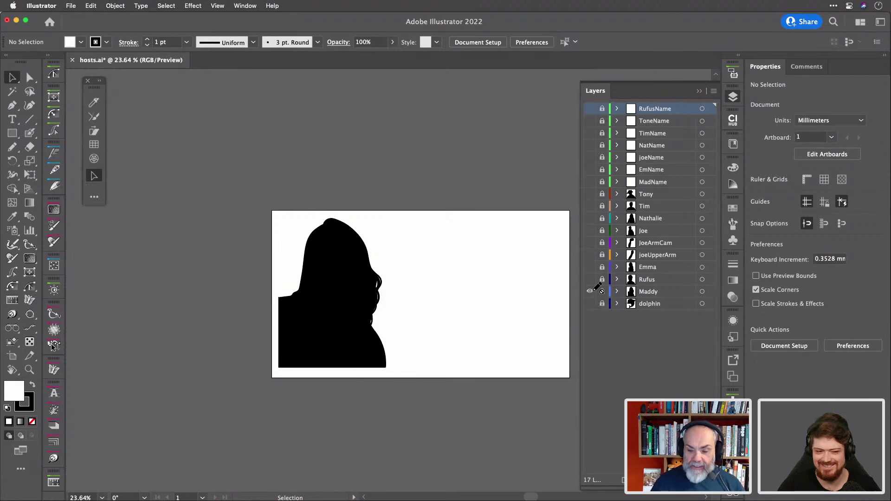
pyautogui.keyDown('alt'); pyautogui.click(590, 291); pyautogui.keyUp('alt')
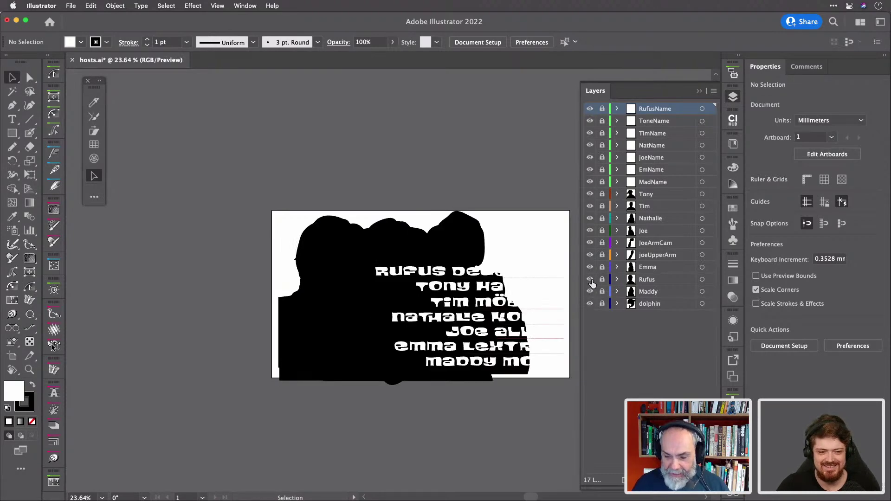
pyautogui.keyDown('alt'); pyautogui.click(590, 280); pyautogui.keyUp('alt')
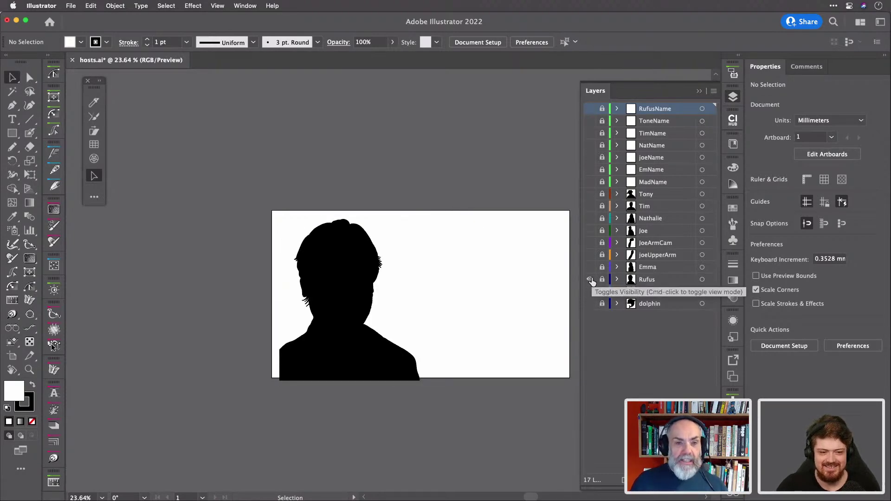
pyautogui.keyDown('alt'); pyautogui.click(591, 281); pyautogui.keyUp('alt')
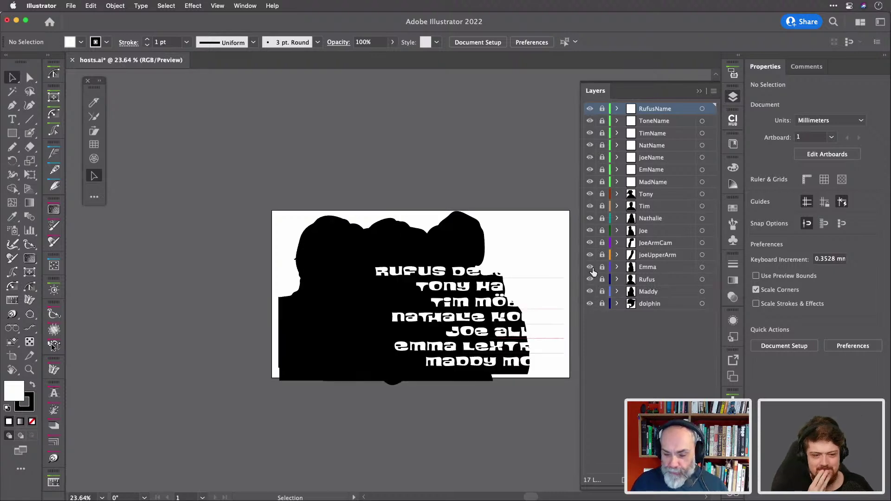
pyautogui.keyDown('alt'); pyautogui.click(591, 268); pyautogui.keyUp('alt')
pyautogui.keyDown('alt'); pyautogui.click(590, 268); pyautogui.keyUp('alt')
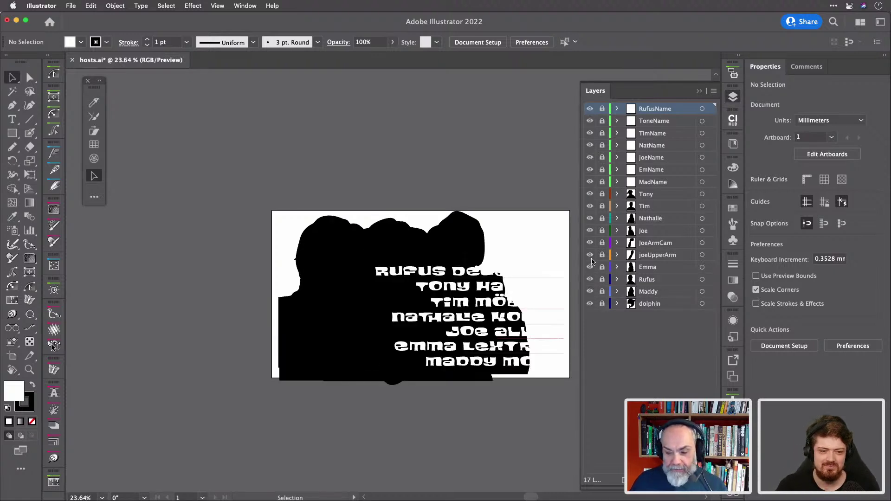
# Solo the joeUpperArm, Tony and Tim layers in turn, then restore all layers.
pyautogui.keyDown('alt'); pyautogui.click(589, 256); pyautogui.keyUp('alt')
pyautogui.keyDown('alt'); pyautogui.click(590, 256); pyautogui.keyUp('alt')
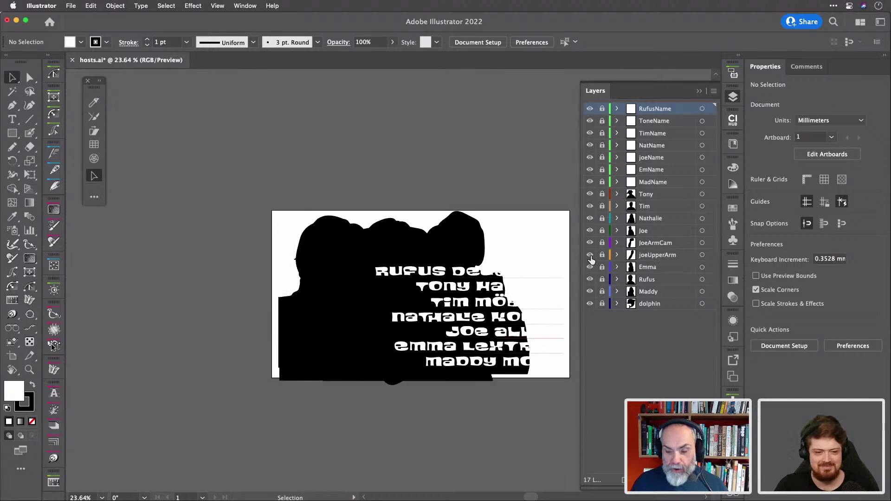
pyautogui.keyDown('alt'); pyautogui.click(590, 195); pyautogui.keyUp('alt')
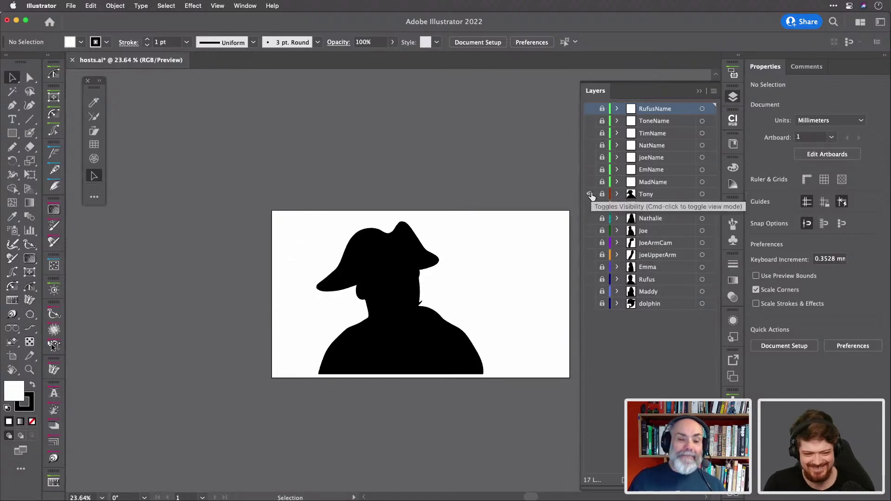
pyautogui.keyDown('alt'); pyautogui.click(590, 195); pyautogui.keyUp('alt')
pyautogui.keyDown('alt'); pyautogui.click(590, 206); pyautogui.keyUp('alt')
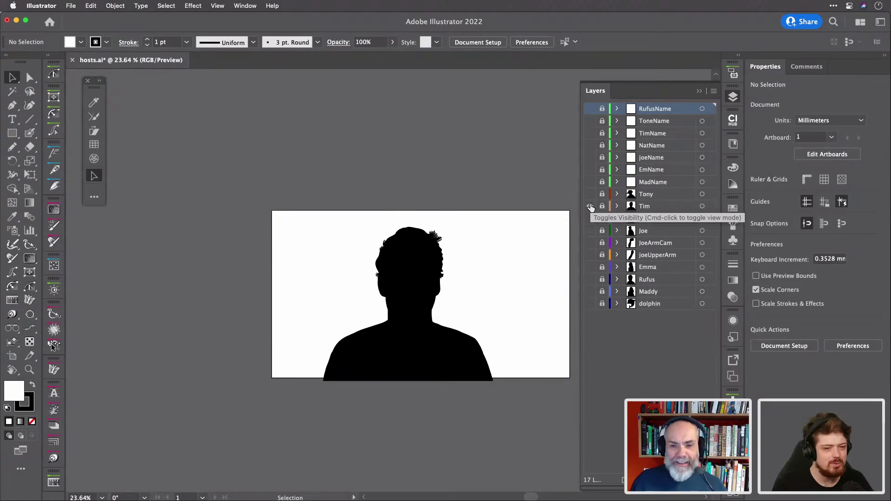
pyautogui.keyDown('alt'); pyautogui.click(590, 207); pyautogui.keyUp('alt')
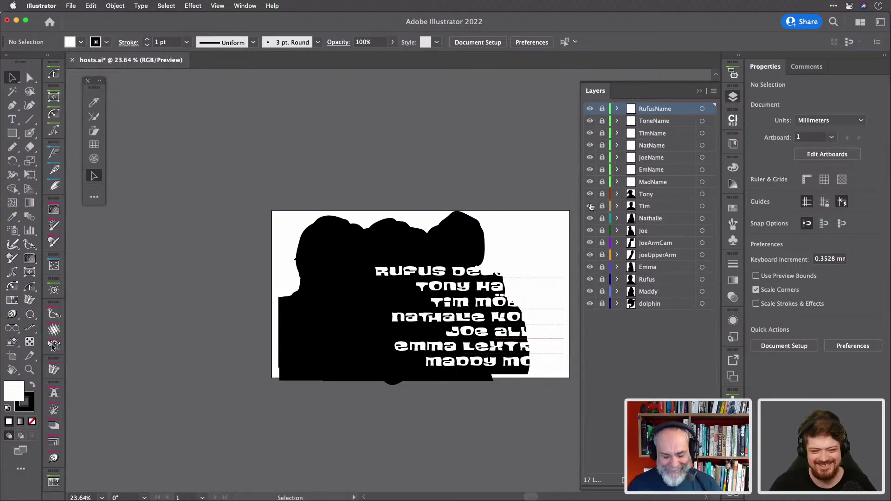
pyautogui.press('super+Tab')
pyautogui.press('super+Tab')
pyautogui.press('super+Tab')
pyautogui.press('super+Tab')
pyautogui.press('super+Tab')
pyautogui.press('super+Tab')
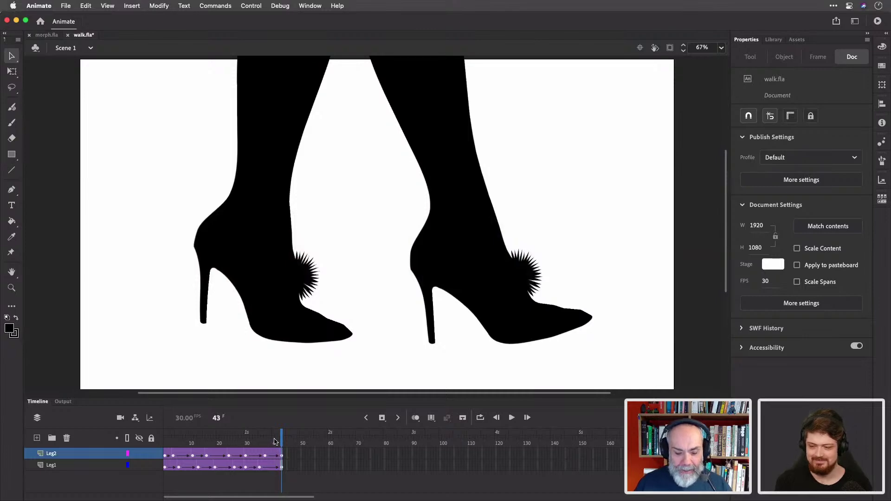
# At frame 36, set Leg2's Color Effect to None, then back to Brightness.
pyautogui.moveTo(281, 441); pyautogui.dragTo(165, 424)
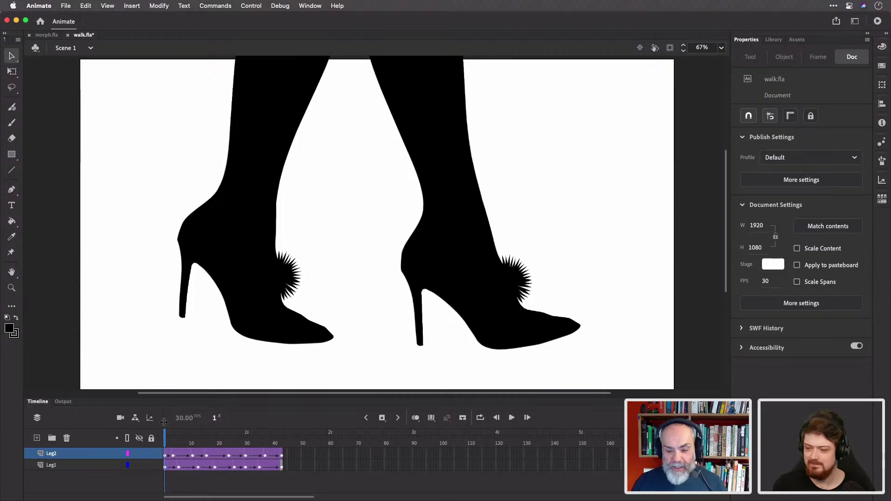
pyautogui.click(166, 456)
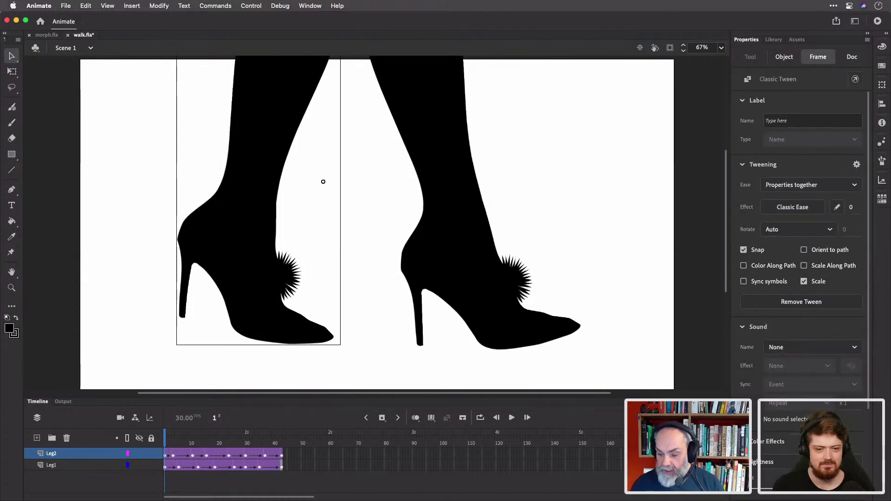
pyautogui.click(810, 461)
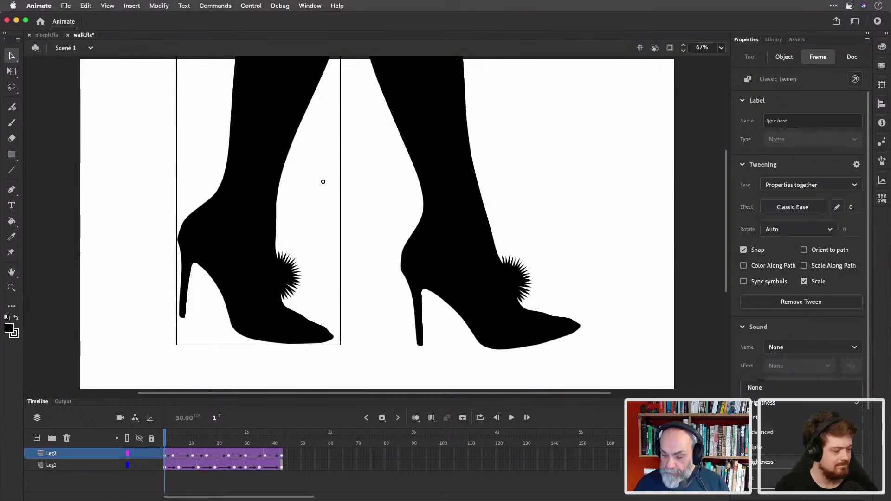
pyautogui.click(809, 392)
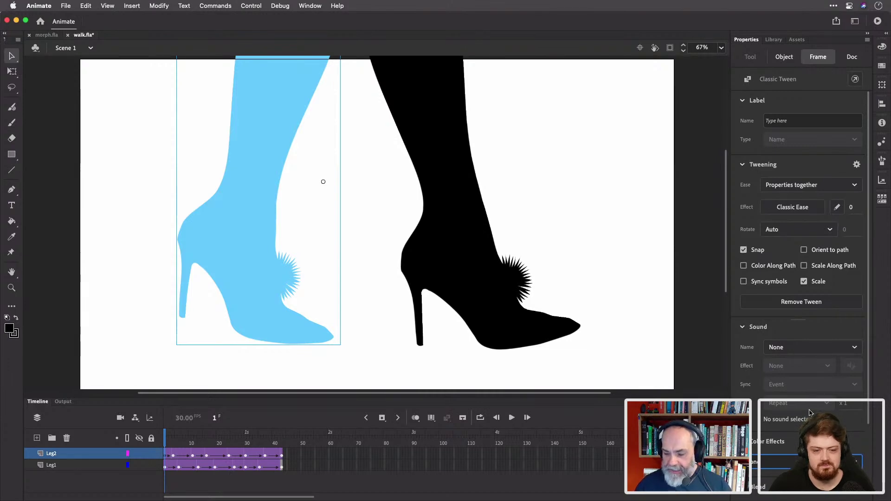
pyautogui.click(807, 461)
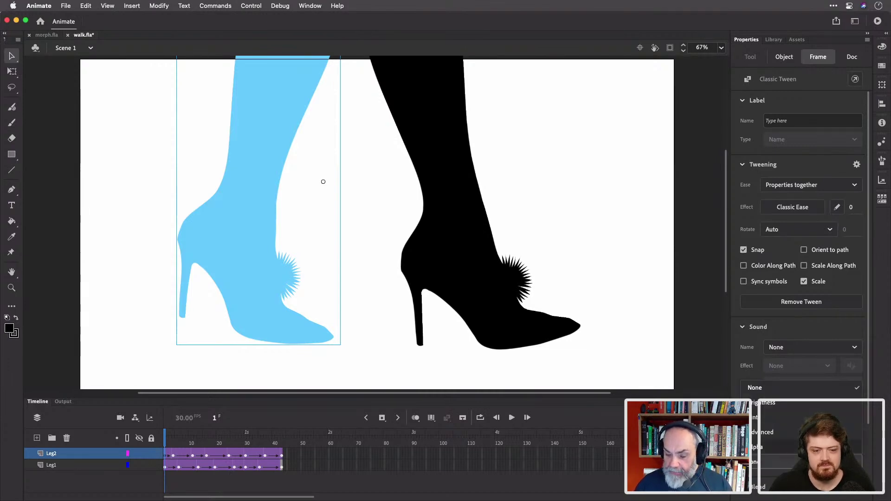
pyautogui.click(796, 406)
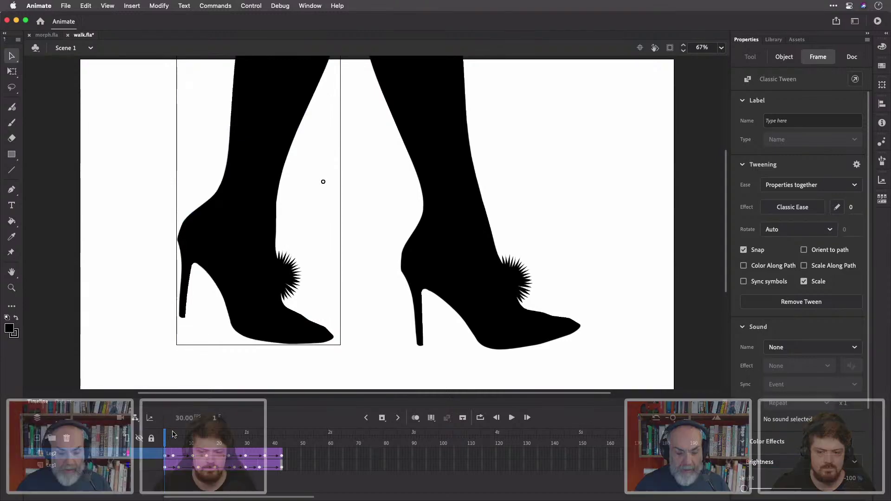
# Play the walk animation, then step through frames 1, 3 and 11.
pyautogui.press('Return')
pyautogui.click(158, 432)
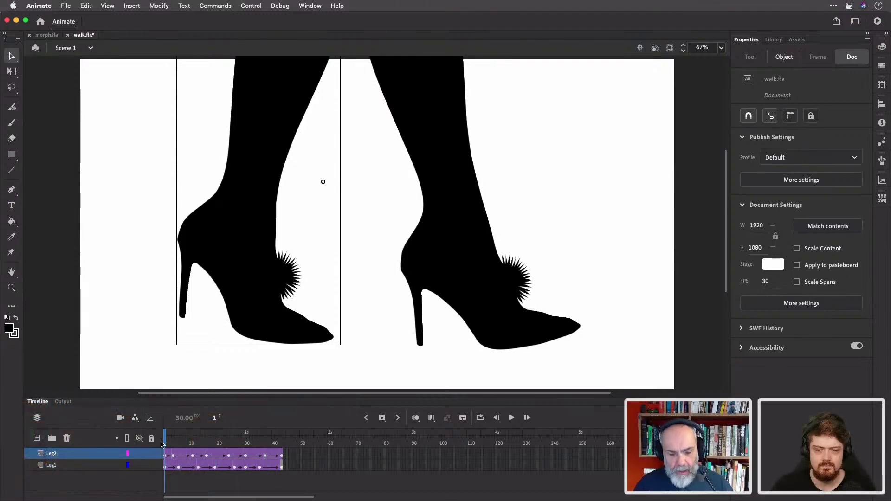
pyautogui.click(172, 441)
pyautogui.moveTo(171, 441)
pyautogui.mouseDown()
pyautogui.moveTo(204, 440)
pyautogui.moveTo(160, 437)
pyautogui.mouseUp()
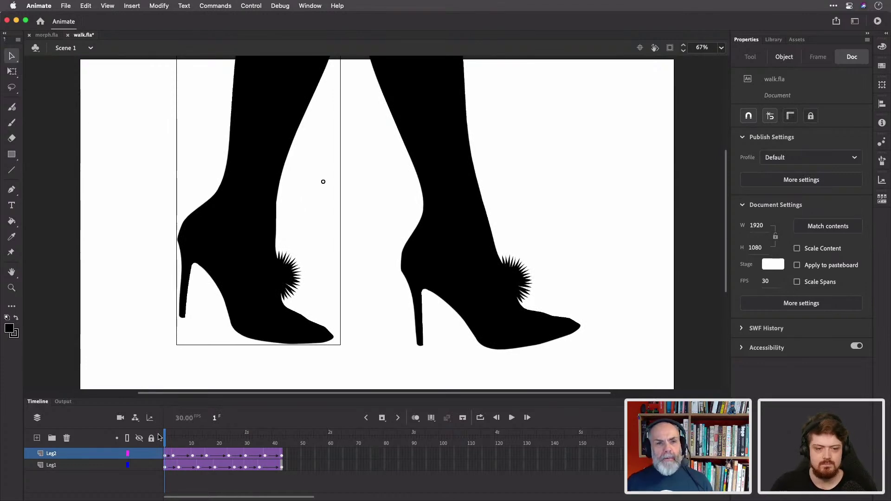
pyautogui.click(191, 439)
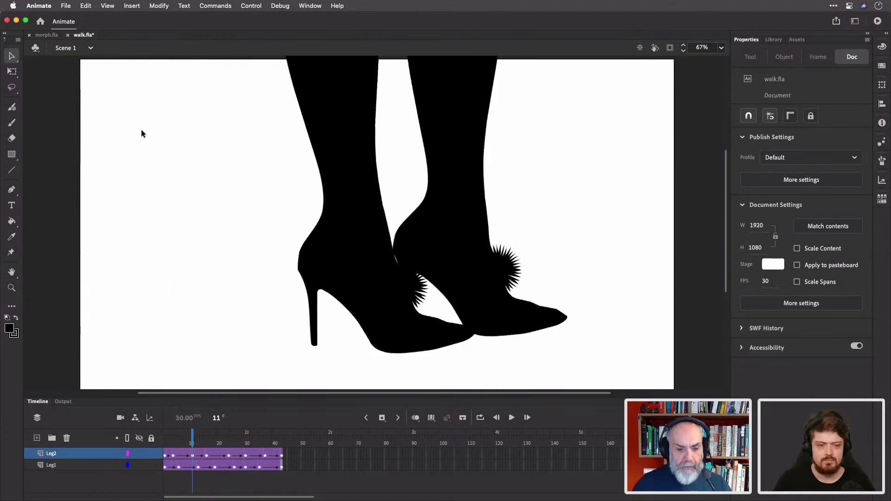
pyautogui.click(67, 7)
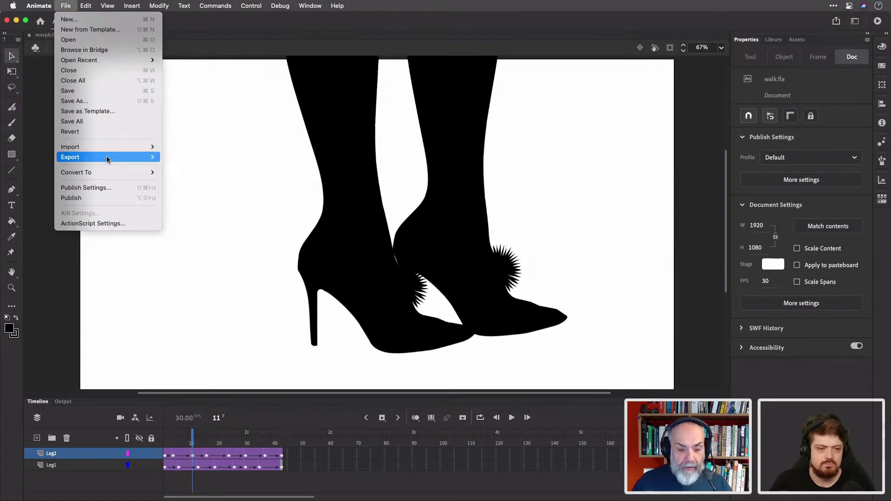
# Export the walk as an animated GIF with a Fit On Screen preview and 2 colours.
pyautogui.moveTo(107, 159)
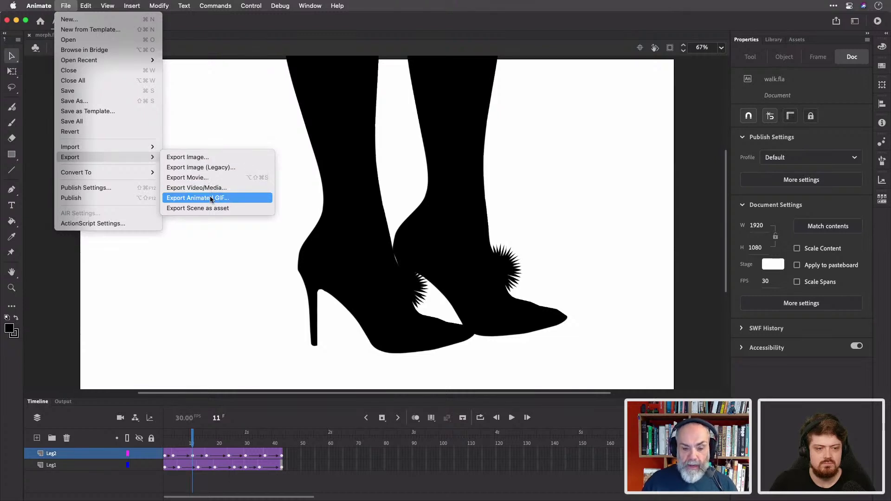
pyautogui.click(207, 198)
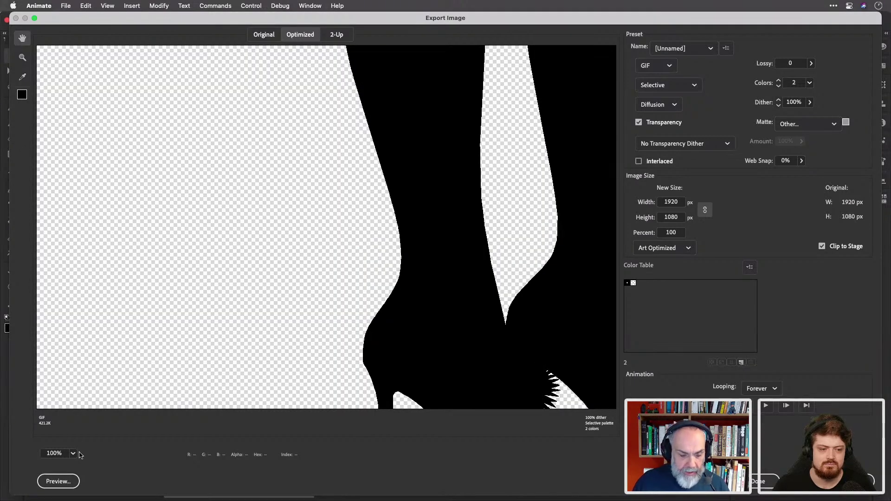
pyautogui.click(73, 453)
pyautogui.click(96, 442)
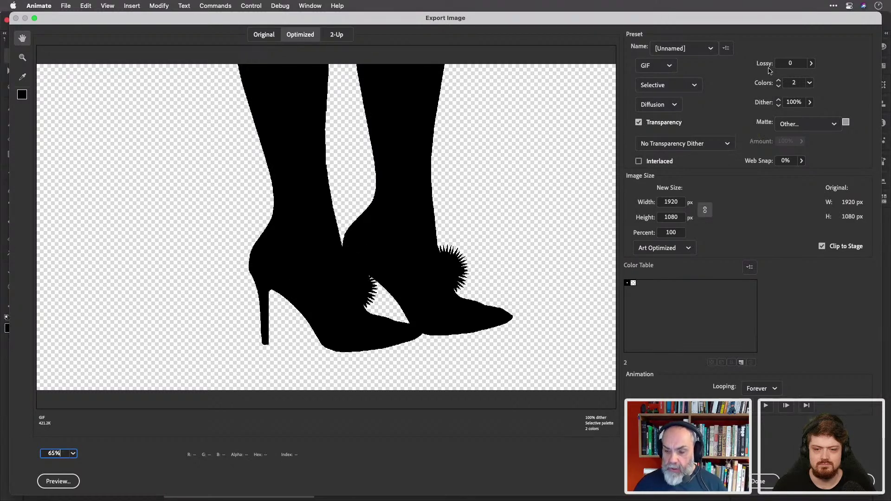
pyautogui.click(809, 83)
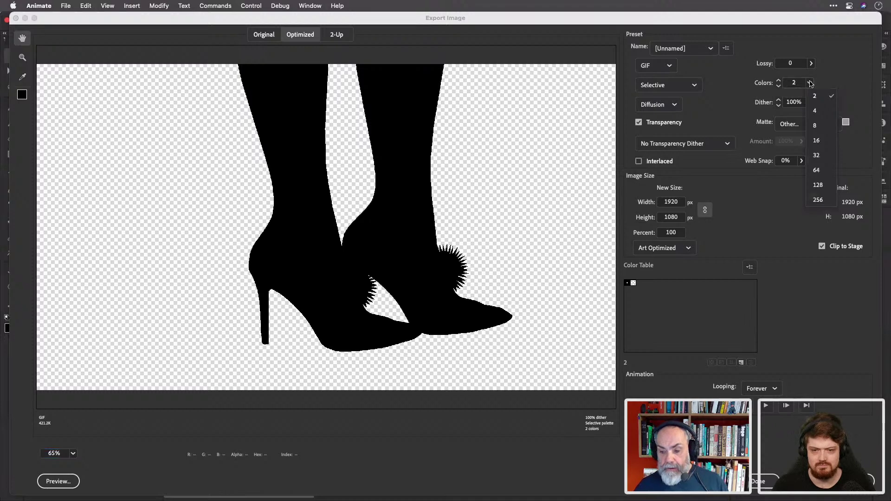
pyautogui.click(830, 78)
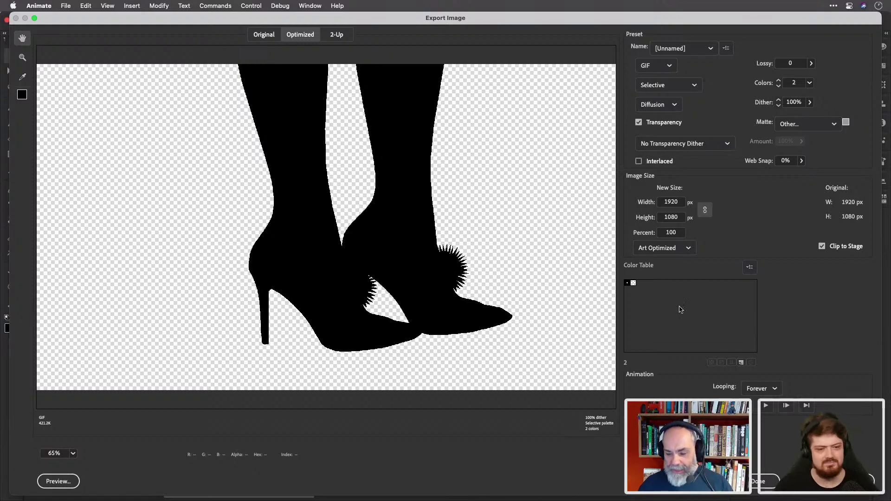
pyautogui.click(761, 484)
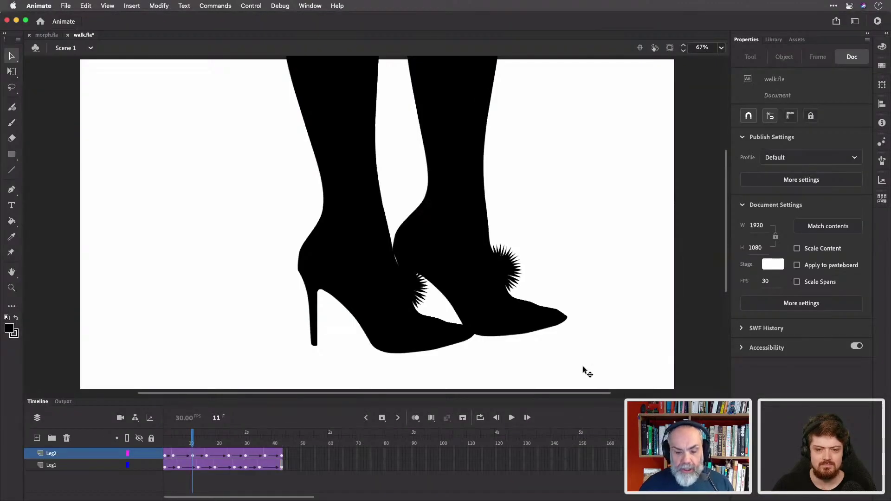
# In morph.fla, toggle the Hour and Minute layers' visibility to inspect each clock hand.
pyautogui.click(46, 35)
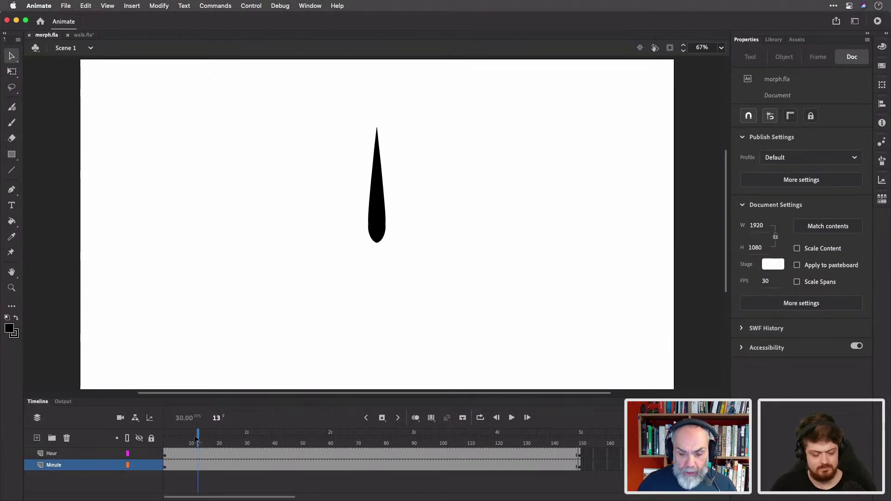
pyautogui.click(139, 454)
pyautogui.click(140, 455)
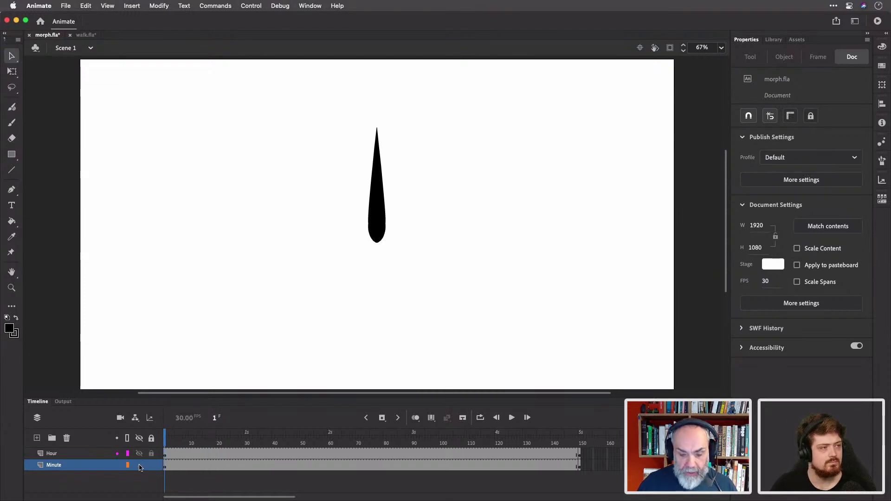
pyautogui.click(140, 466)
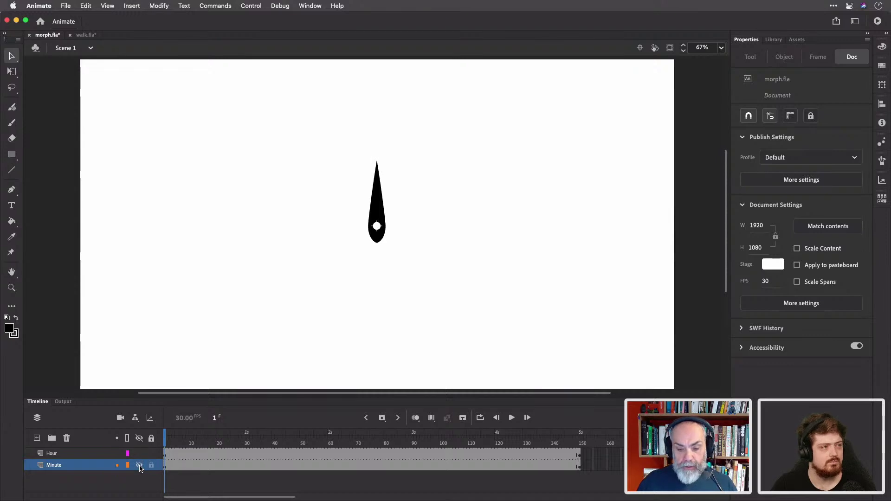
pyautogui.click(140, 465)
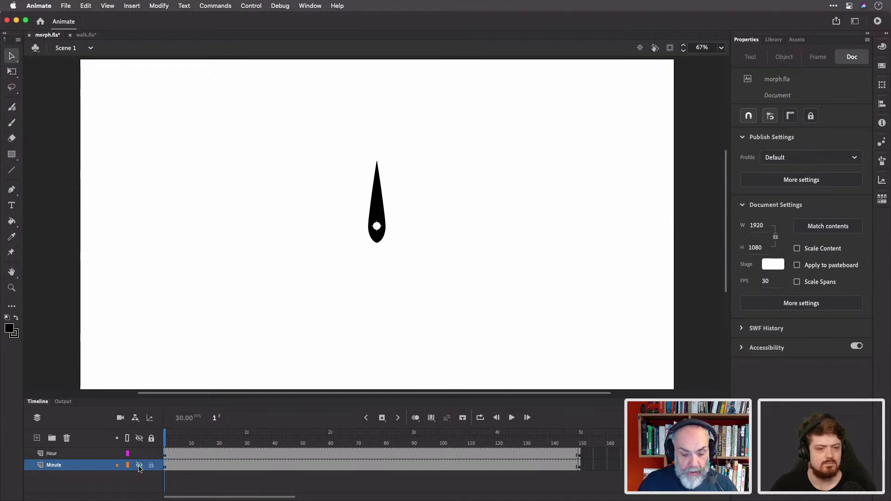
pyautogui.click(140, 466)
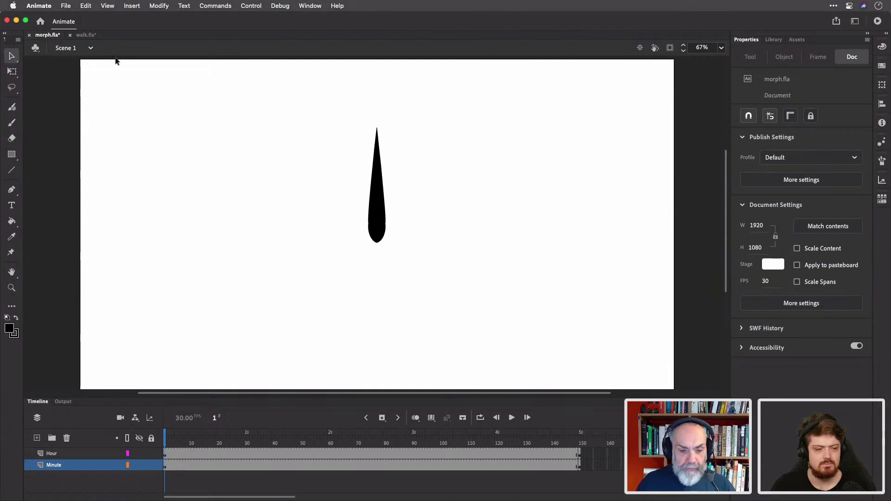
# Switch to Scene 2 and scrub the teardrop-to-pen-nib morph.
pyautogui.click(91, 48)
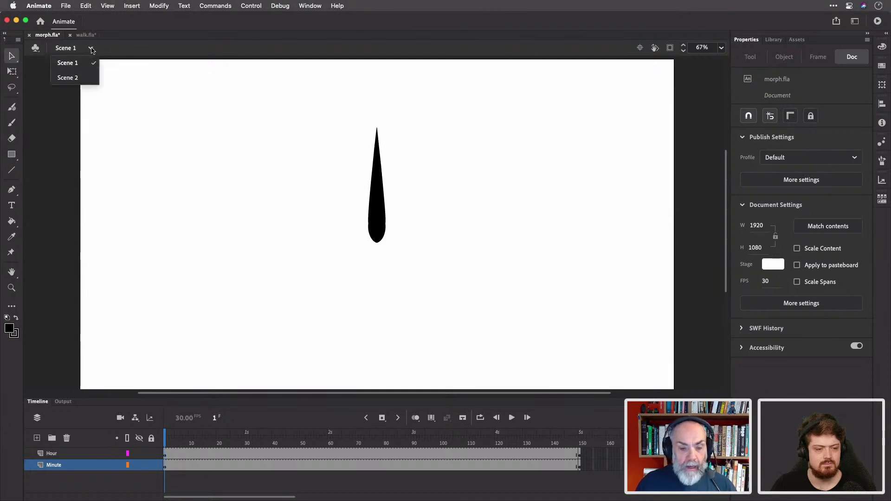
pyautogui.click(82, 80)
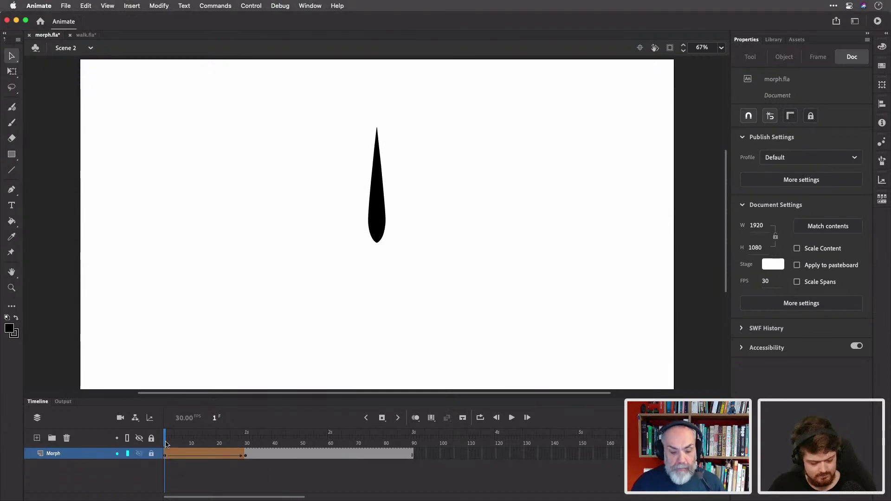
pyautogui.moveTo(166, 444)
pyautogui.mouseDown()
pyautogui.moveTo(370, 445)
pyautogui.moveTo(165, 444)
pyautogui.mouseUp()
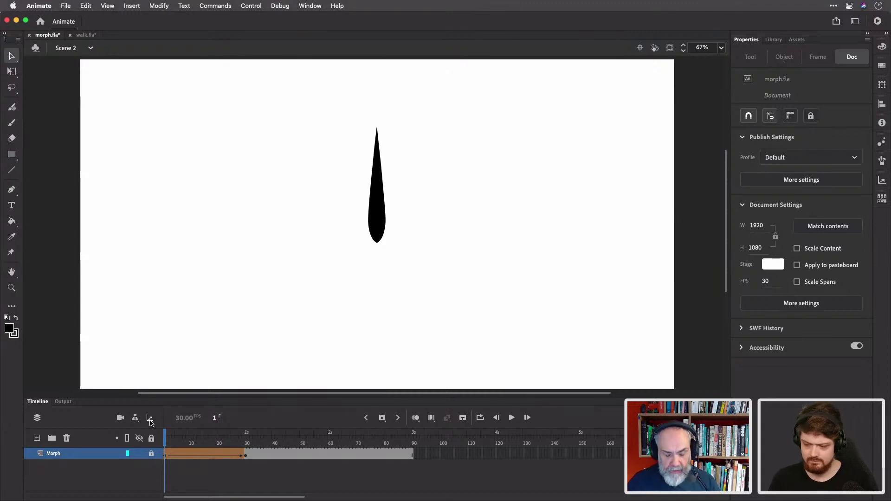
# In After Effects, switch off archerv01.mp3 audio, then scrub 000 Titles to 0:00:01:26 and back.
pyautogui.press('super+Tab')
pyautogui.press('super+Tab')
pyautogui.press('super+Tab')
pyautogui.press('super+Tab')
pyautogui.press('super+Tab')
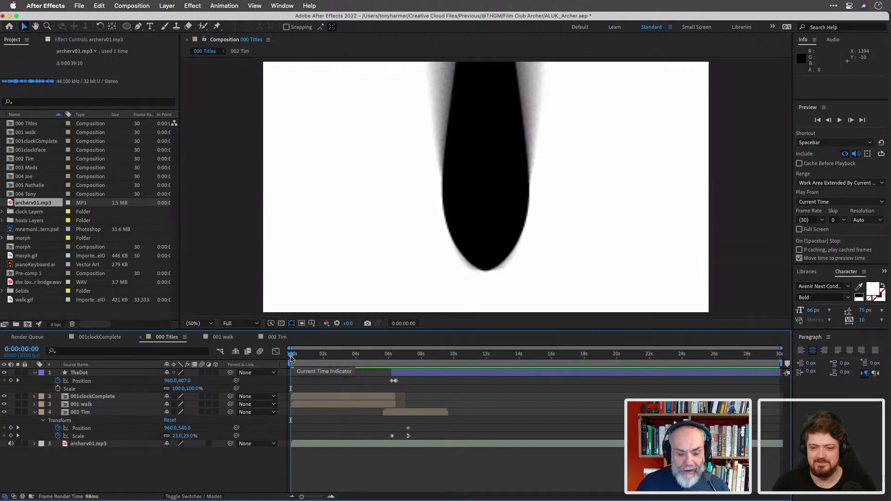
pyautogui.click(10, 444)
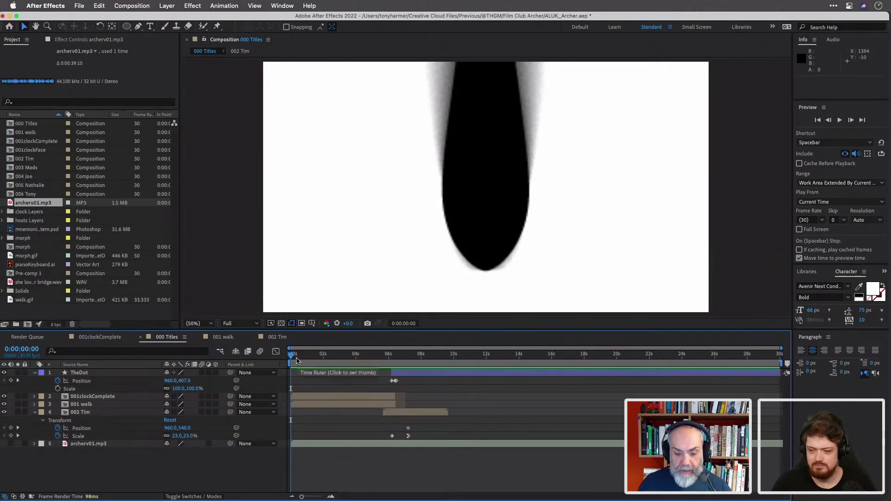
pyautogui.click(315, 444)
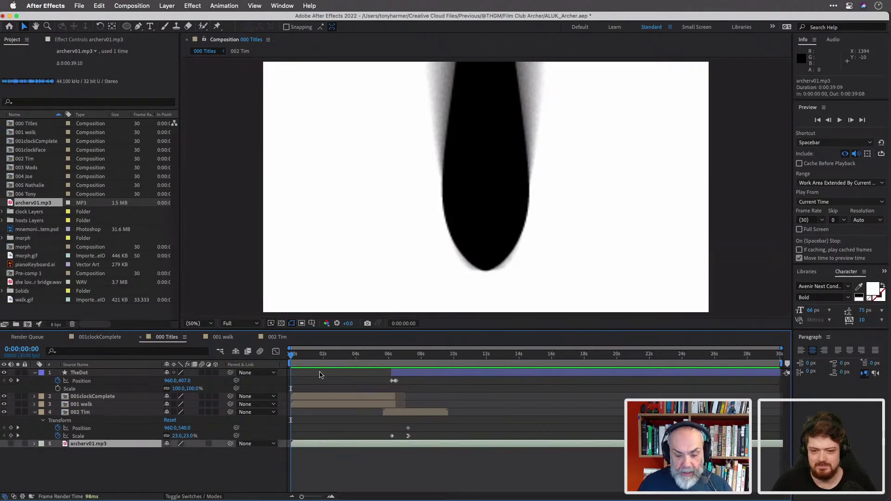
pyautogui.click(321, 355)
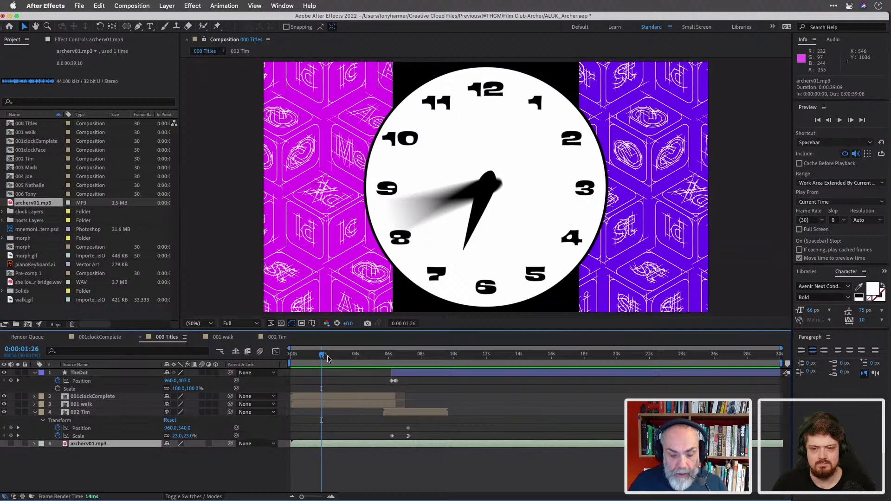
pyautogui.moveTo(328, 358); pyautogui.dragTo(291, 358)
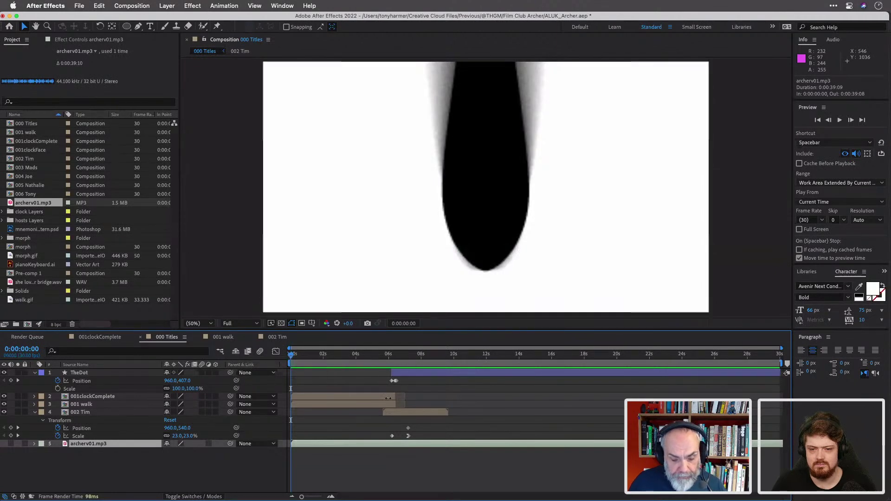
# Open the 001clockComplete precomp, scrub the hand sweep, and compare with the Archer reference in Brave.
pyautogui.doubleClick(326, 397)
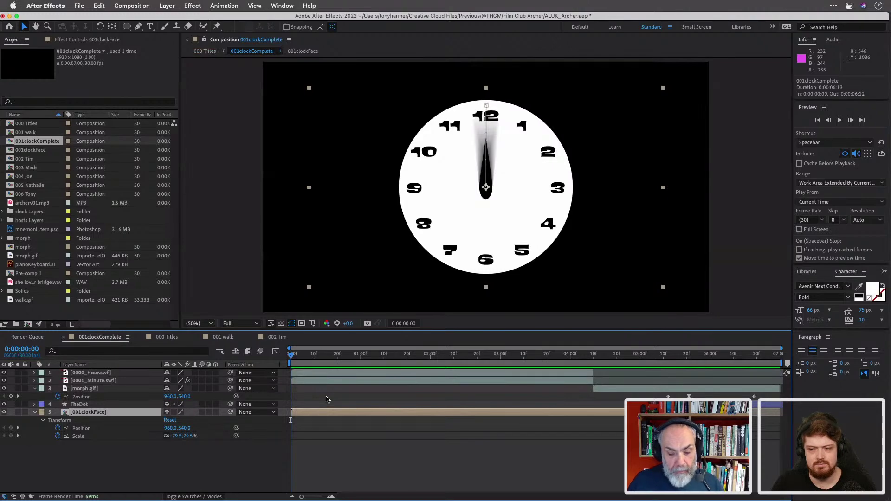
pyautogui.moveTo(291, 356); pyautogui.dragTo(470, 363)
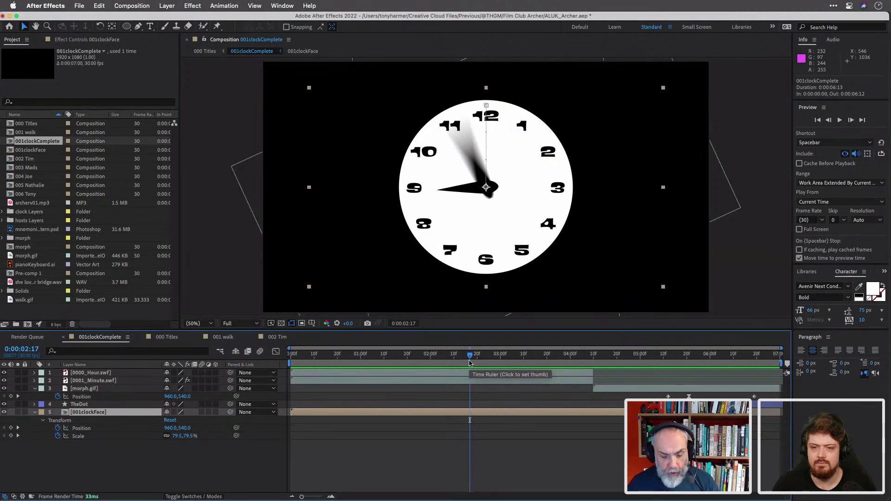
pyautogui.press('super+Tab')
pyautogui.press('super+Tab')
pyautogui.press('super+Tab')
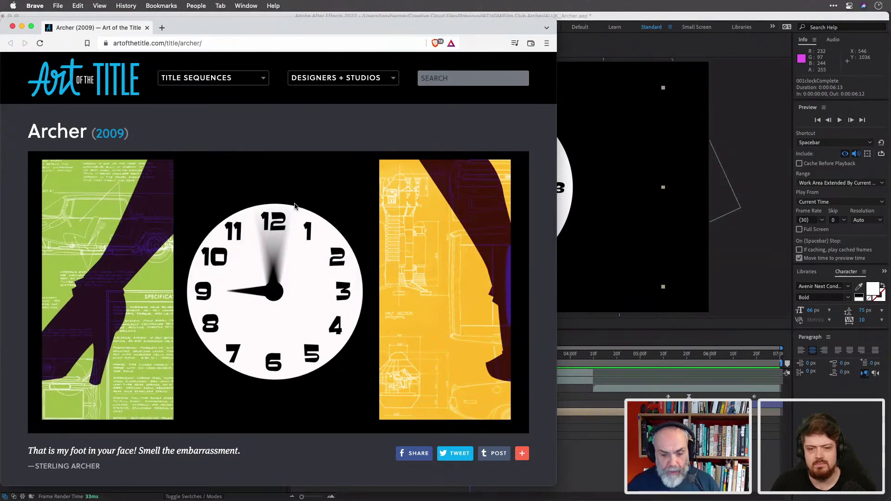
pyautogui.press('super+Tab')
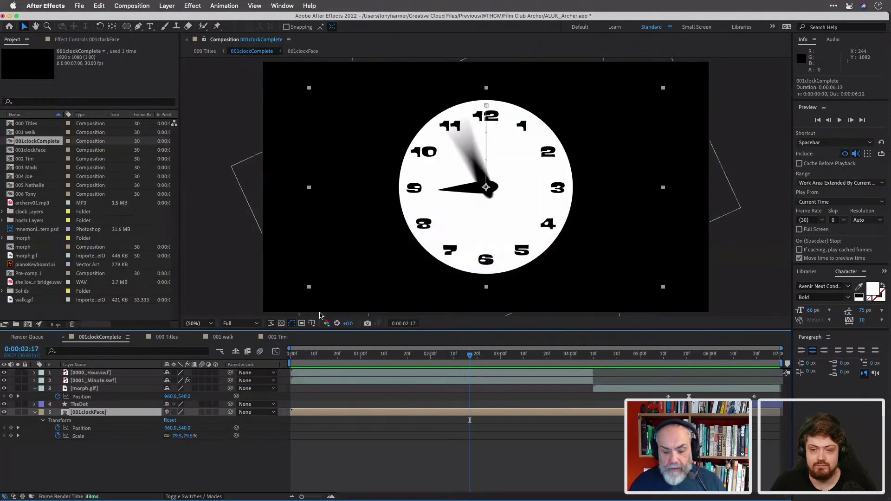
pyautogui.moveTo(470, 357); pyautogui.dragTo(588, 365)
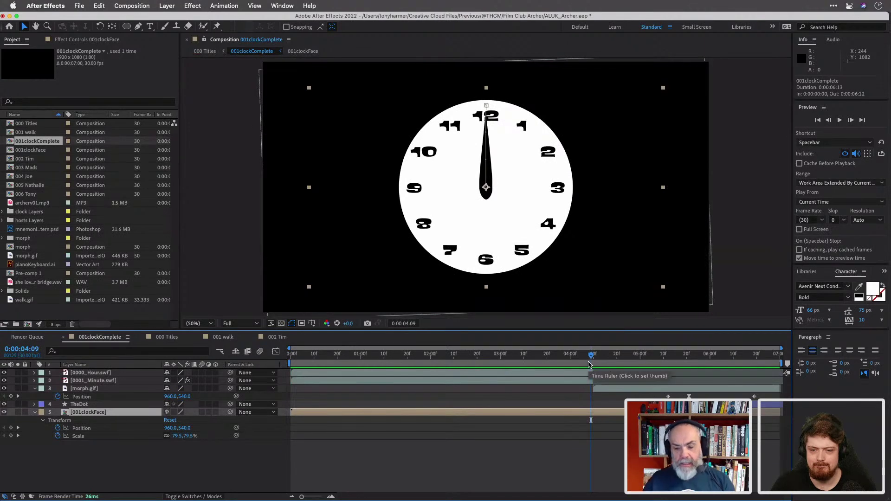
pyautogui.moveTo(596, 361)
pyautogui.mouseDown()
pyautogui.moveTo(546, 360)
pyautogui.moveTo(590, 363)
pyautogui.mouseUp()
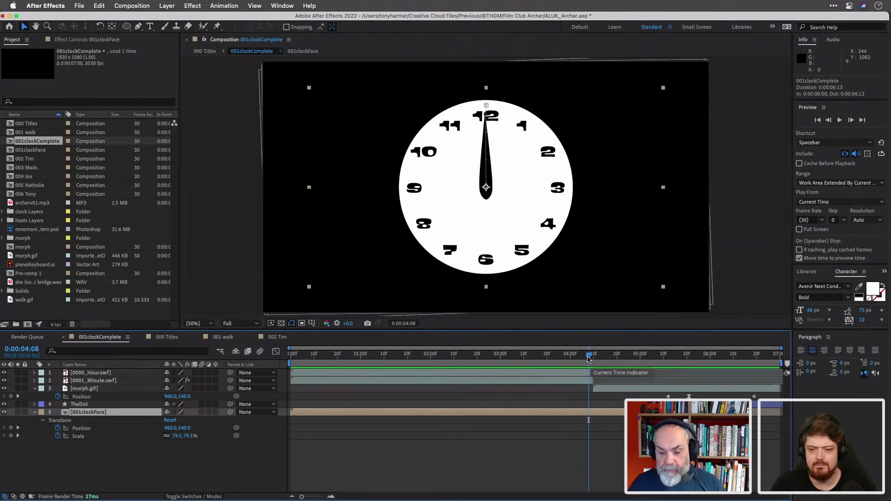
pyautogui.click(596, 358)
pyautogui.moveTo(596, 359)
pyautogui.mouseDown()
pyautogui.moveTo(747, 370)
pyautogui.moveTo(607, 363)
pyautogui.mouseUp()
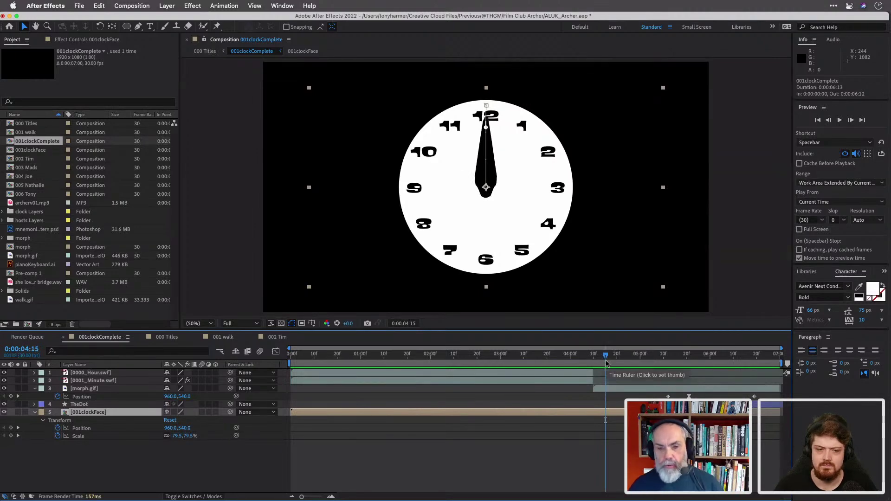
pyautogui.moveTo(606, 356); pyautogui.dragTo(279, 351)
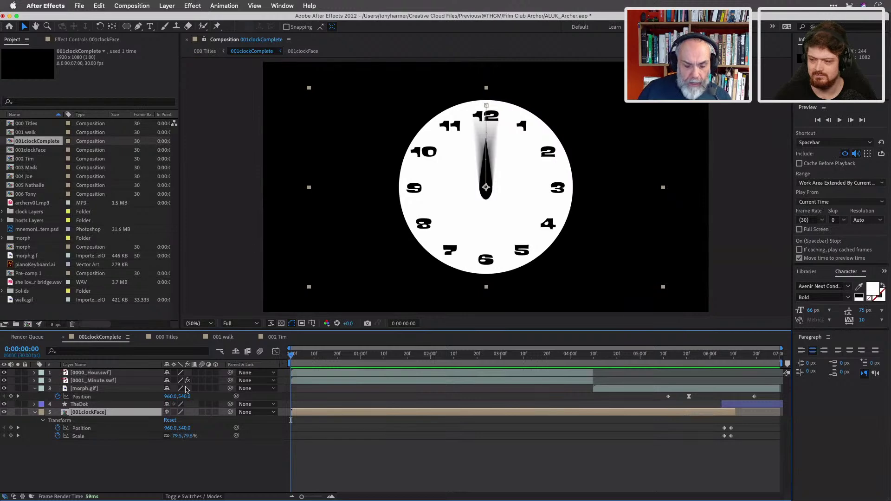
# Move the 000 Titles tab first, scrub to 0:00:01:10, and open the 001 walk precomp.
pyautogui.click(167, 337)
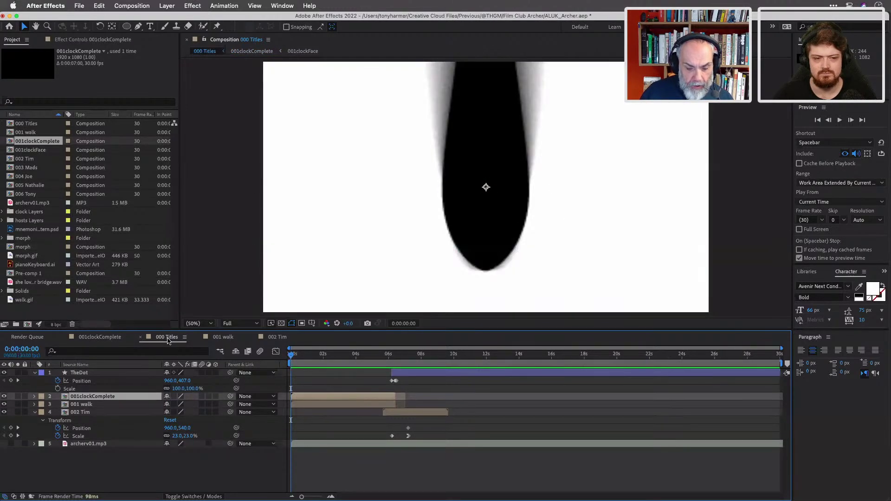
pyautogui.moveTo(167, 340); pyautogui.dragTo(93, 340)
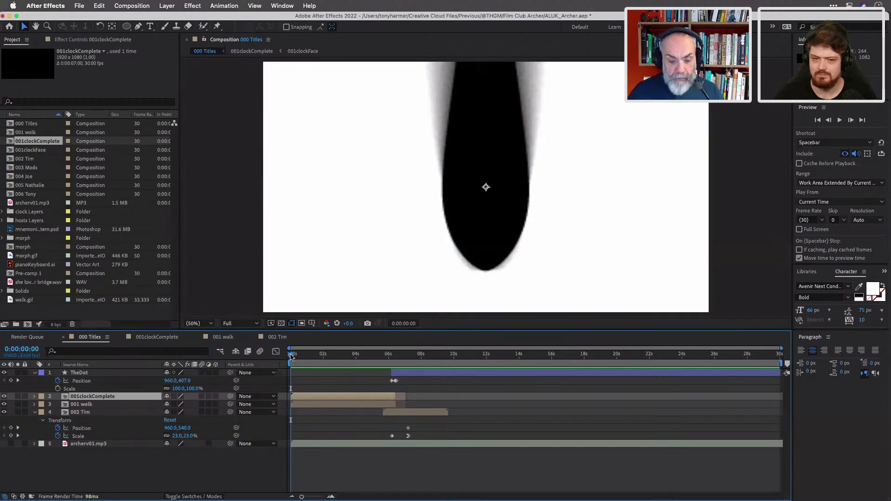
pyautogui.moveTo(291, 356); pyautogui.dragTo(345, 366)
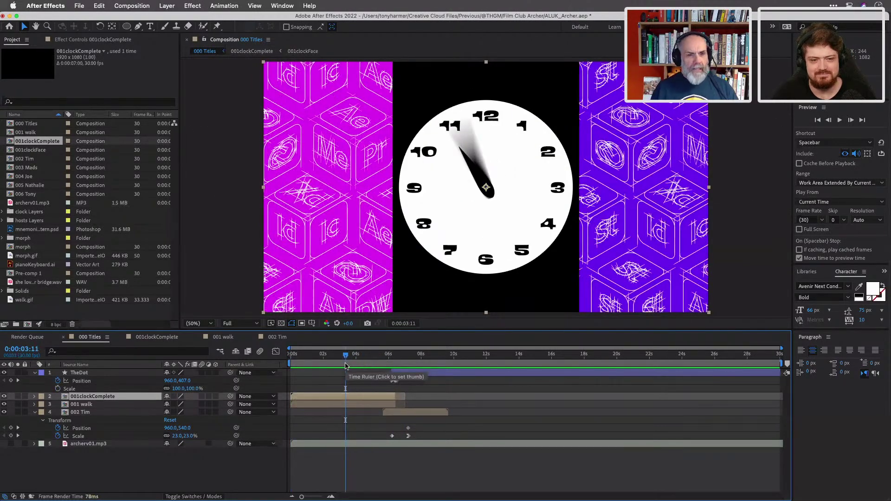
pyautogui.moveTo(345, 366)
pyautogui.mouseDown()
pyautogui.moveTo(312, 359)
pyautogui.moveTo(330, 359)
pyautogui.mouseUp()
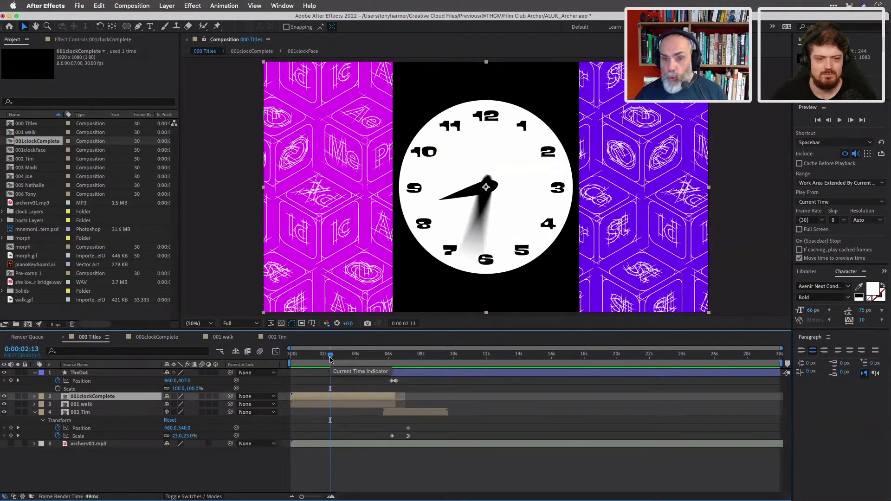
pyautogui.click(304, 405)
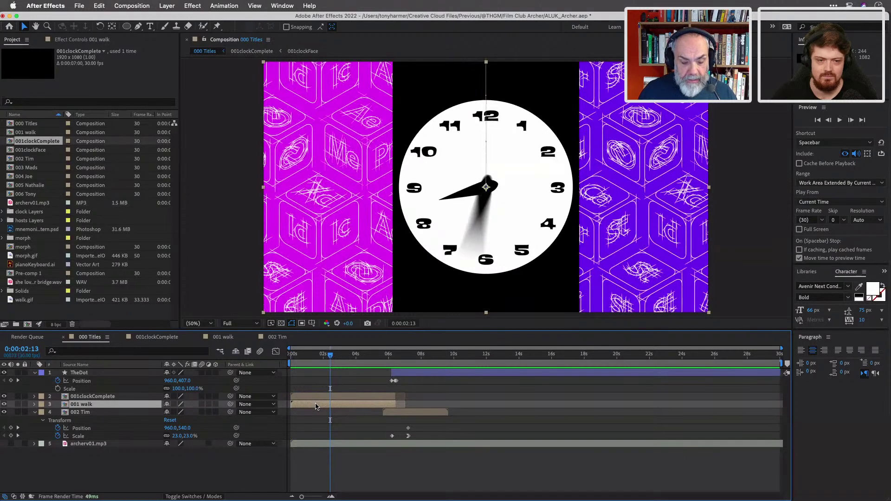
pyautogui.doubleClick(315, 407)
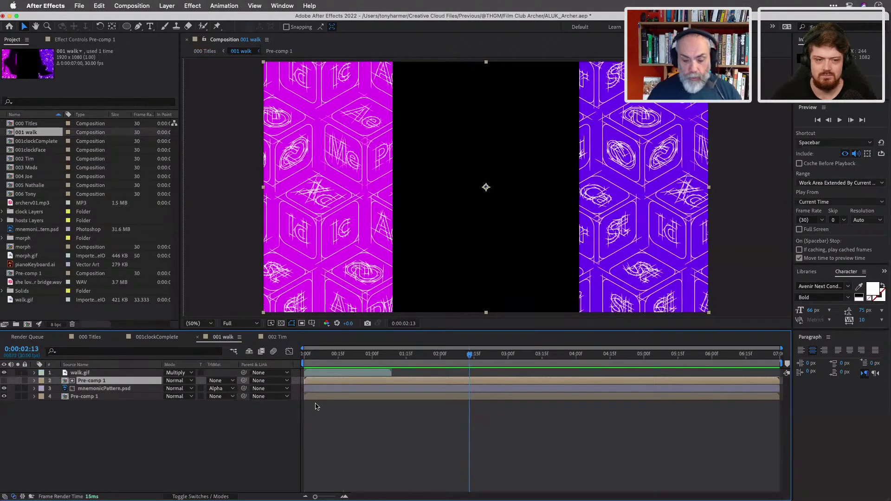
# Scrub the 001 walk composition back to the start and select the walk.gif layer.
pyautogui.moveTo(344, 352); pyautogui.dragTo(389, 363)
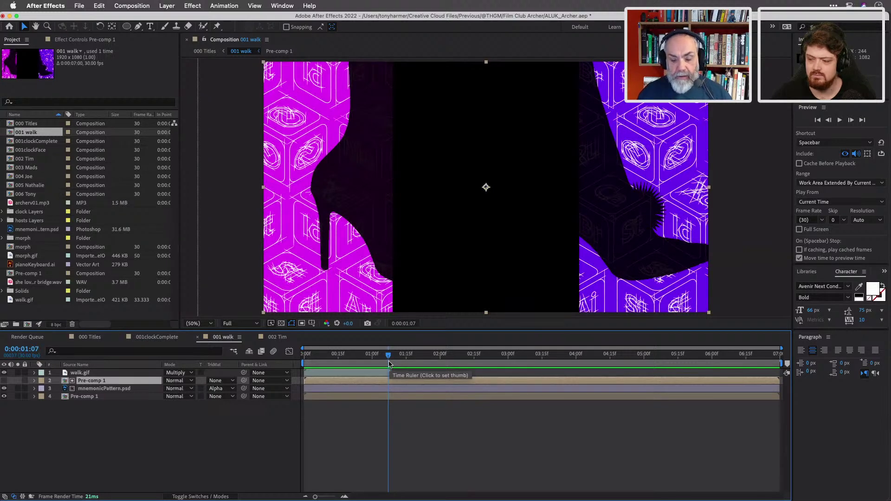
pyautogui.moveTo(389, 363); pyautogui.dragTo(304, 354)
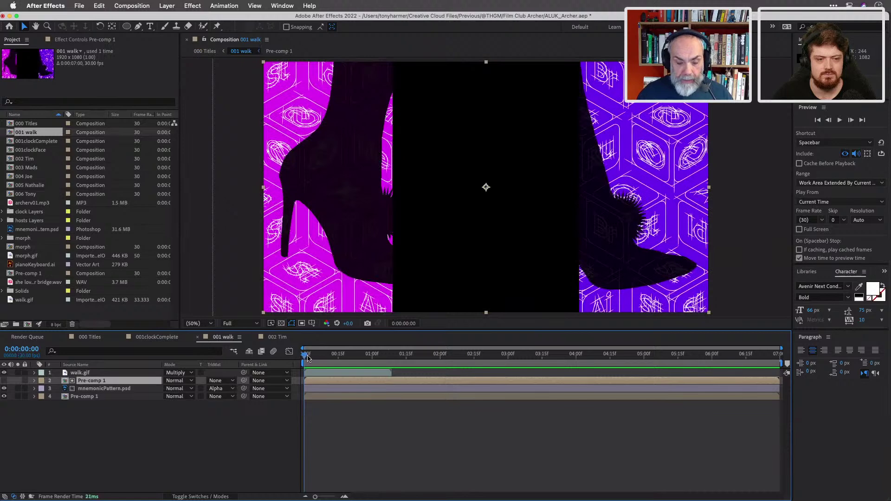
pyautogui.click(324, 373)
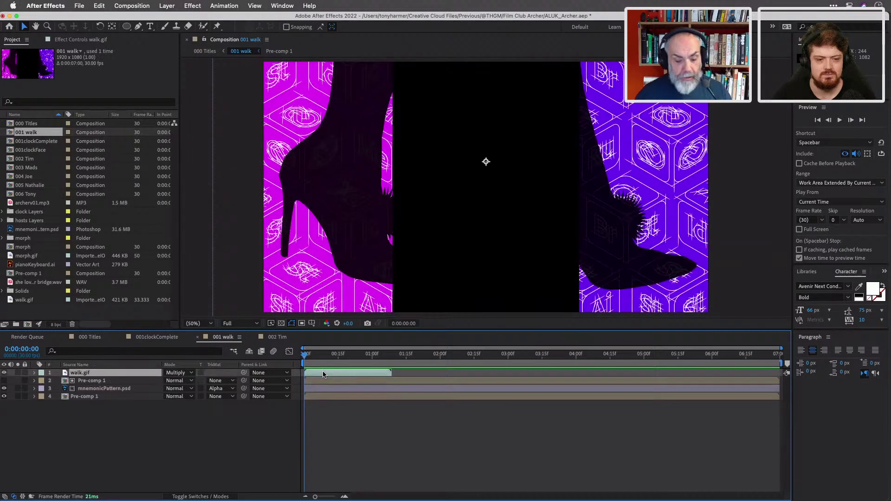
# Enable time remapping on walk.gif and give Time Remap the expression loopOut();.
pyautogui.rightClick(324, 374)
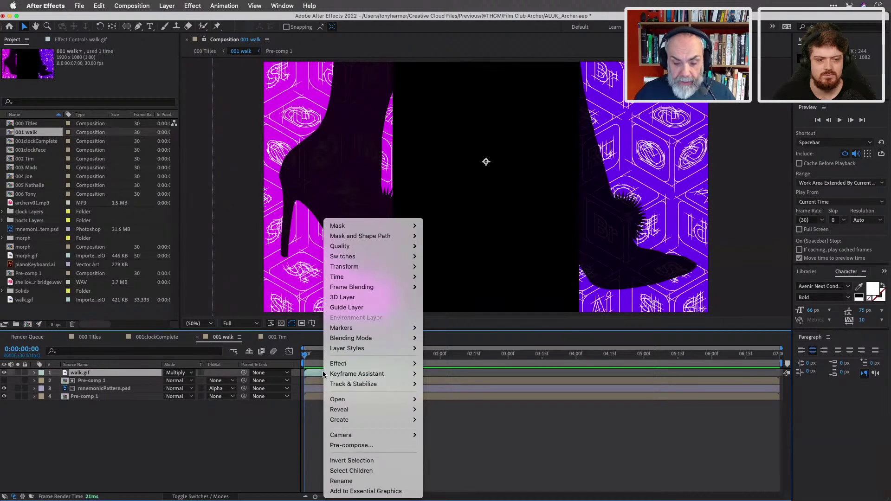
pyautogui.moveTo(412, 277)
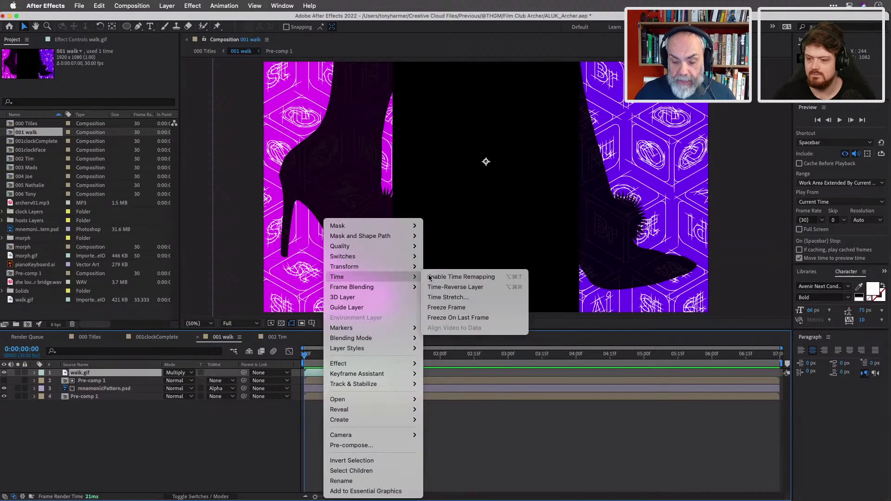
pyautogui.click(429, 278)
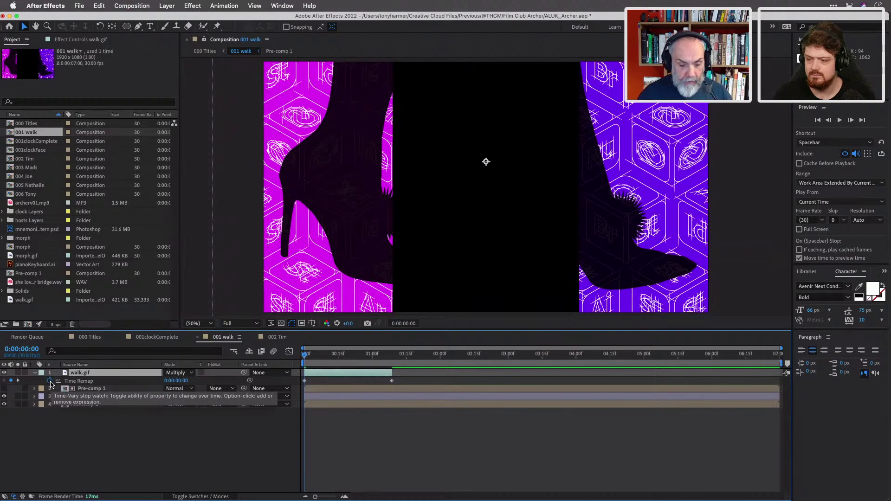
pyautogui.keyDown('alt'); pyautogui.click(49, 381); pyautogui.keyUp('alt')
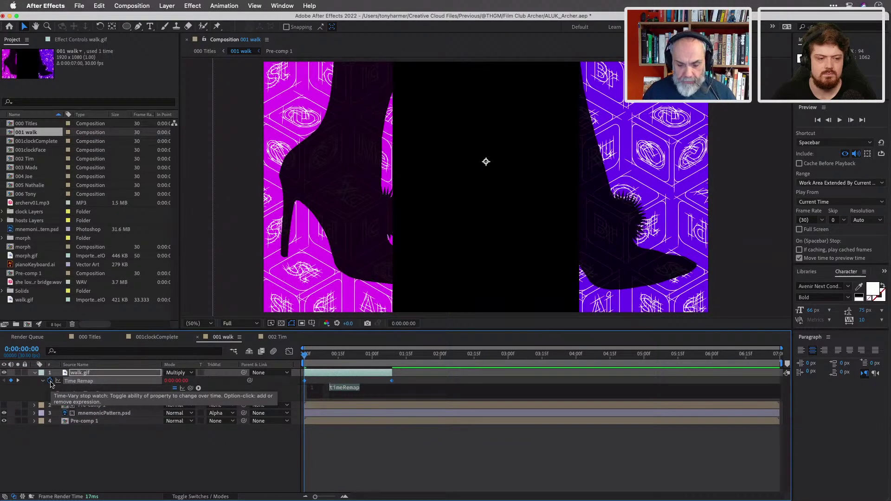
pyautogui.write('l')
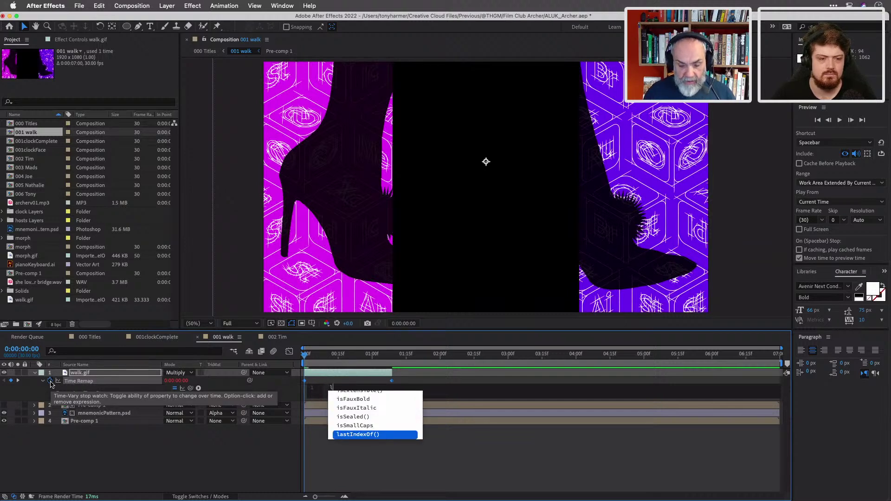
pyautogui.write('o')
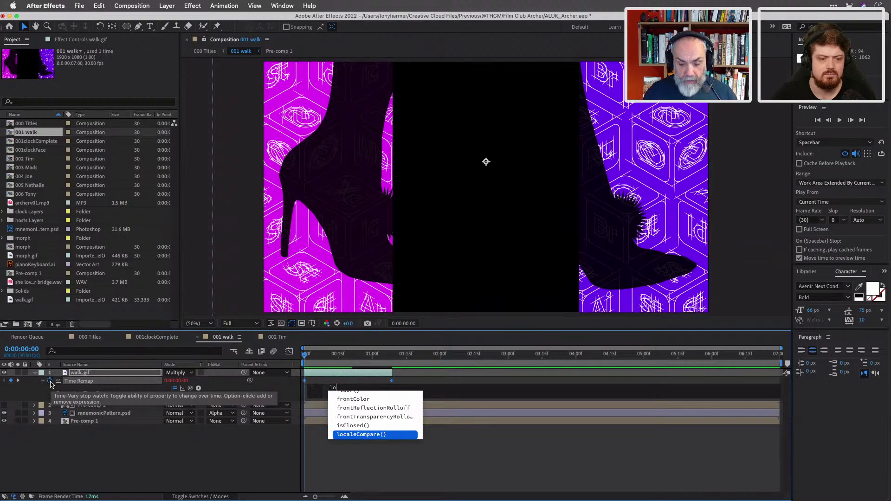
pyautogui.write('o')
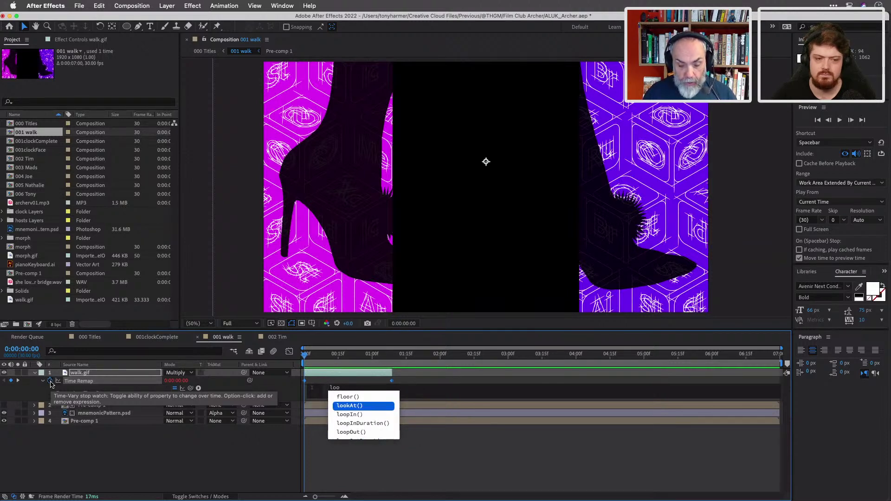
pyautogui.write('p')
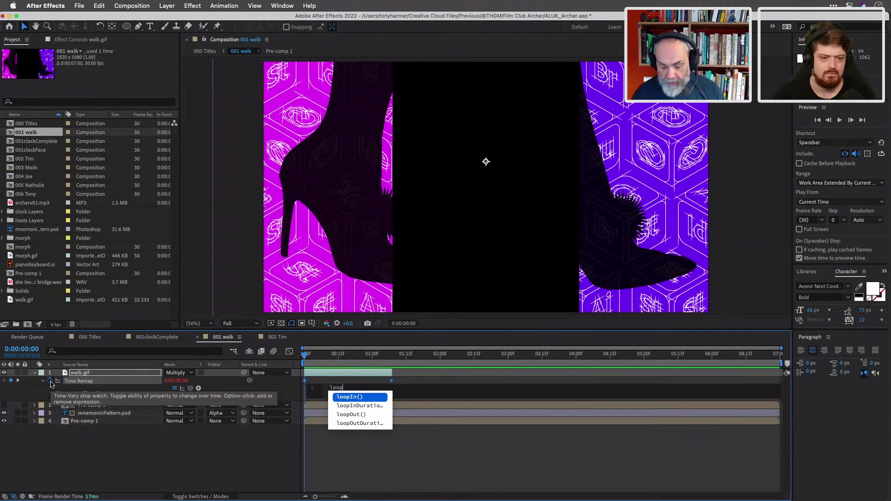
pyautogui.press('Down')
pyautogui.press('Down')
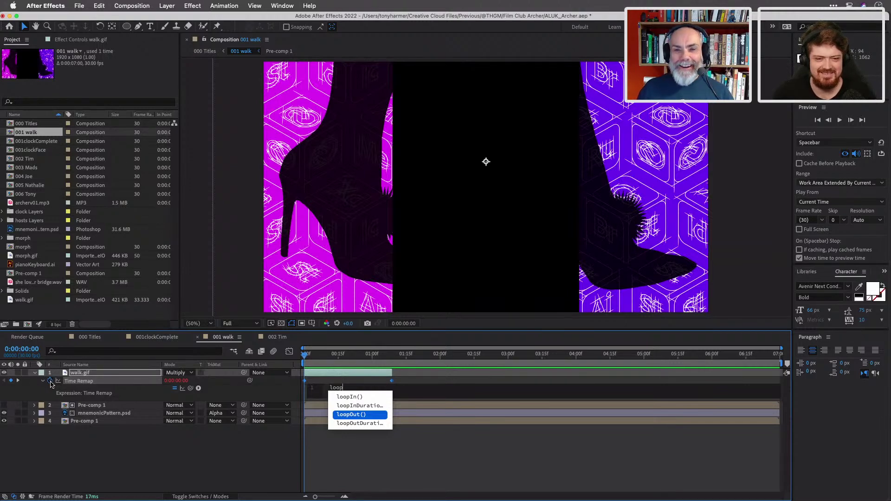
pyautogui.press('Return')
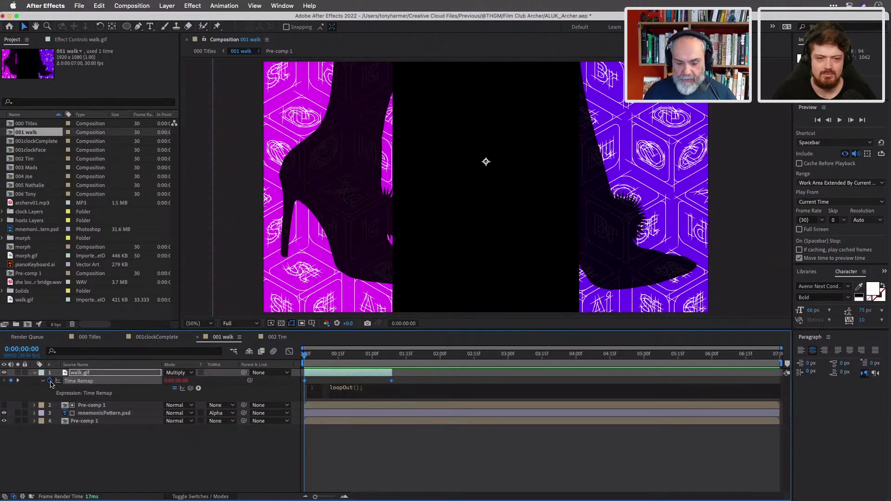
pyautogui.press('Return')
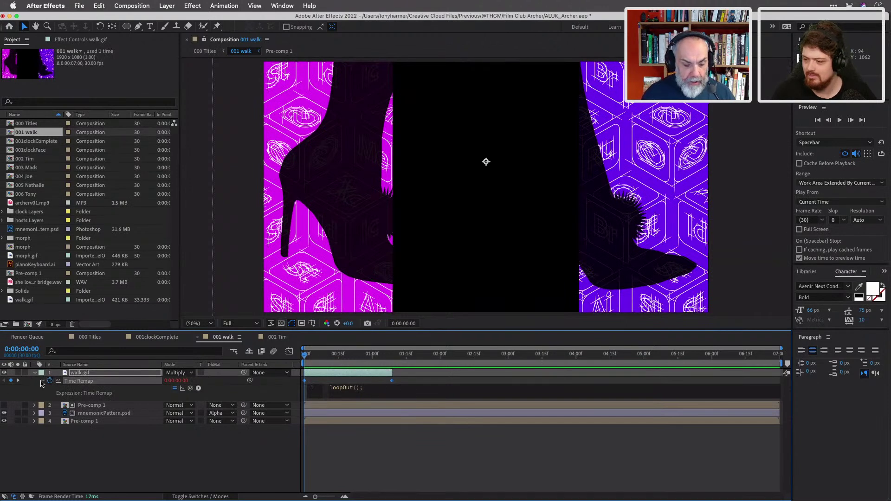
# Stretch walk.gif to the end of 001 walk, scrub to verify its loop, and reveal its Opacity.
pyautogui.click(43, 381)
pyautogui.moveTo(391, 372); pyautogui.dragTo(782, 382)
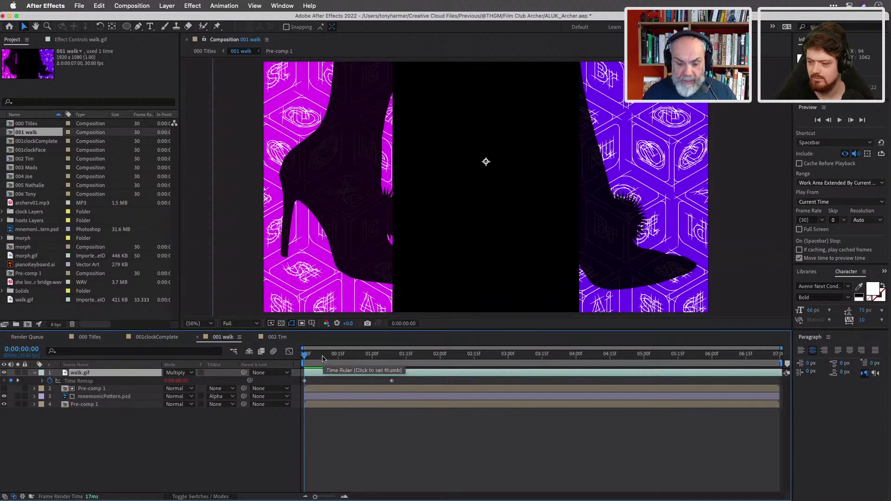
pyautogui.moveTo(308, 357); pyautogui.dragTo(774, 371)
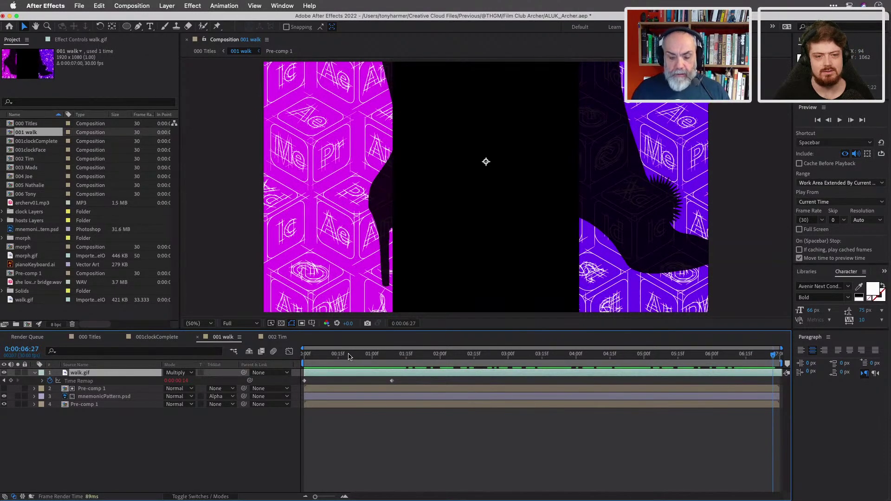
pyautogui.moveTo(355, 356); pyautogui.dragTo(293, 356)
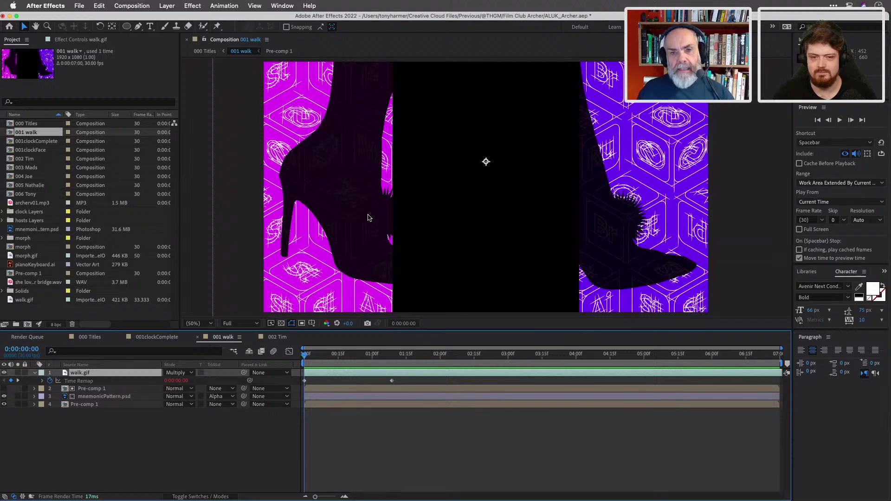
pyautogui.press('t')
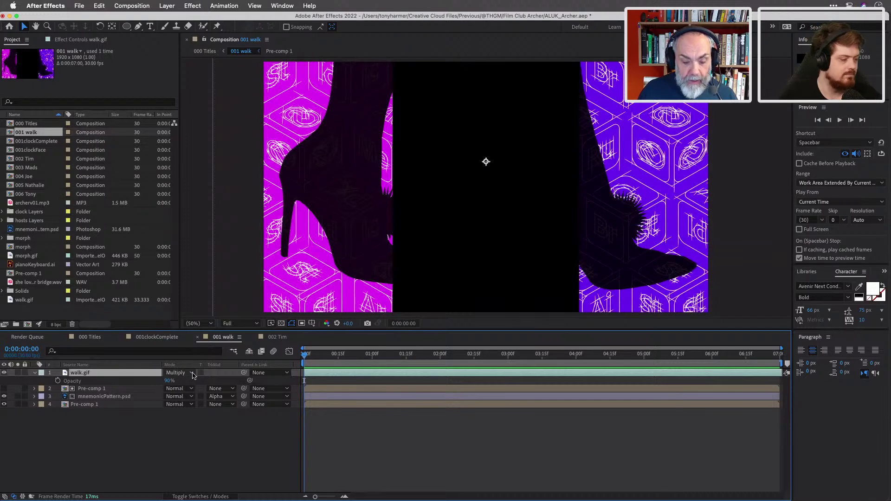
# Keep walk.gif in Multiply blend mode and switch to the 000 Titles composition.
pyautogui.click(192, 373)
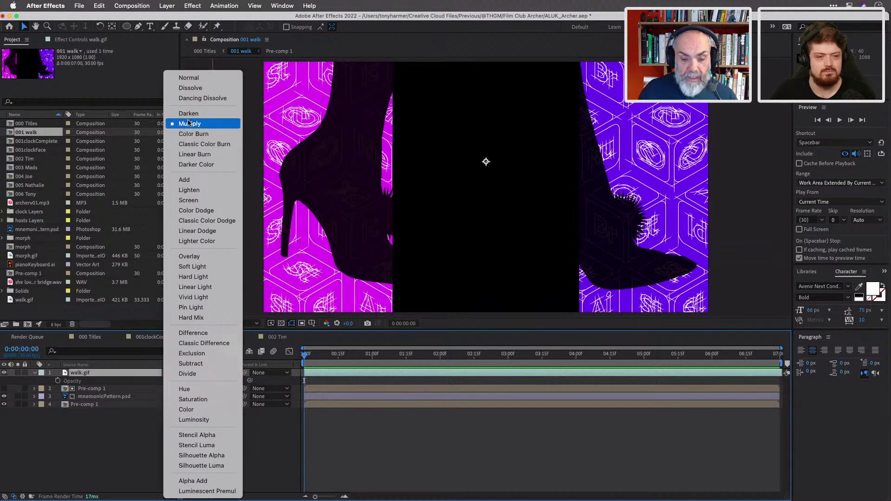
pyautogui.click(188, 124)
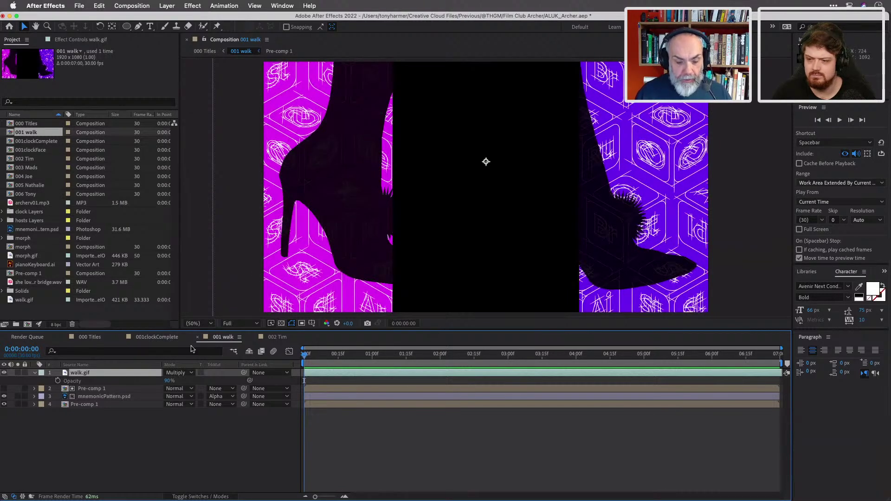
pyautogui.click(91, 339)
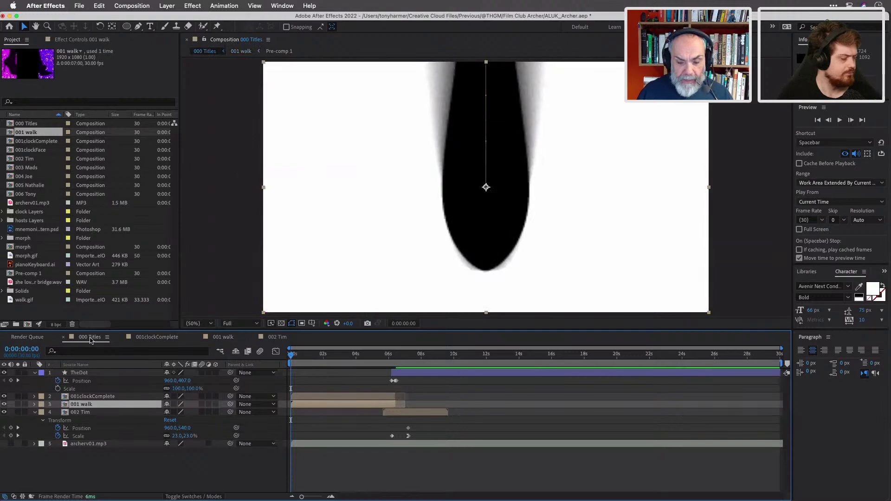
# Scrub 000 Titles back to about three seconds and preview it in the maximized viewer.
pyautogui.moveTo(292, 356); pyautogui.dragTo(368, 368)
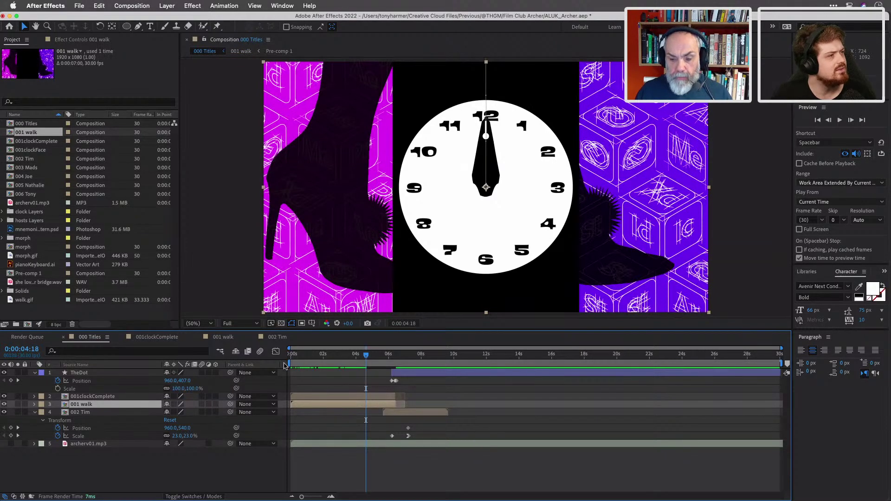
pyautogui.moveTo(366, 357); pyautogui.dragTo(339, 356)
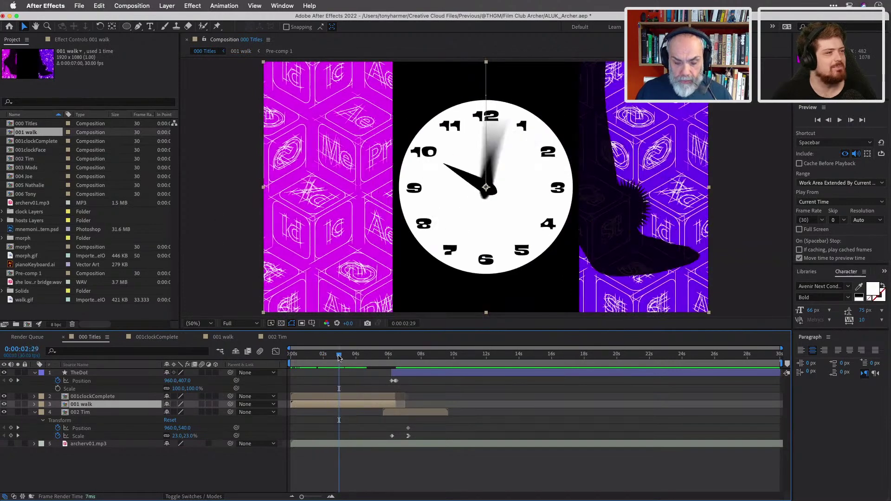
pyautogui.press('`')
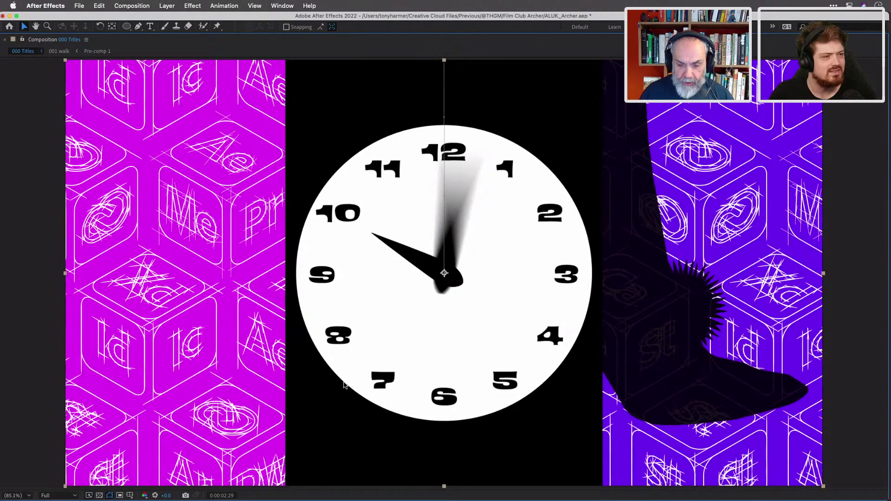
pyautogui.press('space')
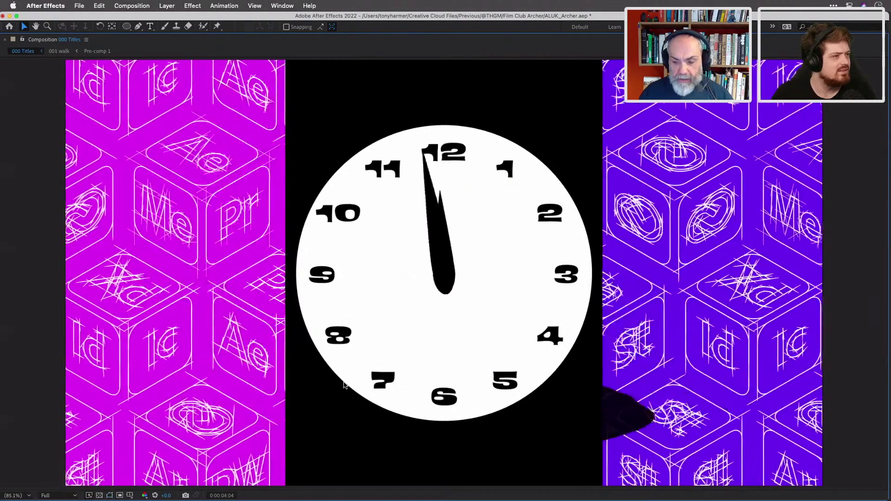
pyautogui.press('space')
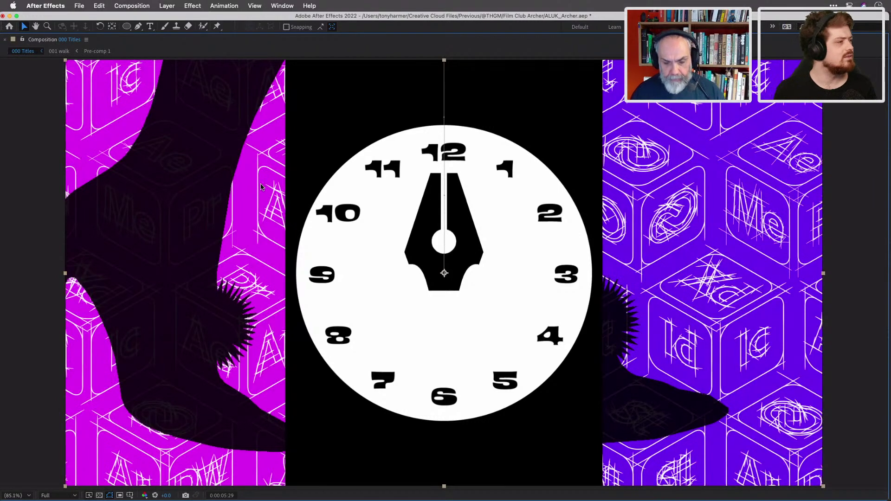
pyautogui.press('`')
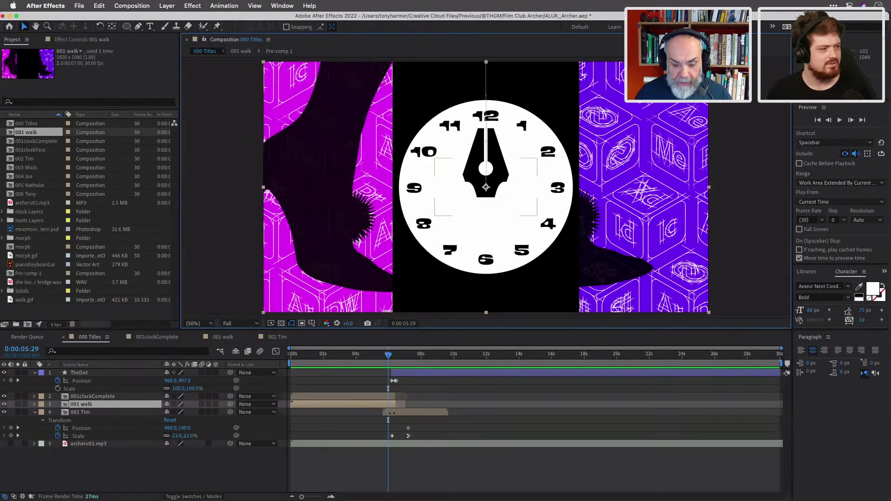
# Open the 001 walk composition and lower walk.gif's opacity to 80%.
pyautogui.click(371, 407)
pyautogui.doubleClick(370, 408)
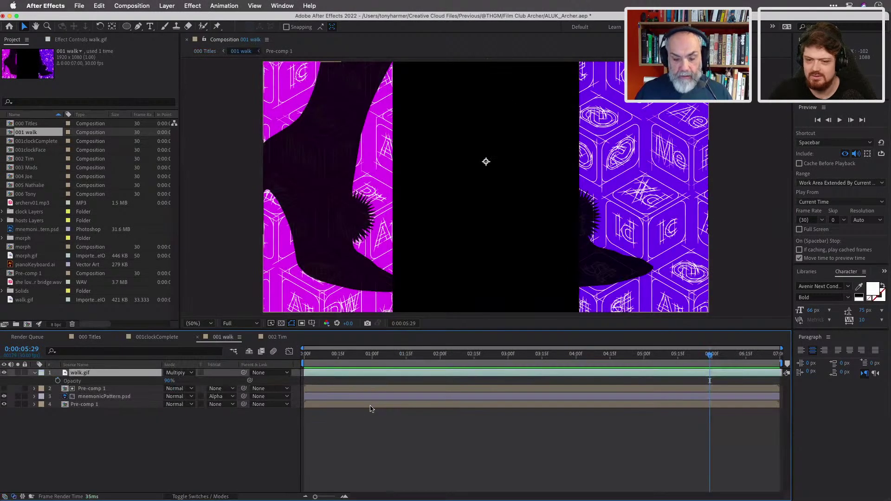
pyautogui.click(170, 381)
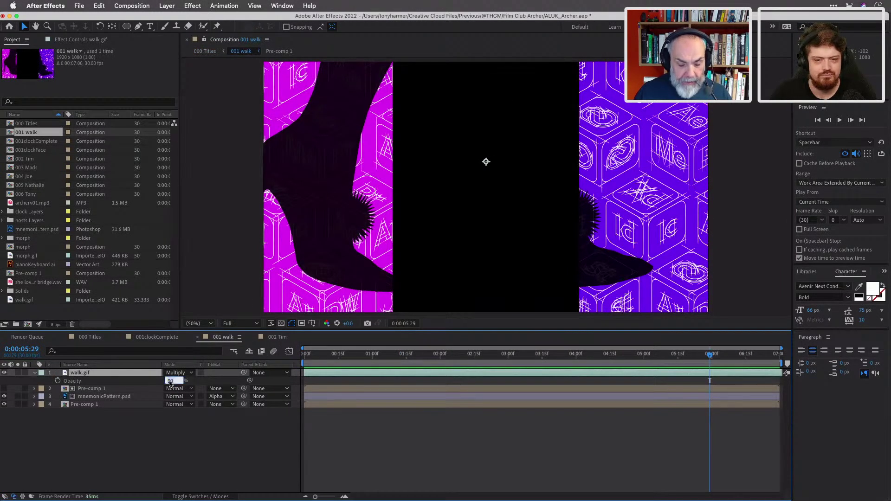
pyautogui.write('80')
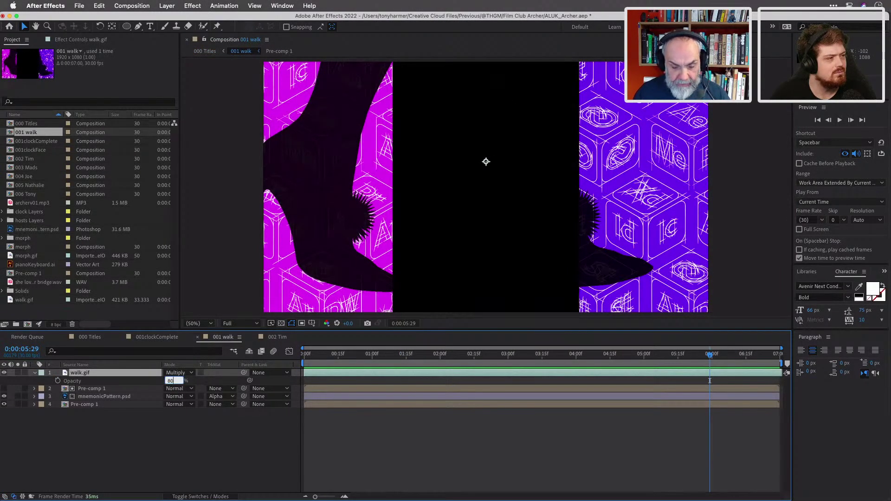
pyautogui.press('Return')
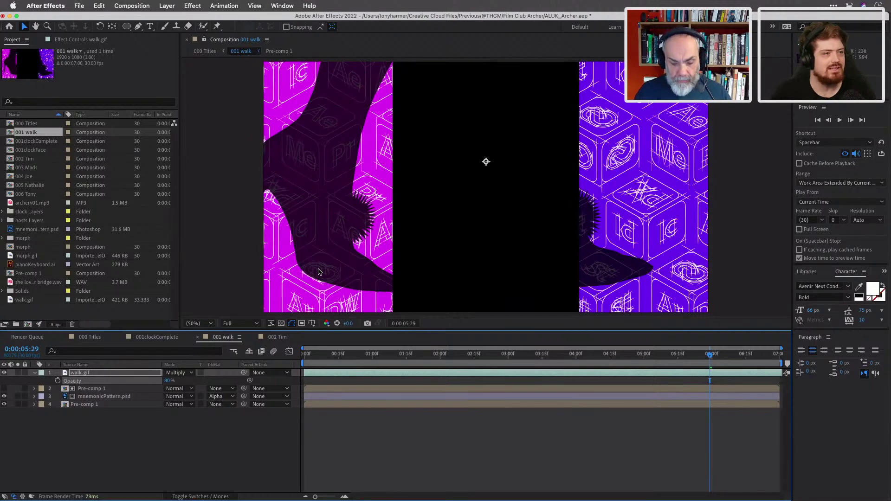
# Preview 001 walk in the maximized viewer, then switch over to Illustrator.
pyautogui.press('`')
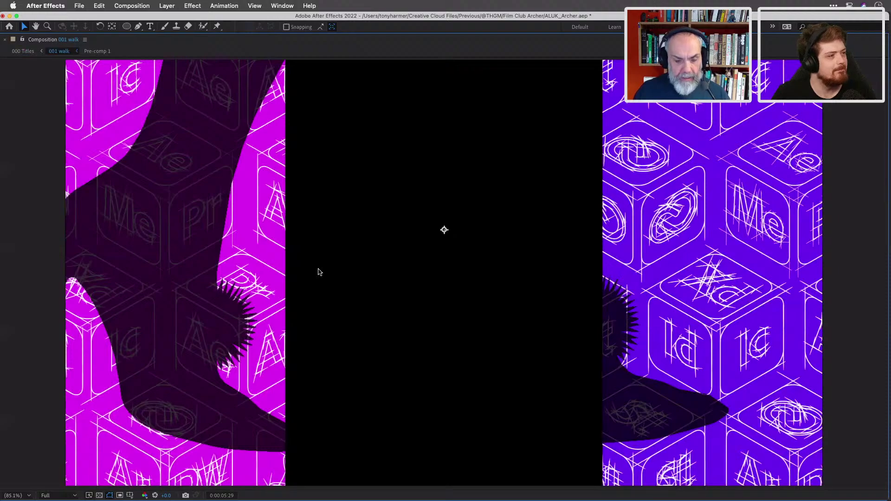
pyautogui.press('space')
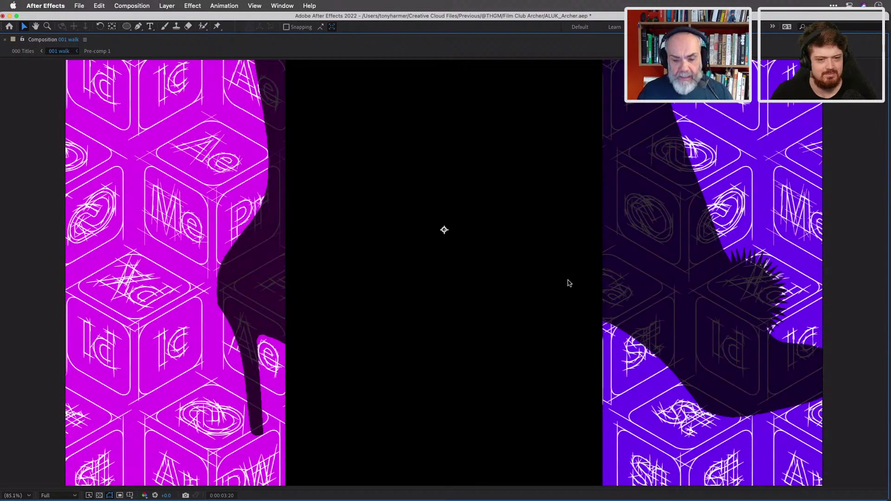
pyautogui.press('`')
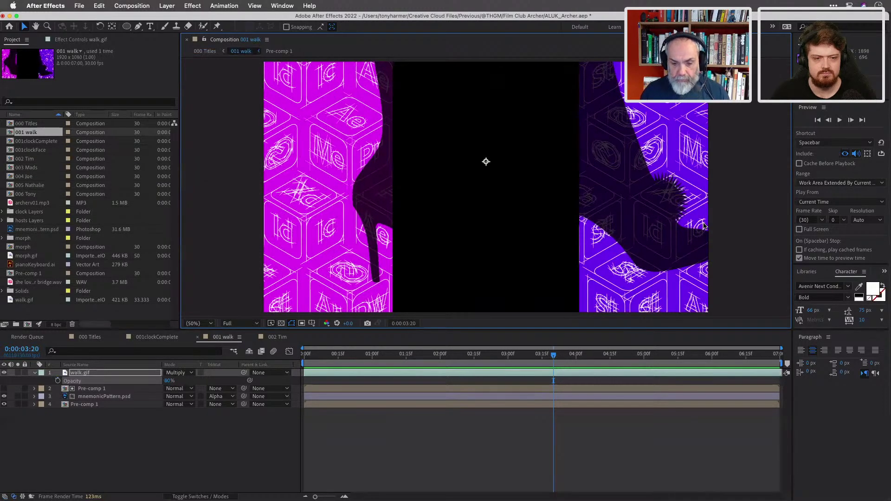
pyautogui.press('super+Tab')
pyautogui.press('super+Tab')
pyautogui.press('super+Tab')
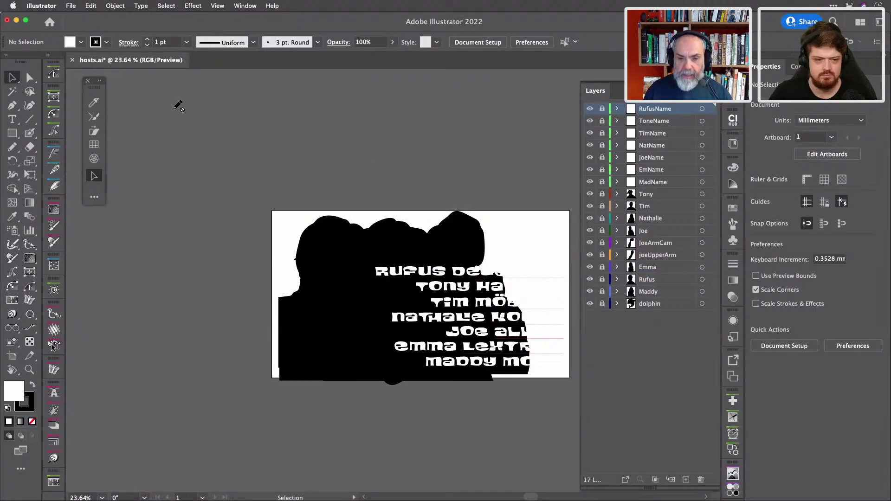
# Open backgroundPattern.ai and toggle its Elements layer visibility on and back off.
pyautogui.press('super+o')
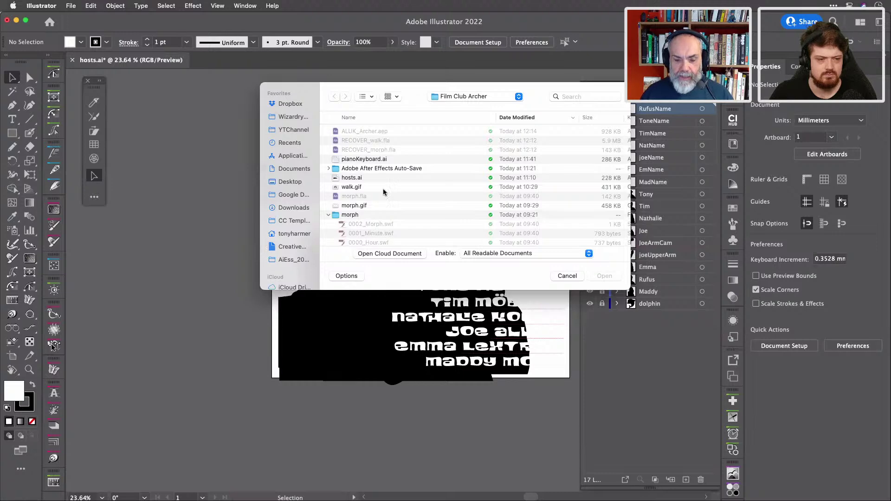
pyautogui.scroll(-5, 392, 189)
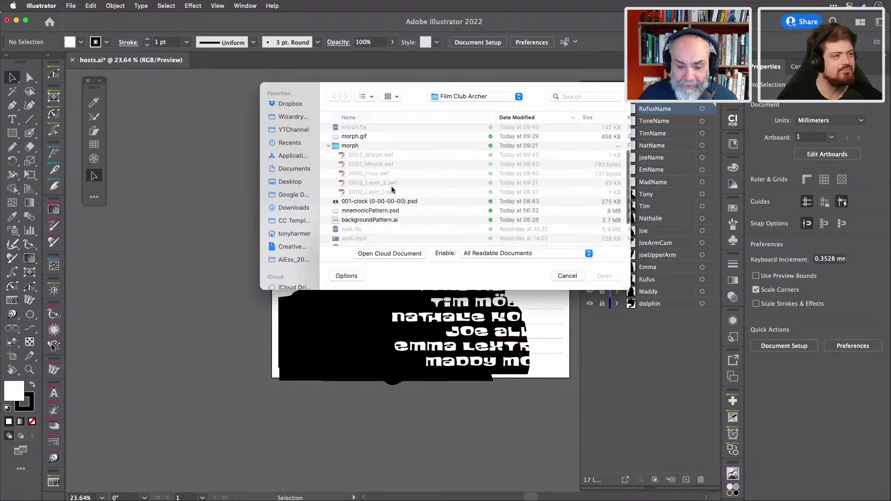
pyautogui.doubleClick(372, 193)
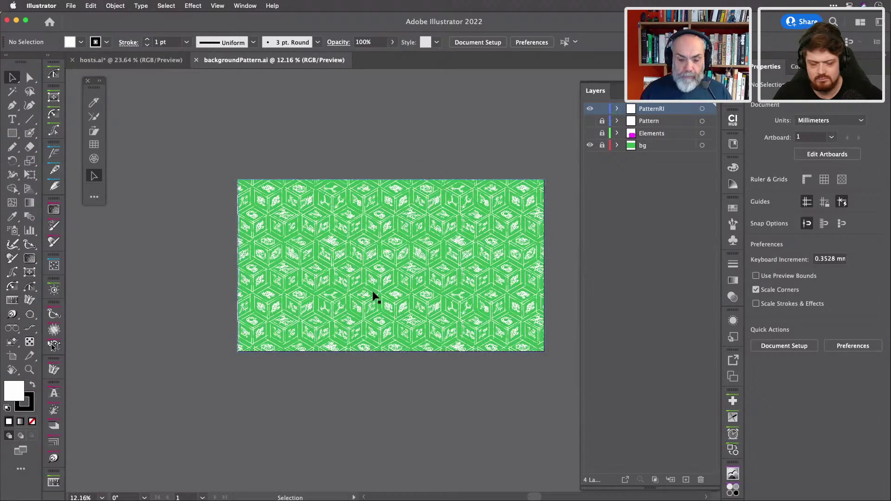
pyautogui.click(590, 133)
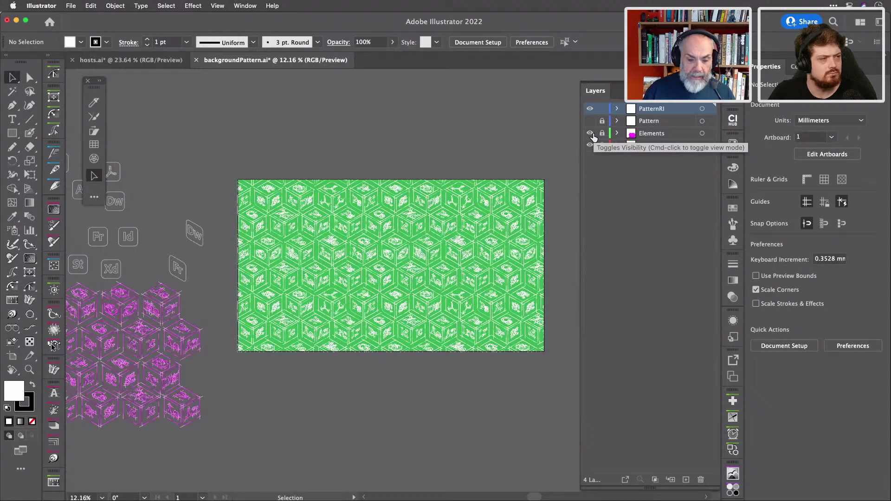
pyautogui.click(590, 134)
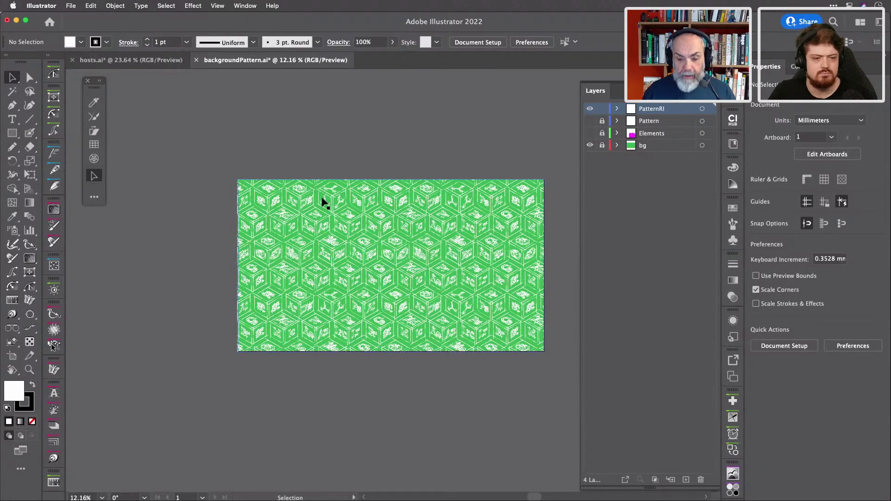
# Pan around the green pattern, fit the artboard in the window, and close the document.
pyautogui.scroll(10, 361, 223)
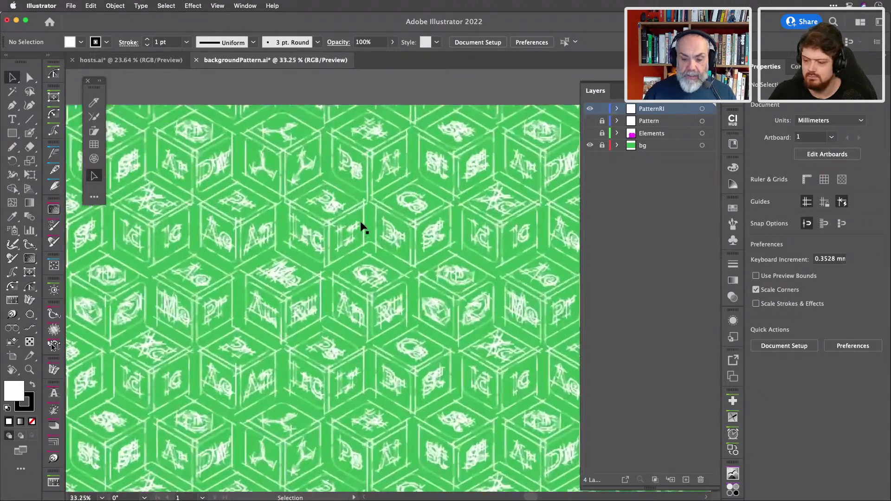
pyautogui.scroll(2, 362, 227)
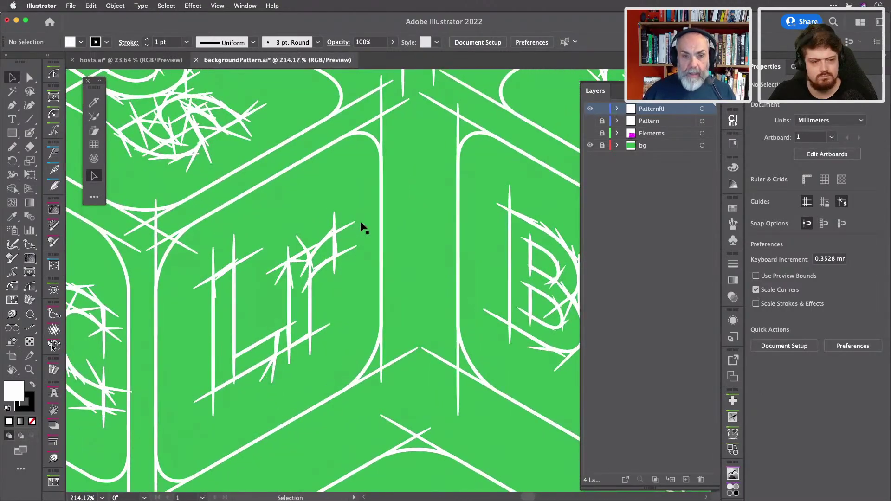
pyautogui.hscroll(-5, 361, 227)
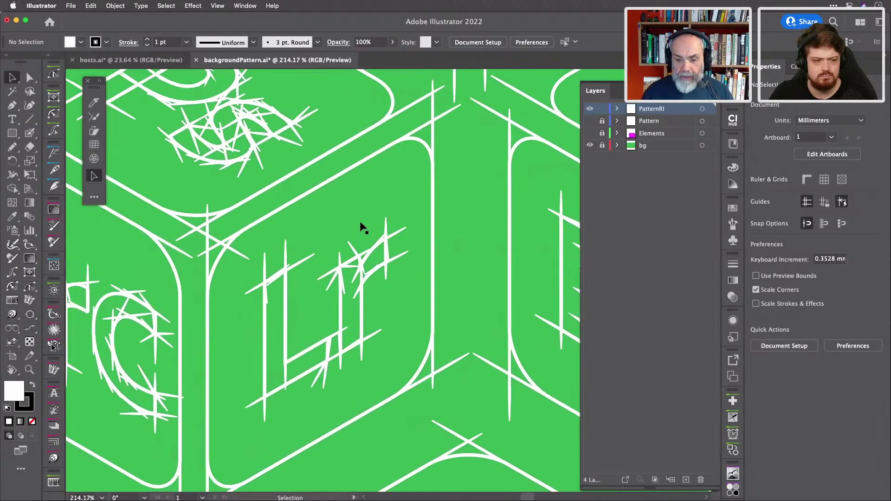
pyautogui.hscroll(-6, 361, 227)
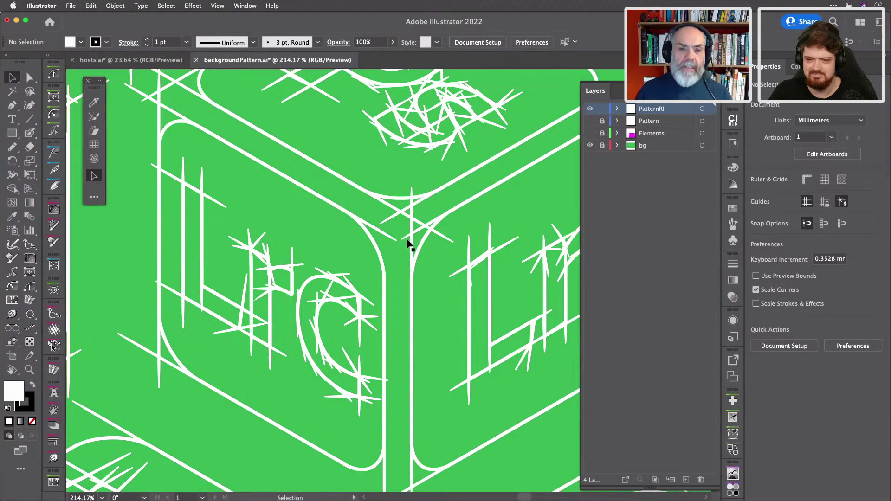
pyautogui.scroll(-5, 408, 244)
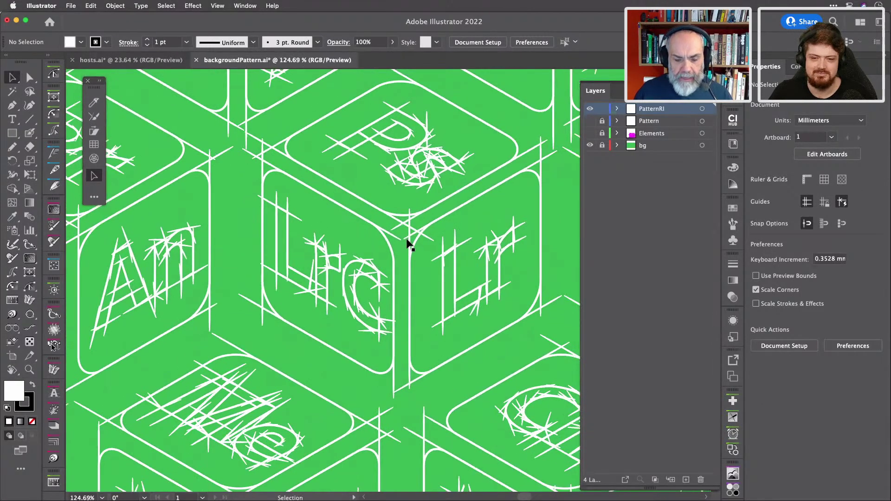
pyautogui.hscroll(-6, 409, 243)
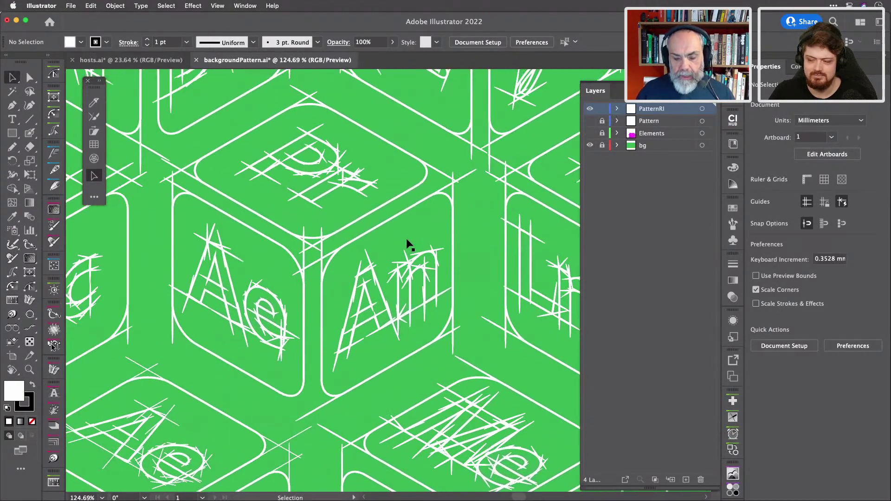
pyautogui.scroll(-8, 407, 242)
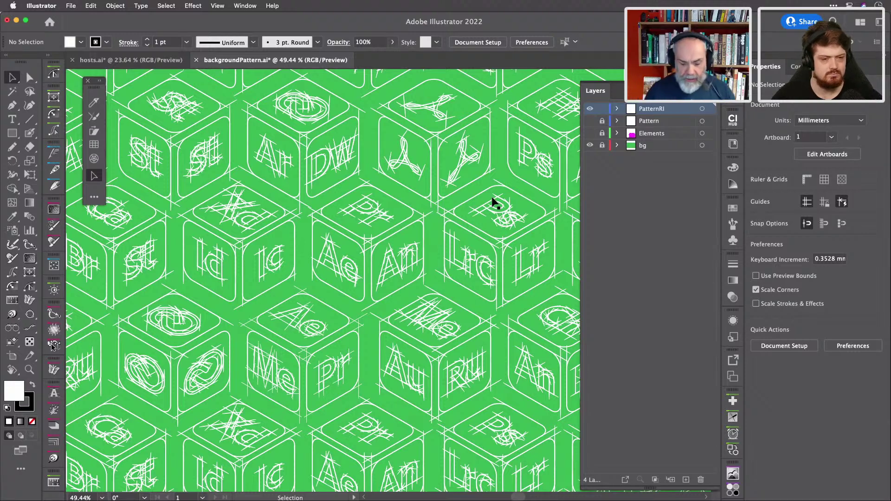
pyautogui.press('super')
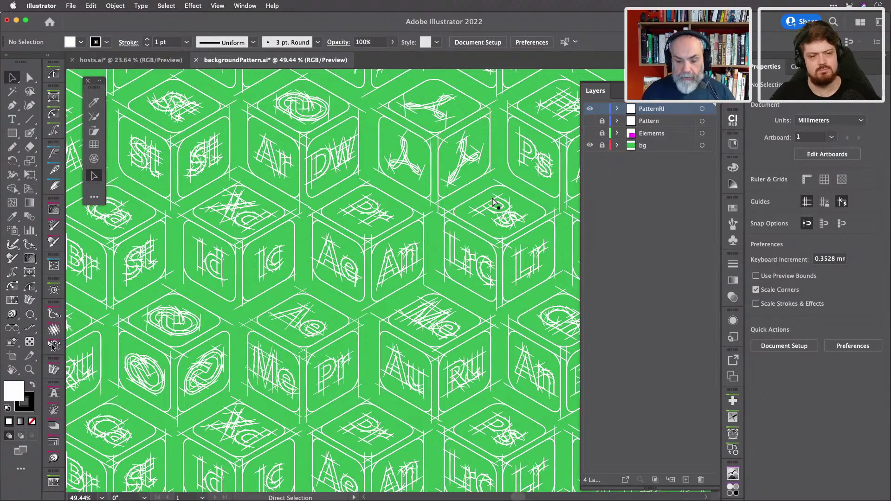
pyautogui.press('super+0')
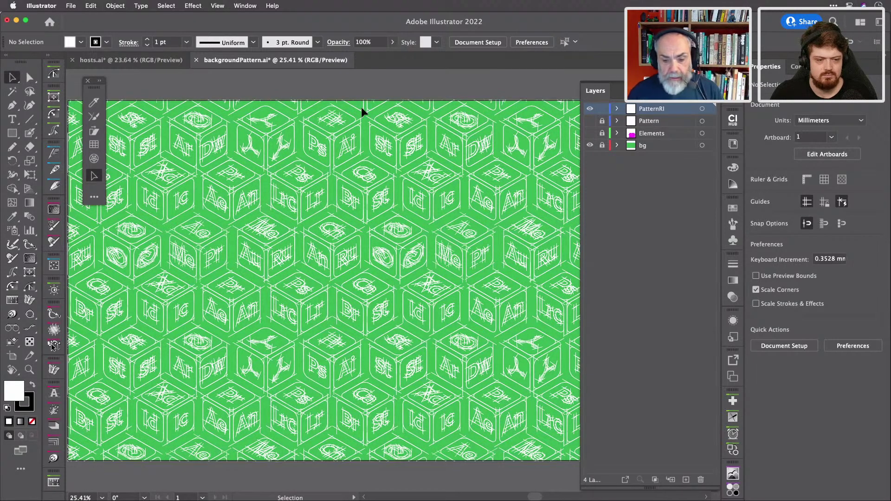
pyautogui.press('super+w')
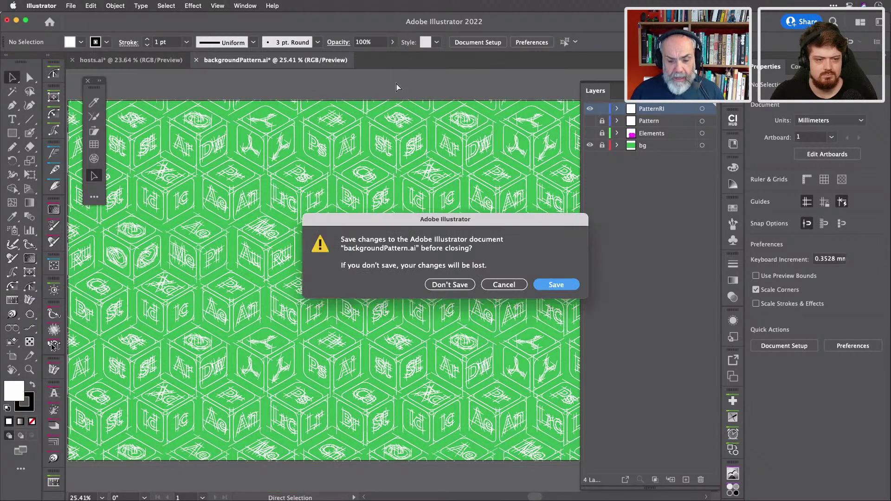
# Close backgroundPattern.ai without saving and bring After Effects back to the front.
pyautogui.click(448, 285)
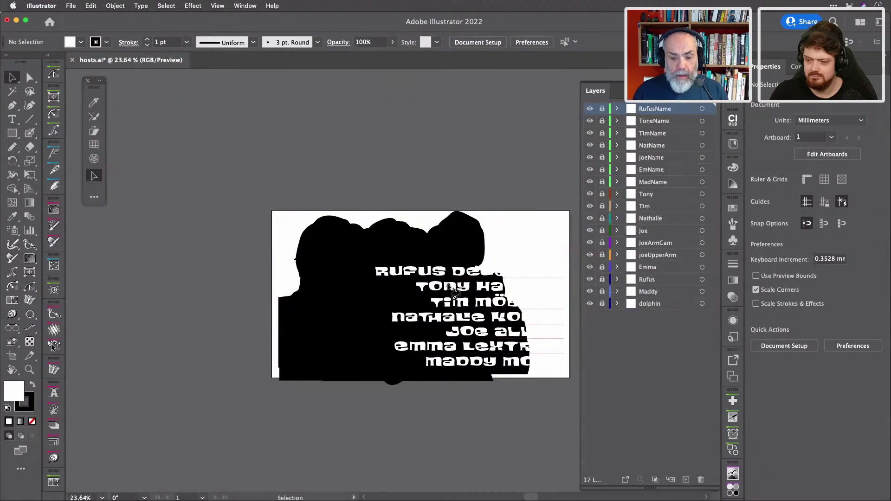
pyautogui.scroll(3, 438, 148)
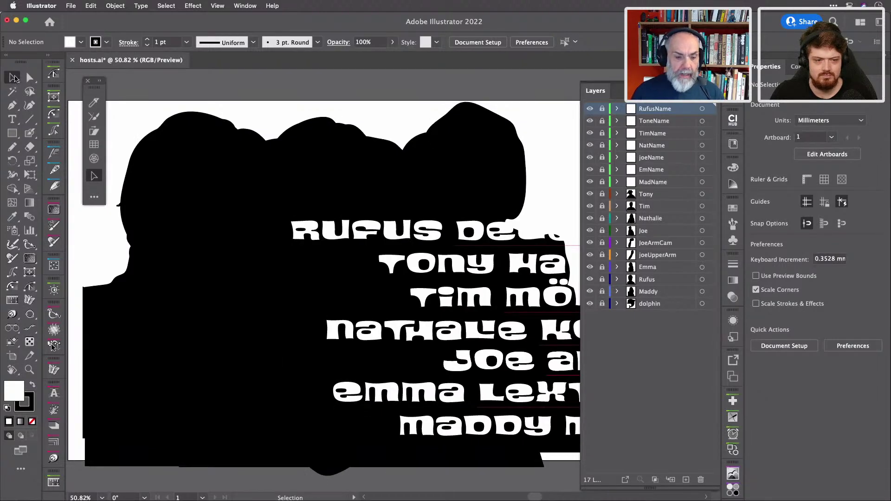
pyautogui.press('super+Tab')
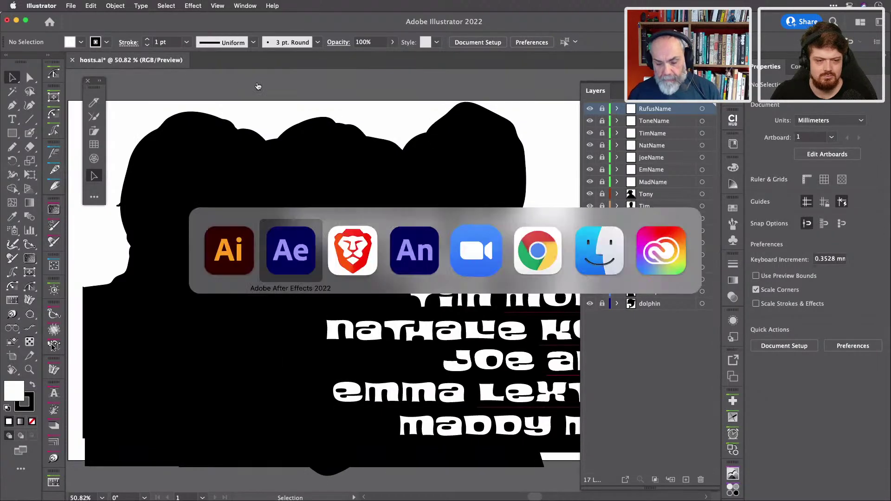
pyautogui.press('super+Tab')
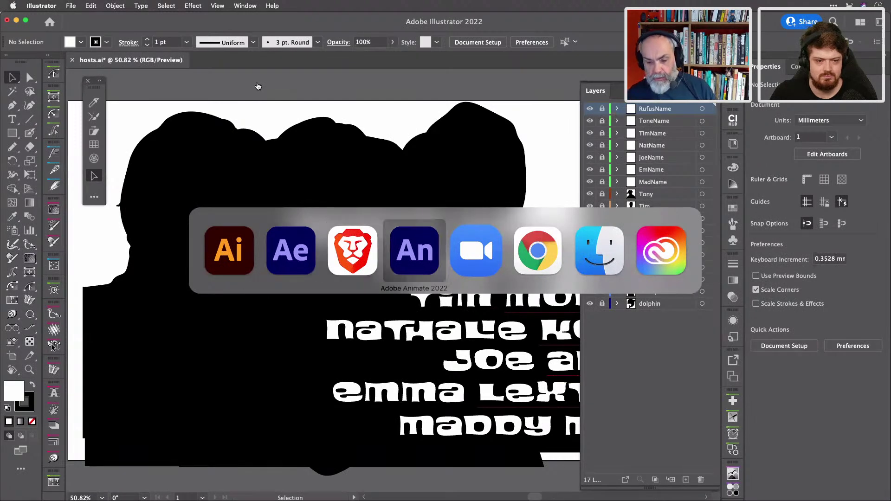
pyautogui.press('super+shift+Tab')
pyautogui.press('super+shift+Tab')
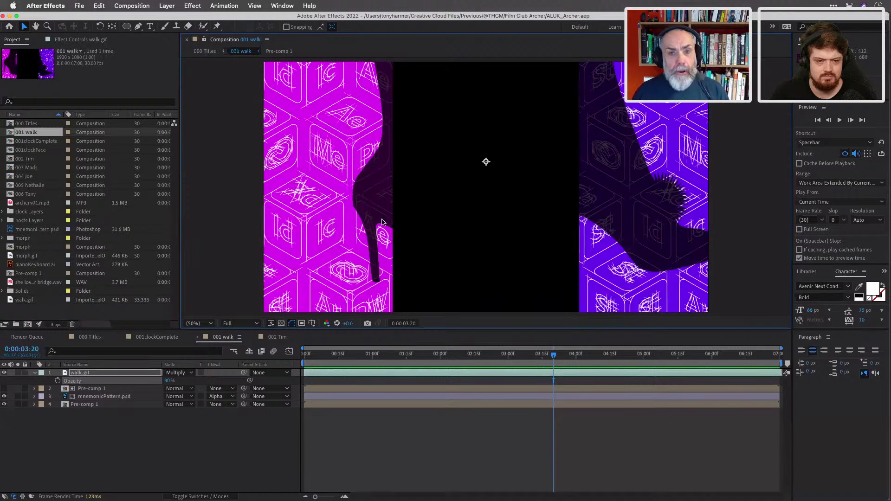
# Switch to the 000 Titles composition and close the Render Queue.
pyautogui.click(553, 357)
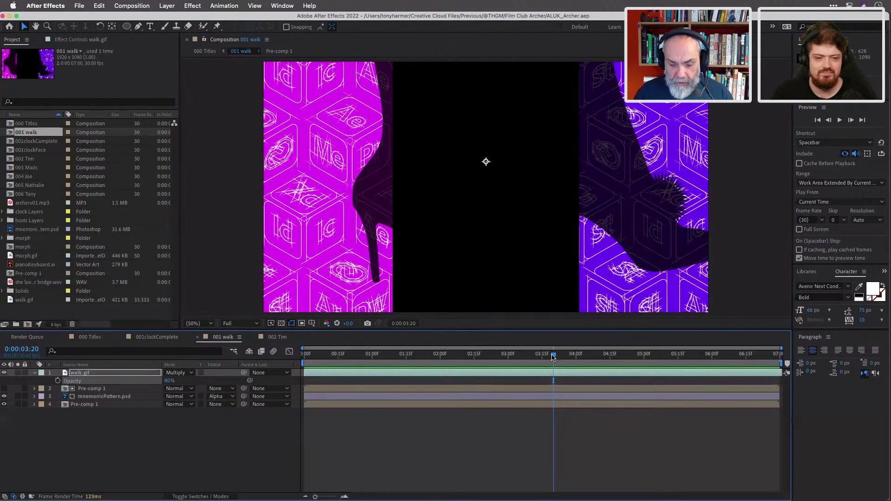
pyautogui.click(99, 338)
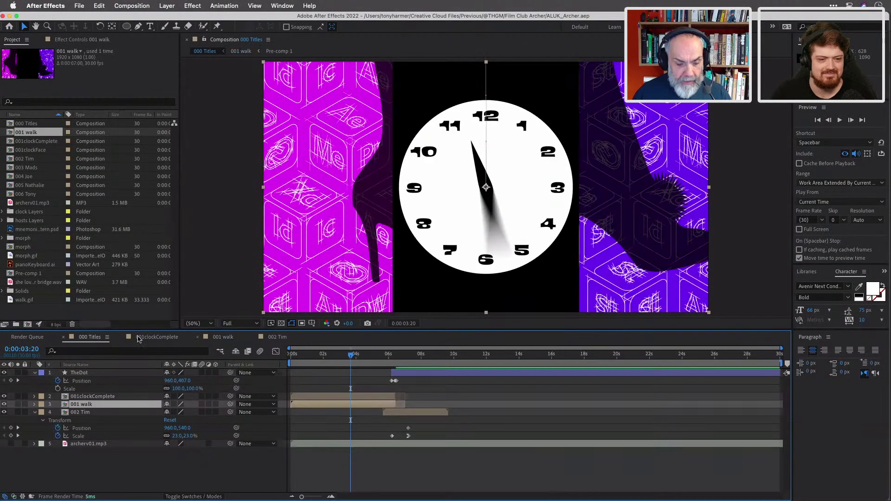
pyautogui.click(6, 337)
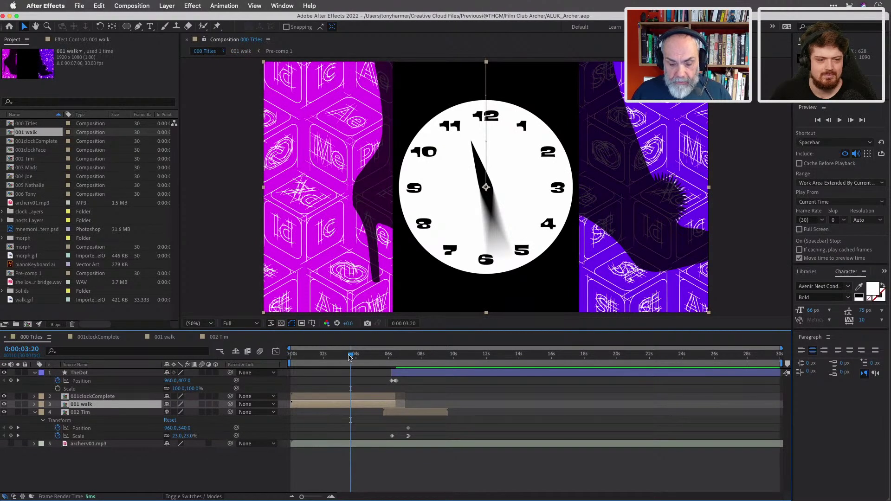
# Scrub 000 Titles past 0:00:05:05 to review the boots and piano shot, then open 002 Tim.
pyautogui.moveTo(352, 356); pyautogui.dragTo(392, 363)
pyautogui.moveTo(387, 360); pyautogui.dragTo(394, 357)
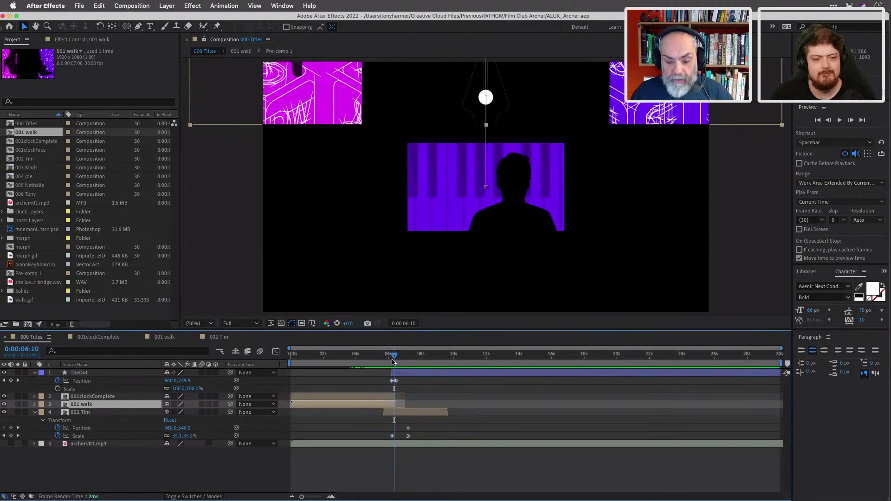
pyautogui.moveTo(393, 357); pyautogui.dragTo(396, 358)
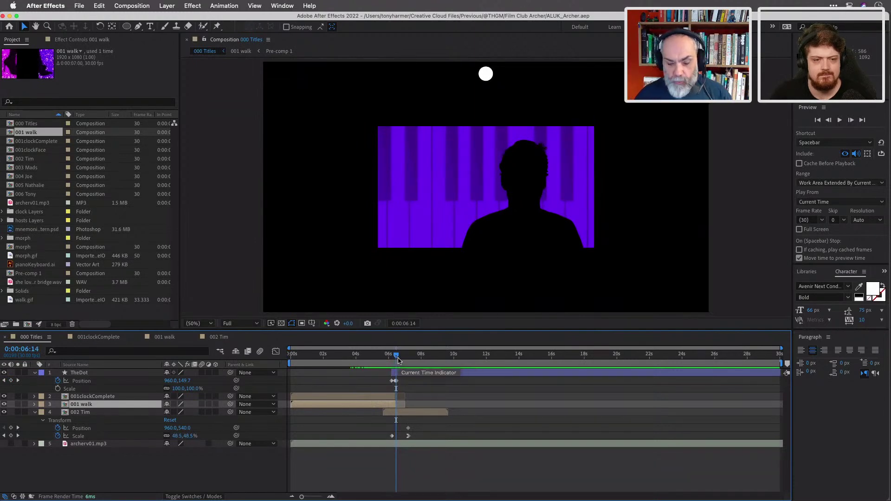
pyautogui.moveTo(396, 357); pyautogui.dragTo(398, 357)
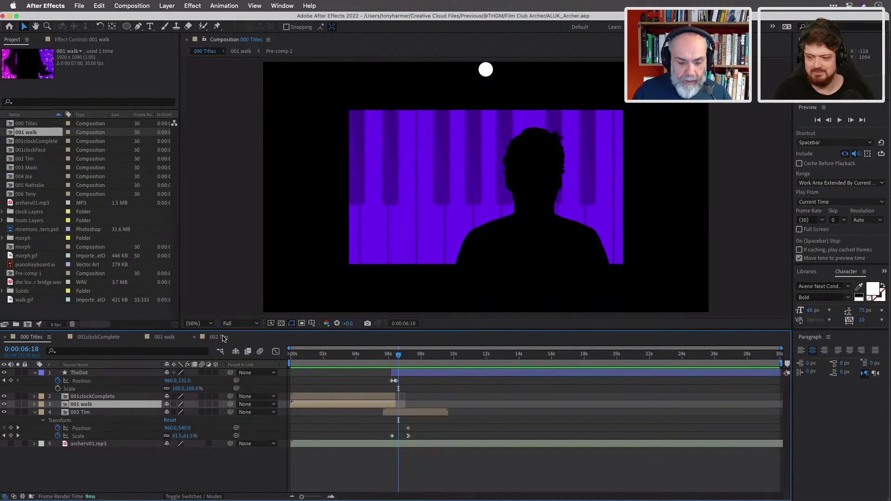
pyautogui.click(223, 338)
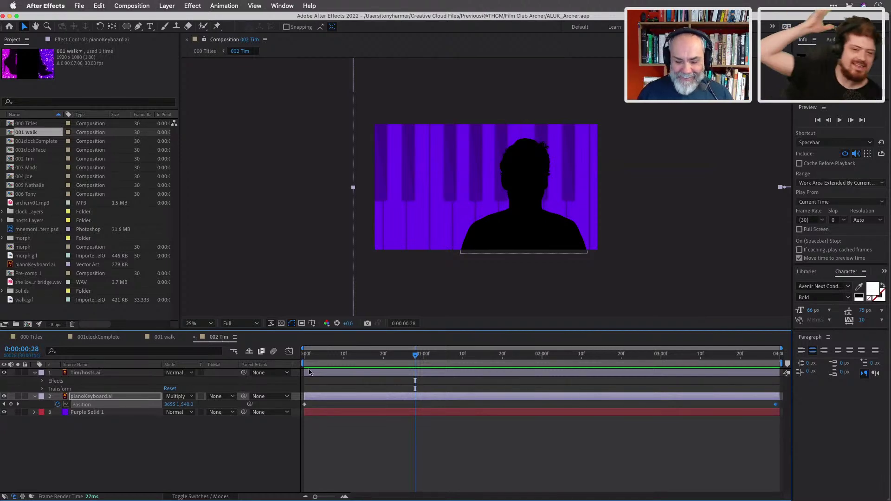
# Go back to 0:00:00:14, select the host layer, and expand the Solids folder.
pyautogui.moveTo(416, 357); pyautogui.dragTo(360, 355)
pyautogui.click(320, 374)
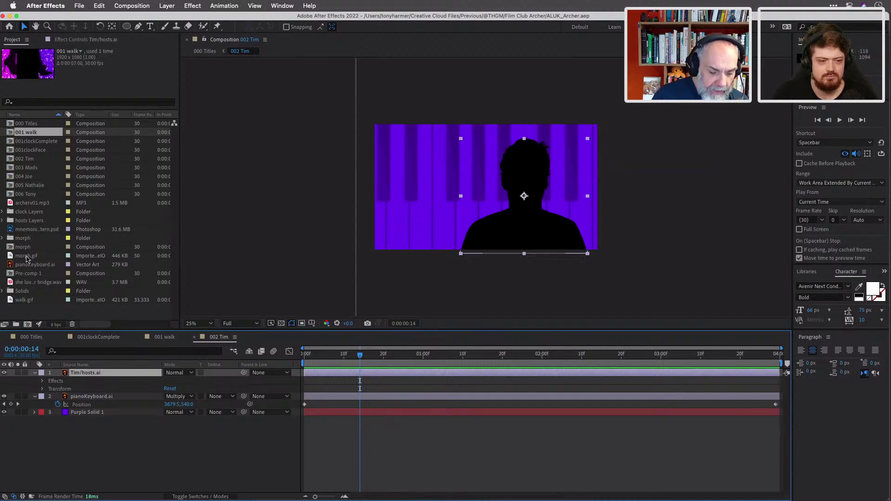
pyautogui.click(12, 292)
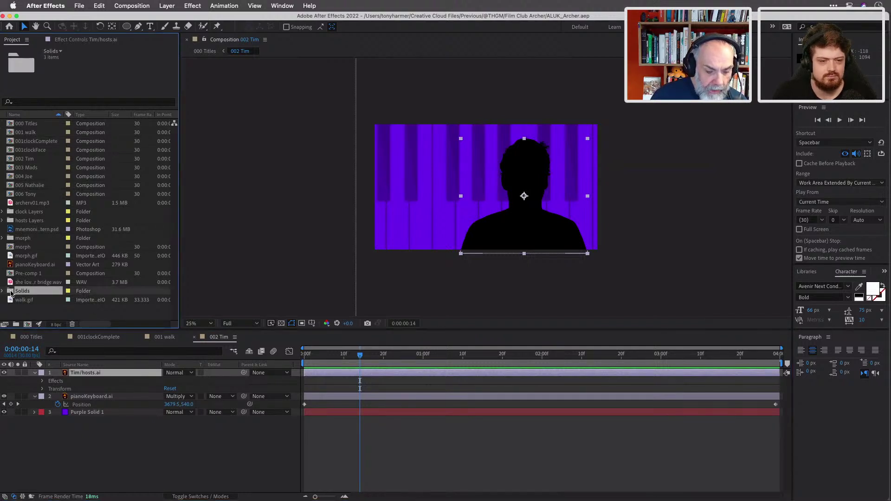
pyautogui.doubleClick(11, 292)
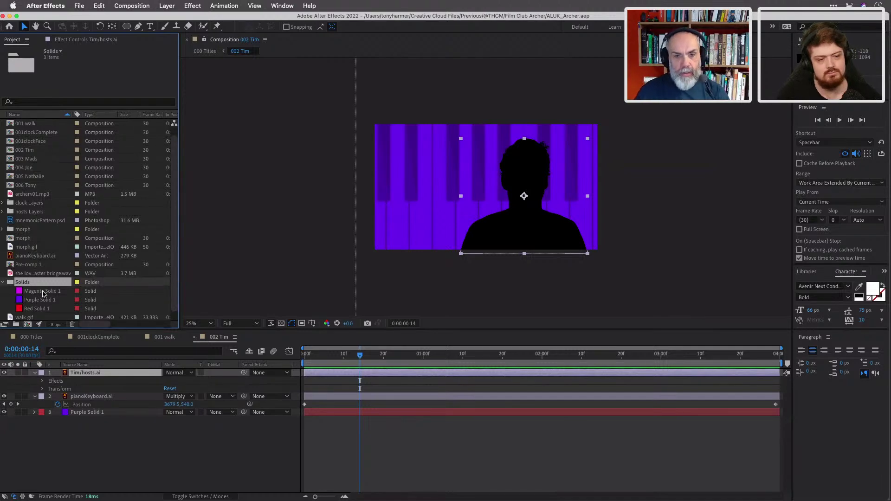
pyautogui.click(125, 372)
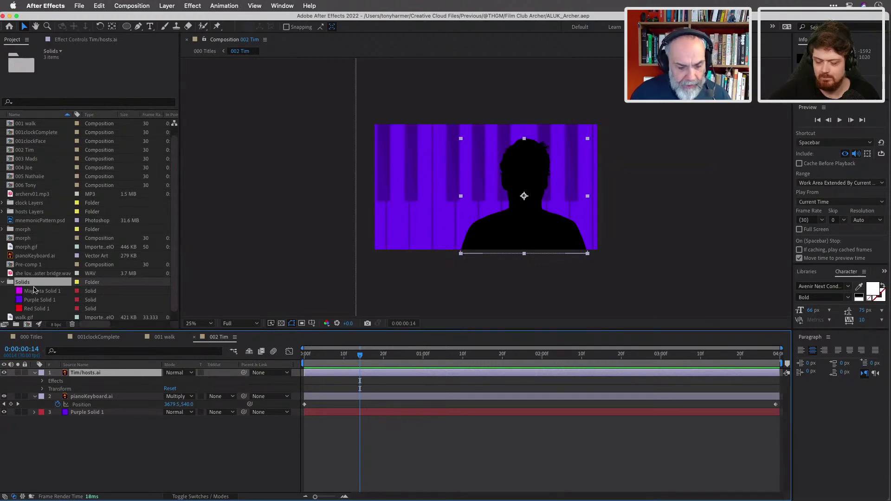
# Add Magenta Solid 1 below the Tim silhouette and set the silhouette to 90% opacity, Multiply.
pyautogui.moveTo(33, 290); pyautogui.dragTo(60, 389)
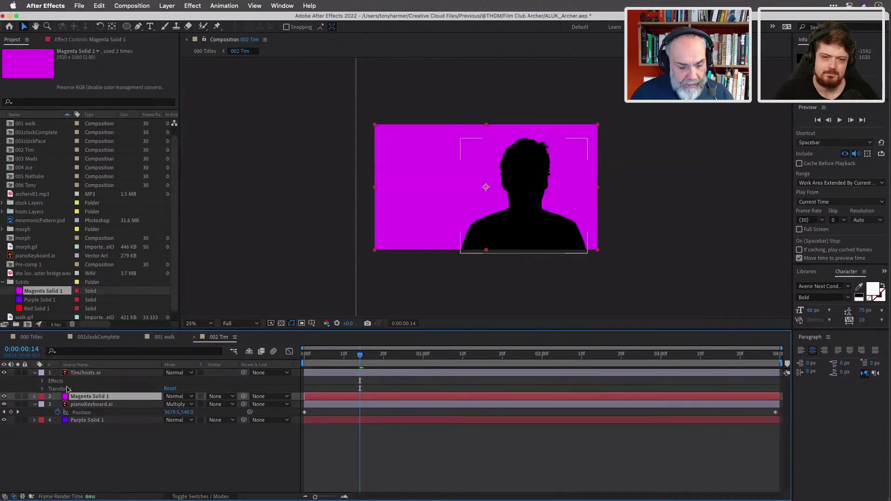
pyautogui.click(110, 374)
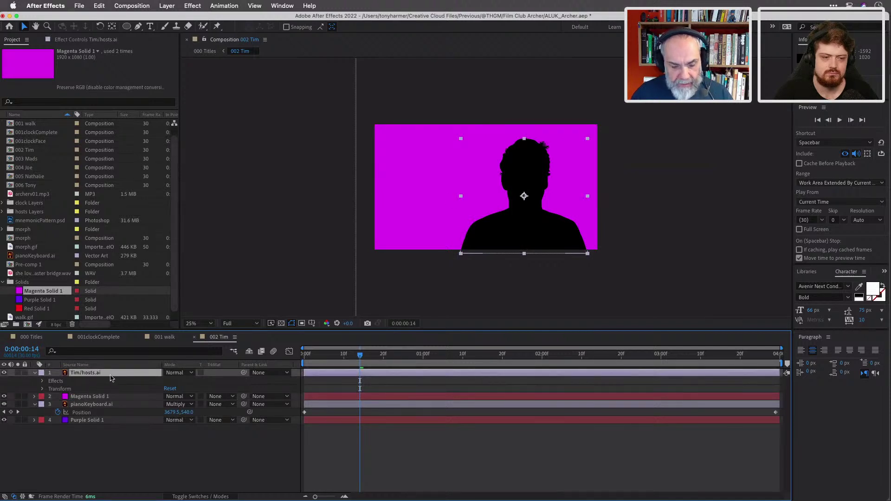
pyautogui.press('t')
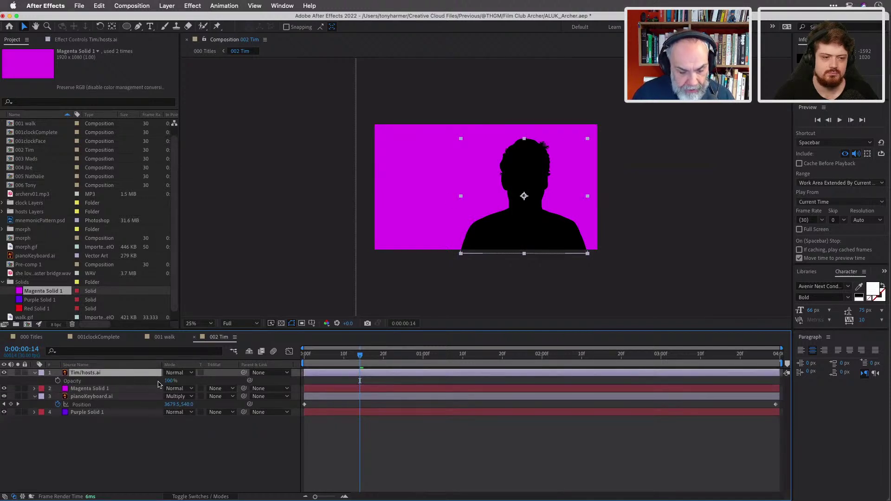
pyautogui.click(171, 382)
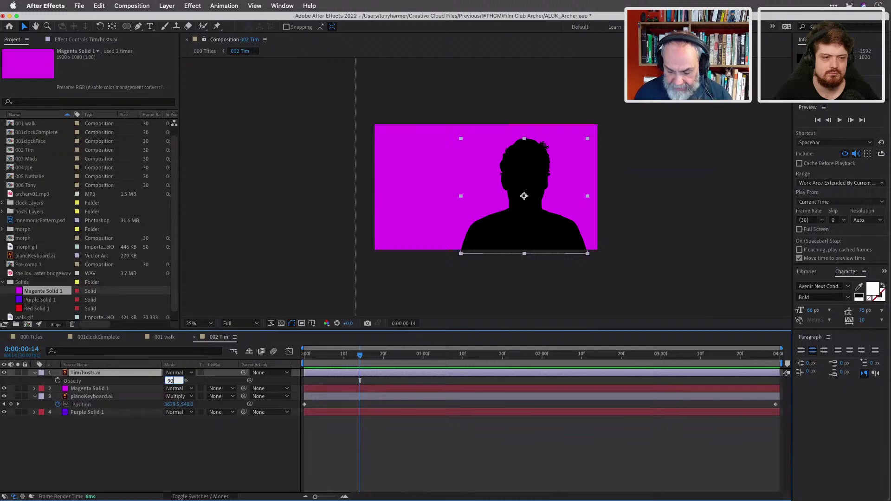
pyautogui.click(190, 374)
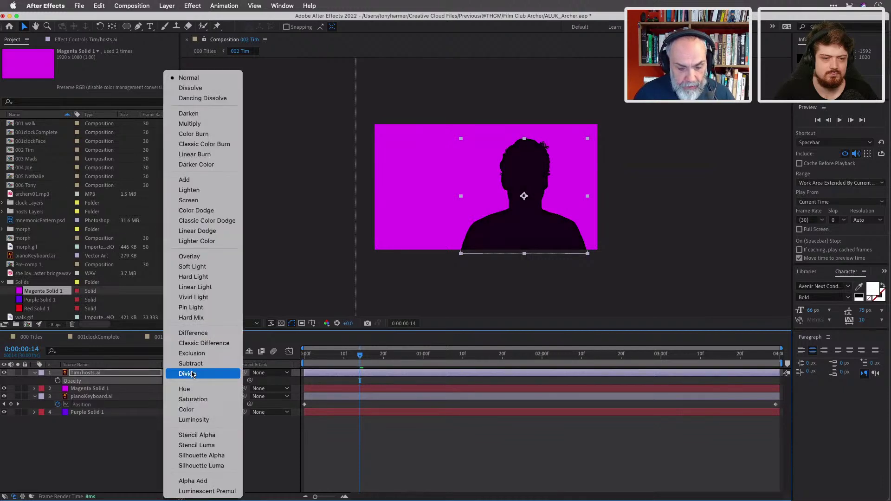
pyautogui.click(190, 123)
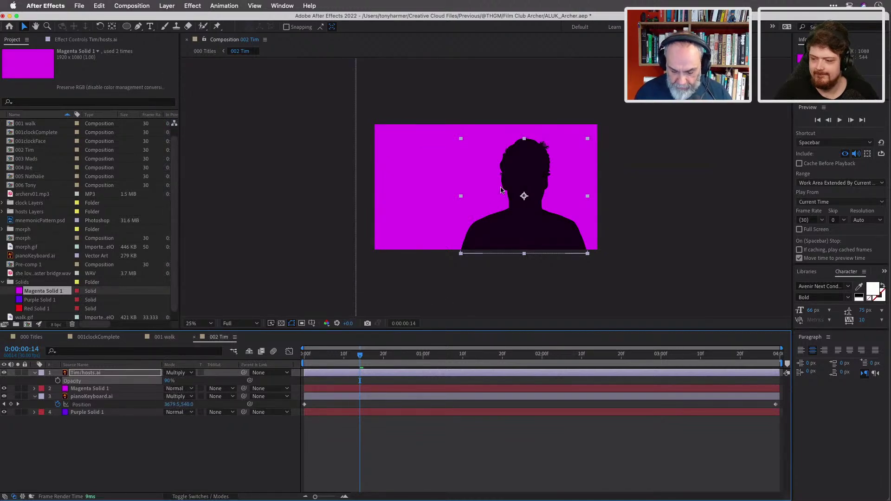
pyautogui.press('.')
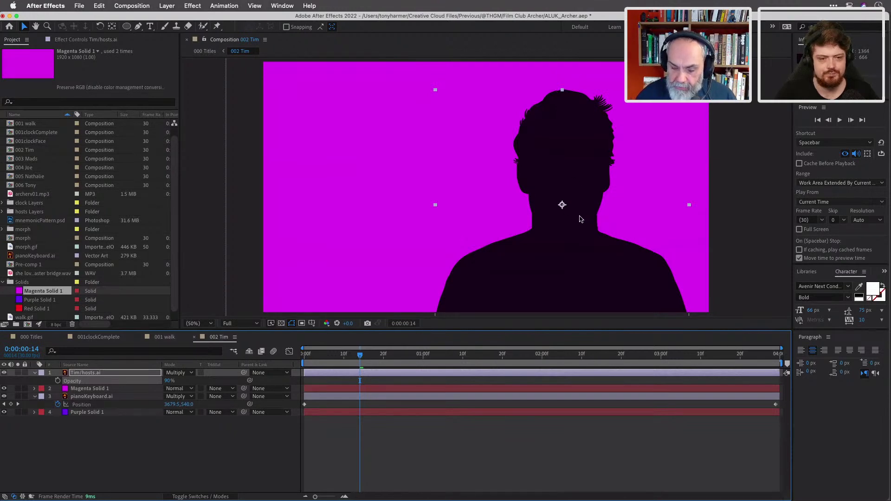
pyautogui.press(',')
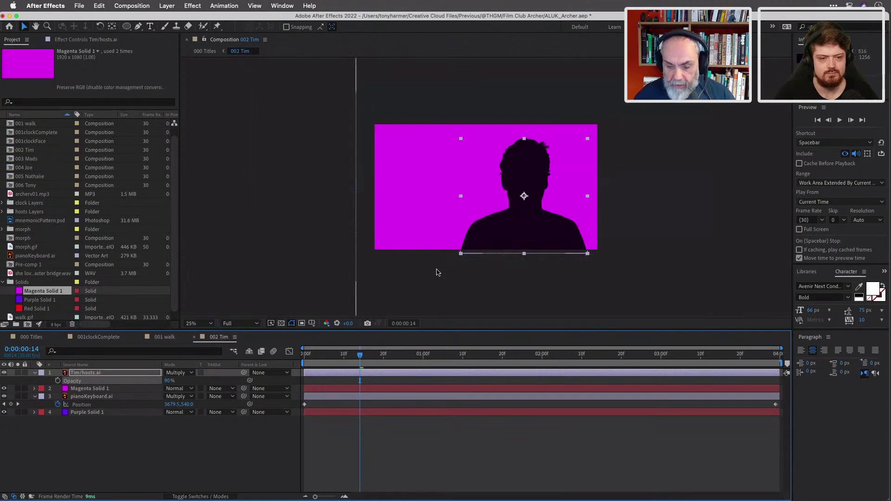
# Place four puppet pins on the Tim silhouette at its bottom edge, chest, neck and head.
pyautogui.click(217, 26)
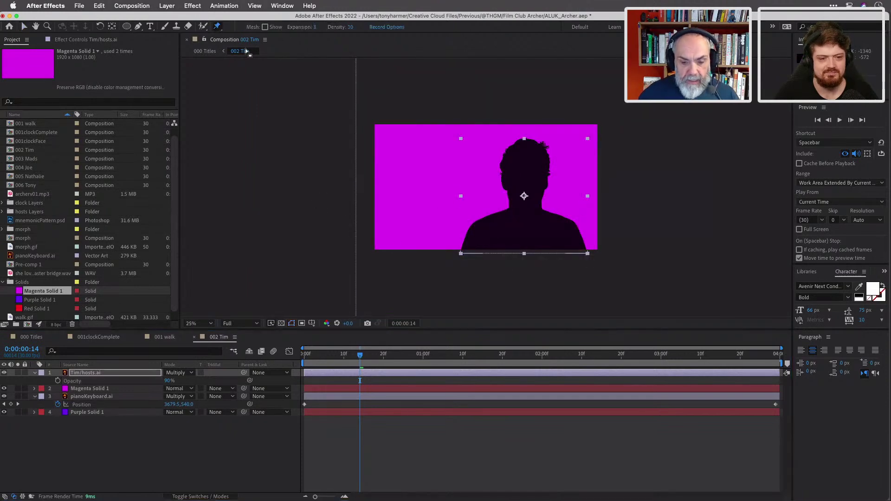
pyautogui.click(525, 251)
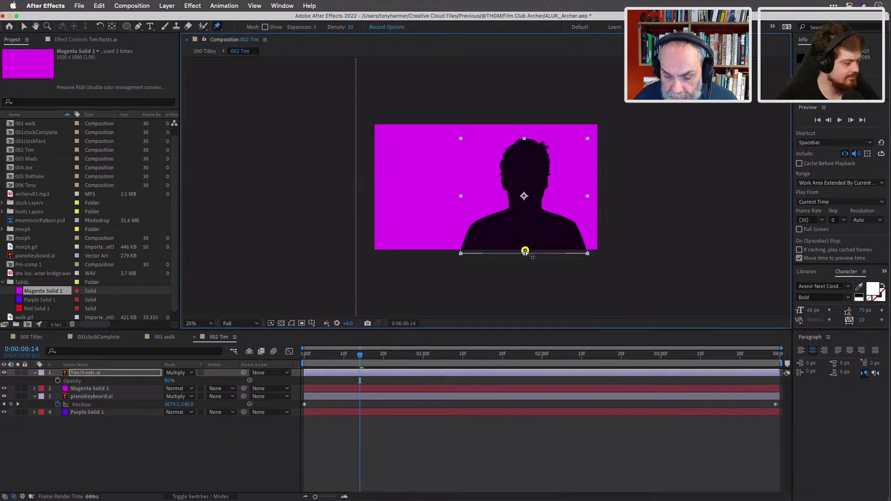
pyautogui.click(525, 219)
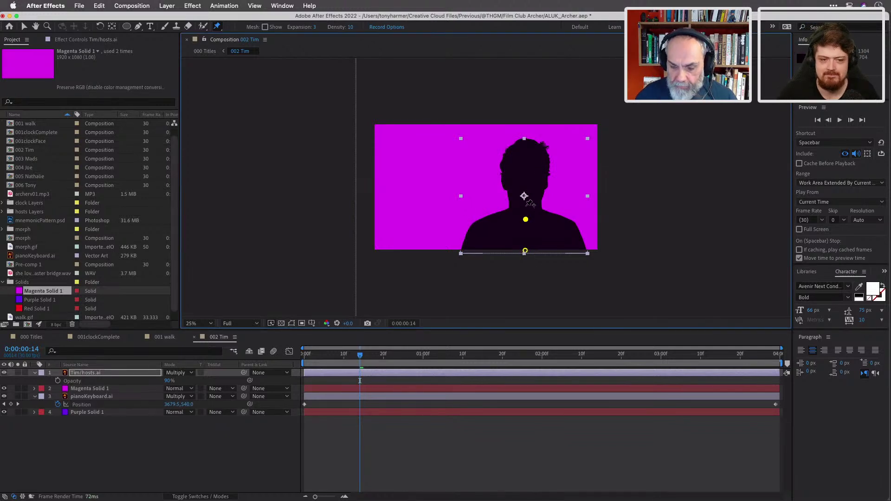
pyautogui.click(525, 202)
pyautogui.click(526, 162)
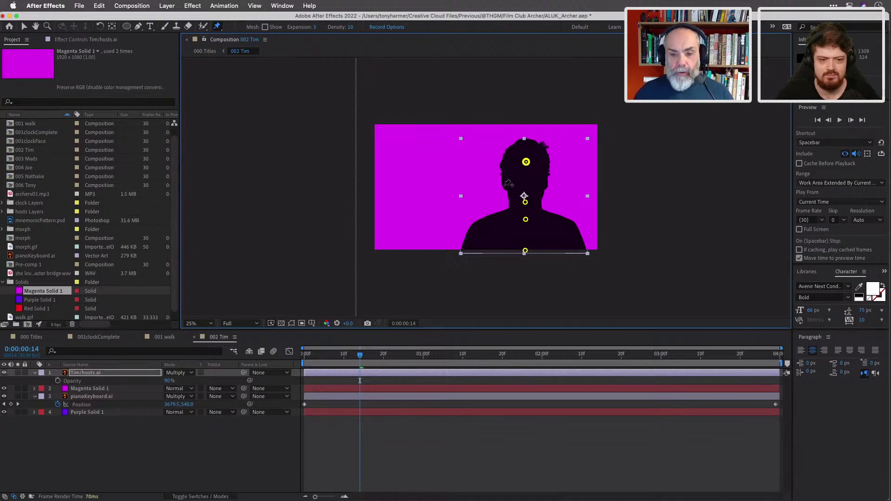
pyautogui.moveTo(361, 356); pyautogui.dragTo(306, 353)
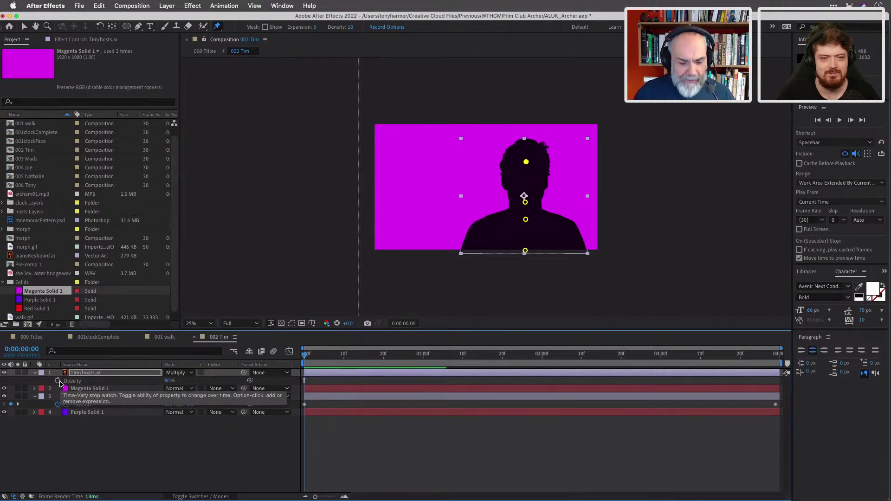
# Reveal the silhouette layer's puppet pin keyframes and move them to frame 0.
pyautogui.click(103, 375)
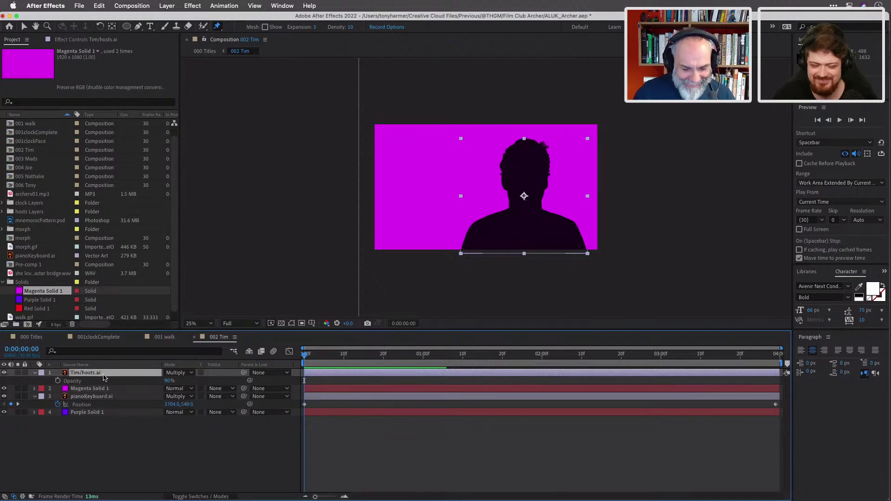
pyautogui.press('u')
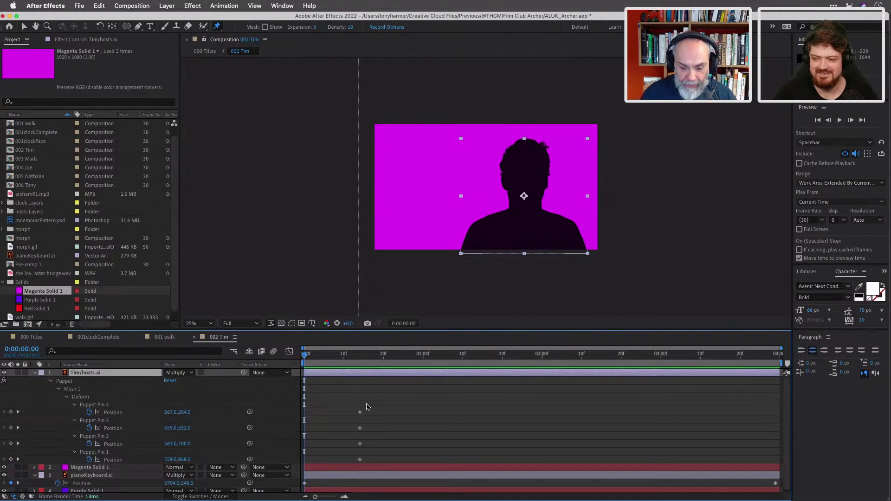
pyautogui.moveTo(358, 411); pyautogui.dragTo(360, 464)
pyautogui.moveTo(359, 417); pyautogui.dragTo(305, 416)
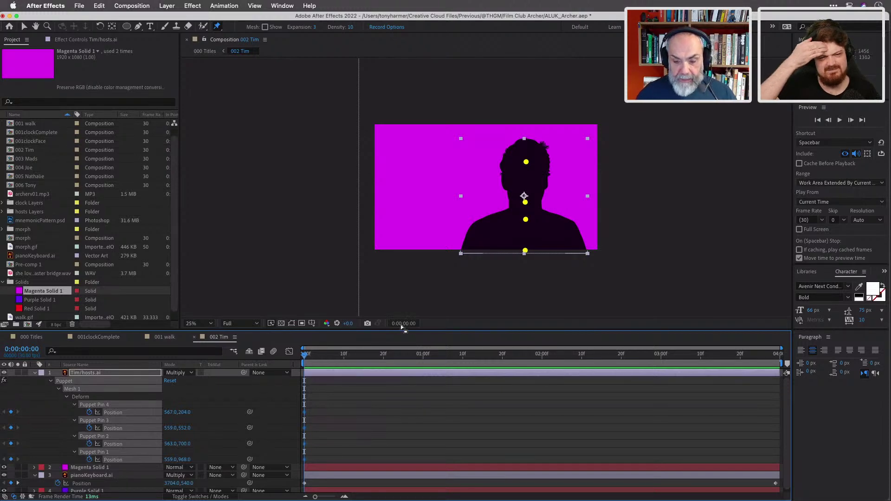
# At frame 0, shift the head puppet pin left to 531,204 to tilt the head.
pyautogui.click(529, 162)
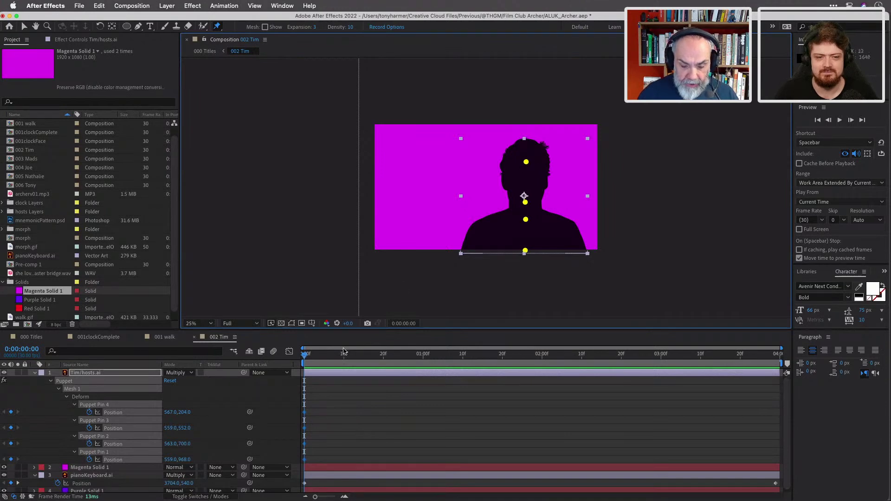
pyautogui.click(306, 357)
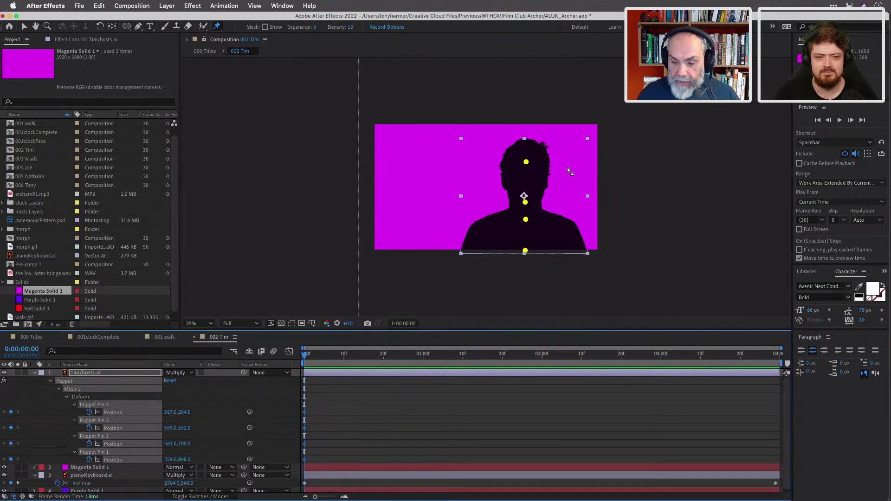
pyautogui.click(528, 162)
pyautogui.moveTo(529, 162); pyautogui.dragTo(528, 164)
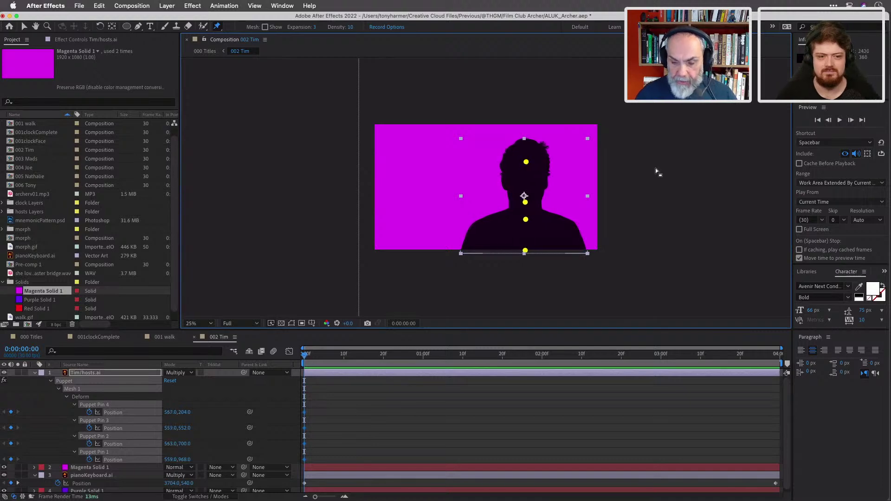
pyautogui.click(643, 179)
pyautogui.click(526, 162)
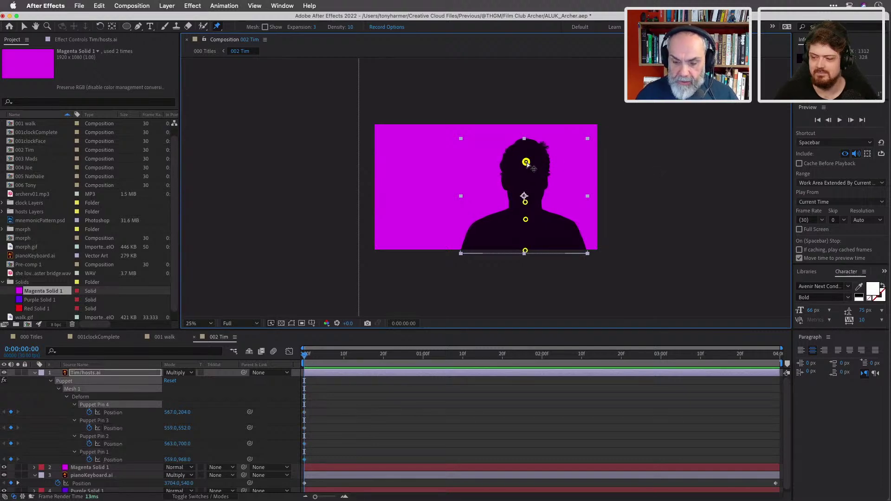
pyautogui.moveTo(526, 162); pyautogui.dragTo(523, 164)
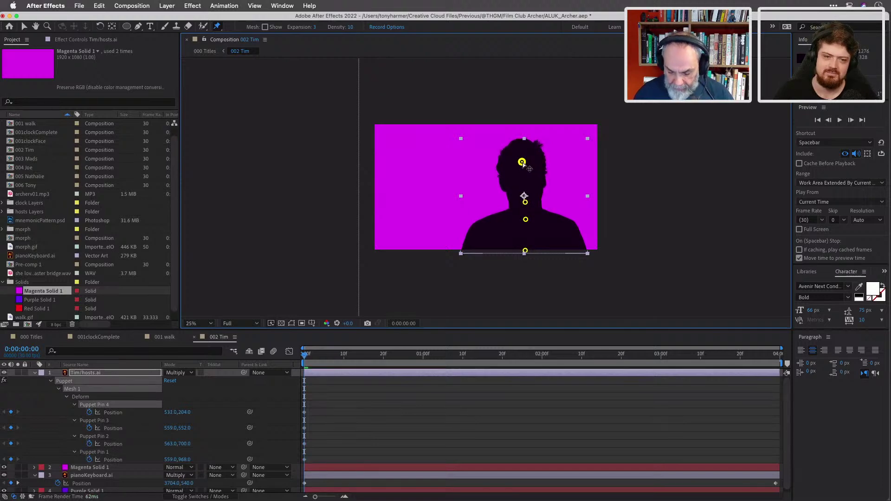
# At frame 20, drag the head pin right to 585,208, then preview the head sway.
pyautogui.press('.')
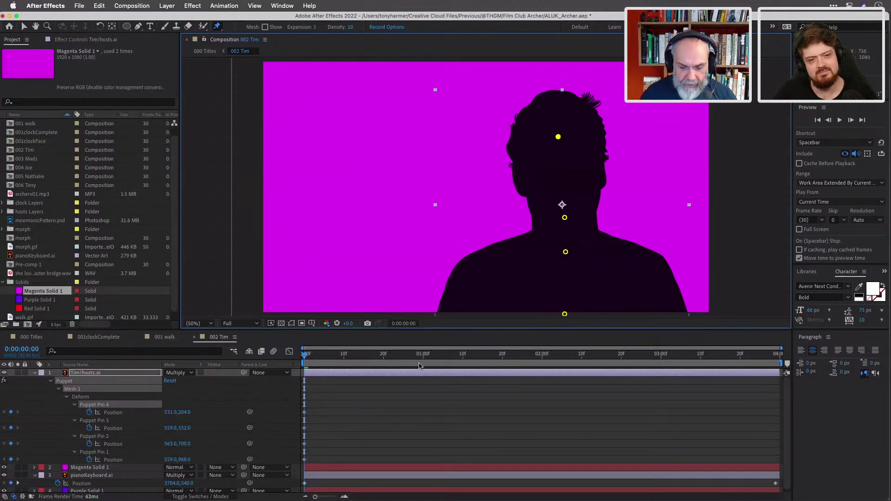
pyautogui.moveTo(314, 358); pyautogui.dragTo(383, 365)
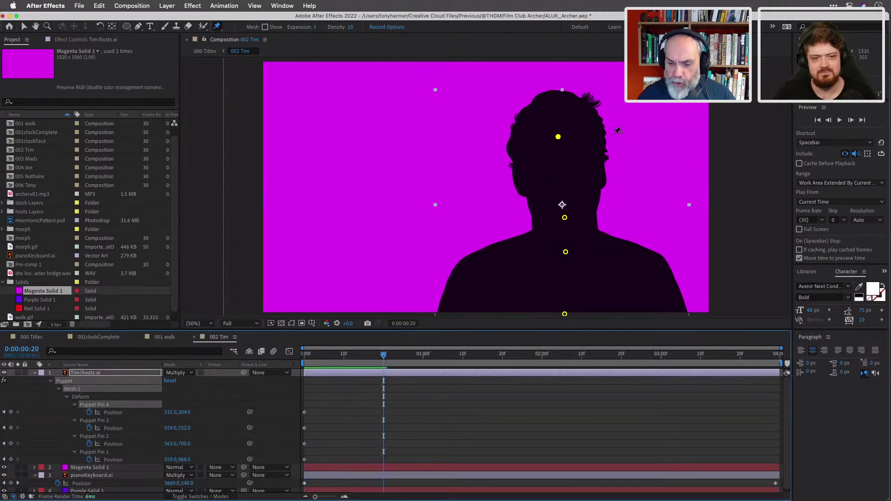
pyautogui.click(559, 138)
pyautogui.moveTo(558, 138); pyautogui.dragTo(571, 138)
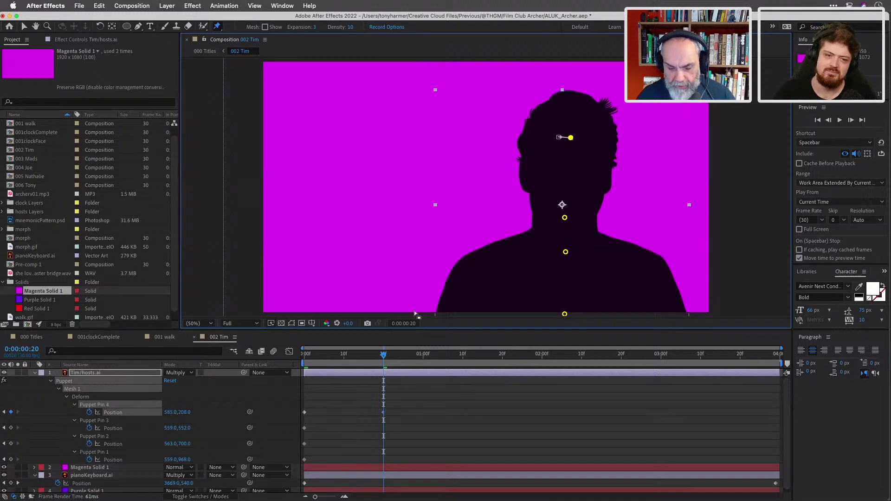
pyautogui.click(383, 357)
pyautogui.moveTo(384, 357); pyautogui.dragTo(297, 355)
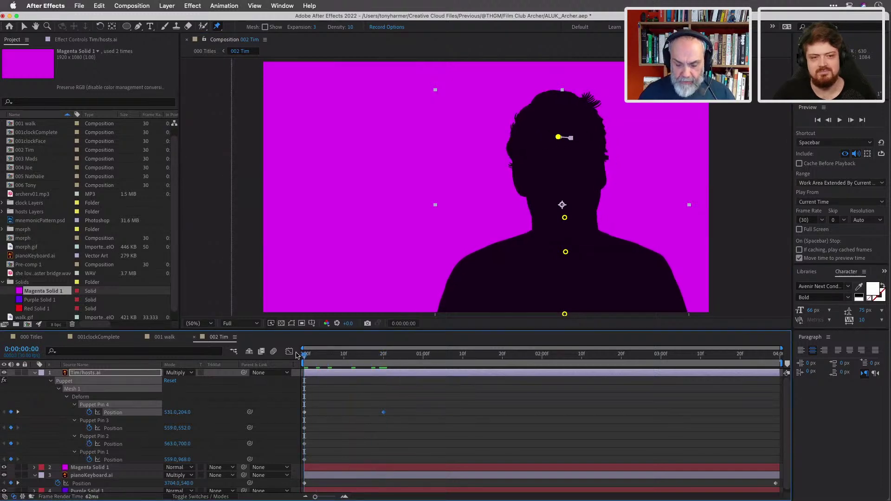
pyautogui.press('space')
pyautogui.press('space')
# Key the hair pin alternately left and right about every 20 frames to the comp end, then preview.
pyautogui.moveTo(425, 358); pyautogui.dragTo(463, 365)
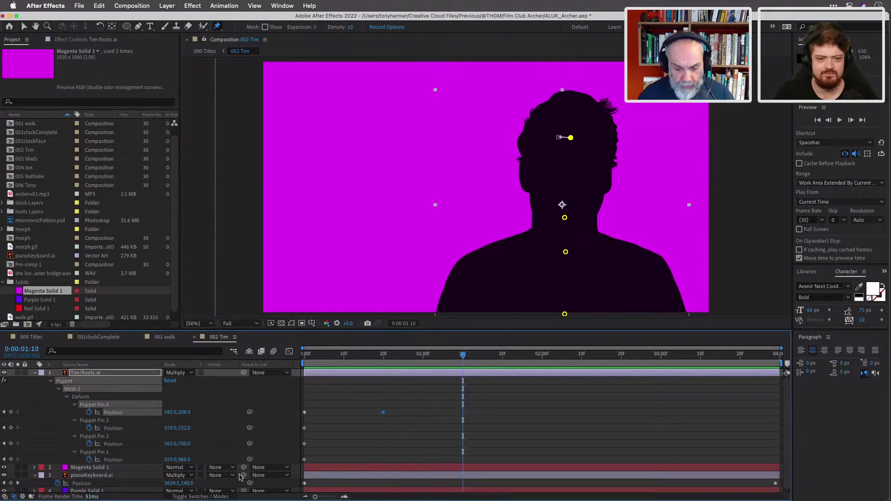
pyautogui.moveTo(570, 144); pyautogui.dragTo(557, 140)
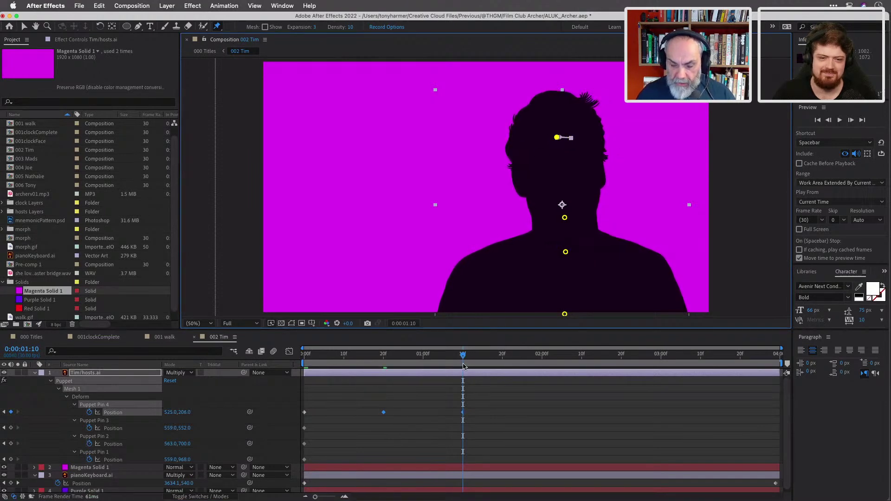
pyautogui.moveTo(464, 361); pyautogui.dragTo(544, 360)
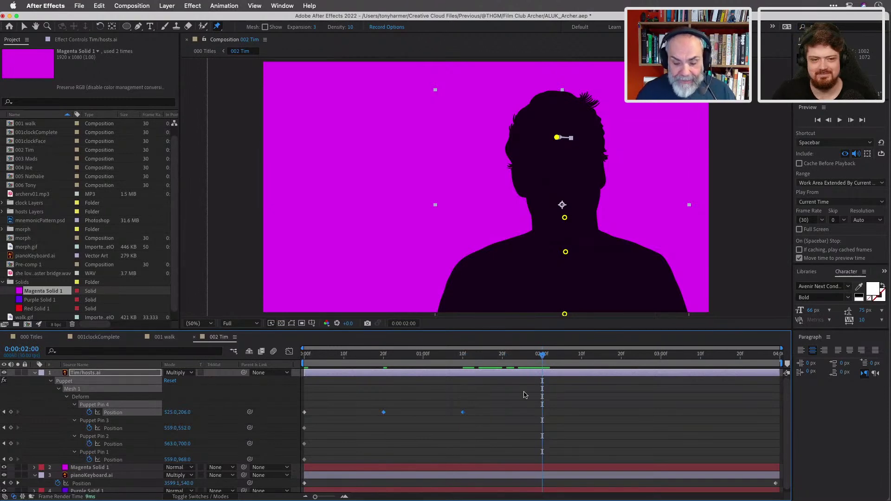
pyautogui.moveTo(557, 138); pyautogui.dragTo(570, 138)
pyautogui.moveTo(544, 356); pyautogui.dragTo(621, 362)
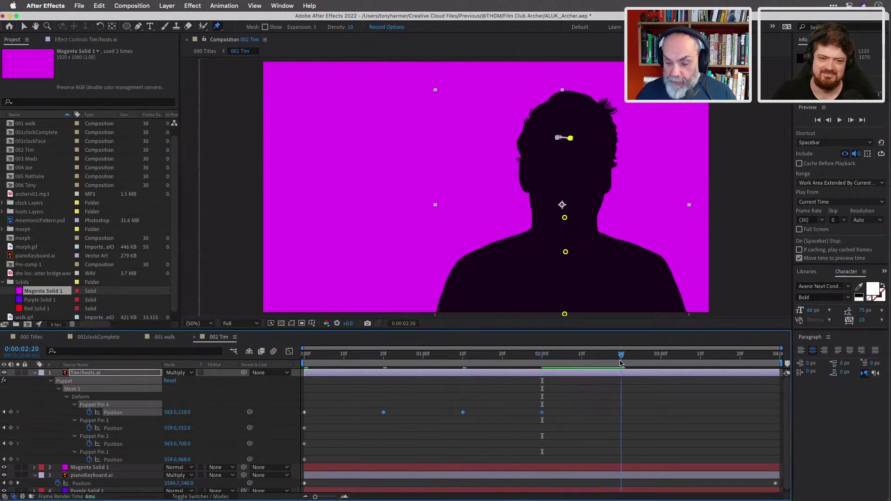
pyautogui.moveTo(570, 138); pyautogui.dragTo(559, 138)
pyautogui.moveTo(622, 357); pyautogui.dragTo(701, 357)
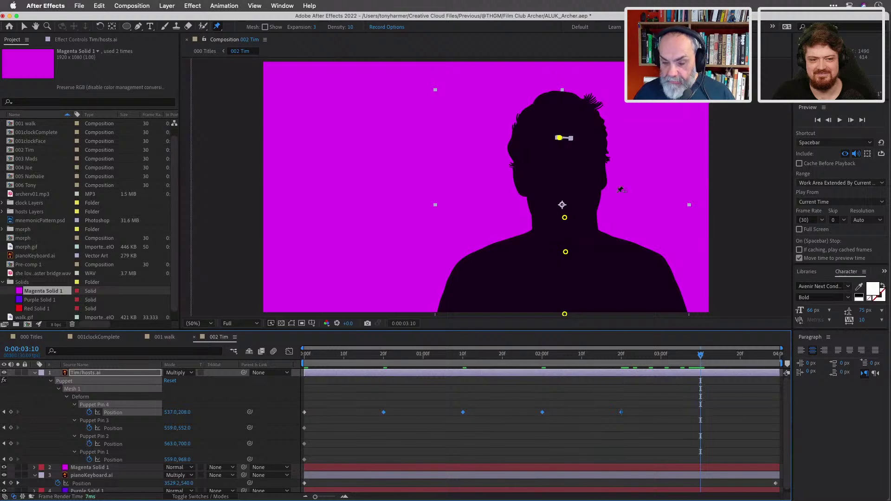
pyautogui.moveTo(561, 138); pyautogui.dragTo(571, 139)
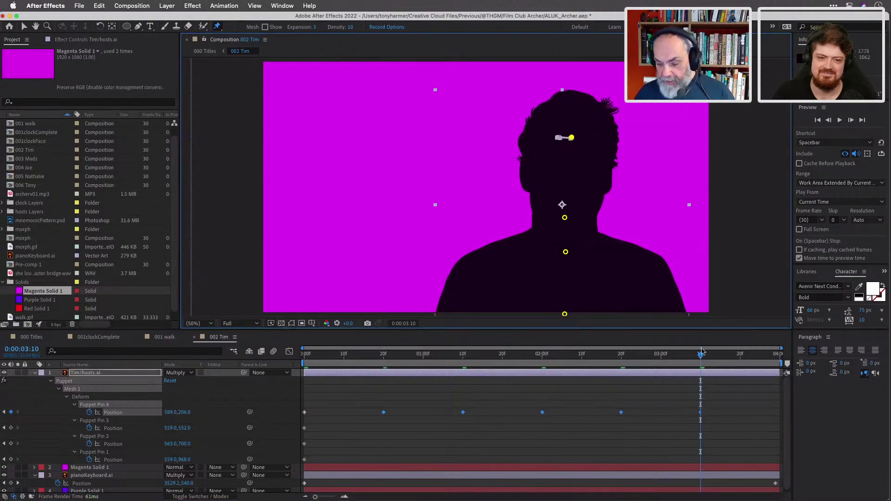
pyautogui.moveTo(701, 357); pyautogui.dragTo(779, 360)
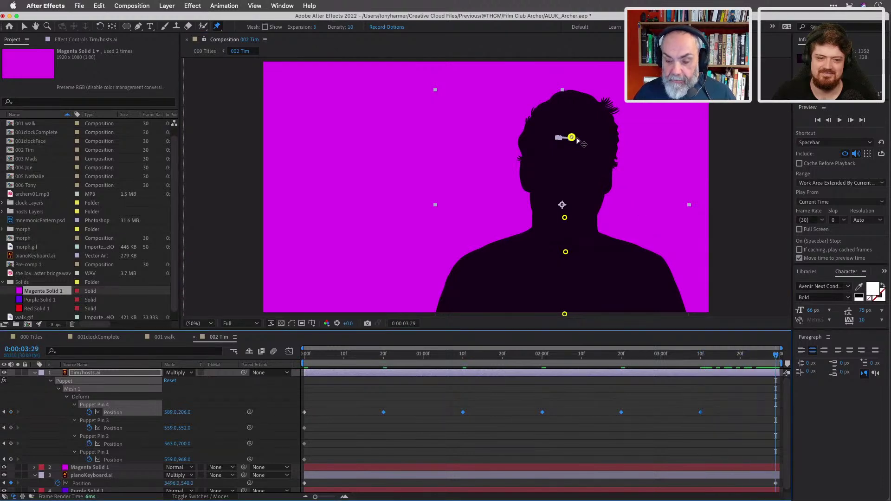
pyautogui.moveTo(573, 138); pyautogui.dragTo(558, 138)
pyautogui.click(304, 354)
pyautogui.press('space')
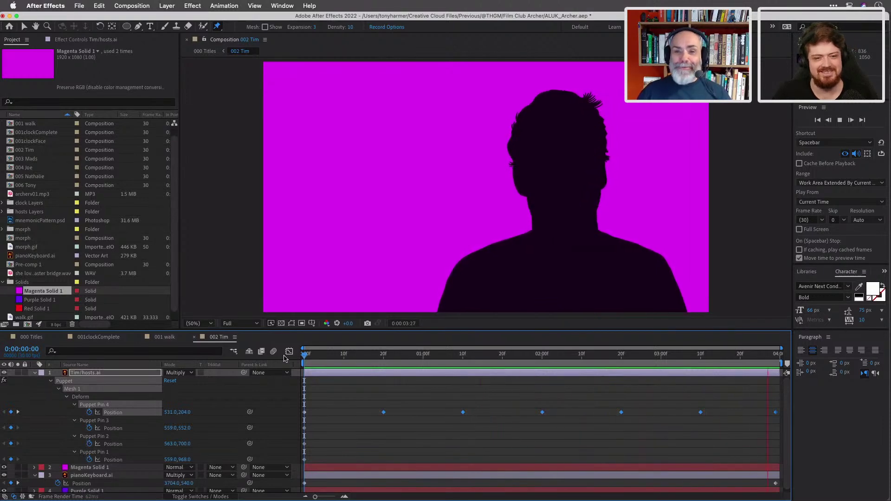
# Stop the preview, return to the start, collapse the host layer and select Magenta Solid 1.
pyautogui.press('space')
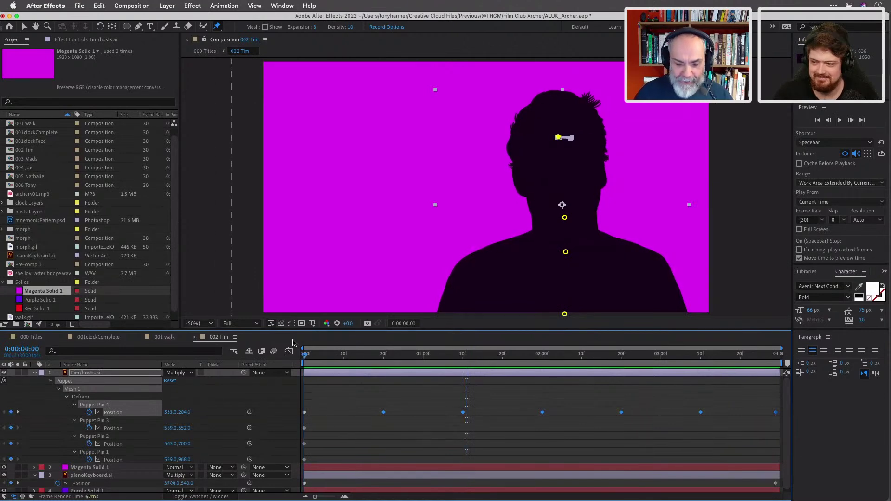
pyautogui.press('Home')
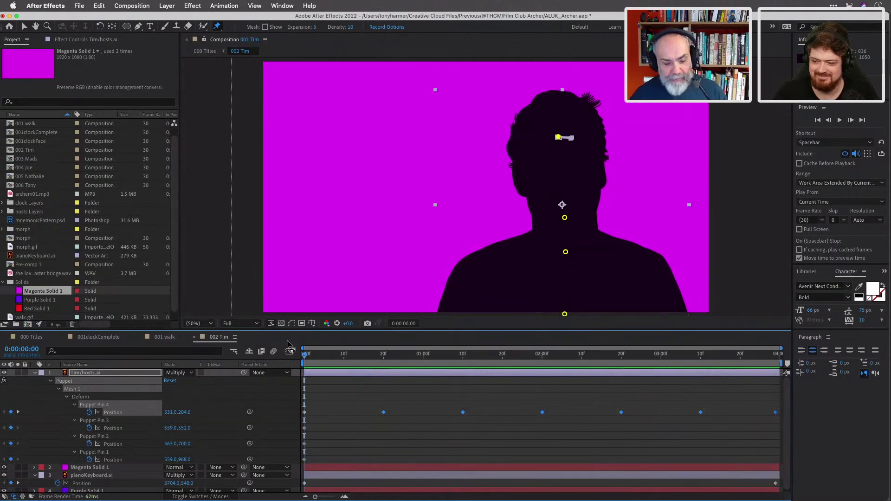
pyautogui.click(39, 375)
pyautogui.click(36, 373)
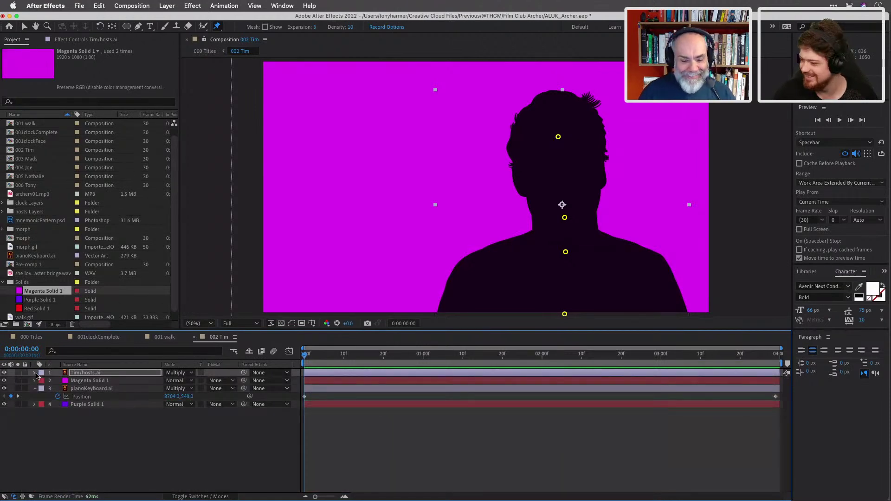
pyautogui.click(105, 384)
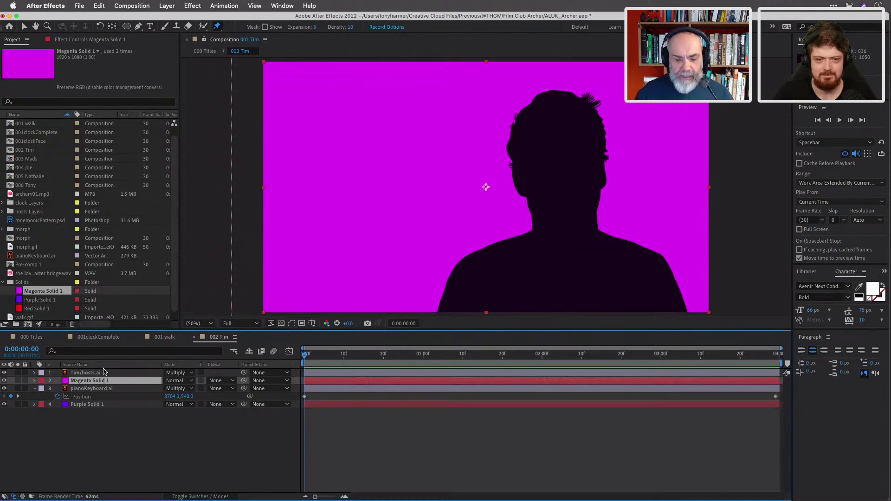
# Apply Generate > Audio Waveform to the magenta solid, save, and stretch its line past both edges.
pyautogui.click(195, 8)
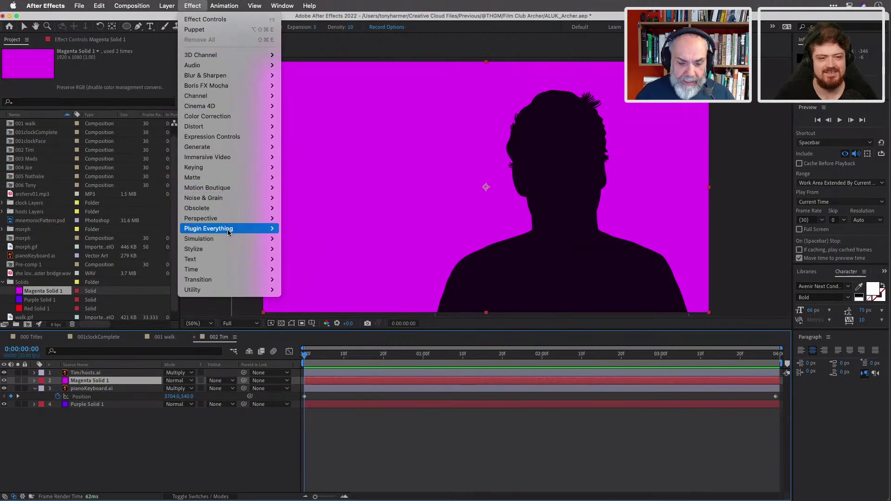
pyautogui.moveTo(260, 146)
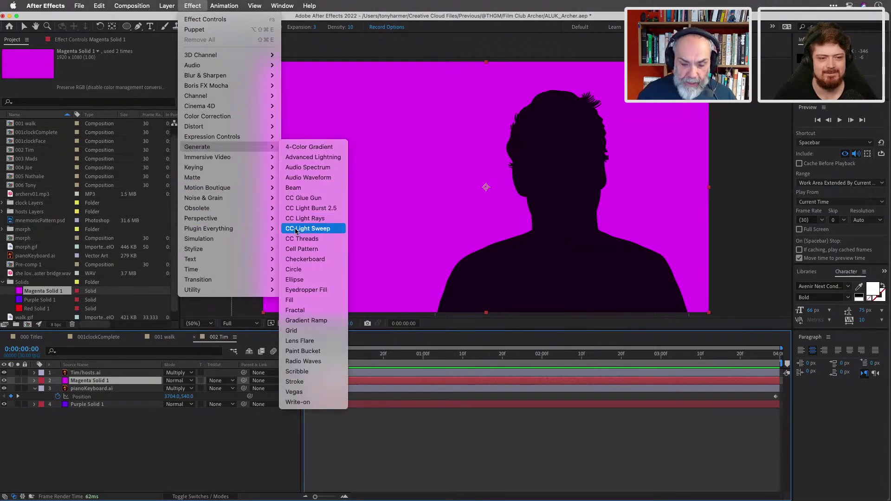
pyautogui.click(304, 177)
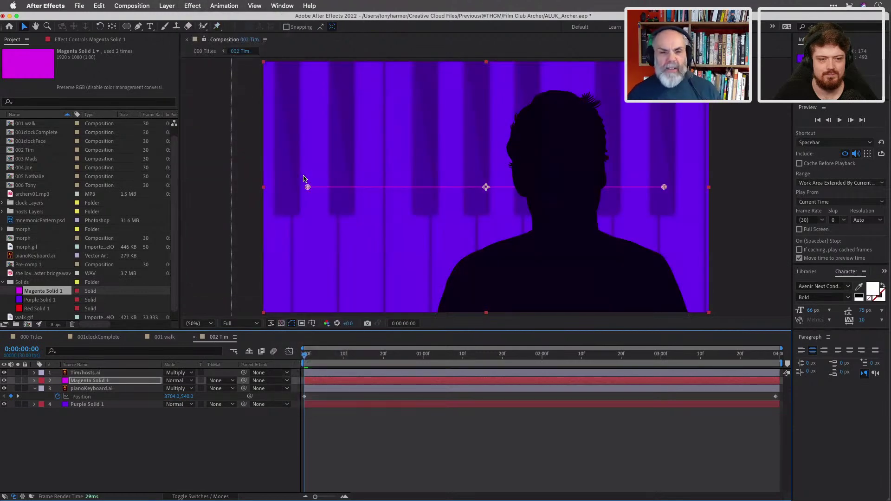
pyautogui.press('super+s')
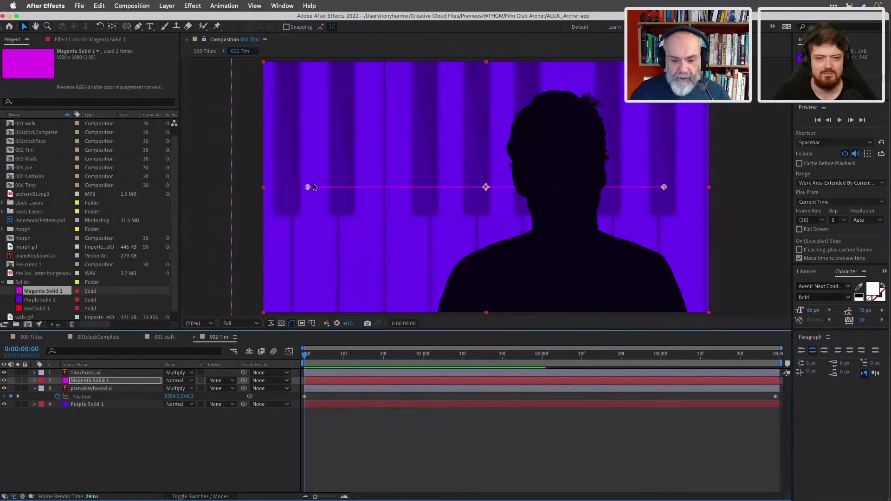
pyautogui.moveTo(308, 190); pyautogui.dragTo(253, 189)
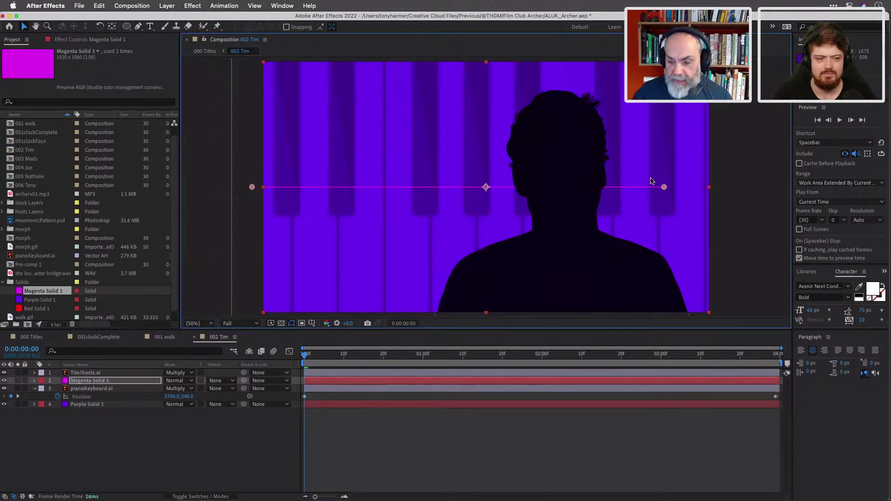
pyautogui.moveTo(664, 188); pyautogui.dragTo(731, 188)
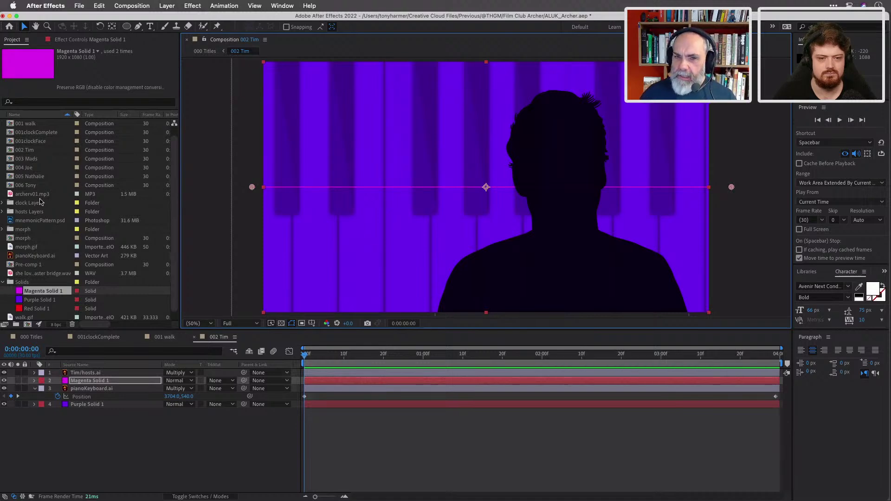
# Add she loves cycling faster bridge.wav to the composition with Audio Levels at -22 dB.
pyautogui.click(34, 274)
pyautogui.moveTo(35, 273); pyautogui.dragTo(59, 443)
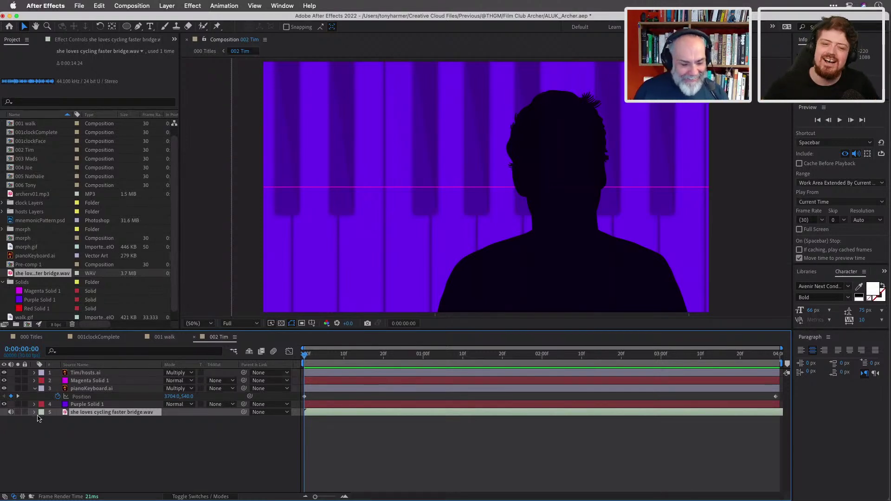
pyautogui.click(34, 412)
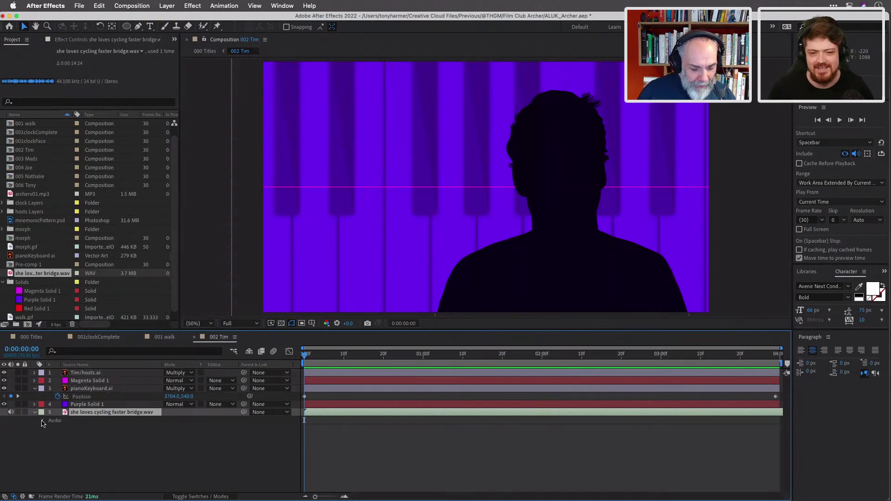
pyautogui.click(42, 421)
pyautogui.click(169, 428)
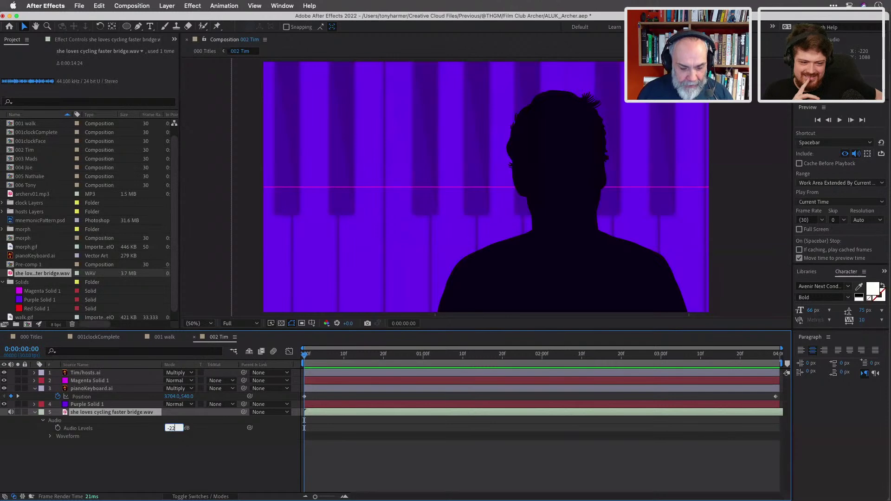
pyautogui.write('-22')
pyautogui.press('Return')
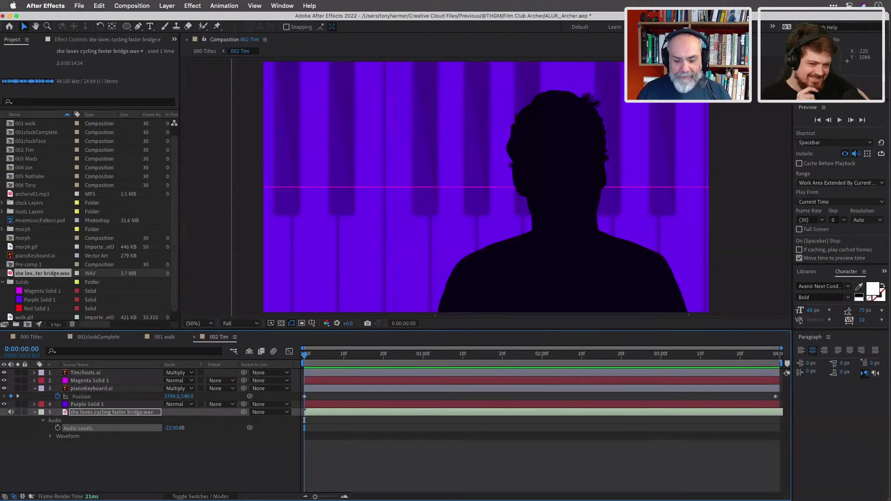
# Slide the audio layer earlier in time, preview with the music, and collapse the layer.
pyautogui.press('space')
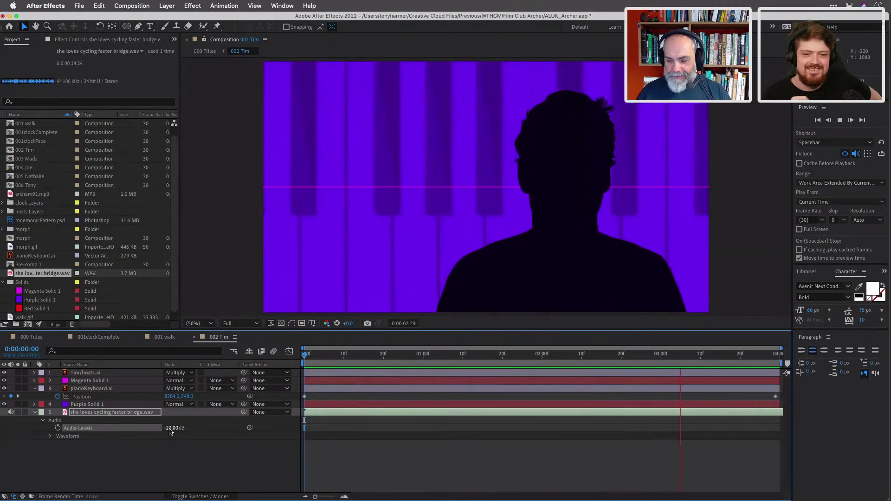
pyautogui.press('space')
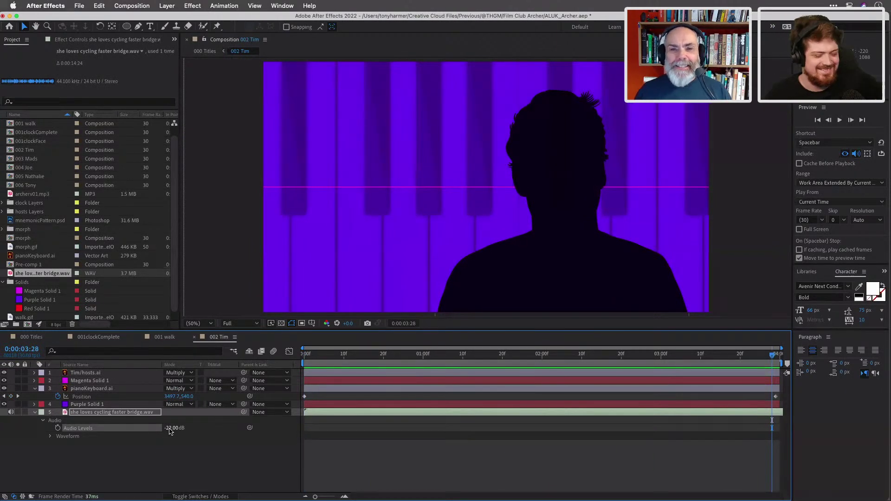
pyautogui.moveTo(691, 414); pyautogui.dragTo(457, 417)
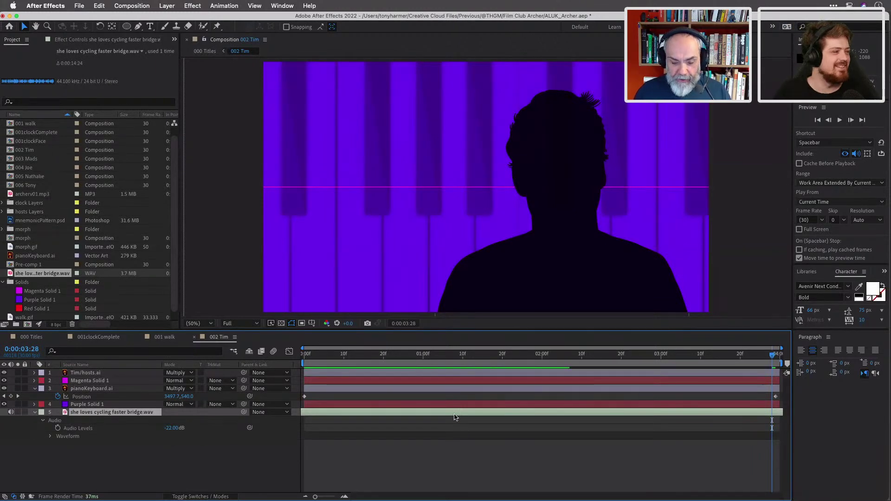
pyautogui.moveTo(338, 356); pyautogui.dragTo(289, 356)
pyautogui.press('space')
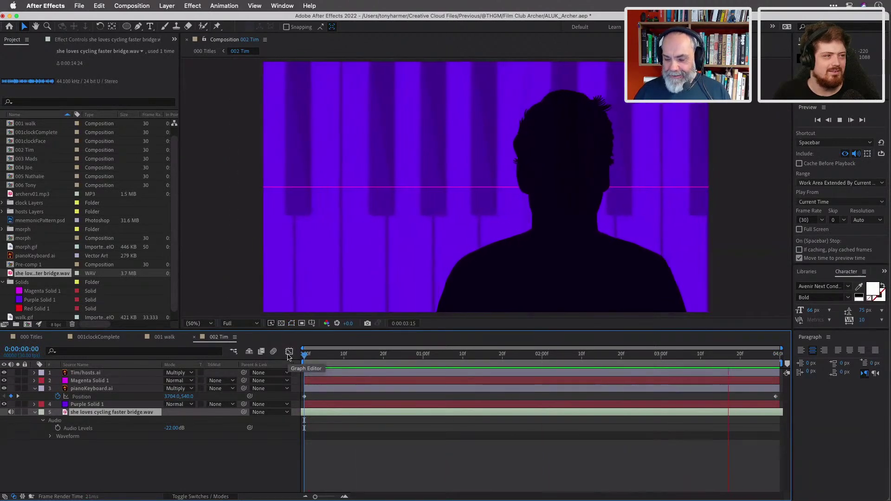
pyautogui.press('space')
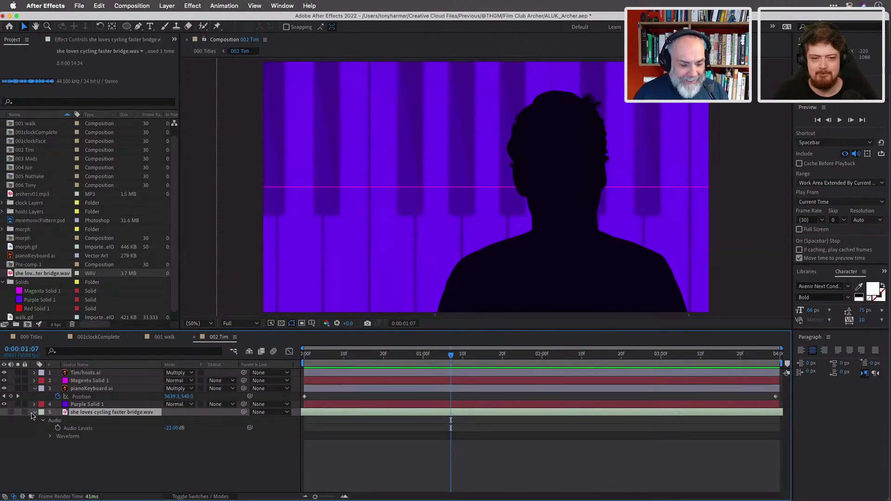
pyautogui.click(34, 412)
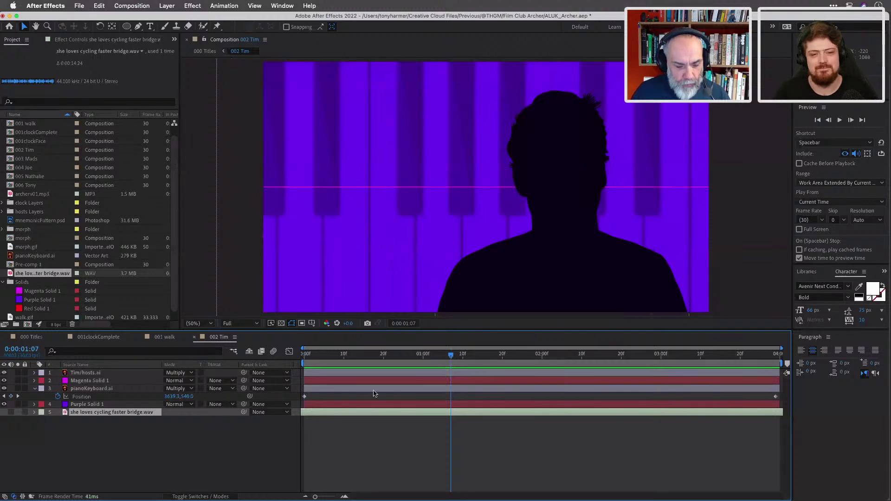
# Drive the Audio Waveform from bridge.wav with Maximum Height 828 and Thickness 9.4.
pyautogui.click(128, 381)
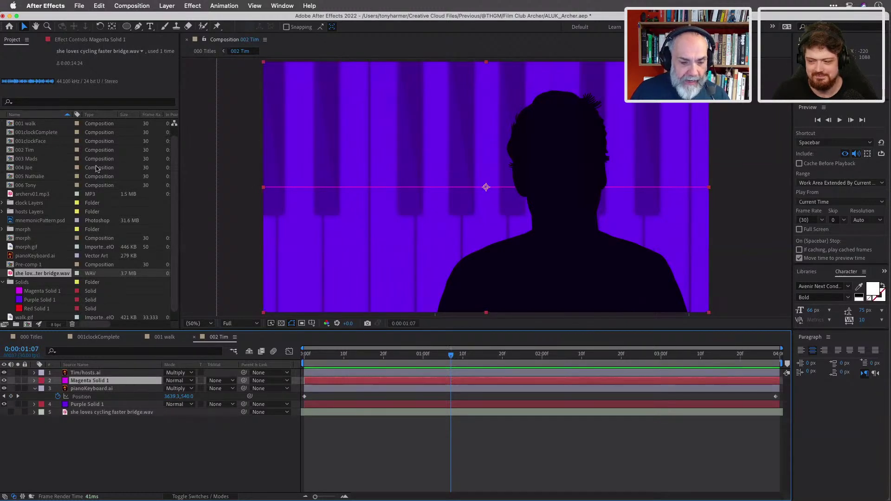
pyautogui.click(75, 39)
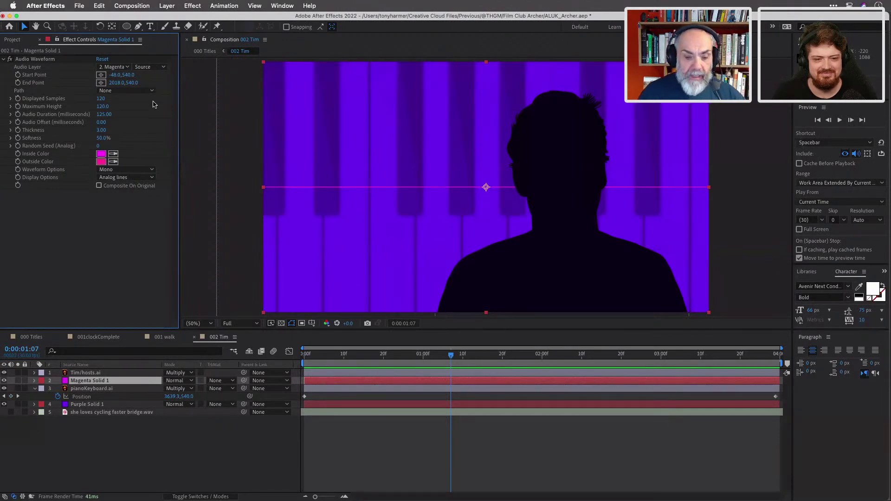
pyautogui.click(127, 67)
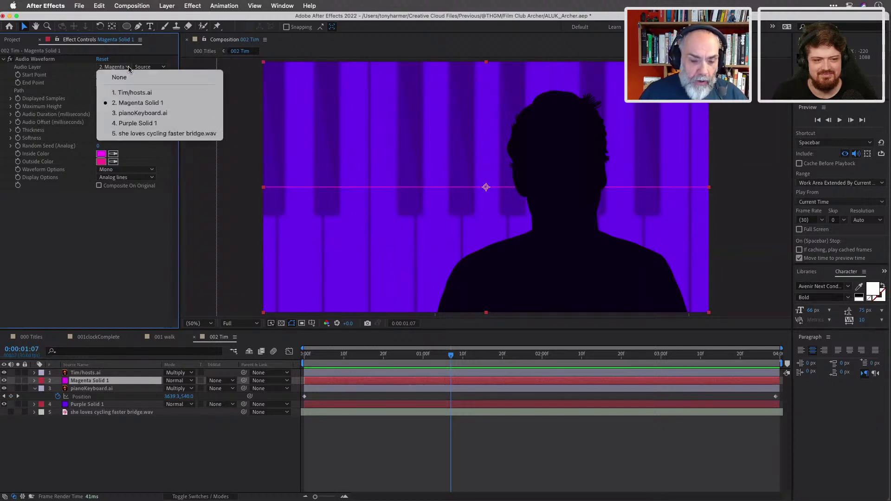
pyautogui.click(143, 134)
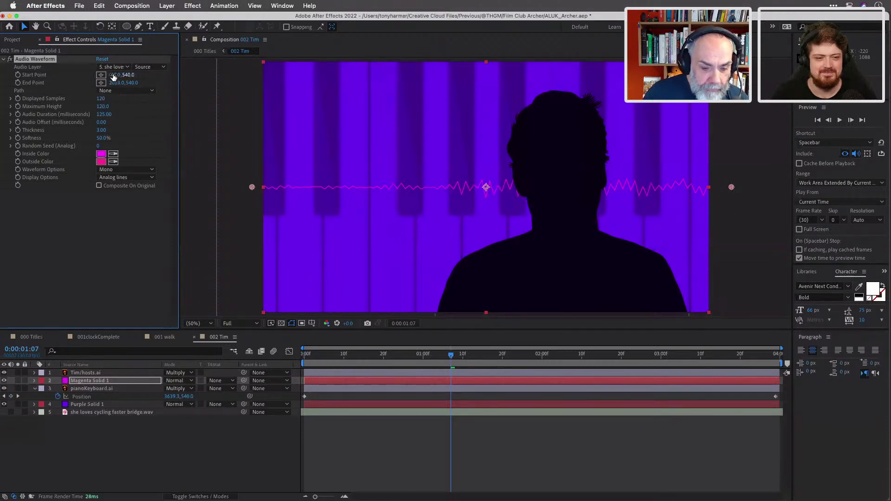
pyautogui.moveTo(100, 107); pyautogui.dragTo(483, 162)
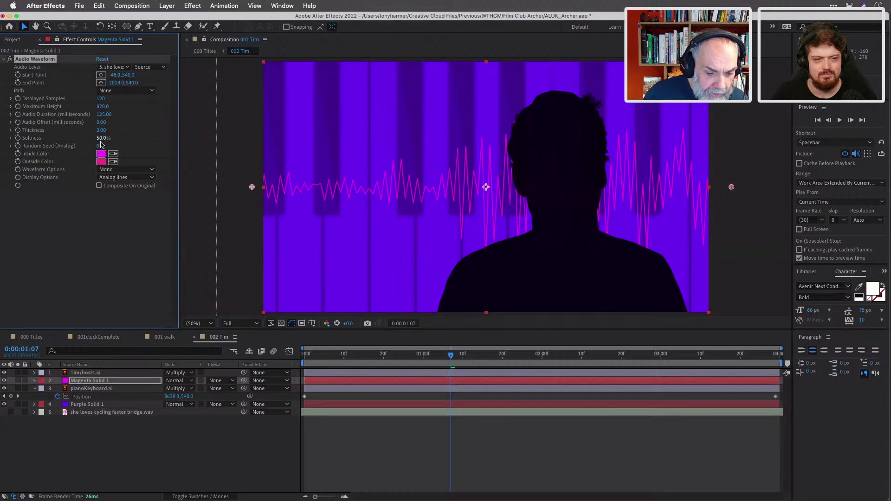
pyautogui.moveTo(101, 130); pyautogui.dragTo(133, 134)
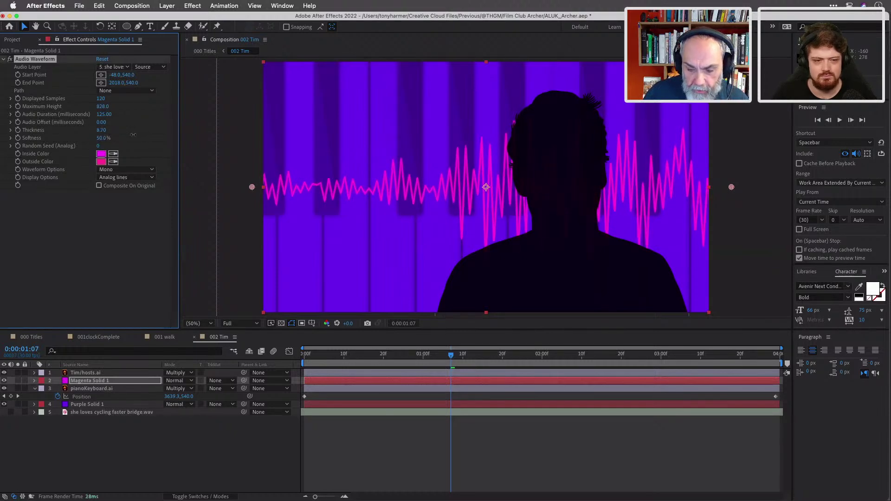
pyautogui.click(101, 154)
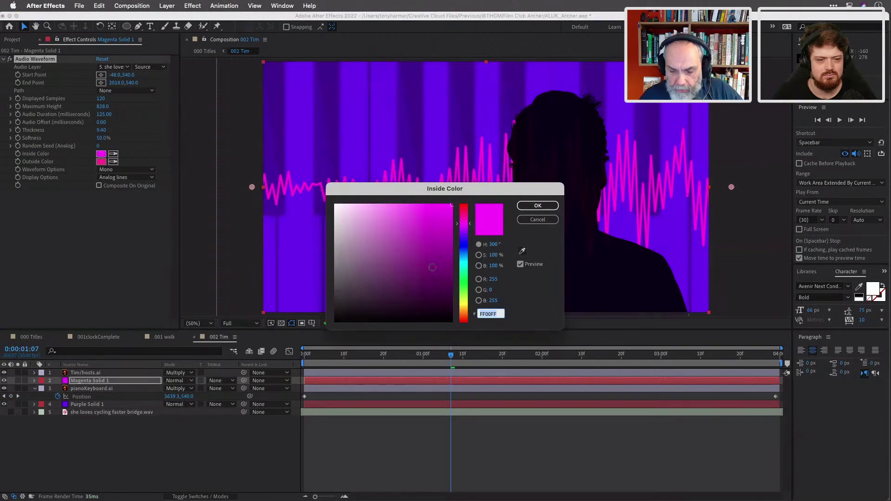
# Sample dark purple 3D068D from the piano keys for the waveform's inside and outside colours.
pyautogui.click(522, 251)
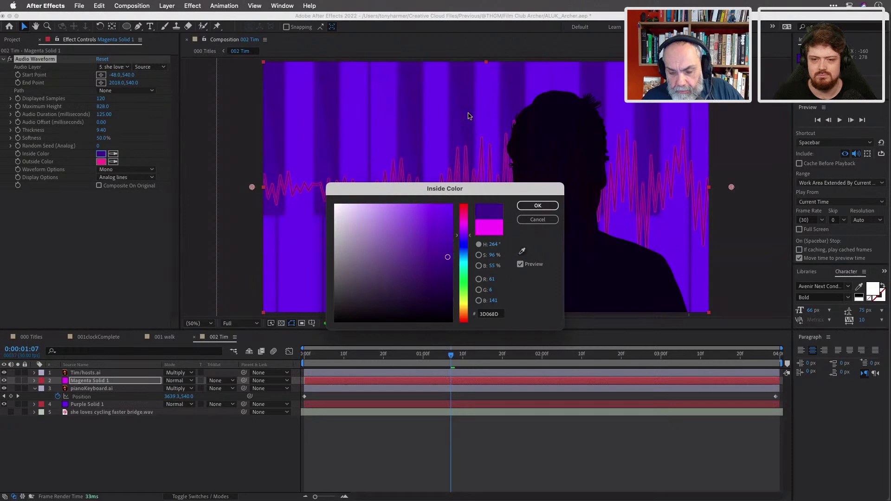
pyautogui.click(540, 206)
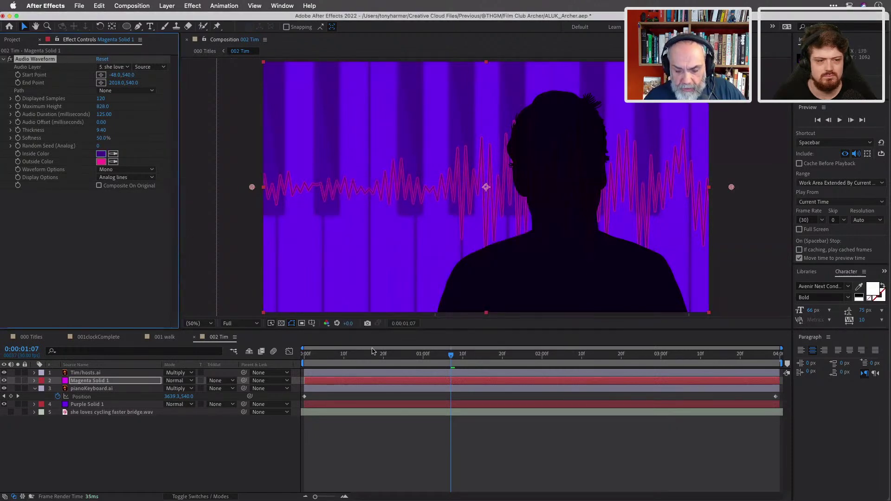
pyautogui.moveTo(450, 356); pyautogui.dragTo(427, 352)
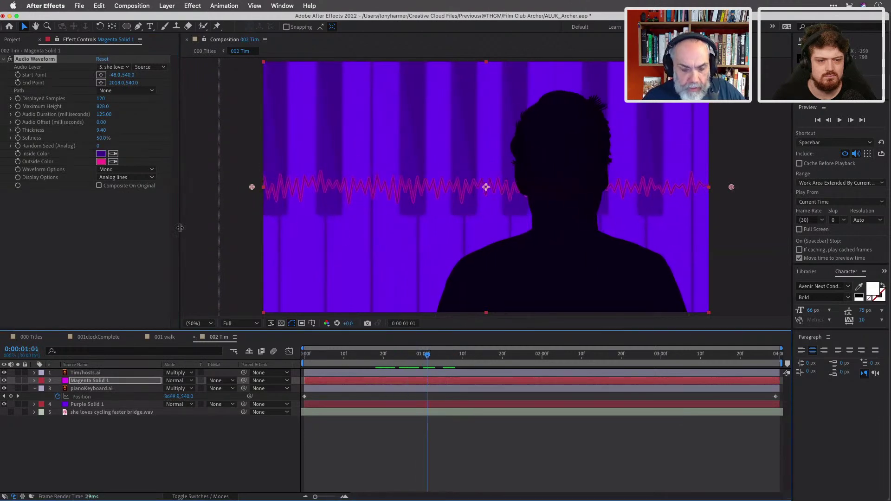
pyautogui.click(101, 162)
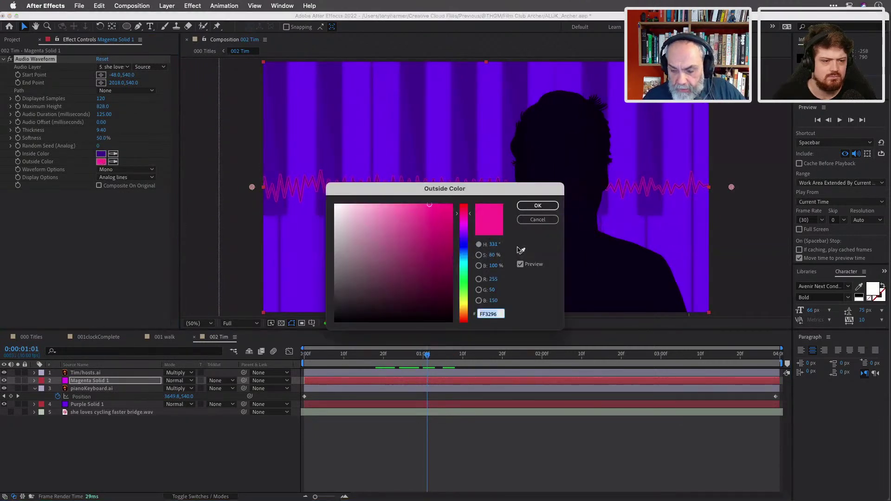
pyautogui.click(522, 251)
pyautogui.click(423, 111)
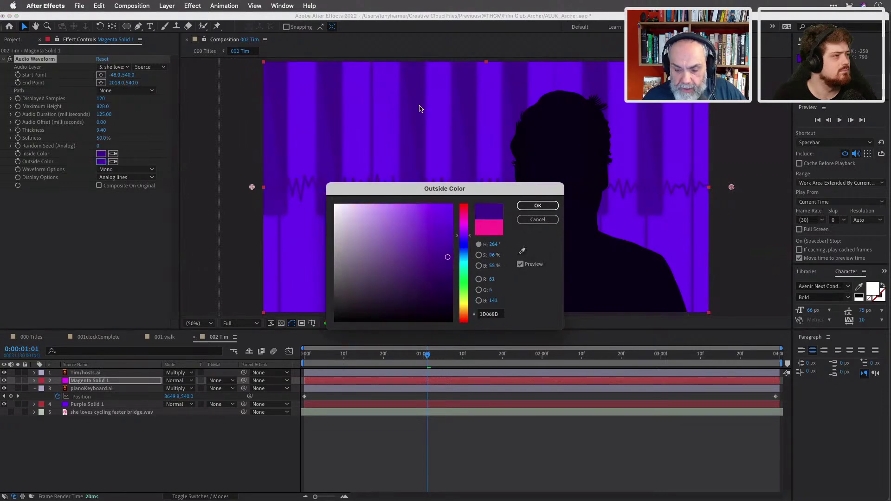
pyautogui.click(538, 206)
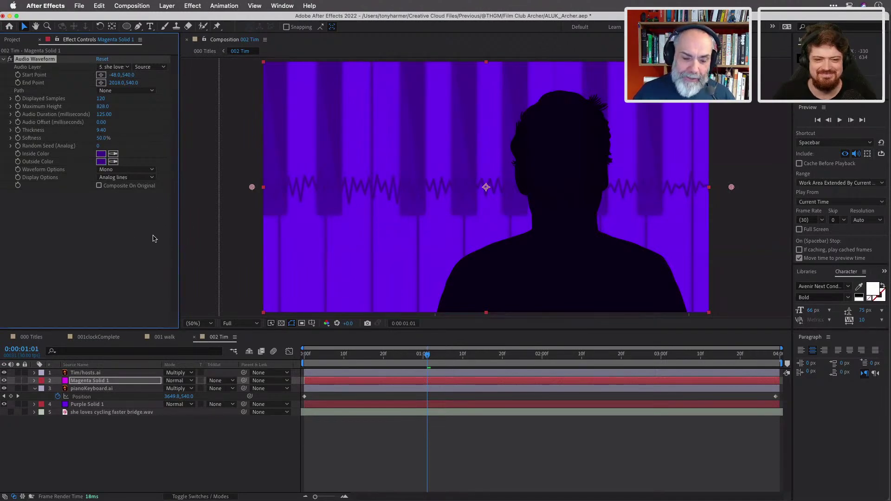
pyautogui.moveTo(449, 356); pyautogui.dragTo(684, 365)
pyautogui.press('space')
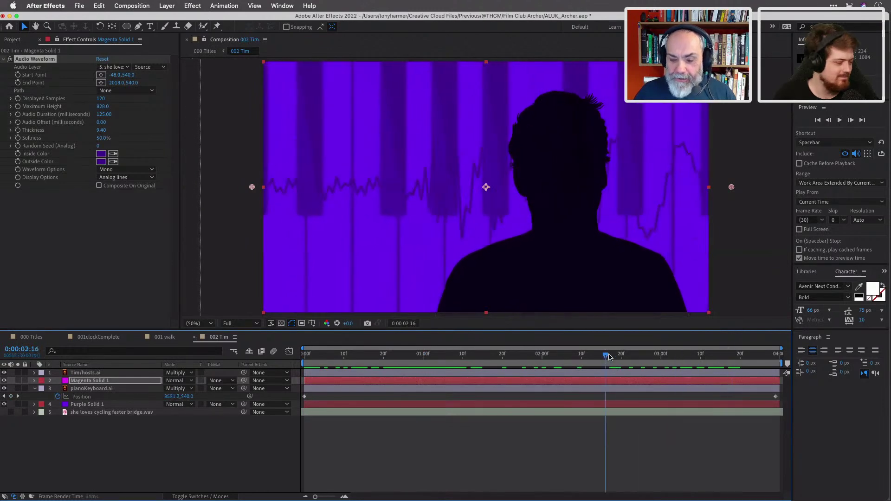
pyautogui.press('Home')
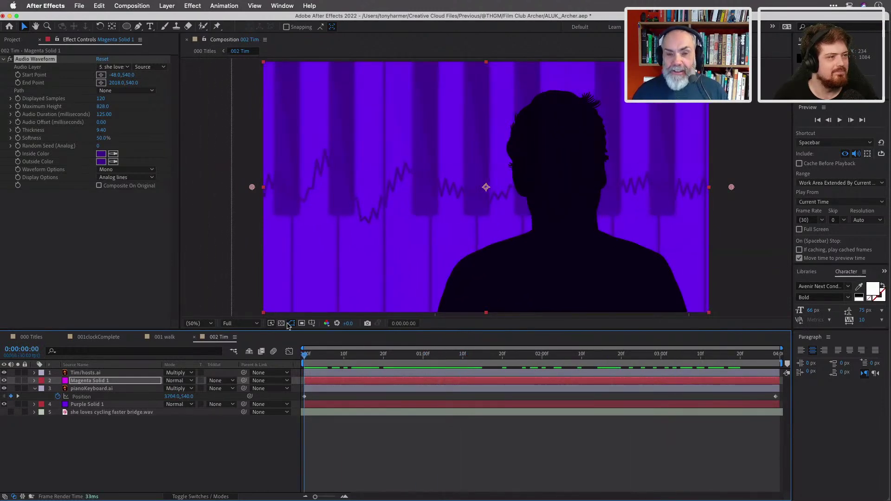
pyautogui.press('space')
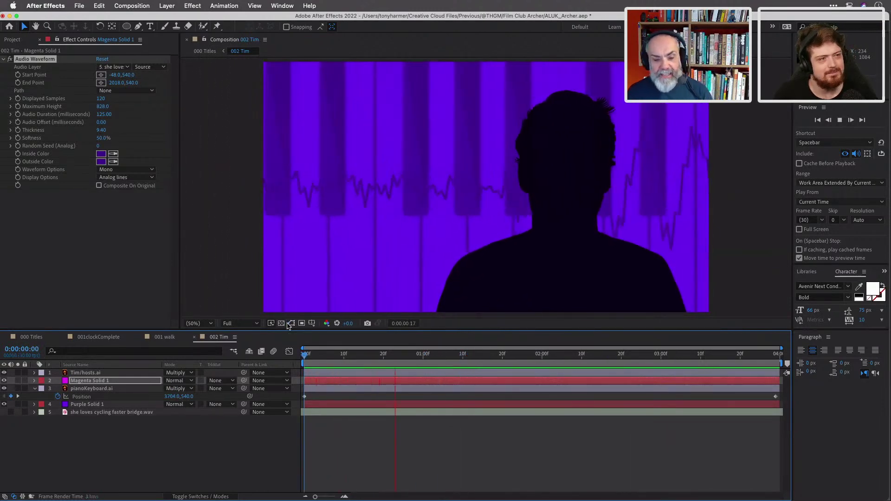
pyautogui.press('space')
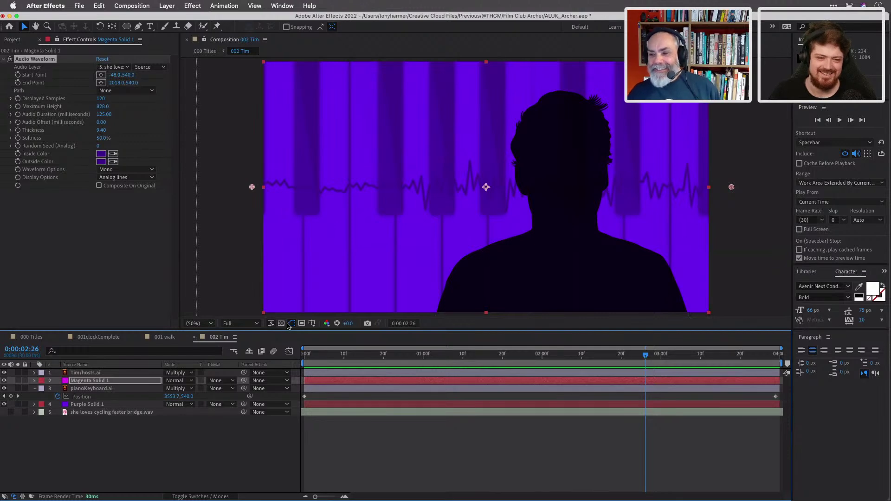
pyautogui.press('space')
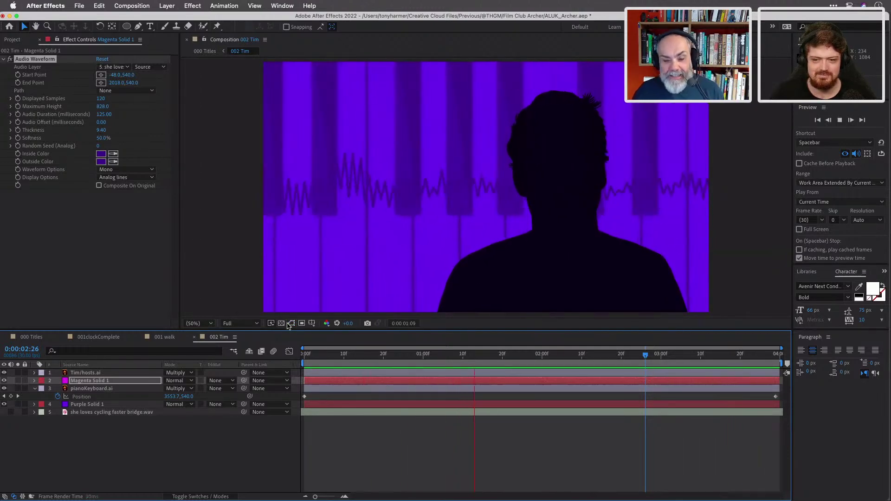
pyautogui.press('space')
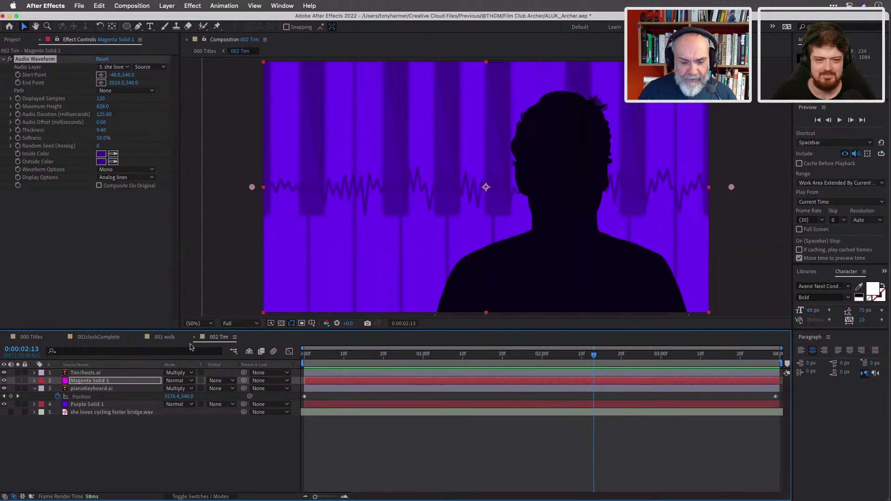
# In 000 Titles at 0:00:07:04, drag TheDot beside the host's head to 1064,355.
pyautogui.click(36, 339)
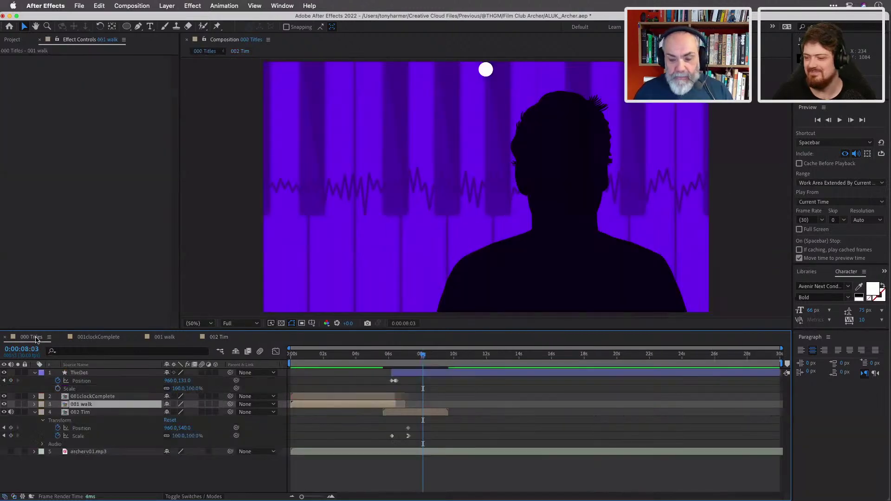
pyautogui.moveTo(425, 356); pyautogui.dragTo(399, 359)
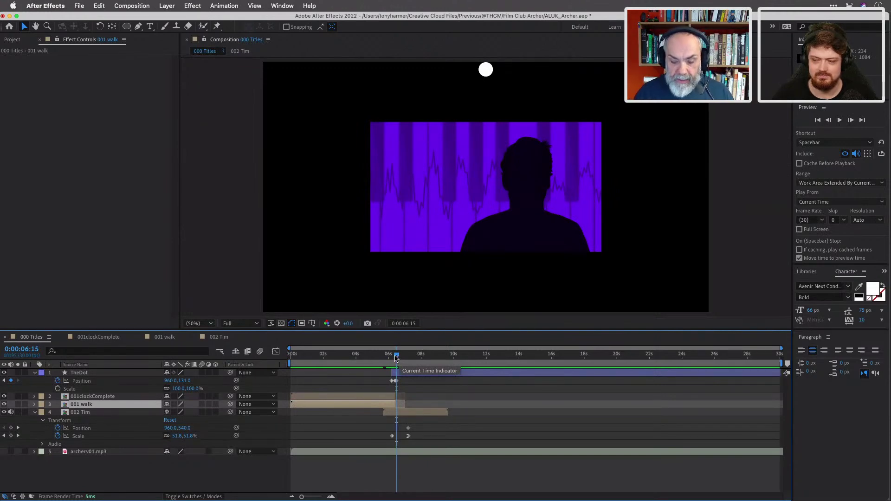
pyautogui.moveTo(396, 357); pyautogui.dragTo(406, 358)
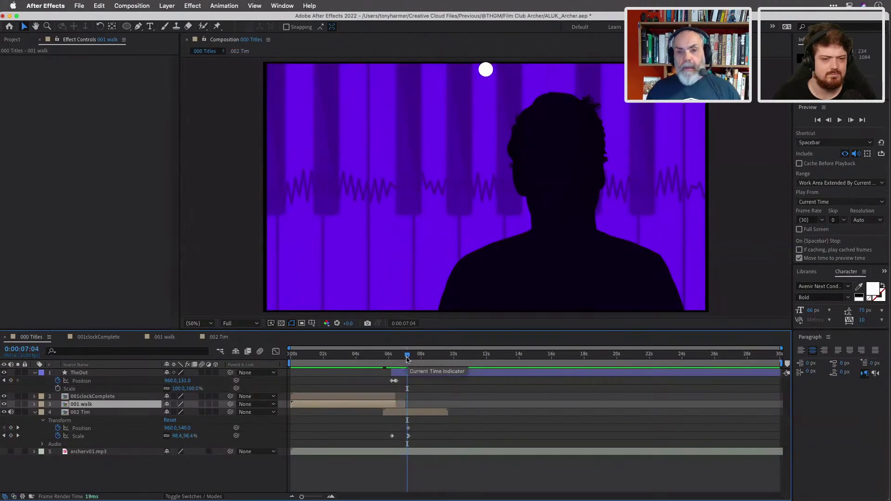
pyautogui.click(457, 376)
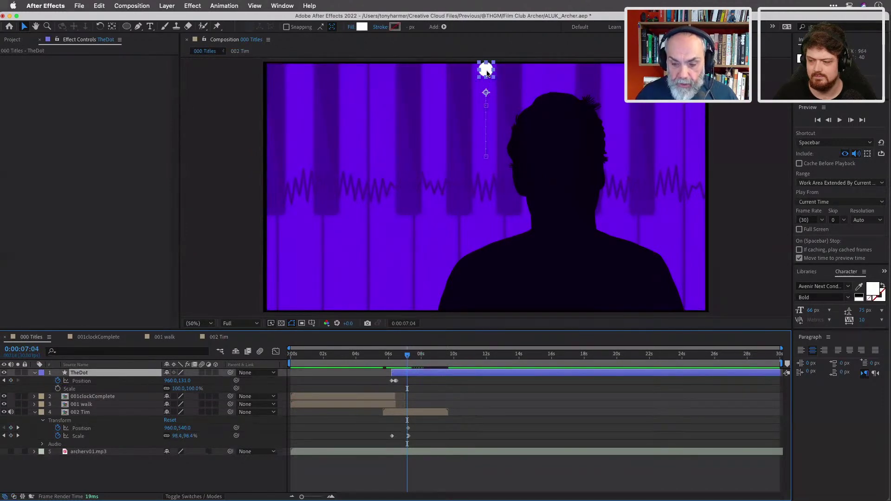
pyautogui.moveTo(487, 73); pyautogui.dragTo(511, 124)
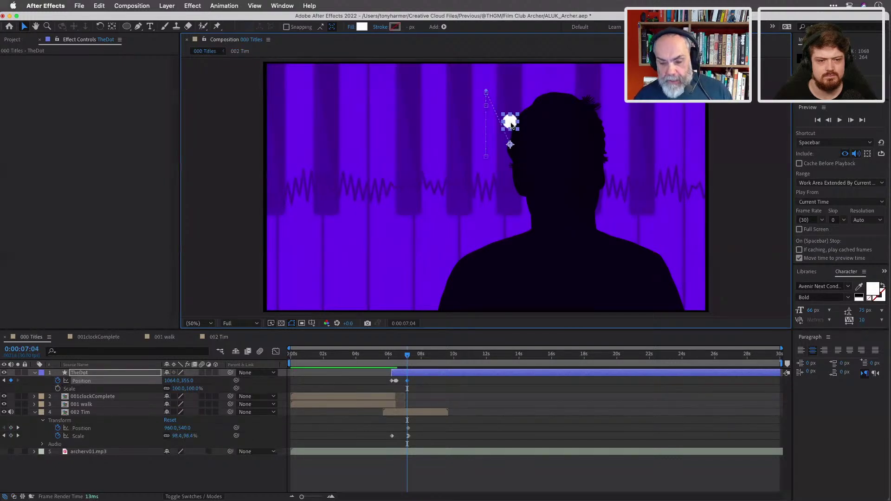
# At 0:00:06:23, key TheDot's Position at 1036.6,234.3 and curve its motion path into an arc.
pyautogui.moveTo(405, 358)
pyautogui.mouseDown()
pyautogui.moveTo(396, 356)
pyautogui.moveTo(407, 356)
pyautogui.moveTo(401, 349)
pyautogui.mouseUp()
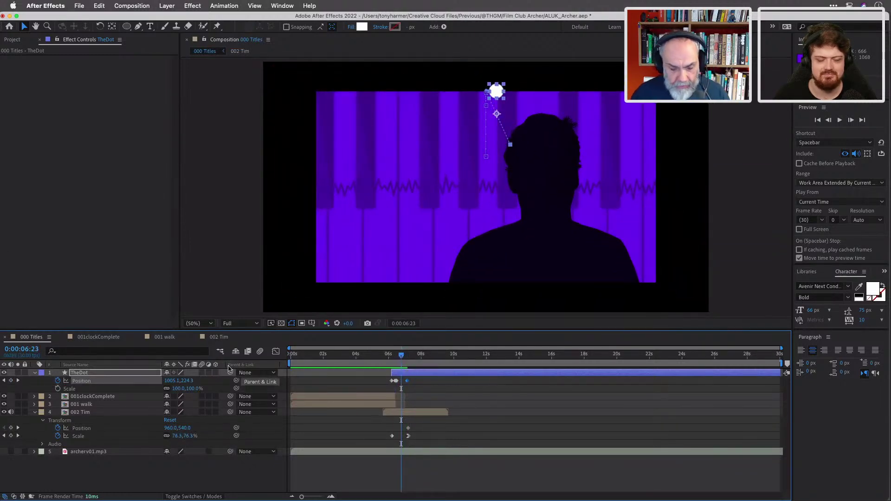
pyautogui.click(11, 380)
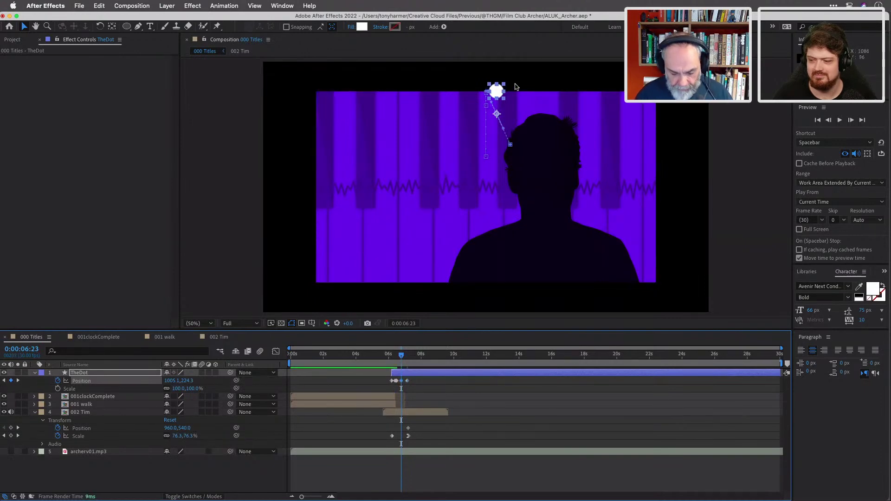
pyautogui.scroll(2, 516, 85)
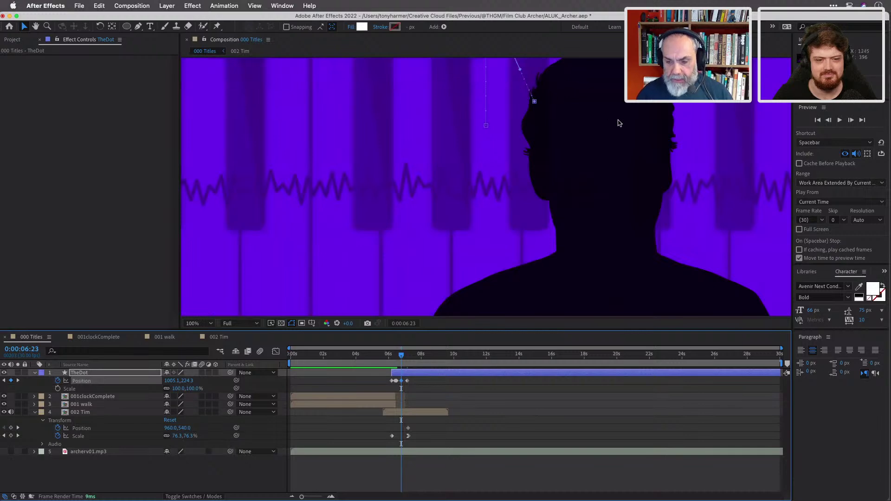
pyautogui.scroll(2, 618, 123)
pyautogui.scroll(-6, 617, 121)
pyautogui.scroll(4, 618, 122)
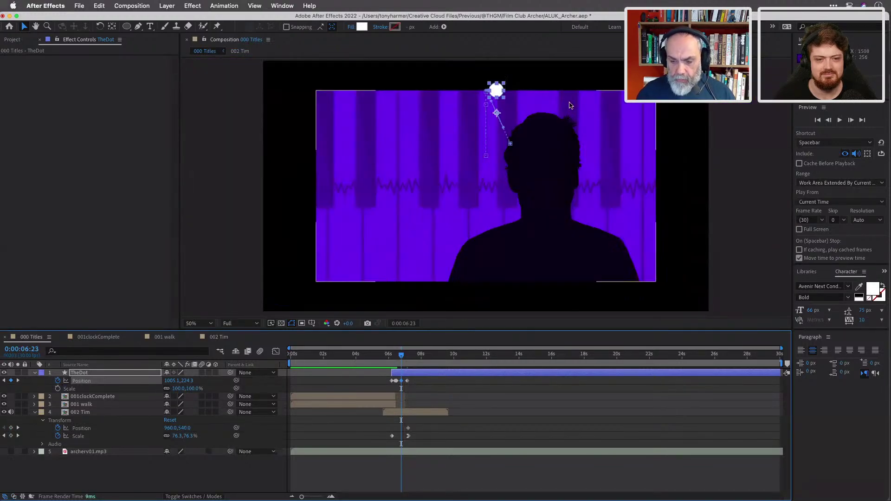
pyautogui.scroll(6, 493, 69)
pyautogui.scroll(-3, 493, 69)
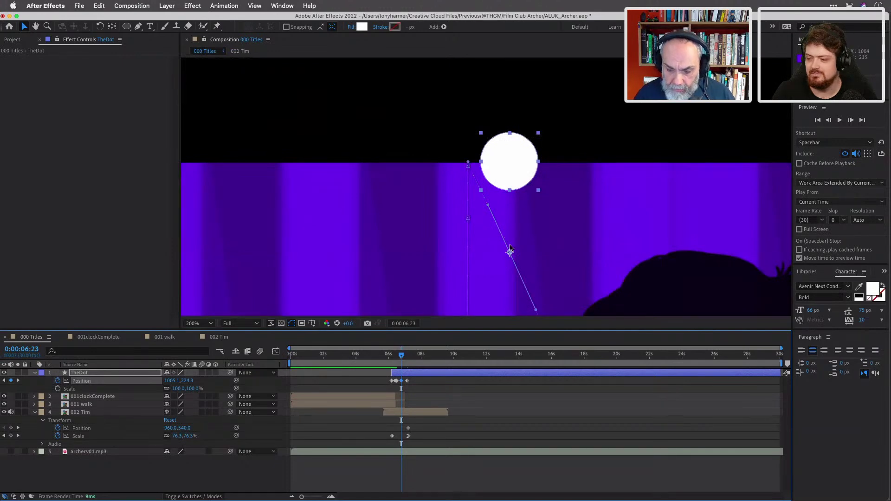
pyautogui.moveTo(509, 181); pyautogui.dragTo(536, 192)
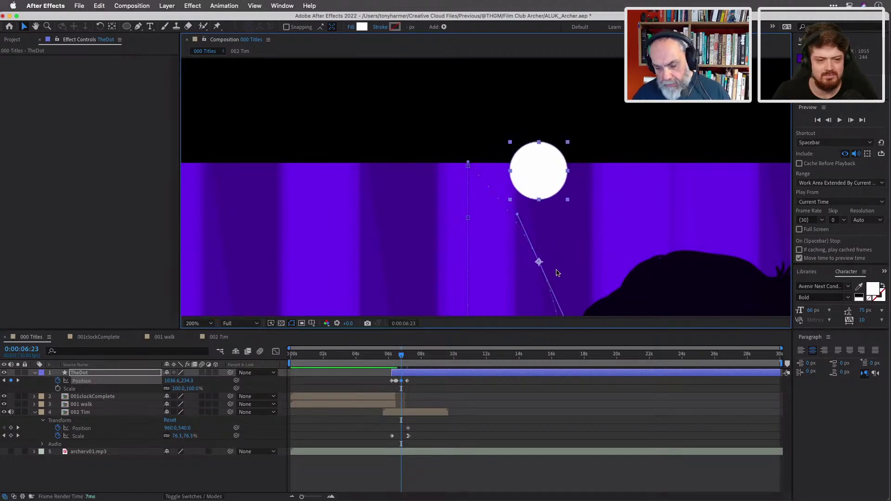
pyautogui.moveTo(519, 219); pyautogui.dragTo(497, 173)
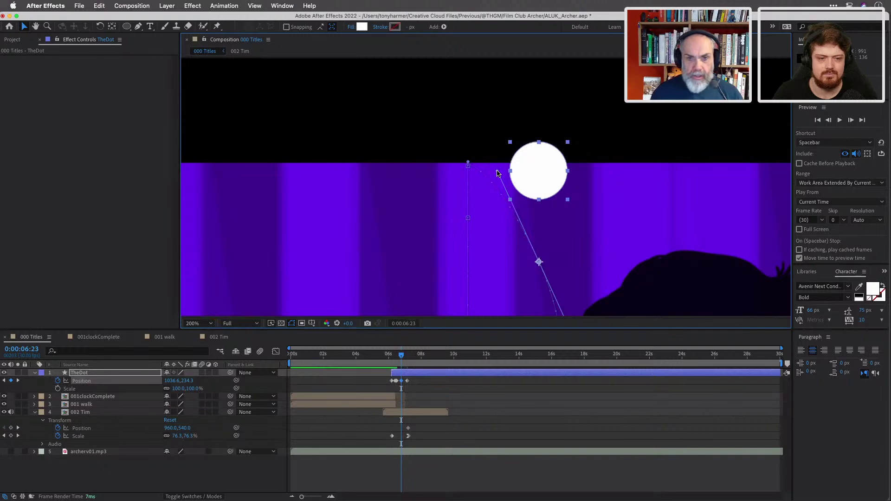
pyautogui.scroll(-3, 496, 174)
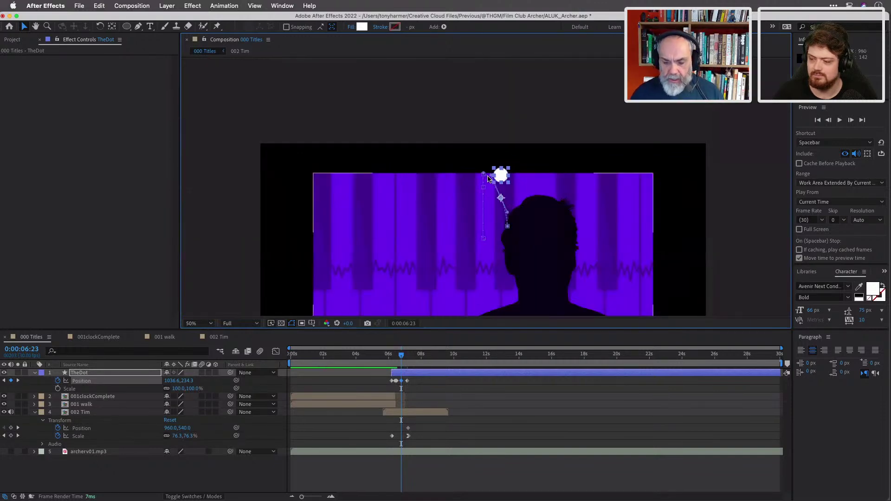
# Review the dot's motion, then at 0:00:09:16 send TheDot off the upper-left edge to -46,185.
pyautogui.hotkey('shift', '/')
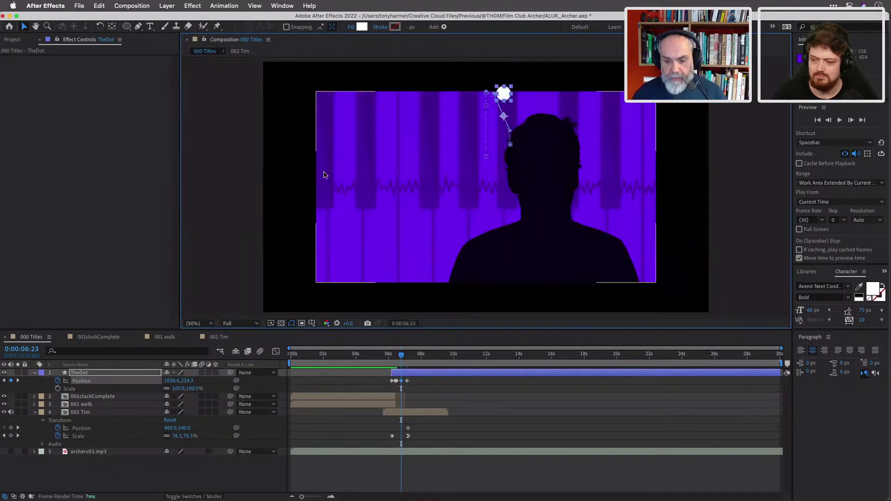
pyautogui.click(401, 357)
pyautogui.moveTo(401, 357)
pyautogui.mouseDown()
pyautogui.moveTo(393, 356)
pyautogui.moveTo(407, 361)
pyautogui.mouseUp()
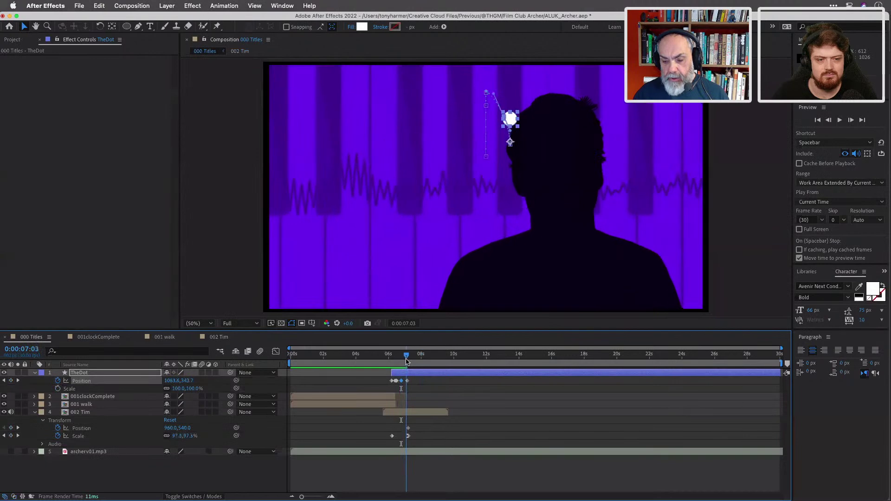
pyautogui.moveTo(403, 360); pyautogui.dragTo(406, 360)
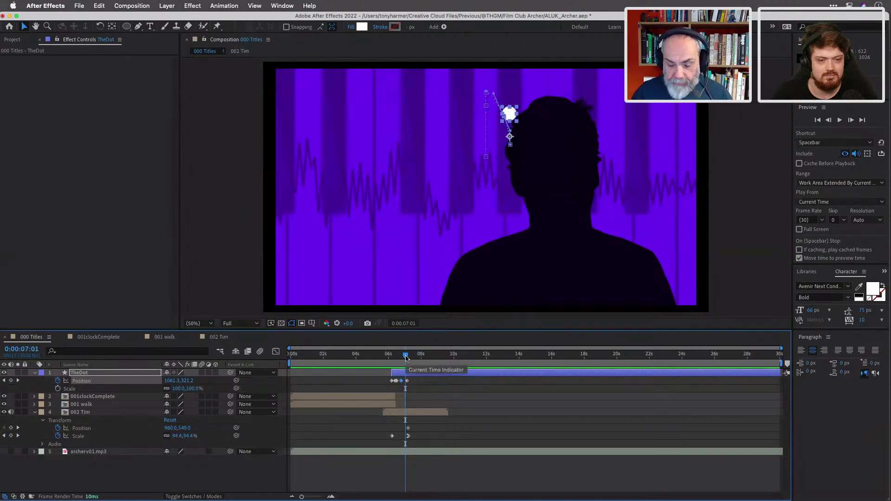
pyautogui.moveTo(405, 357); pyautogui.dragTo(374, 358)
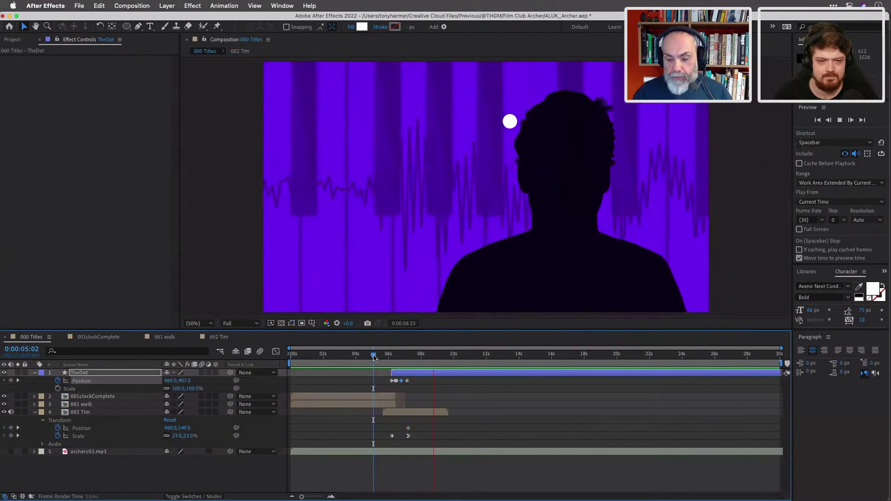
pyautogui.press('space')
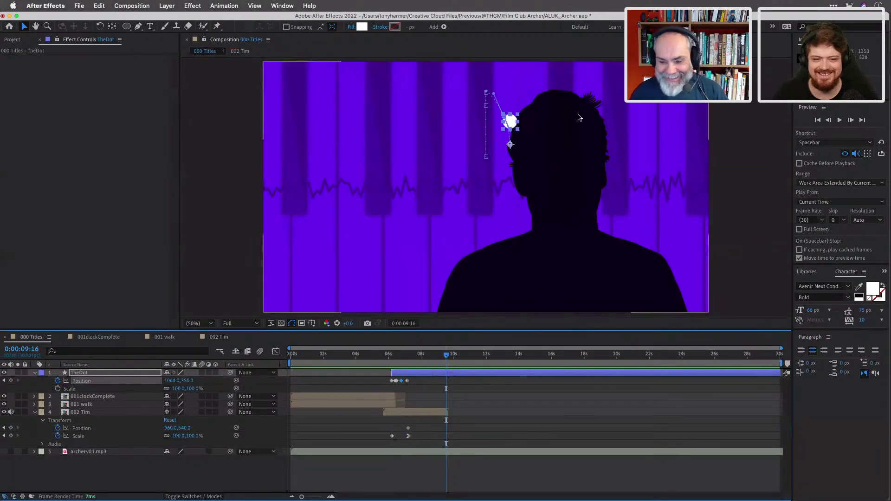
pyautogui.moveTo(510, 123); pyautogui.dragTo(252, 85)
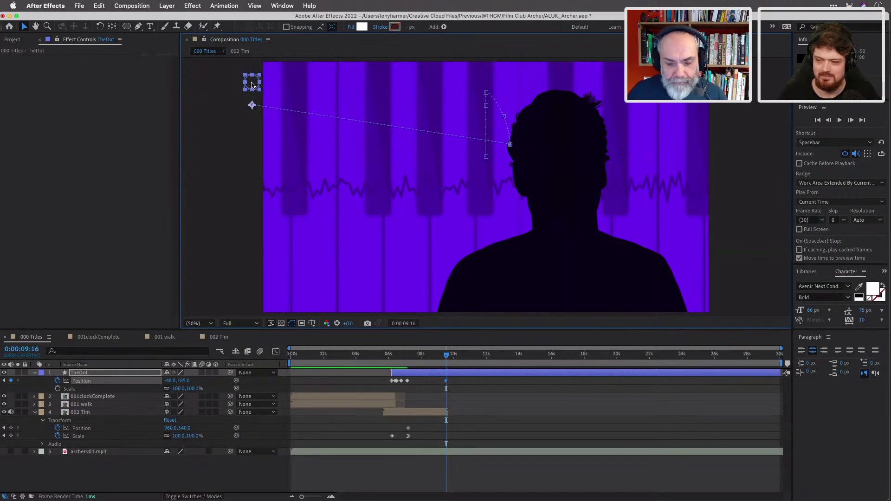
# Nudge TheDot's end position slightly right and preview its motion from about 5 seconds.
pyautogui.moveTo(252, 84)
pyautogui.mouseDown()
pyautogui.moveTo(269, 83)
pyautogui.moveTo(256, 84)
pyautogui.mouseUp()
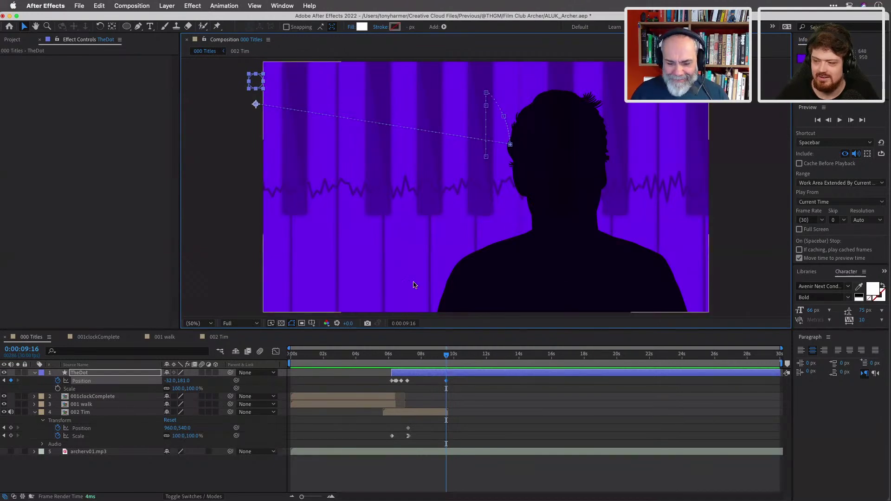
pyautogui.moveTo(447, 355); pyautogui.dragTo(380, 348)
pyautogui.press('space')
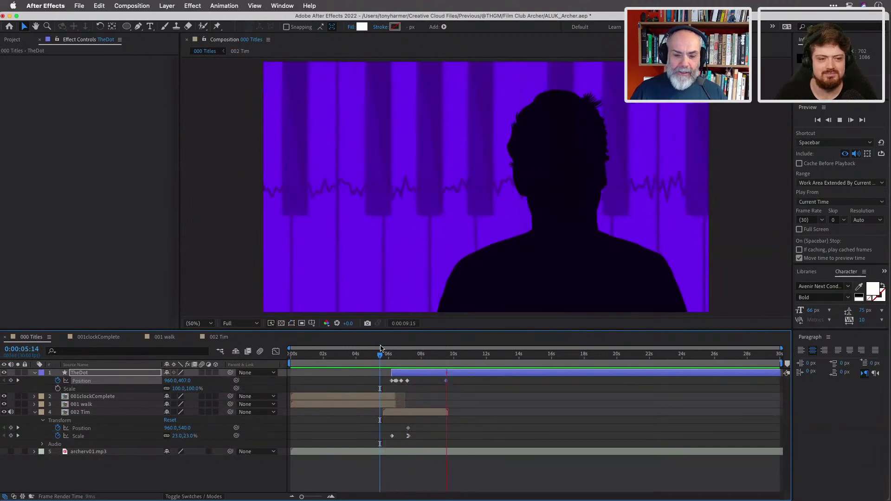
pyautogui.press('space')
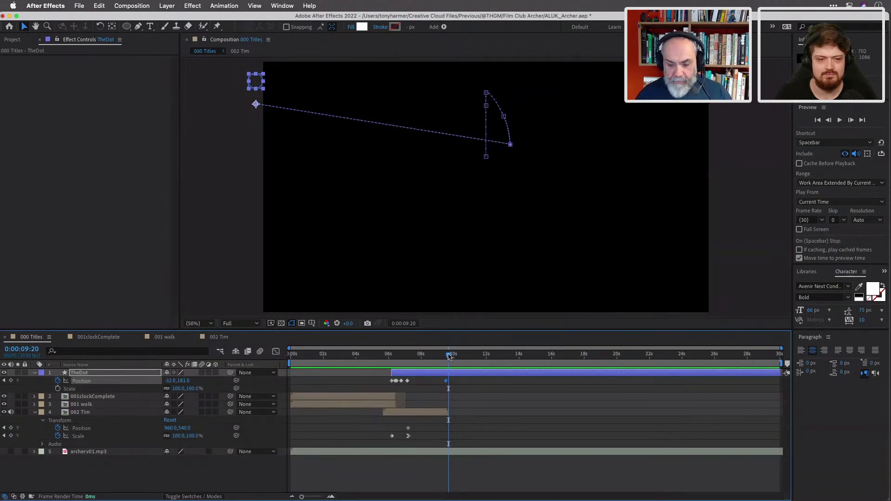
# Move TheDot's last Position keyframe into frame at 662,269, above the waveform left of the host.
pyautogui.moveTo(448, 356); pyautogui.dragTo(447, 356)
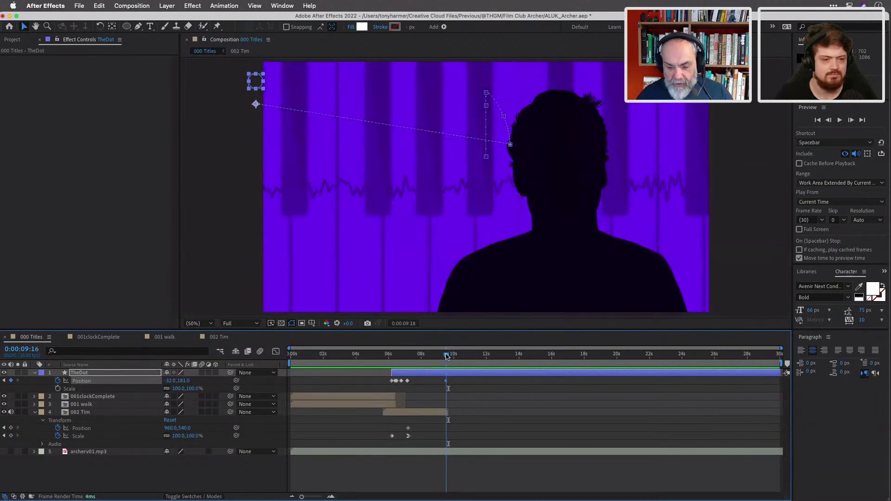
pyautogui.click(3, 380)
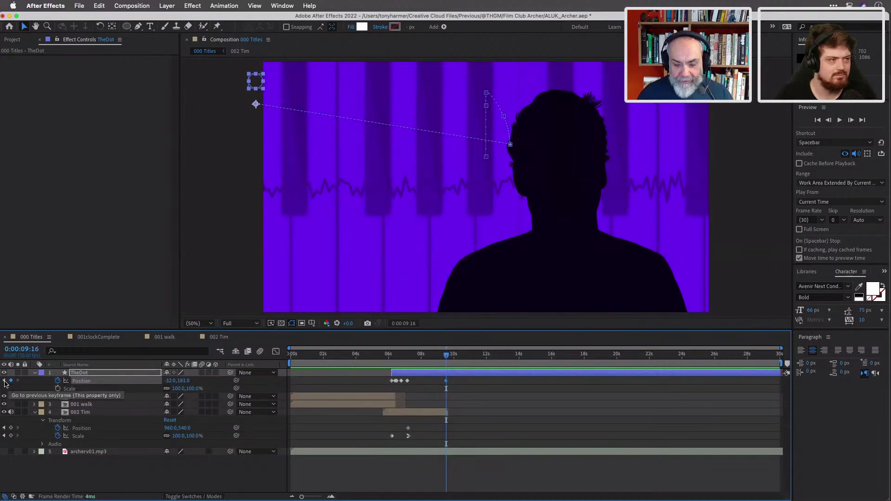
pyautogui.moveTo(259, 83); pyautogui.dragTo(393, 92)
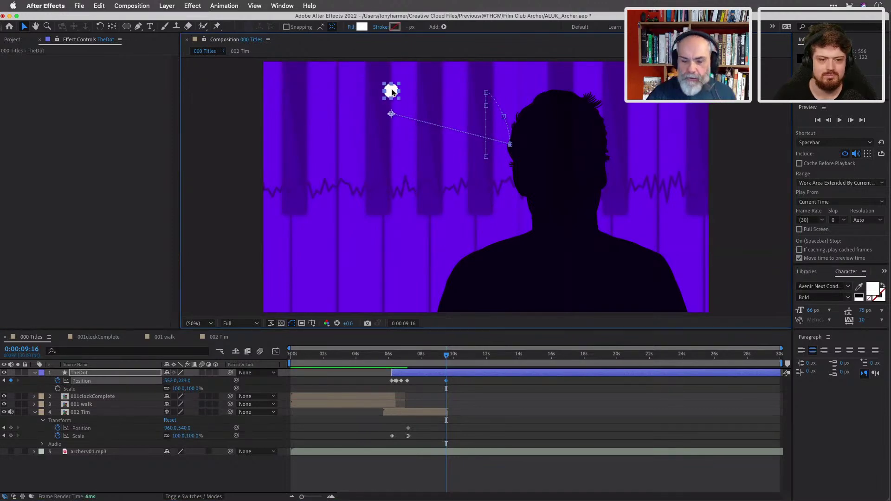
pyautogui.moveTo(393, 92); pyautogui.dragTo(418, 102)
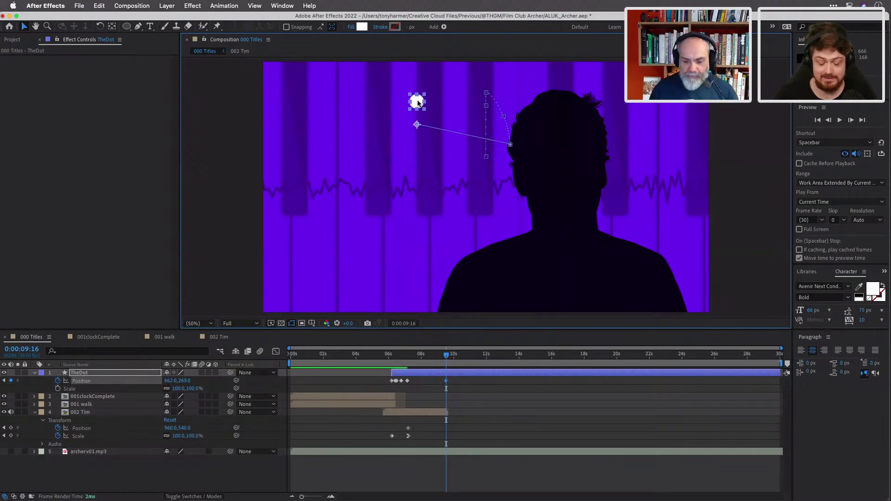
# Save the project, replay the dot's new path, and select the 002 Tim layer.
pyautogui.press('super+s')
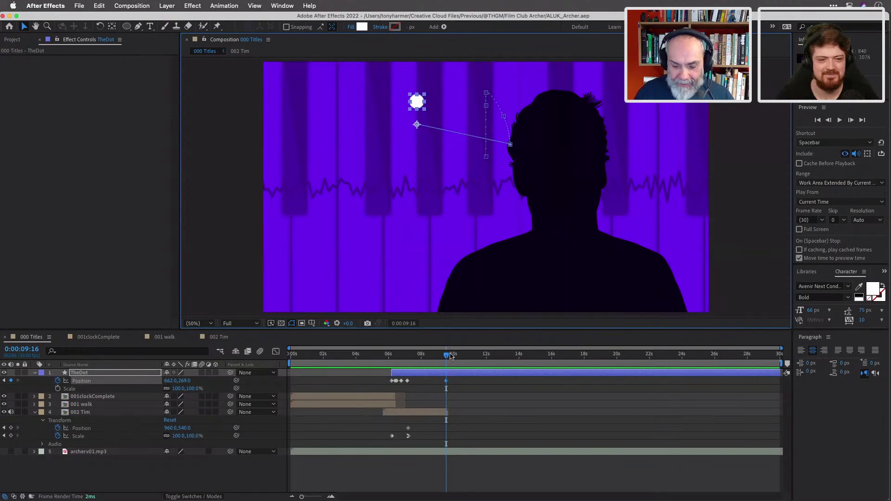
pyautogui.moveTo(446, 358); pyautogui.dragTo(417, 359)
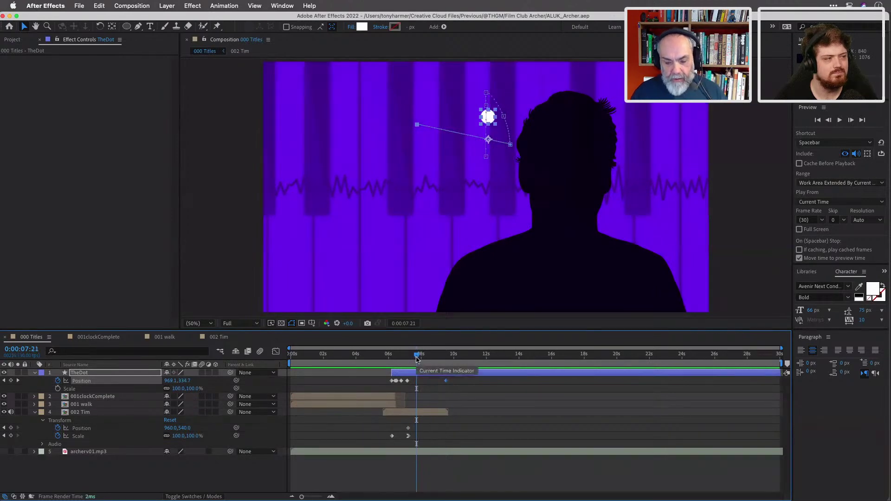
pyautogui.click(407, 416)
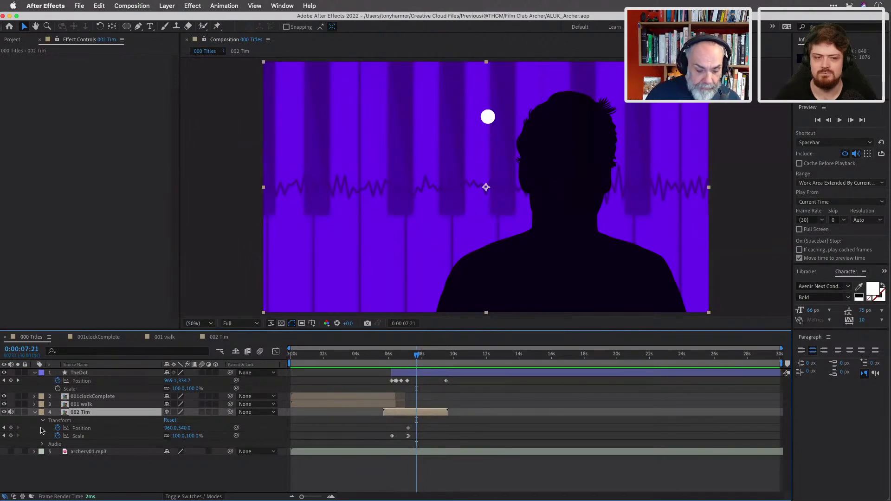
# Keyframe 002 Tim's Position at 0:00:07:21 and slide it off-frame right by 0:00:09:19.
pyautogui.click(11, 428)
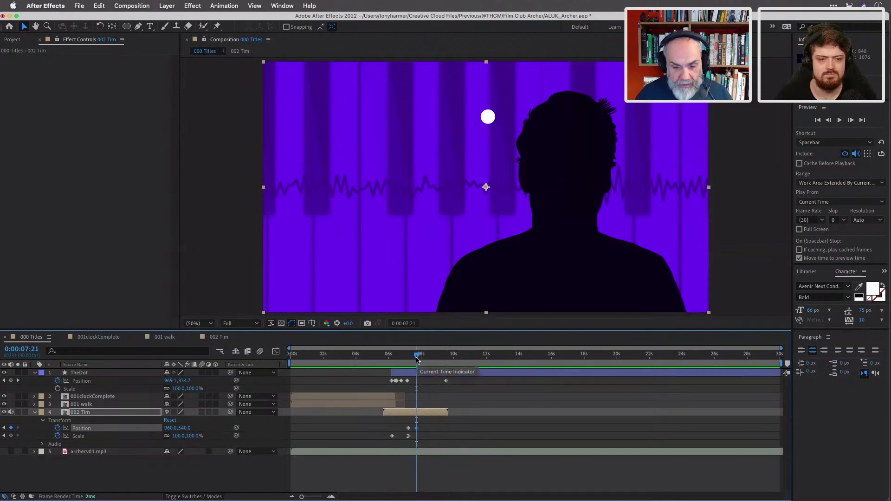
pyautogui.moveTo(417, 359); pyautogui.dragTo(448, 367)
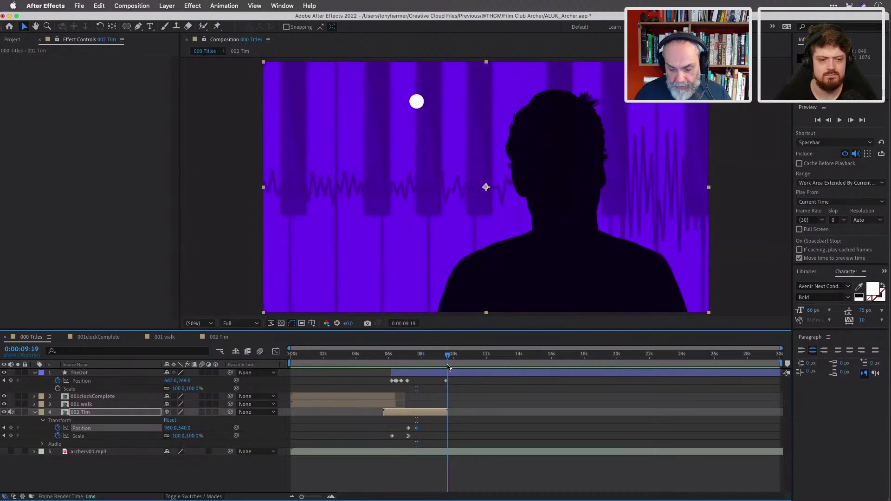
pyautogui.moveTo(448, 367); pyautogui.dragTo(448, 368)
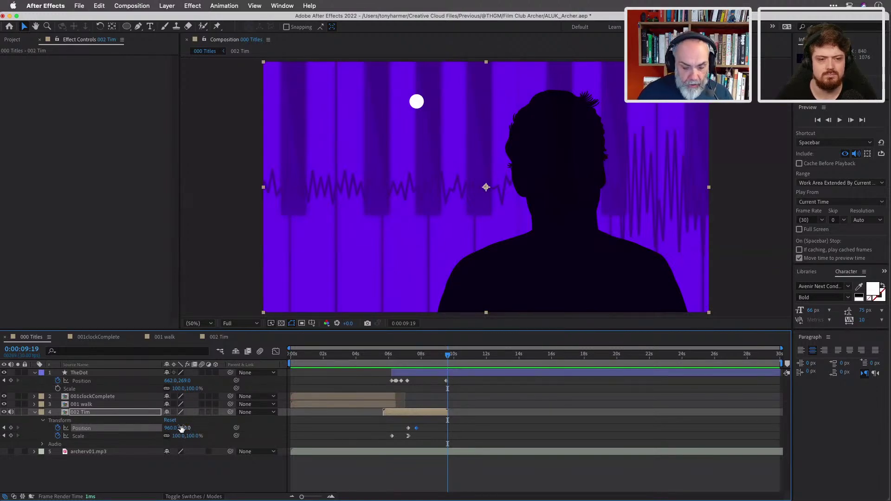
pyautogui.moveTo(171, 430); pyautogui.dragTo(637, 428)
pyautogui.moveTo(180, 428); pyautogui.dragTo(601, 428)
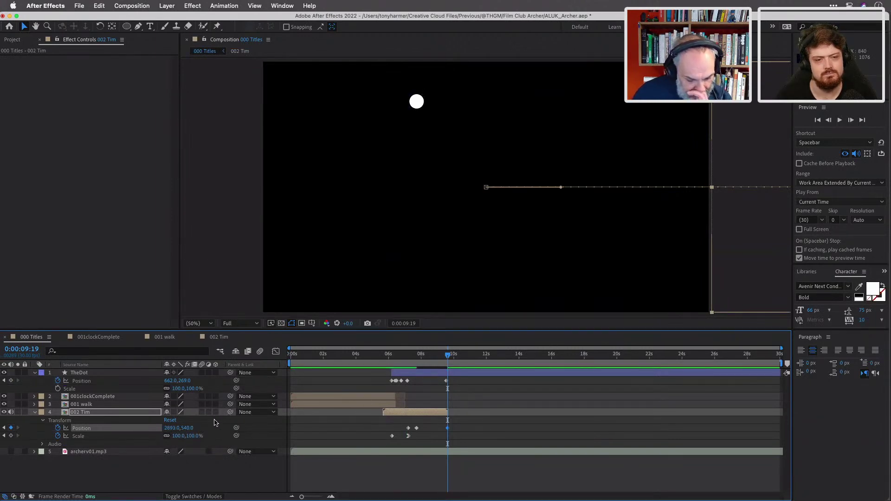
pyautogui.moveTo(449, 357); pyautogui.dragTo(417, 366)
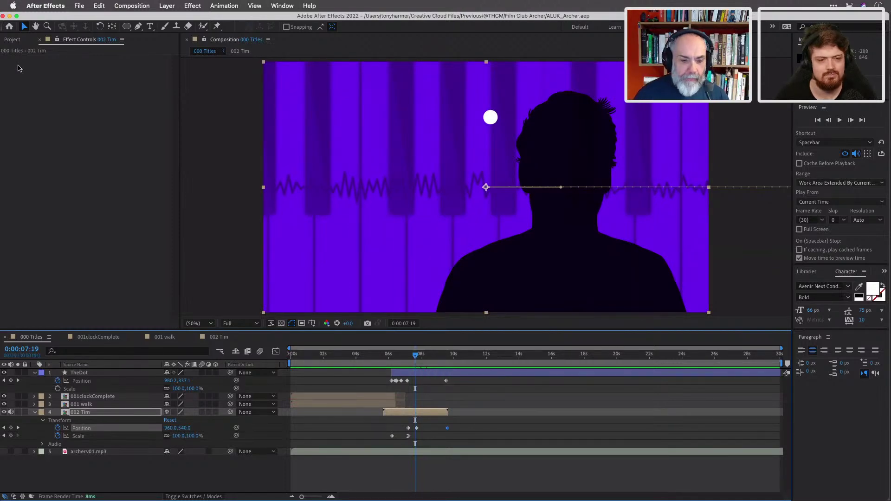
pyautogui.click(14, 43)
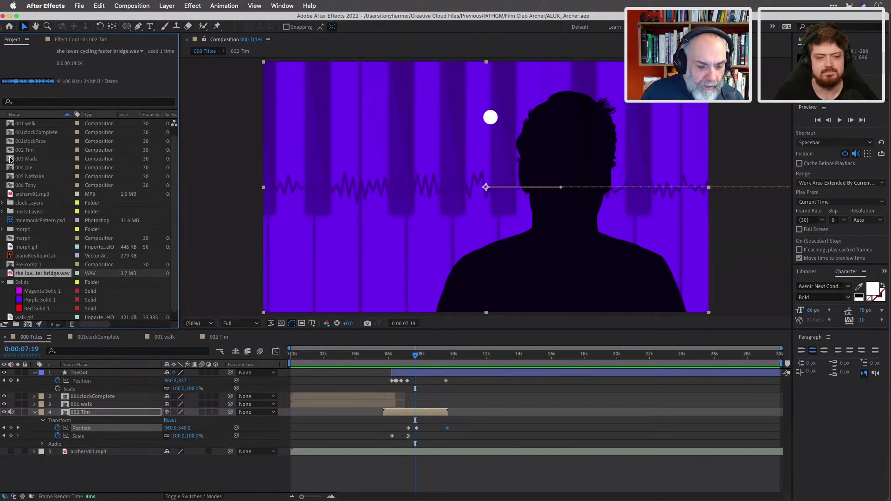
# Open 003 Mads and drop the Maddy/hosts.ai silhouette above Purple Solid 1.
pyautogui.doubleClick(10, 160)
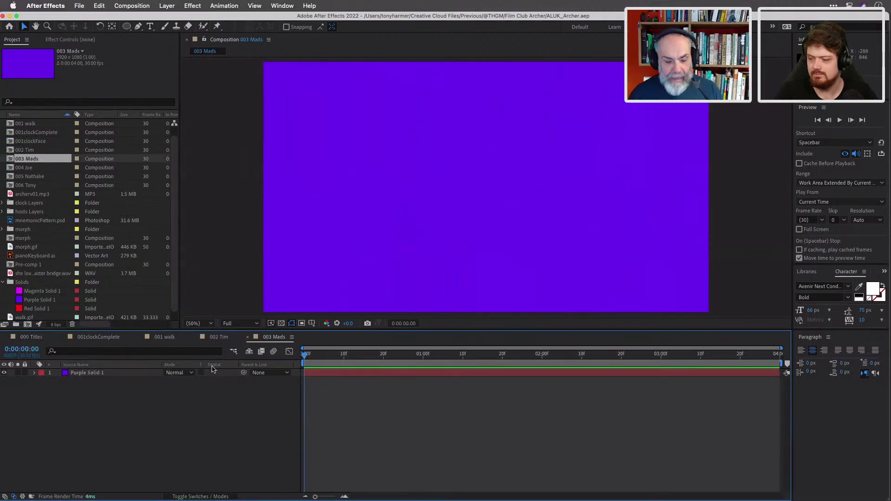
pyautogui.click(143, 372)
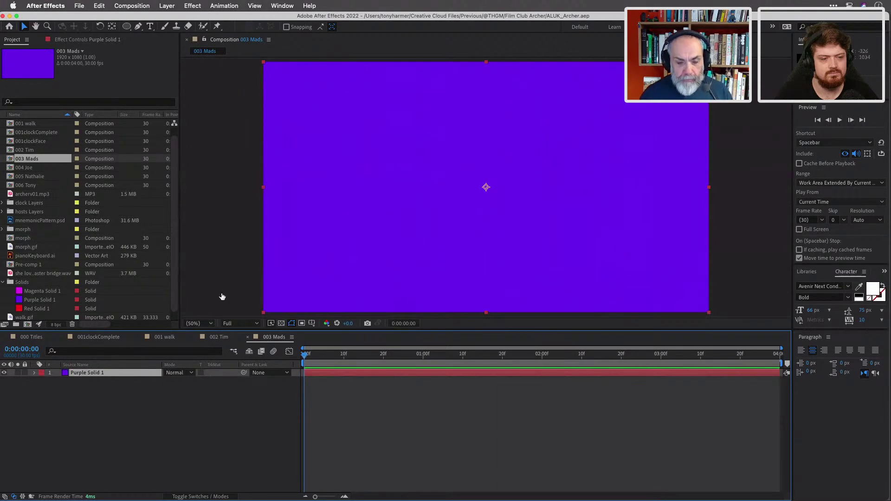
pyautogui.scroll(-1, 46, 217)
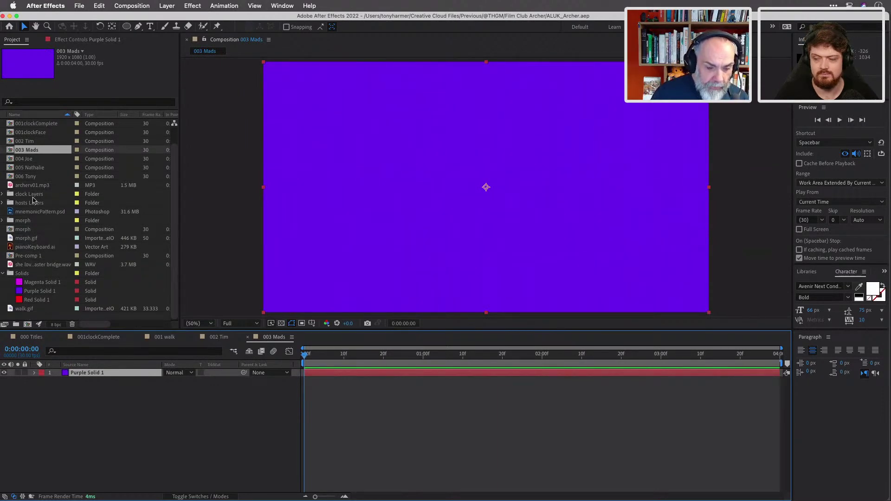
pyautogui.scroll(2, 33, 200)
pyautogui.doubleClick(9, 222)
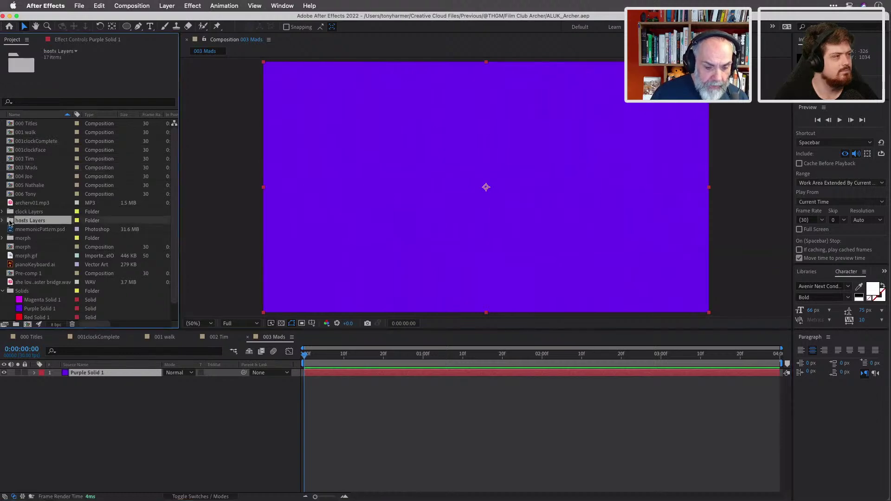
pyautogui.scroll(-3, 36, 202)
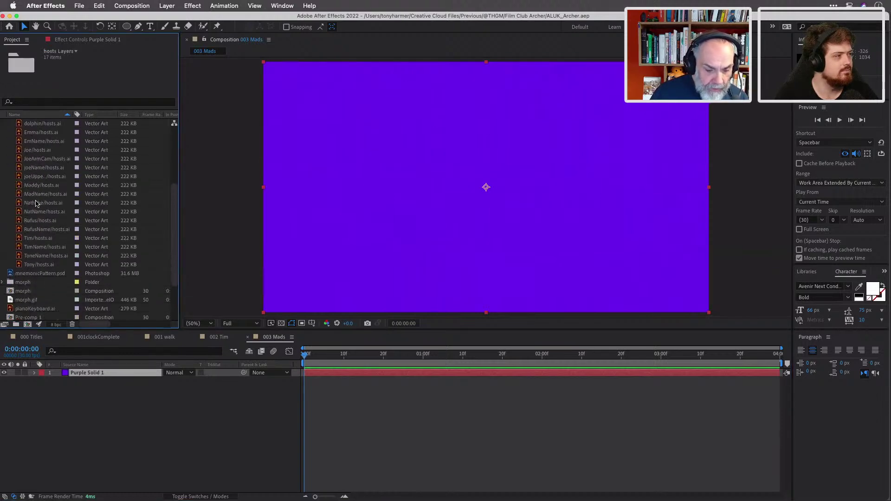
pyautogui.click(38, 204)
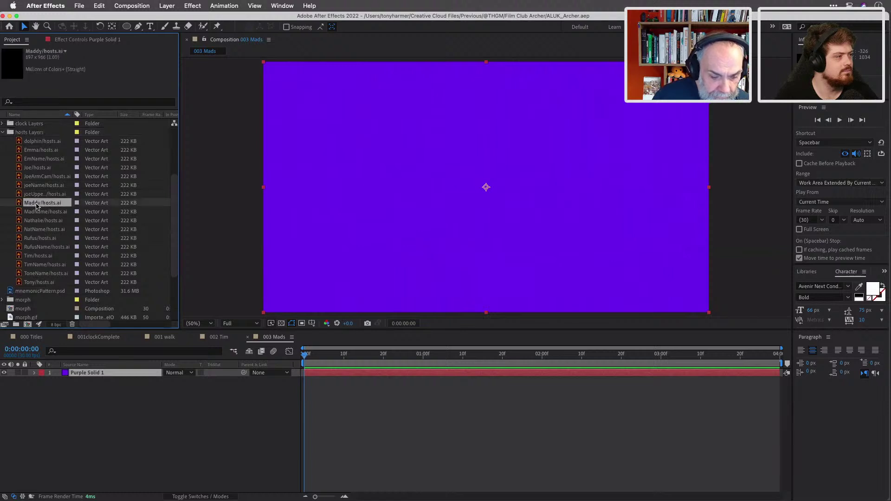
pyautogui.moveTo(25, 206); pyautogui.dragTo(364, 206)
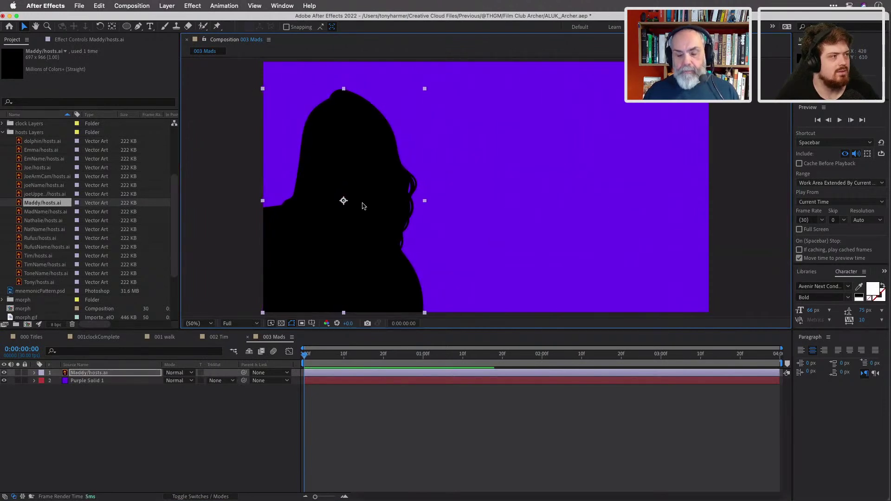
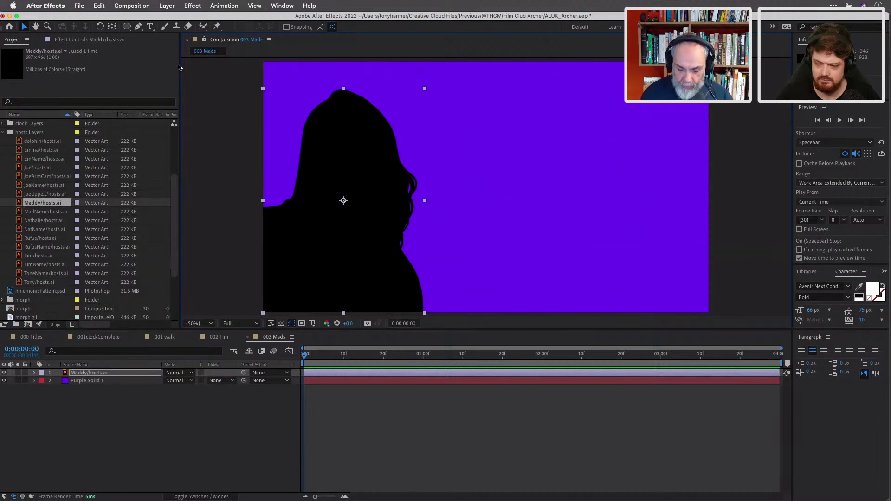
# Create a new golden yellow solid (EFB80A) named Yellow.
pyautogui.press('super+y')
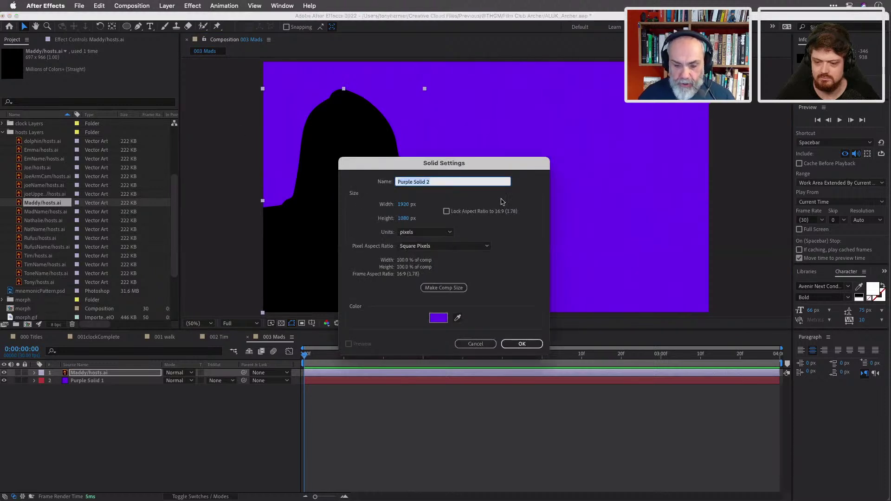
pyautogui.write('Yellow')
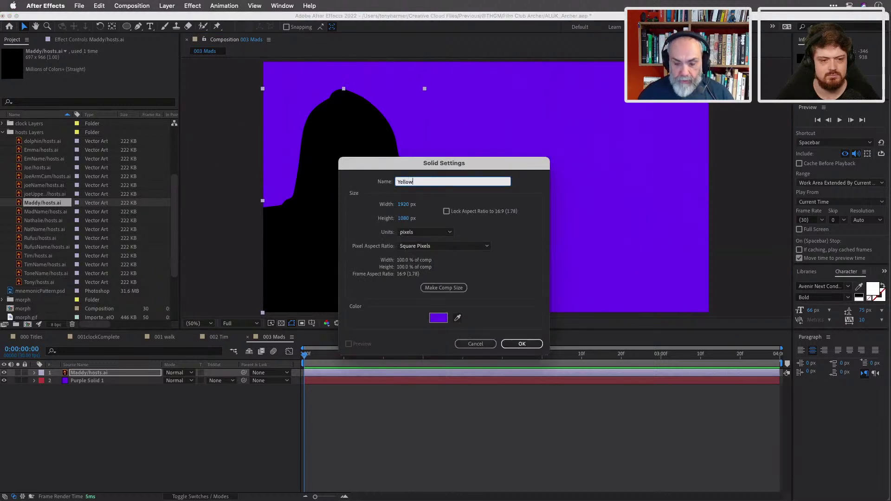
pyautogui.click(438, 317)
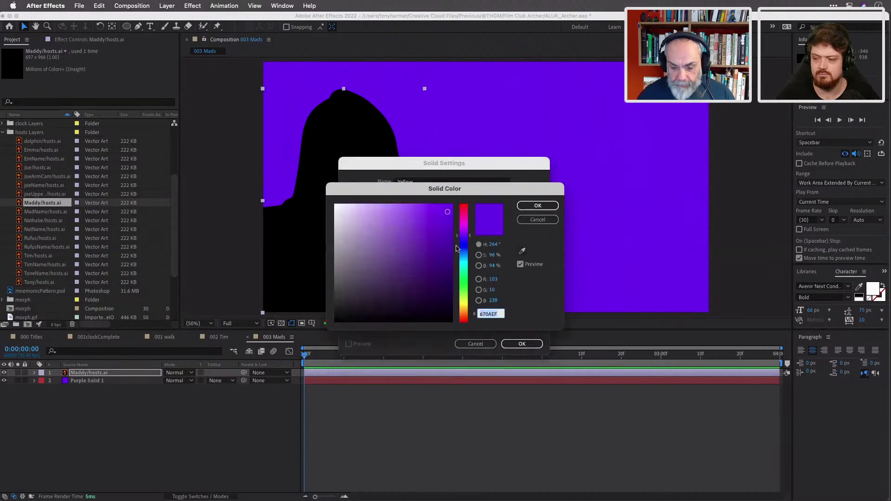
pyautogui.moveTo(467, 283); pyautogui.dragTo(466, 309)
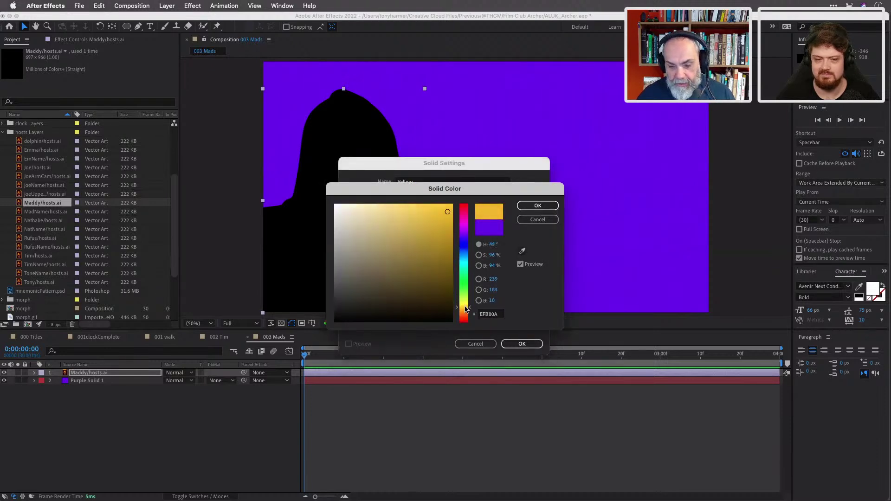
pyautogui.click(535, 206)
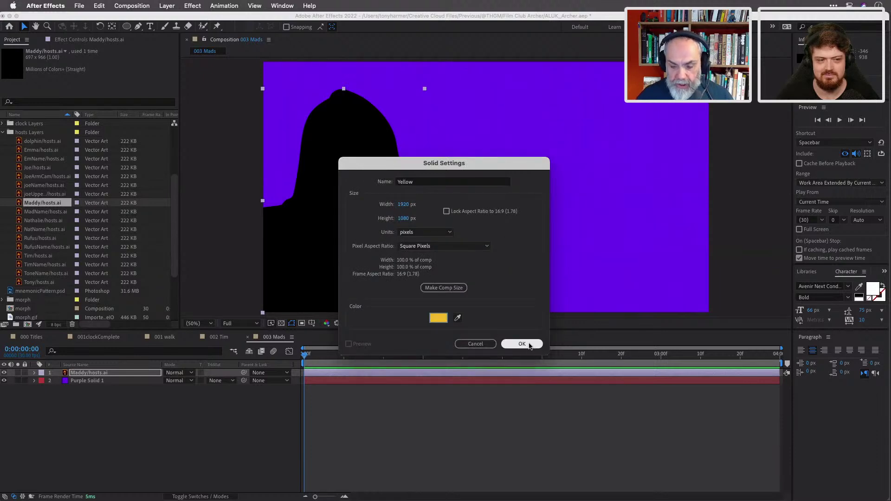
pyautogui.click(522, 344)
# Place Yellow under Maddy and set Maddy to 90% opacity in Multiply mode.
pyautogui.moveTo(128, 377); pyautogui.dragTo(131, 390)
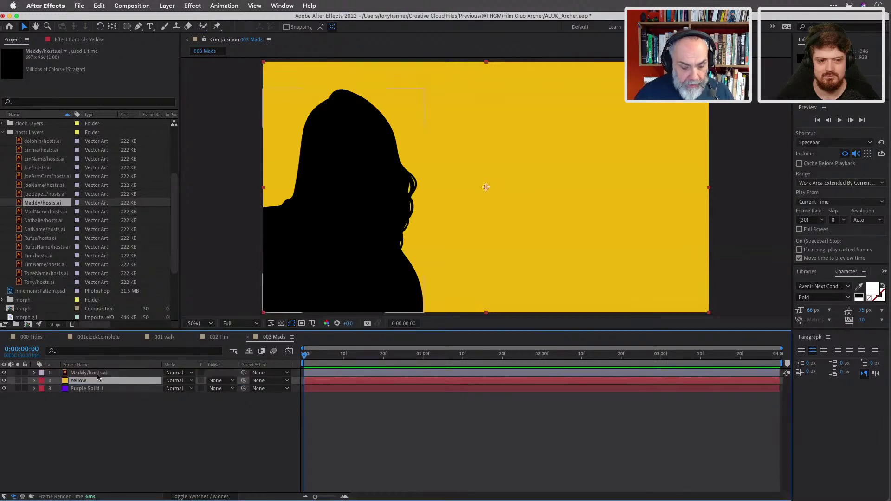
pyautogui.click(97, 373)
pyautogui.press('t')
pyautogui.click(171, 381)
pyautogui.write('90')
pyautogui.press('Return')
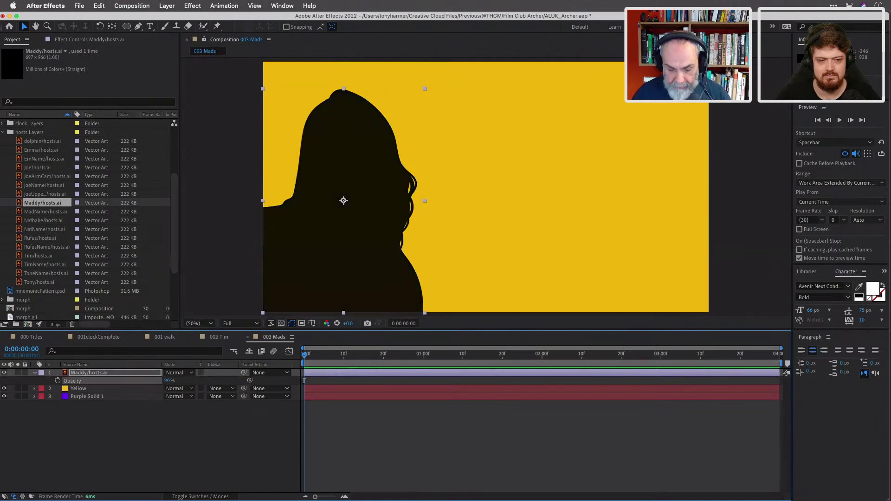
pyautogui.click(192, 374)
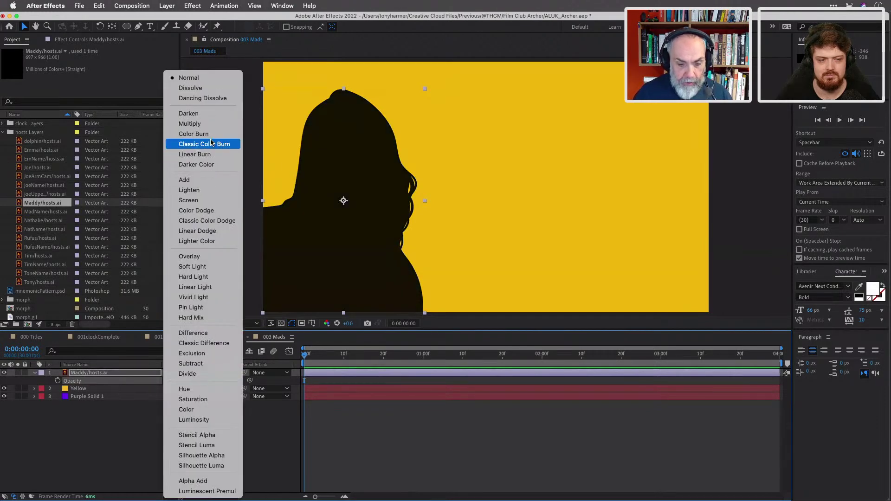
pyautogui.click(210, 124)
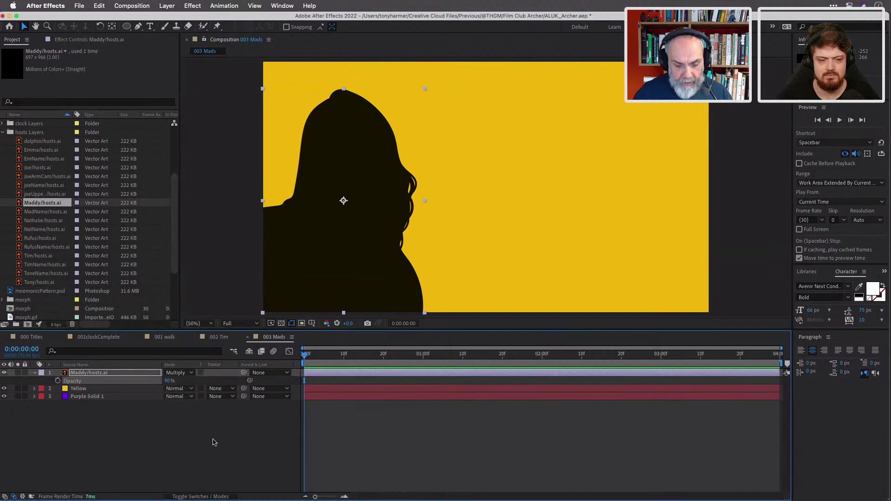
# Delete Purple Solid 1, leaving the Yellow solid selected.
pyautogui.click(211, 442)
pyautogui.click(116, 390)
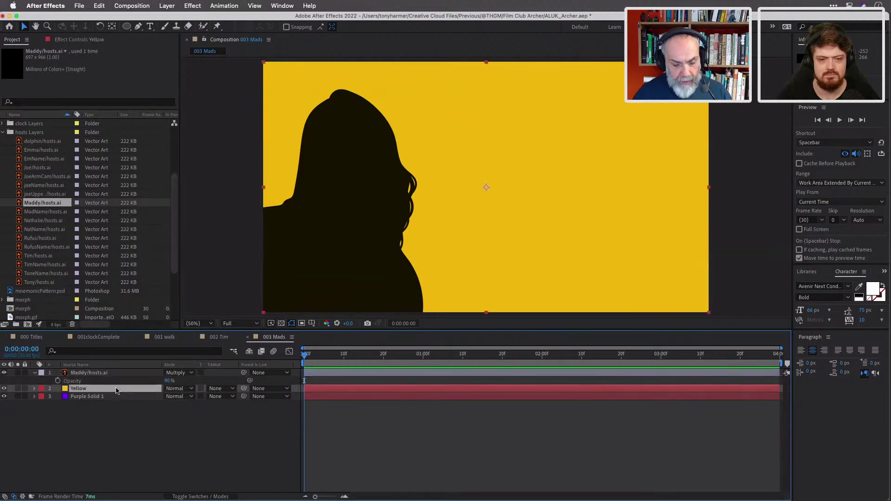
pyautogui.click(122, 397)
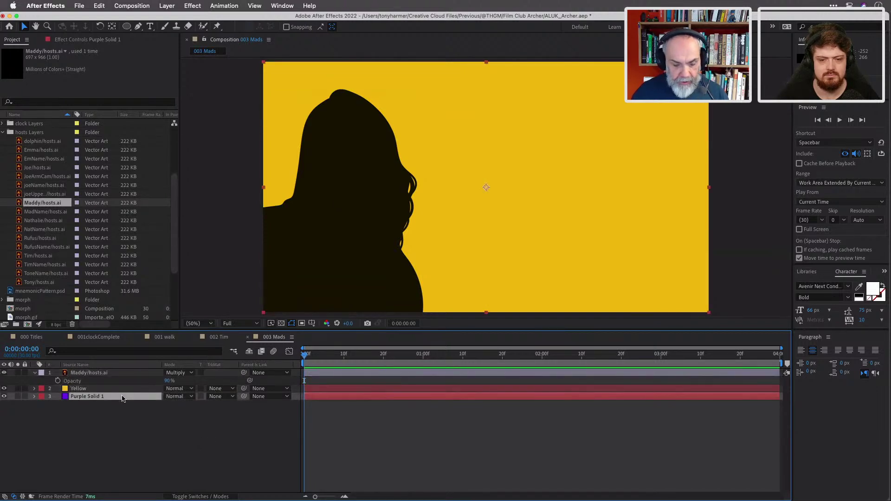
pyautogui.press('Delete')
pyautogui.click(128, 391)
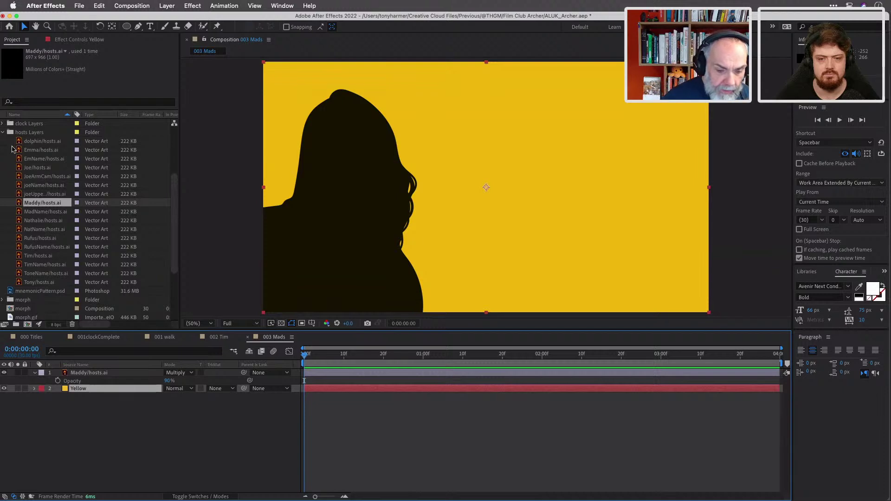
# Drop mnemonicPattern.psd between Maddy and Yellow, reveal its Position, and zoom the viewer to 25%.
pyautogui.click(3, 133)
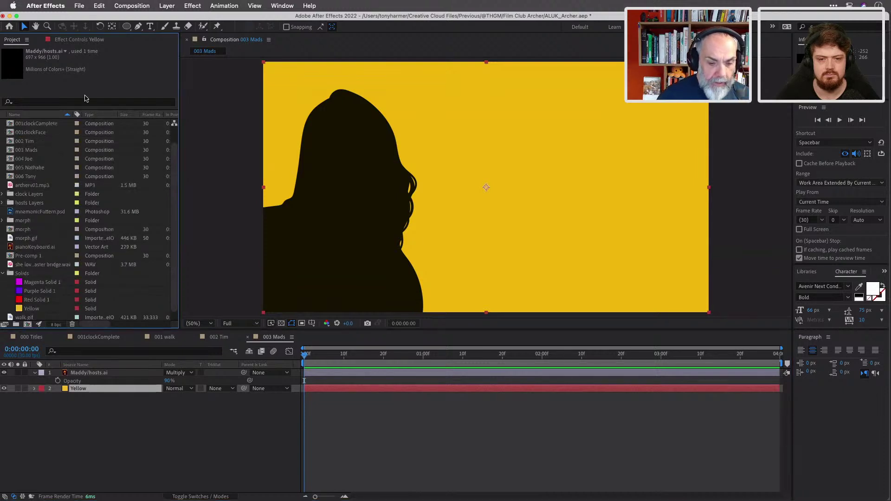
pyautogui.click(16, 16)
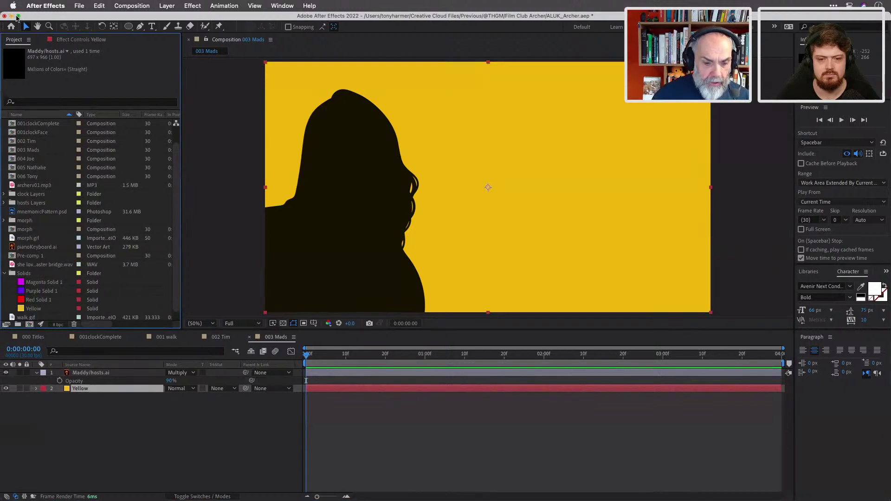
pyautogui.scroll(2, 43, 167)
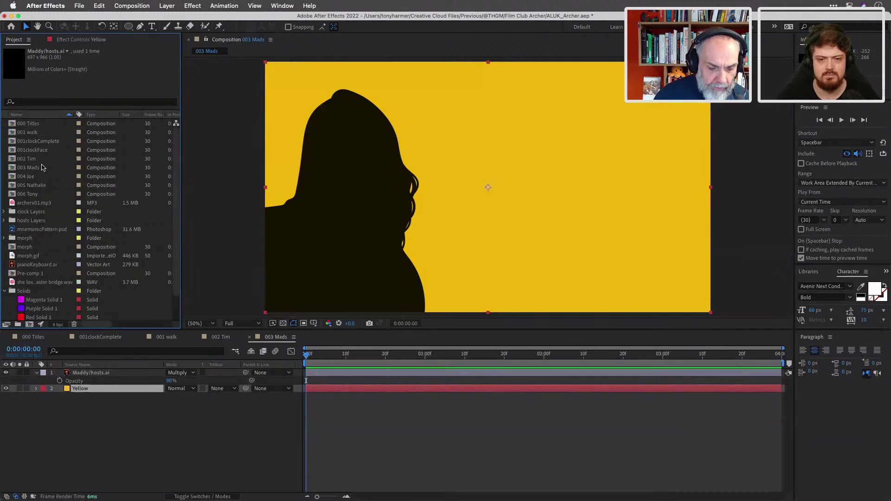
pyautogui.scroll(-2, 42, 167)
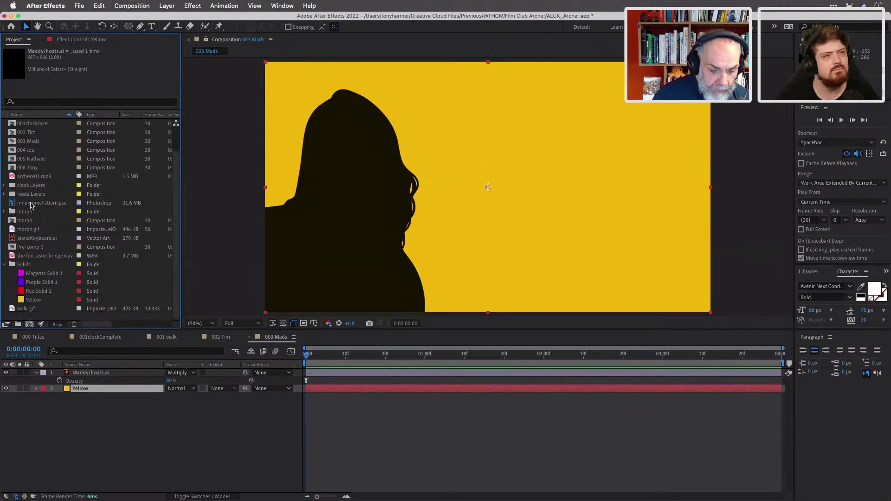
pyautogui.moveTo(46, 208); pyautogui.dragTo(107, 386)
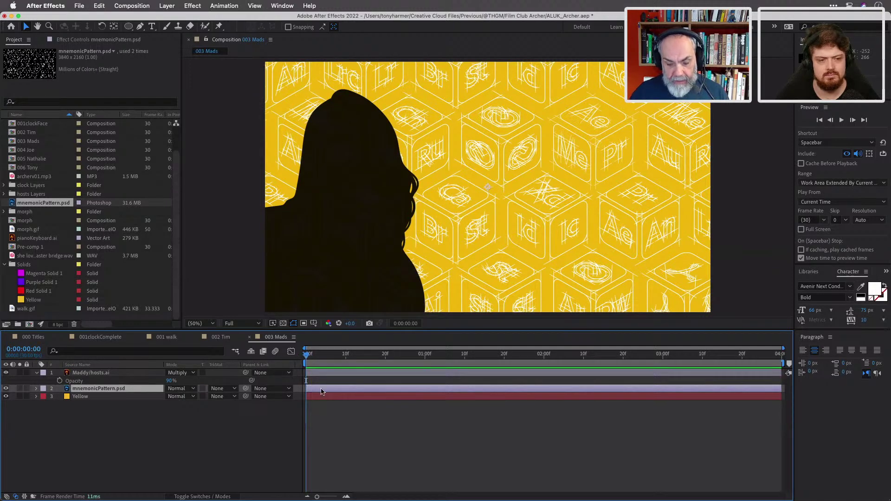
pyautogui.press('p')
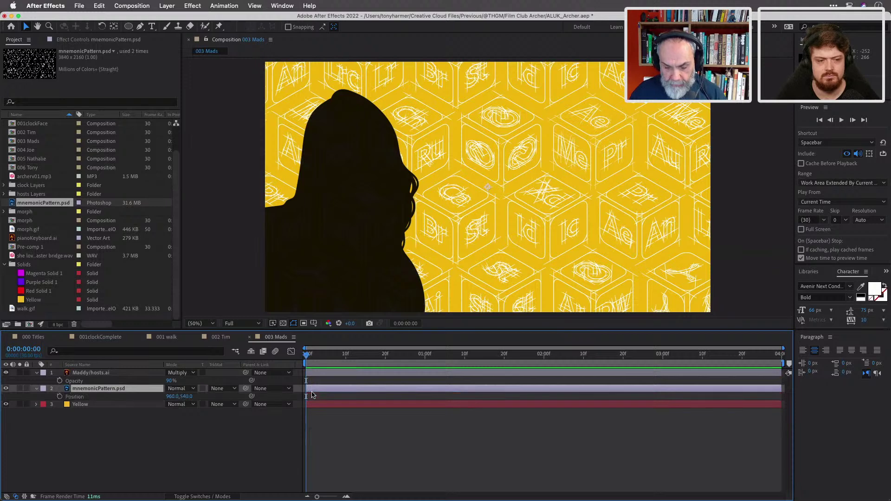
pyautogui.press(',')
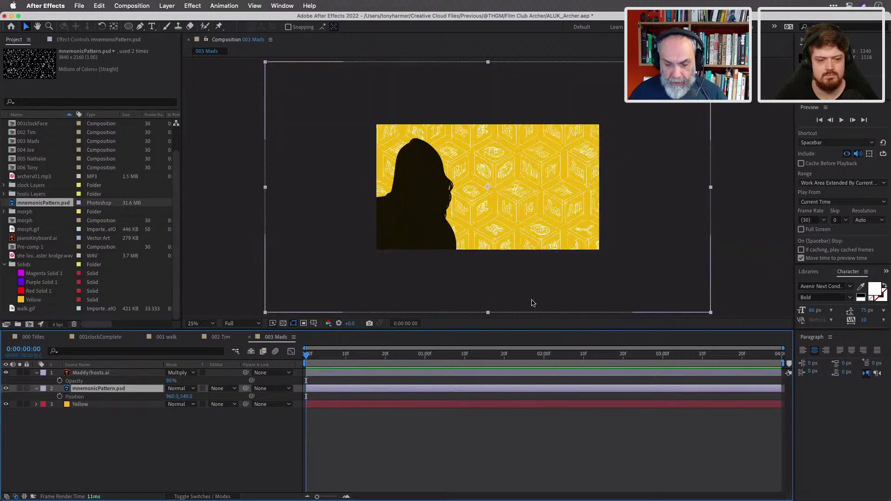
# Keyframe the pattern at 1704,540 on frame zero and slide it left by the last frame.
pyautogui.moveTo(334, 175); pyautogui.dragTo(421, 179)
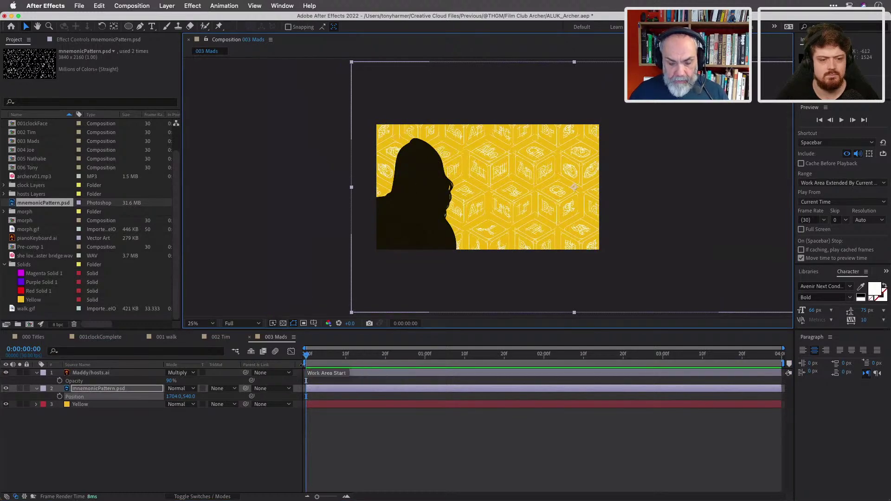
pyautogui.click(60, 397)
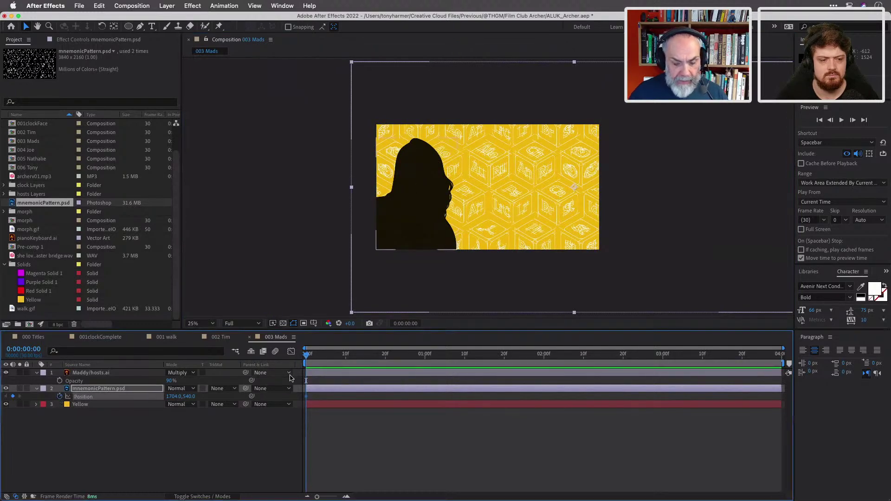
pyautogui.moveTo(300, 359); pyautogui.dragTo(778, 370)
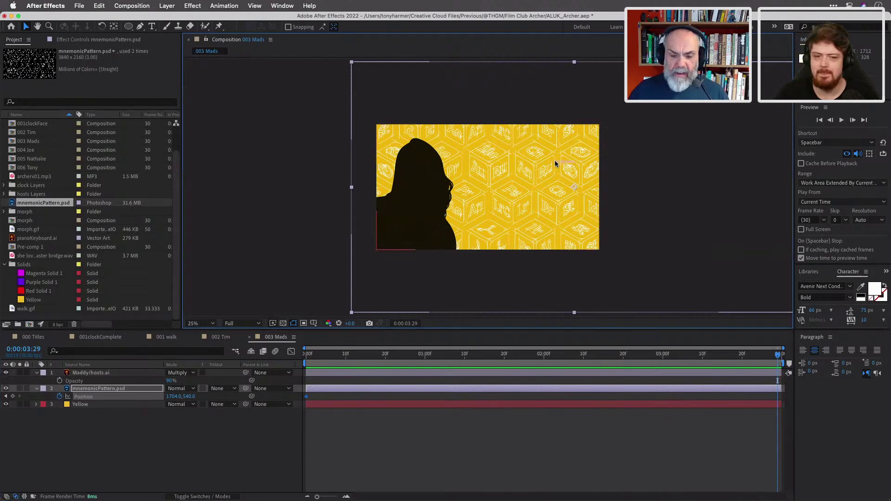
pyautogui.moveTo(511, 151)
pyautogui.mouseDown()
pyautogui.moveTo(478, 151)
pyautogui.moveTo(504, 152)
pyautogui.mouseUp()
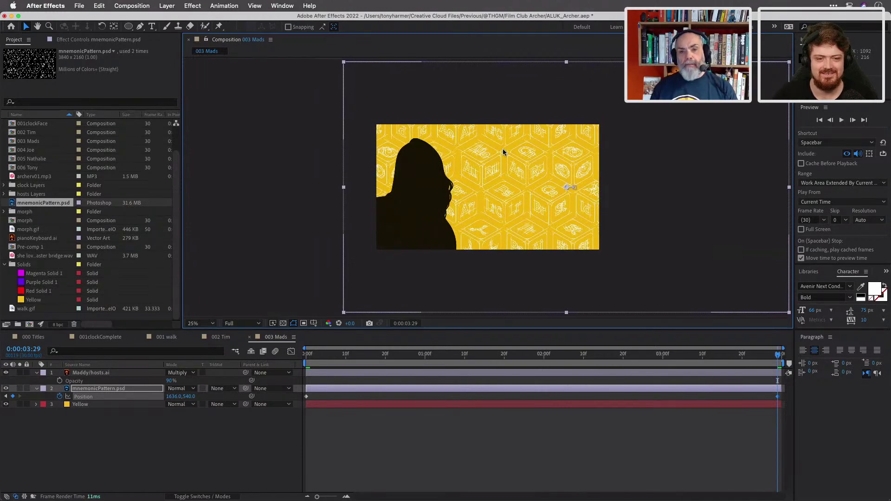
pyautogui.click(362, 357)
pyautogui.moveTo(345, 355); pyautogui.dragTo(297, 357)
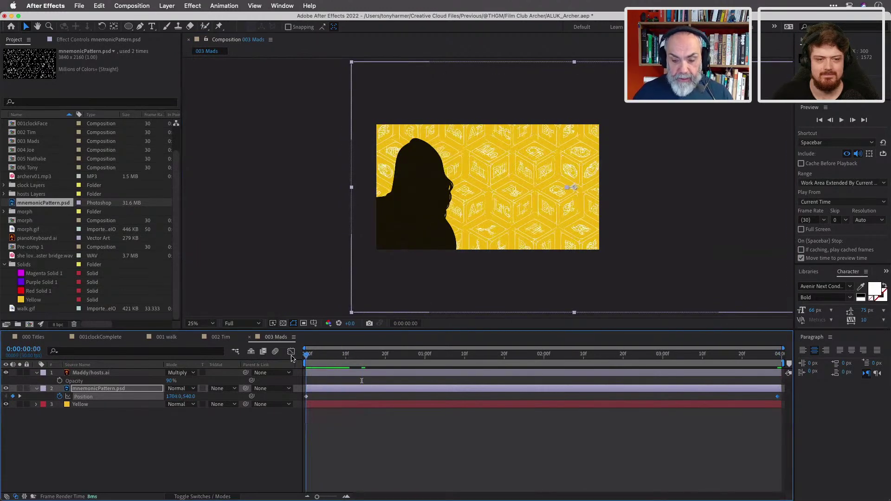
# Preview the slide and shorten the end keyframe to about 1522,540.
pyautogui.press('space')
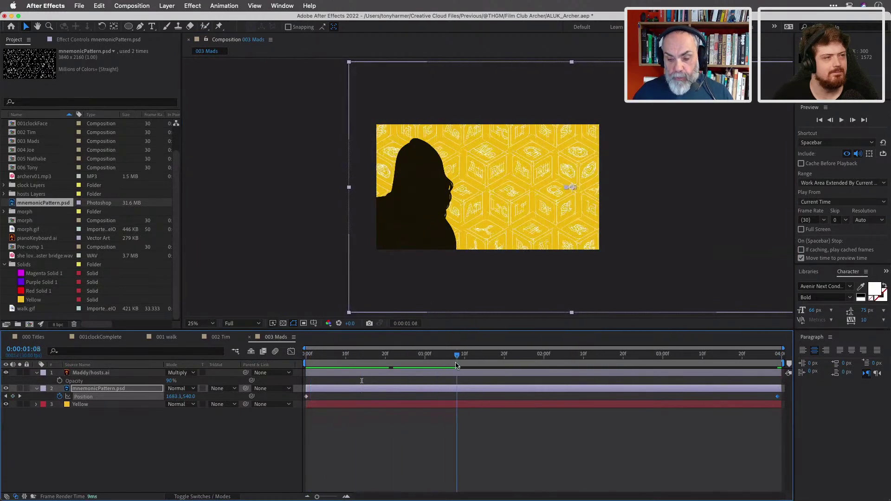
pyautogui.press('space')
pyautogui.press('Home')
pyautogui.press('space')
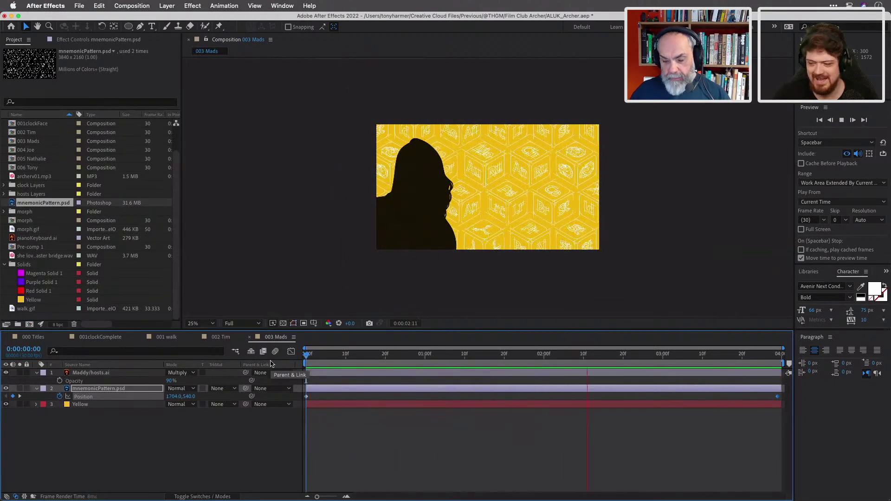
pyautogui.press('space')
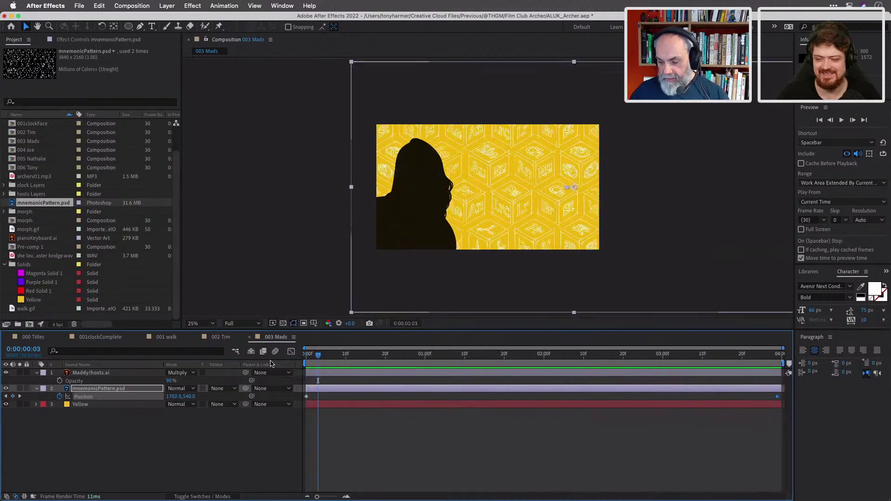
pyautogui.press('space')
pyautogui.press('space')
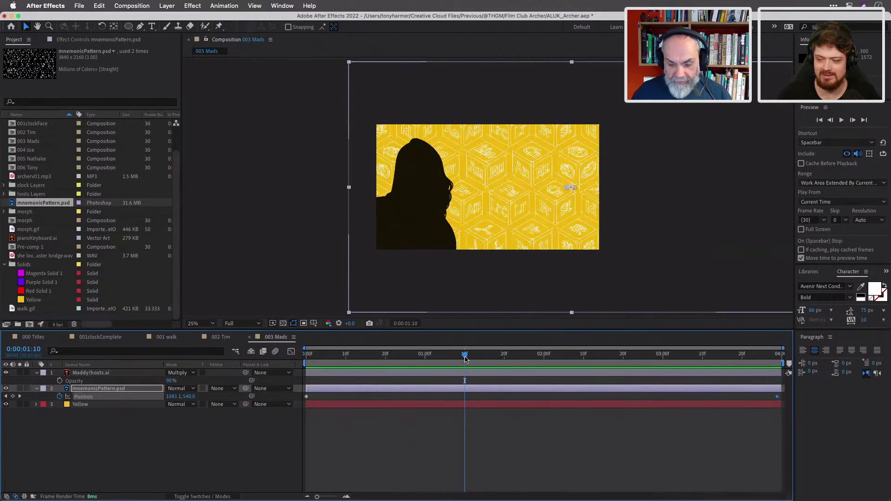
pyautogui.press('End')
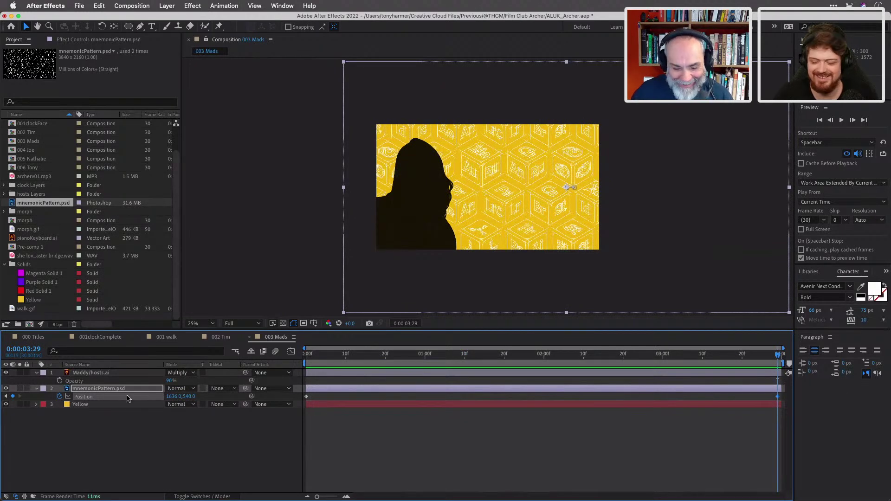
pyautogui.moveTo(529, 223); pyautogui.dragTo(514, 218)
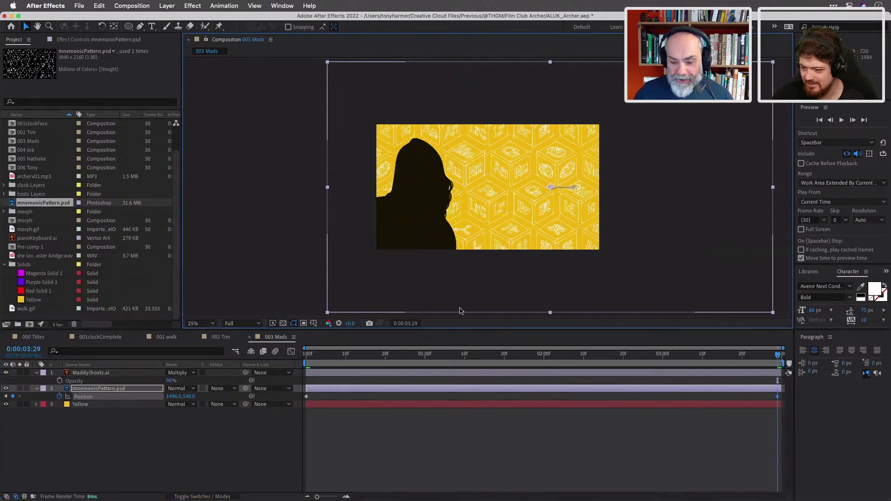
pyautogui.moveTo(379, 352); pyautogui.dragTo(290, 328)
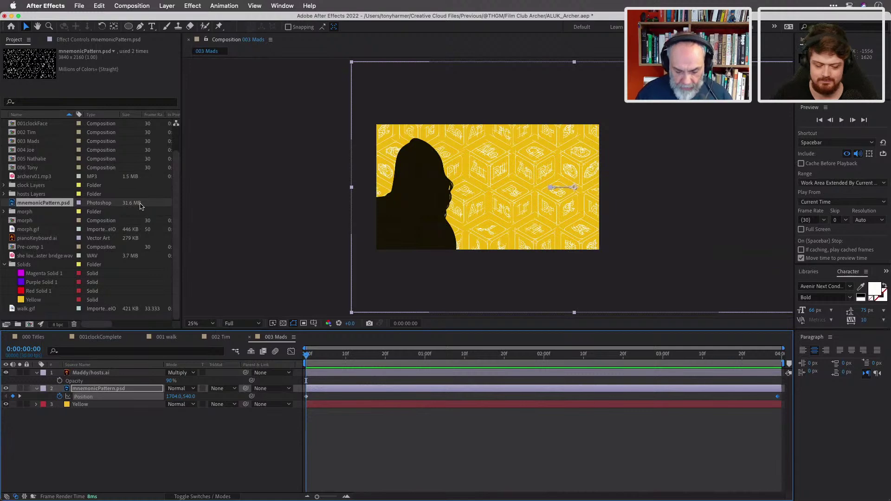
# Add a near-black 1920×1080 solid named black beneath the Yellow layer.
pyautogui.press('super+y')
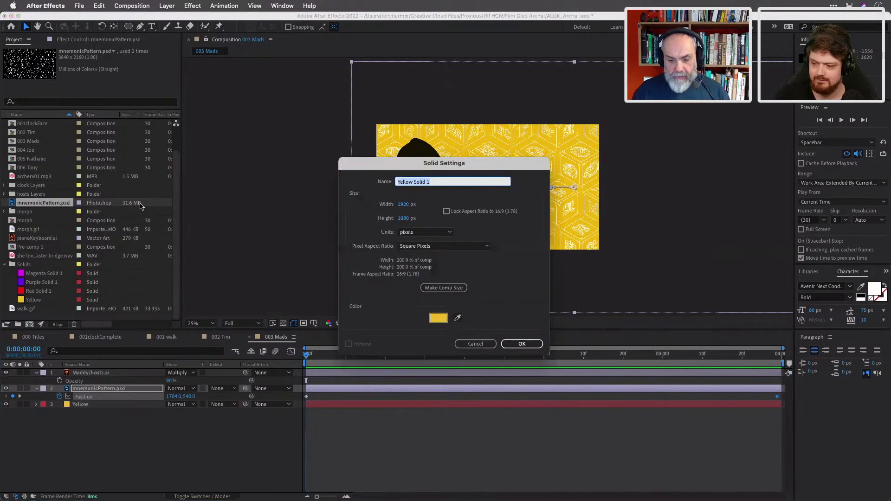
pyautogui.write('black')
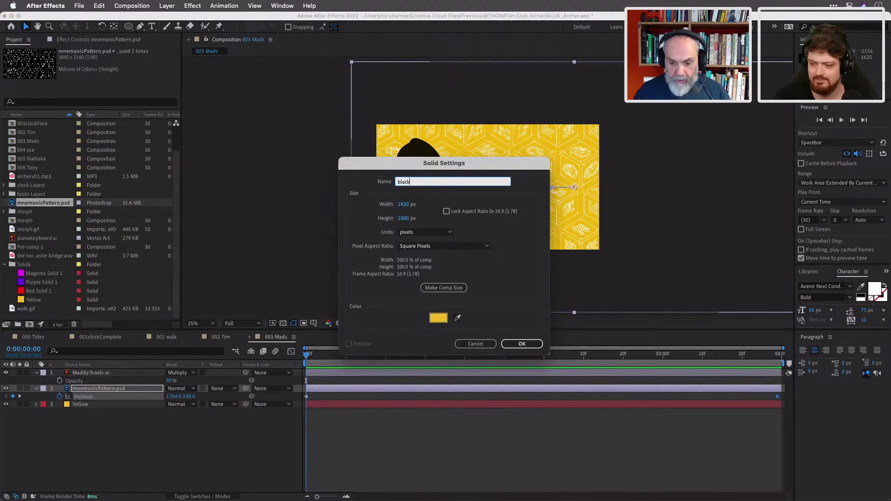
pyautogui.click(439, 318)
pyautogui.click(380, 307)
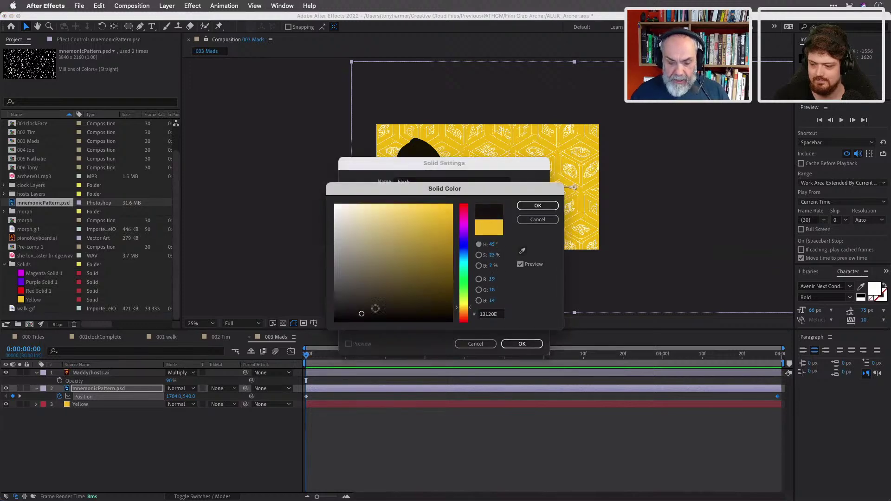
pyautogui.click(537, 206)
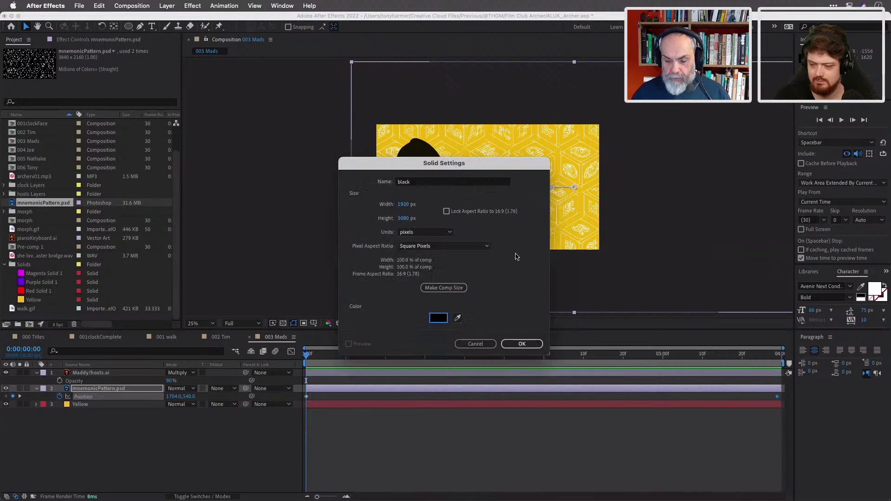
pyautogui.click(522, 343)
pyautogui.moveTo(124, 392); pyautogui.dragTo(127, 423)
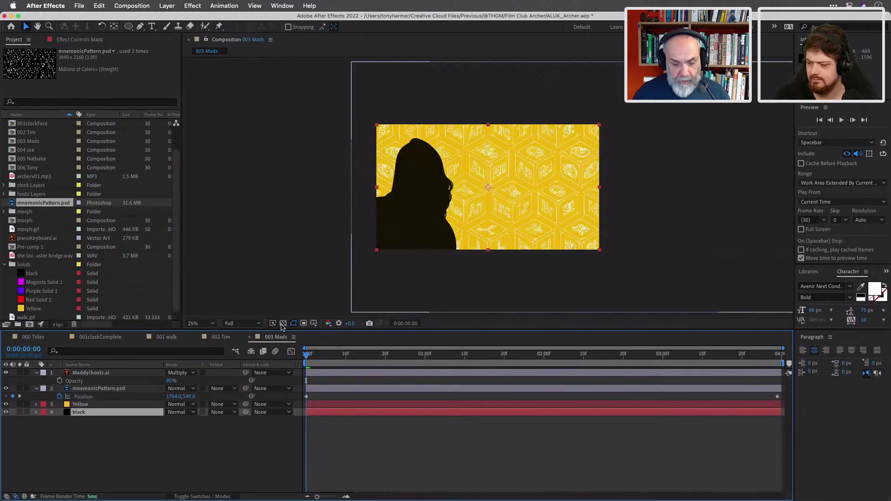
pyautogui.click(345, 404)
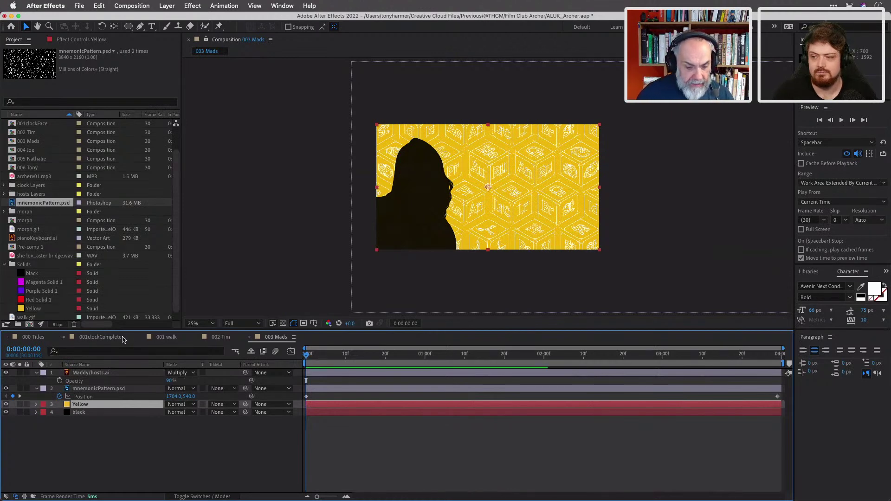
# In 000 Titles, add 003 Mads below 002 Tim, starting around 8 seconds as Tim exits.
pyautogui.click(46, 339)
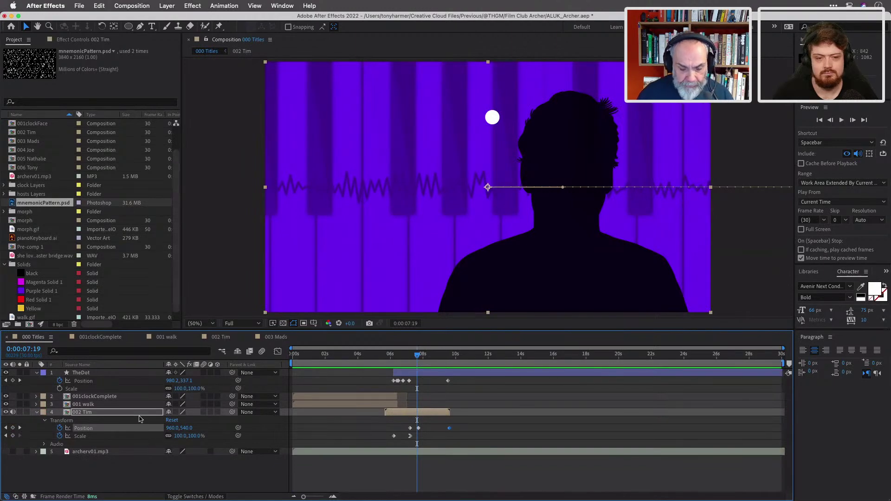
pyautogui.click(37, 412)
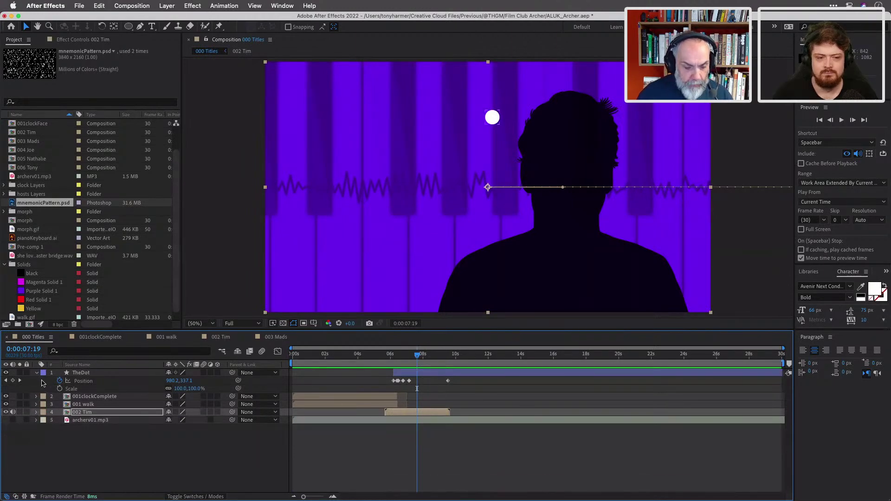
pyautogui.press('F2')
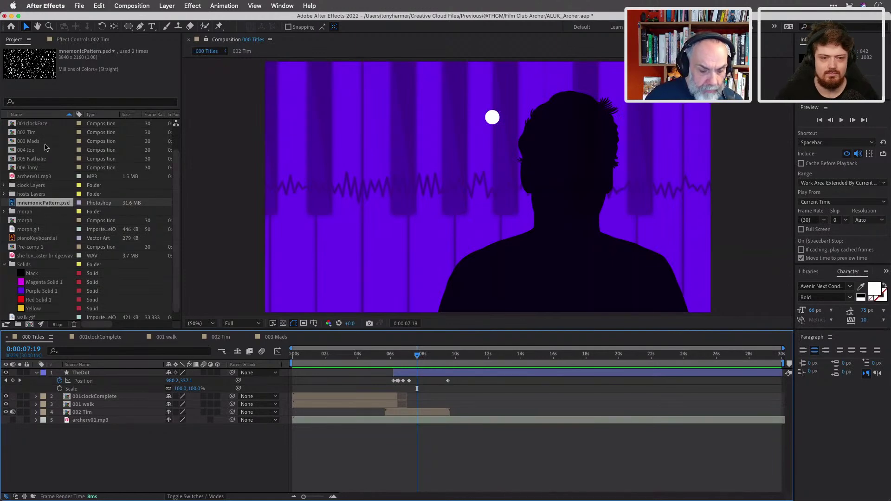
pyautogui.moveTo(33, 145); pyautogui.dragTo(118, 417)
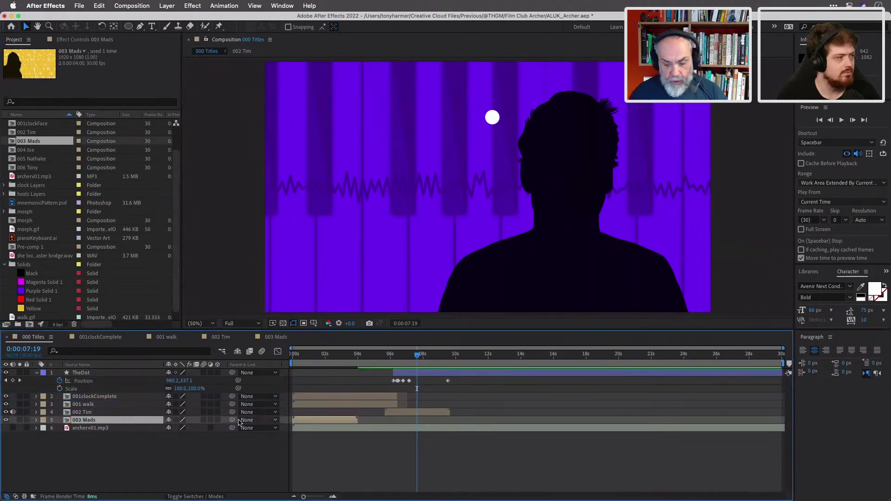
pyautogui.moveTo(316, 419); pyautogui.dragTo(460, 439)
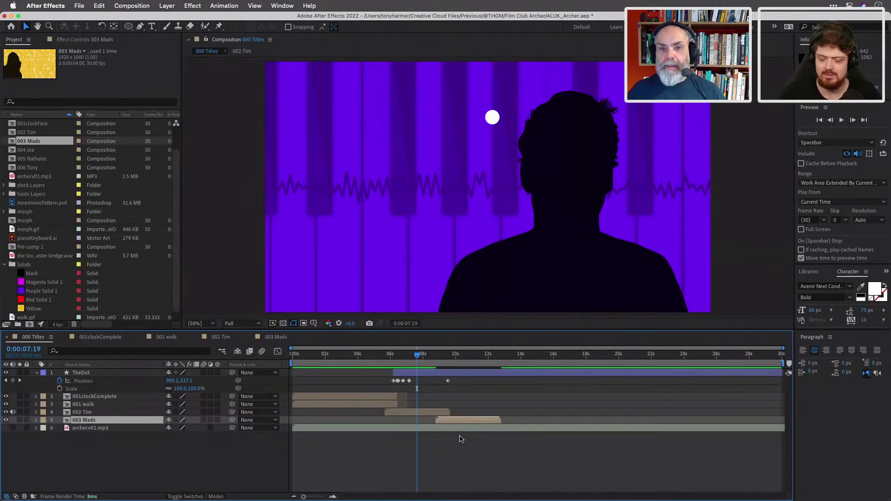
pyautogui.click(411, 413)
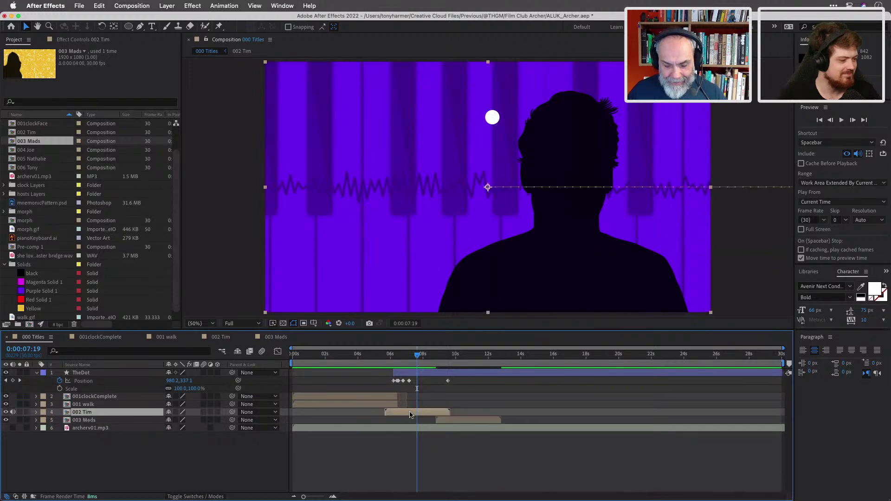
pyautogui.press('p')
pyautogui.moveTo(467, 428); pyautogui.dragTo(449, 429)
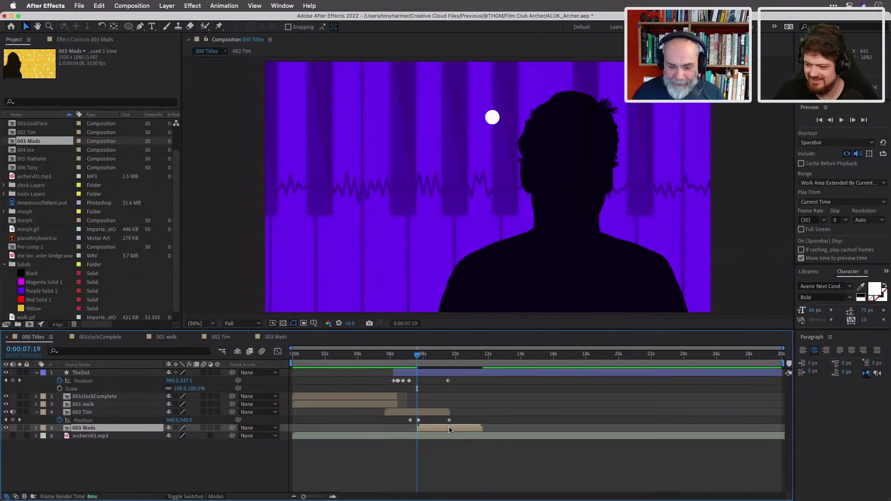
pyautogui.moveTo(418, 355)
pyautogui.mouseDown()
pyautogui.moveTo(452, 356)
pyautogui.moveTo(417, 355)
pyautogui.moveTo(426, 356)
pyautogui.mouseUp()
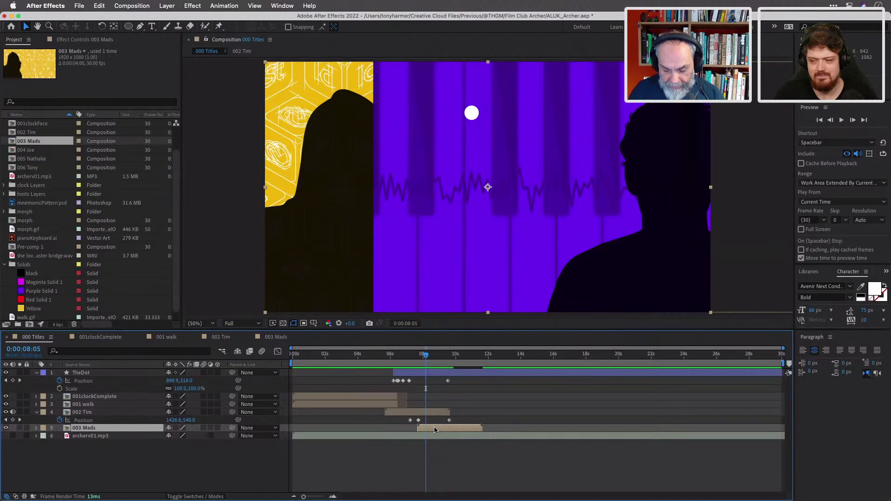
# Keyframe 003 Mads' Position, then shift it left a few frames earlier for a second keyframe.
pyautogui.press('p')
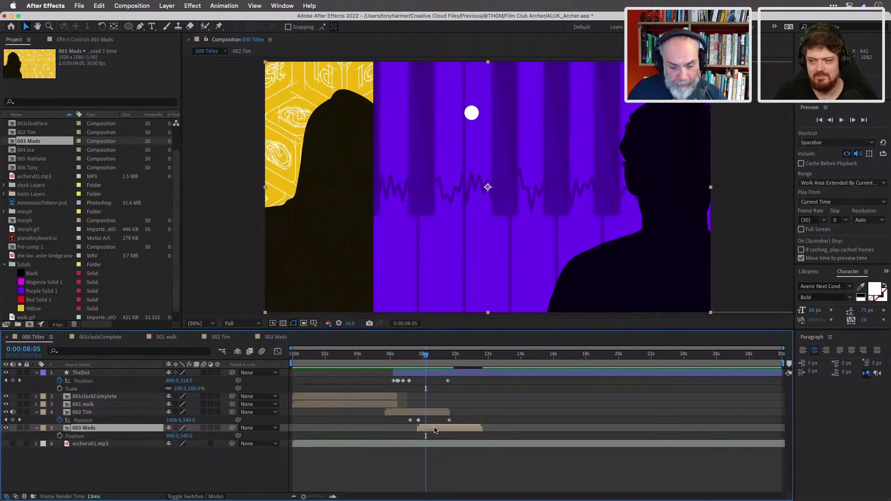
pyautogui.click(60, 436)
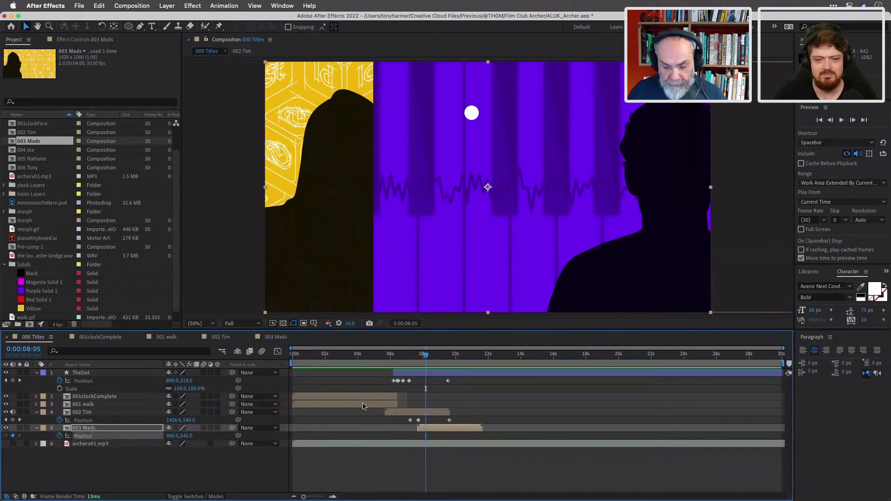
pyautogui.moveTo(425, 355); pyautogui.dragTo(417, 358)
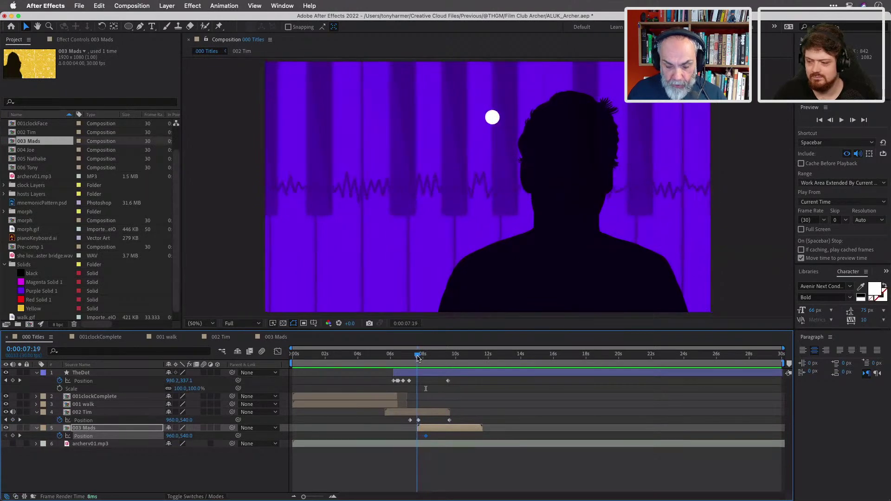
pyautogui.moveTo(174, 435); pyautogui.dragTo(74, 433)
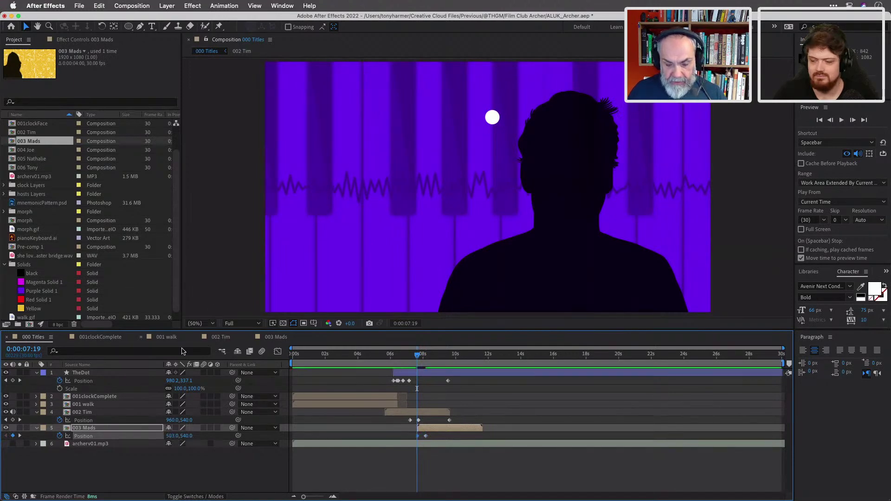
pyautogui.press(',')
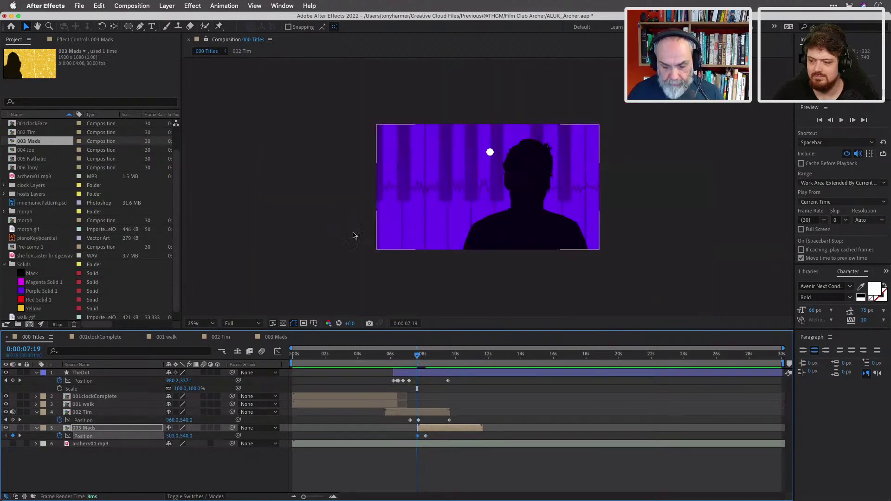
# Adjust 003 Mads' Position X at each keyframe to 500,540, then return to the first keyframe.
pyautogui.moveTo(418, 358)
pyautogui.mouseDown()
pyautogui.moveTo(453, 362)
pyautogui.moveTo(426, 363)
pyautogui.mouseUp()
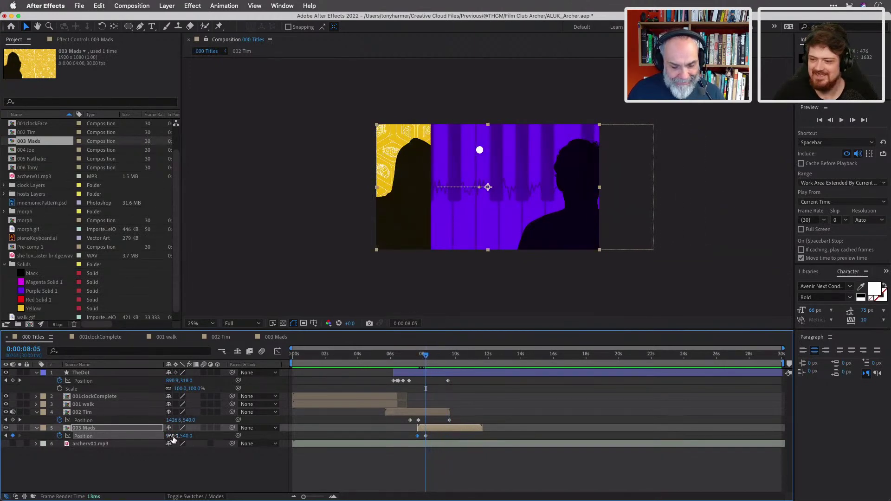
pyautogui.moveTo(173, 439); pyautogui.dragTo(40, 421)
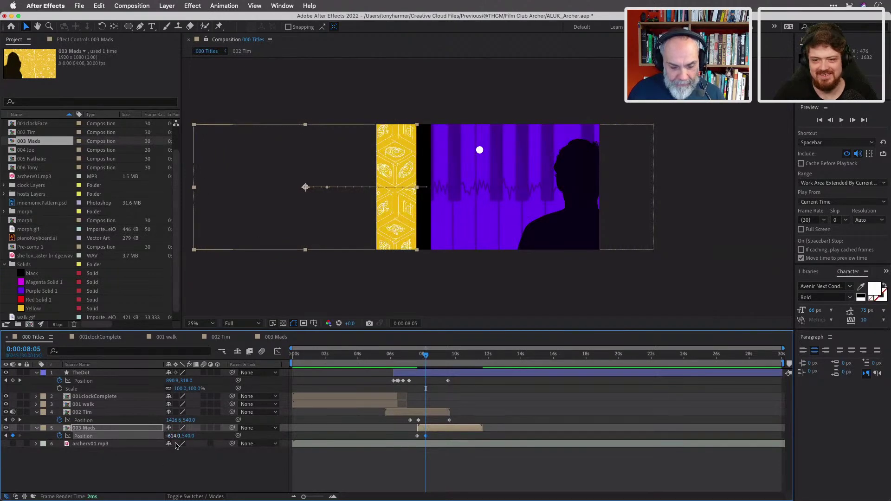
pyautogui.moveTo(171, 437); pyautogui.dragTo(232, 441)
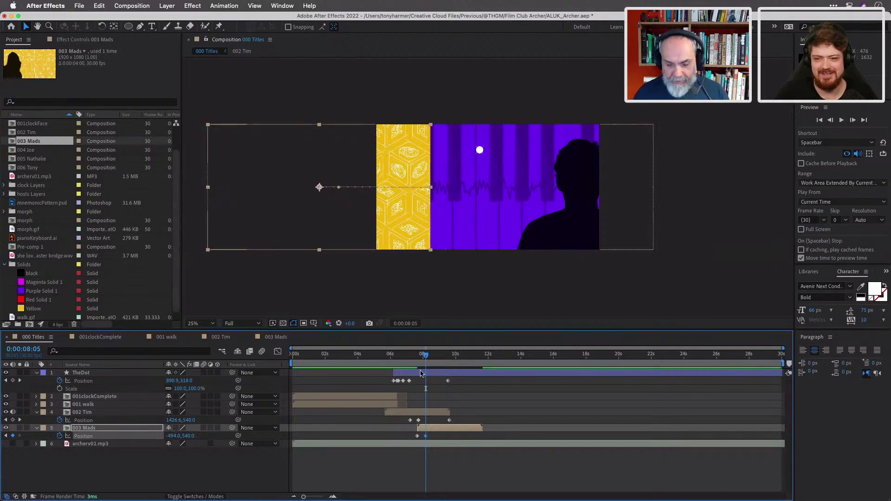
pyautogui.moveTo(426, 358); pyautogui.dragTo(426, 358)
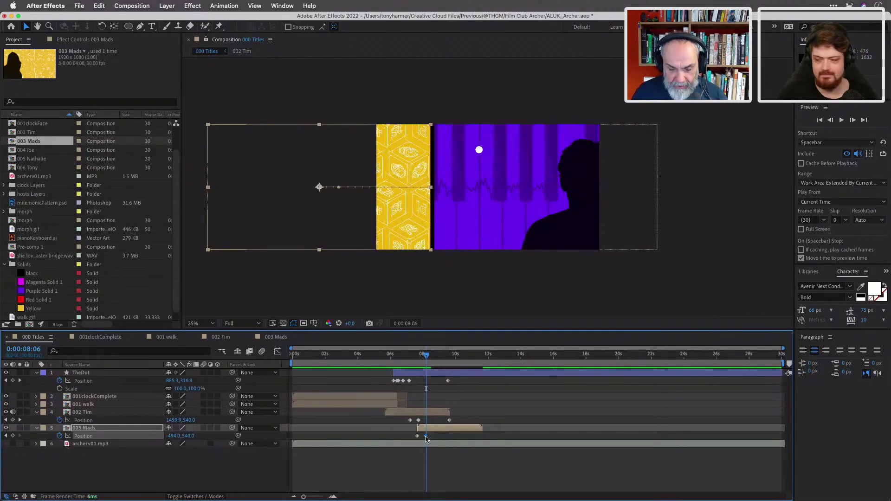
pyautogui.moveTo(427, 437); pyautogui.dragTo(426, 437)
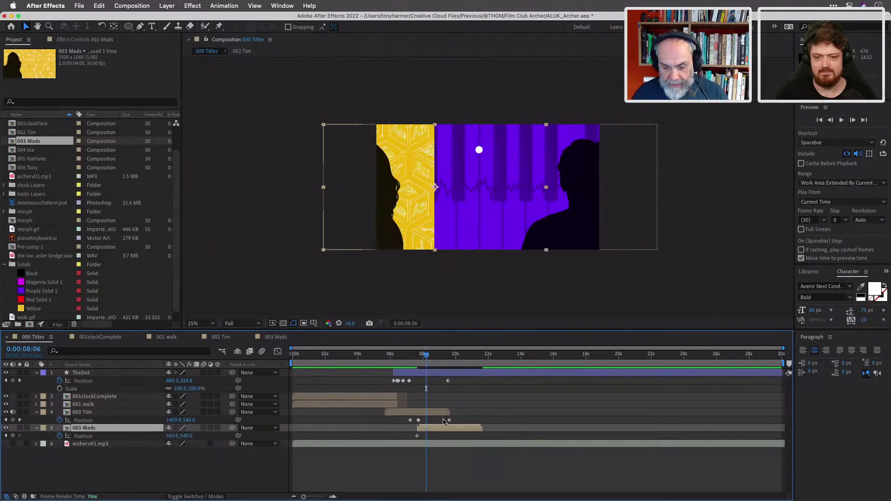
pyautogui.click(416, 438)
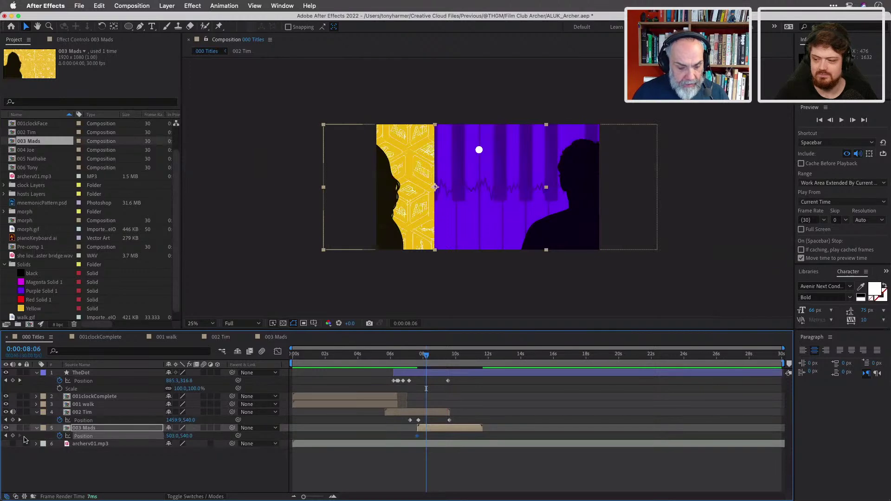
pyautogui.click(6, 436)
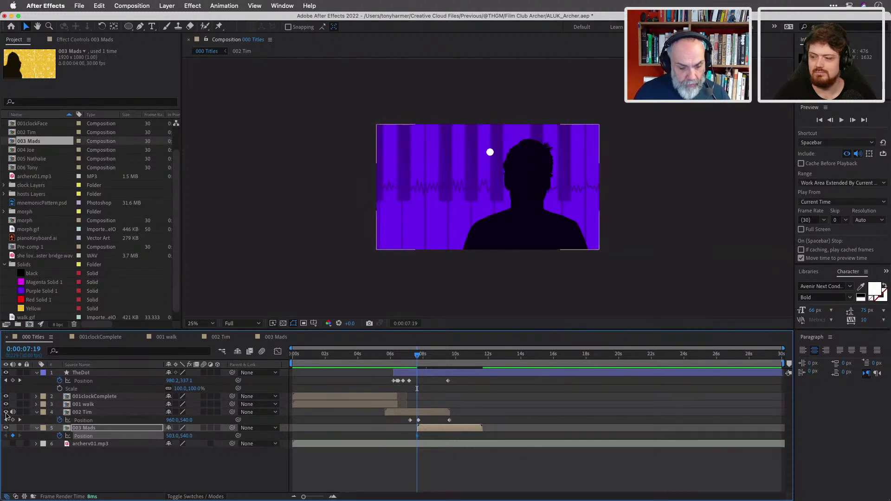
# With 002 Tim temporarily hidden, move 003 Mads off-frame to the left.
pyautogui.click(5, 412)
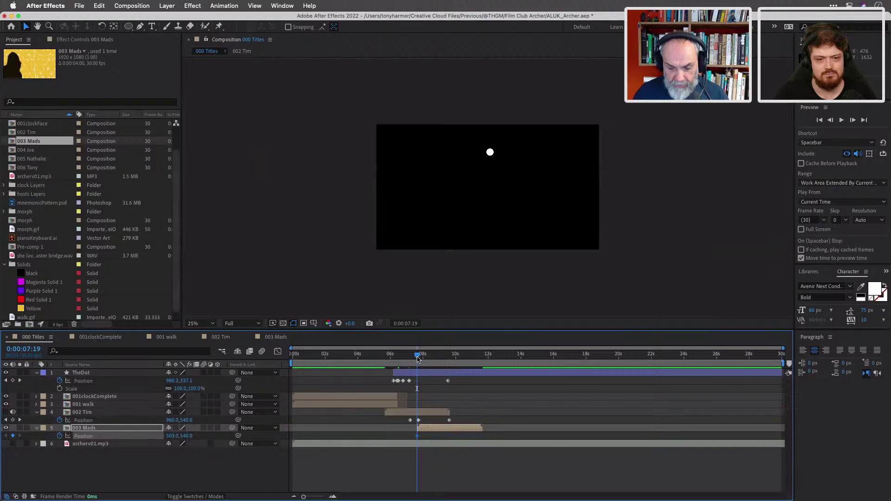
pyautogui.moveTo(418, 357); pyautogui.dragTo(417, 357)
pyautogui.moveTo(532, 173); pyautogui.dragTo(363, 167)
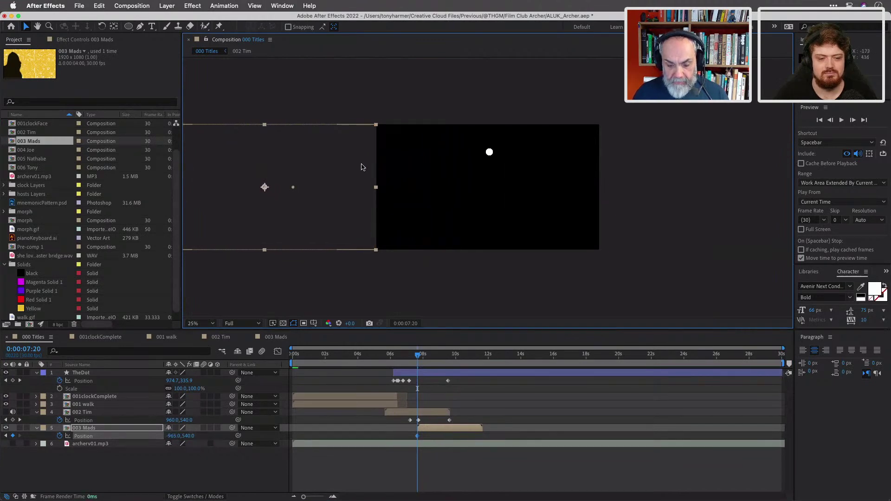
pyautogui.click(6, 412)
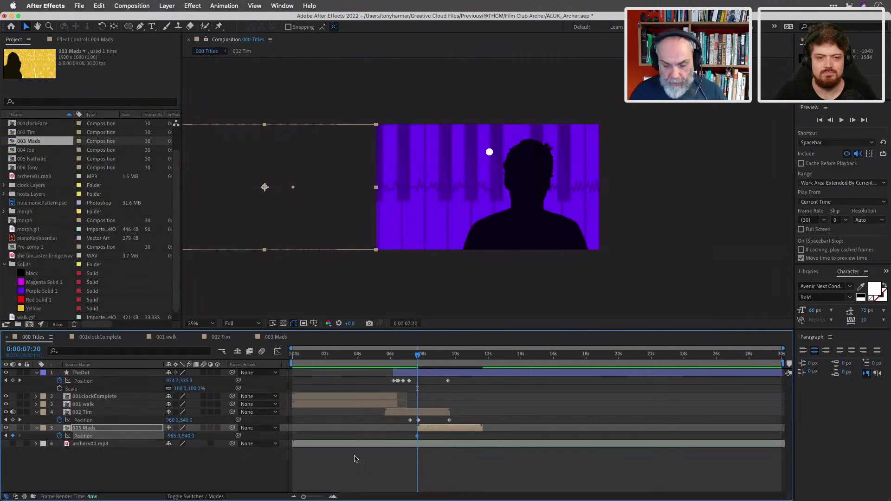
# At 0:00:09:19, center 003 Mads at 959,540 over its yellow pattern.
pyautogui.moveTo(422, 356); pyautogui.dragTo(449, 358)
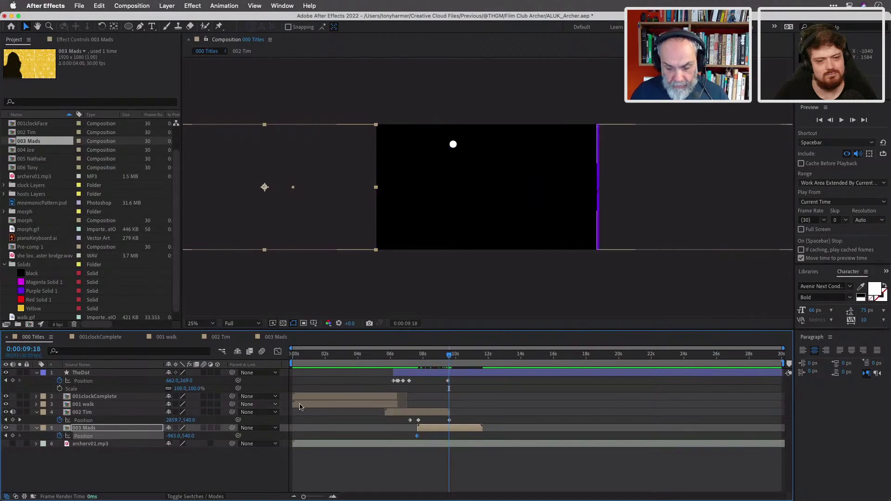
pyautogui.moveTo(2, 403)
pyautogui.click(19, 420)
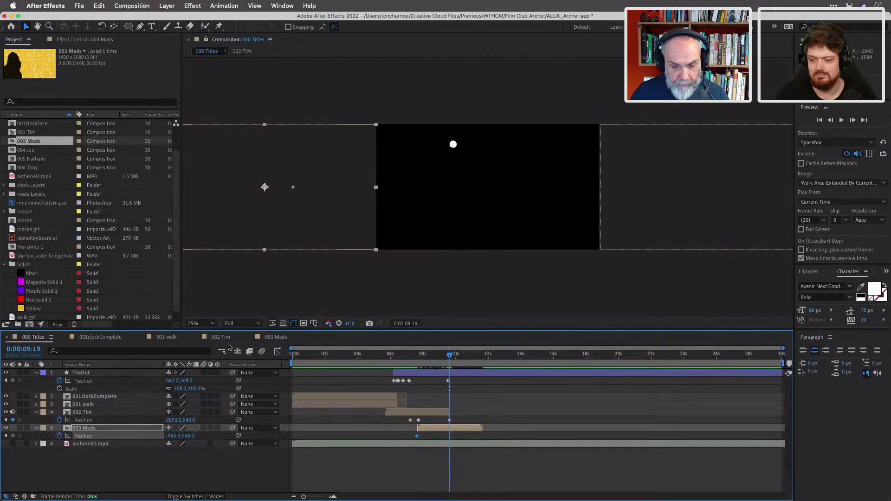
pyautogui.moveTo(223, 200); pyautogui.dragTo(446, 205)
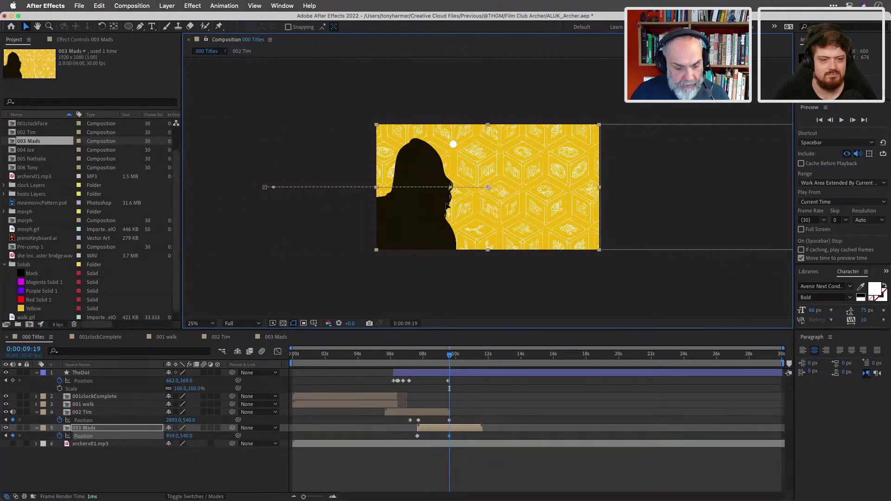
pyautogui.moveTo(447, 206); pyautogui.dragTo(447, 205)
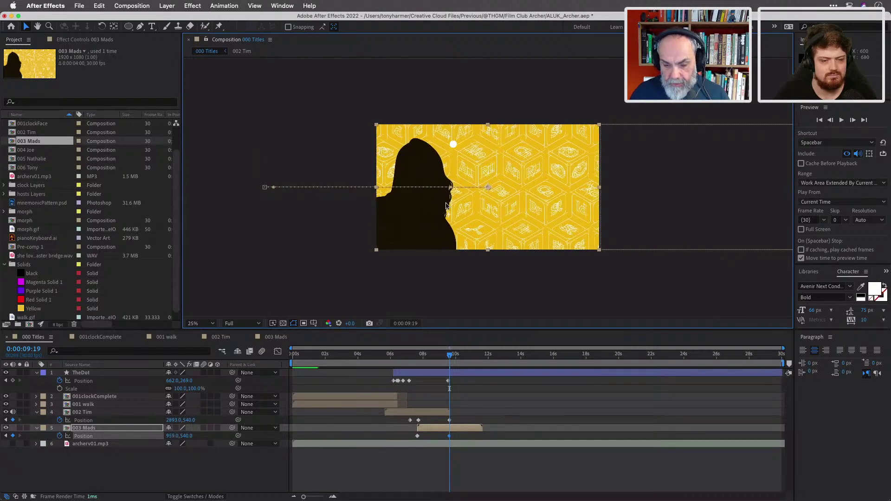
pyautogui.moveTo(457, 363); pyautogui.dragTo(431, 363)
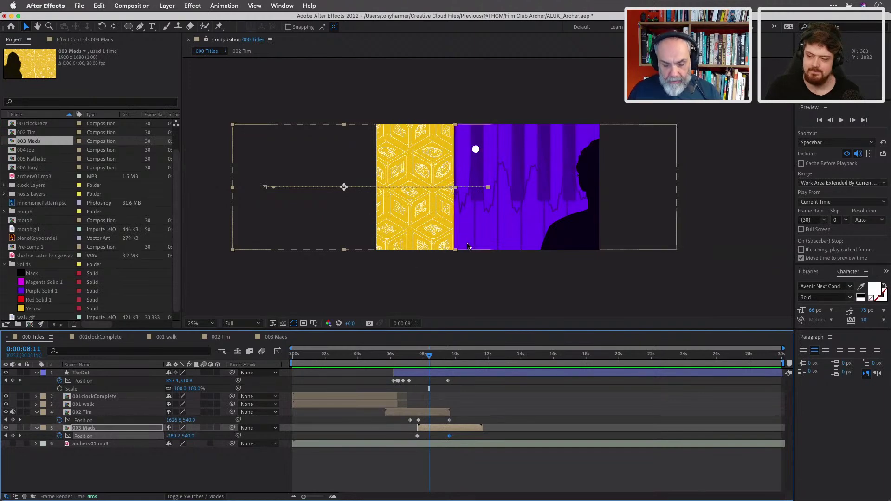
# Zoom to 50%, preview the wipe, and edit the X of 003 Mads' 0:00:07:20 keyframe.
pyautogui.press('.')
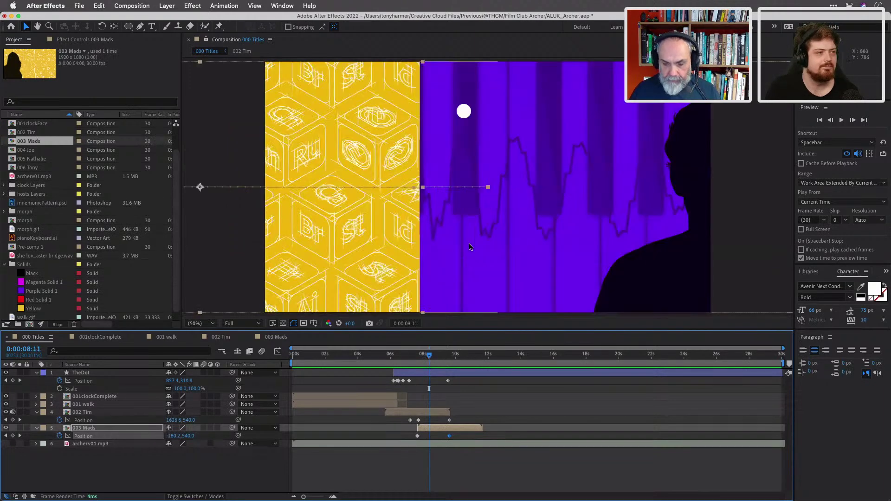
pyautogui.moveTo(429, 356); pyautogui.dragTo(448, 364)
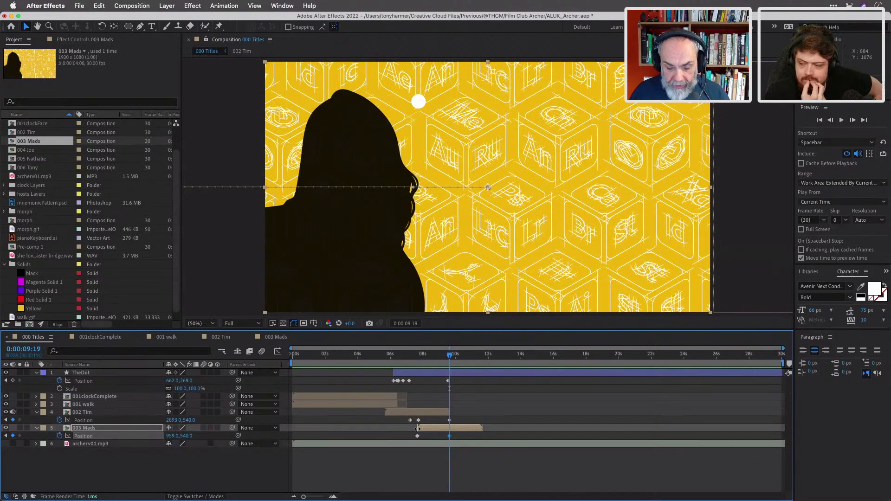
pyautogui.click(6, 437)
pyautogui.click(174, 437)
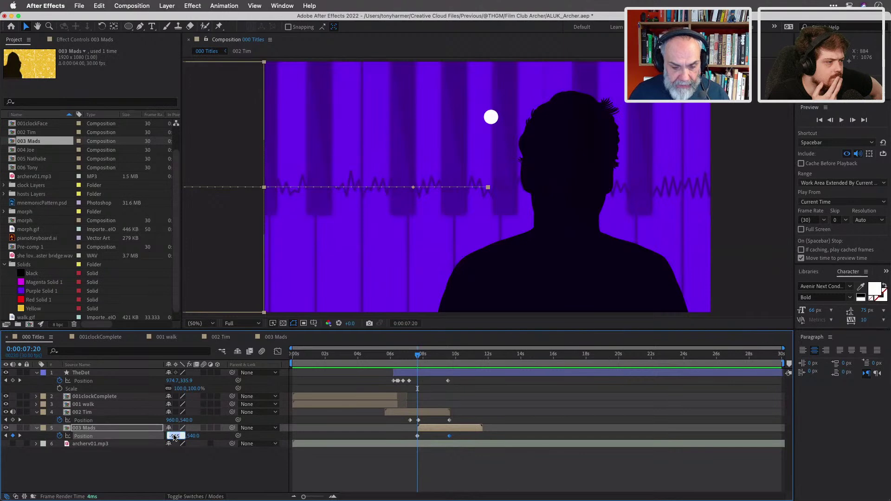
# Set 003 Mads' starting X to -964, retime its keyframe, preview the wipe, and maximize the timeline.
pyautogui.write('-964')
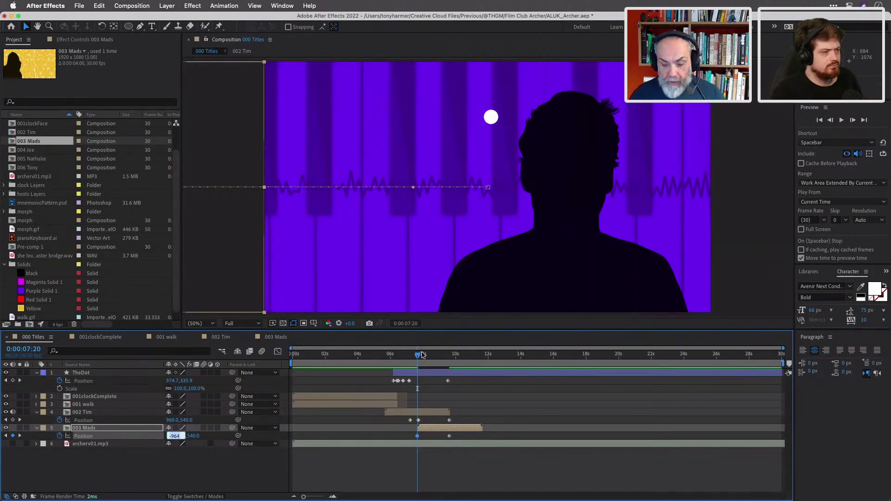
pyautogui.moveTo(419, 358)
pyautogui.mouseDown()
pyautogui.moveTo(450, 361)
pyautogui.moveTo(419, 364)
pyautogui.mouseUp()
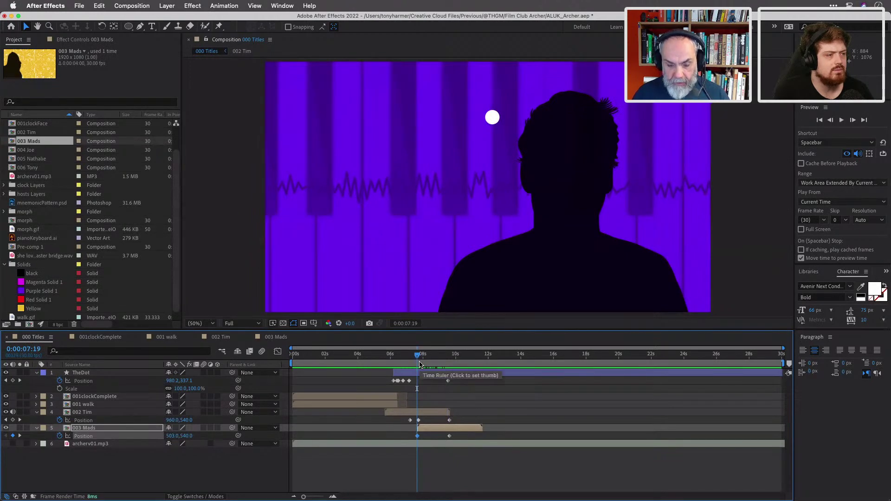
pyautogui.moveTo(417, 437); pyautogui.dragTo(419, 439)
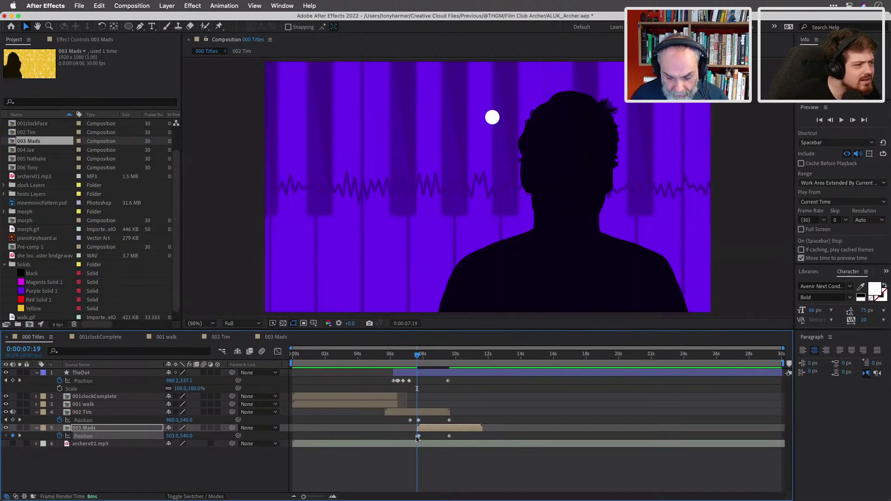
pyautogui.moveTo(417, 438); pyautogui.dragTo(419, 439)
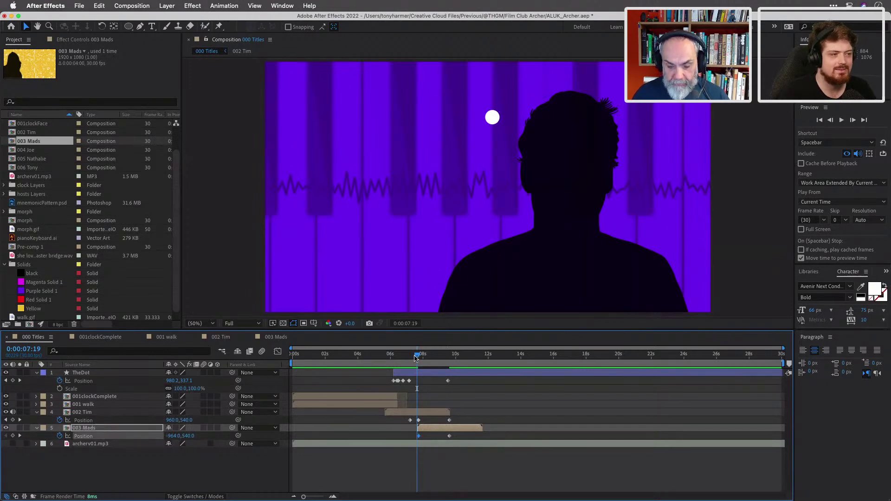
pyautogui.moveTo(417, 357); pyautogui.dragTo(450, 366)
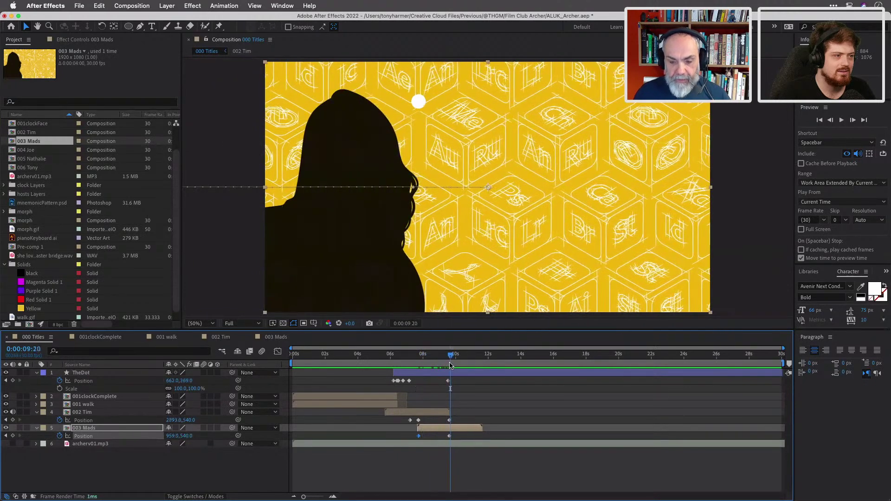
pyautogui.moveTo(452, 357); pyautogui.dragTo(437, 359)
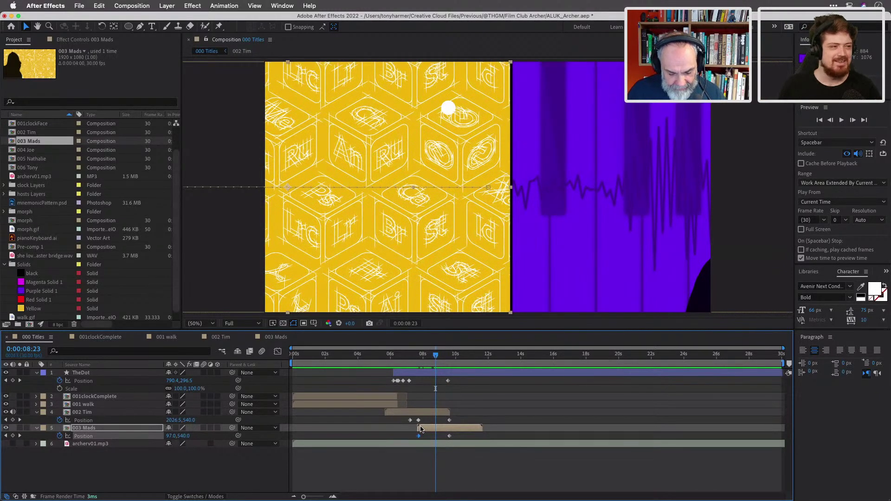
pyautogui.press('`')
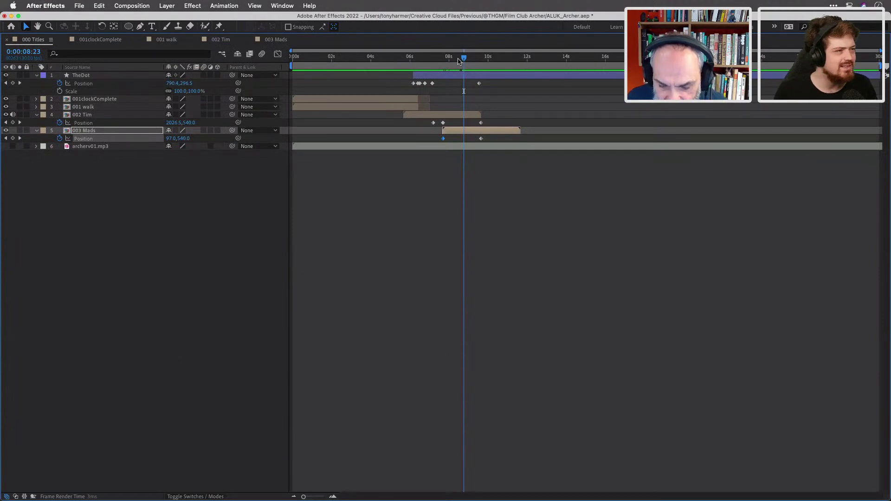
# Go to 003 Mads' first Position keyframe at 0:00:07:21.
pyautogui.moveTo(464, 61); pyautogui.dragTo(449, 60)
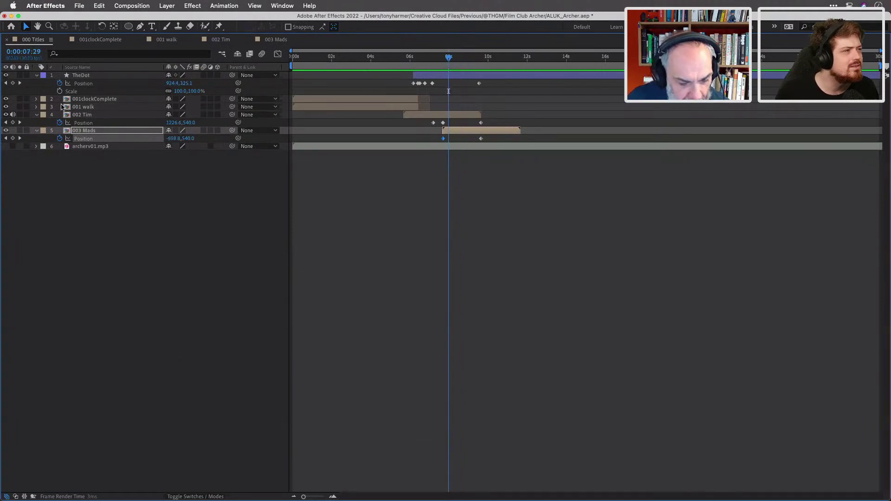
pyautogui.click(6, 137)
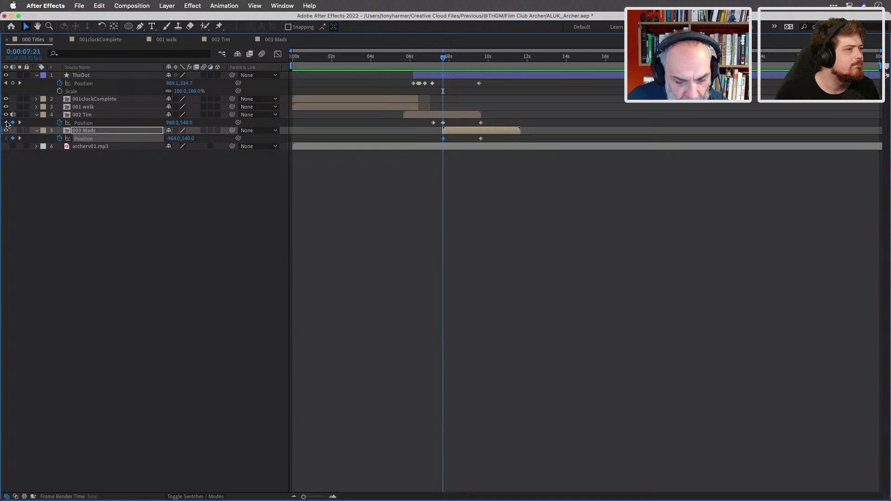
pyautogui.click(6, 122)
pyautogui.click(19, 122)
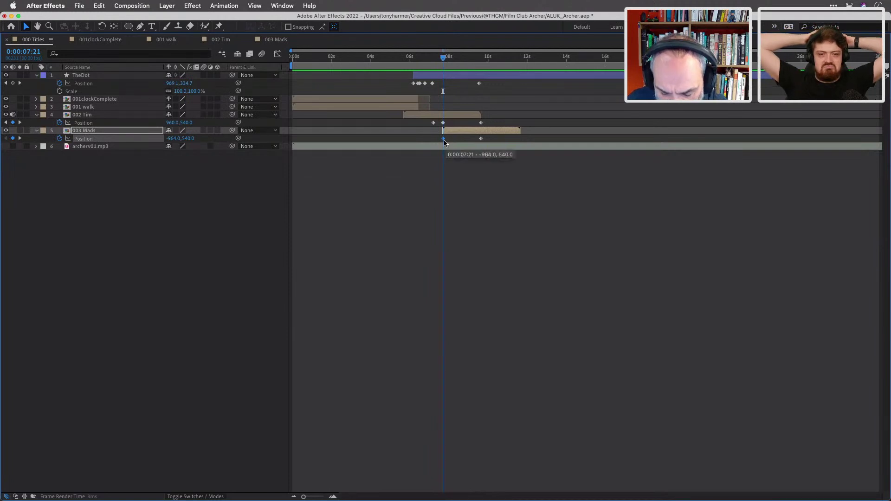
# Set 003 Mads Position X to -963 and restore the full workspace.
pyautogui.click(176, 139)
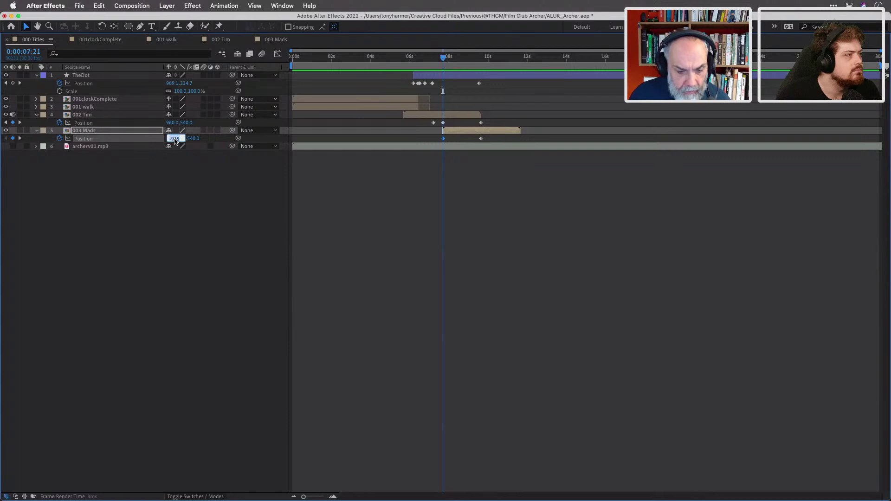
pyautogui.press('Up')
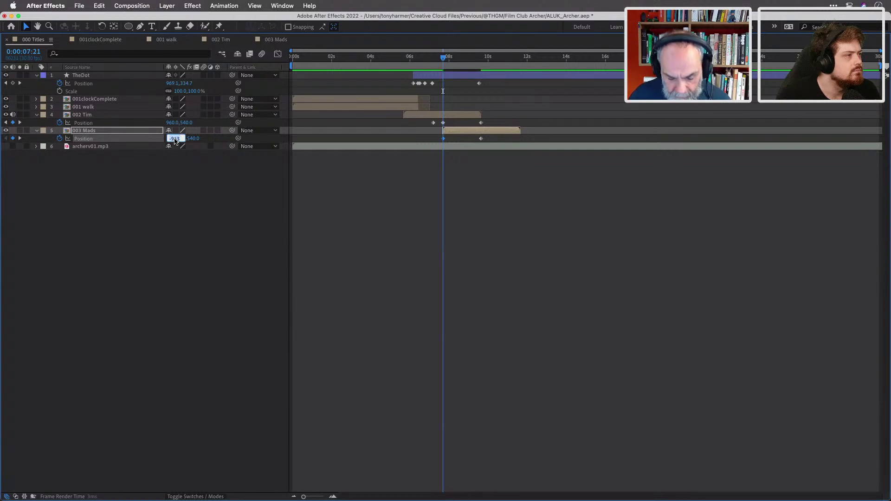
pyautogui.press('BackSpace')
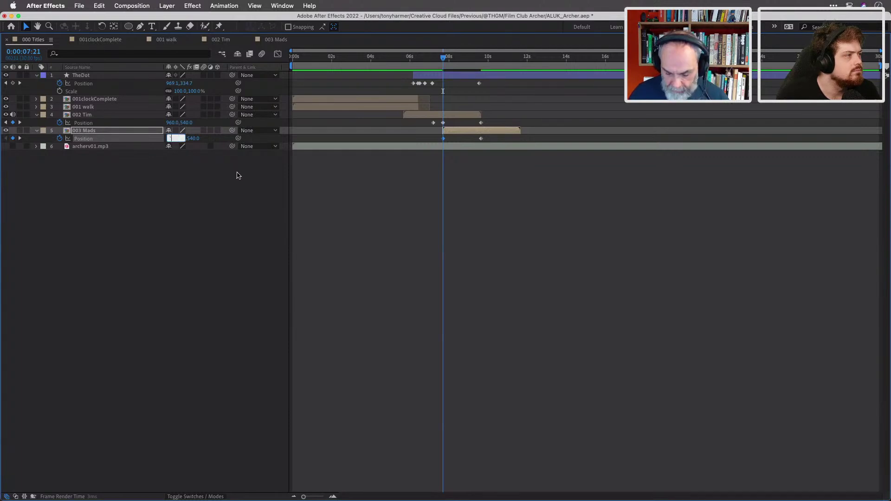
pyautogui.write('-963')
pyautogui.press('Return')
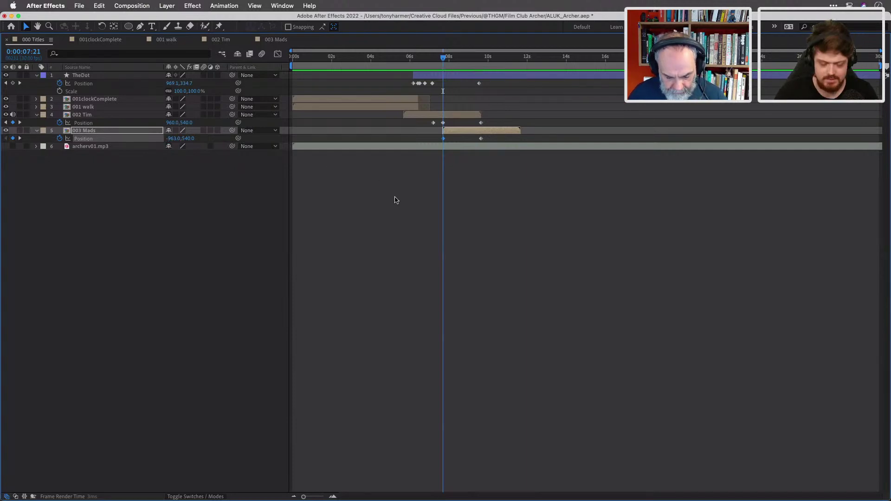
pyautogui.press('`')
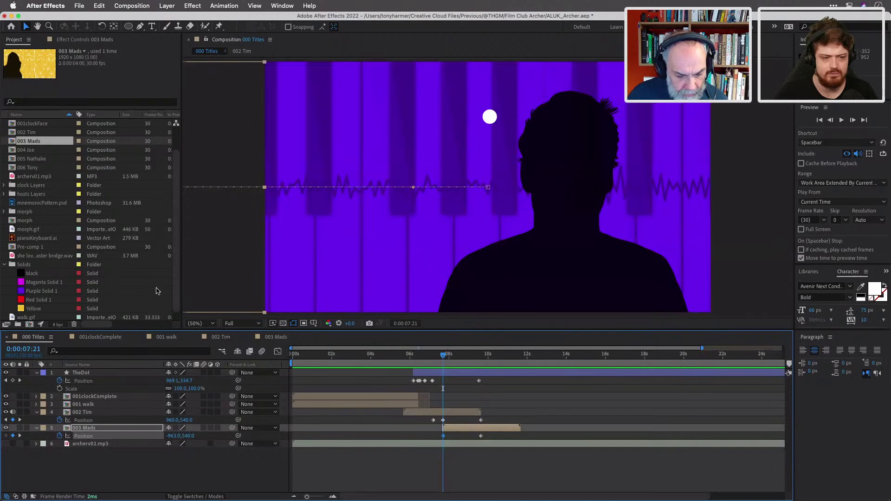
# Nudge 003 Mads' starting Position X to -965 and scrub to preview the yellow cube slide-in.
pyautogui.click(174, 436)
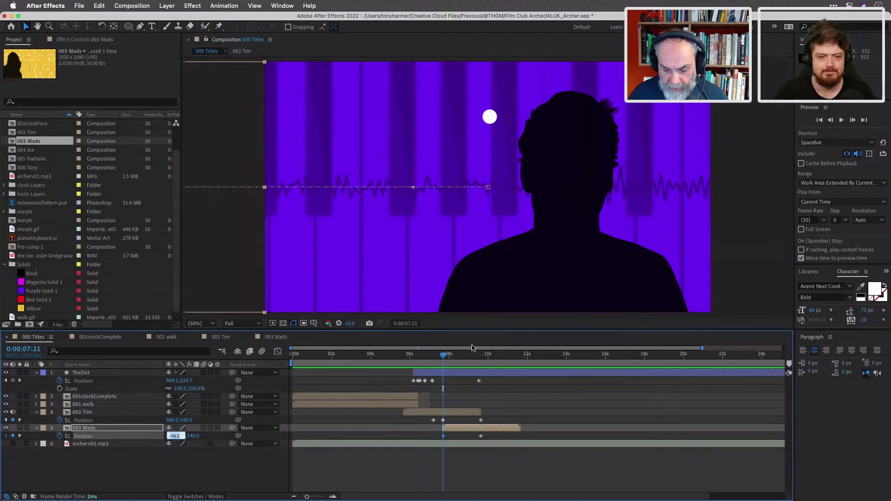
pyautogui.moveTo(445, 357)
pyautogui.mouseDown()
pyautogui.moveTo(472, 360)
pyautogui.moveTo(443, 358)
pyautogui.mouseUp()
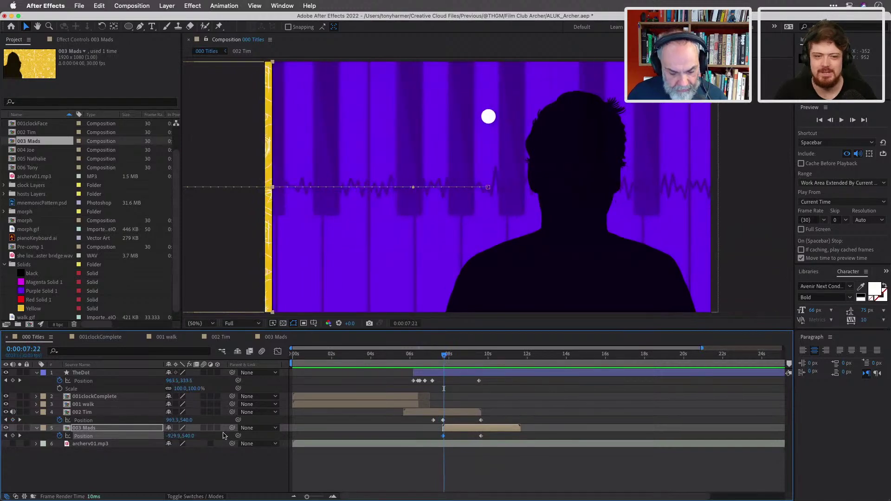
pyautogui.click(20, 436)
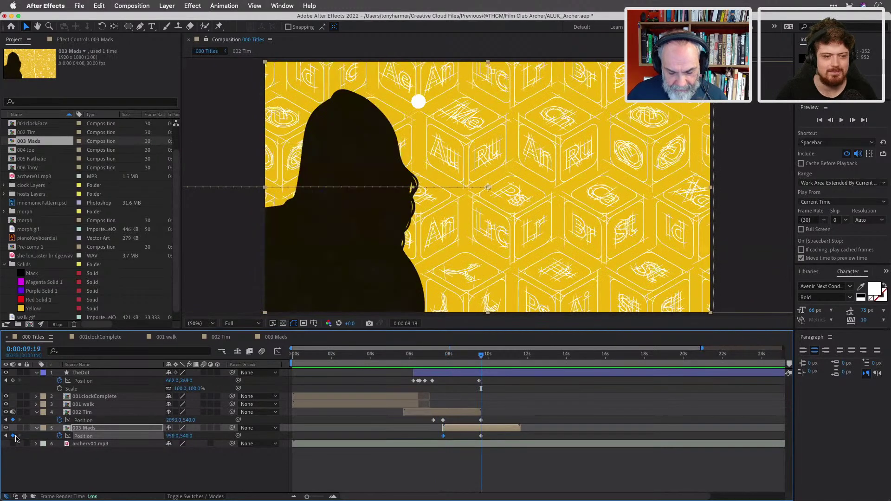
pyautogui.click(6, 436)
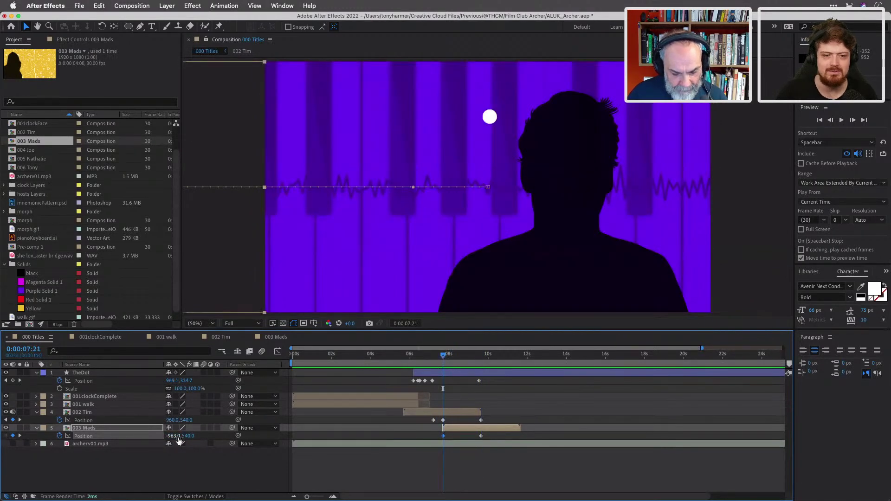
pyautogui.click(172, 436)
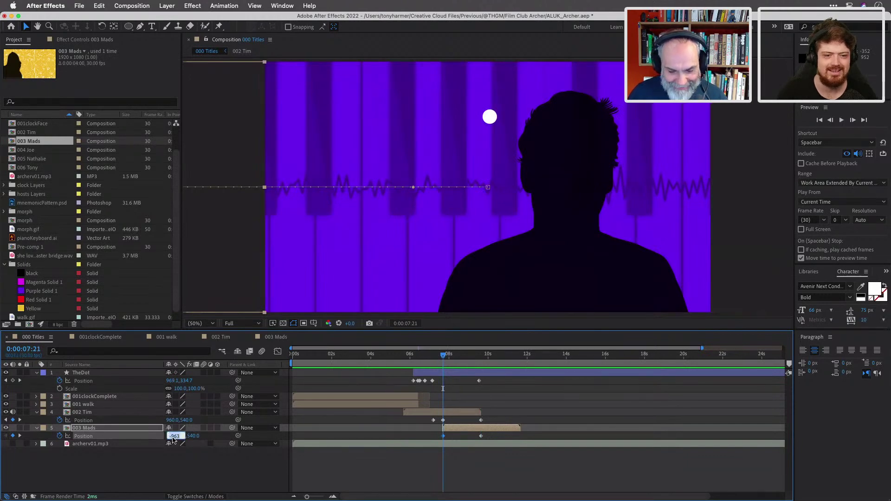
pyautogui.press('Down')
pyautogui.press('Down')
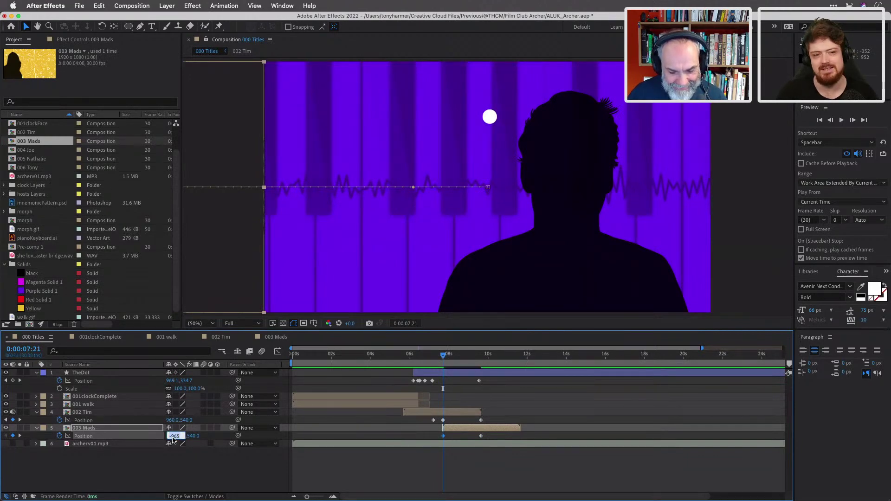
pyautogui.moveTo(445, 356); pyautogui.dragTo(483, 365)
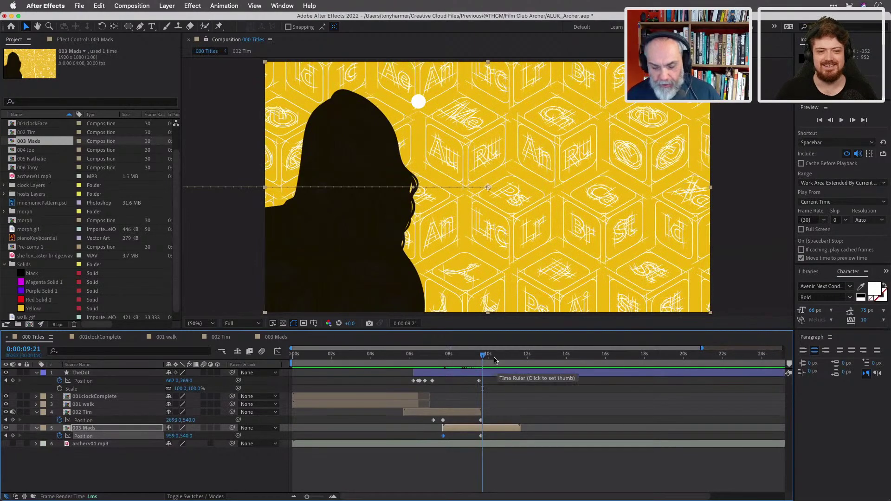
pyautogui.click(467, 356)
pyautogui.moveTo(467, 356)
pyautogui.mouseDown()
pyautogui.moveTo(453, 356)
pyautogui.moveTo(483, 363)
pyautogui.mouseUp()
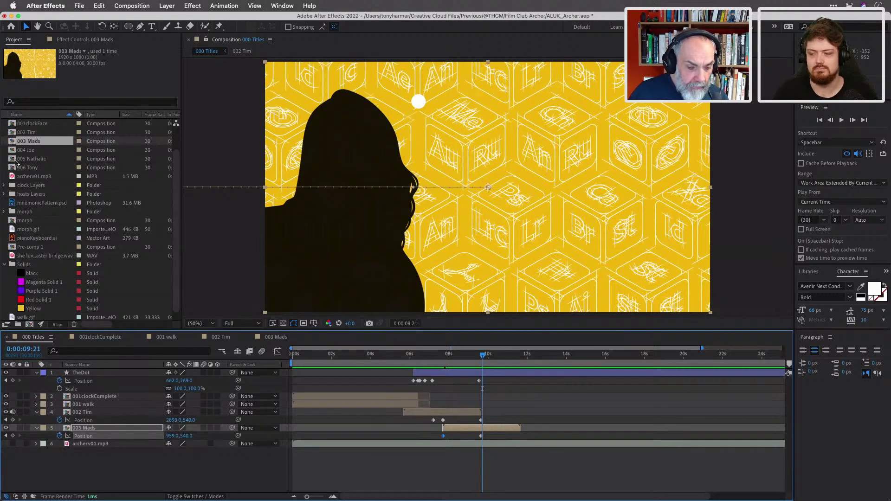
# Add dolphin/hosts.ai from the hosts Layers folder above 003 Mads.
pyautogui.doubleClick(10, 196)
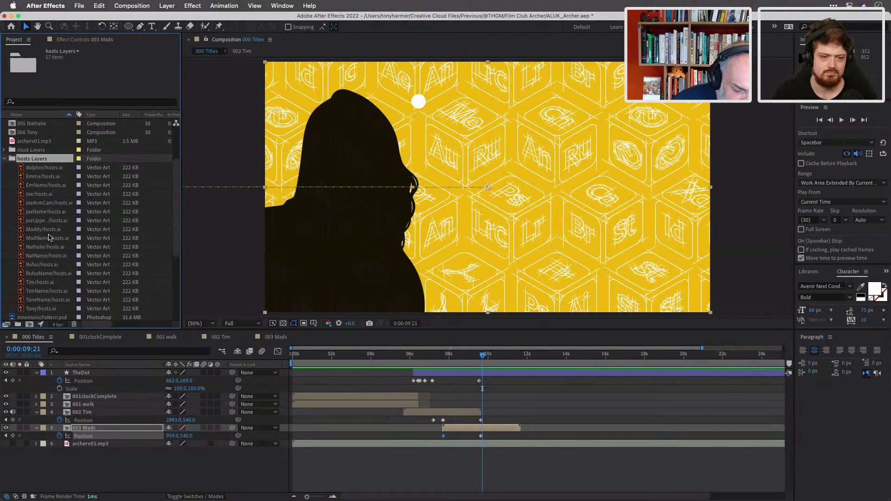
pyautogui.click(24, 169)
pyautogui.moveTo(68, 167); pyautogui.dragTo(113, 424)
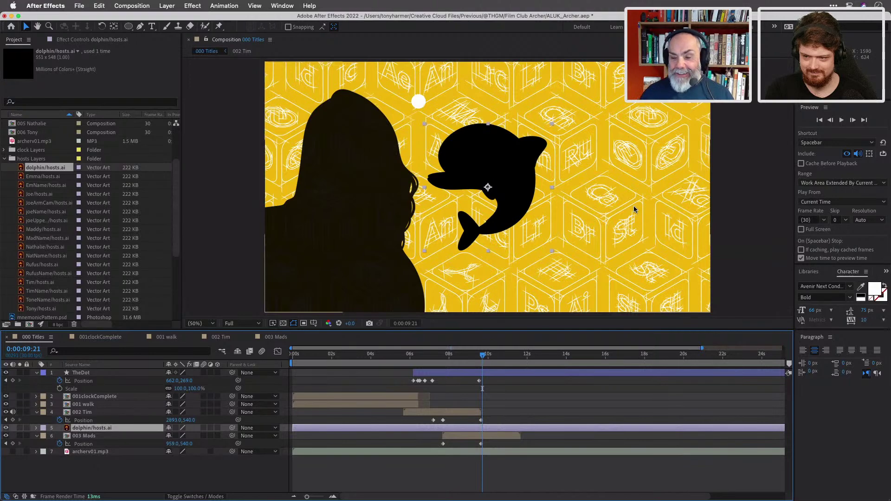
# Position the dolphin in the upper middle of the yellow cube panel.
pyautogui.scroll(-2, 634, 210)
pyautogui.scroll(4, 632, 205)
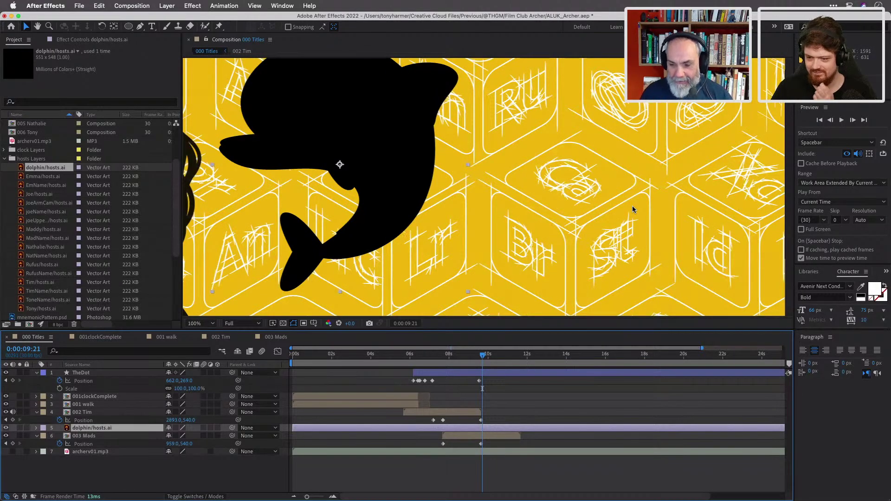
pyautogui.scroll(-4, 632, 205)
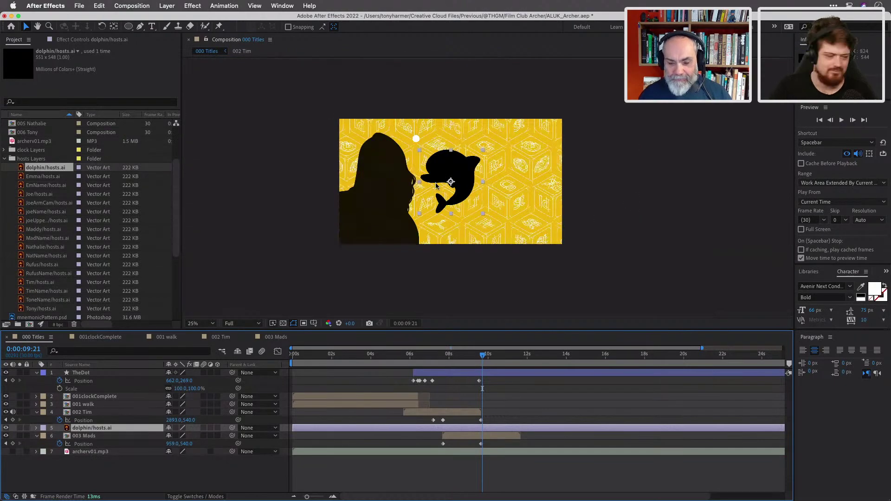
pyautogui.moveTo(464, 168); pyautogui.dragTo(532, 265)
pyautogui.press('super+z')
pyautogui.moveTo(483, 357); pyautogui.dragTo(468, 367)
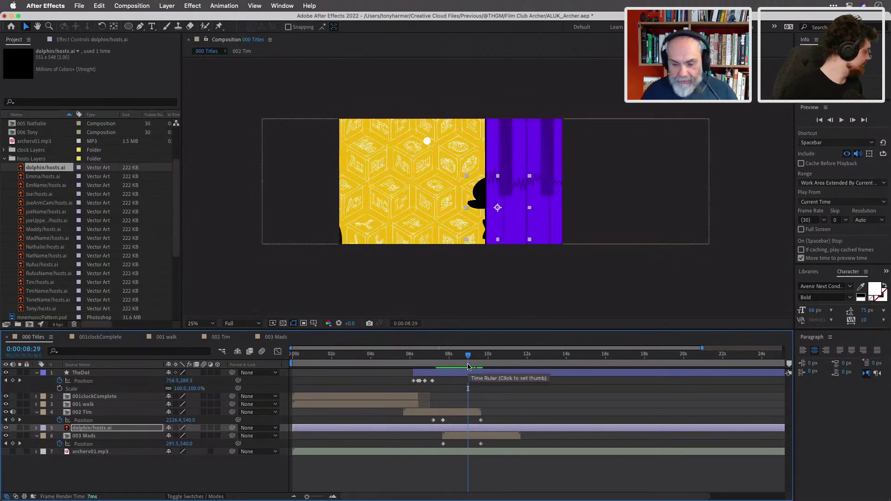
pyautogui.moveTo(484, 195); pyautogui.dragTo(450, 156)
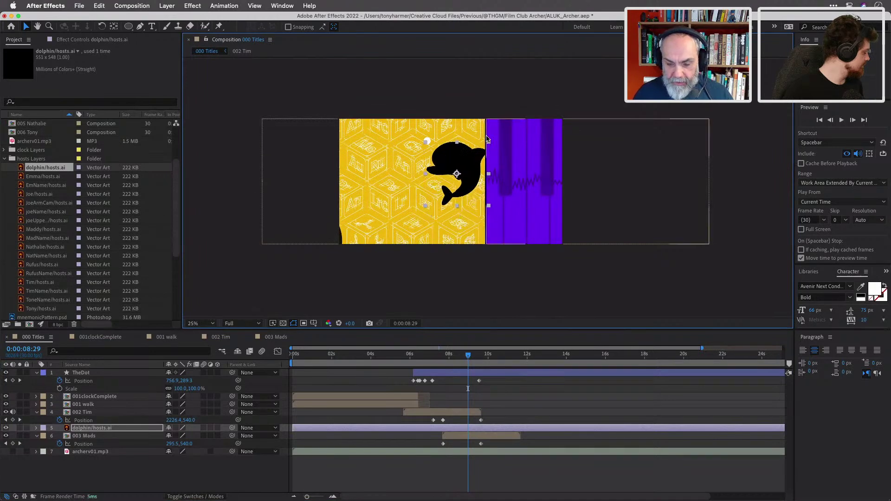
# Keyframe the dolphin's Rotation, tilting it about 46° at 0:00:08:29.
pyautogui.press('r')
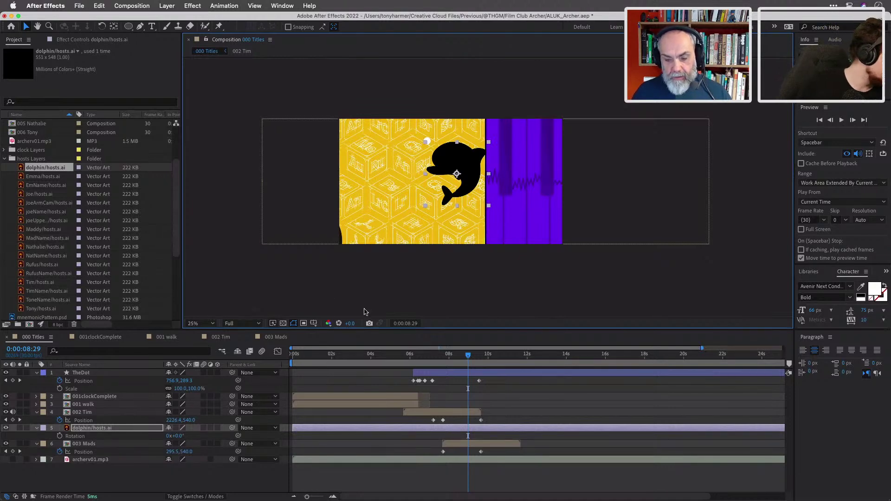
pyautogui.click(61, 437)
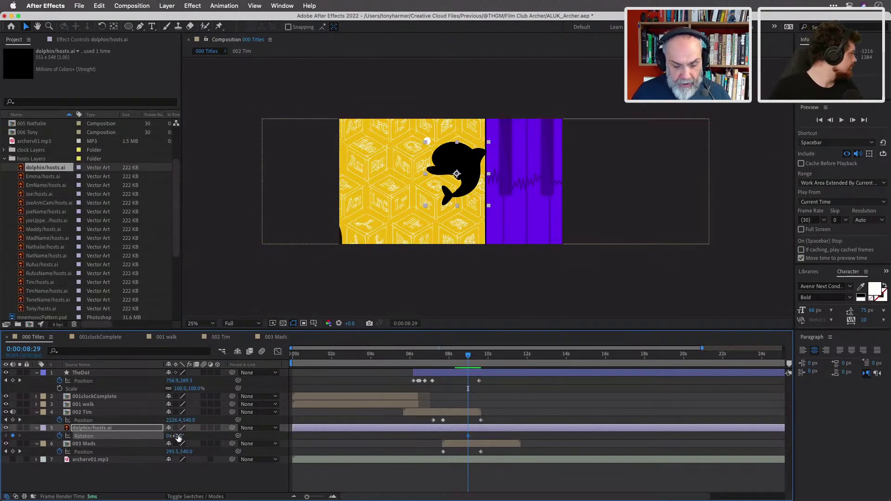
pyautogui.moveTo(178, 435); pyautogui.dragTo(218, 451)
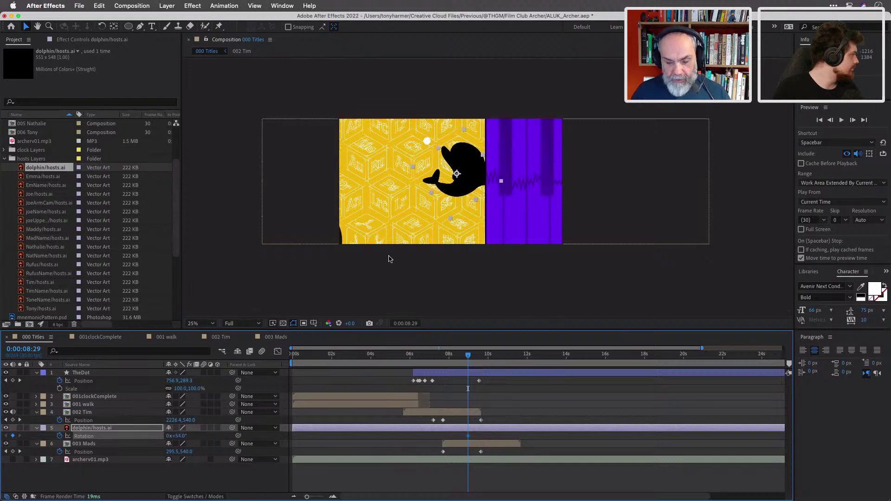
pyautogui.moveTo(465, 163); pyautogui.dragTo(444, 160)
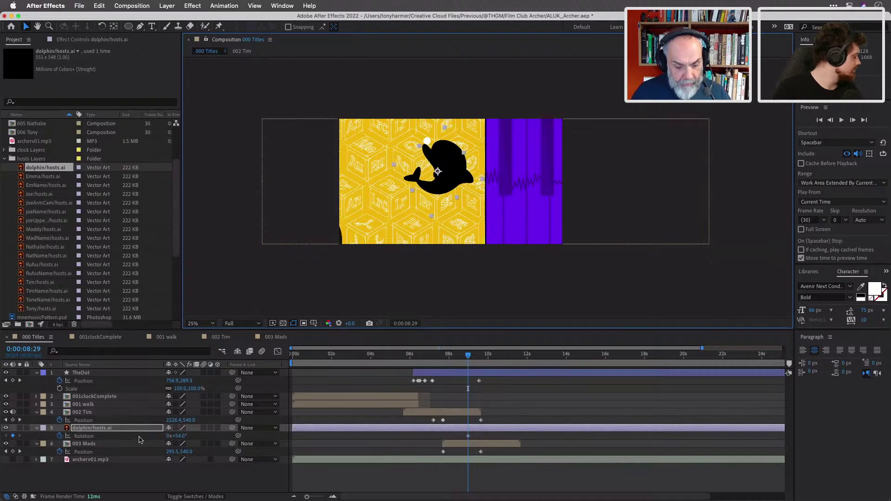
pyautogui.click(177, 439)
pyautogui.moveTo(176, 437); pyautogui.dragTo(173, 436)
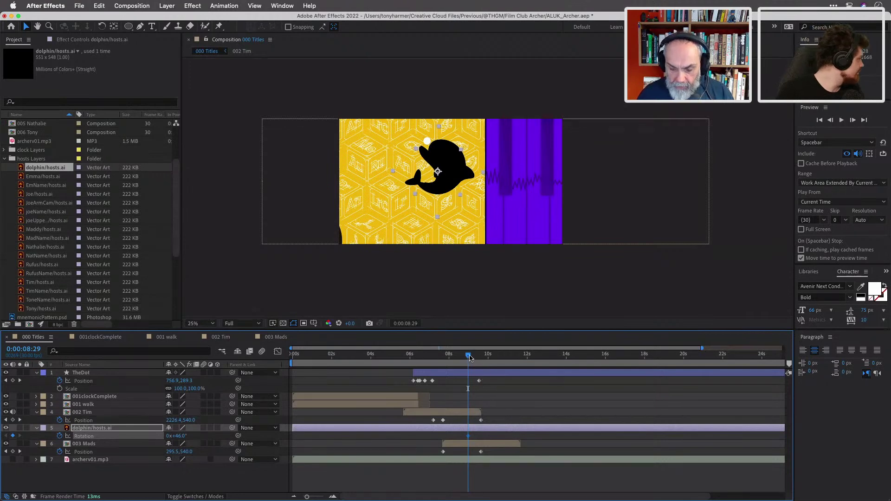
# Rotate the dolphin further at the later frame, then return to 0:00:08:29.
pyautogui.moveTo(467, 356); pyautogui.dragTo(471, 356)
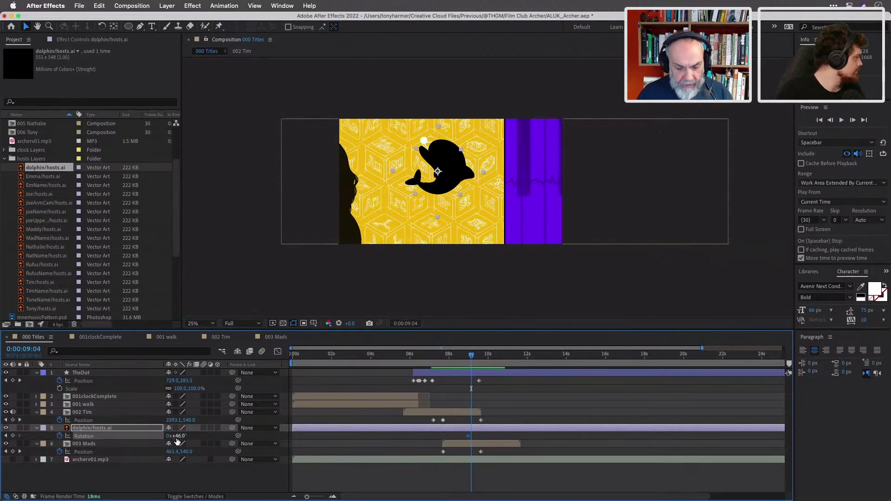
pyautogui.moveTo(179, 436); pyautogui.dragTo(180, 437)
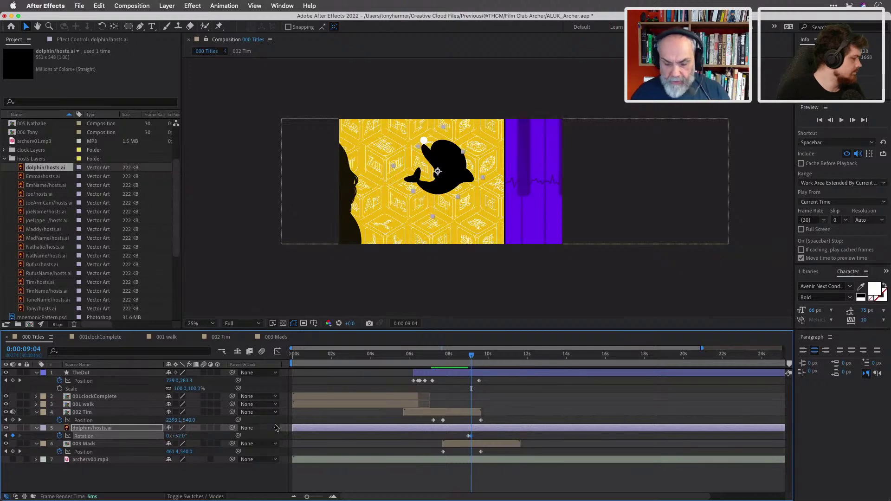
pyautogui.moveTo(473, 356); pyautogui.dragTo(473, 358)
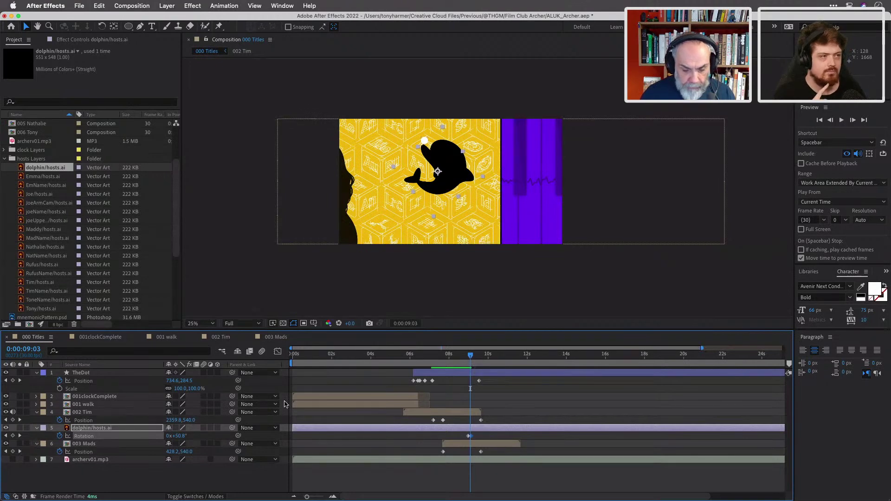
pyautogui.moveTo(471, 356); pyautogui.dragTo(469, 357)
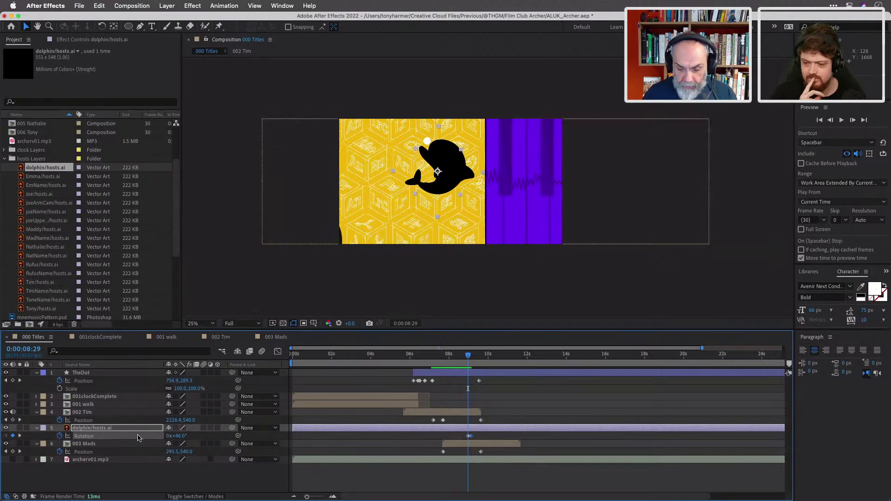
# Set a dolphin Position keyframe at 0:00:09:04.
pyautogui.press('p')
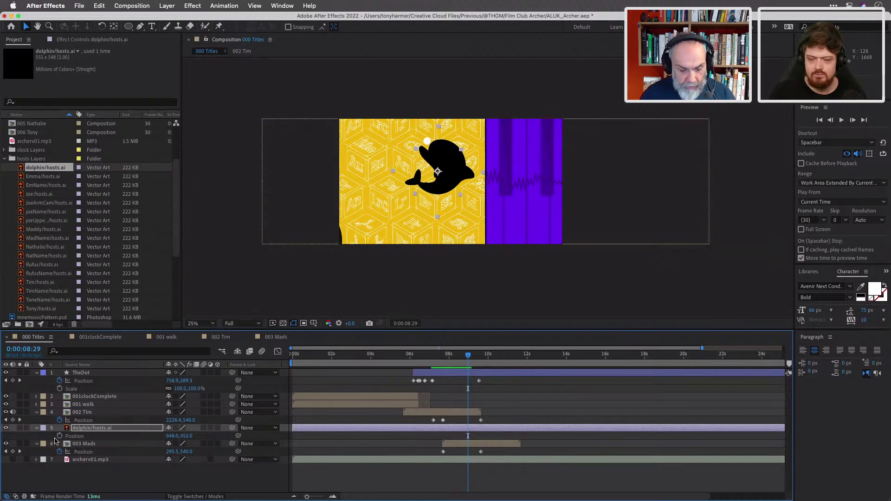
pyautogui.click(60, 437)
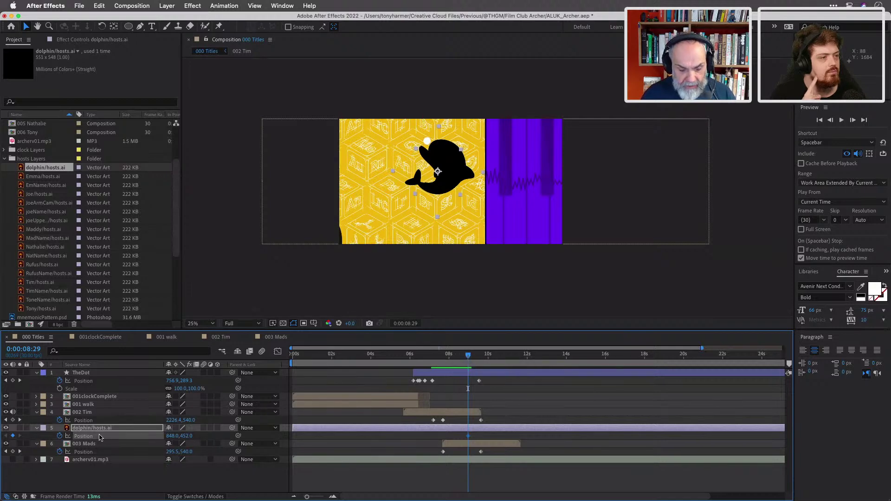
pyautogui.click(111, 428)
pyautogui.press('u')
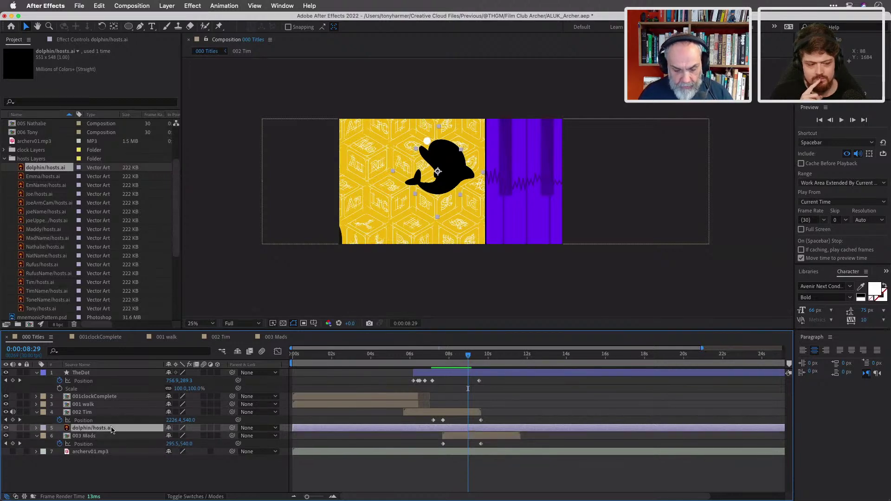
pyautogui.press('u')
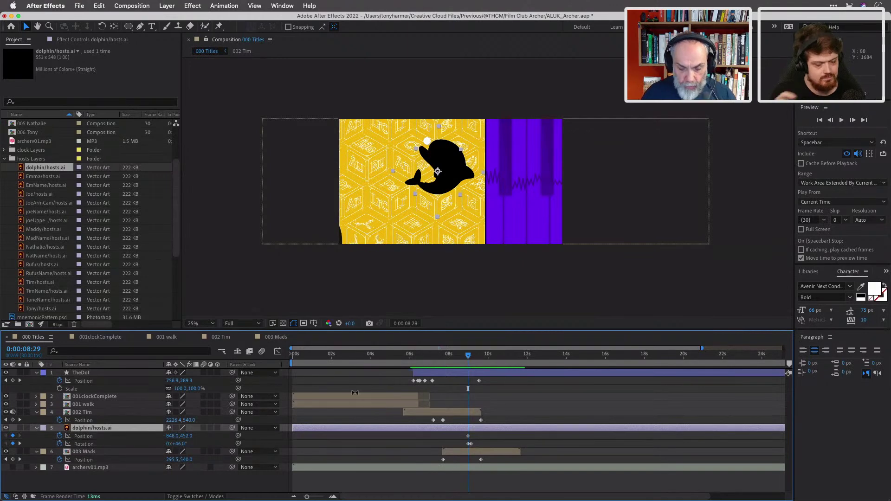
pyautogui.click(20, 444)
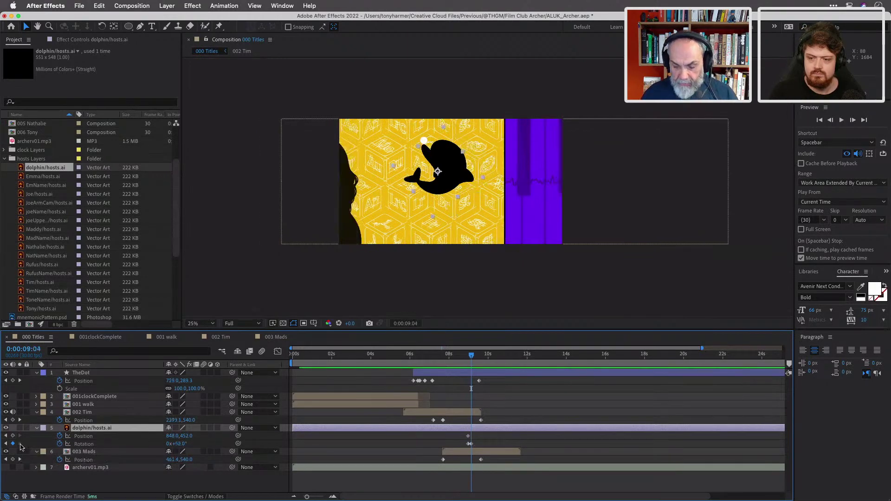
pyautogui.click(468, 438)
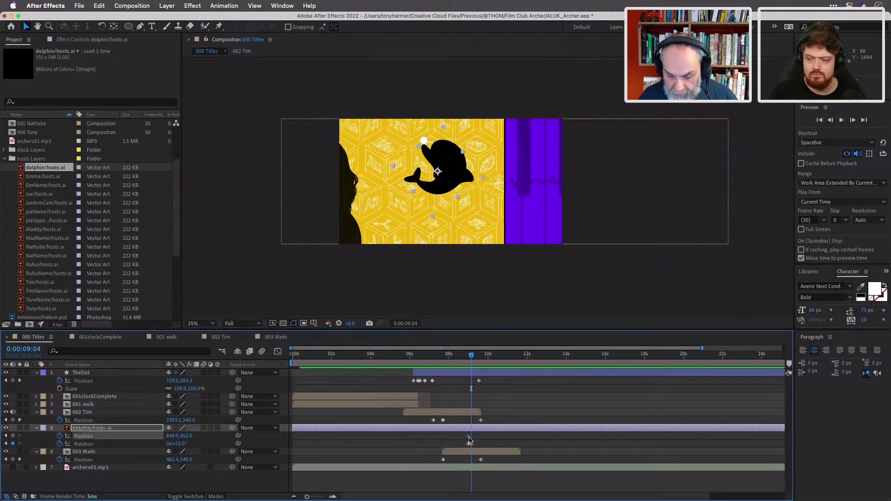
pyautogui.click(60, 437)
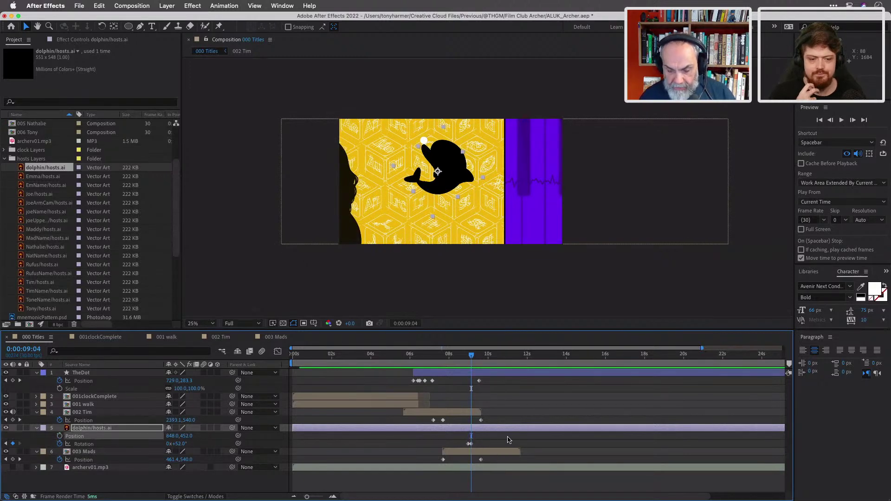
pyautogui.click(60, 437)
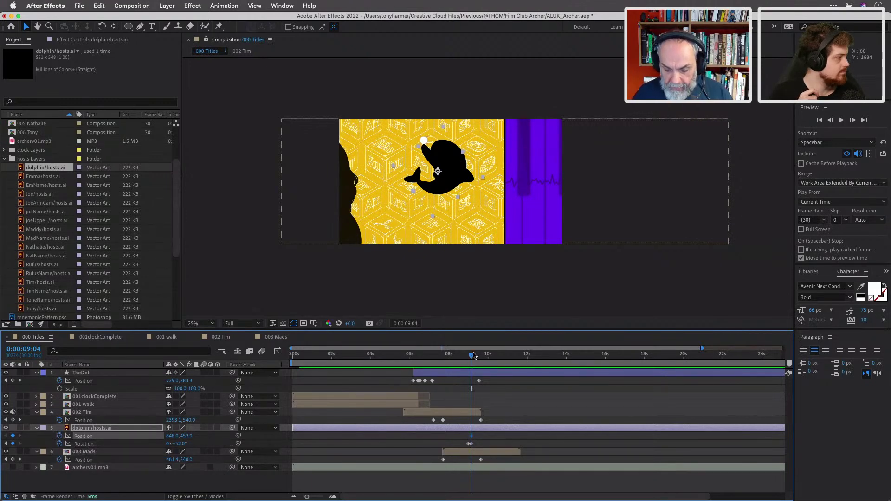
# Start the dolphin below the frame at 0:00:08:20 and curve its motion path.
pyautogui.moveTo(472, 359); pyautogui.dragTo(463, 358)
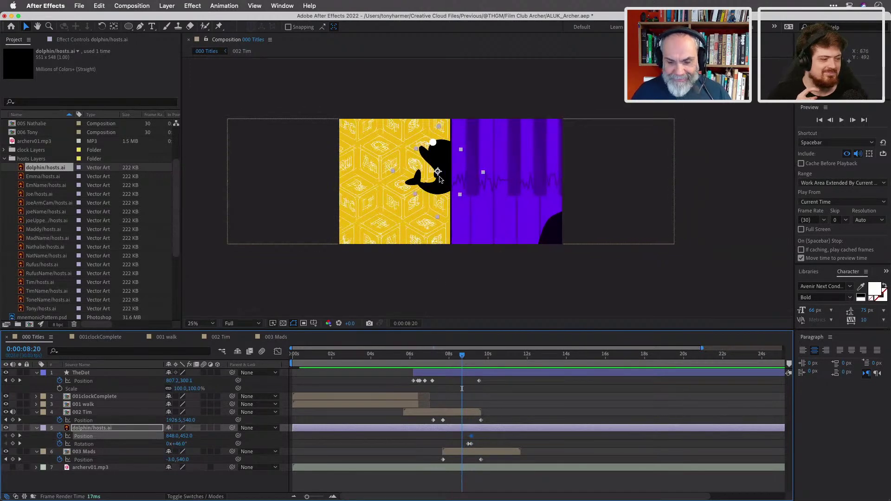
pyautogui.moveTo(444, 160); pyautogui.dragTo(385, 273)
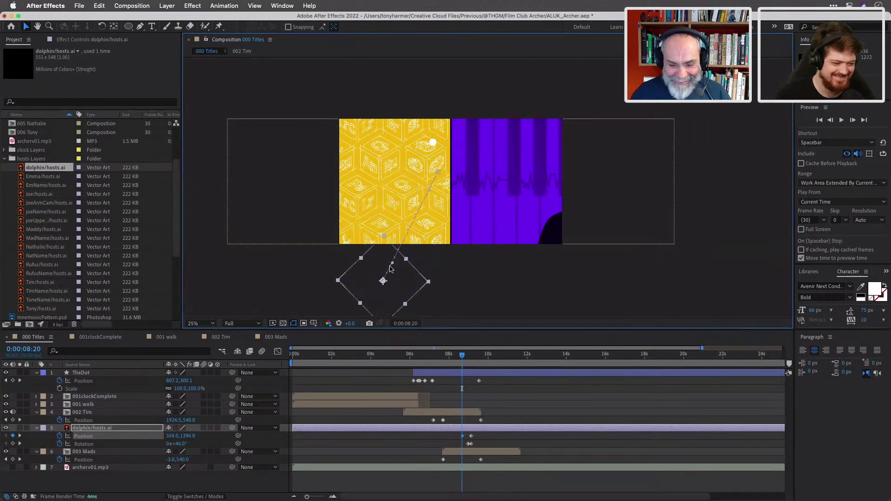
pyautogui.moveTo(428, 191); pyautogui.dragTo(399, 189)
pyautogui.moveTo(466, 360)
pyautogui.mouseDown()
pyautogui.moveTo(475, 357)
pyautogui.moveTo(463, 358)
pyautogui.mouseUp()
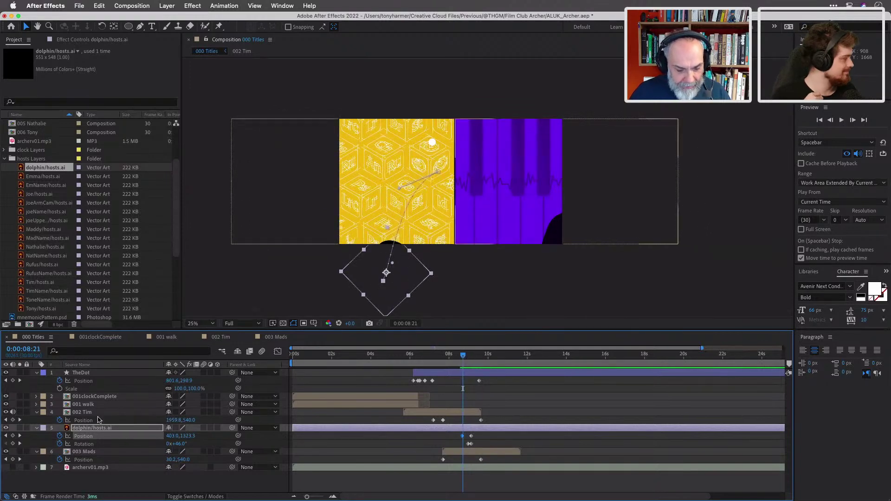
# Reduce the dolphin's starting tilt to 8° and preview its rise.
pyautogui.moveTo(177, 443); pyautogui.dragTo(243, 486)
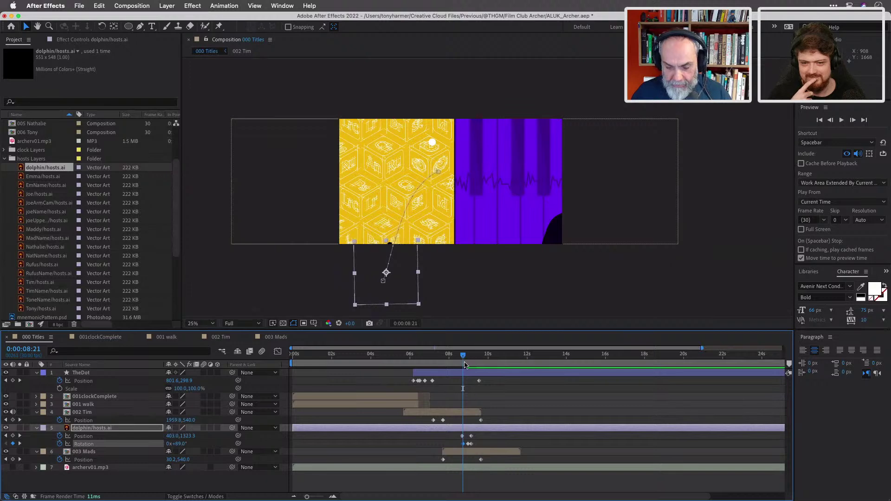
pyautogui.moveTo(463, 356); pyautogui.dragTo(473, 358)
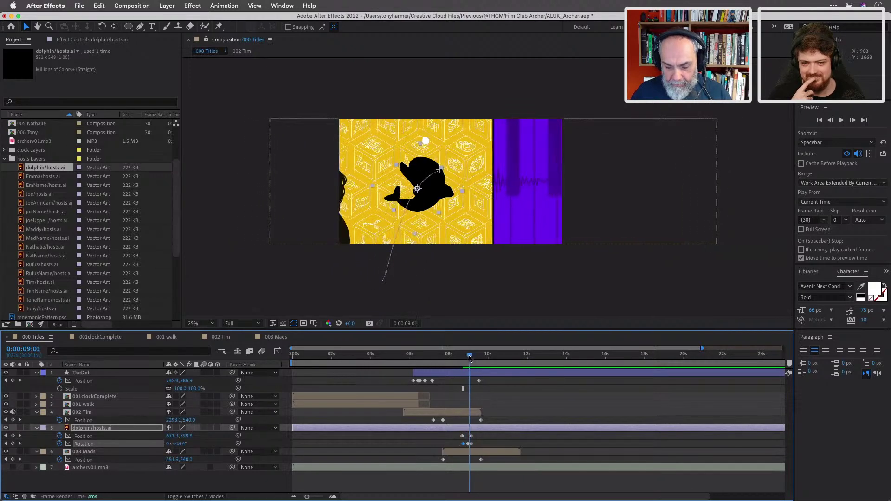
pyautogui.moveTo(473, 356); pyautogui.dragTo(472, 356)
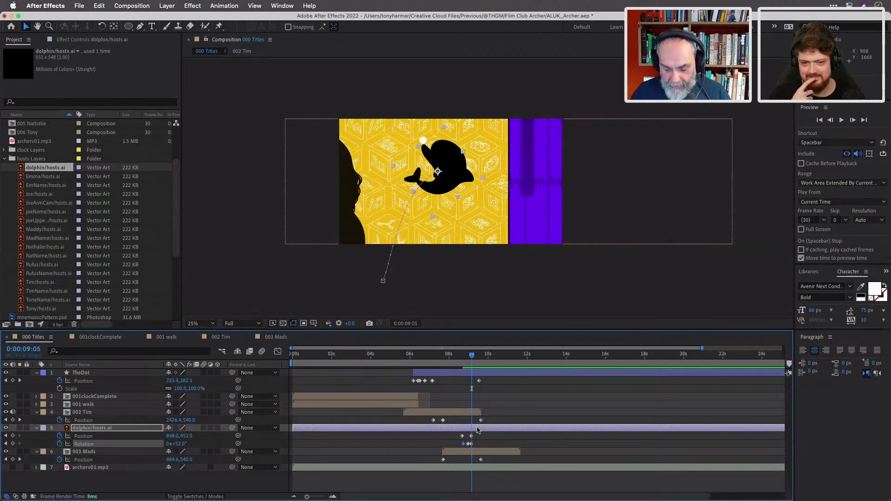
# At 0:00:09:14, rotate the dolphin and drop it back below the frame.
pyautogui.click(477, 357)
pyautogui.moveTo(477, 358); pyautogui.dragTo(477, 359)
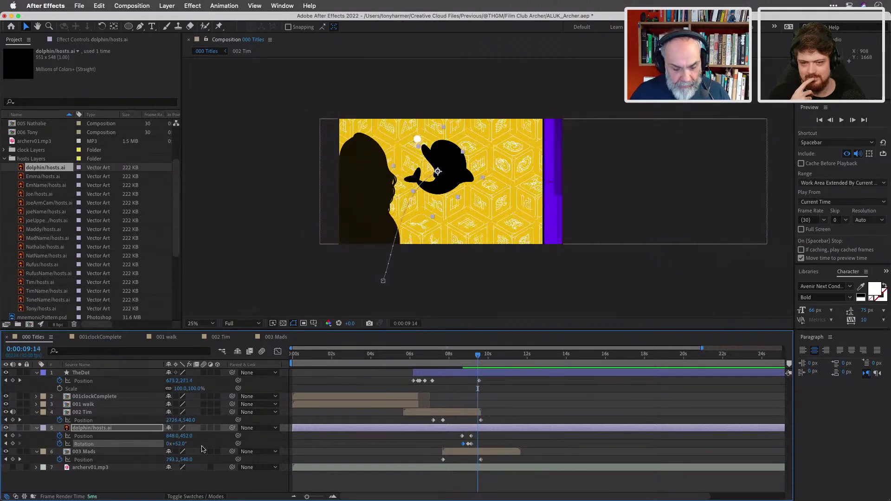
pyautogui.moveTo(181, 444); pyautogui.dragTo(143, 436)
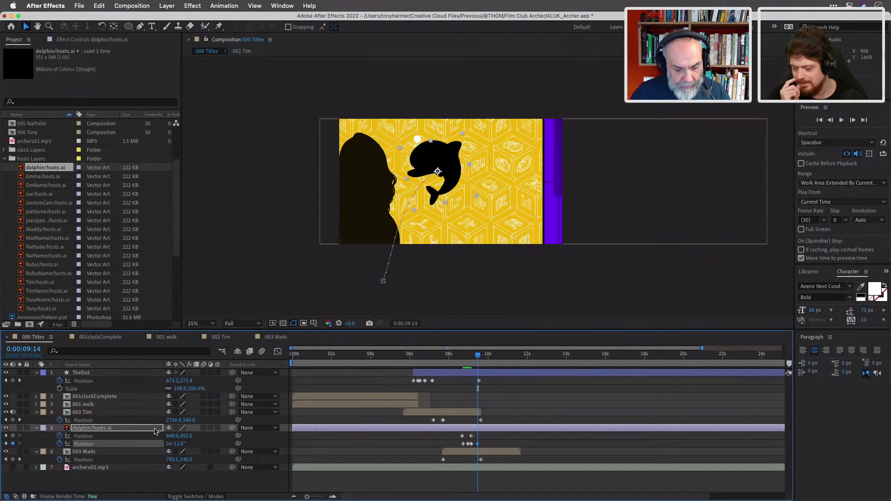
pyautogui.moveTo(433, 156); pyautogui.dragTo(470, 274)
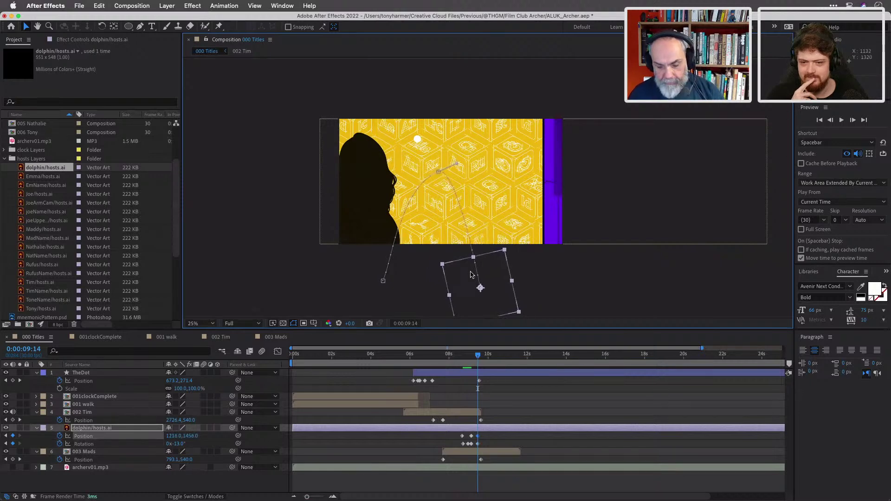
# Move TheDot's final Position keyframe (662,269) earlier to about 0:00:09:05.
pyautogui.moveTo(480, 355)
pyautogui.mouseDown()
pyautogui.moveTo(459, 358)
pyautogui.moveTo(473, 357)
pyautogui.mouseUp()
pyautogui.moveTo(471, 356); pyautogui.dragTo(473, 355)
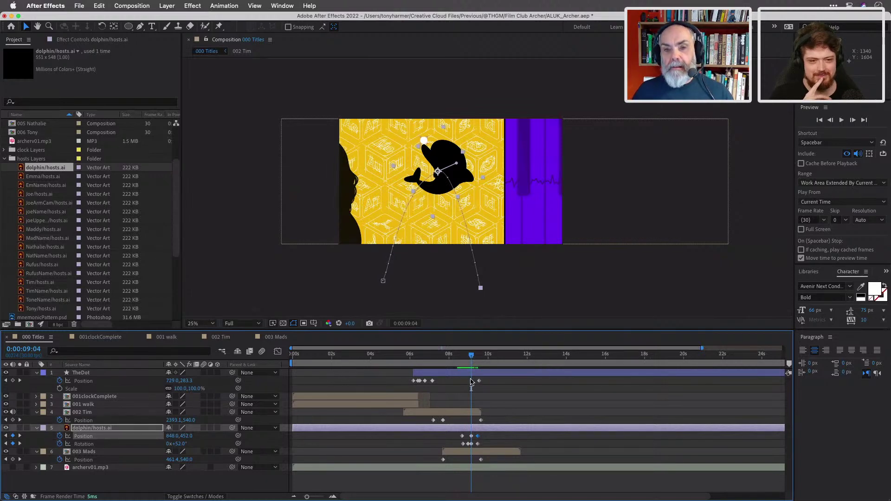
pyautogui.moveTo(479, 381); pyautogui.dragTo(474, 384)
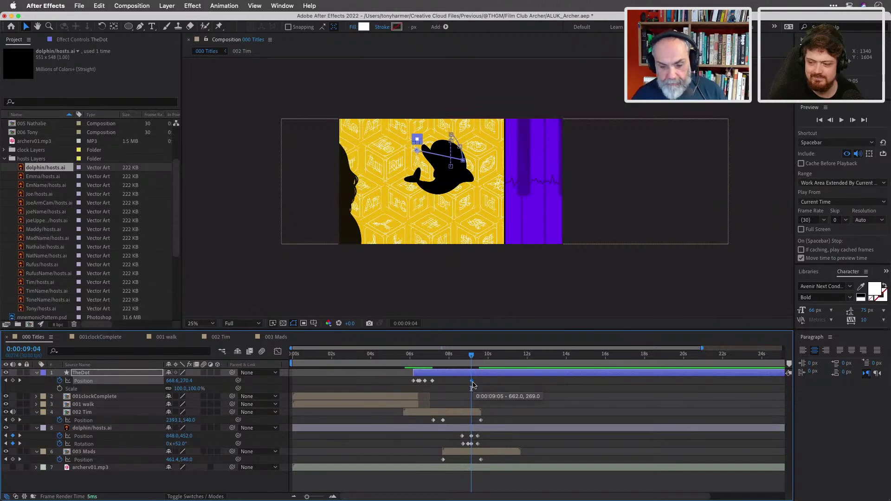
# Drag TheDot further left at 0:00:10:26 to add a new Position keyframe.
pyautogui.moveTo(473, 384); pyautogui.dragTo(472, 383)
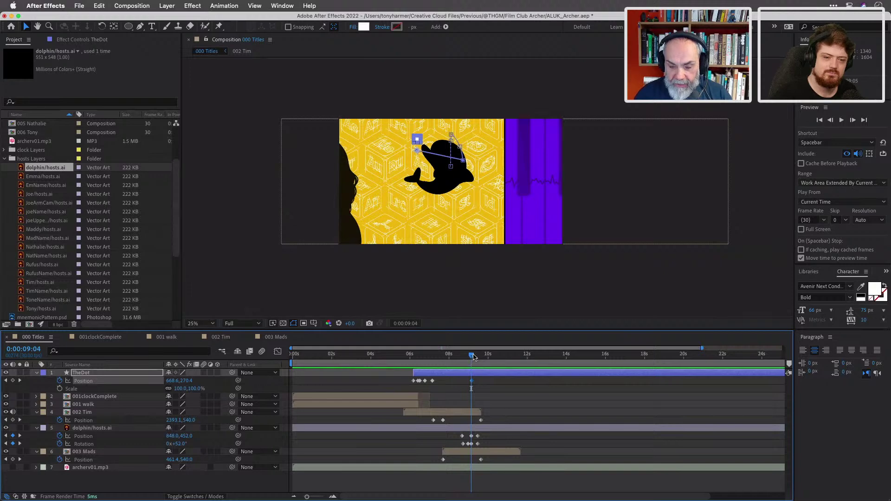
pyautogui.press('pagedown')
pyautogui.press('pagedown')
pyautogui.press('pagedown')
pyautogui.press('pagedown')
pyautogui.press('pagedown')
pyautogui.press('pagedown')
pyautogui.press('space')
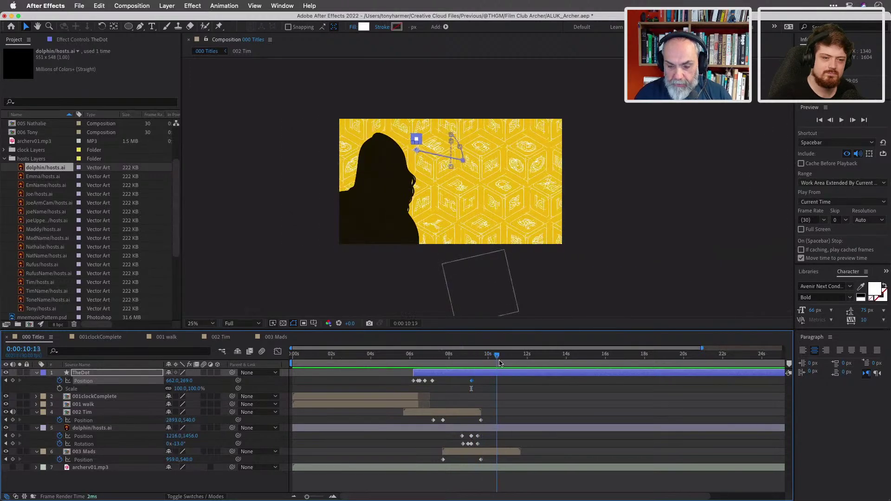
pyautogui.press('space')
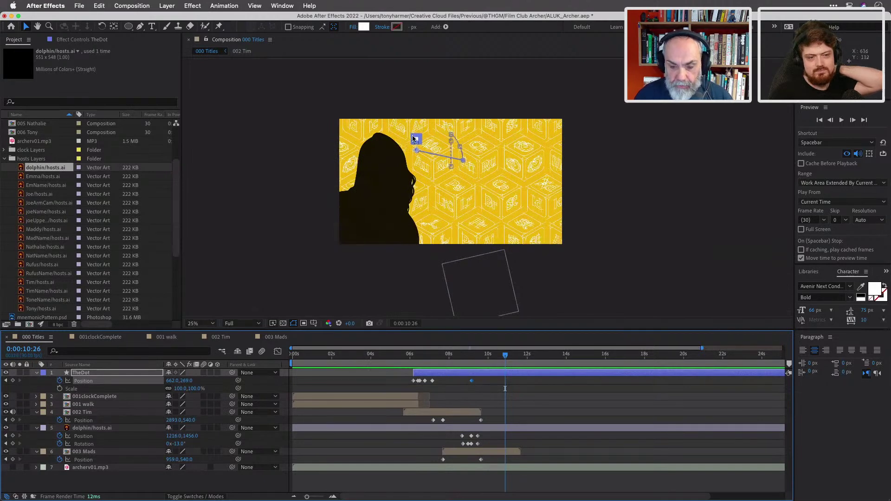
pyautogui.moveTo(416, 141); pyautogui.dragTo(360, 131)
pyautogui.click(506, 356)
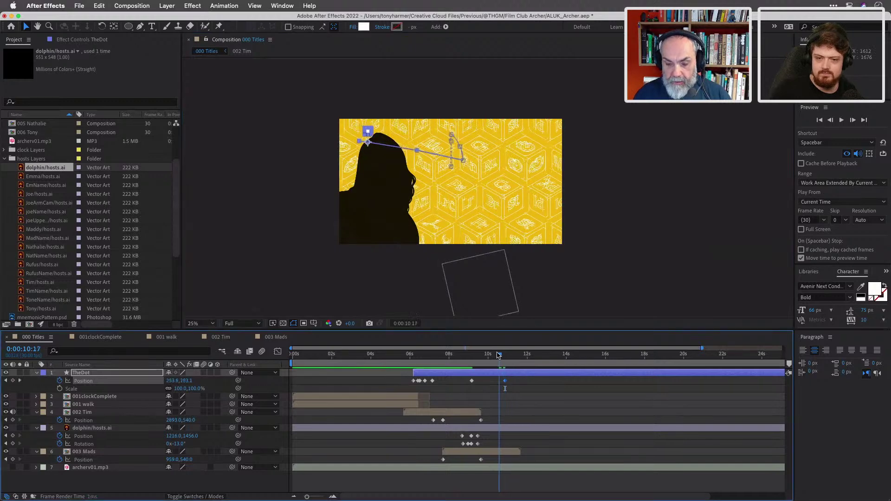
pyautogui.moveTo(505, 356); pyautogui.dragTo(472, 350)
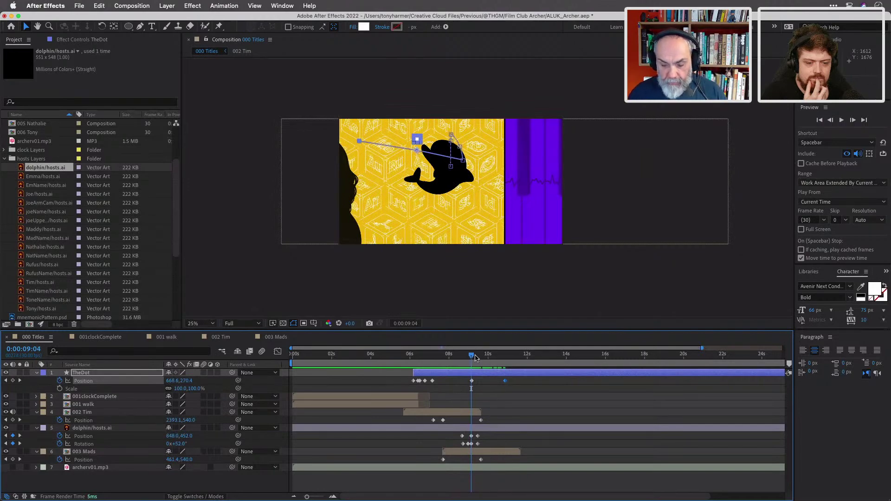
# Play back from 0:00:05:17 to review the purple wipe and dolphin section.
pyautogui.moveTo(471, 356); pyautogui.dragTo(402, 357)
pyautogui.press('space')
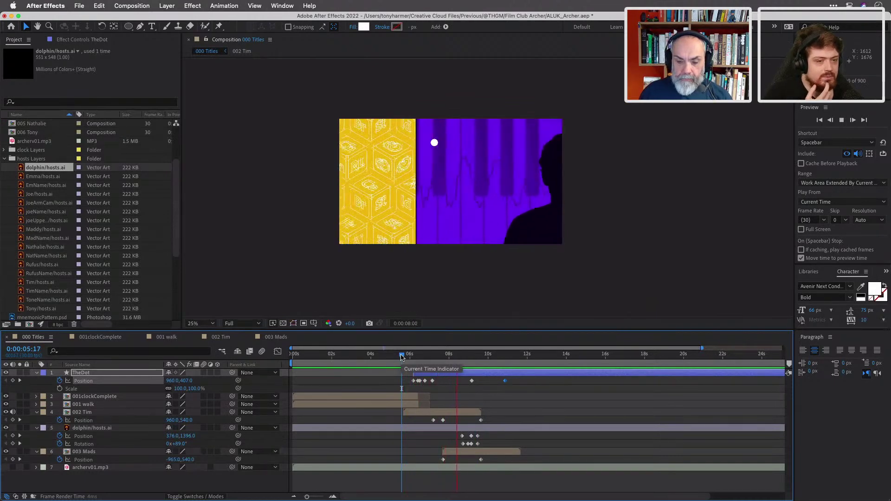
pyautogui.press('space')
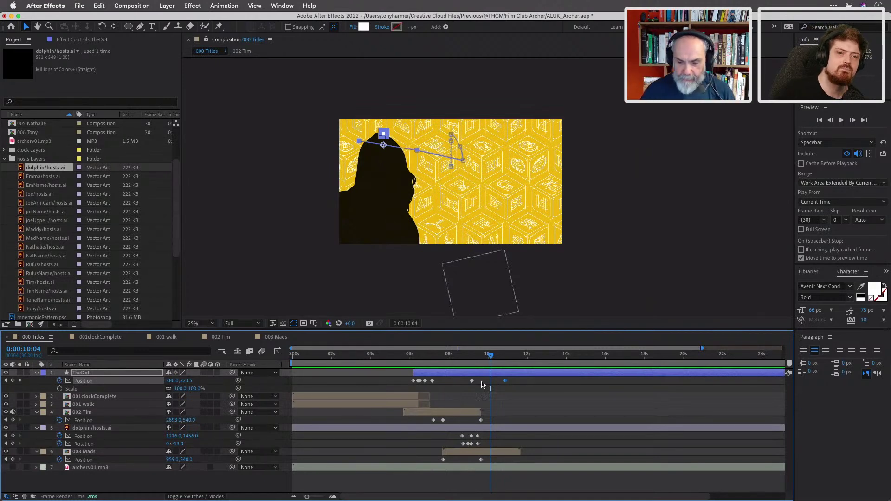
pyautogui.moveTo(492, 359); pyautogui.dragTo(434, 360)
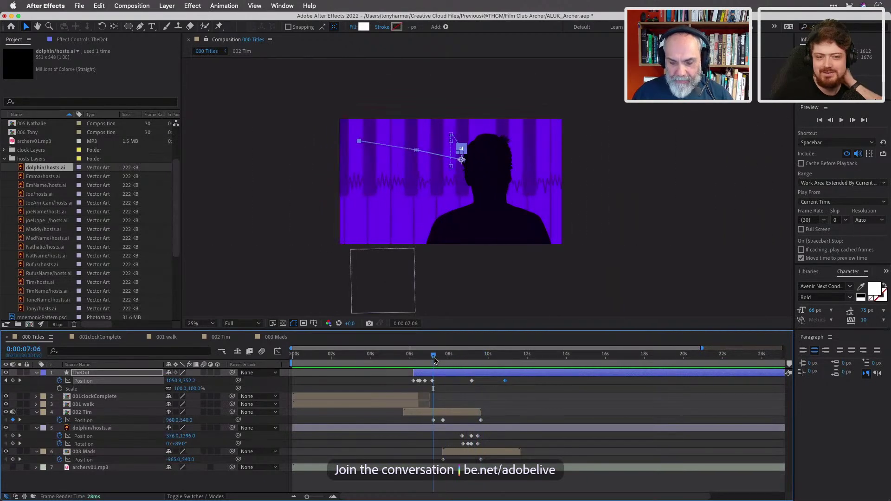
pyautogui.press('space')
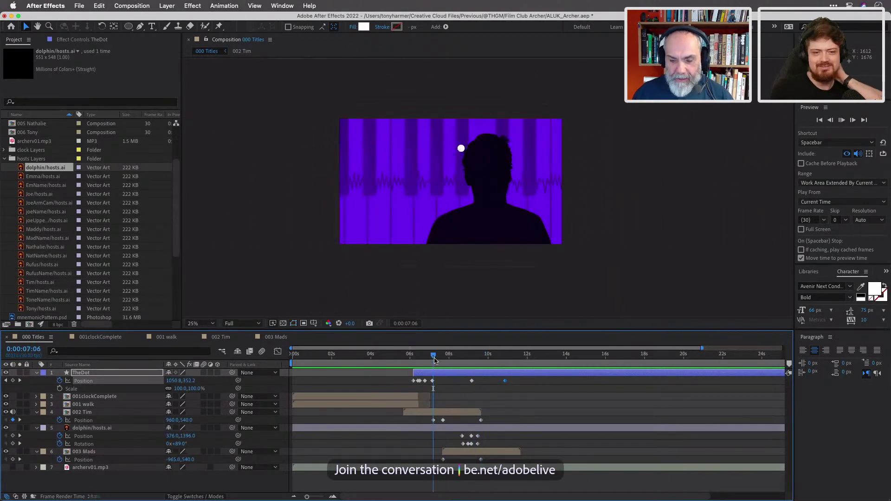
pyautogui.press('space')
pyautogui.press('space')
pyautogui.press('space')
# Check TheDot's keyframe near 0:00:06:24 and replay from 0:00:05:15.
pyautogui.moveTo(481, 358); pyautogui.dragTo(427, 360)
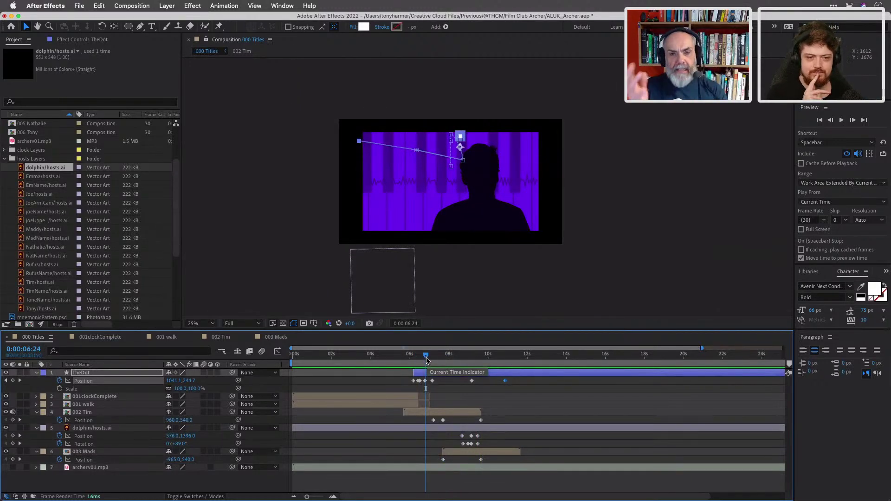
pyautogui.click(433, 381)
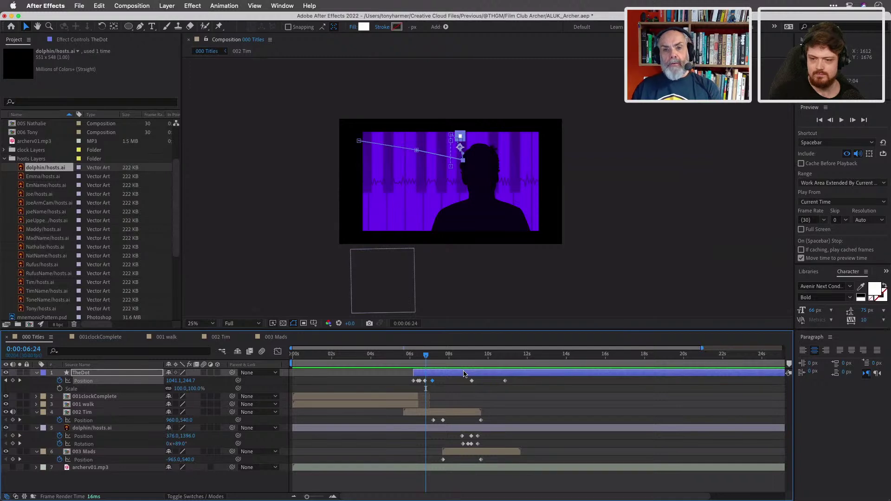
pyautogui.click(413, 355)
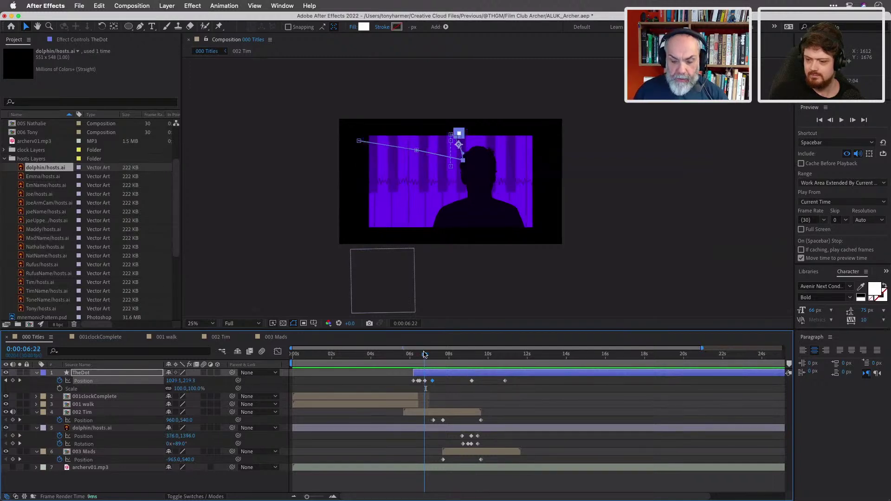
pyautogui.moveTo(412, 354); pyautogui.dragTo(401, 354)
pyautogui.press('space')
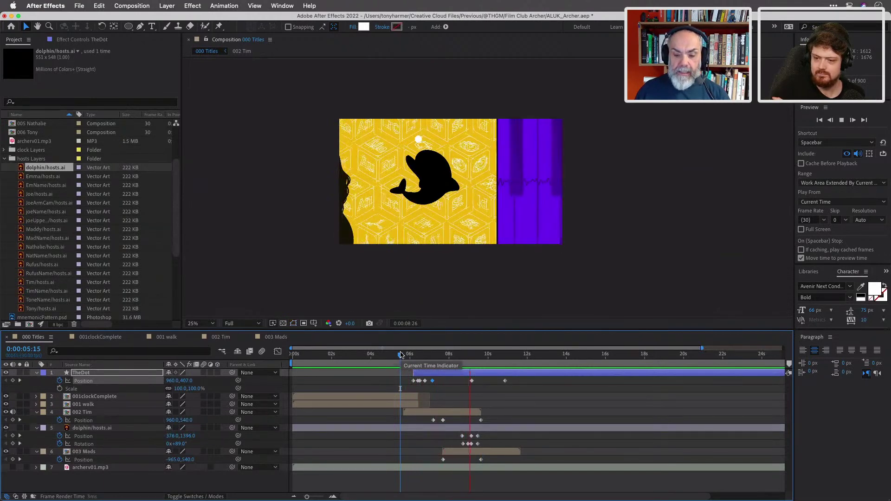
pyautogui.press('space')
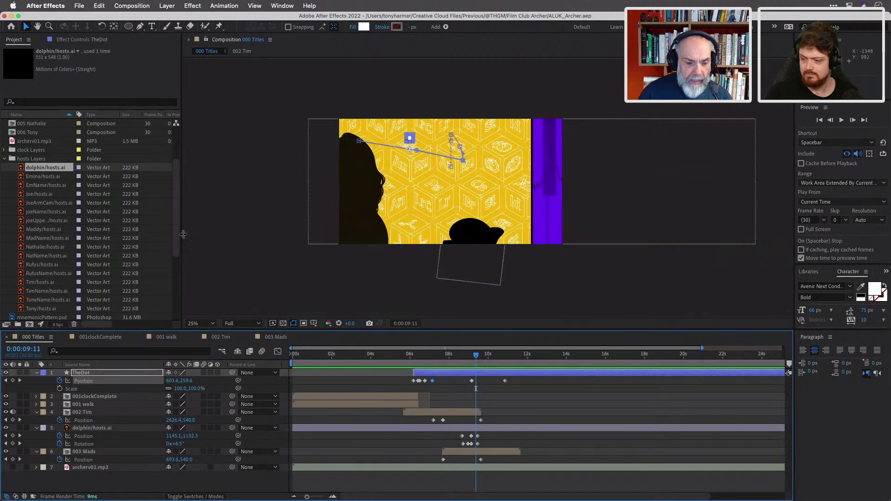
pyautogui.scroll(3, 43, 172)
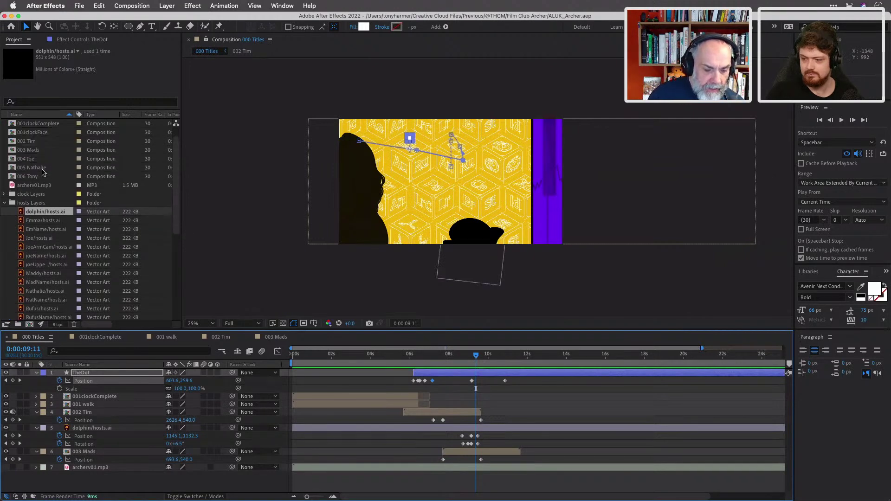
# Open the 004 Joe composition and begin picking the Joe artwork files.
pyautogui.doubleClick(12, 161)
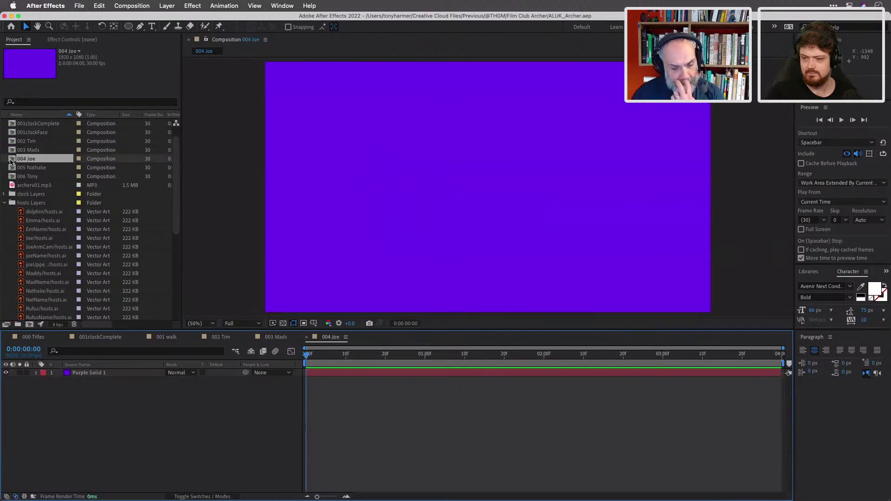
pyautogui.scroll(-3, 51, 228)
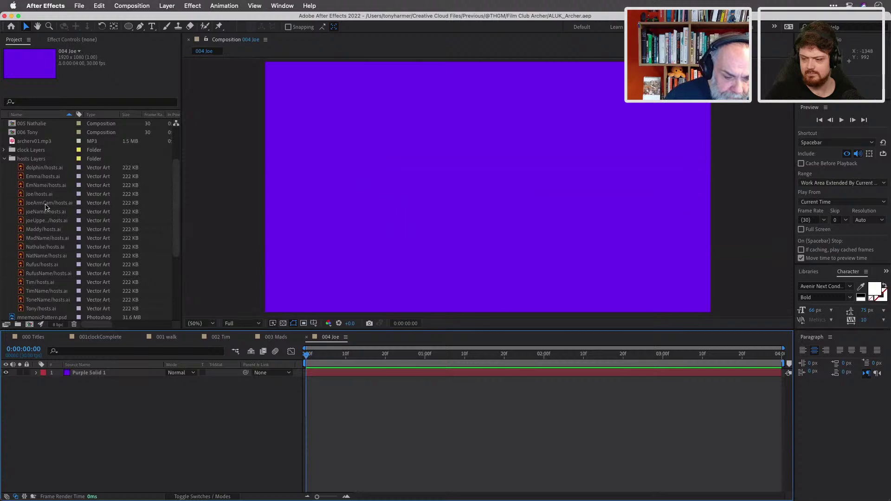
pyautogui.click(46, 205)
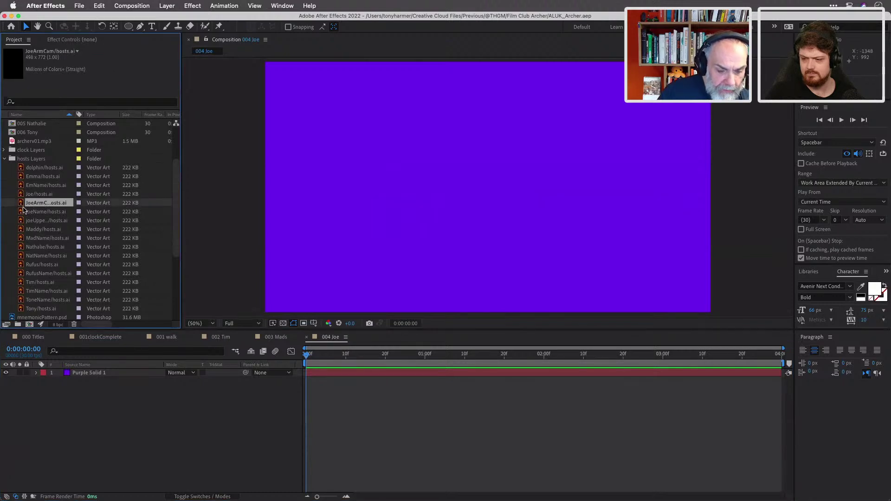
pyautogui.rightClick(36, 196)
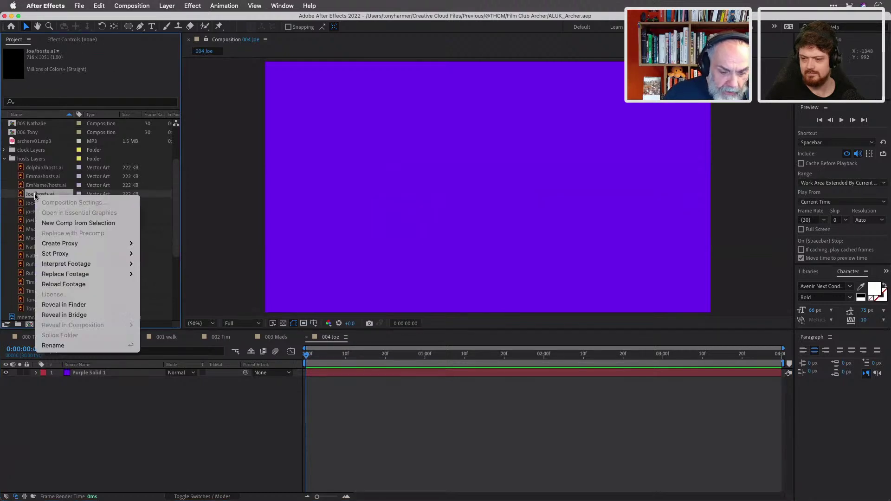
pyautogui.click(28, 198)
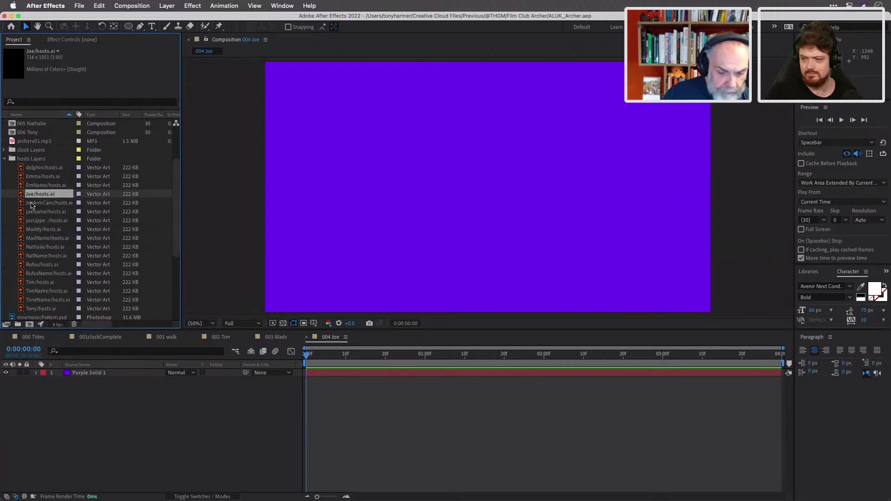
pyautogui.keyDown('super'); pyautogui.click(29, 204); pyautogui.keyUp('super')
pyautogui.keyDown('super'); pyautogui.click(33, 213); pyautogui.keyUp('super')
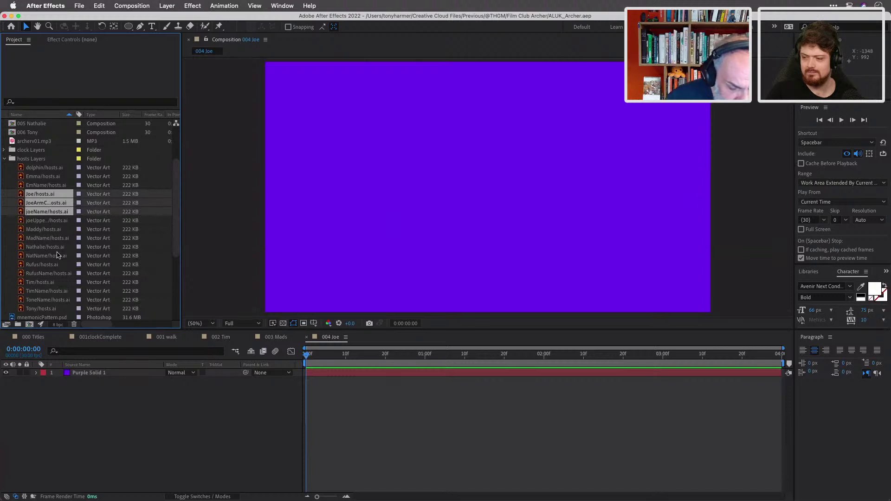
# Select joeUpperArm, JoeArmCam and Joe/hosts.ai together in the Project panel.
pyautogui.scroll(-1, 57, 255)
pyautogui.scroll(1, 58, 254)
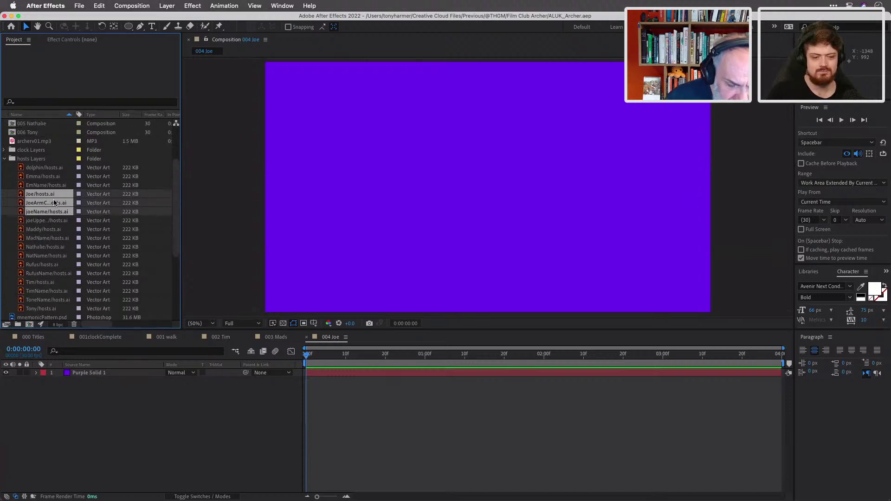
pyautogui.click(47, 176)
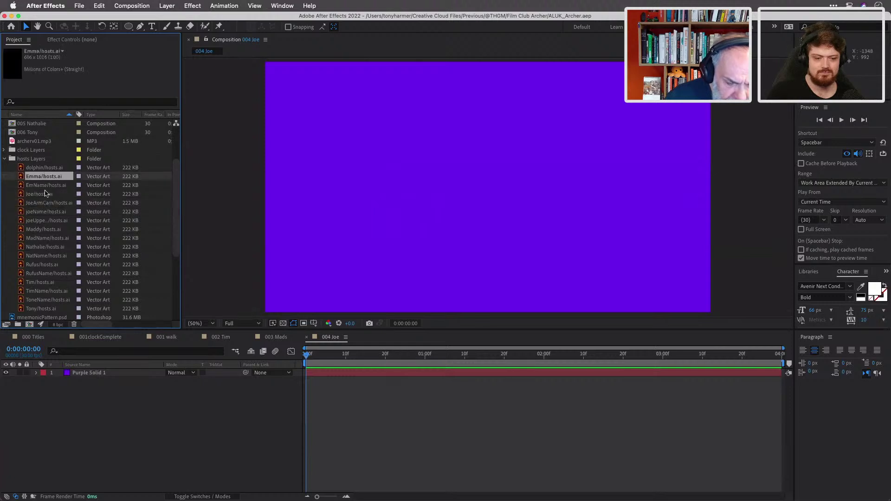
pyautogui.click(48, 222)
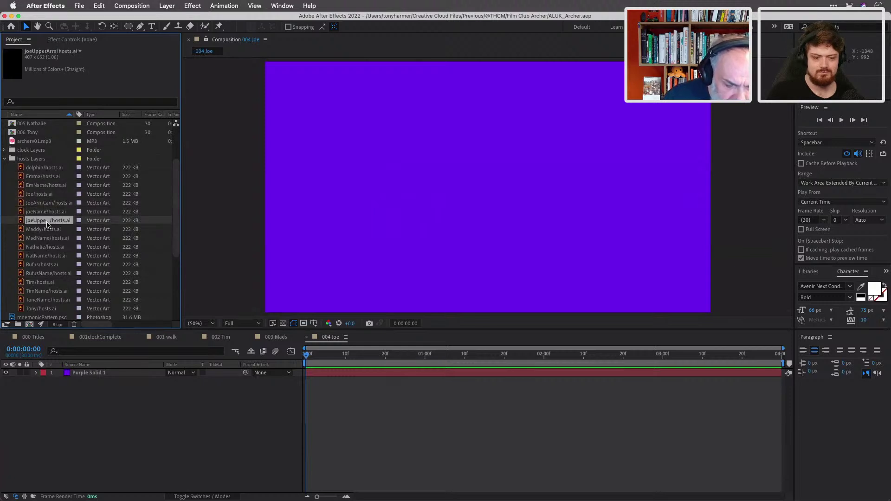
pyautogui.keyDown('super'); pyautogui.click(41, 204); pyautogui.keyUp('super')
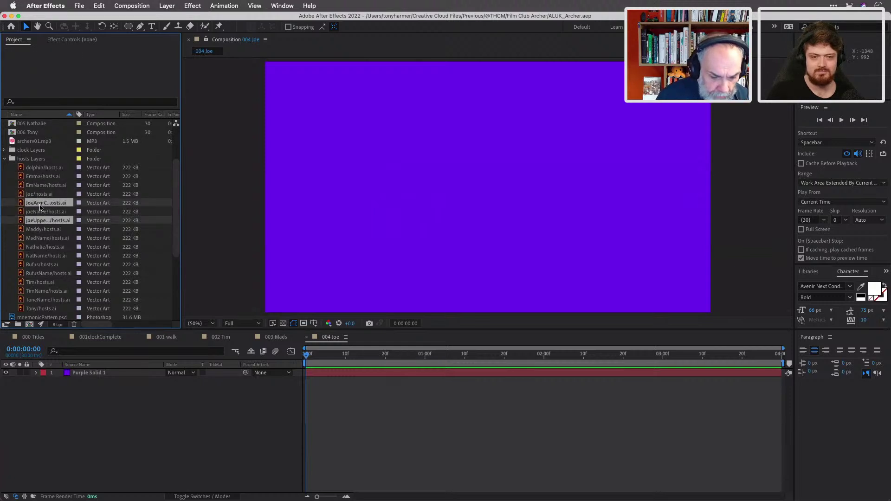
pyautogui.keyDown('super'); pyautogui.click(38, 196); pyautogui.keyUp('super')
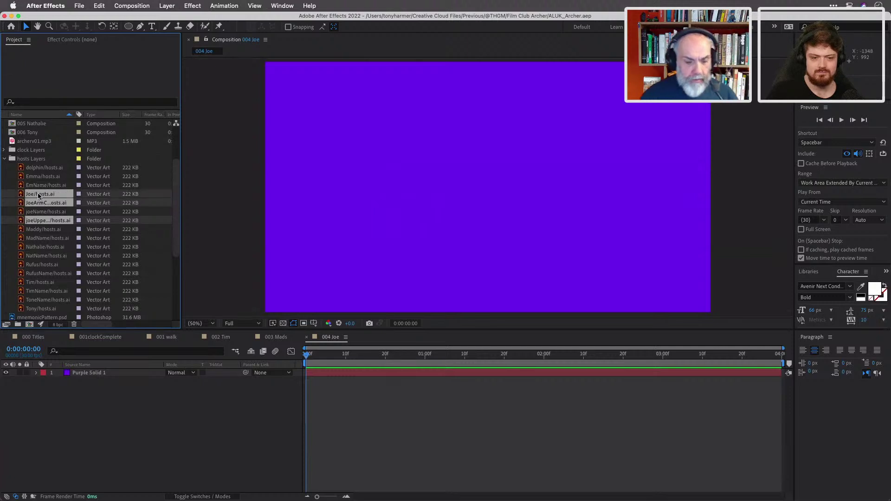
# Add the three Joe artwork files to 004 Joe and arrange them into his silhouette.
pyautogui.moveTo(38, 196); pyautogui.dragTo(82, 374)
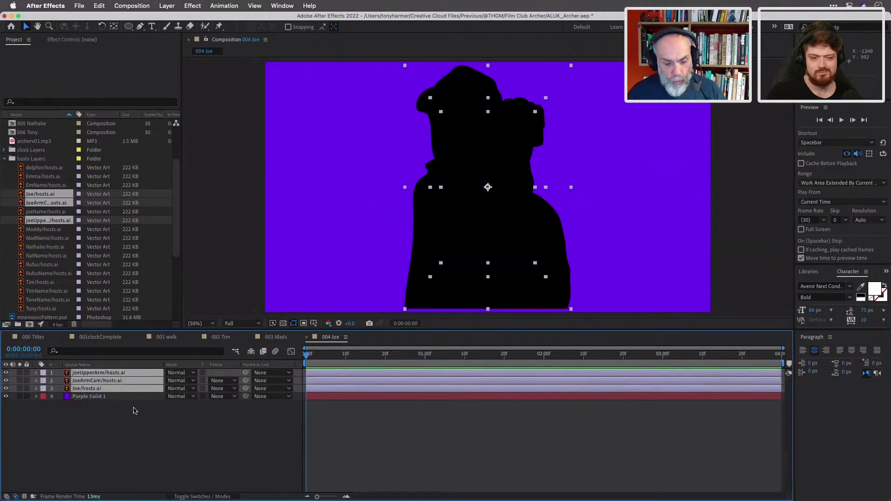
pyautogui.click(388, 437)
pyautogui.moveTo(463, 91); pyautogui.dragTo(602, 97)
pyautogui.moveTo(508, 153); pyautogui.dragTo(559, 229)
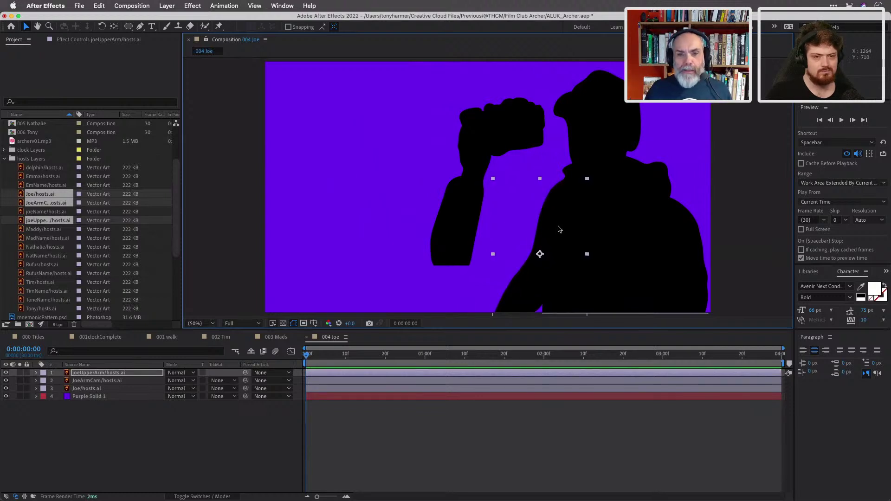
pyautogui.moveTo(498, 151); pyautogui.dragTo(540, 205)
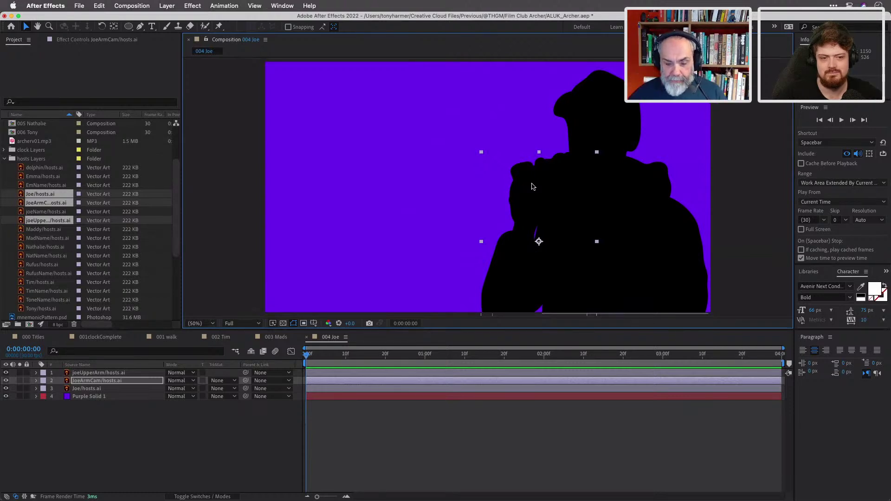
# Move joeUpperArm below JoeArmCam in the layer stack and select JoeArmCam.
pyautogui.moveTo(306, 356)
pyautogui.mouseDown()
pyautogui.moveTo(350, 358)
pyautogui.moveTo(300, 357)
pyautogui.mouseUp()
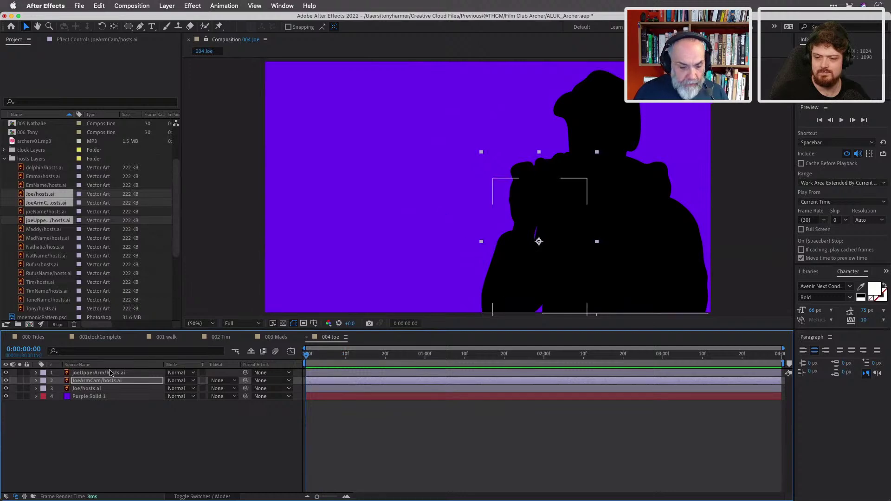
pyautogui.click(129, 374)
pyautogui.moveTo(135, 377); pyautogui.dragTo(140, 389)
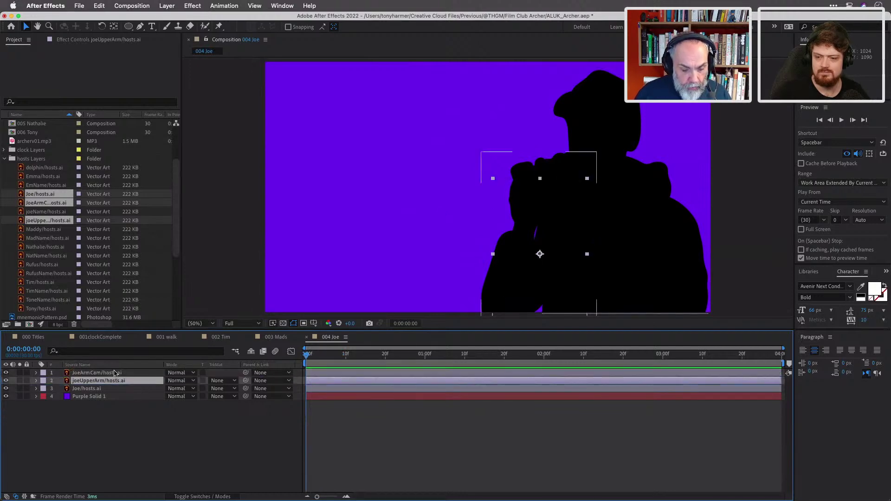
pyautogui.click(123, 373)
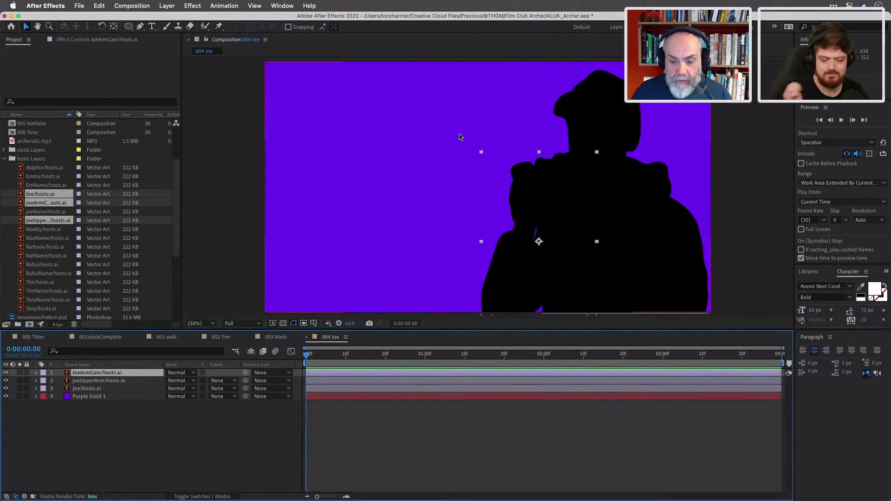
pyautogui.click(113, 26)
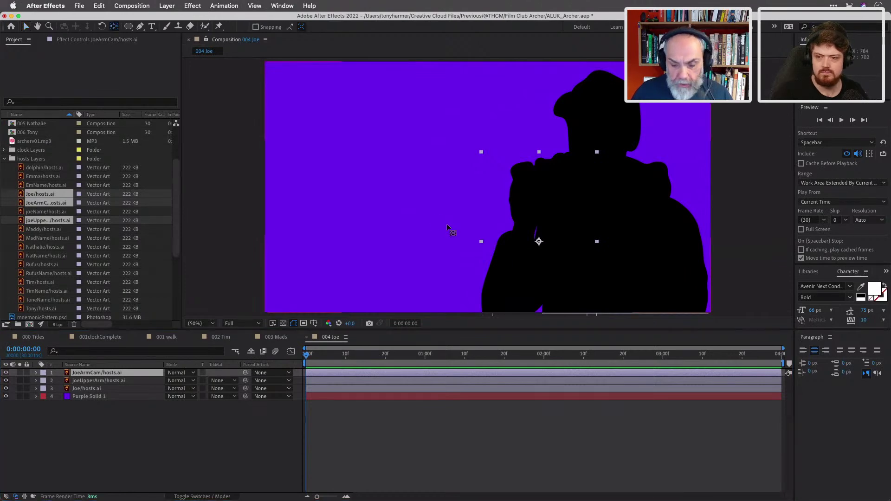
# Move JoeArmCam's anchor point to the elbow, then nudge the forearm slightly left and down.
pyautogui.moveTo(540, 247); pyautogui.dragTo(494, 308)
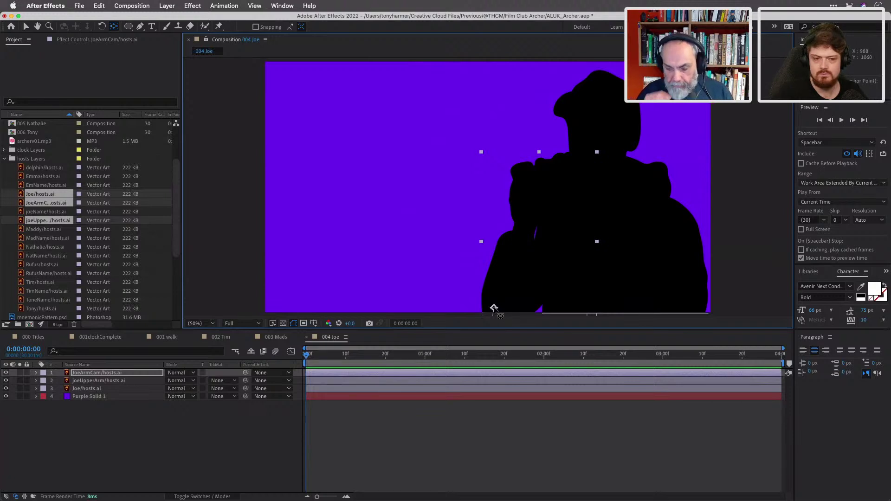
pyautogui.moveTo(494, 308); pyautogui.dragTo(501, 293)
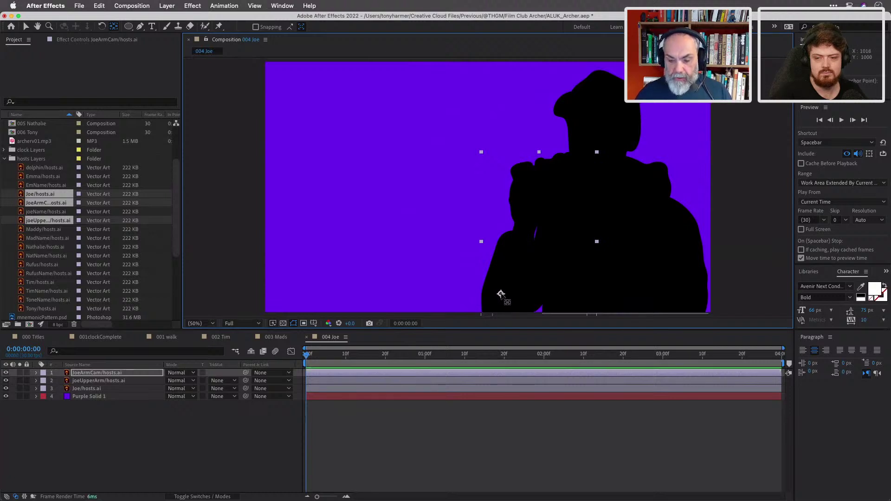
pyautogui.click(26, 28)
pyautogui.moveTo(532, 188); pyautogui.dragTo(523, 198)
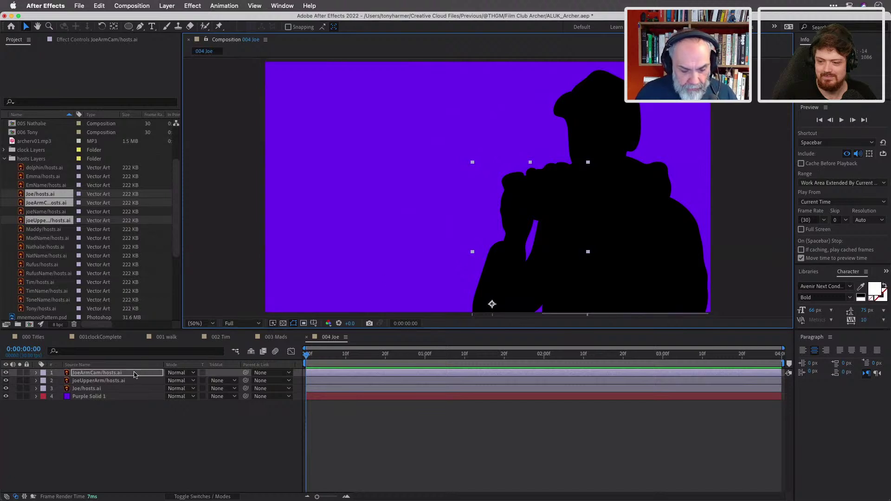
# Rotate JoeArmCam's forearm to -24° and move joeUpperArm's anchor point to the shoulder.
pyautogui.press('r')
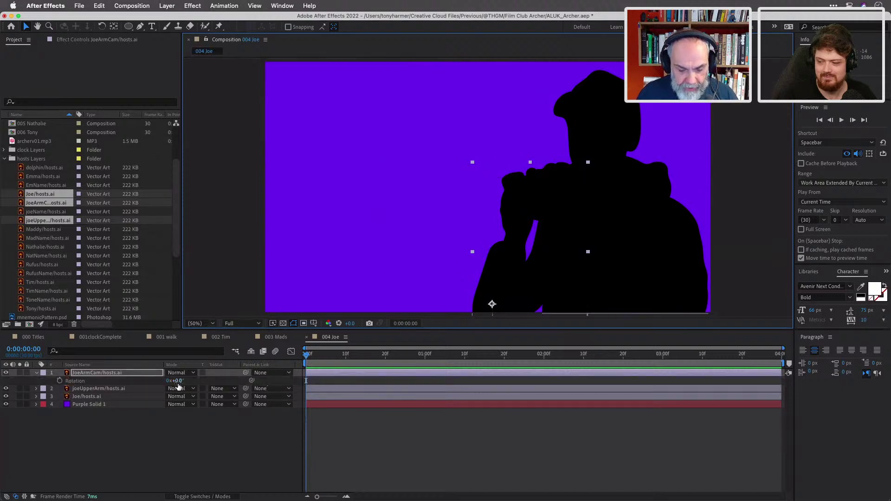
pyautogui.moveTo(178, 383); pyautogui.dragTo(168, 383)
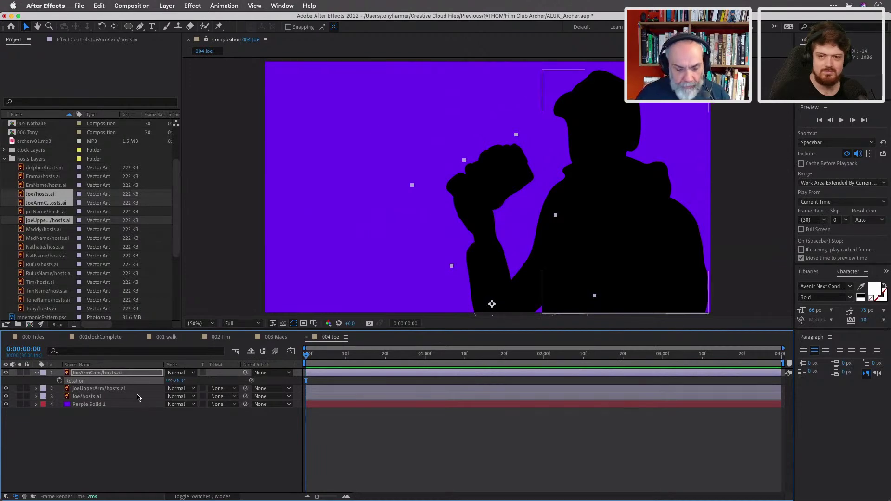
pyautogui.click(123, 389)
pyautogui.click(114, 26)
pyautogui.moveTo(539, 254); pyautogui.dragTo(562, 203)
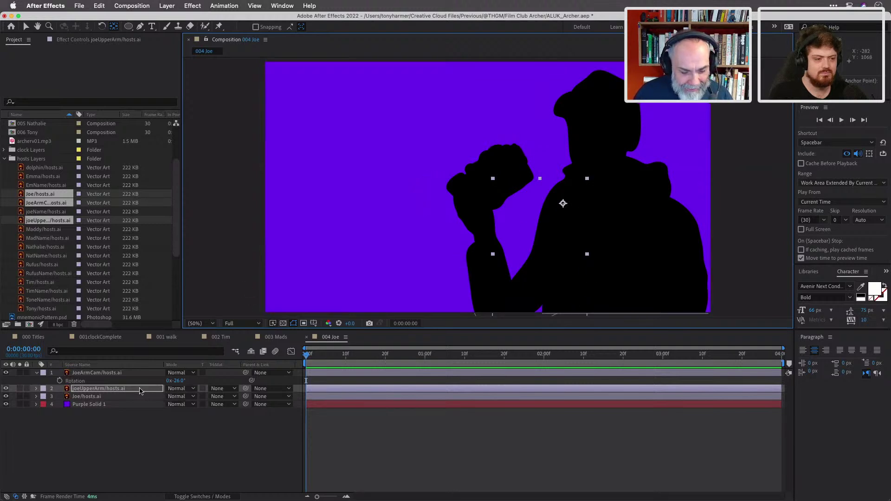
# Test the upper arm's rotation, reset it to 0°, and key starting Rotation on both arm layers.
pyautogui.press('r')
pyautogui.click(181, 396)
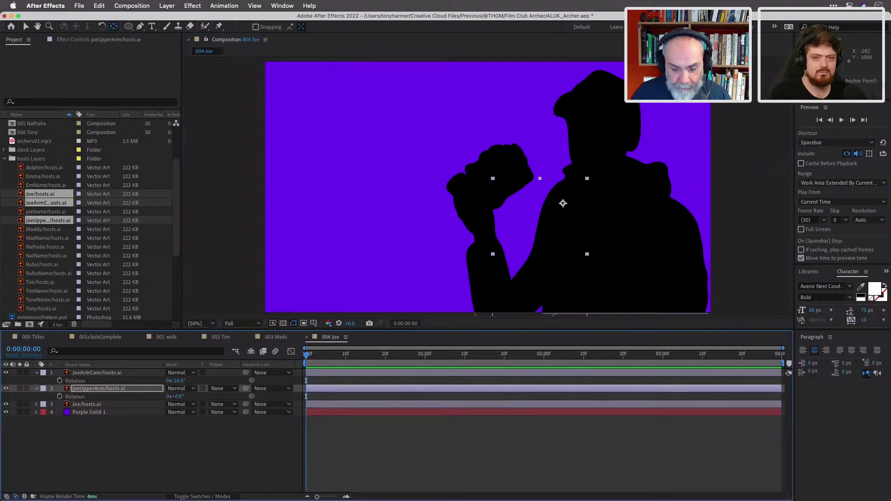
pyautogui.moveTo(181, 396); pyautogui.dragTo(184, 398)
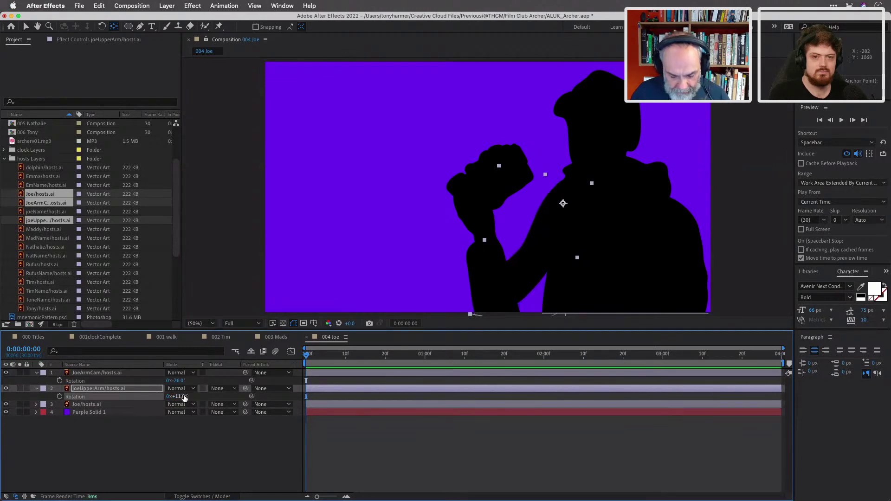
pyautogui.press('super+z')
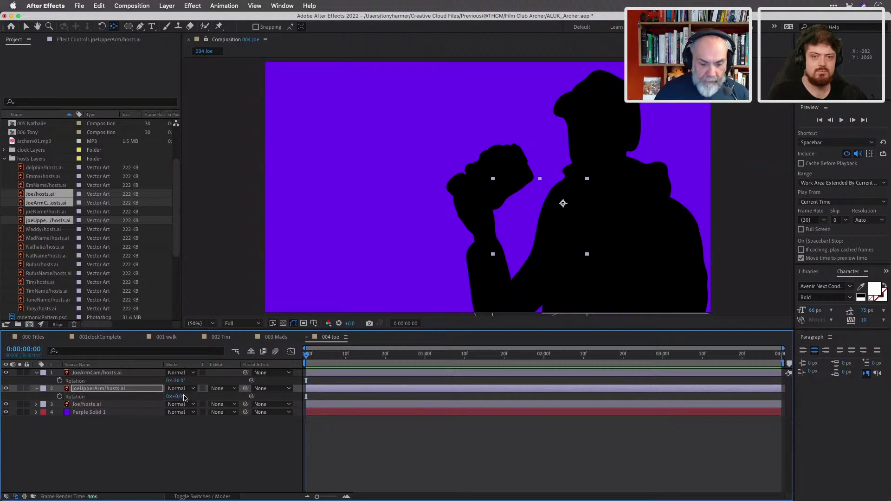
pyautogui.click(59, 381)
pyautogui.click(60, 397)
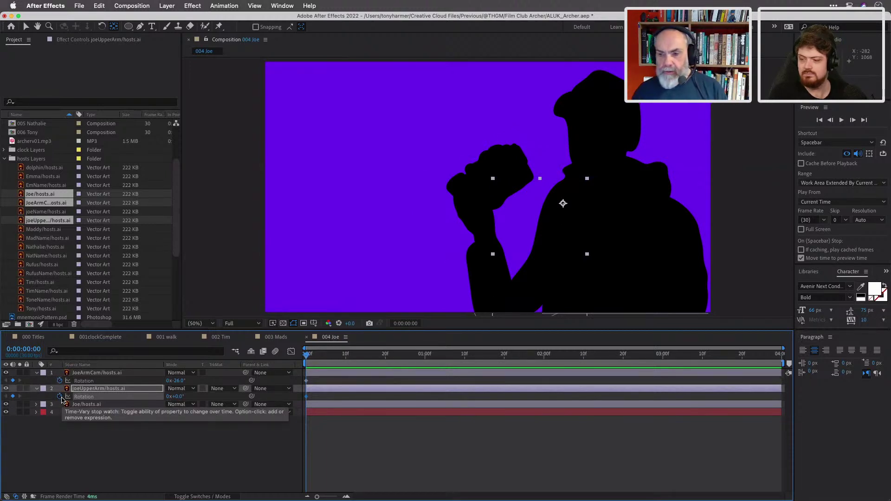
# Move the current time further in, select Purple Solid 1, and collapse the hosts Layers folder.
pyautogui.moveTo(307, 356); pyautogui.dragTo(486, 368)
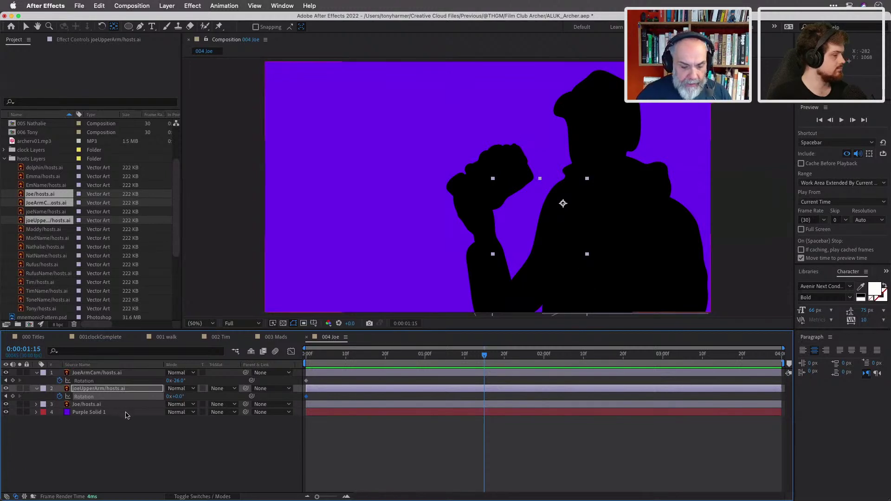
pyautogui.click(123, 412)
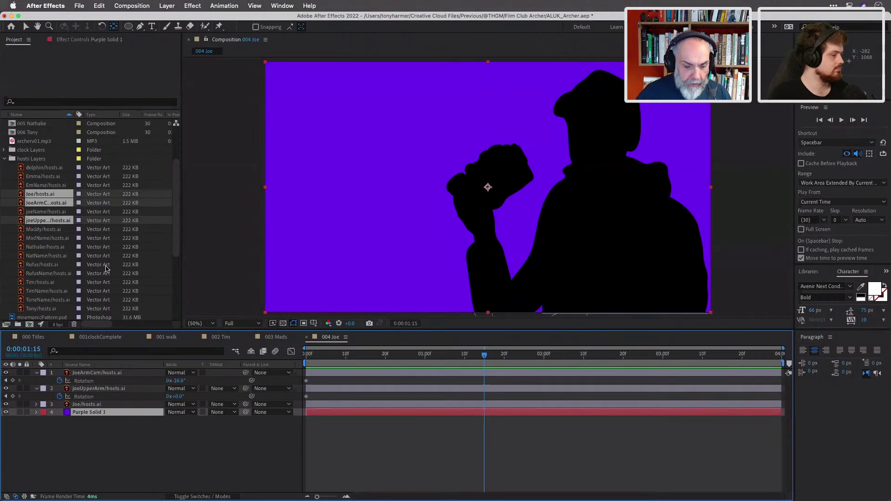
pyautogui.click(5, 159)
# Add mnemonicPattern.psd above Purple Solid 1, return to the start, and reveal its Position.
pyautogui.moveTo(55, 203); pyautogui.dragTo(105, 409)
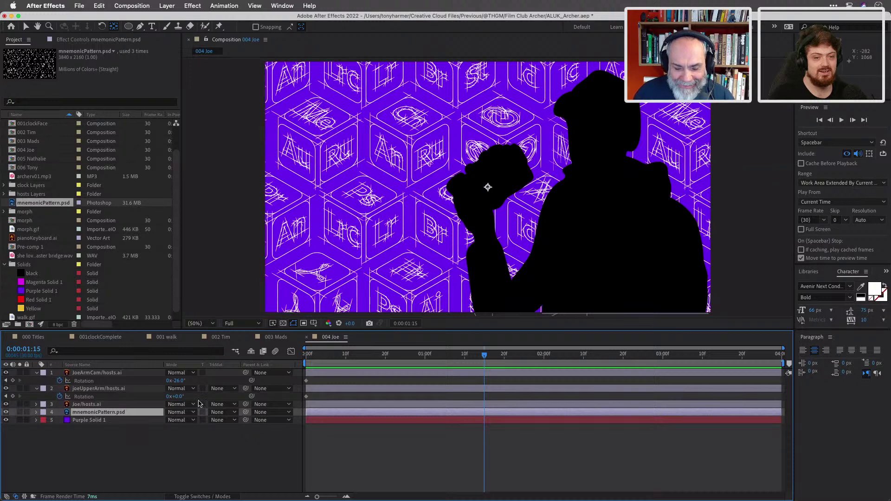
pyautogui.moveTo(484, 355); pyautogui.dragTo(293, 351)
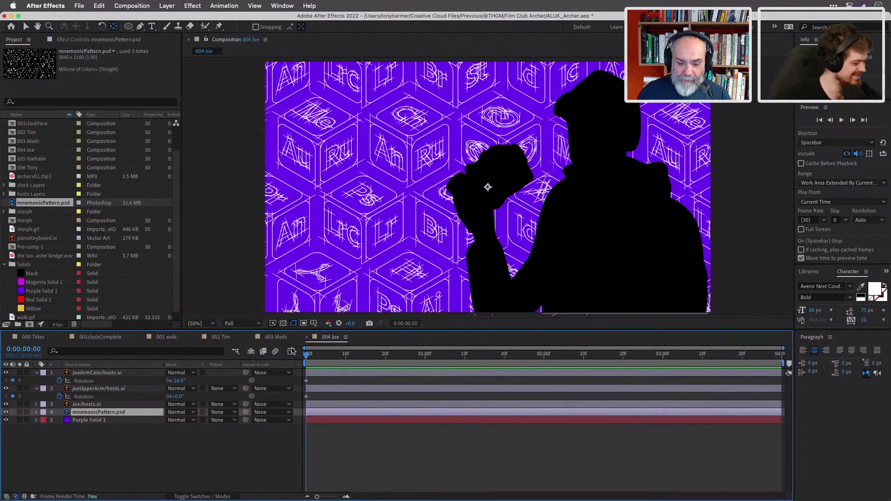
pyautogui.click(324, 420)
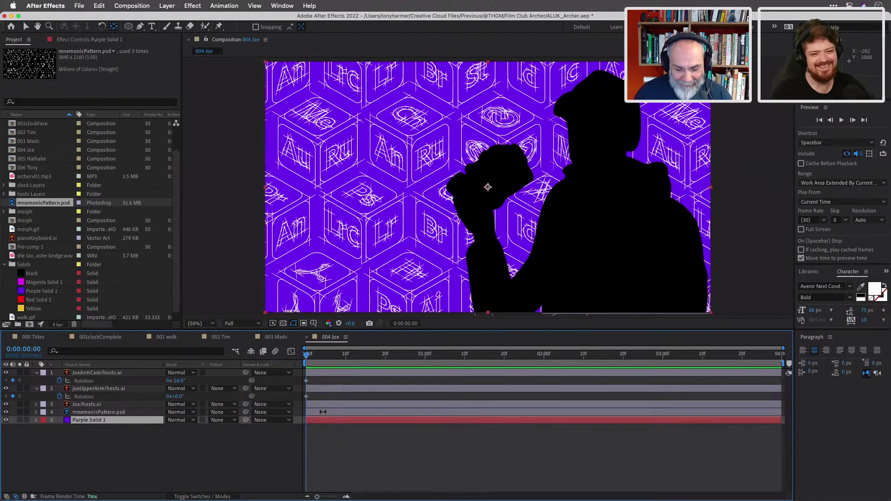
pyautogui.click(323, 412)
pyautogui.click(26, 27)
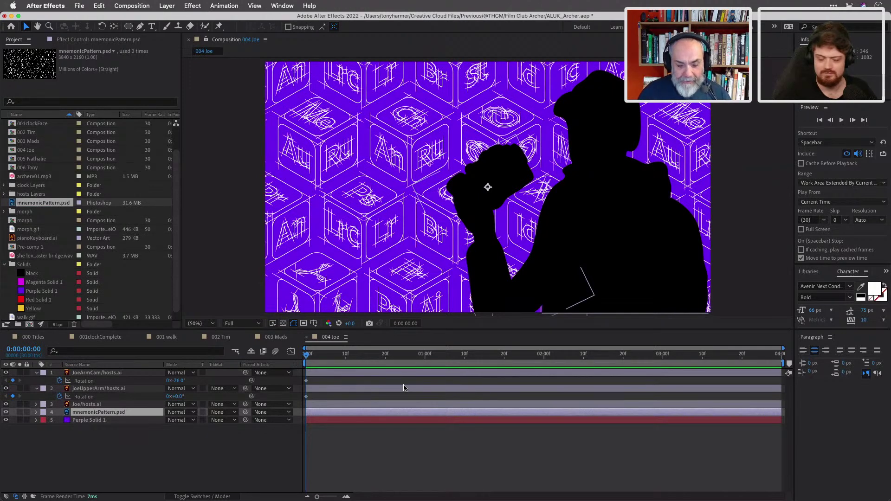
pyautogui.press('p')
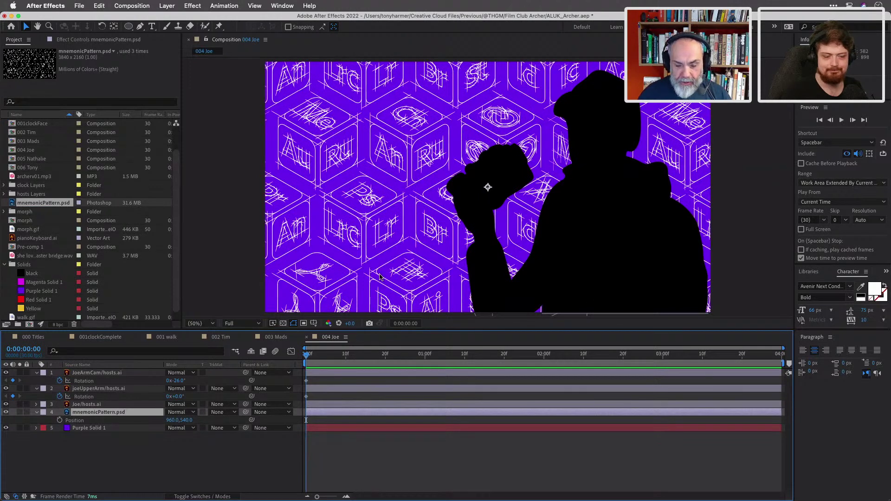
# Key the pattern's Position from 1468,540 at the start to 1374.8,540 at the end, sliding it left.
pyautogui.press(',')
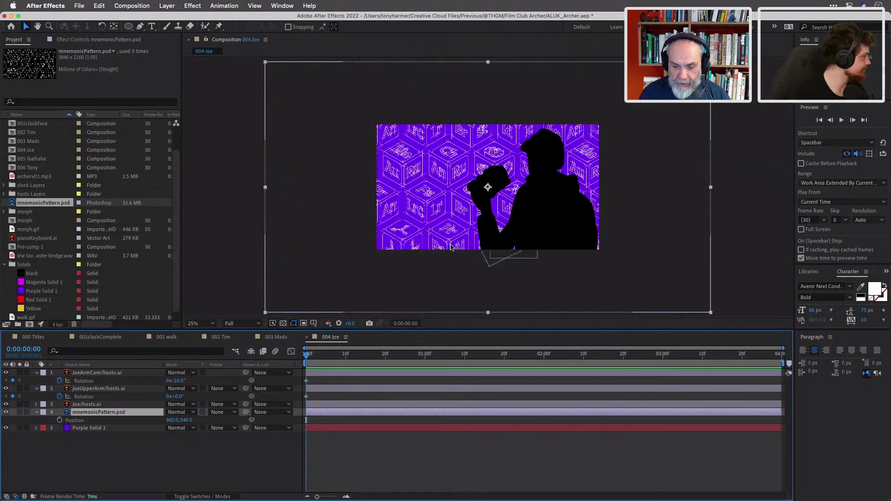
pyautogui.moveTo(412, 203); pyautogui.dragTo(469, 204)
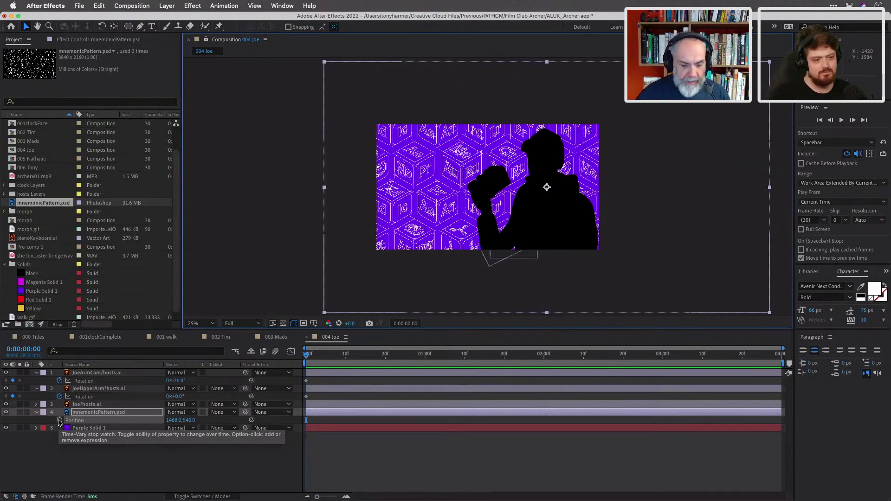
pyautogui.click(59, 420)
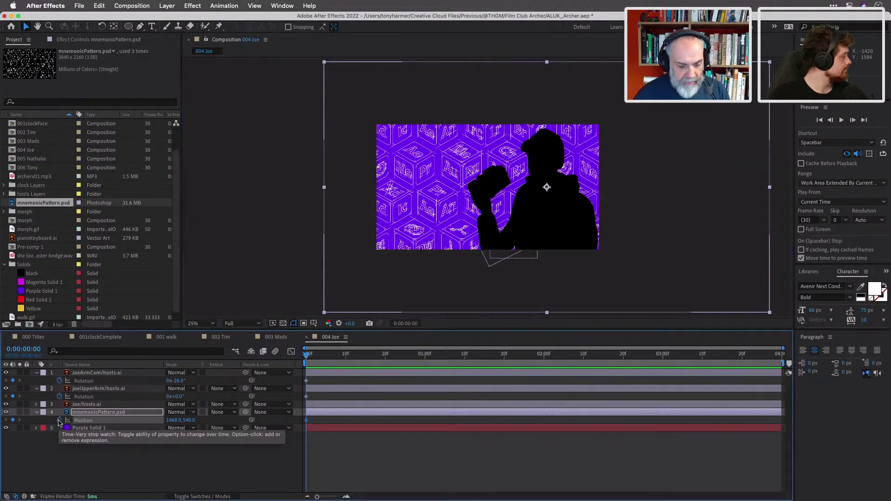
pyautogui.moveTo(306, 355); pyautogui.dragTo(783, 365)
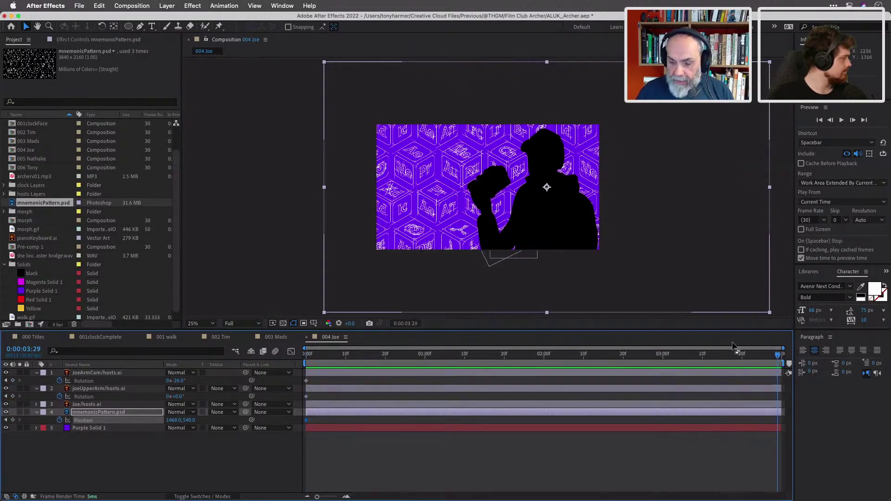
pyautogui.moveTo(438, 181); pyautogui.dragTo(397, 180)
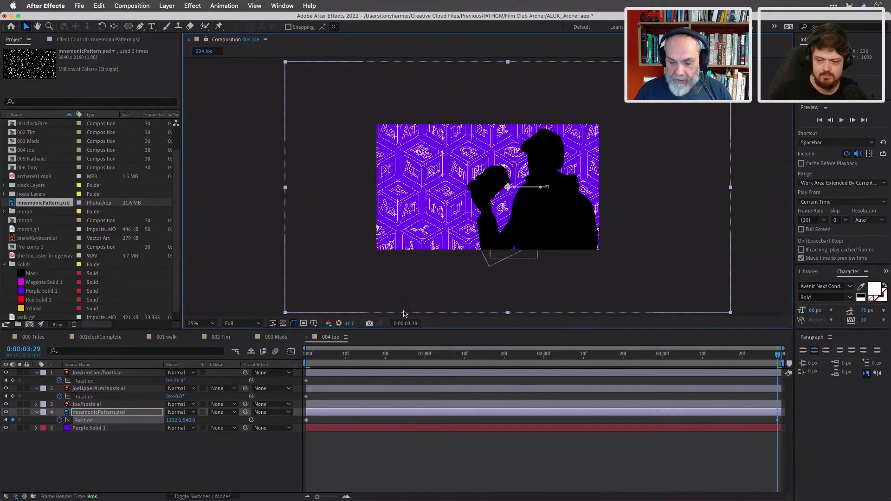
# Preview the sliding pattern, zooming the view back to 50% between playbacks.
pyautogui.press('space')
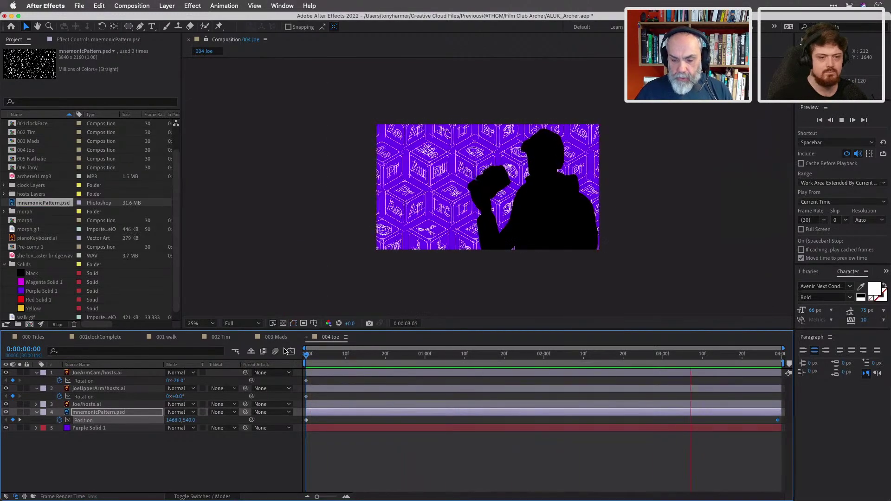
pyautogui.press('space')
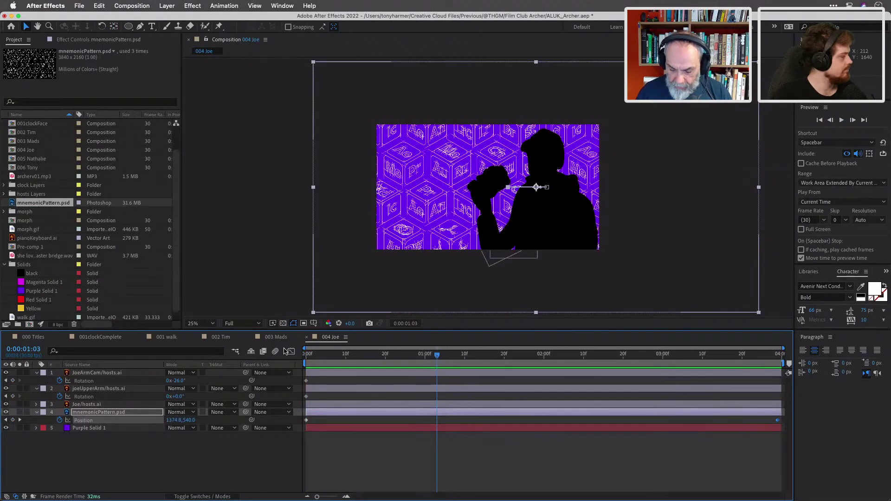
pyautogui.press('.')
pyautogui.press('space')
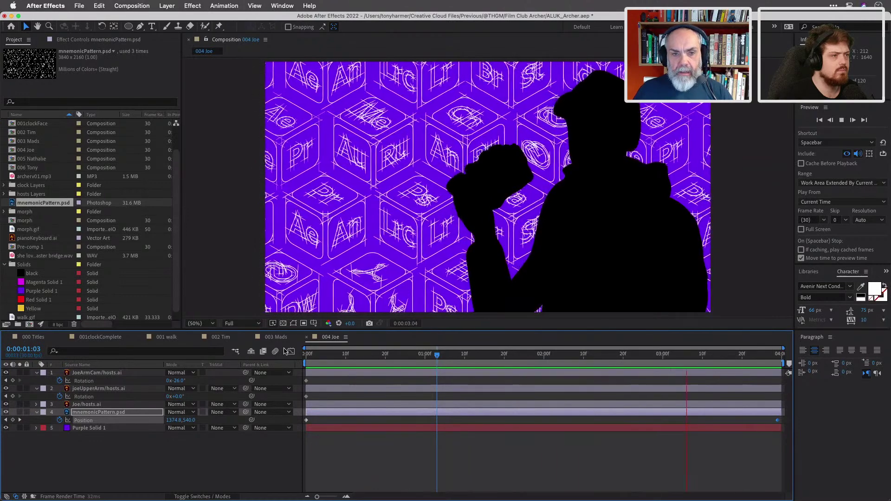
# Move the pattern's end Position keyframe further left to 1101.5,540 at 0:00:03:23.
pyautogui.press('space')
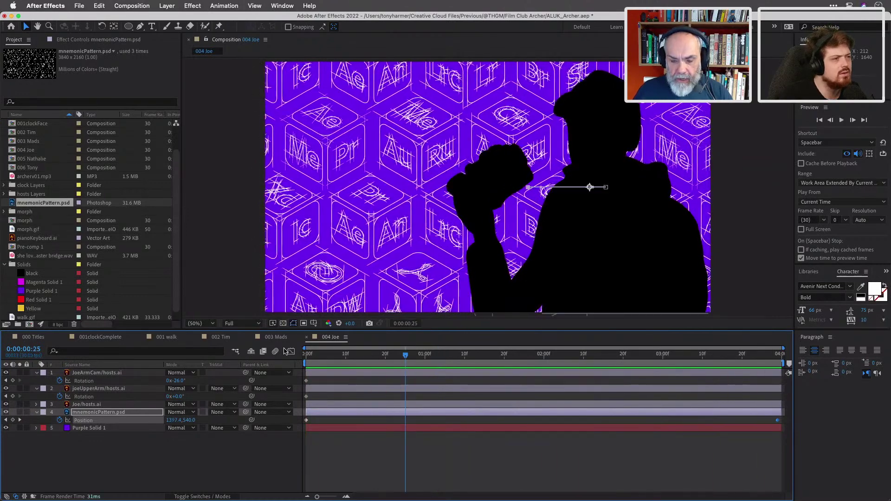
pyautogui.press('space')
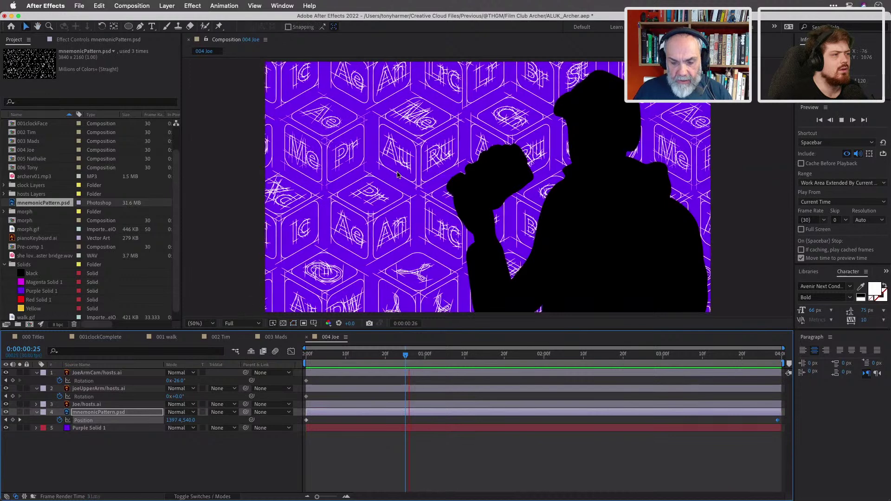
pyautogui.press('space')
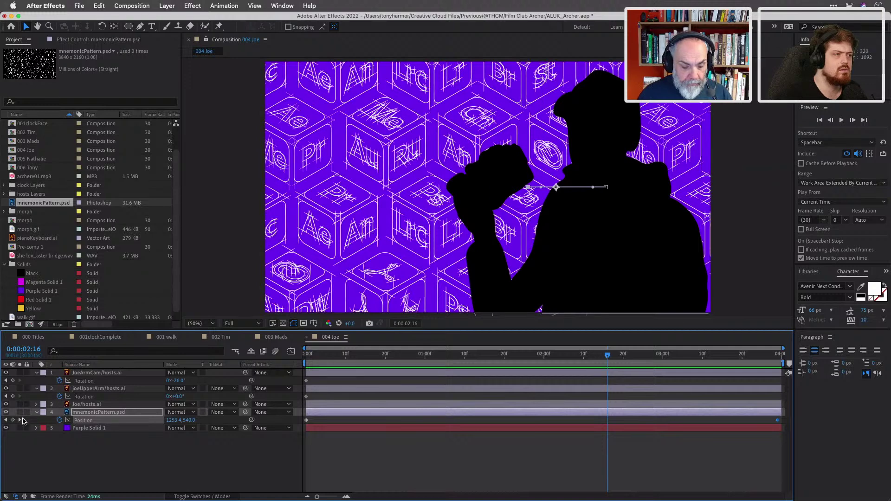
pyautogui.click(20, 420)
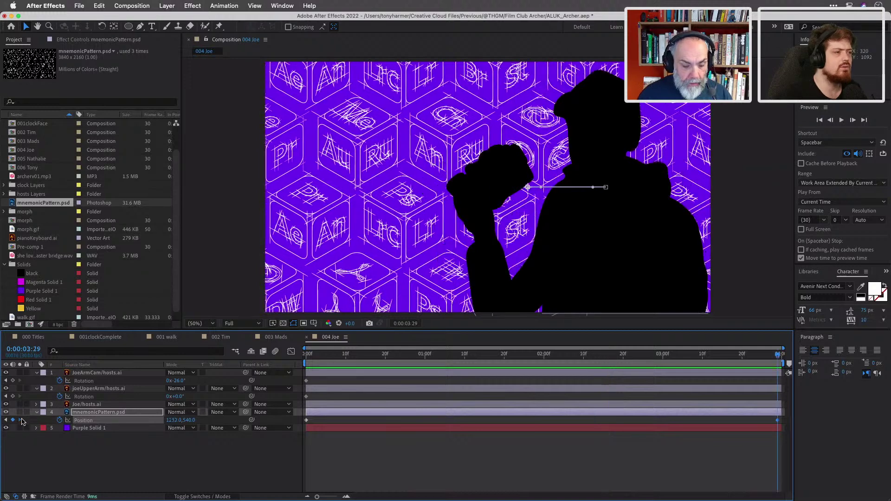
pyautogui.moveTo(457, 224); pyautogui.dragTo(421, 223)
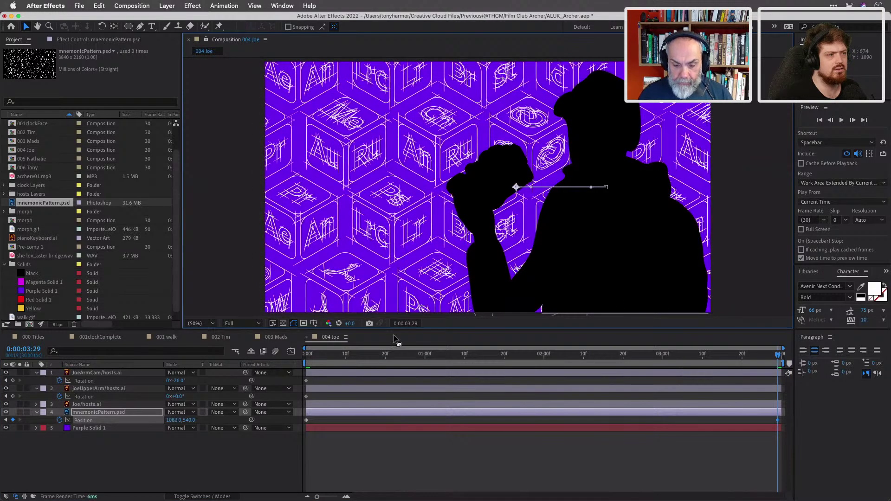
# Replay the animation, stop it, and park the current time around 0:00:01:15.
pyautogui.click(360, 359)
pyautogui.press('space')
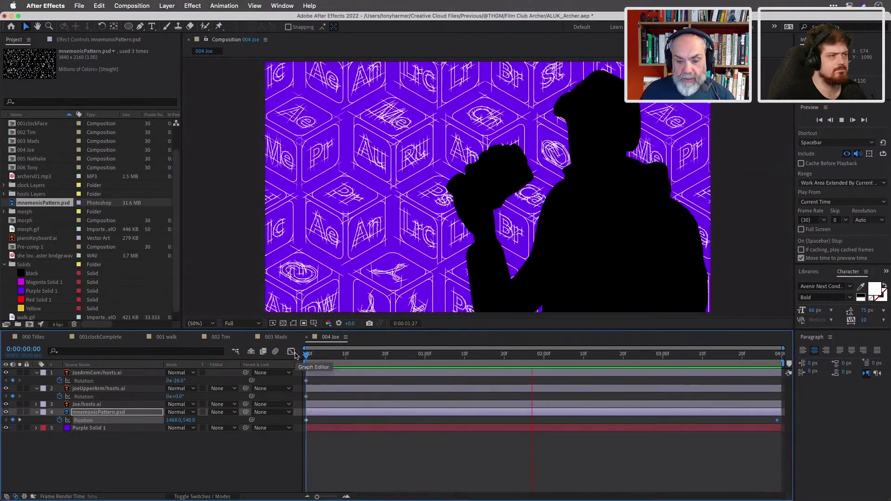
pyautogui.press('space')
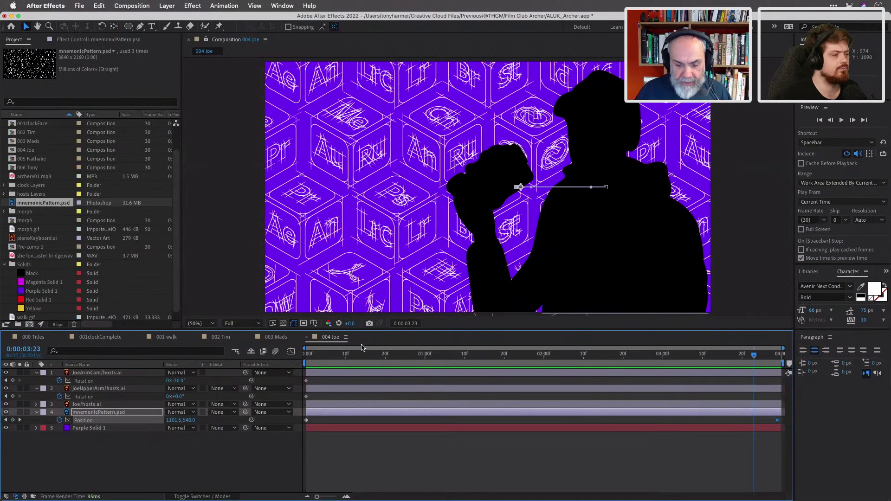
pyautogui.moveTo(371, 355); pyautogui.dragTo(484, 363)
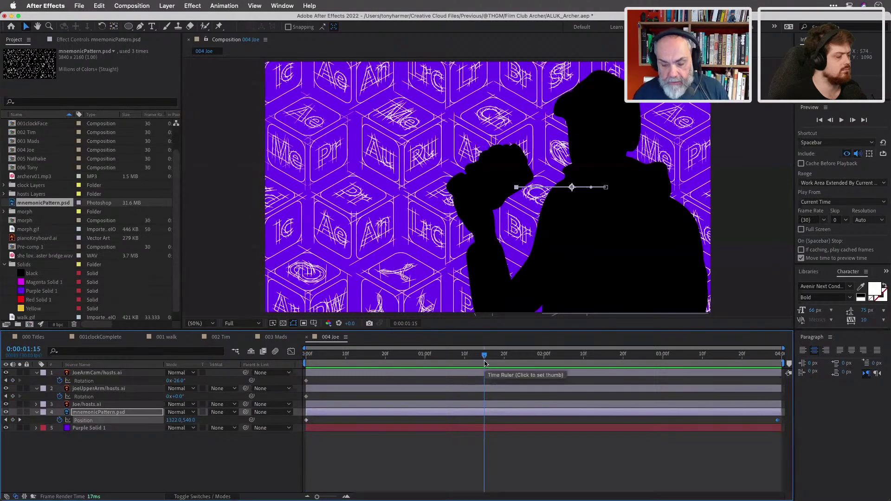
# Rotate joeUpperArm to +6° at 0:00:01:15, then select JoeArmCam and reveal its Position.
pyautogui.click(98, 390)
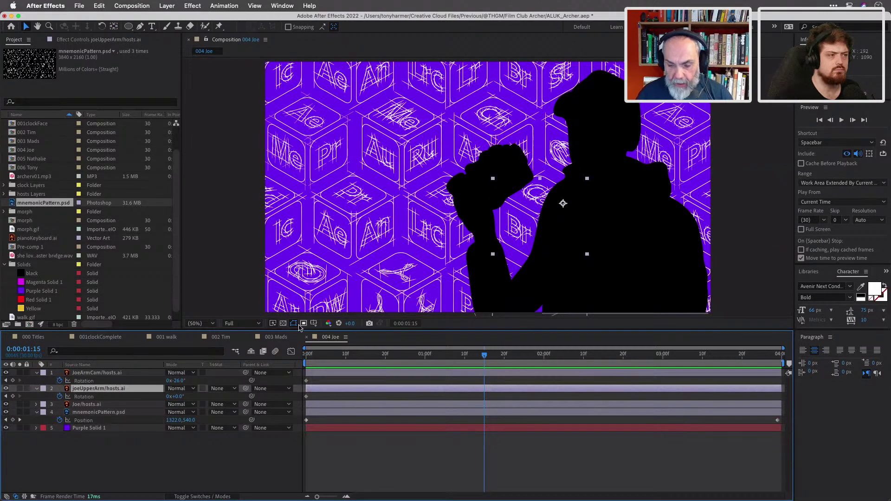
pyautogui.moveTo(178, 398)
pyautogui.mouseDown()
pyautogui.moveTo(215, 401)
pyautogui.moveTo(182, 399)
pyautogui.mouseUp()
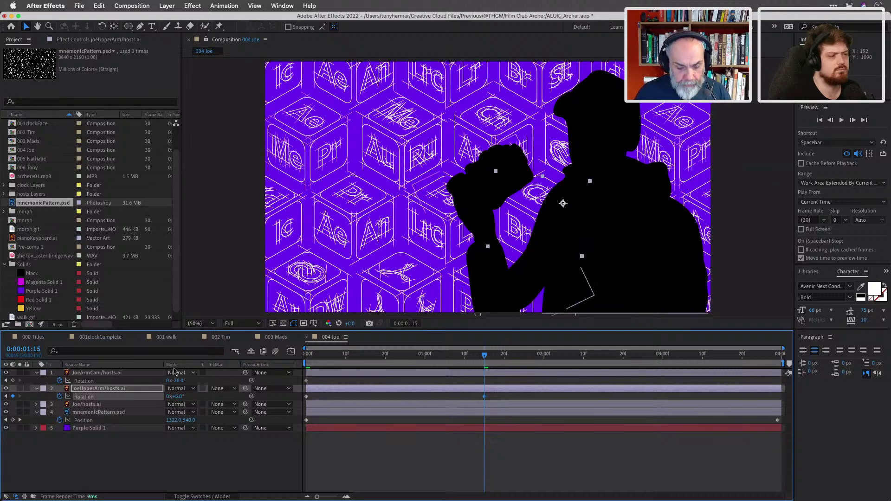
pyautogui.click(132, 374)
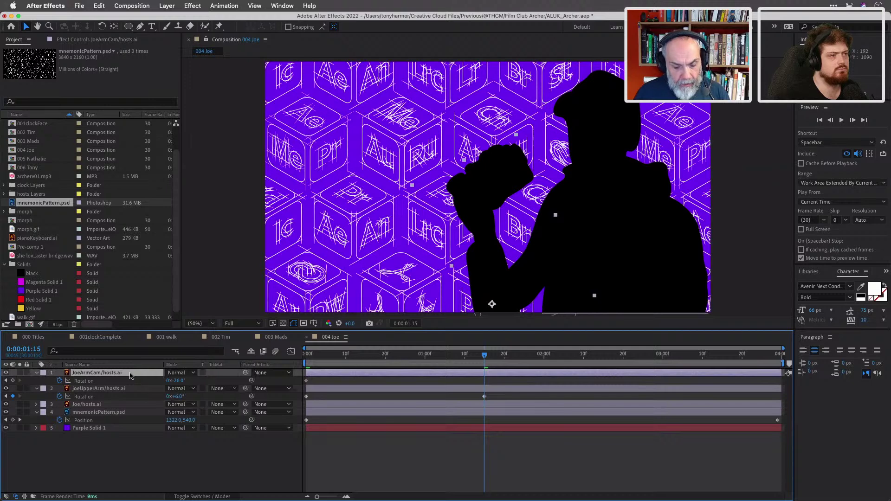
pyautogui.press('p')
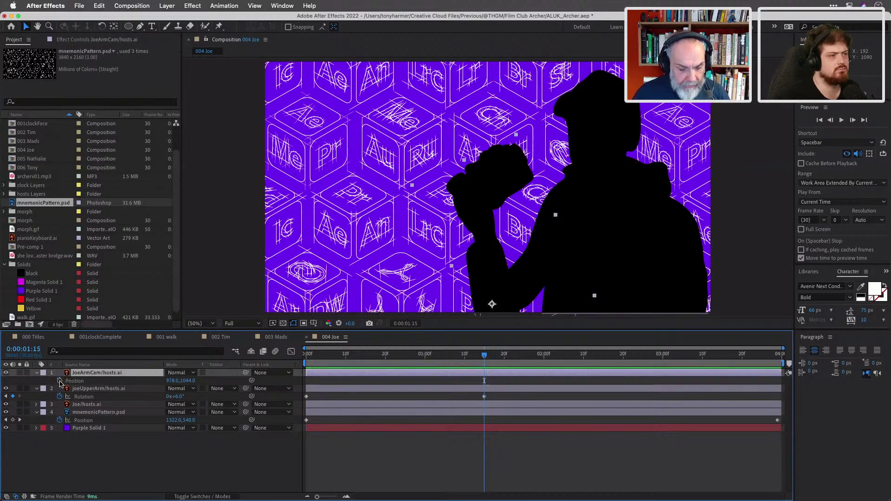
# Key JoeArmCam's Position at 0:00:01:15, reveal its Rotation, and raise the forearm.
pyautogui.click(59, 381)
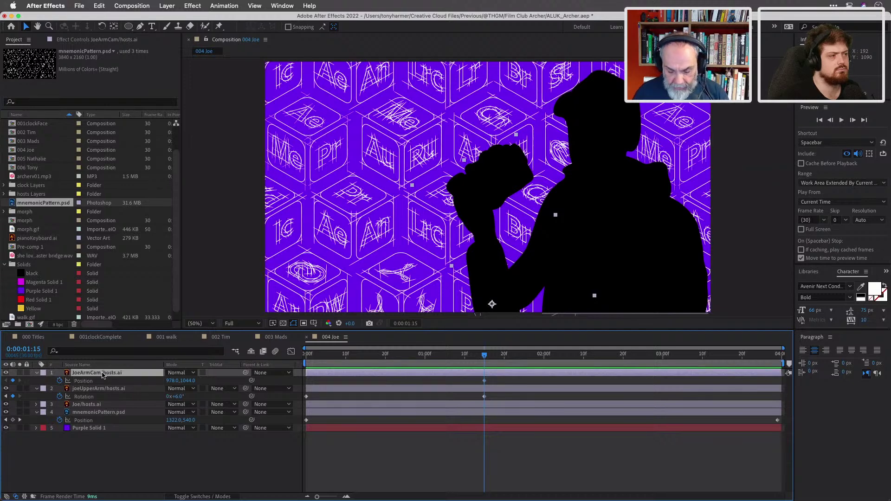
pyautogui.hotkey('shift', 'r')
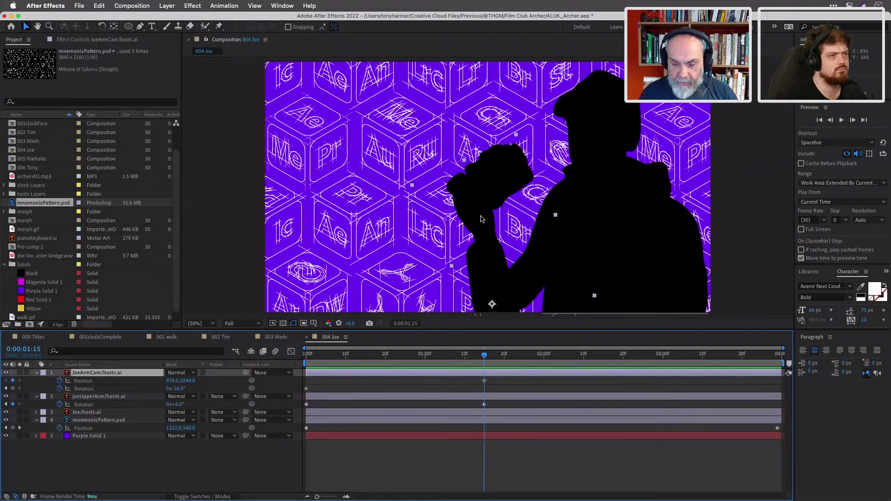
pyautogui.moveTo(487, 245); pyautogui.dragTo(487, 234)
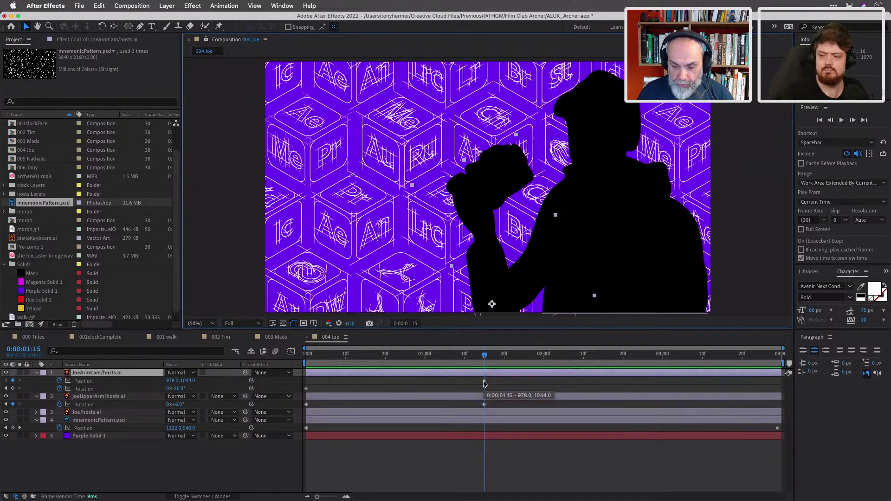
pyautogui.moveTo(484, 355); pyautogui.dragTo(370, 356)
# Shift the upper arm's first Rotation key to 0:00:01:03 and lift the forearm to 978,998 at 0:00:01:15.
pyautogui.moveTo(306, 404); pyautogui.dragTo(440, 412)
pyautogui.moveTo(384, 363); pyautogui.dragTo(438, 366)
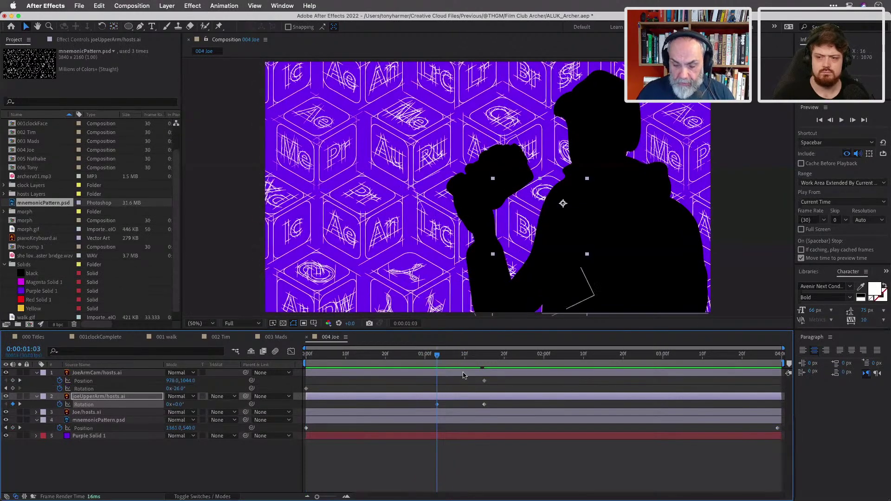
pyautogui.moveTo(483, 293)
pyautogui.mouseDown()
pyautogui.moveTo(479, 276)
pyautogui.moveTo(478, 286)
pyautogui.mouseUp()
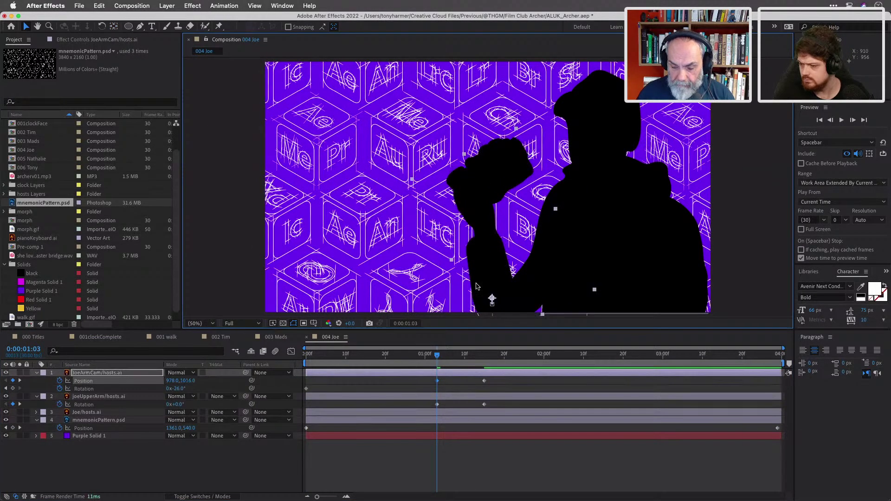
pyautogui.click(436, 356)
pyautogui.moveTo(436, 357); pyautogui.dragTo(483, 367)
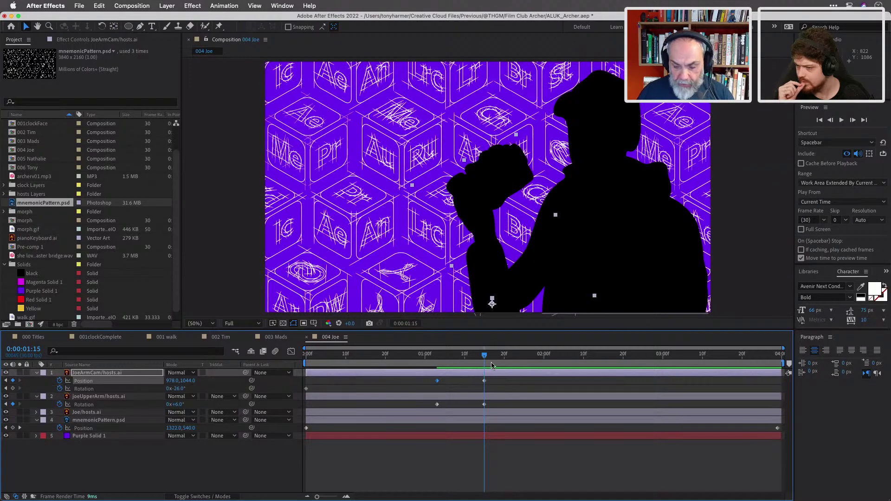
pyautogui.moveTo(490, 273); pyautogui.dragTo(485, 259)
pyautogui.moveTo(486, 361); pyautogui.dragTo(422, 356)
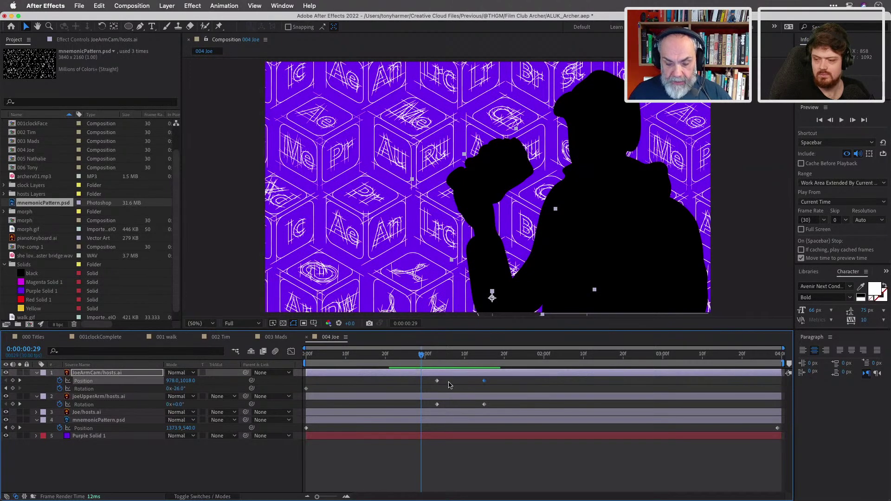
# Start the forearm rotation near 0:00:01:03; at 0:00:01:15 rotate forearm to -1° and upper arm to +15°.
pyautogui.moveTo(423, 356); pyautogui.dragTo(437, 357)
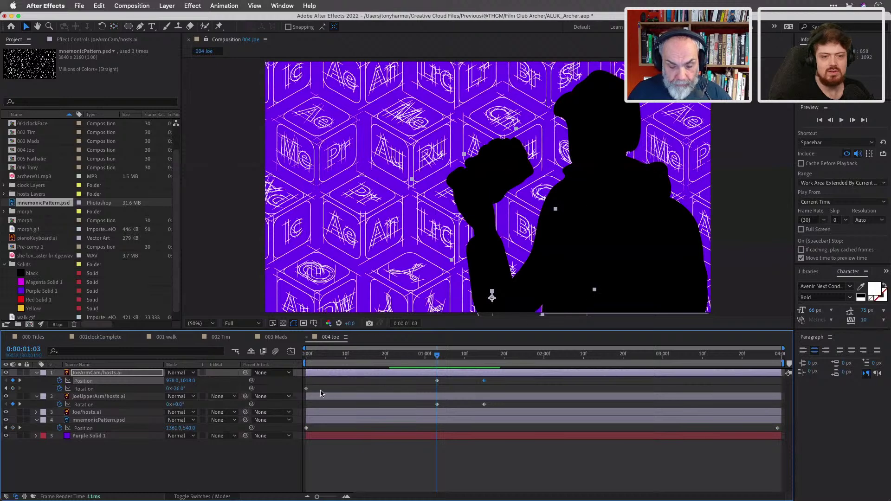
pyautogui.moveTo(306, 389); pyautogui.dragTo(445, 395)
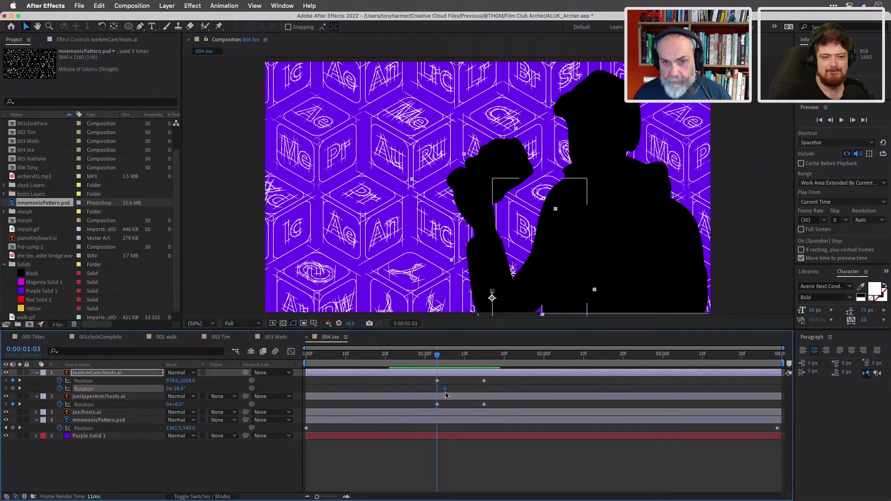
pyautogui.moveTo(440, 358); pyautogui.dragTo(485, 359)
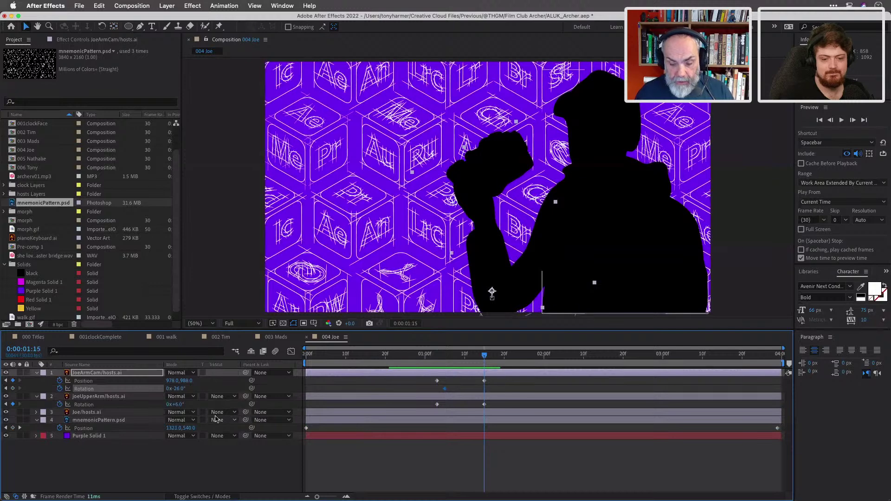
pyautogui.moveTo(181, 391); pyautogui.dragTo(193, 390)
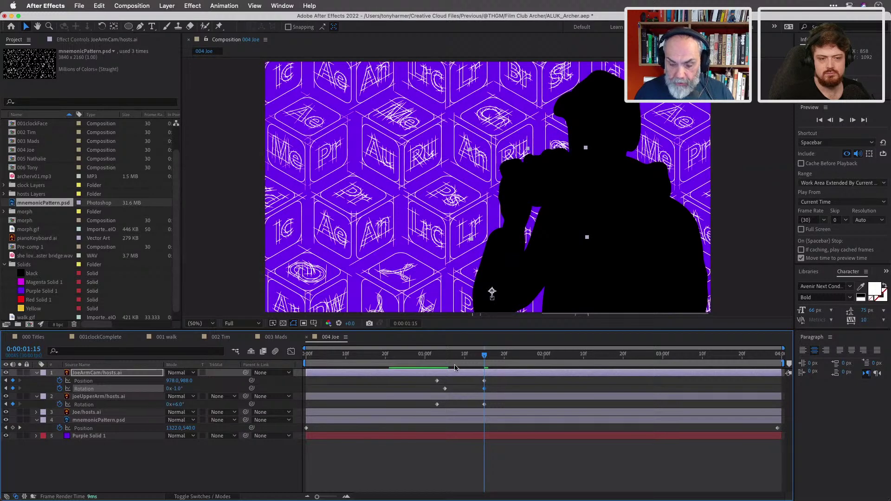
pyautogui.moveTo(485, 357)
pyautogui.mouseDown()
pyautogui.moveTo(435, 357)
pyautogui.moveTo(486, 357)
pyautogui.mouseUp()
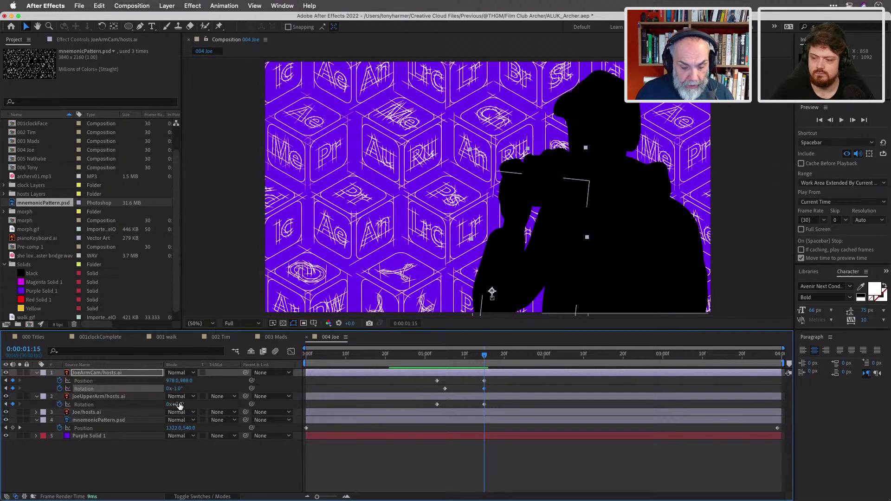
pyautogui.moveTo(179, 404); pyautogui.dragTo(181, 403)
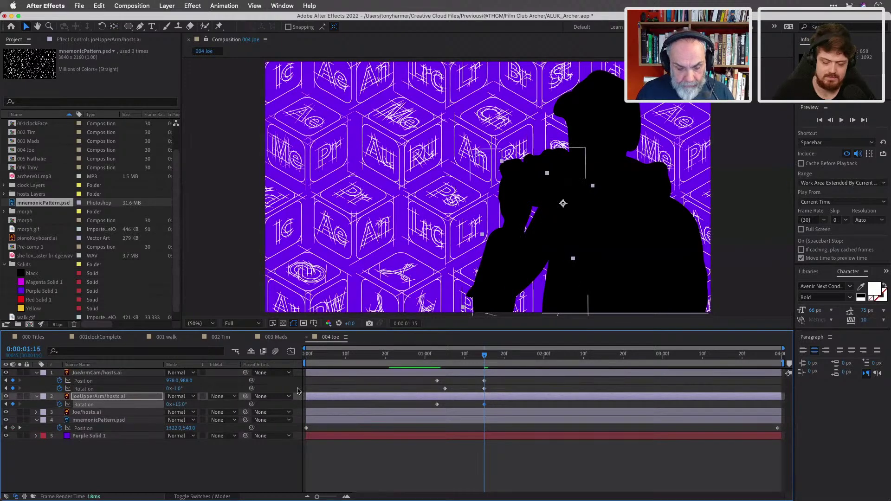
# Nudge and drag JoeArmCam up toward the mouth at 0:00:01:15, around 948,908.
pyautogui.click(159, 380)
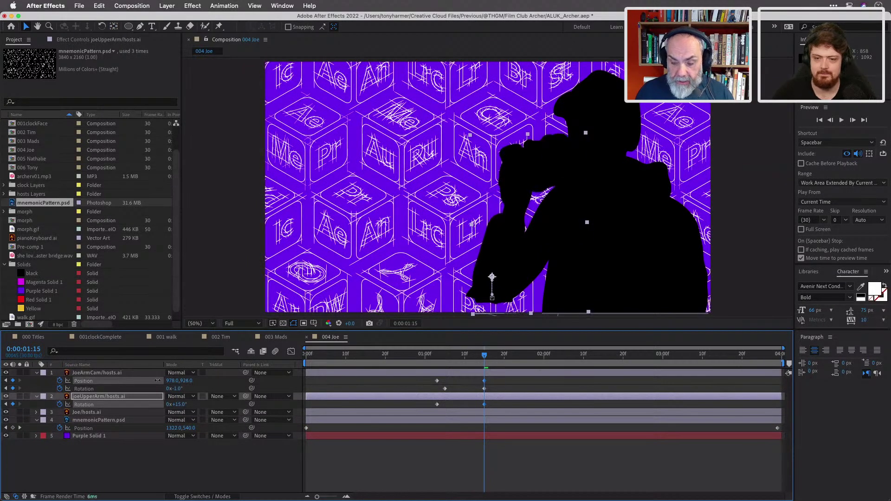
pyautogui.press('Up')
pyautogui.press('Up')
pyautogui.press('Up')
pyautogui.press('Up')
pyautogui.press('Up')
pyautogui.press('Up')
pyautogui.press('Up')
pyautogui.press('Up')
pyautogui.press('Up')
pyautogui.press('Up')
pyautogui.press('Up')
pyautogui.press('Up')
pyautogui.press('Up')
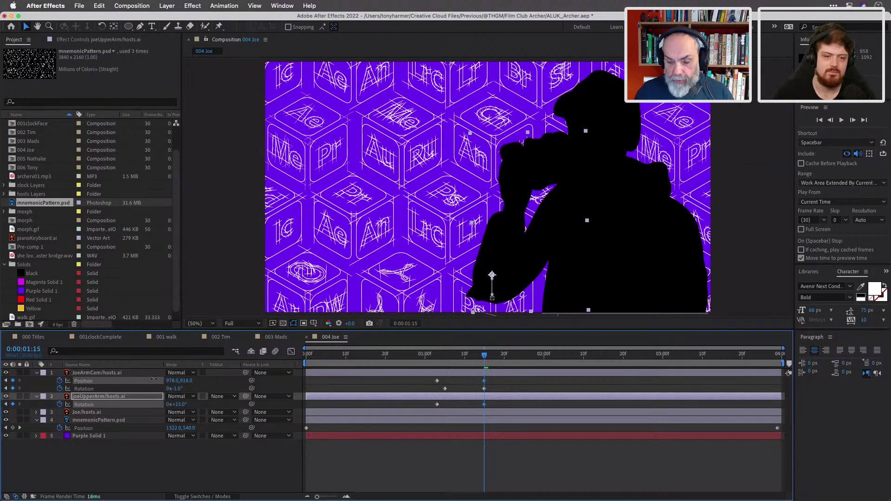
pyautogui.press('Up')
pyautogui.press('Up')
pyautogui.press('Up')
pyautogui.press('Up')
pyautogui.press('Up')
pyautogui.press('Up')
pyautogui.press('Up')
pyautogui.press('Up')
pyautogui.press('Up')
pyautogui.press('Up')
pyautogui.press('Up')
pyautogui.press('Up')
pyautogui.press('Up')
pyautogui.press('Up')
pyautogui.press('Up')
pyautogui.click(155, 373)
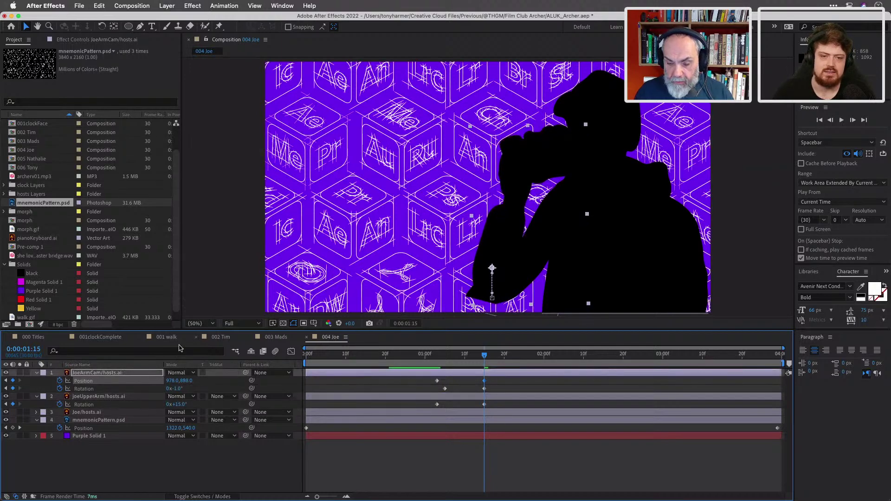
pyautogui.moveTo(513, 236); pyautogui.dragTo(506, 238)
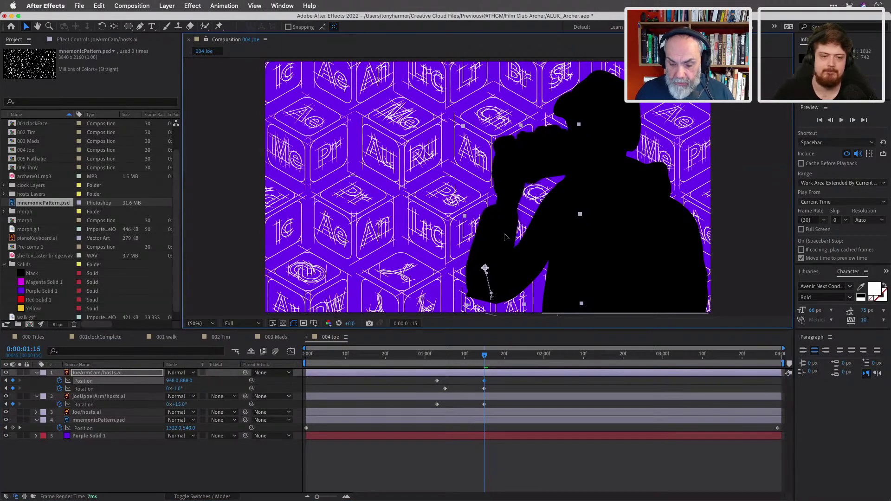
pyautogui.moveTo(484, 357)
pyautogui.mouseDown()
pyautogui.moveTo(441, 358)
pyautogui.moveTo(486, 363)
pyautogui.mouseUp()
pyautogui.moveTo(494, 242); pyautogui.dragTo(490, 239)
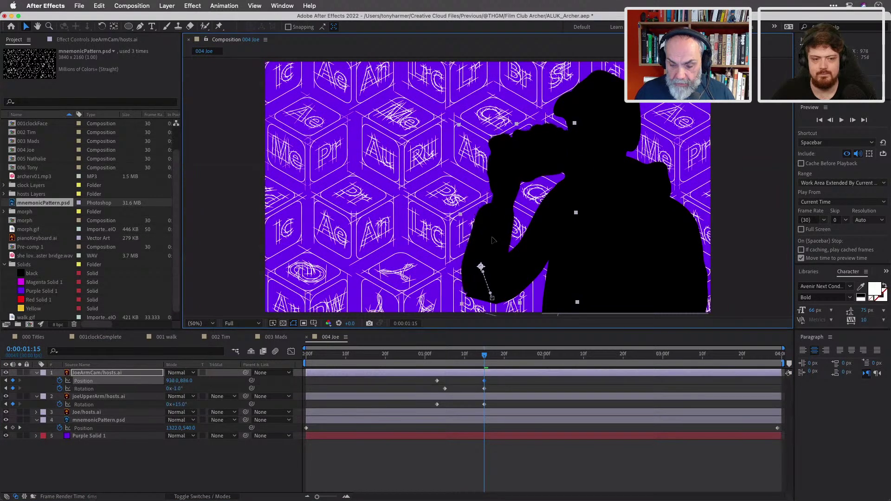
pyautogui.moveTo(493, 240); pyautogui.dragTo(494, 238)
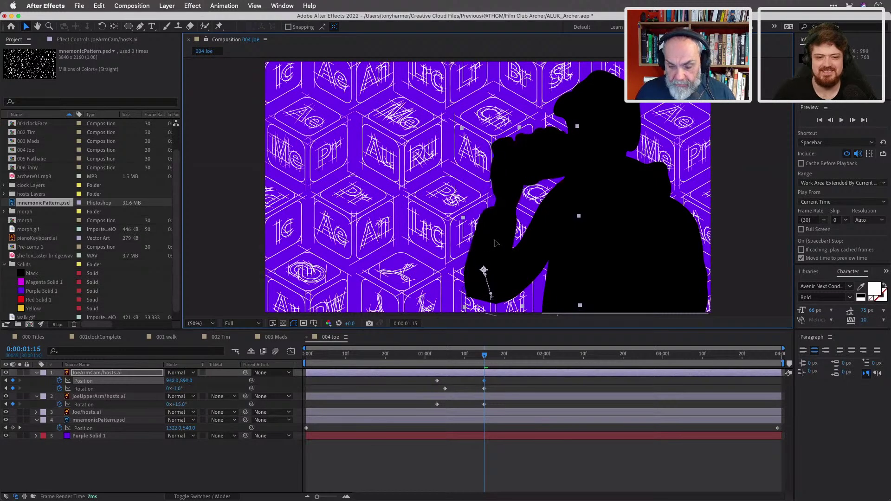
pyautogui.moveTo(482, 356); pyautogui.dragTo(520, 355)
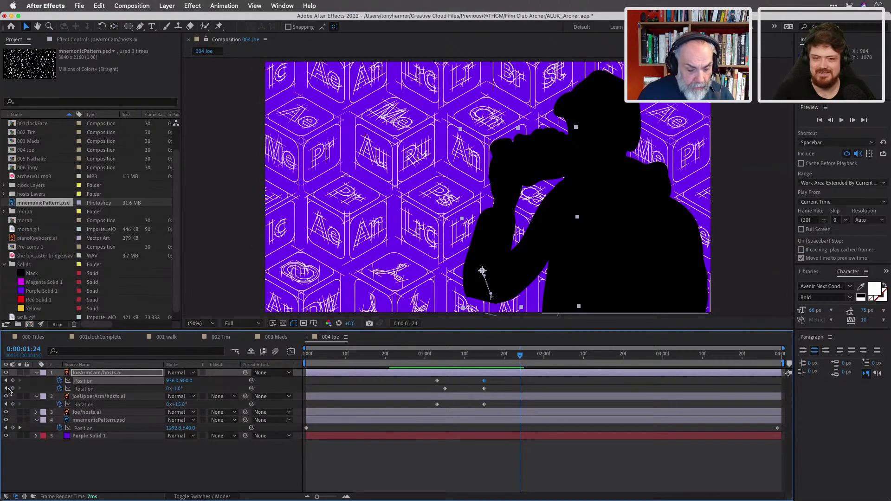
# Rotate the forearm to +8° at 0:00:01:15 and shift it slightly right.
pyautogui.click(6, 389)
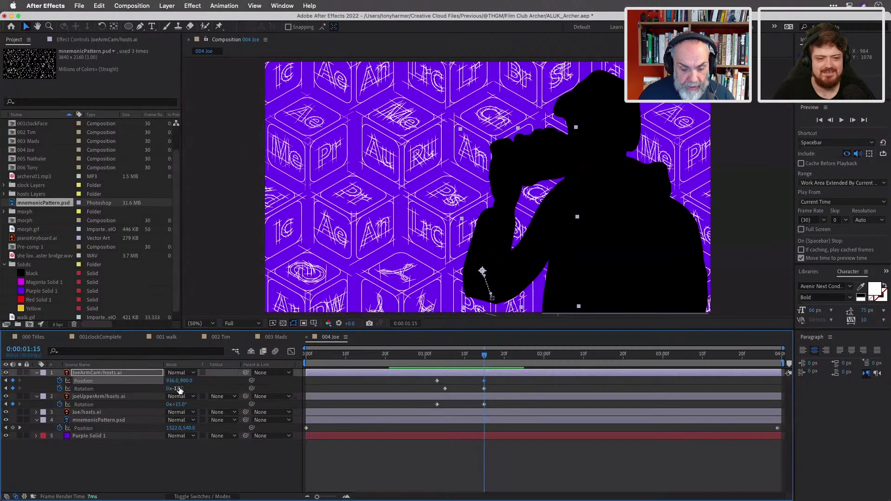
pyautogui.moveTo(178, 388); pyautogui.dragTo(182, 388)
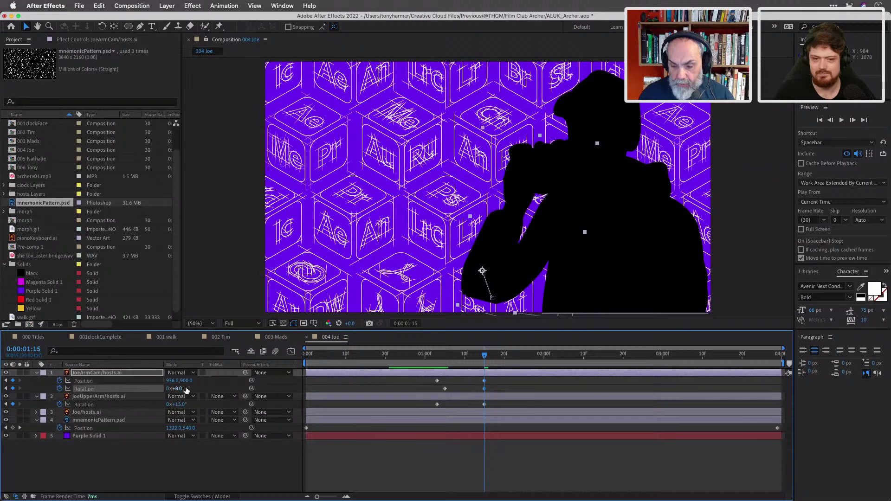
pyautogui.moveTo(496, 254)
pyautogui.mouseDown()
pyautogui.moveTo(506, 251)
pyautogui.moveTo(499, 256)
pyautogui.mouseUp()
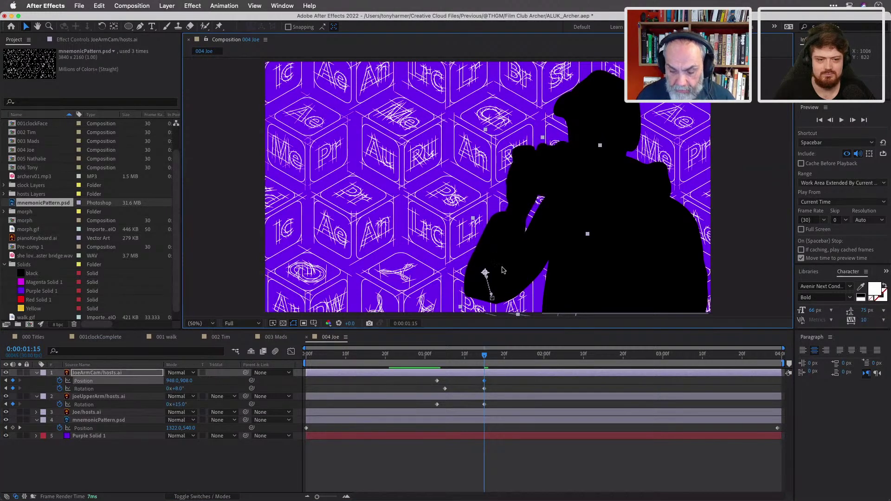
pyautogui.moveTo(489, 358)
pyautogui.mouseDown()
pyautogui.moveTo(537, 358)
pyautogui.moveTo(440, 358)
pyautogui.moveTo(536, 357)
pyautogui.moveTo(485, 356)
pyautogui.mouseUp()
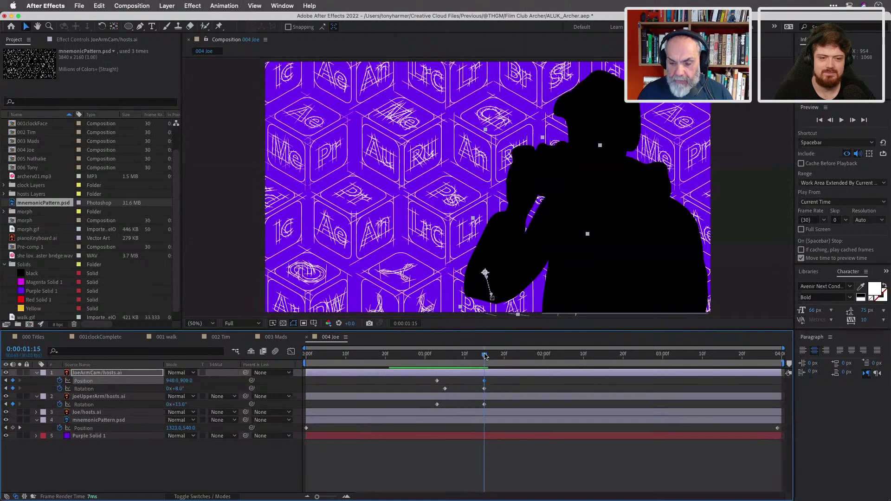
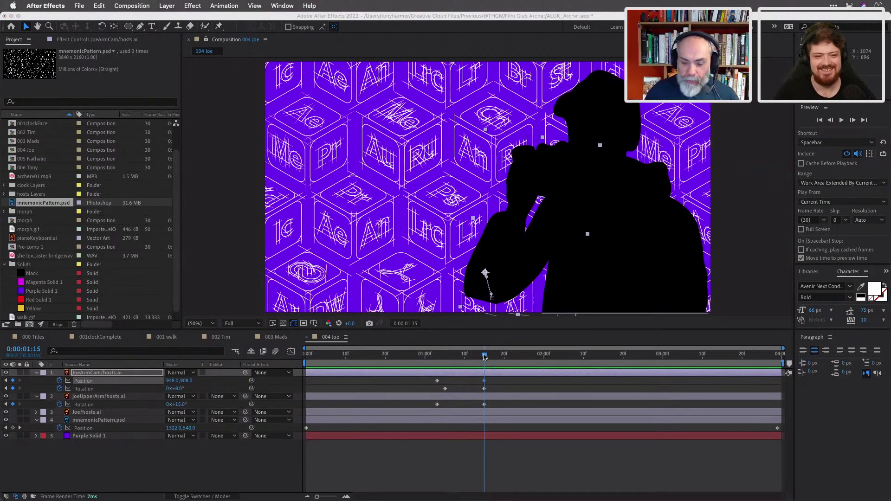
# Save the project and bring the 000 Titles composition into the timeline.
pyautogui.press('cmd+s')
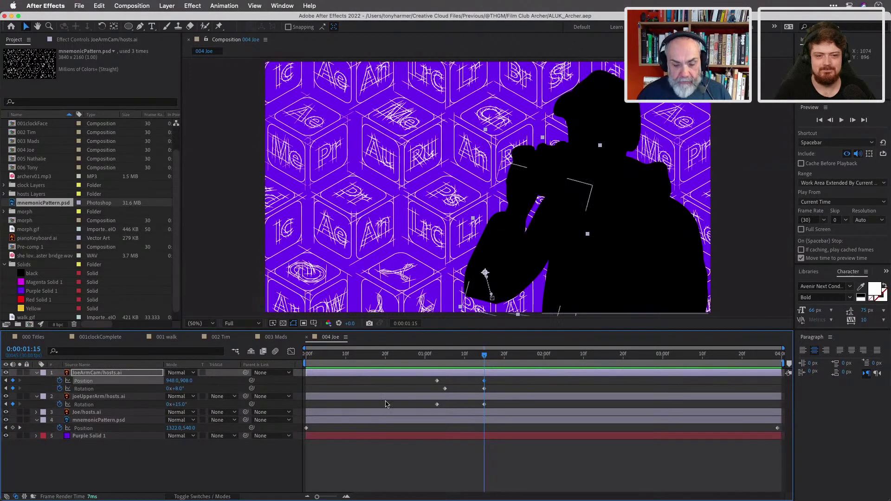
pyautogui.click(37, 337)
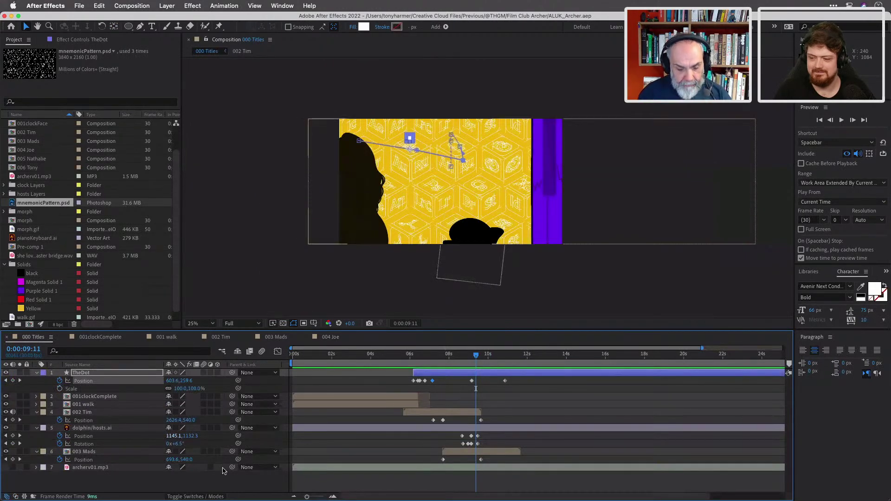
# Collapse the open layers, add 004 Joe to 000 Titles and start it around 10.5 seconds.
pyautogui.click(37, 413)
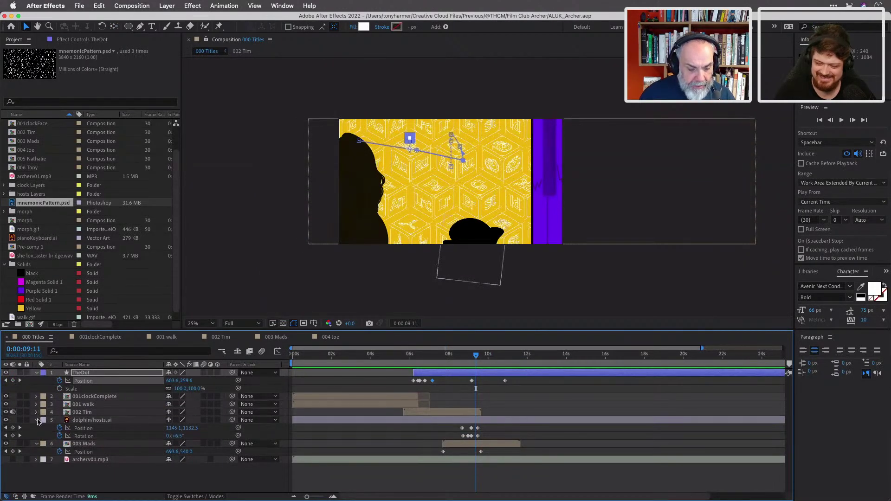
pyautogui.click(36, 420)
pyautogui.click(37, 428)
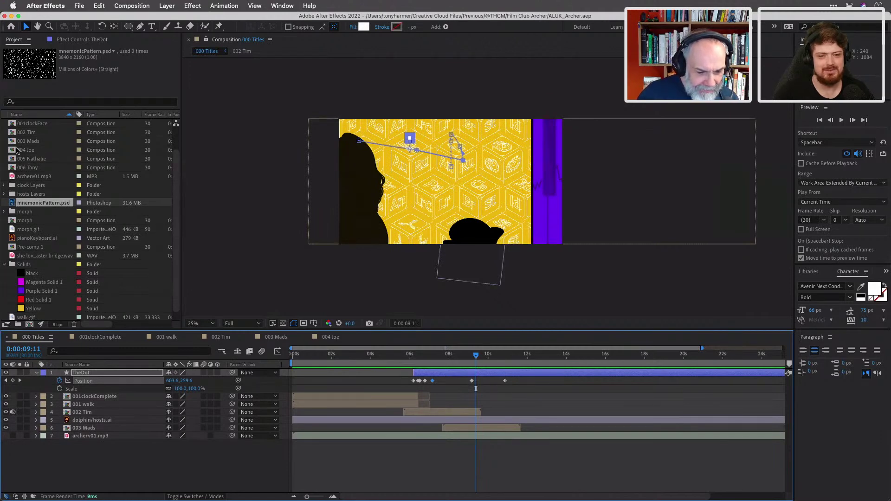
pyautogui.moveTo(22, 149); pyautogui.dragTo(130, 433)
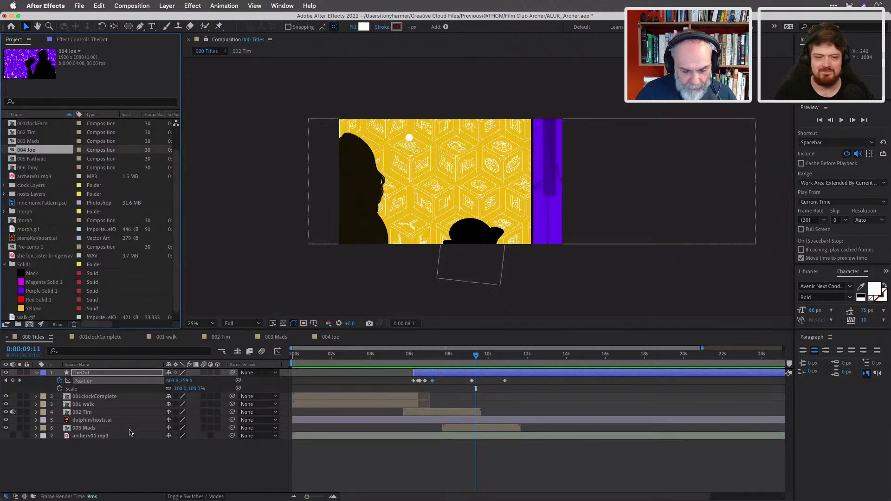
pyautogui.moveTo(359, 436); pyautogui.dragTo(574, 452)
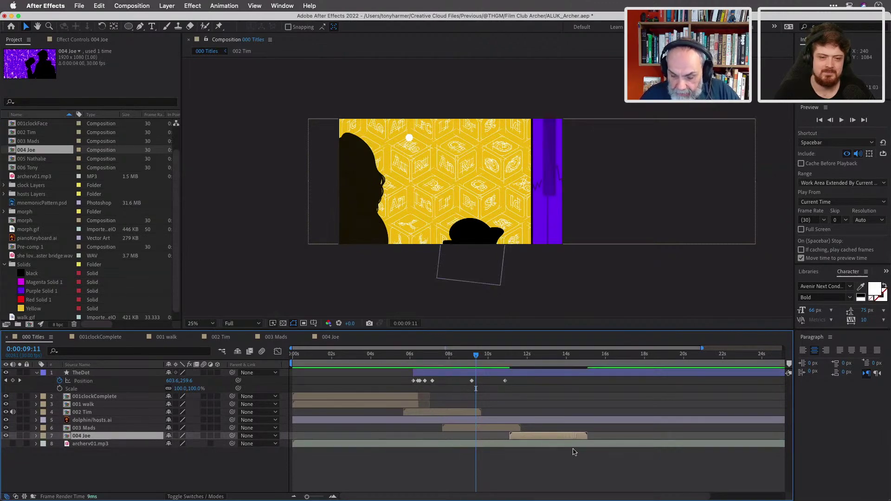
pyautogui.moveTo(475, 357)
pyautogui.mouseDown()
pyautogui.moveTo(515, 365)
pyautogui.moveTo(458, 361)
pyautogui.moveTo(491, 367)
pyautogui.moveTo(480, 363)
pyautogui.mouseUp()
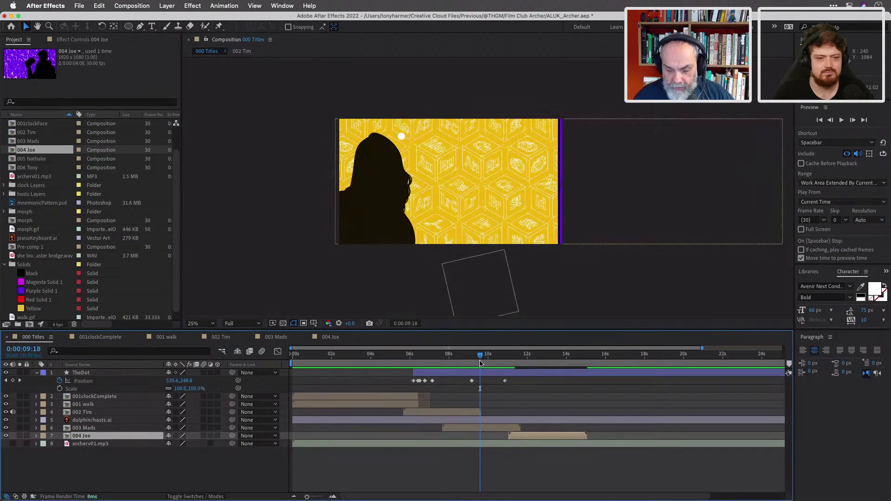
# Set a Position keyframe on 003 Mads at 0:00:09:23.
pyautogui.click(478, 429)
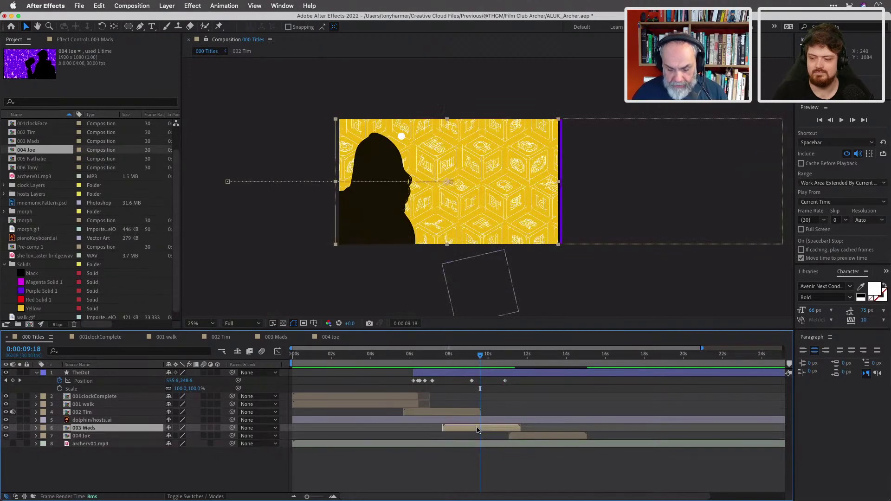
pyautogui.press('p')
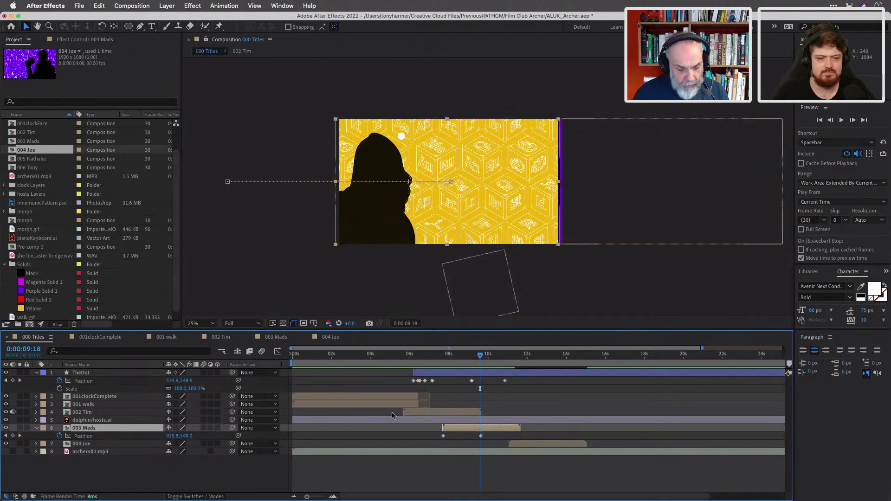
pyautogui.click(483, 358)
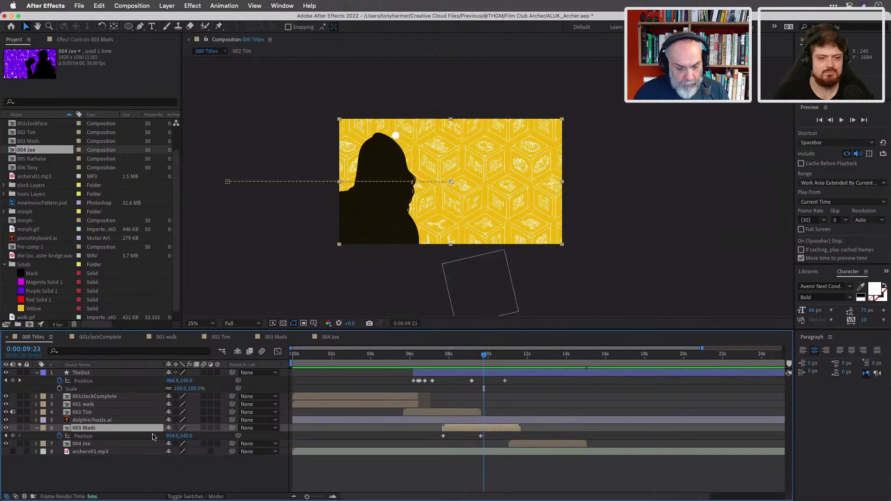
pyautogui.click(13, 436)
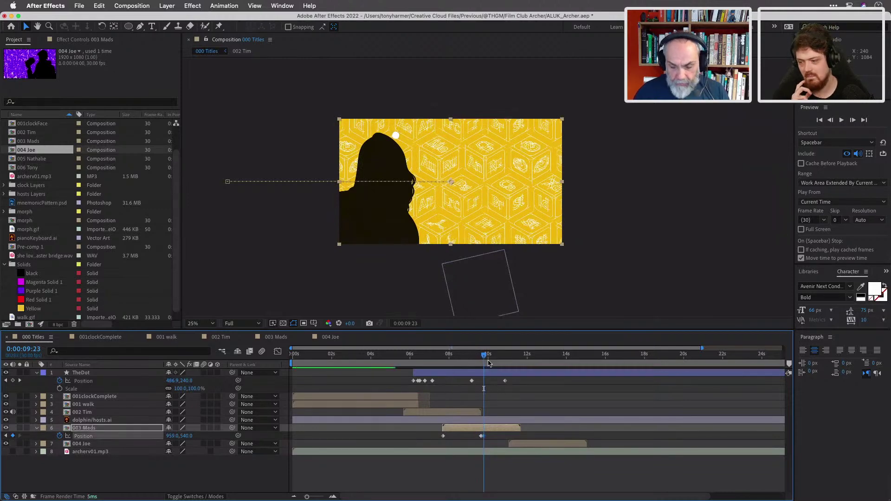
# Slide 003 Mads off-left to X -960 at 10:25 and start 004 Joe there.
pyautogui.moveTo(484, 356); pyautogui.dragTo(504, 361)
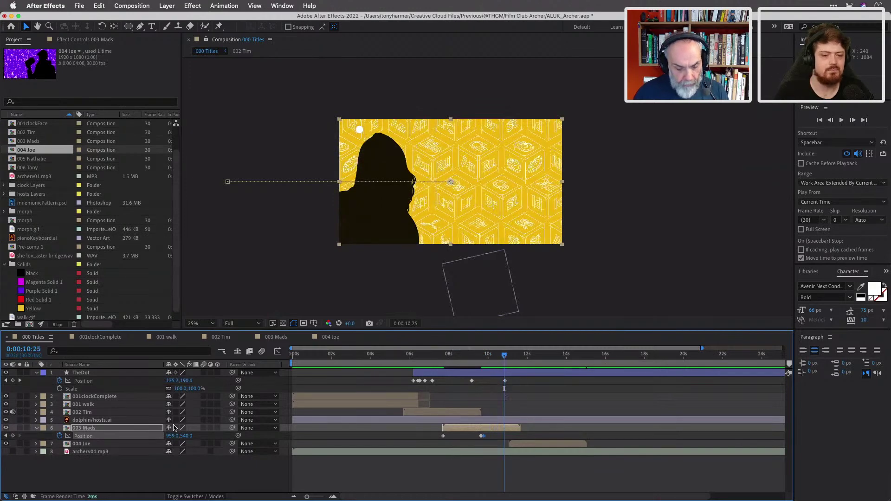
pyautogui.moveTo(173, 436); pyautogui.dragTo(45, 435)
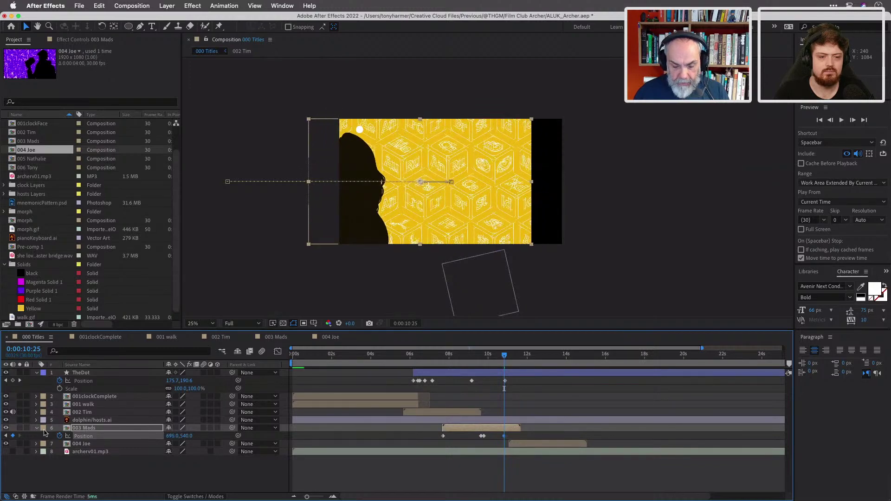
pyautogui.moveTo(181, 434)
pyautogui.mouseDown()
pyautogui.moveTo(134, 443)
pyautogui.moveTo(183, 441)
pyautogui.mouseUp()
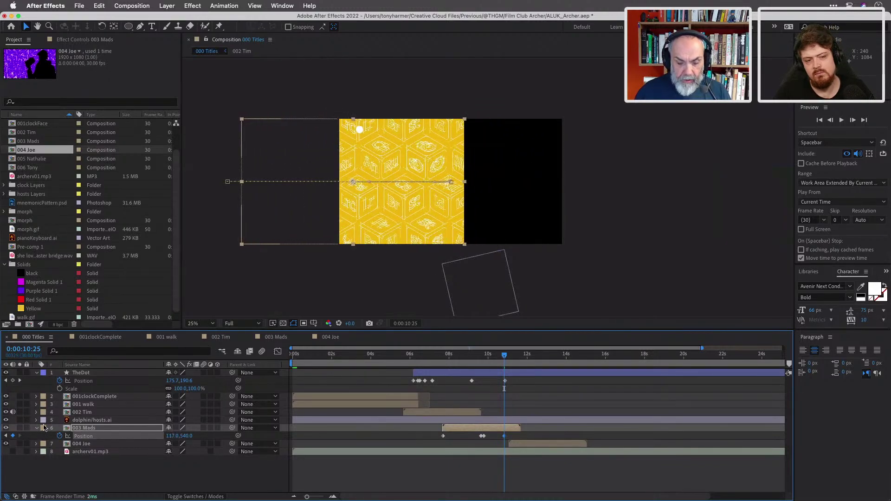
pyautogui.moveTo(107, 429); pyautogui.dragTo(61, 437)
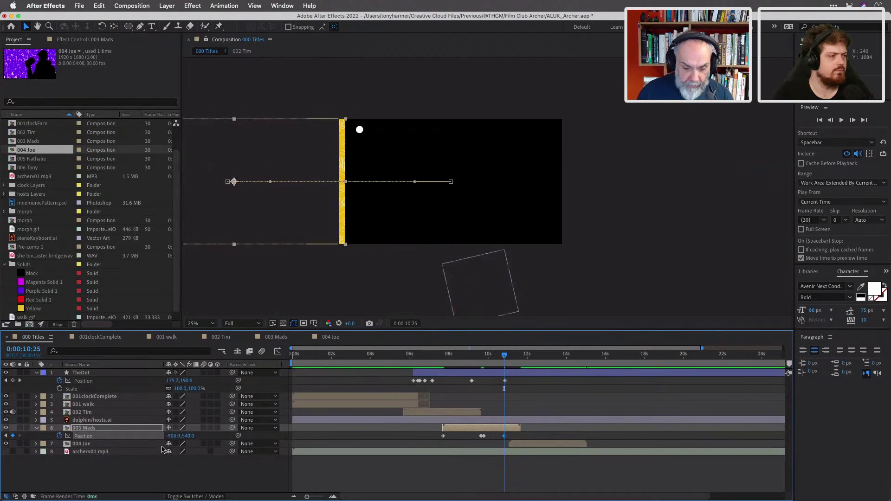
pyautogui.moveTo(172, 439); pyautogui.dragTo(145, 436)
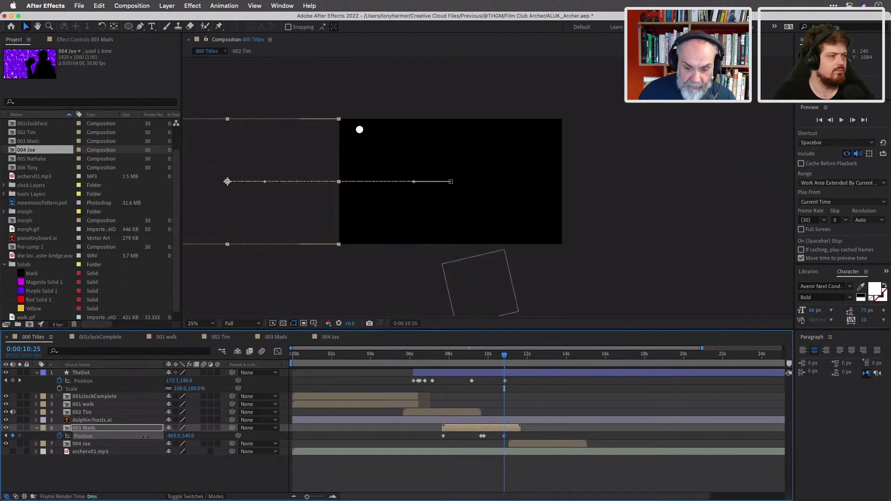
pyautogui.click(172, 436)
pyautogui.write('-960')
pyautogui.press('Return')
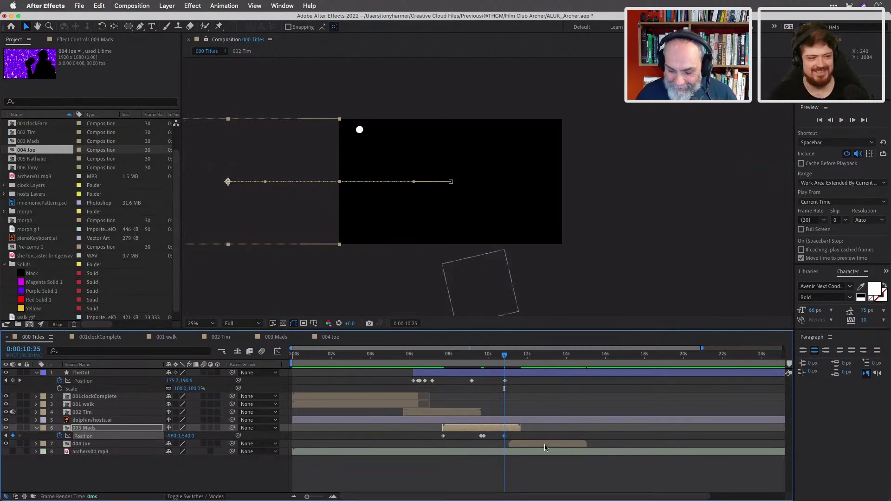
pyautogui.moveTo(545, 444); pyautogui.dragTo(531, 446)
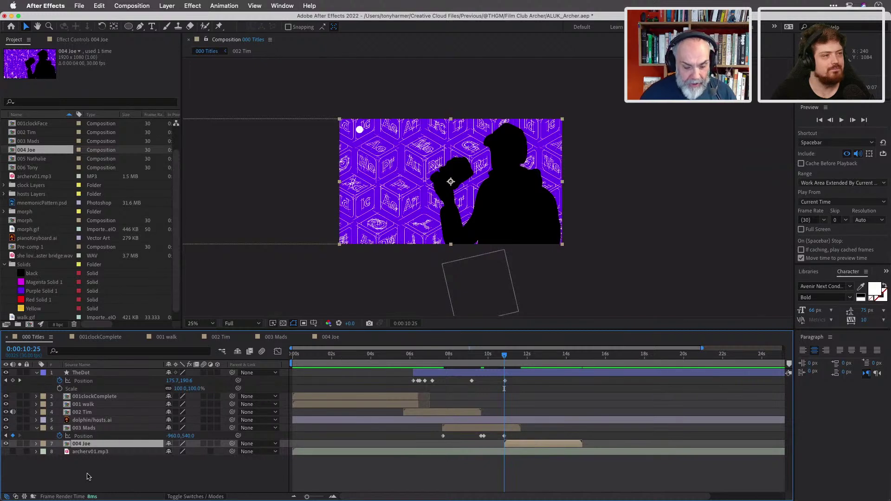
# Show 004 Joe's Position and move its bar to start around 9 seconds.
pyautogui.press('p')
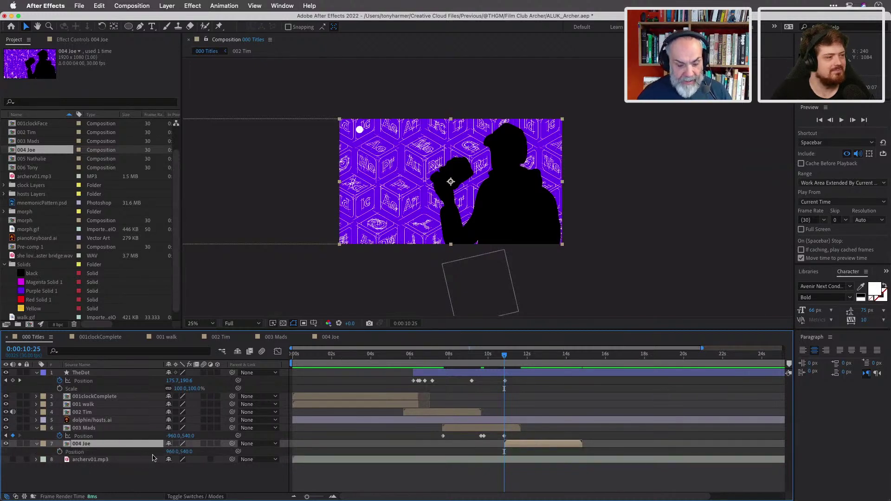
pyautogui.click(172, 452)
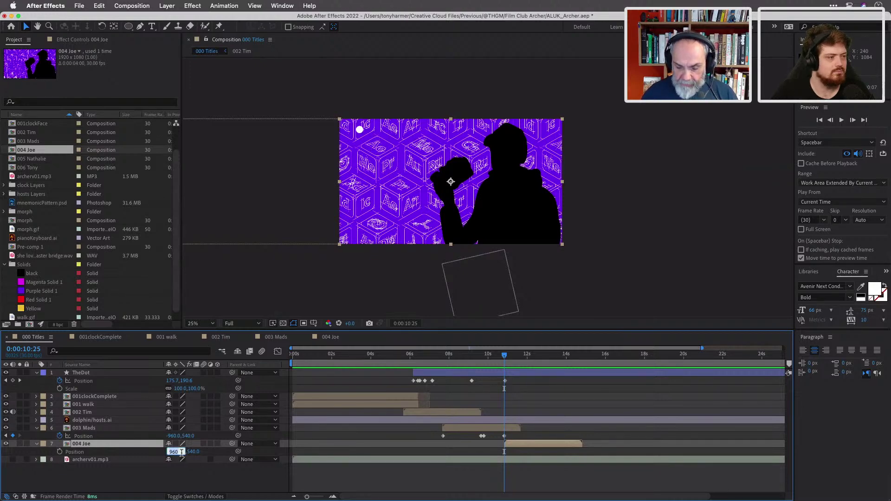
pyautogui.click(195, 478)
pyautogui.moveTo(486, 459); pyautogui.dragTo(842, 467)
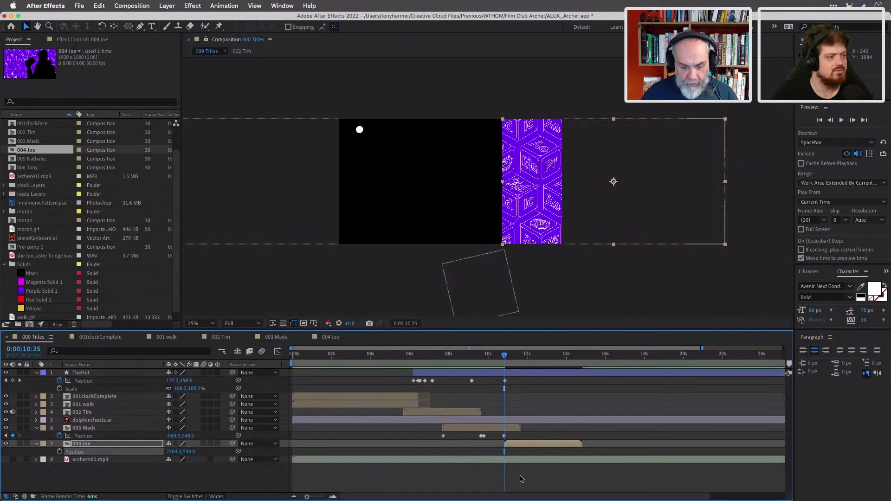
pyautogui.press('super+z')
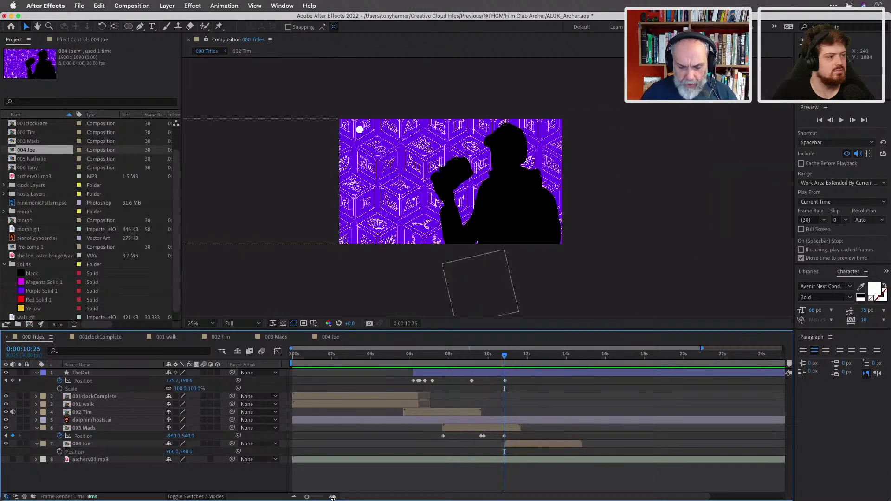
pyautogui.moveTo(526, 448); pyautogui.dragTo(505, 447)
# Keyframe Joe's Position at 9:23 at X +1920 (2880,540), off-frame right.
pyautogui.click(60, 452)
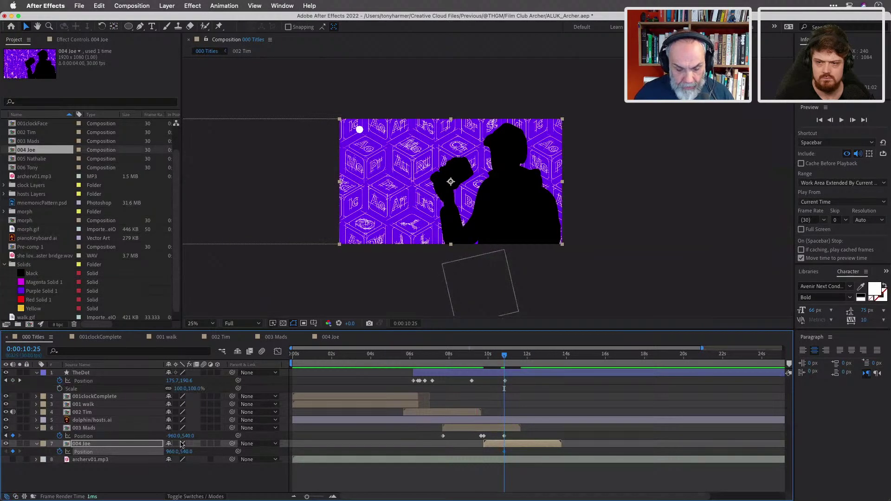
pyautogui.click(6, 436)
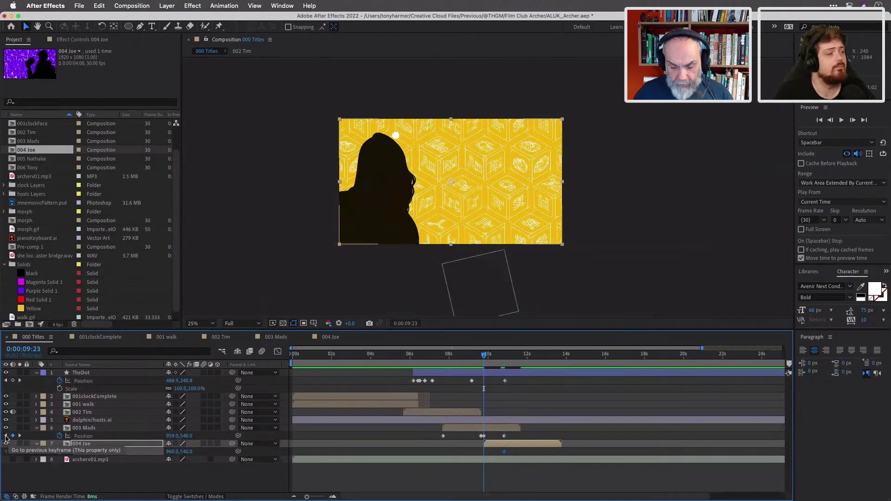
pyautogui.click(173, 452)
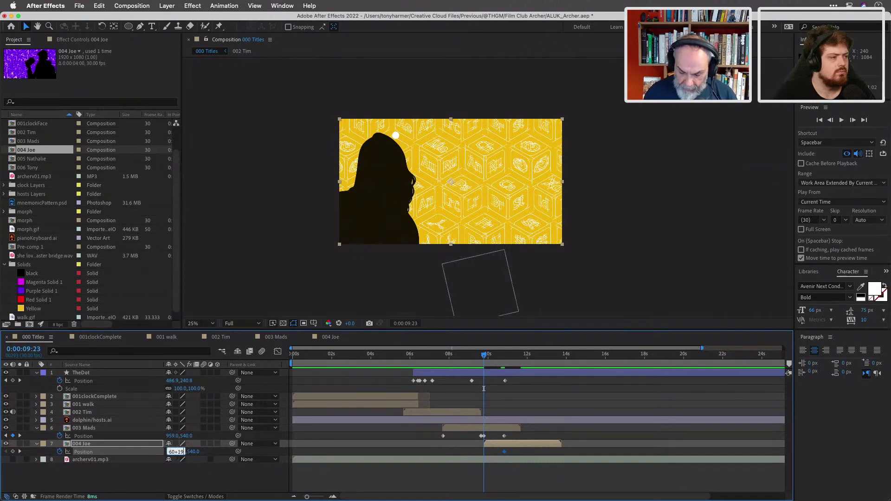
pyautogui.write('+1920')
pyautogui.press('Return')
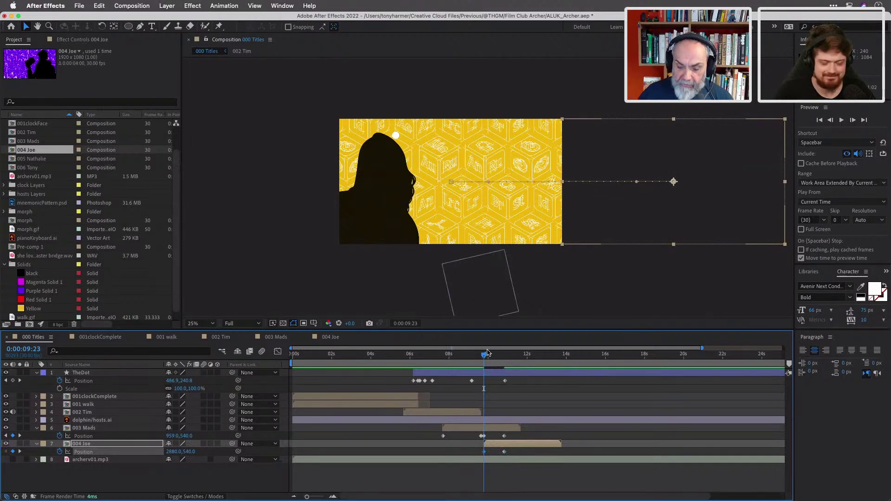
pyautogui.moveTo(484, 356); pyautogui.dragTo(466, 363)
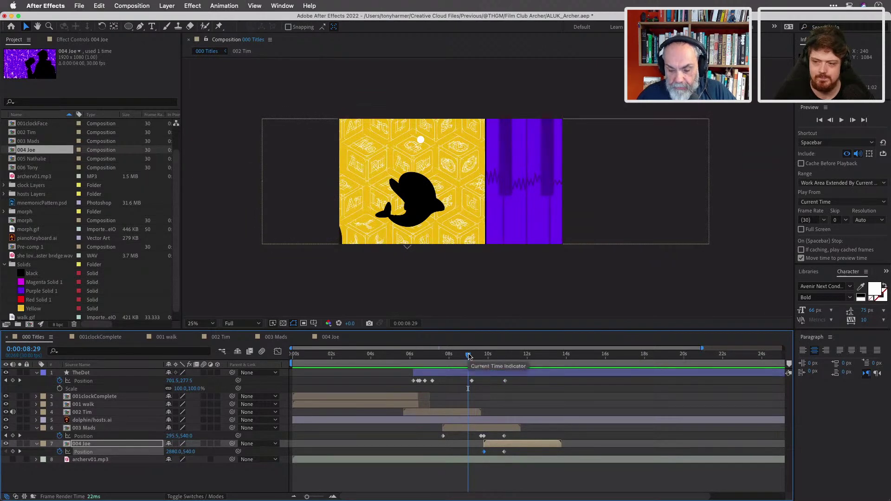
# Step through TheDot's Position keyframes and drag the 9:05 keyframe slightly earlier.
pyautogui.moveTo(469, 356); pyautogui.dragTo(472, 357)
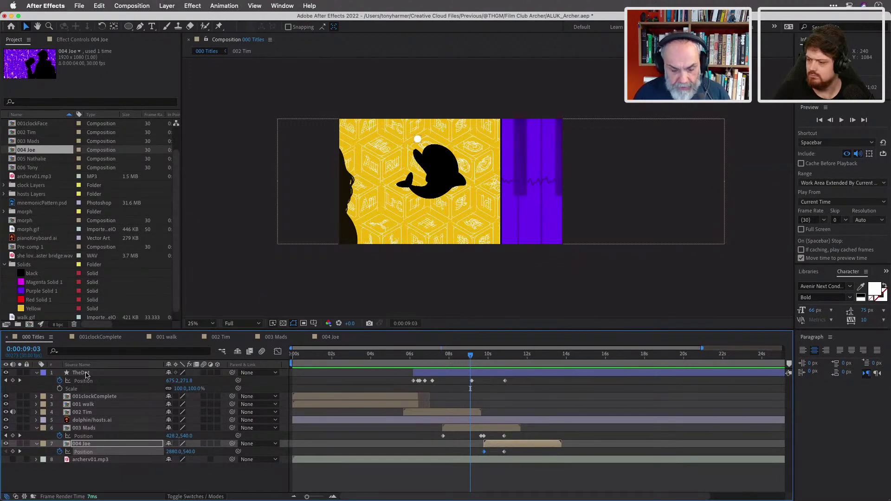
pyautogui.click(19, 380)
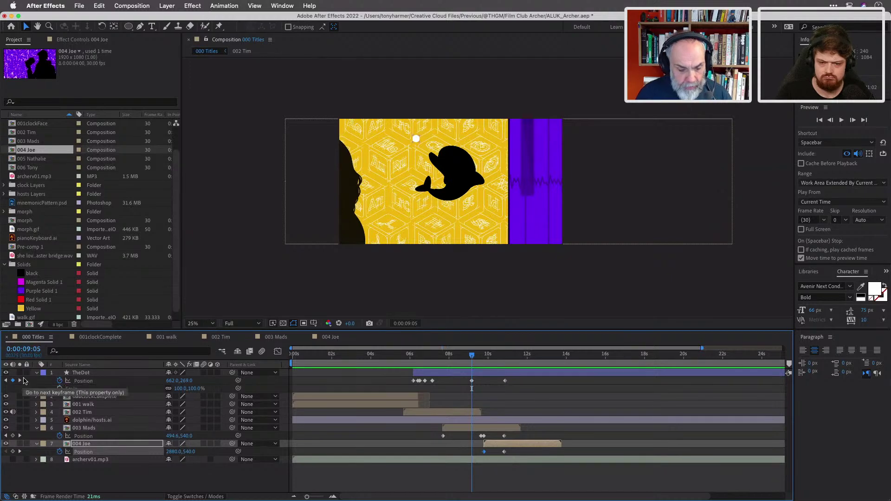
pyautogui.click(7, 381)
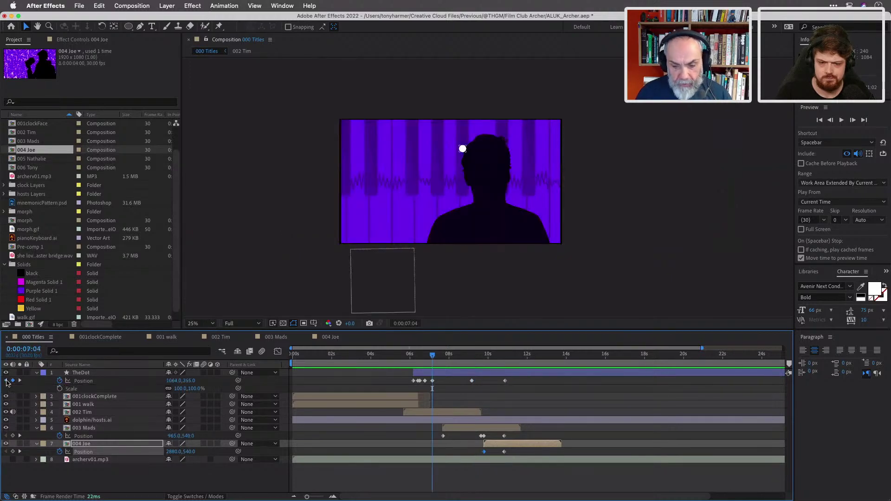
pyautogui.click(20, 381)
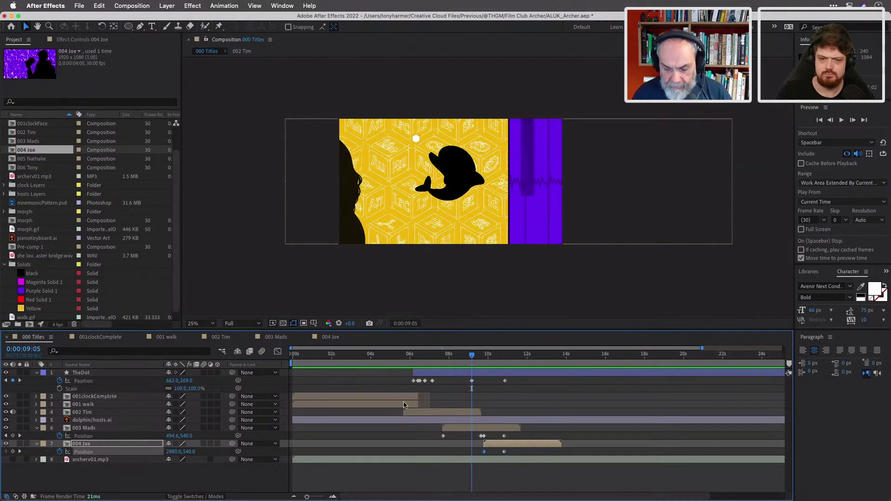
pyautogui.moveTo(473, 381); pyautogui.dragTo(471, 358)
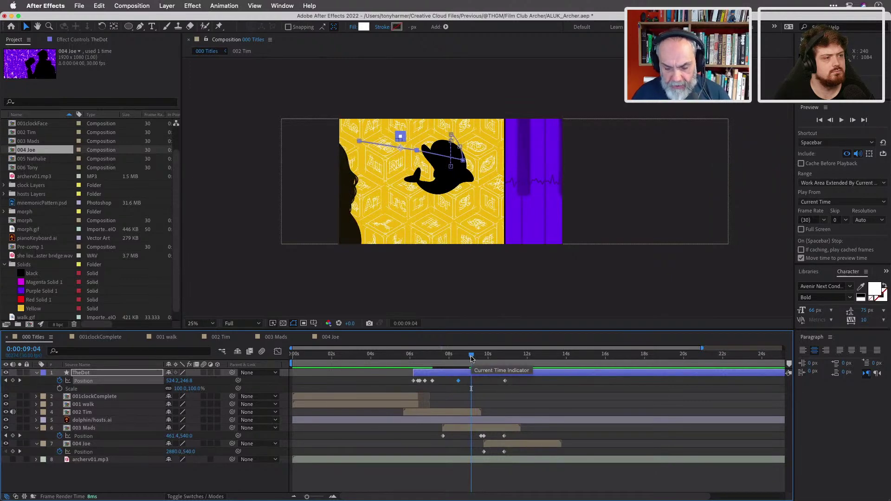
# Place TheDot's keyframe at 0:00:09:04 (662,269) and check it against the 10:26 keyframe.
pyautogui.moveTo(458, 384); pyautogui.dragTo(473, 386)
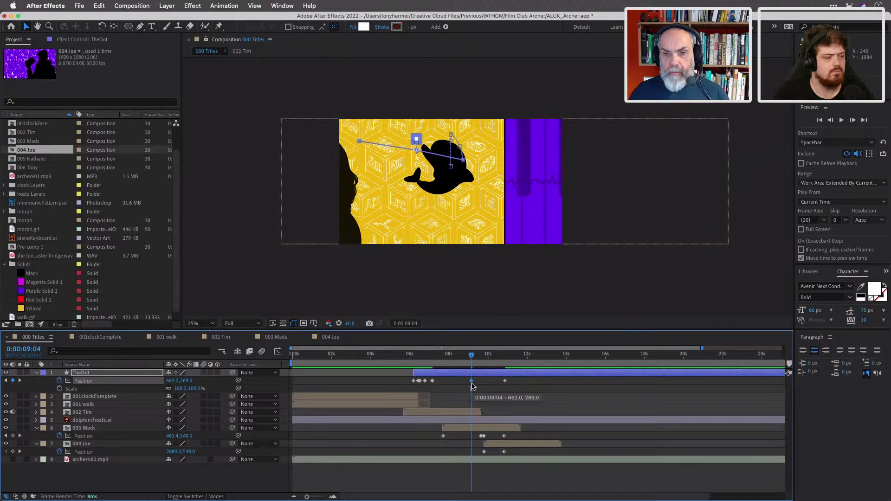
pyautogui.moveTo(473, 386); pyautogui.dragTo(473, 387)
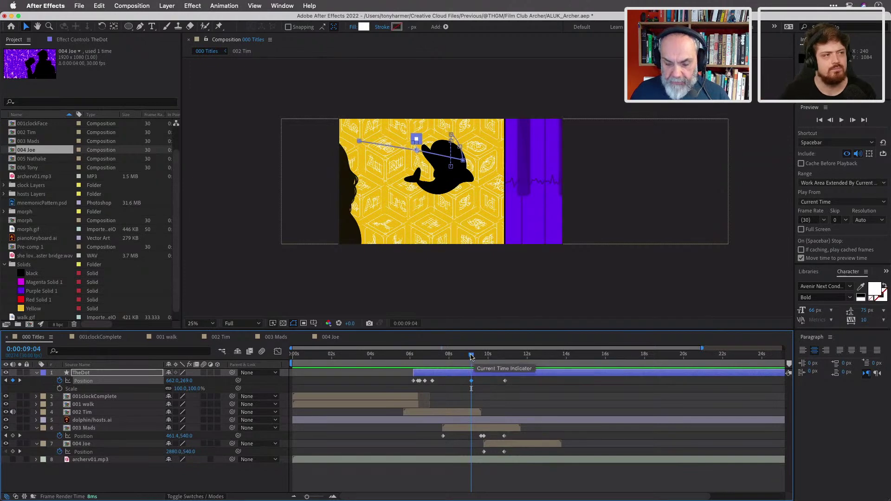
pyautogui.moveTo(471, 357); pyautogui.dragTo(506, 360)
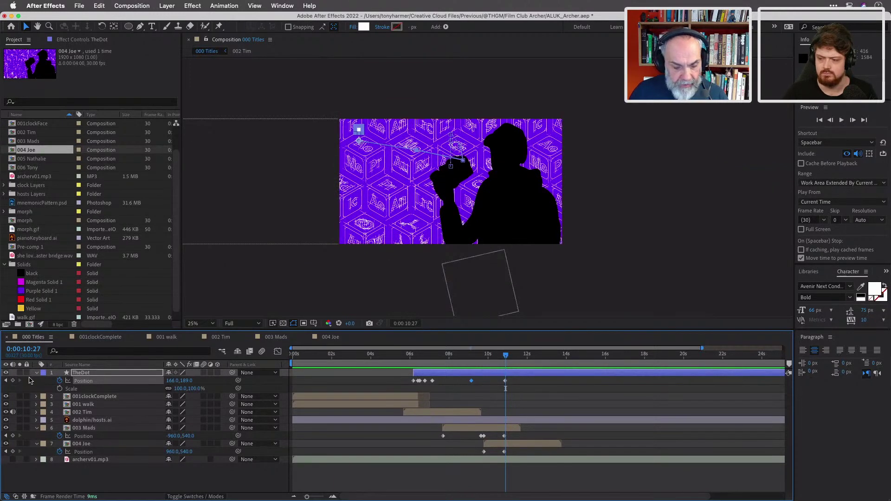
pyautogui.click(6, 381)
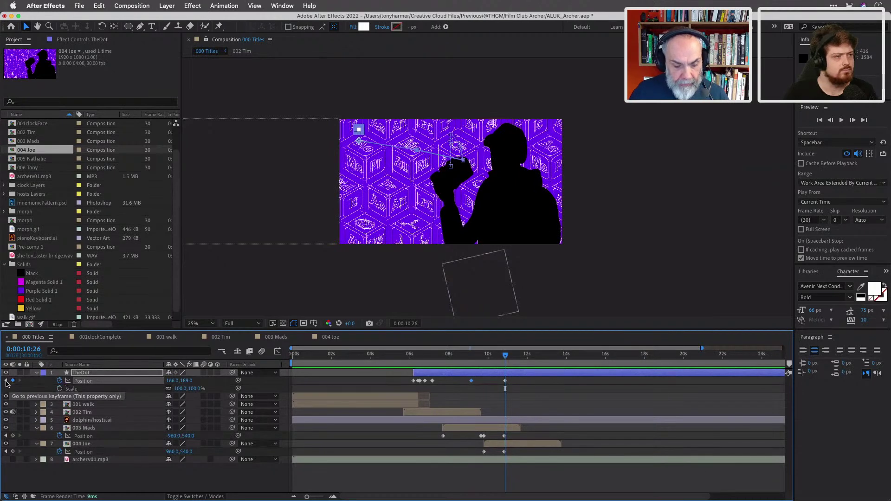
pyautogui.click(6, 381)
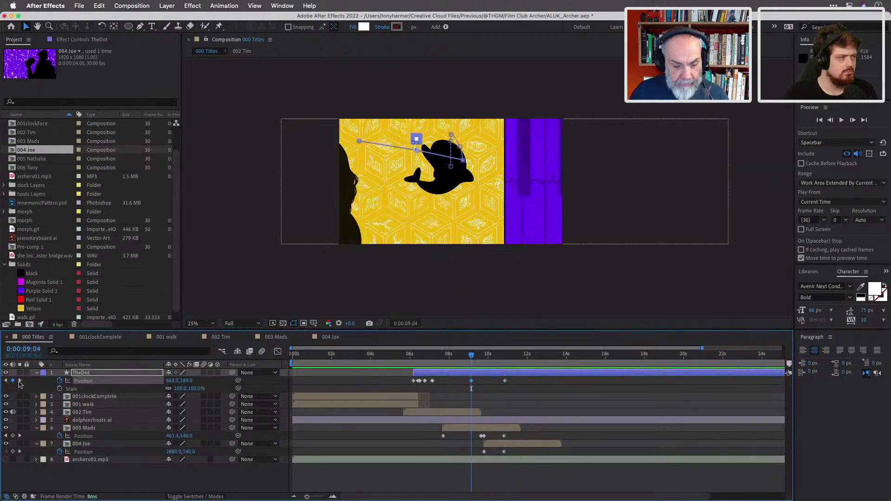
pyautogui.click(20, 381)
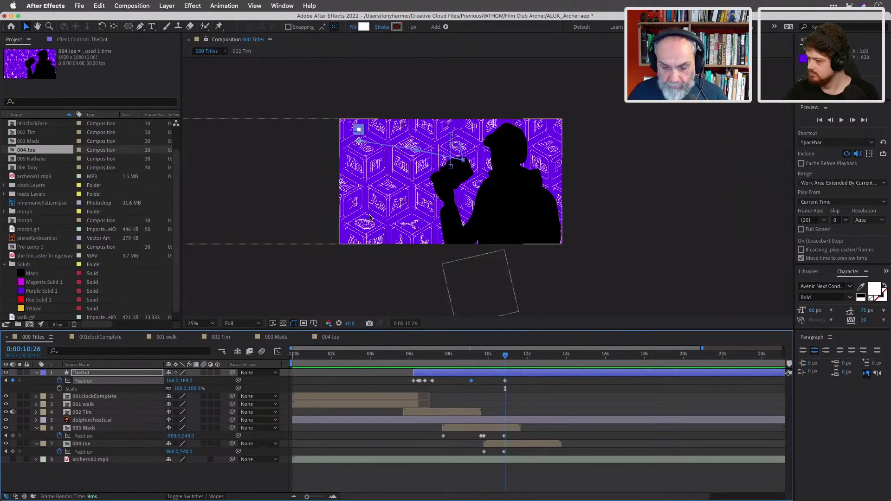
# Place the white dot on the silhouette's raised hand at 0:00:10:26.
pyautogui.scroll(2, 397, 147)
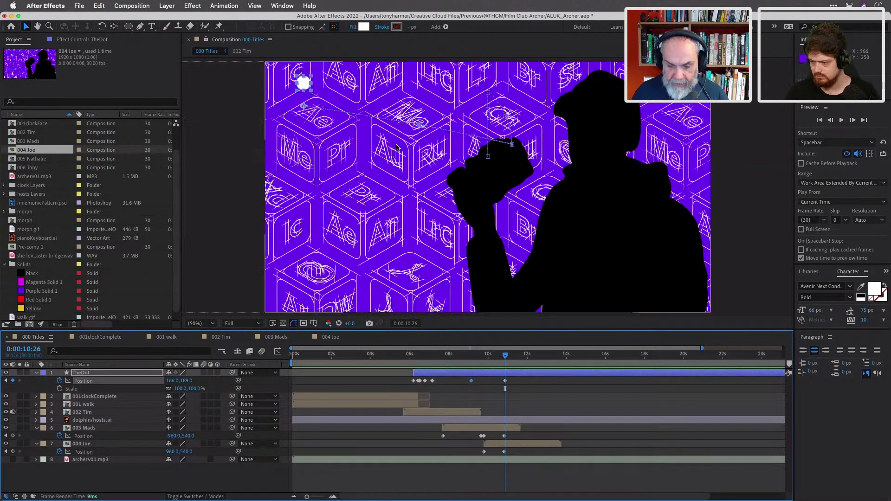
pyautogui.moveTo(304, 86); pyautogui.dragTo(492, 188)
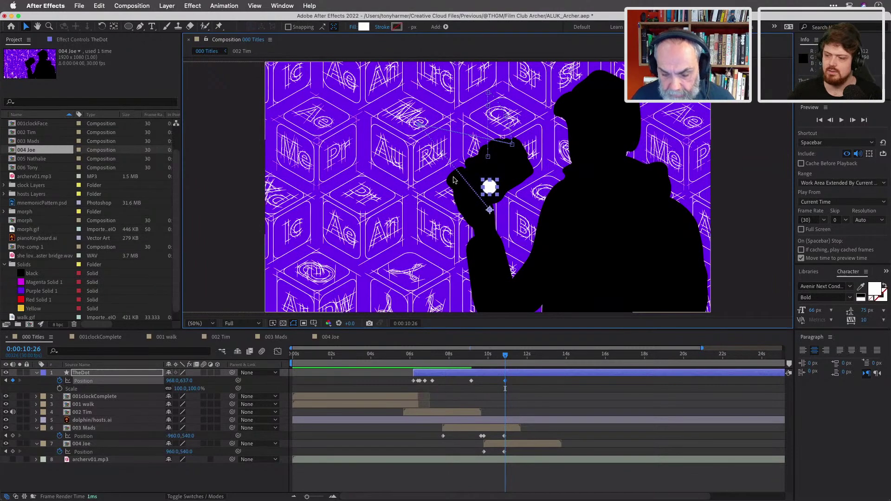
pyautogui.moveTo(506, 357); pyautogui.dragTo(472, 355)
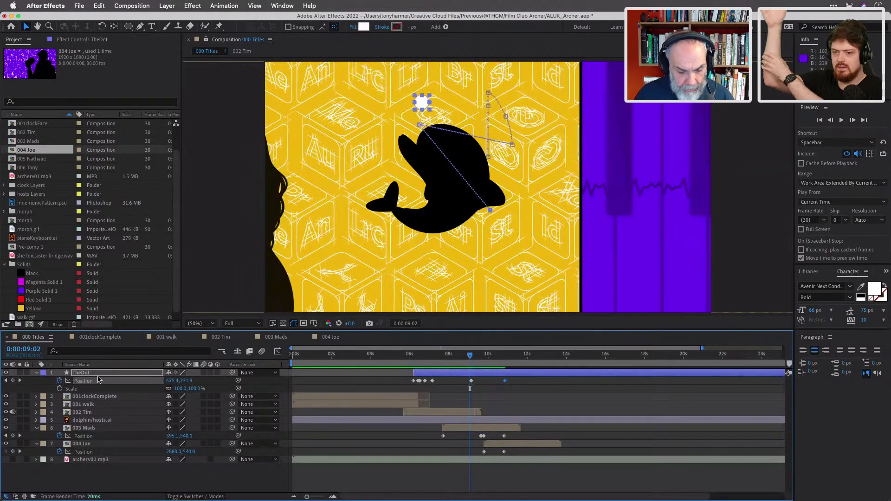
# At the 0:00:09:04 keyframe, shift the dot slightly right above the dolphin.
pyautogui.click(6, 381)
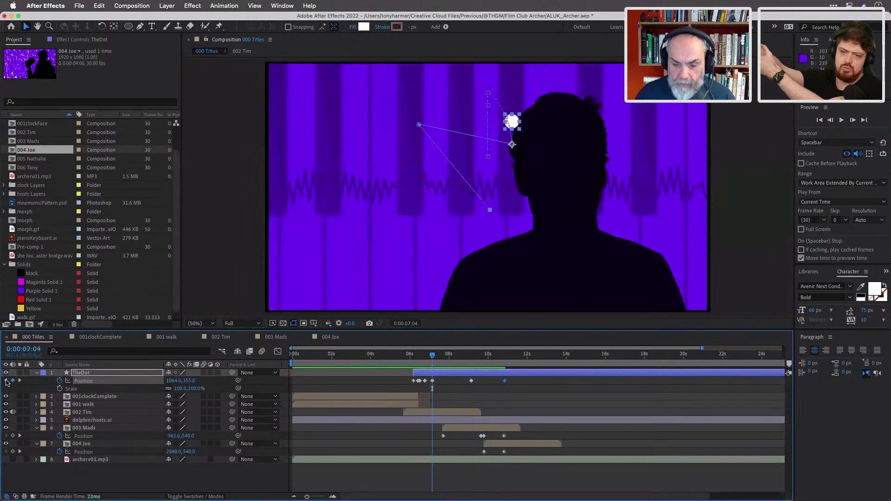
pyautogui.click(20, 381)
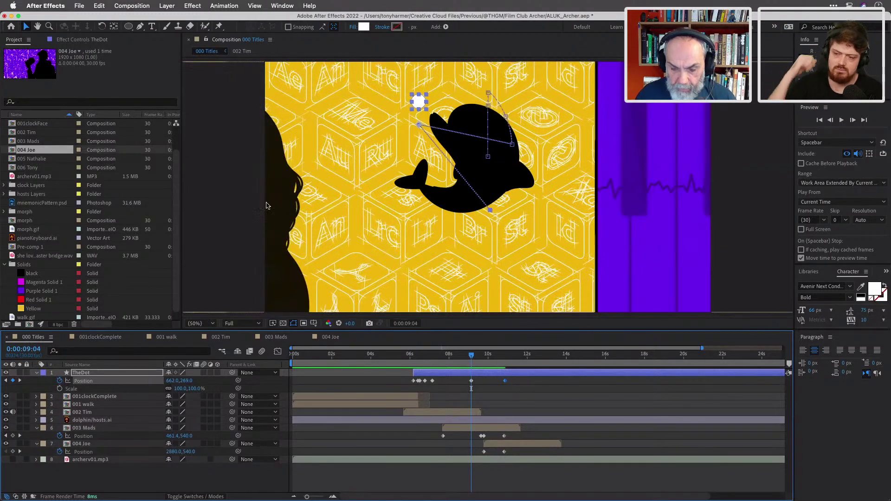
pyautogui.click(419, 103)
pyautogui.moveTo(419, 103); pyautogui.dragTo(433, 106)
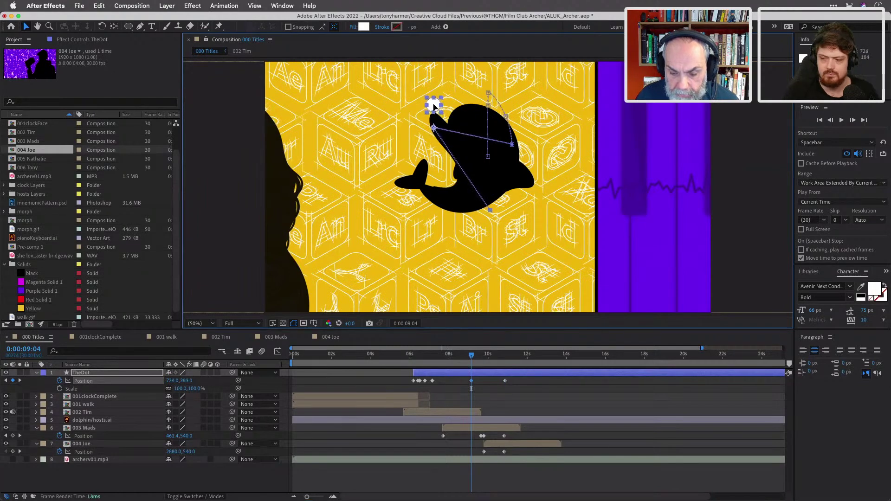
# Add a midway Position keyframe for the dot at 0:00:09:25 (about 895.7,376).
pyautogui.moveTo(472, 356)
pyautogui.mouseDown()
pyautogui.moveTo(453, 359)
pyautogui.moveTo(506, 364)
pyautogui.moveTo(477, 358)
pyautogui.mouseUp()
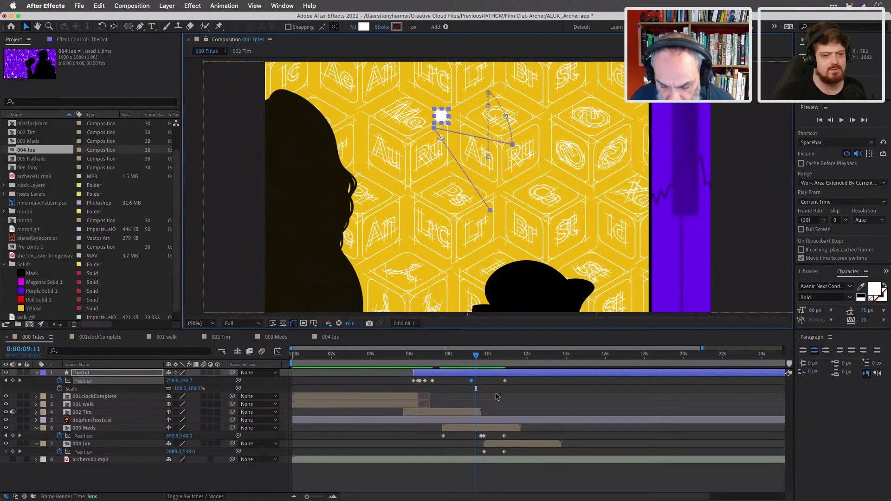
pyautogui.click(471, 381)
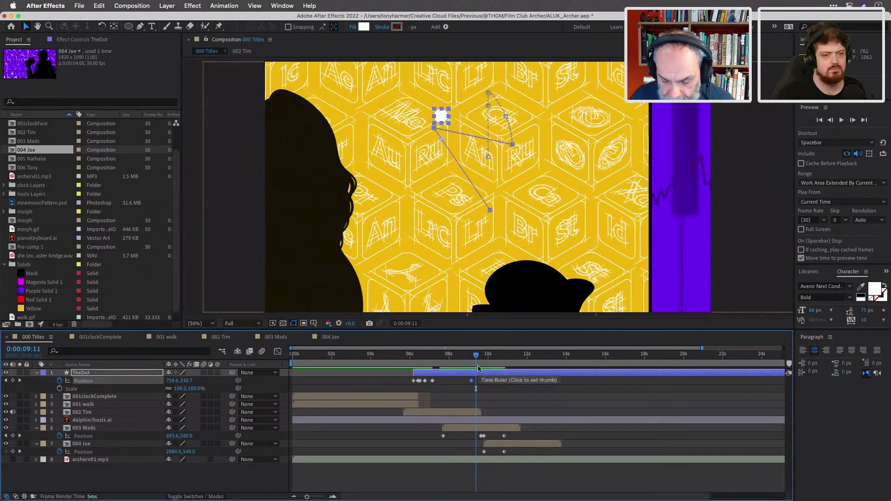
pyautogui.moveTo(477, 357); pyautogui.dragTo(487, 361)
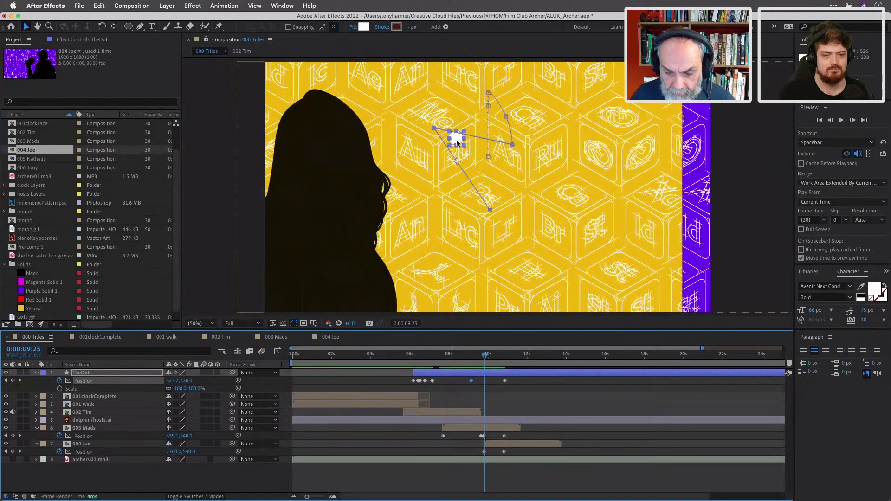
pyautogui.moveTo(456, 139); pyautogui.dragTo(473, 131)
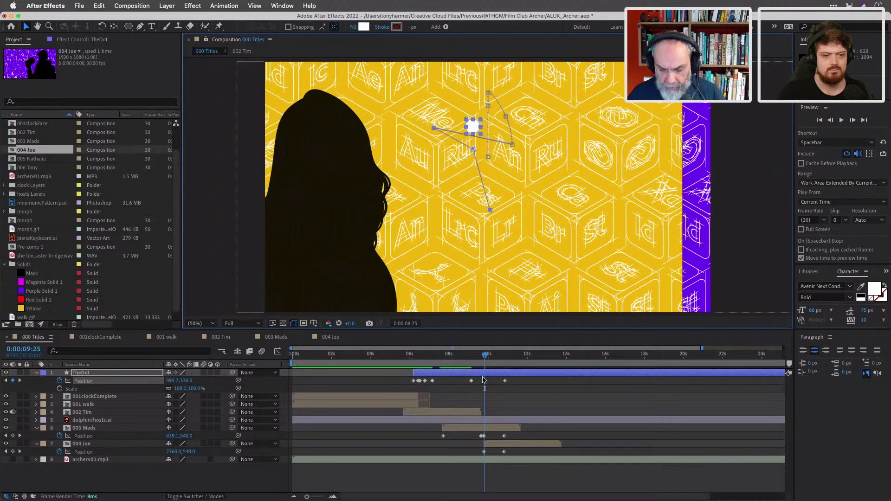
# Give the 0:00:09:25 keyframe Bezier spatial interpolation and scrub to review the curve.
pyautogui.rightClick(486, 383)
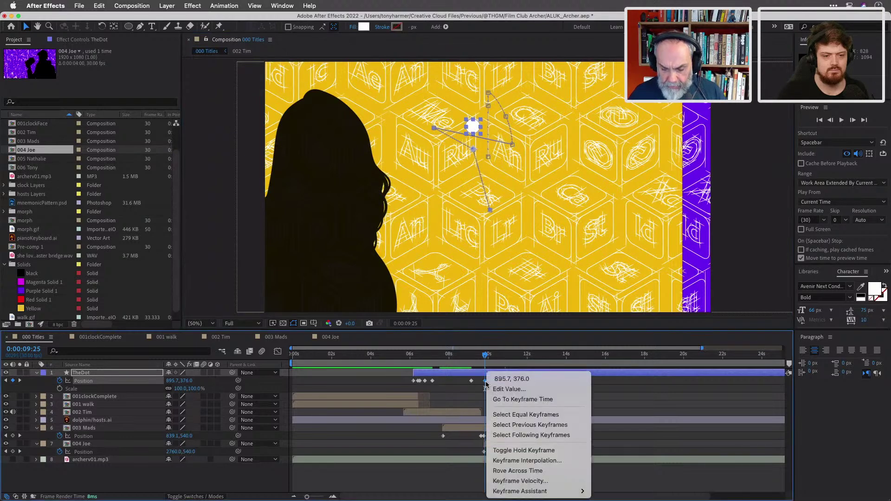
pyautogui.moveTo(526, 492)
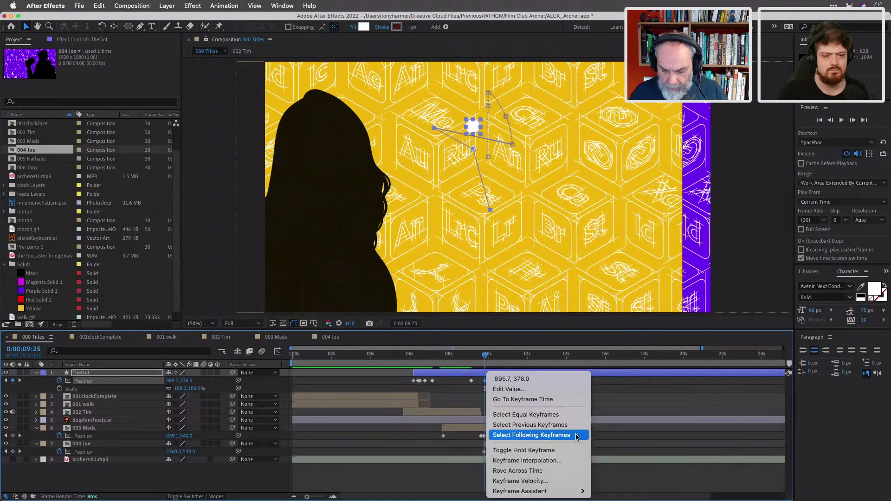
pyautogui.click(547, 460)
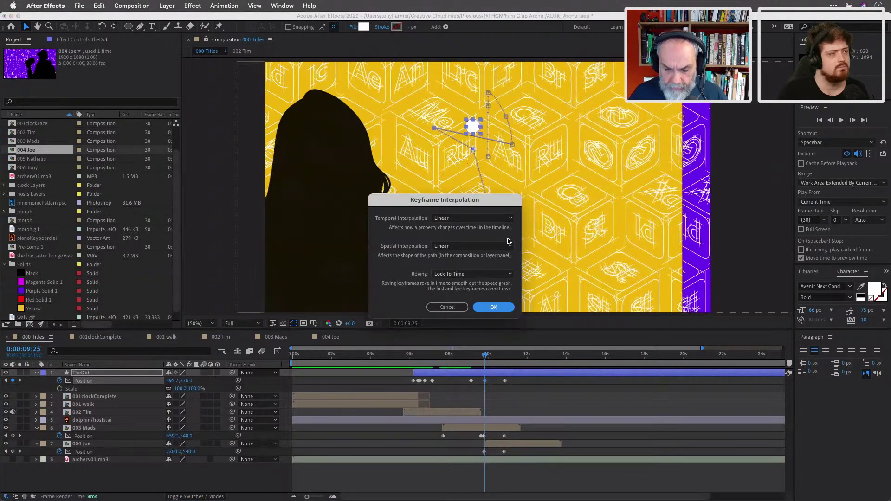
pyautogui.click(509, 249)
pyautogui.click(482, 279)
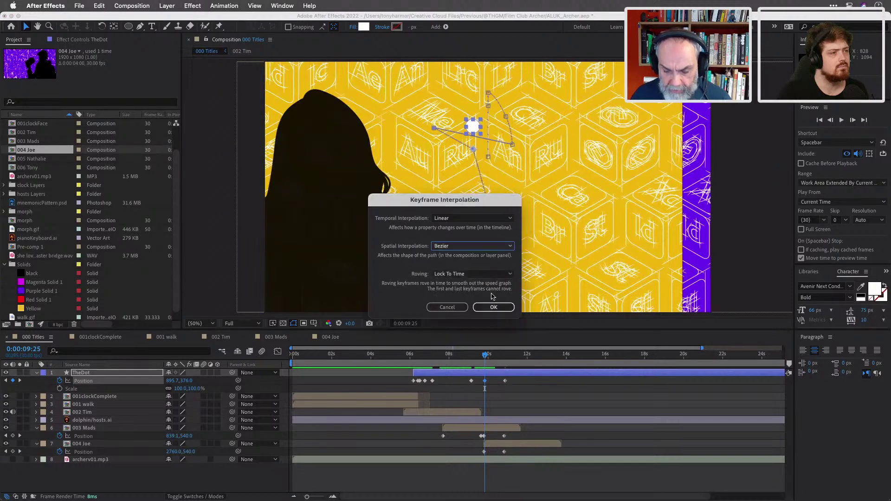
pyautogui.click(494, 309)
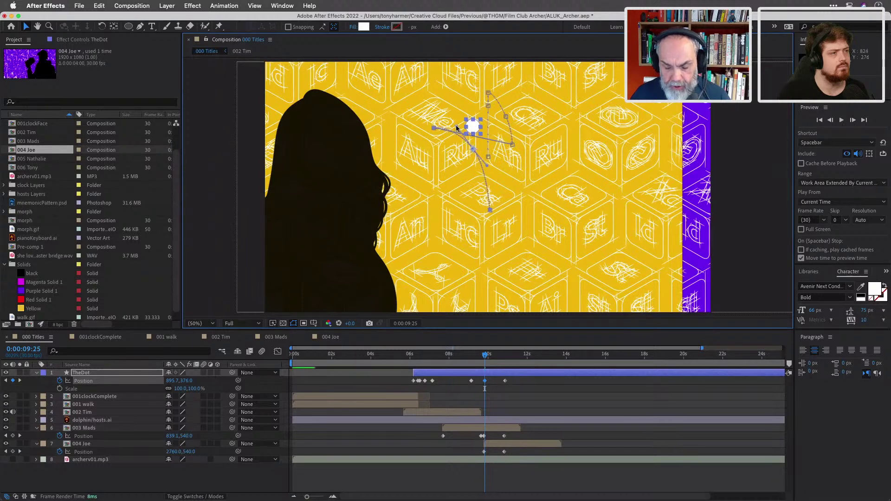
pyautogui.click(480, 357)
pyautogui.moveTo(480, 357); pyautogui.dragTo(505, 371)
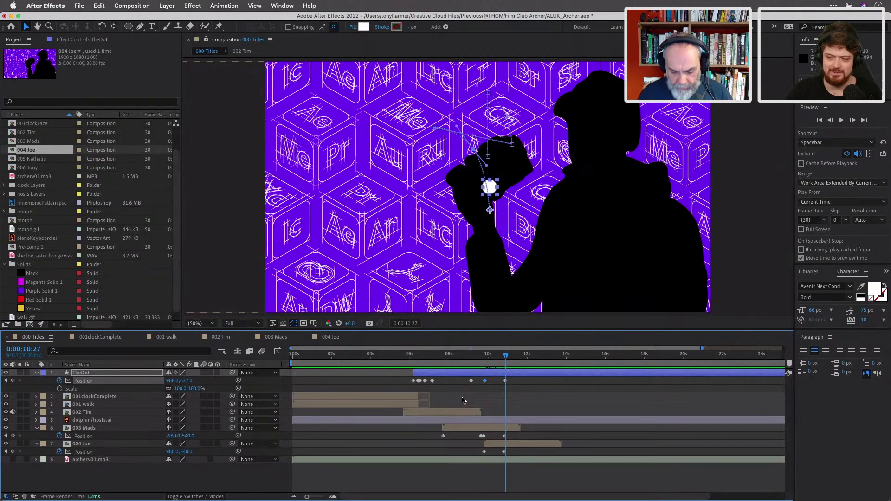
# Save, then move the dot onto the rising hand near 0:00:11:07, nudged up.
pyautogui.press('super+s')
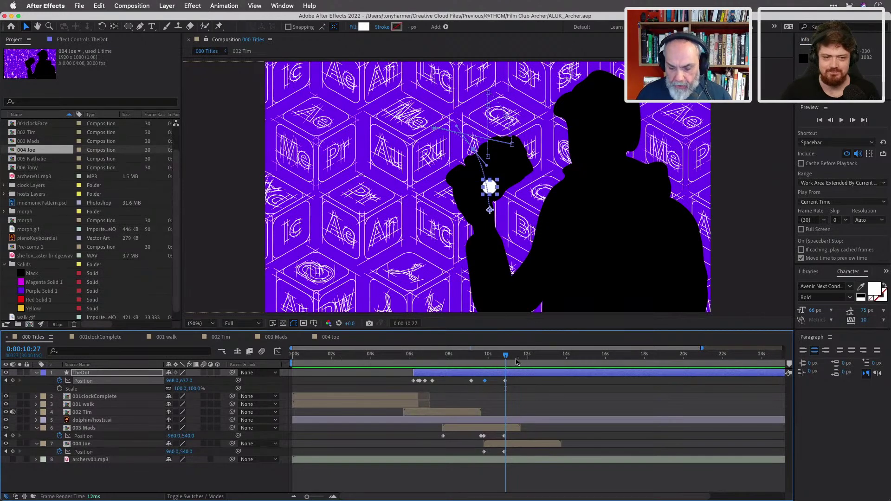
pyautogui.moveTo(505, 356); pyautogui.dragTo(505, 357)
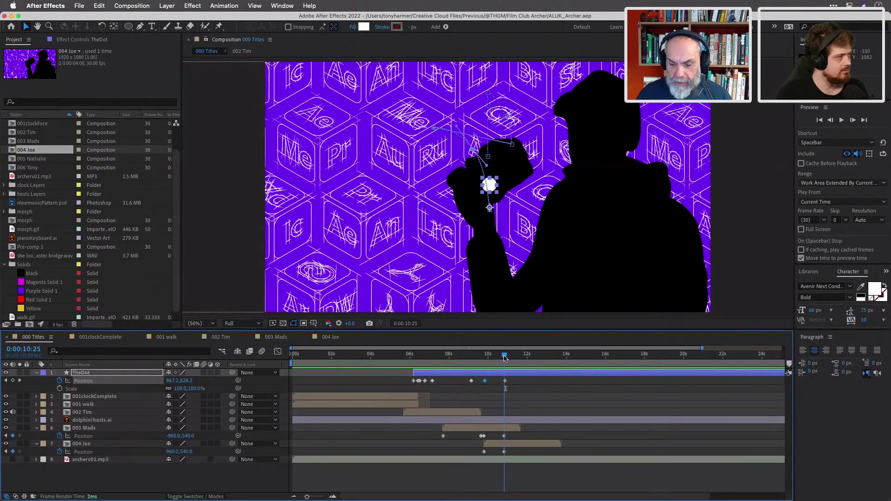
pyautogui.moveTo(504, 357); pyautogui.dragTo(513, 357)
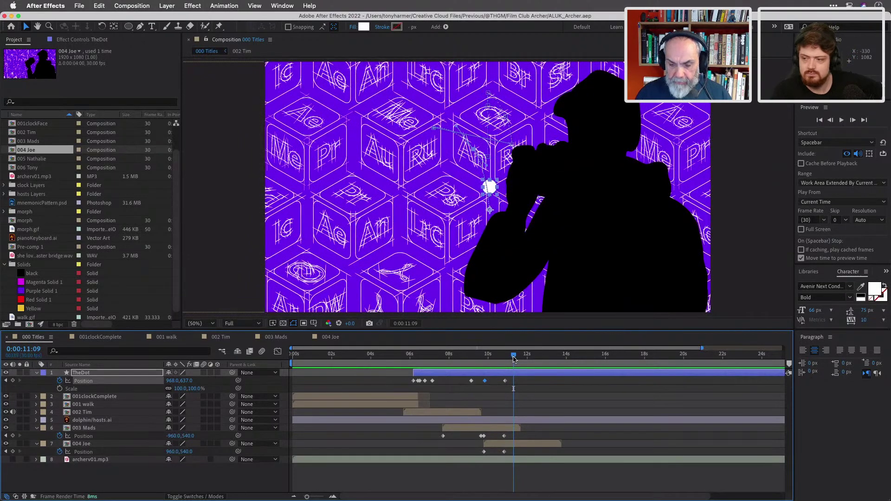
pyautogui.moveTo(513, 358); pyautogui.dragTo(517, 359)
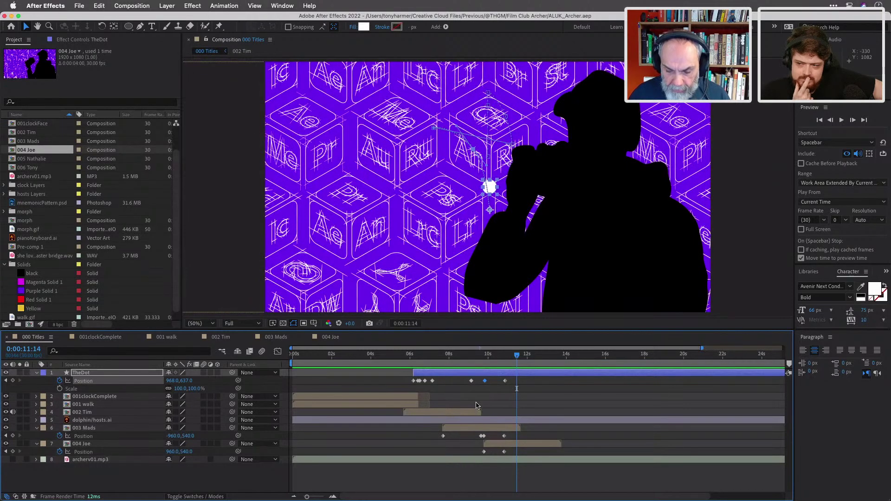
pyautogui.moveTo(494, 191); pyautogui.dragTo(530, 182)
pyautogui.press('Up')
pyautogui.press('Up')
pyautogui.press('Up')
pyautogui.press('Up')
pyautogui.press('Up')
pyautogui.press('Up')
pyautogui.press('Up')
pyautogui.press('Up')
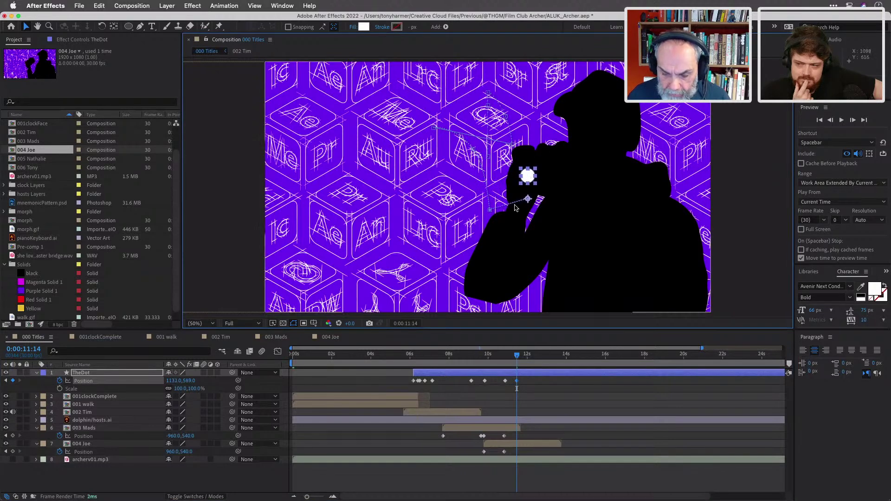
# At 0:00:11:03, nudge the dot right to follow the hand and review its motion.
pyautogui.click(488, 212)
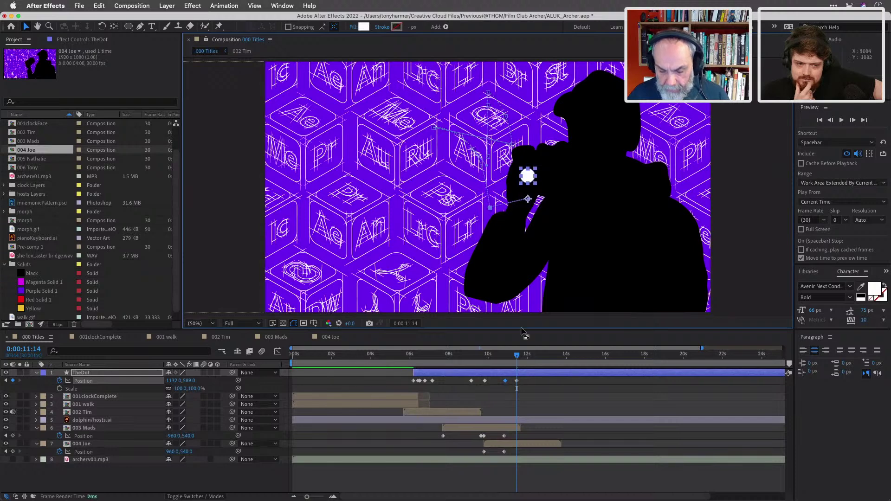
pyautogui.click(515, 355)
pyautogui.moveTo(515, 355); pyautogui.dragTo(505, 356)
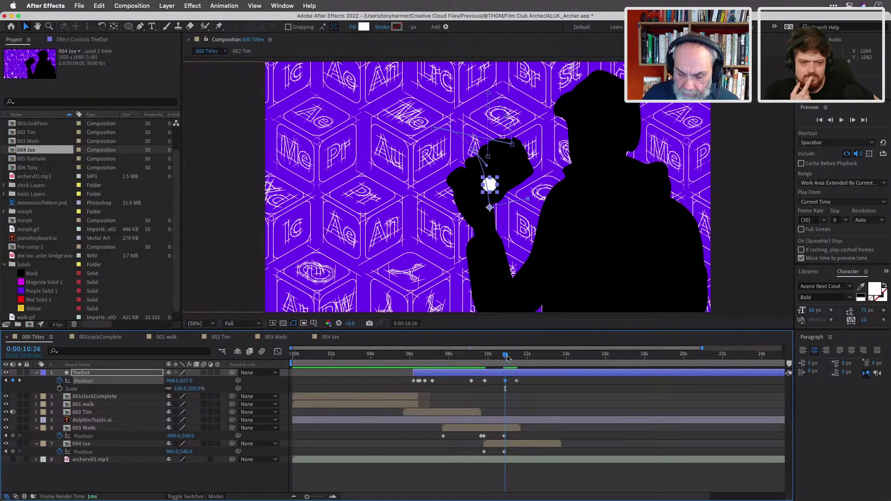
pyautogui.moveTo(506, 357); pyautogui.dragTo(517, 360)
pyautogui.click(525, 179)
pyautogui.hotkey('shift', 'Right')
pyautogui.press('Right')
pyautogui.press('Right')
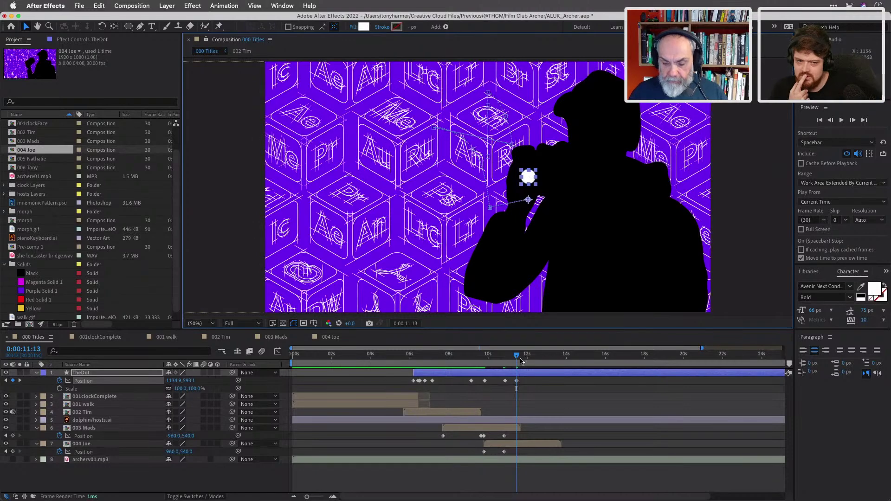
pyautogui.moveTo(518, 358); pyautogui.dragTo(410, 358)
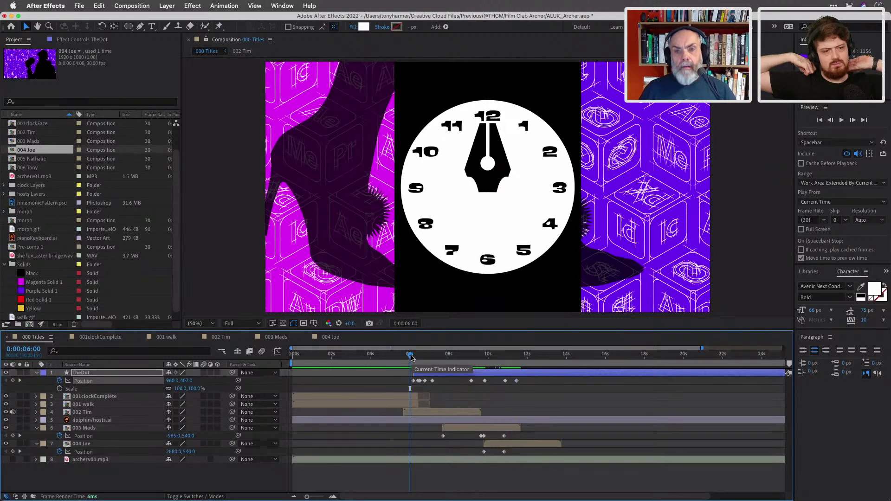
pyautogui.press('space')
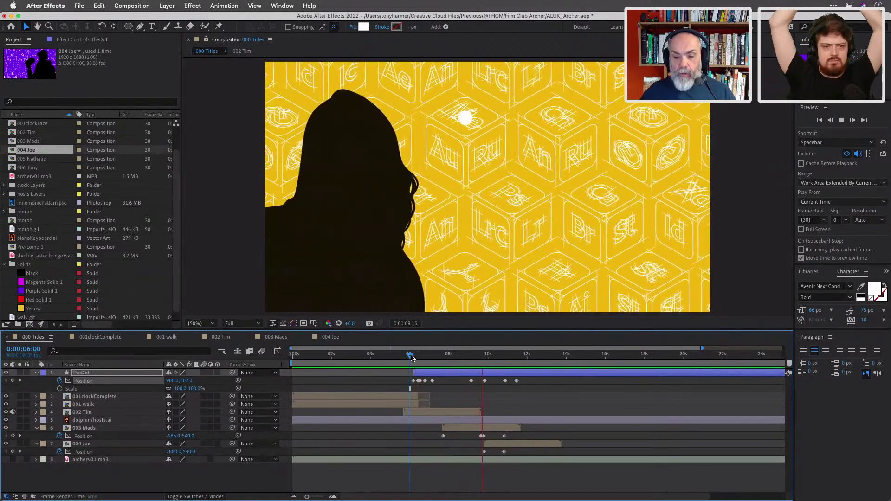
pyautogui.press('space')
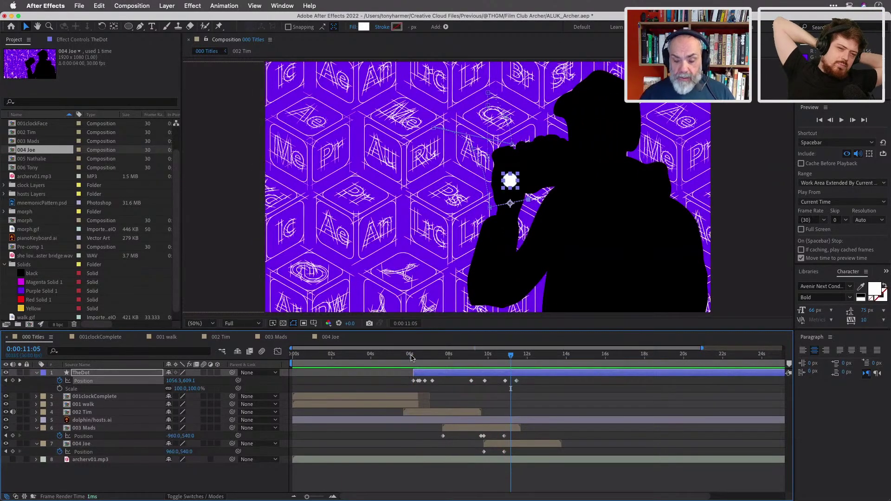
pyautogui.moveTo(511, 356); pyautogui.dragTo(470, 359)
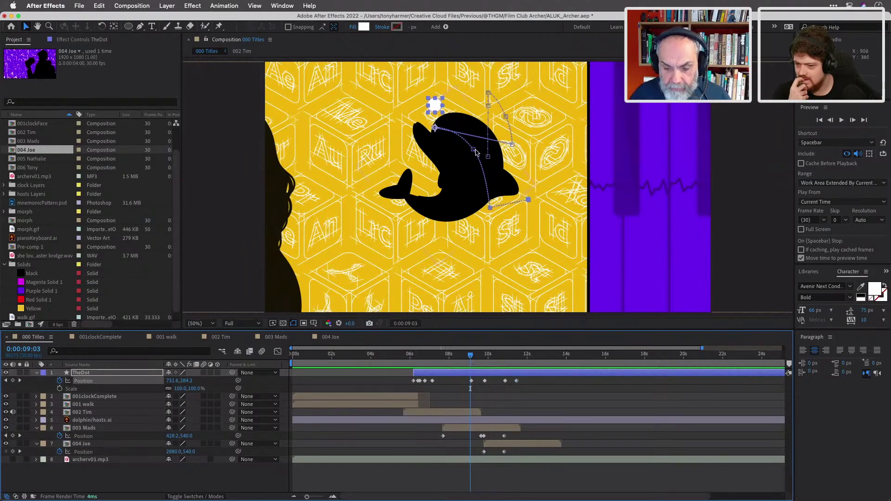
# Drag TheDot's motion-path Bezier handles into a higher arc, then scrub to check it.
pyautogui.moveTo(473, 149); pyautogui.dragTo(494, 118)
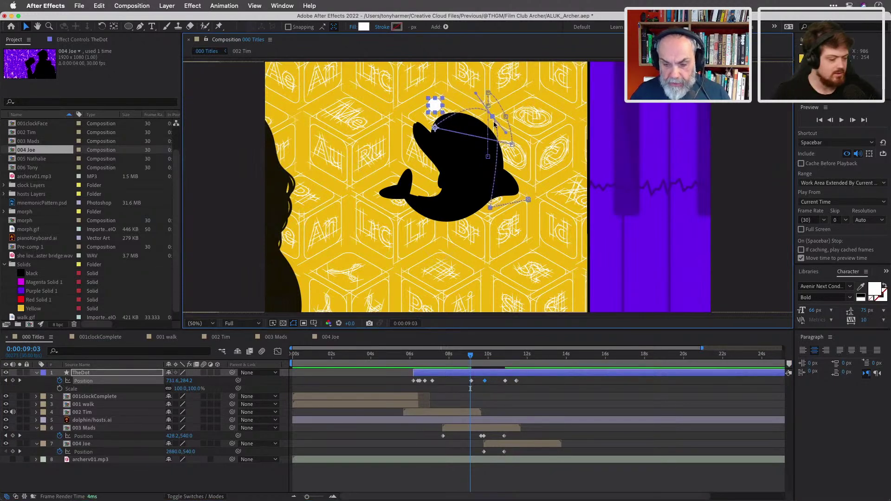
pyautogui.moveTo(494, 120); pyautogui.dragTo(451, 74)
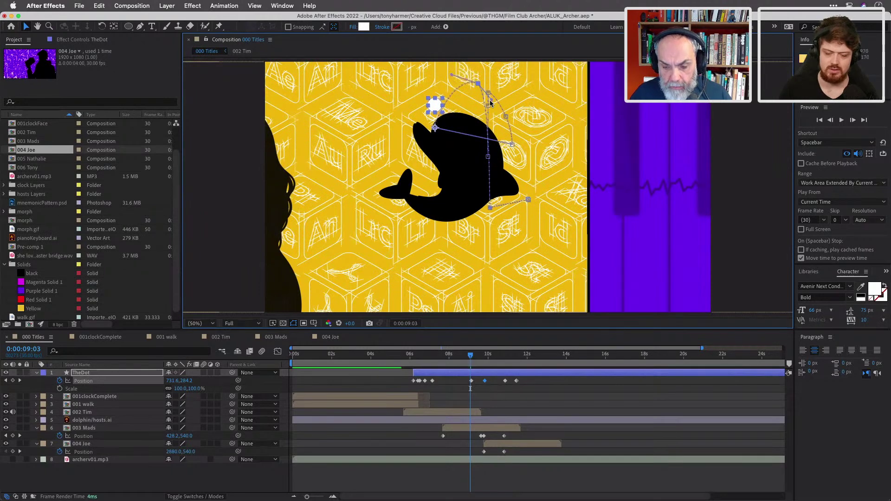
pyautogui.moveTo(491, 103); pyautogui.dragTo(503, 91)
pyautogui.moveTo(451, 75); pyautogui.dragTo(449, 81)
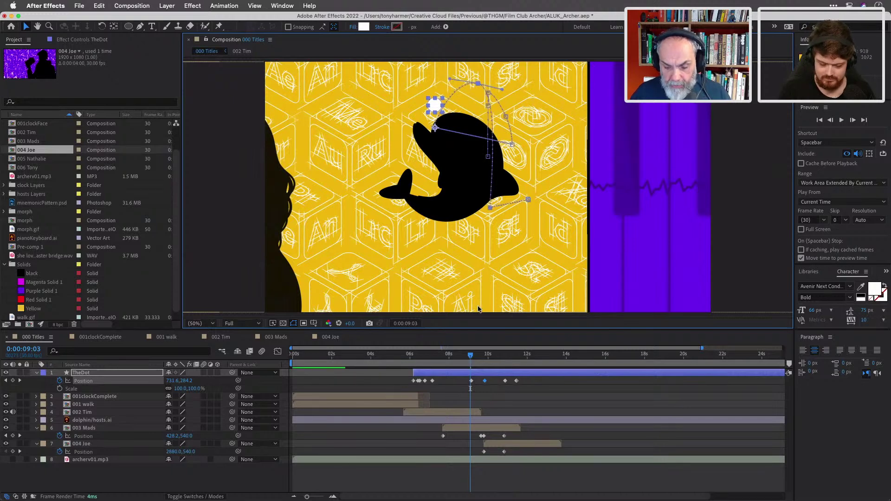
pyautogui.click(470, 358)
pyautogui.moveTo(472, 359); pyautogui.dragTo(516, 381)
pyautogui.moveTo(516, 380)
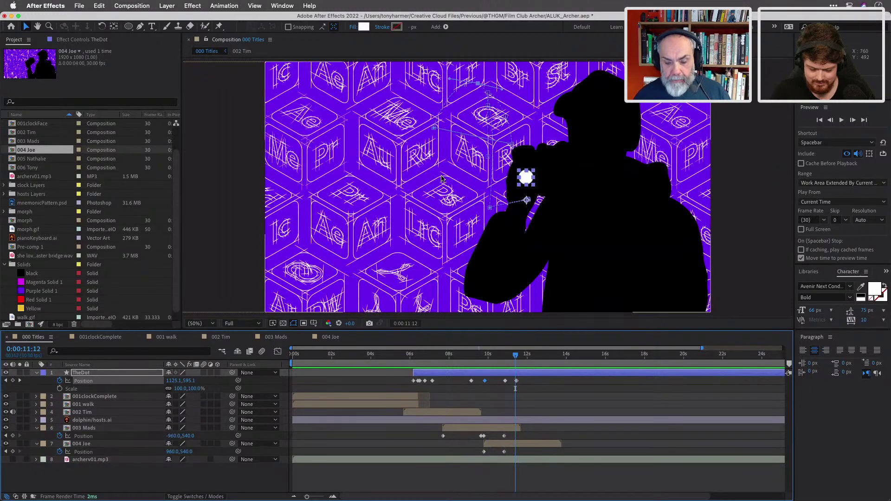
pyautogui.moveTo(517, 357)
pyautogui.mouseDown()
pyautogui.moveTo(579, 369)
pyautogui.moveTo(518, 365)
pyautogui.mouseUp()
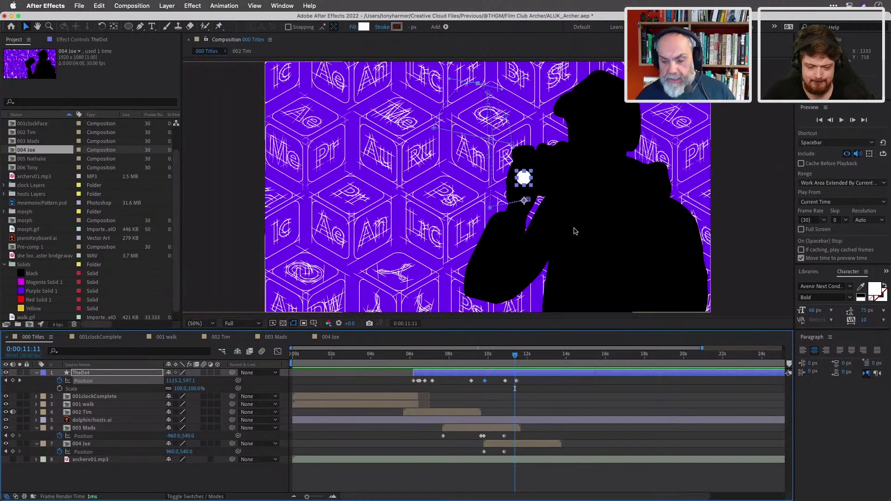
pyautogui.click(326, 341)
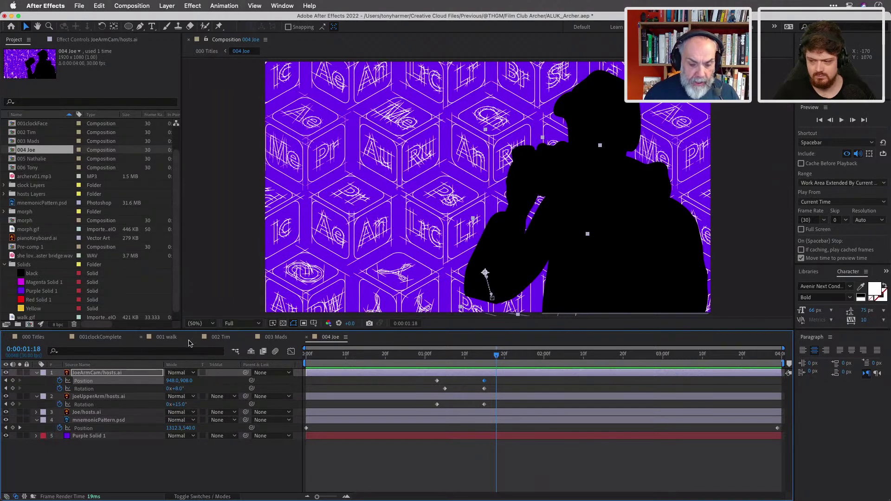
pyautogui.click(42, 340)
pyautogui.moveTo(446, 356); pyautogui.dragTo(484, 362)
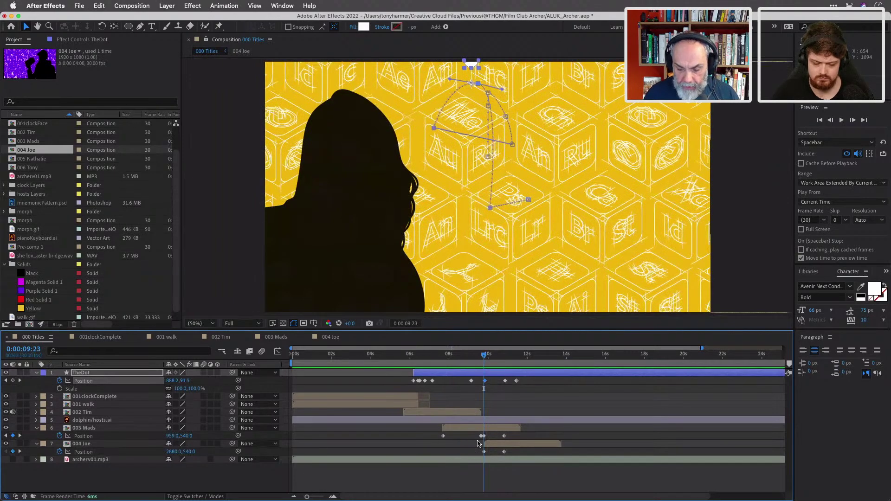
pyautogui.moveTo(484, 358); pyautogui.dragTo(484, 359)
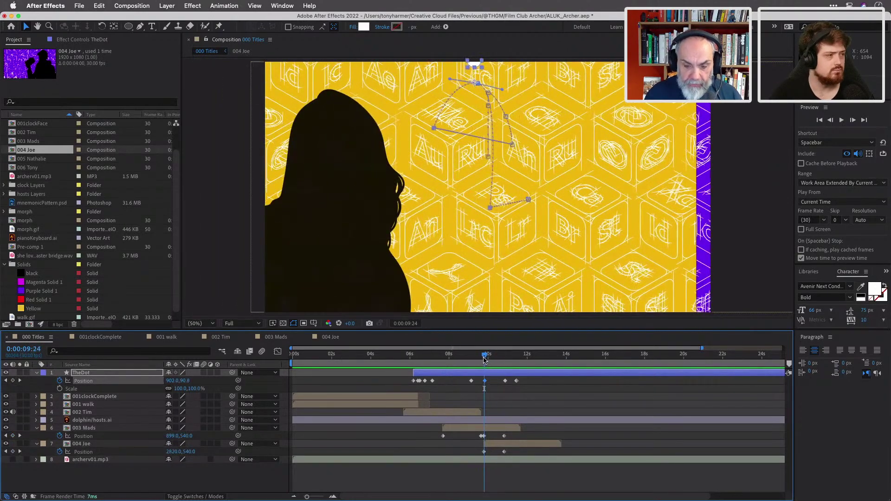
# In 003 Mads, set the Maddy silhouette layer to 80% opacity.
pyautogui.click(278, 340)
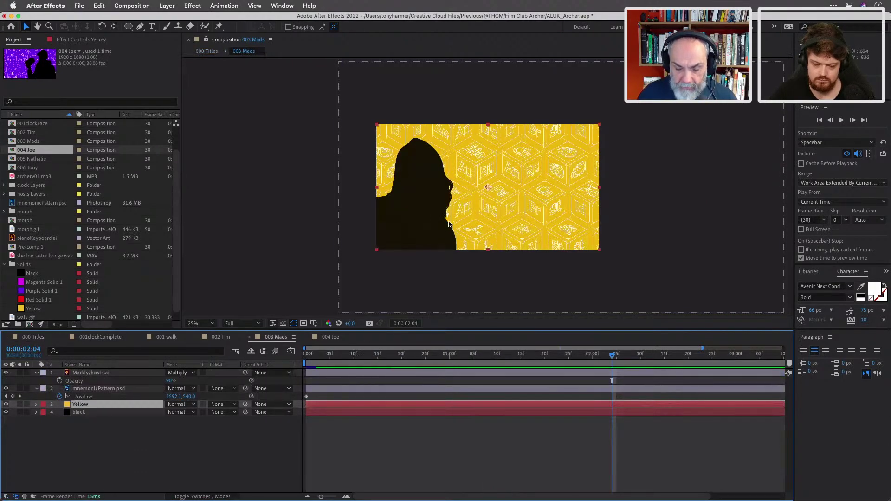
pyautogui.press('.')
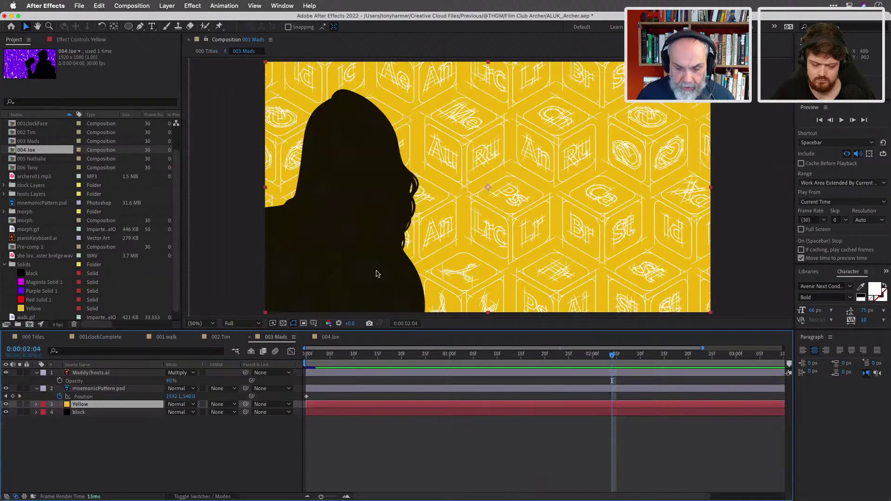
pyautogui.click(171, 374)
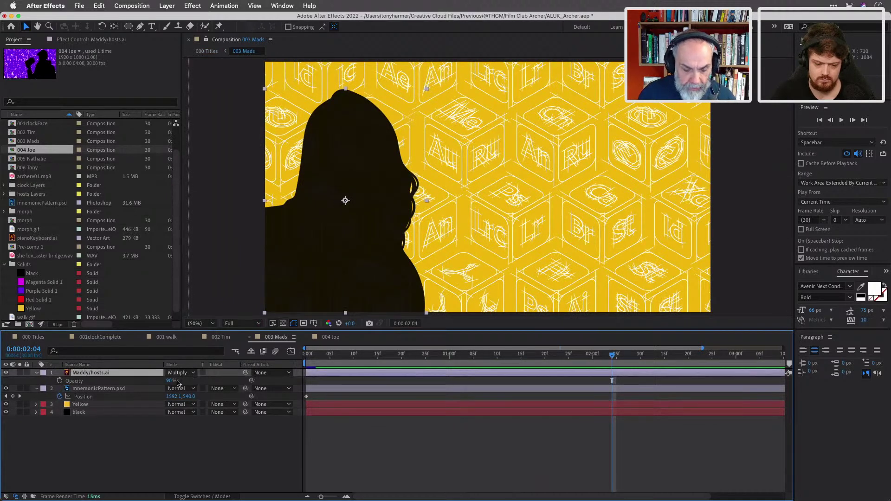
pyautogui.click(178, 381)
pyautogui.click(172, 381)
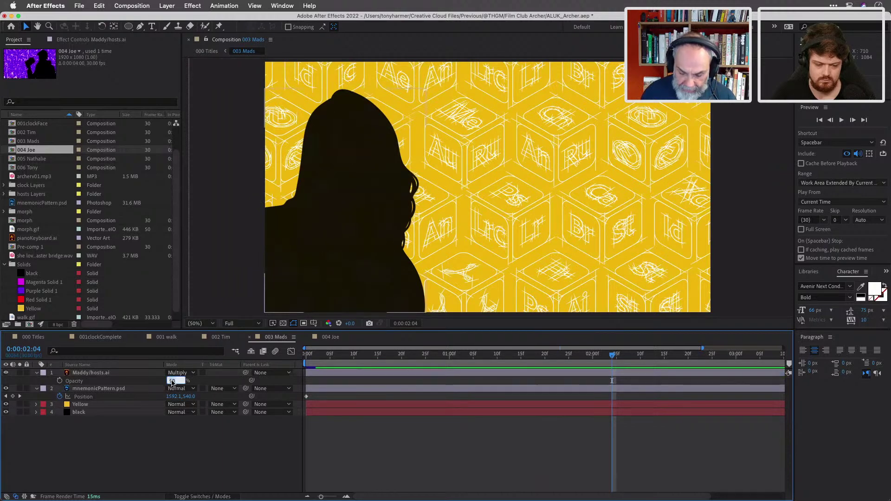
pyautogui.write('80')
pyautogui.press('Return')
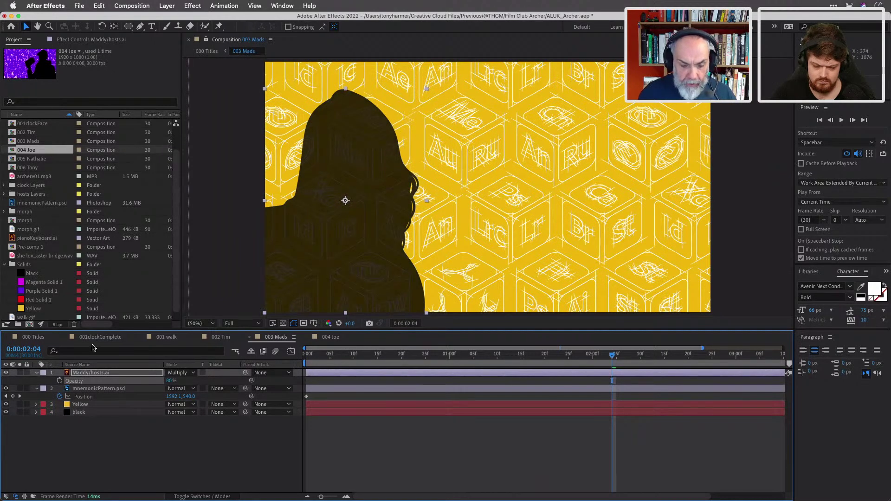
# In 002 Tim, set the Tim silhouette layer to 80% opacity, then open 004 Joe.
pyautogui.click(41, 338)
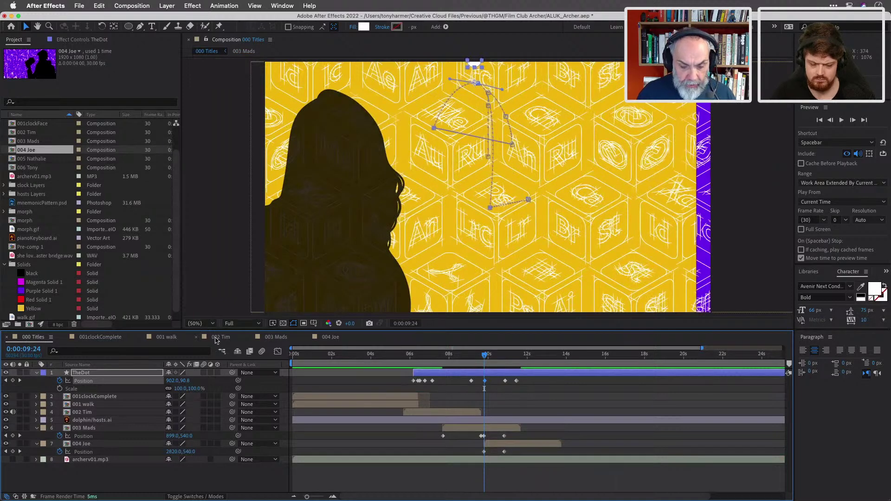
pyautogui.click(221, 339)
pyautogui.click(104, 373)
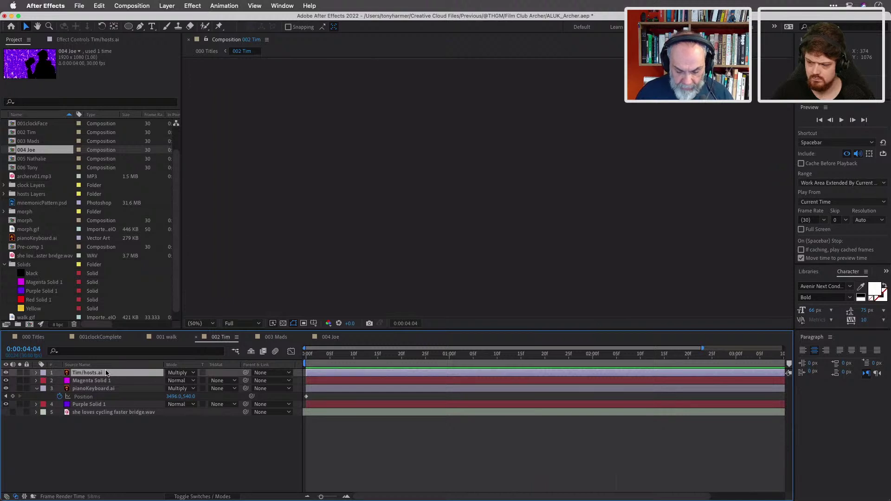
pyautogui.press('t')
pyautogui.click(169, 380)
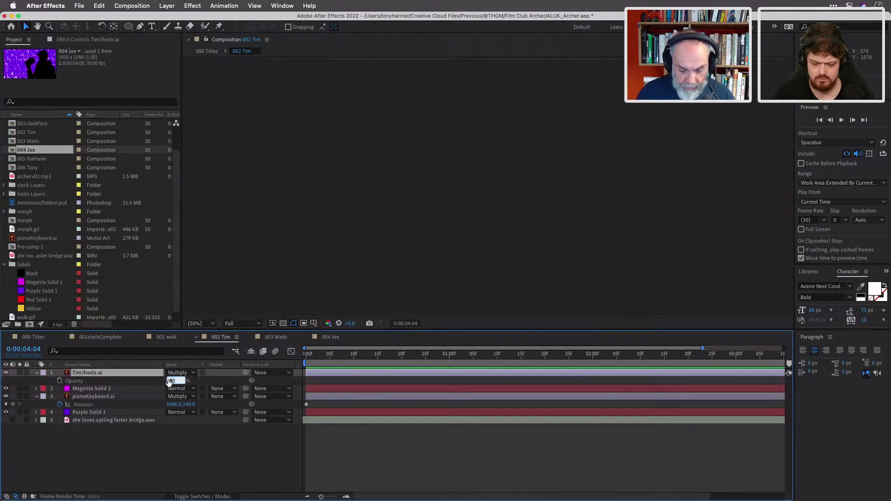
pyautogui.write('80')
pyautogui.press('Return')
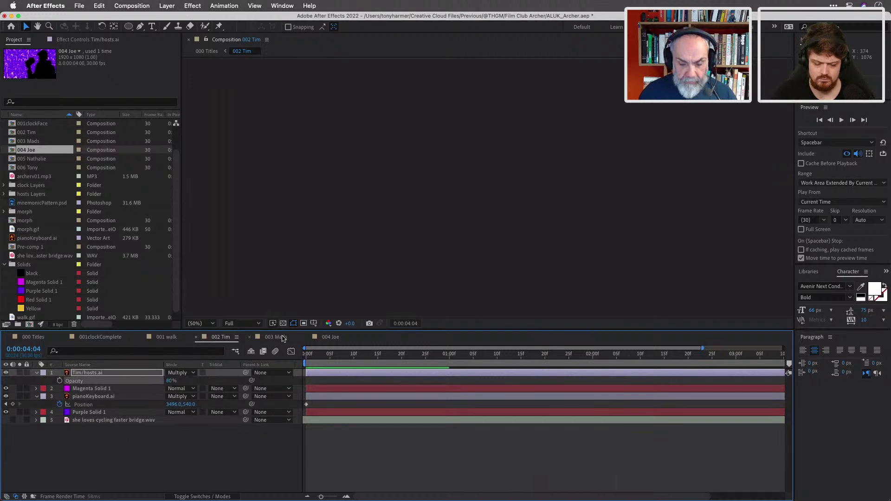
pyautogui.click(332, 337)
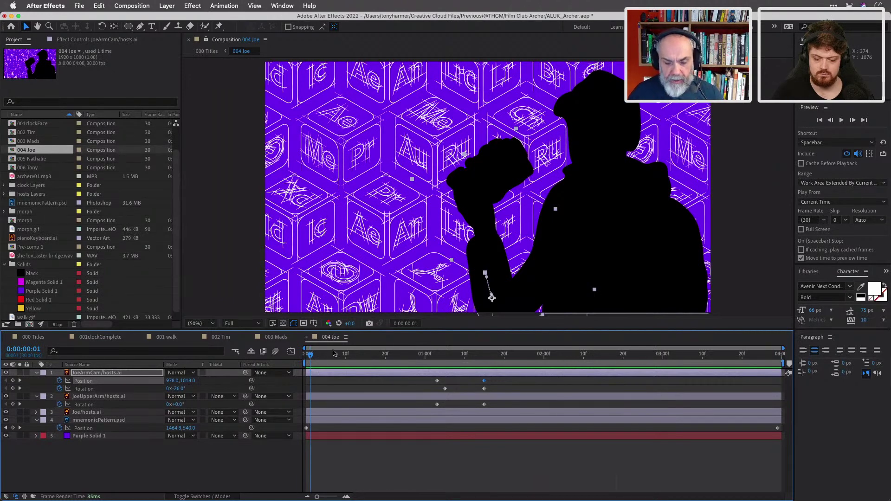
# Pre-compose Joe's arm, upper-arm and body silhouette layers into a precomp named JoePC.
pyautogui.keyDown('shift'); pyautogui.click(355, 399); pyautogui.keyUp('shift')
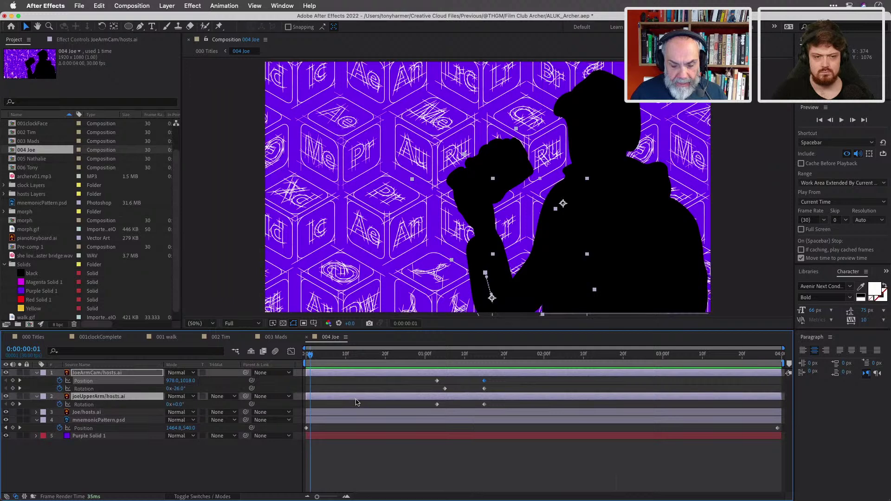
pyautogui.keyDown('shift'); pyautogui.click(362, 414); pyautogui.keyUp('shift')
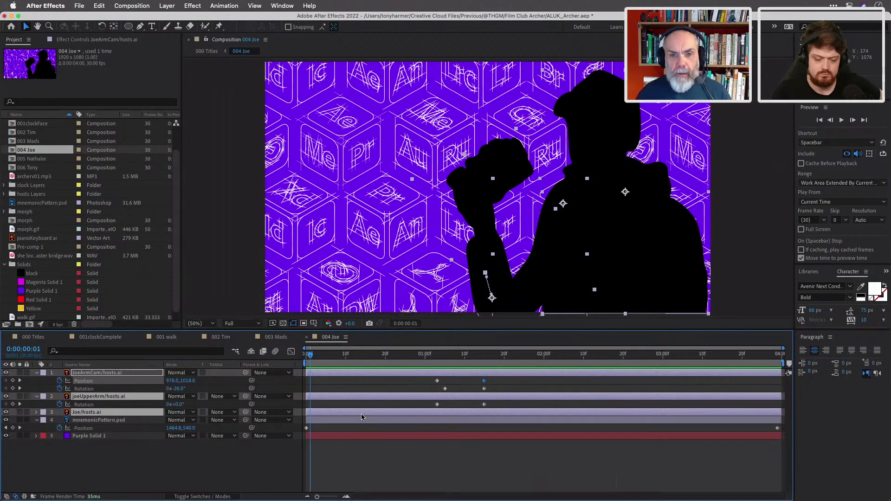
pyautogui.rightClick(393, 414)
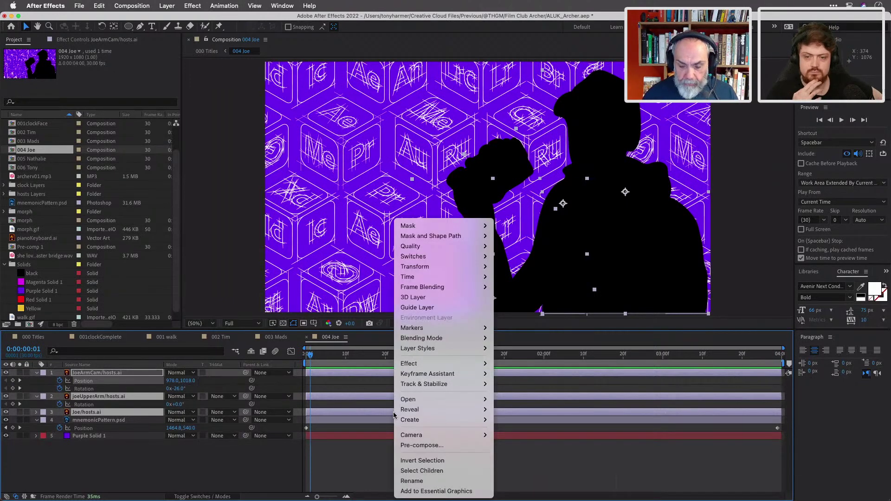
pyautogui.moveTo(421, 407)
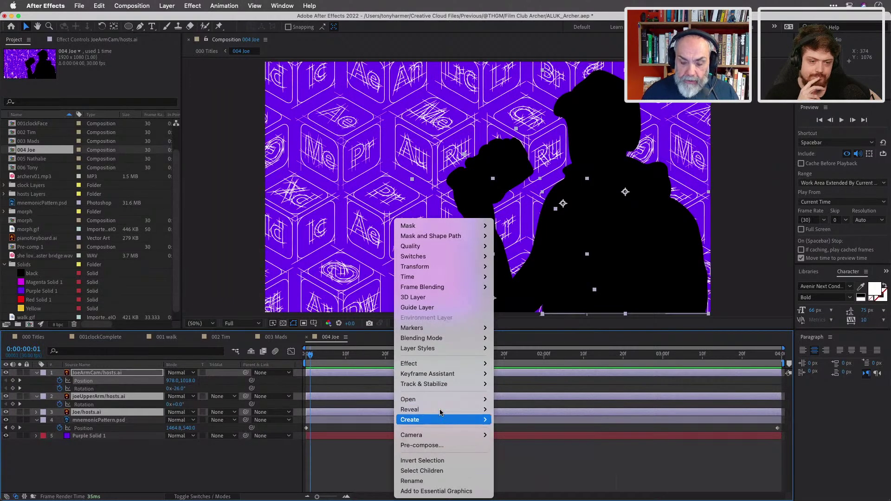
pyautogui.click(436, 445)
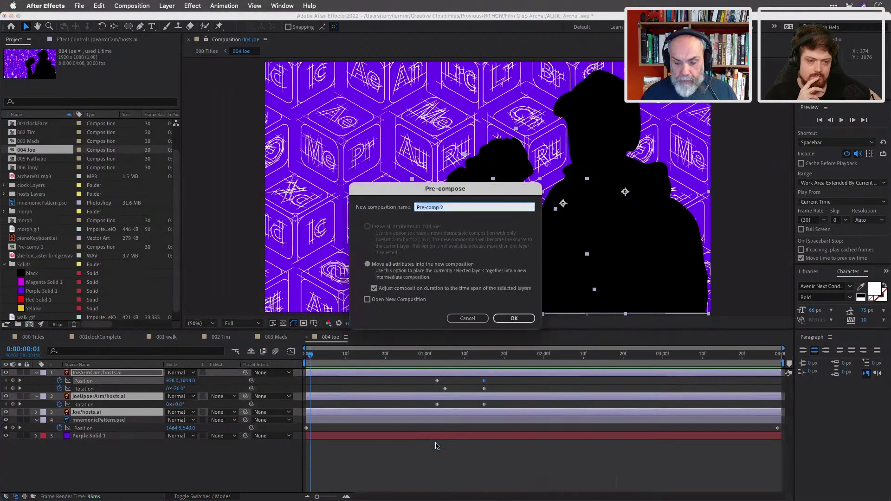
pyautogui.write('JoePC')
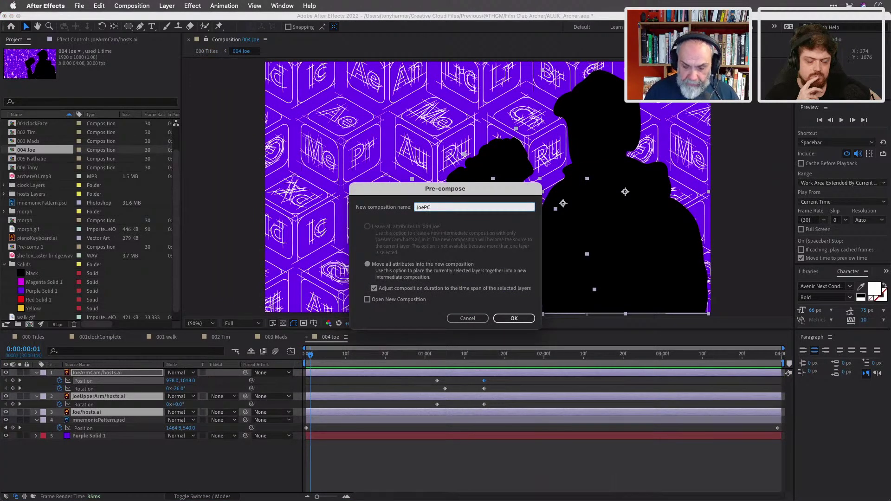
pyautogui.press('Return')
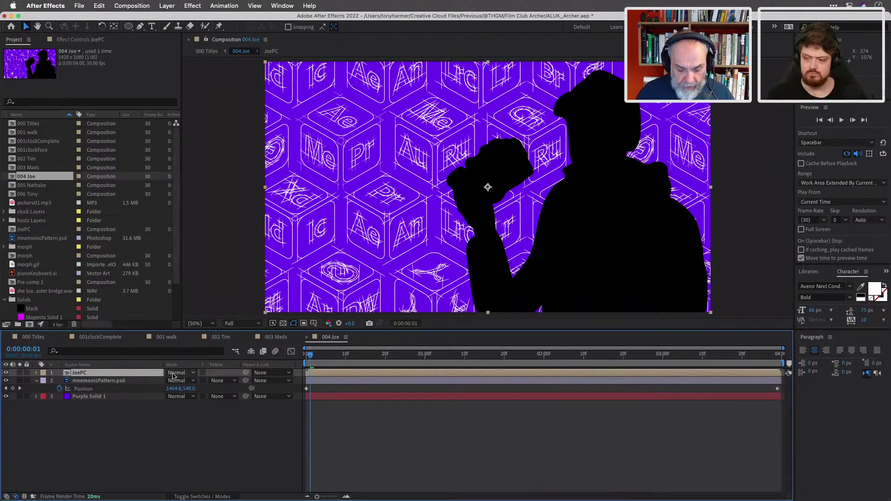
# Give the JoePC layer 80% opacity and Multiply blending, then scrub to preview the pattern.
pyautogui.press('t')
pyautogui.click(173, 381)
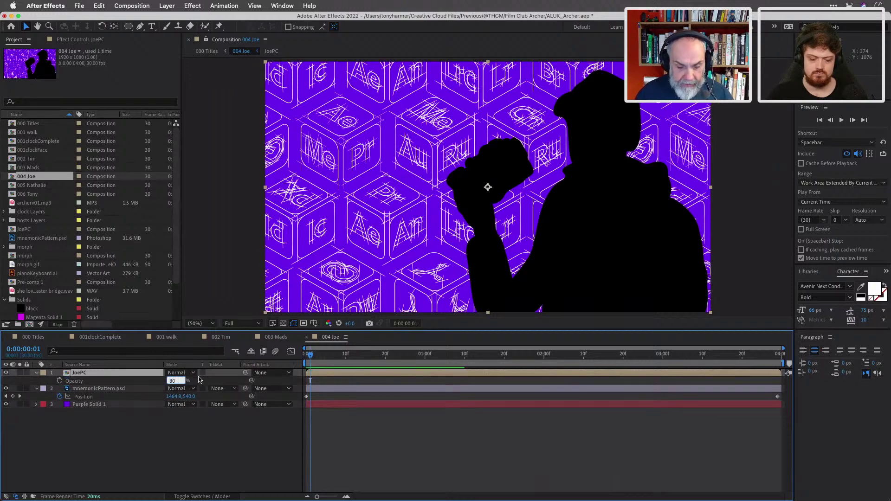
pyautogui.click(188, 373)
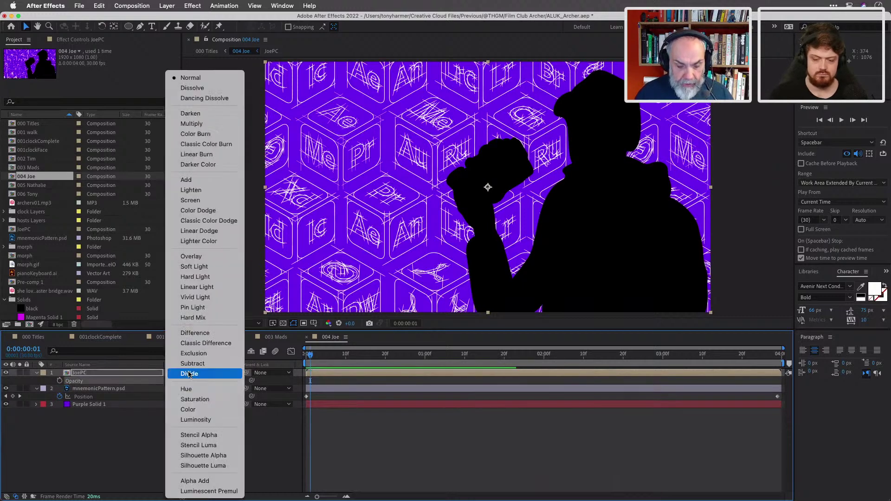
pyautogui.click(207, 123)
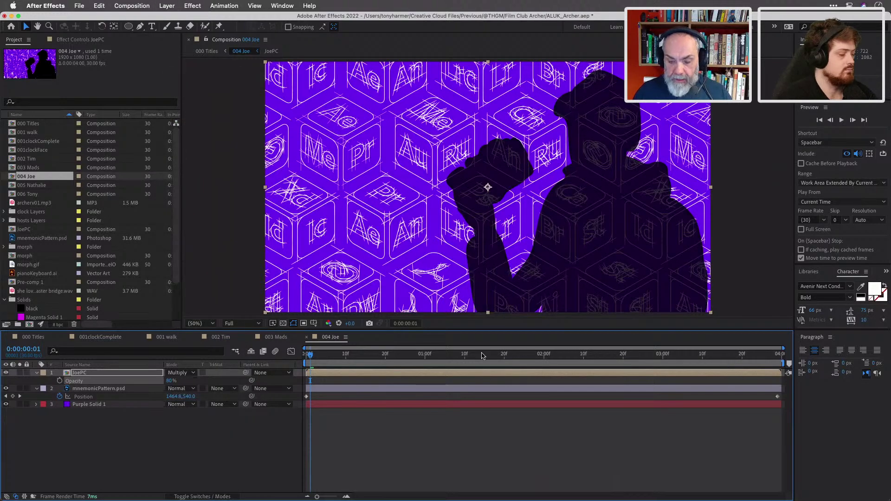
pyautogui.moveTo(310, 354); pyautogui.dragTo(526, 362)
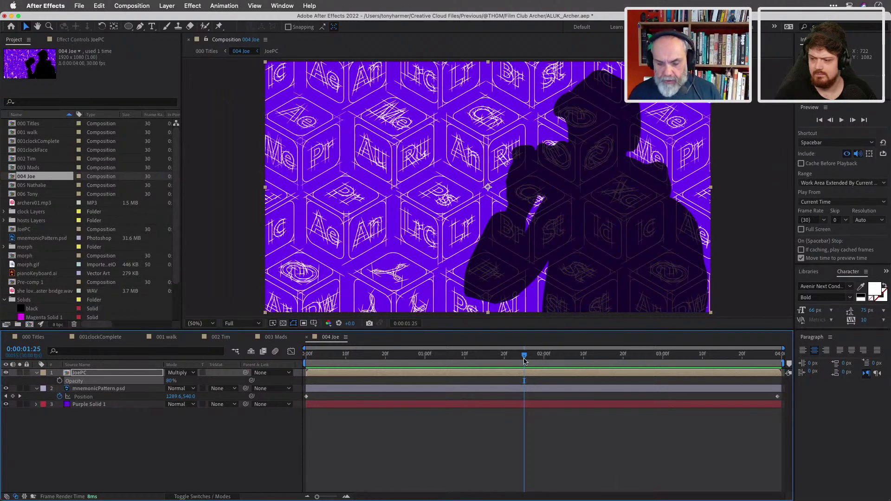
# Return to 000 Titles and open the 005 Nathalie composition from the Project panel.
pyautogui.moveTo(525, 355); pyautogui.dragTo(493, 353)
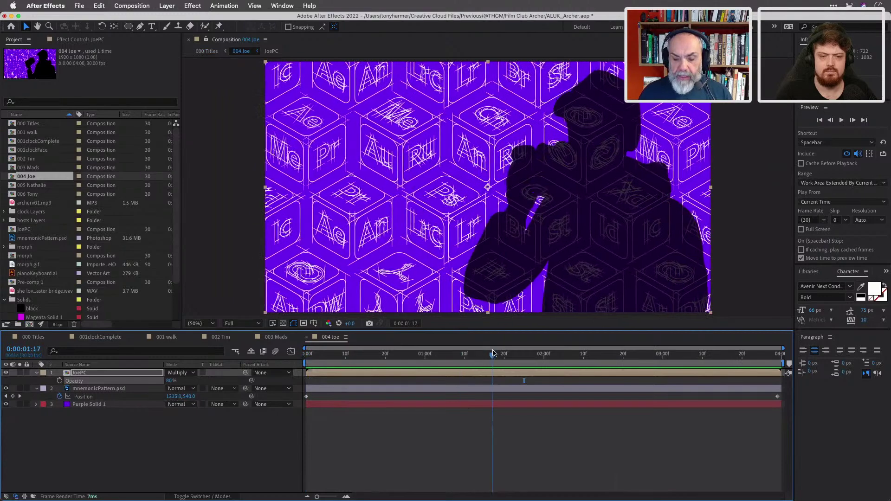
pyautogui.click(40, 338)
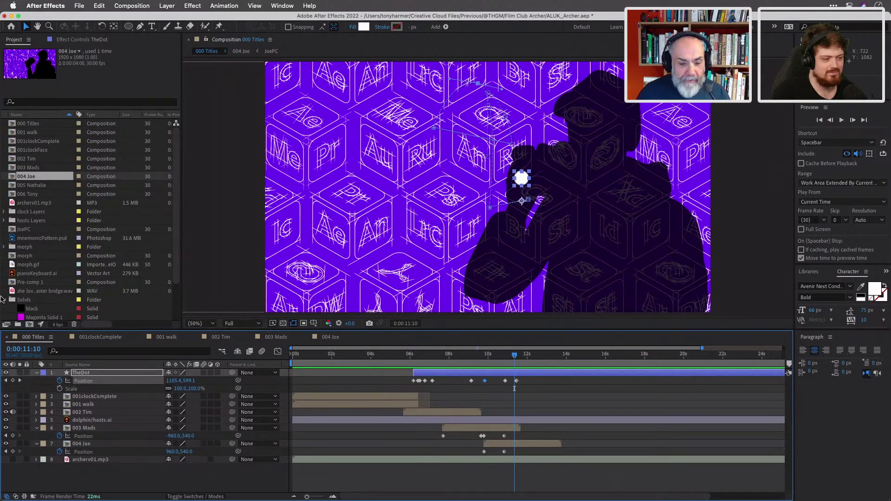
pyautogui.doubleClick(40, 186)
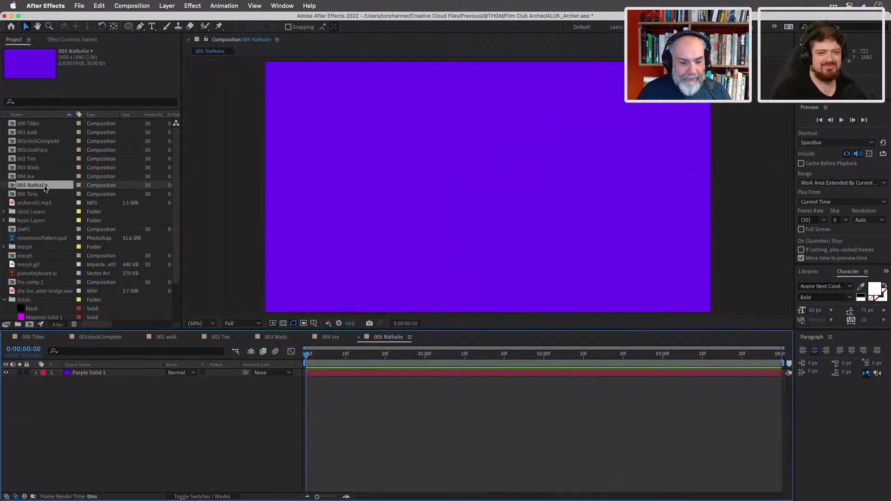
# Add the Nathalie/hosts.ai silhouette above Purple Solid 1 and lower it to the frame's bottom edge.
pyautogui.click(4, 220)
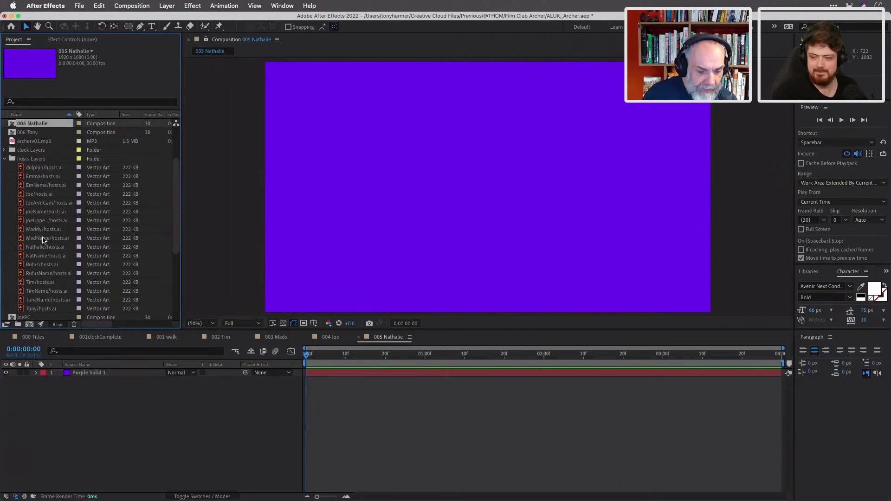
pyautogui.scroll(-1, 44, 233)
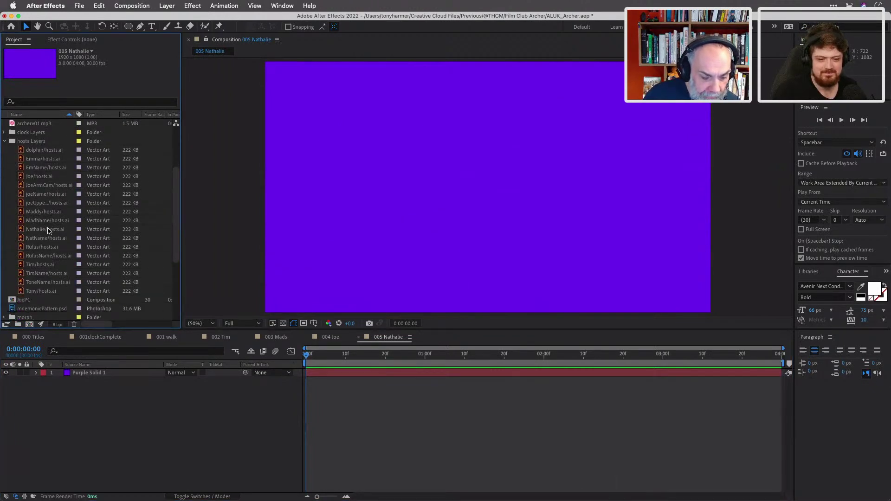
pyautogui.moveTo(48, 229); pyautogui.dragTo(117, 389)
pyautogui.click(91, 372)
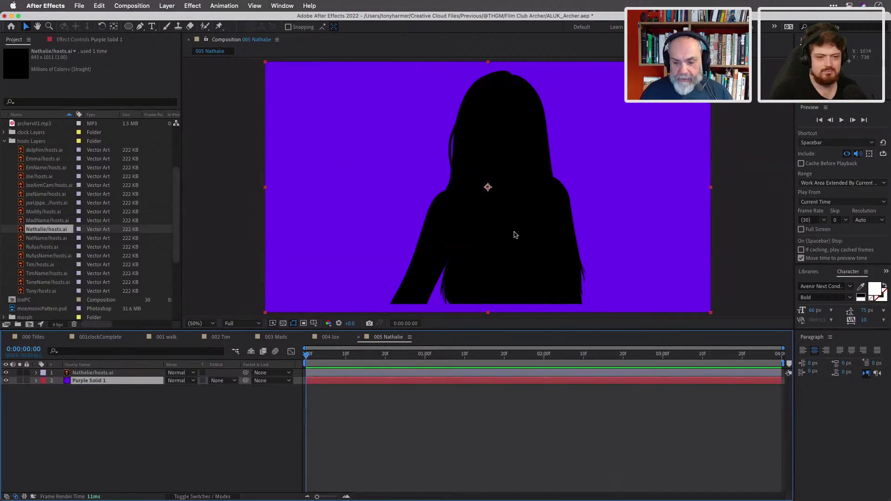
pyautogui.moveTo(513, 237); pyautogui.dragTo(545, 242)
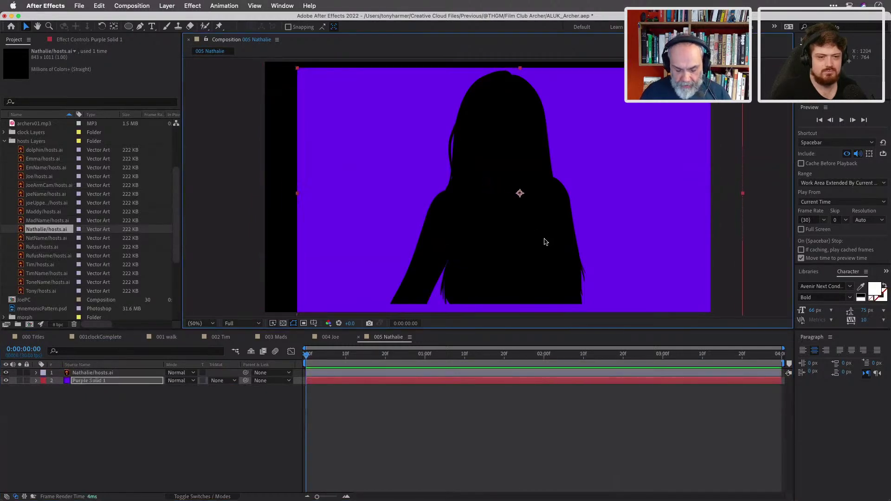
pyautogui.press('super+z')
pyautogui.click(136, 373)
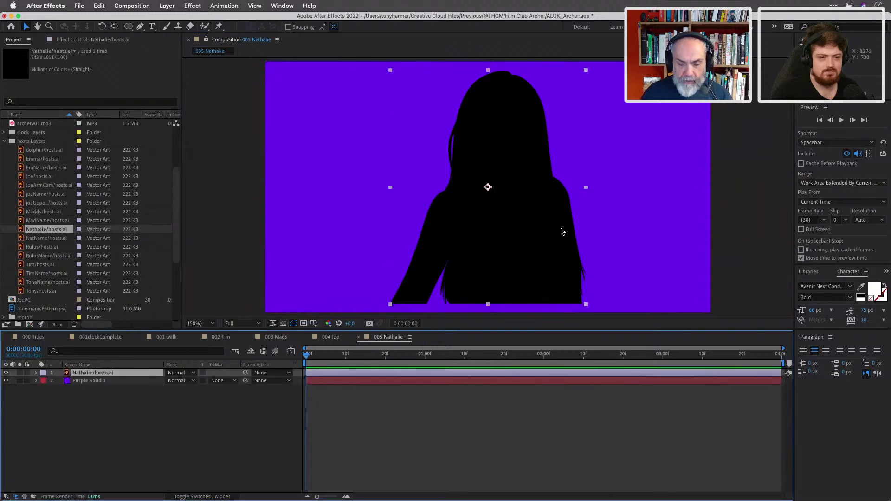
pyautogui.moveTo(526, 223)
pyautogui.mouseDown()
pyautogui.moveTo(624, 228)
pyautogui.moveTo(524, 229)
pyautogui.mouseUp()
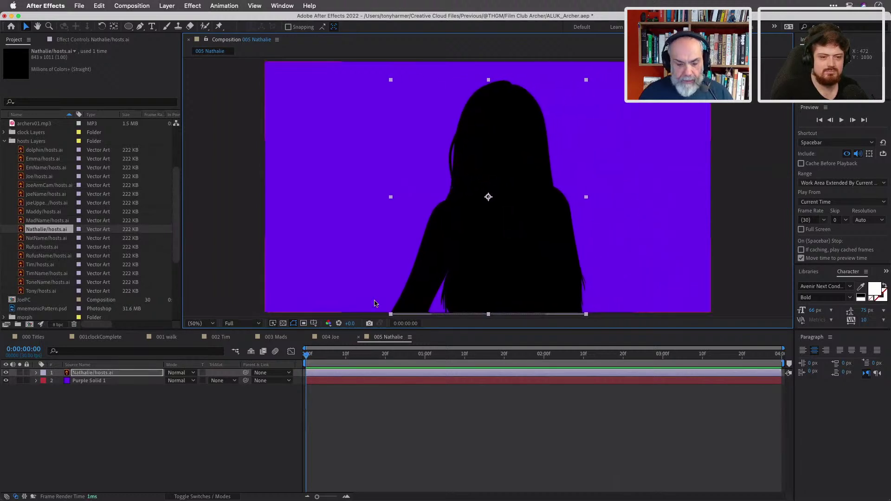
pyautogui.click(134, 380)
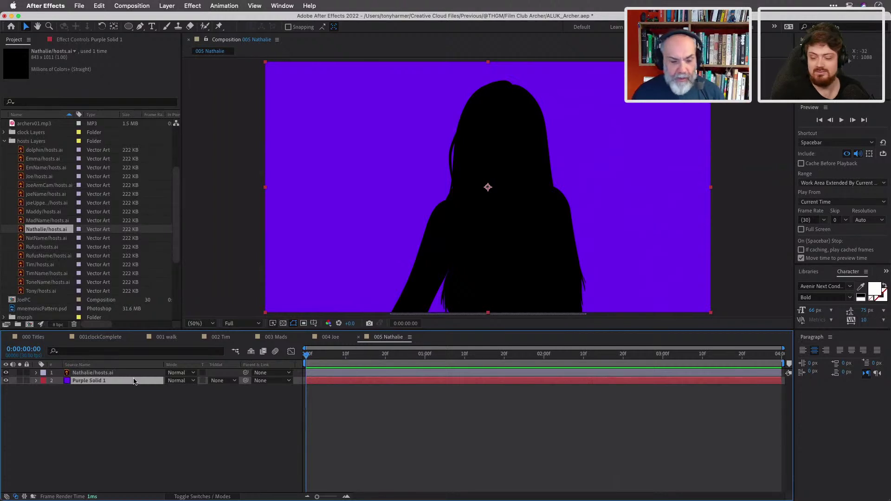
# Insert mnemonicPattern.psd between silhouette and purple solid, keyframing its Position at frame 0.
pyautogui.click(5, 142)
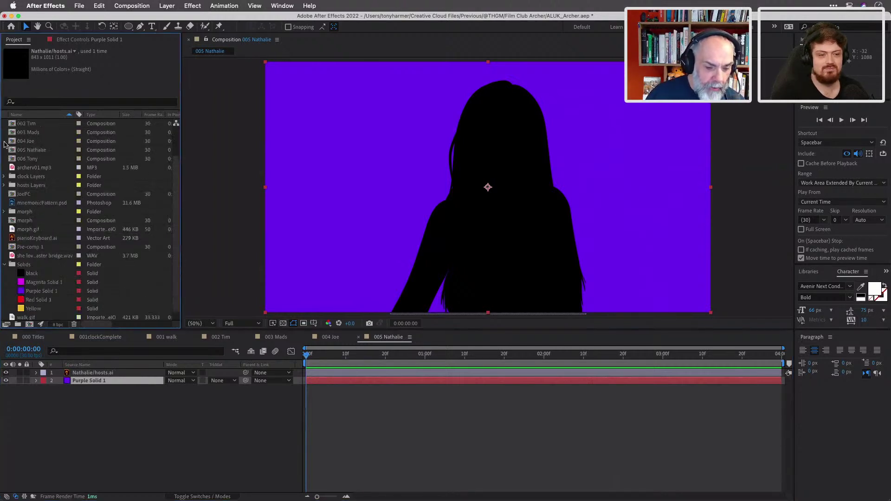
pyautogui.click(42, 203)
pyautogui.moveTo(63, 275); pyautogui.dragTo(70, 376)
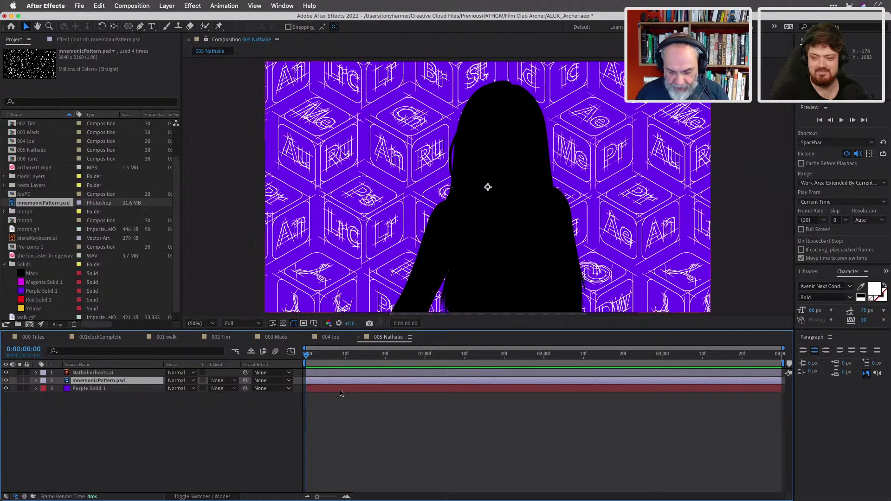
pyautogui.press('p')
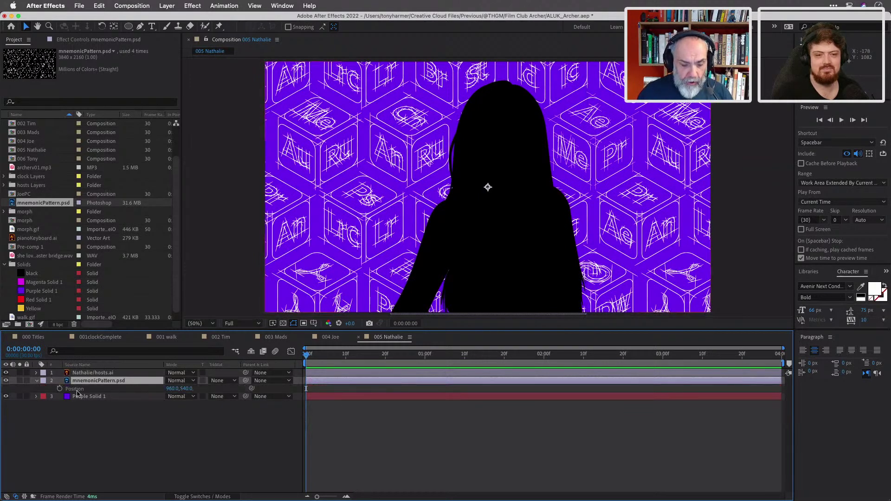
pyautogui.click(60, 389)
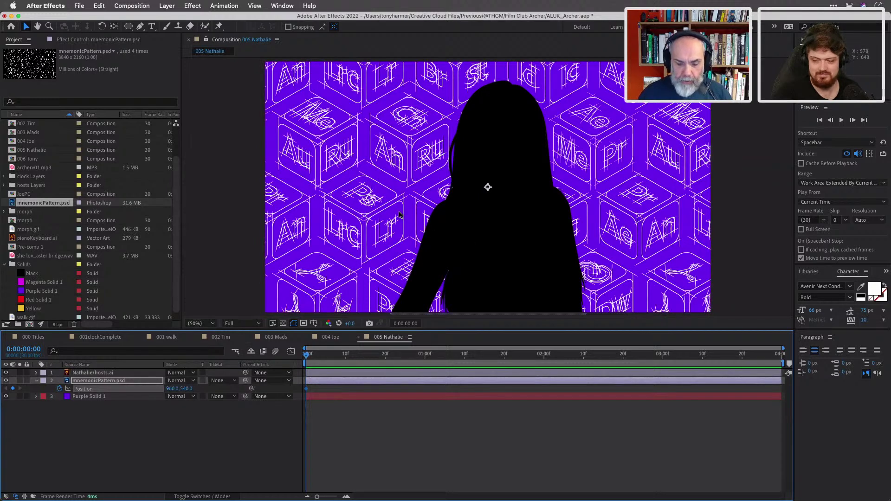
pyautogui.click(129, 398)
pyautogui.click(130, 416)
# Create a FF0068 Magenta-Red solid and place it below the pattern layer.
pyautogui.press('super+y')
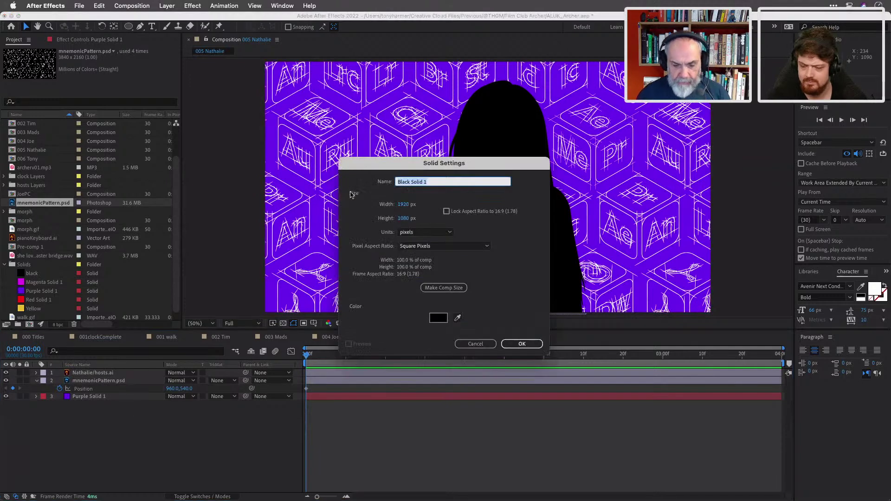
pyautogui.click(439, 318)
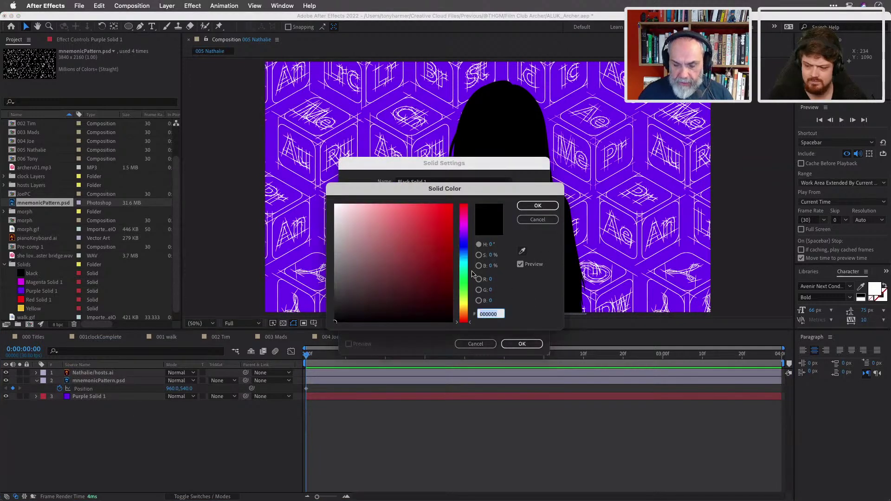
pyautogui.moveTo(467, 285); pyautogui.dragTo(452, 205)
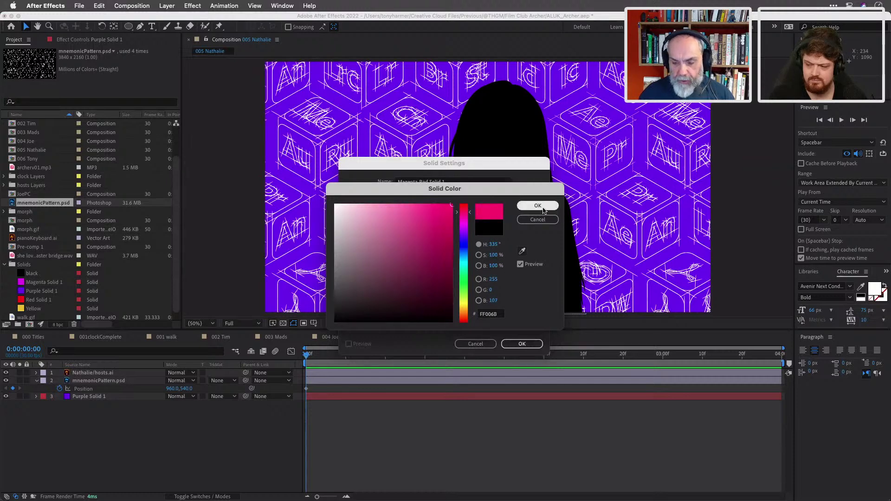
pyautogui.click(538, 205)
pyautogui.click(515, 344)
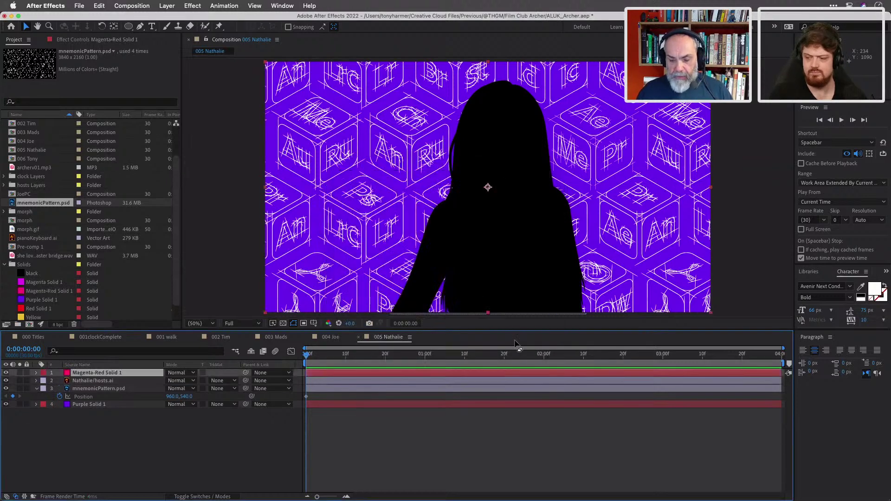
pyautogui.moveTo(126, 375); pyautogui.dragTo(127, 402)
pyautogui.click(129, 404)
# Delete Purple Solid 1 and slide the pattern sideways on the last frame, scrubbing to check.
pyautogui.press('Delete')
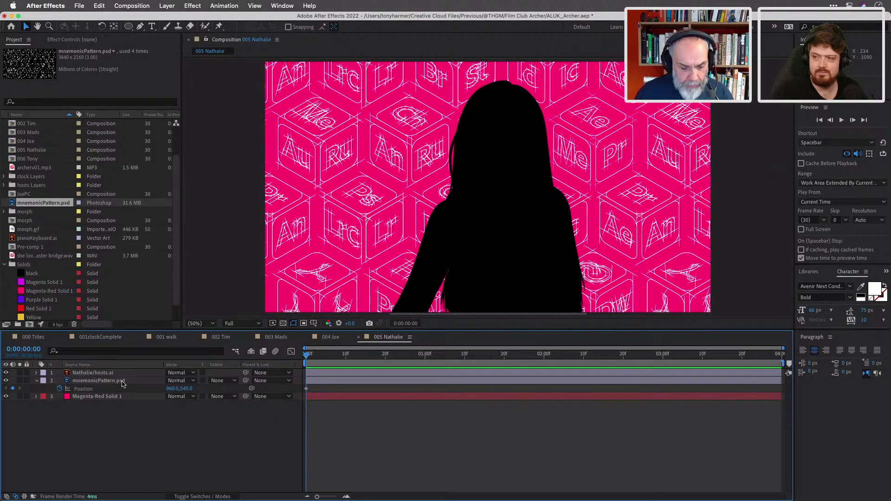
pyautogui.moveTo(306, 355); pyautogui.dragTo(783, 376)
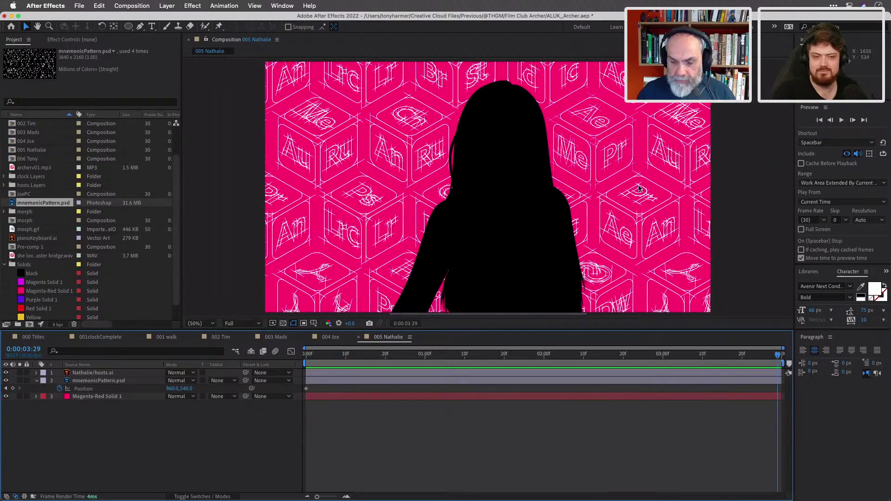
pyautogui.moveTo(638, 188); pyautogui.dragTo(682, 190)
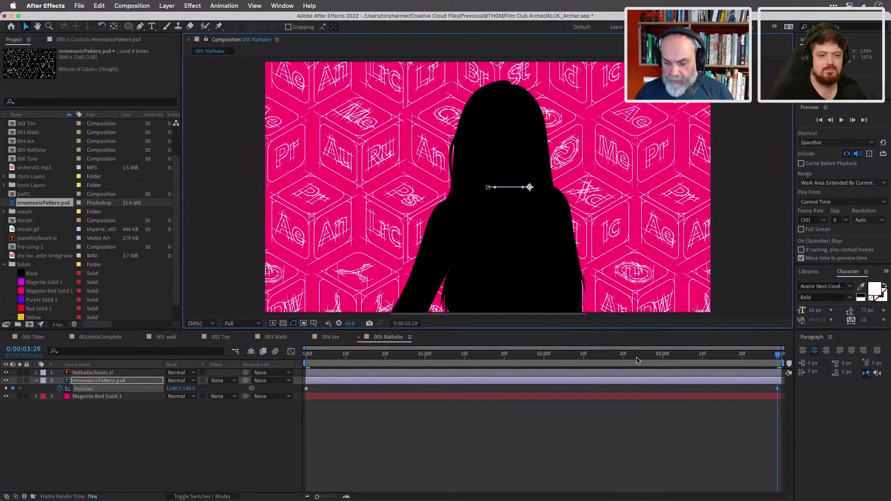
pyautogui.click(634, 355)
pyautogui.moveTo(625, 355); pyautogui.dragTo(508, 343)
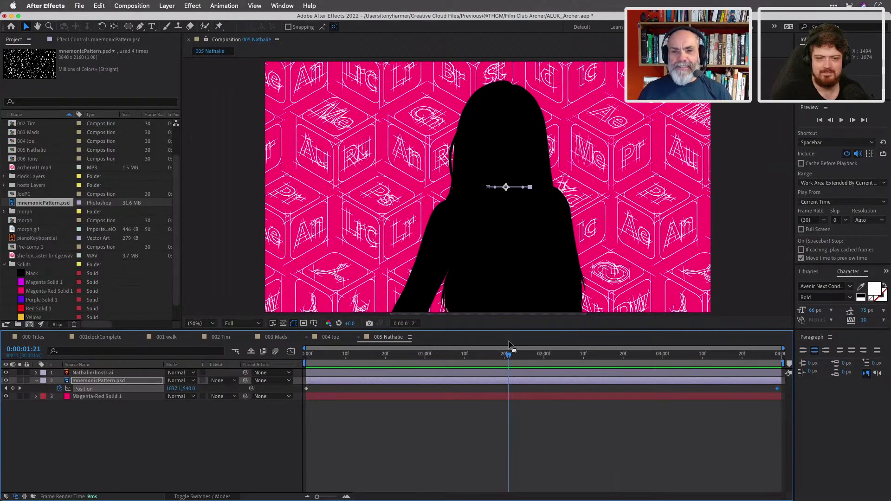
# Deselect the pattern, select the Nathalie silhouette and return to the 000 Titles composition.
pyautogui.click(230, 424)
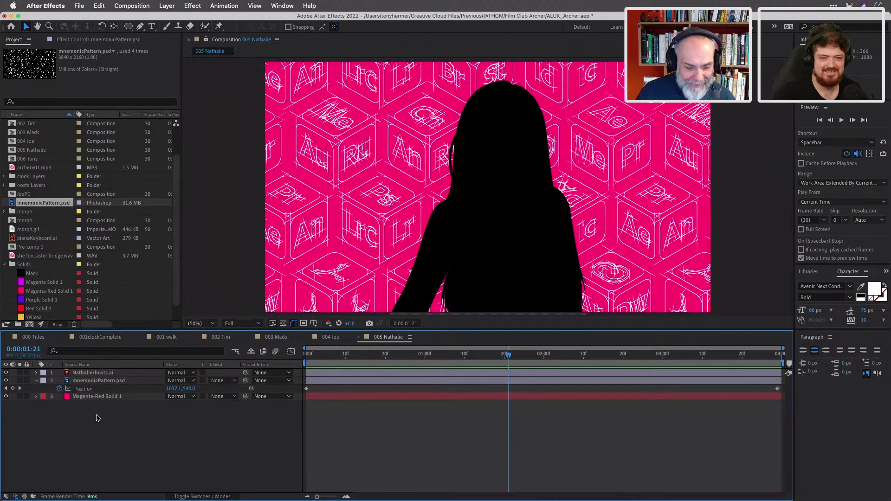
pyautogui.click(119, 375)
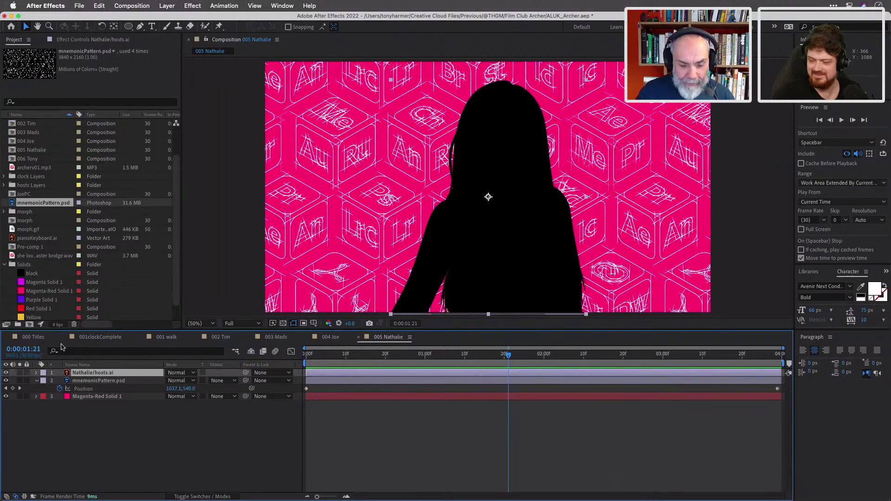
pyautogui.click(37, 337)
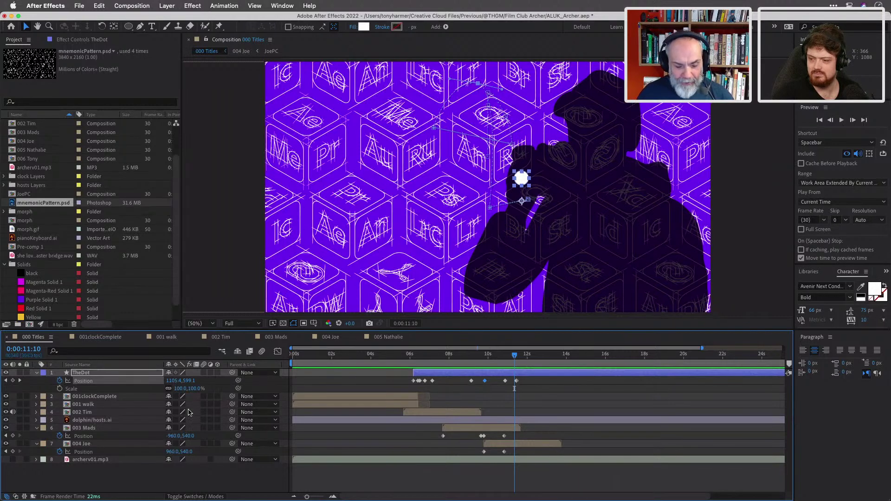
# Add a Position keyframe to 004 Joe at 11:10 and hide TheDot layer.
pyautogui.click(122, 446)
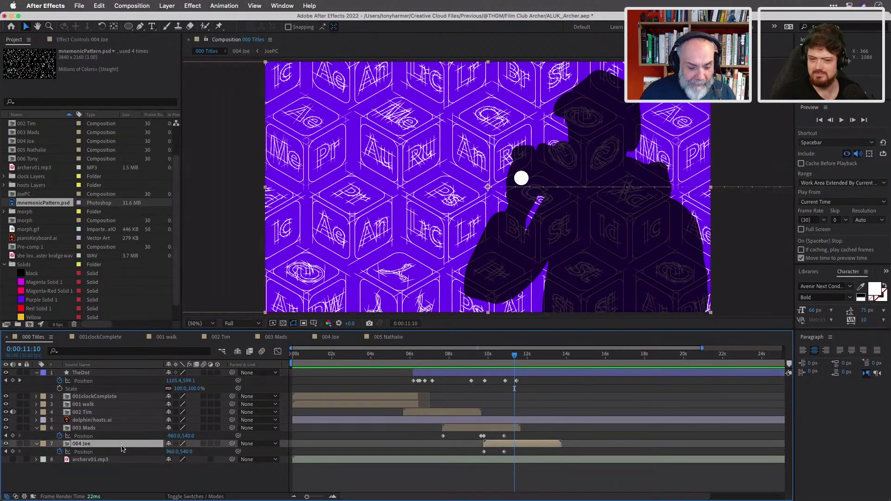
pyautogui.click(36, 444)
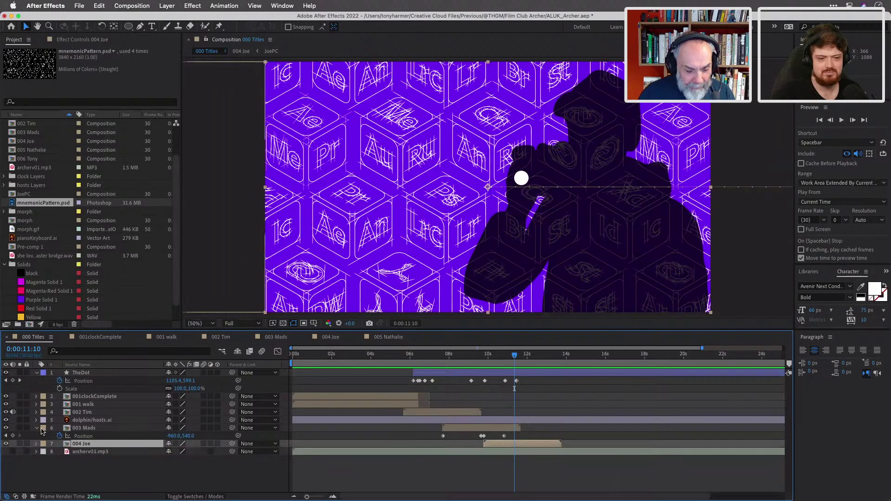
pyautogui.click(37, 428)
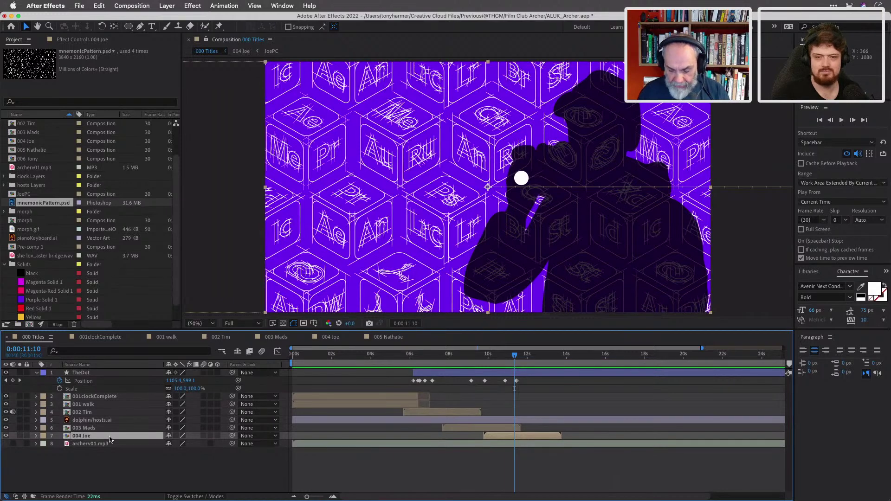
pyautogui.press('u')
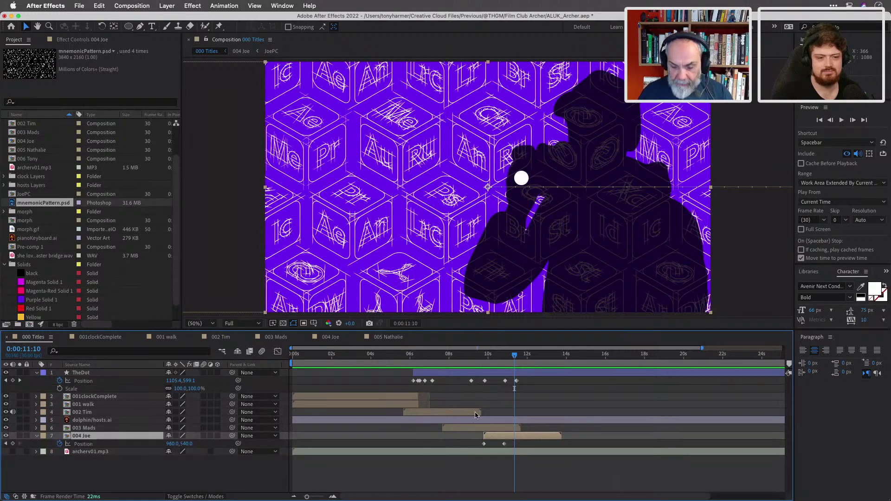
pyautogui.click(13, 445)
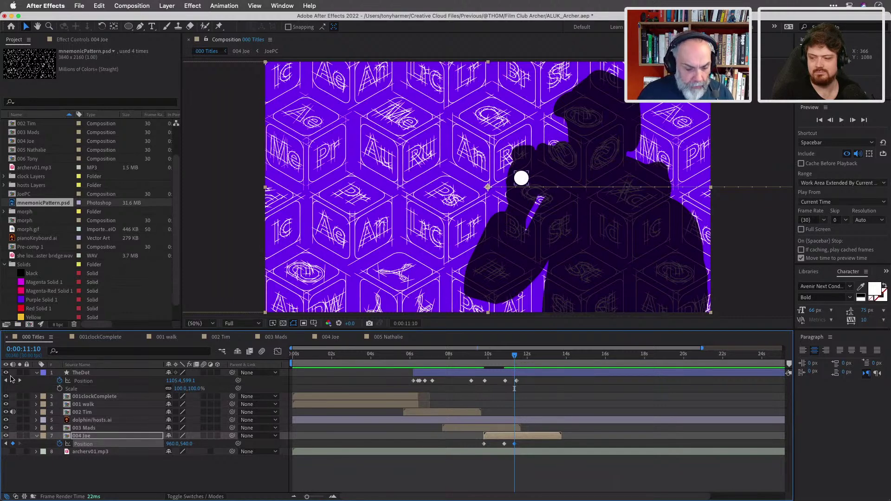
pyautogui.click(6, 373)
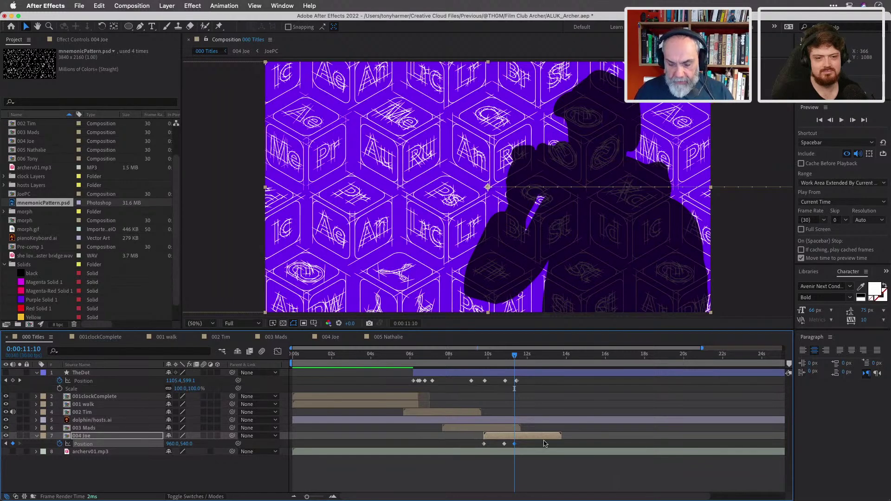
# Move Joe's exit keyframe to 13:02 and set its Position to 960,1620, off the bottom.
pyautogui.moveTo(514, 357); pyautogui.dragTo(549, 364)
pyautogui.moveTo(514, 444); pyautogui.dragTo(532, 447)
pyautogui.click(188, 444)
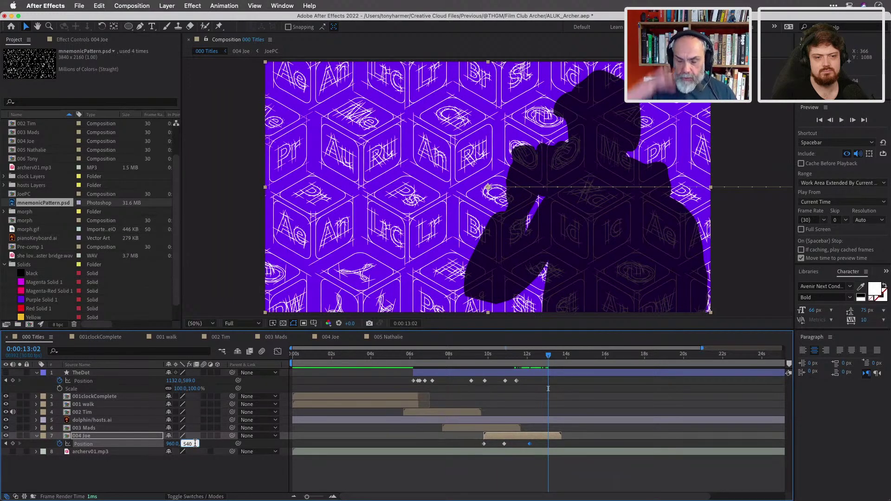
pyautogui.write('+')
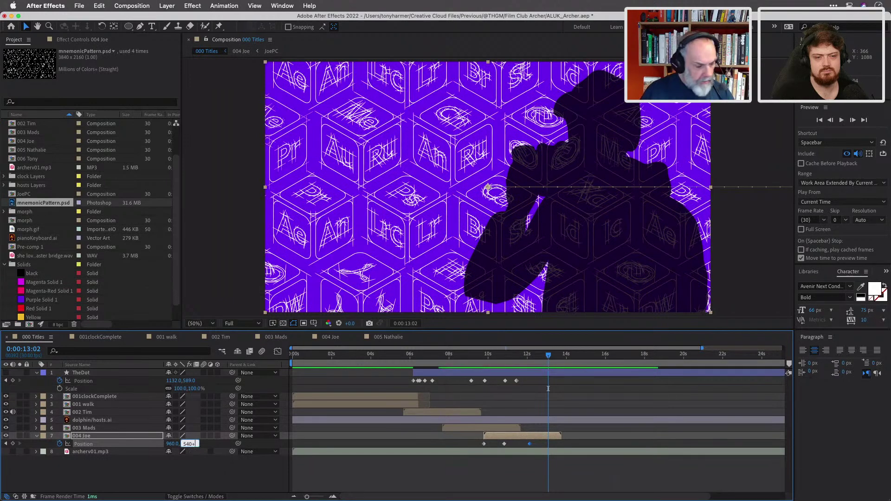
pyautogui.write('1080')
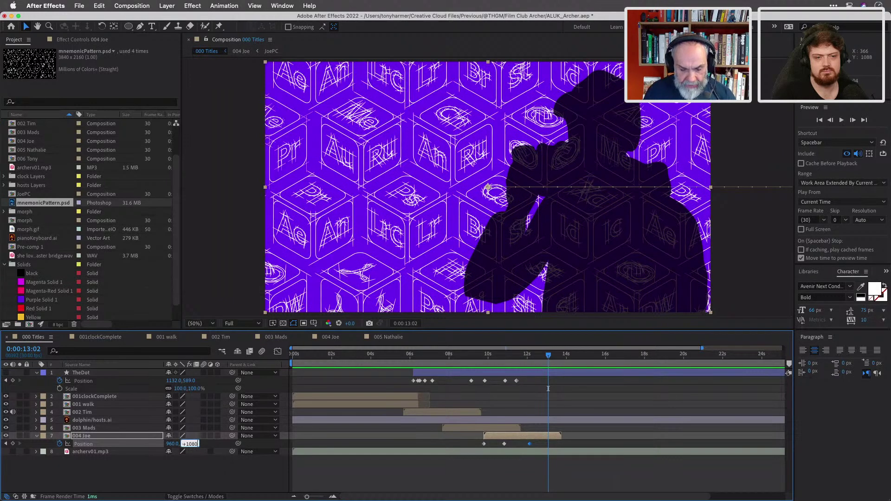
pyautogui.press('Return')
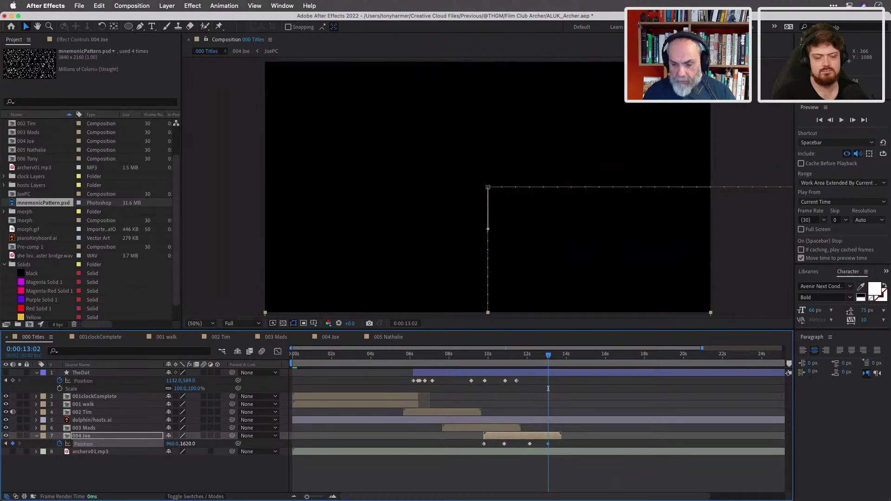
pyautogui.moveTo(548, 354)
pyautogui.mouseDown()
pyautogui.moveTo(519, 354)
pyautogui.moveTo(548, 357)
pyautogui.mouseUp()
pyautogui.click(548, 356)
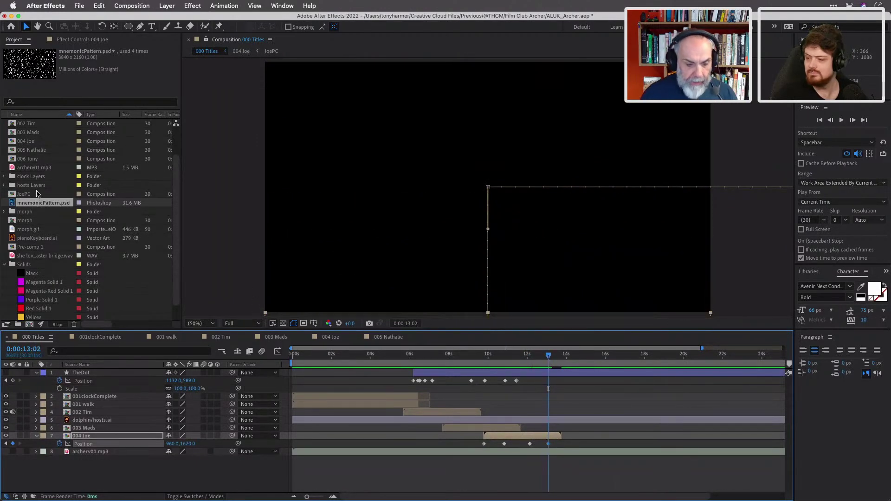
# Add 005 Nathalie to the 000 Titles timeline, starting around 12 seconds as Joe exits.
pyautogui.rightClick(35, 150)
pyautogui.click(142, 254)
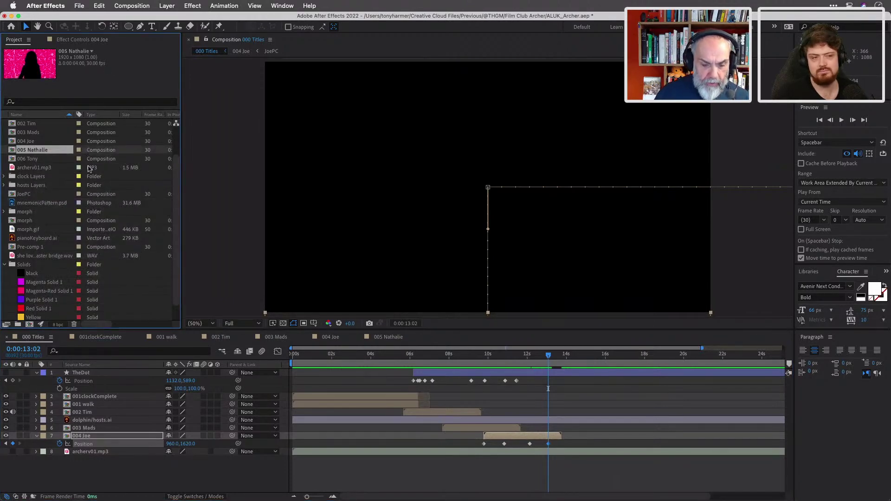
pyautogui.moveTo(111, 272); pyautogui.dragTo(112, 442)
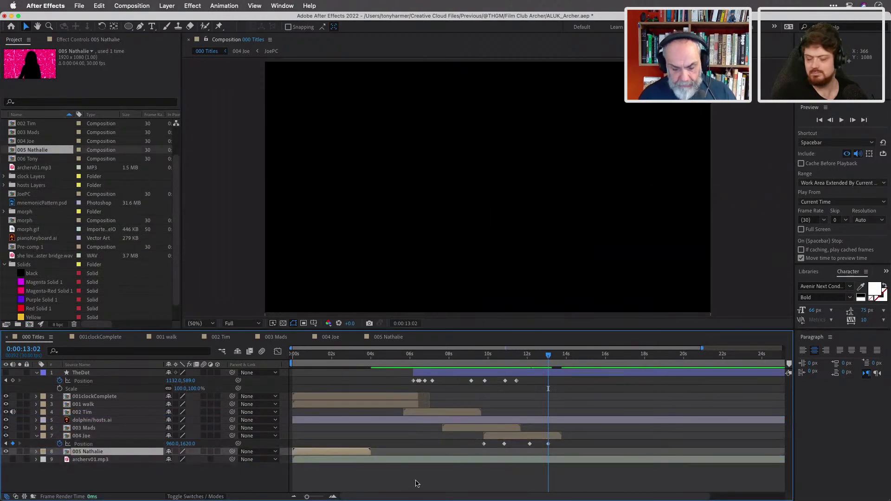
pyautogui.moveTo(340, 453); pyautogui.dragTo(574, 469)
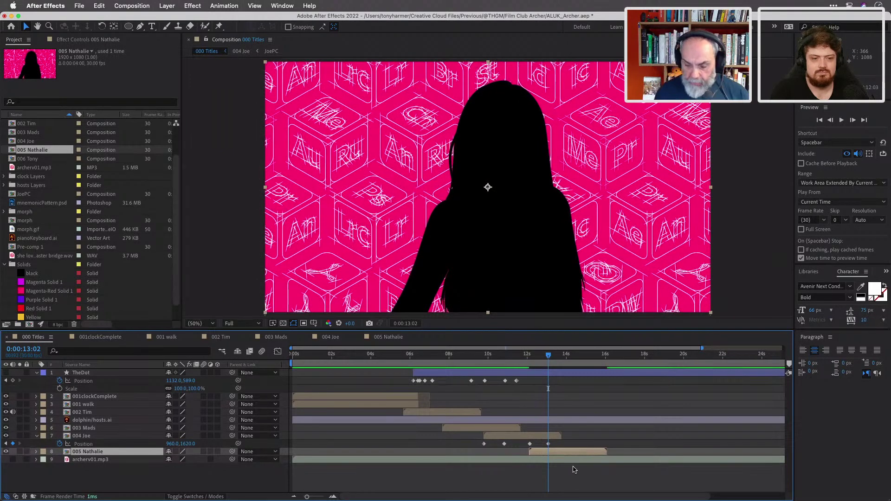
pyautogui.moveTo(562, 454); pyautogui.dragTo(562, 452)
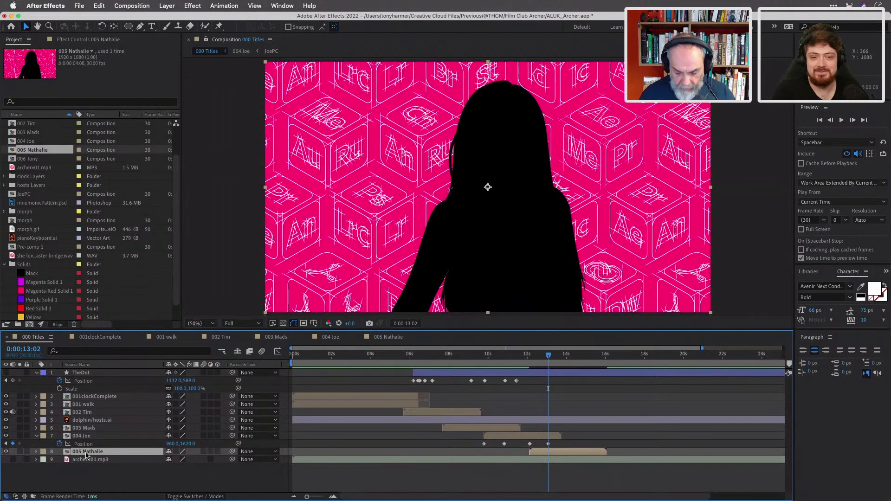
# Add a Position keyframe for 005 Nathalie at 13:02 with her centred in frame.
pyautogui.press('p')
pyautogui.click(60, 459)
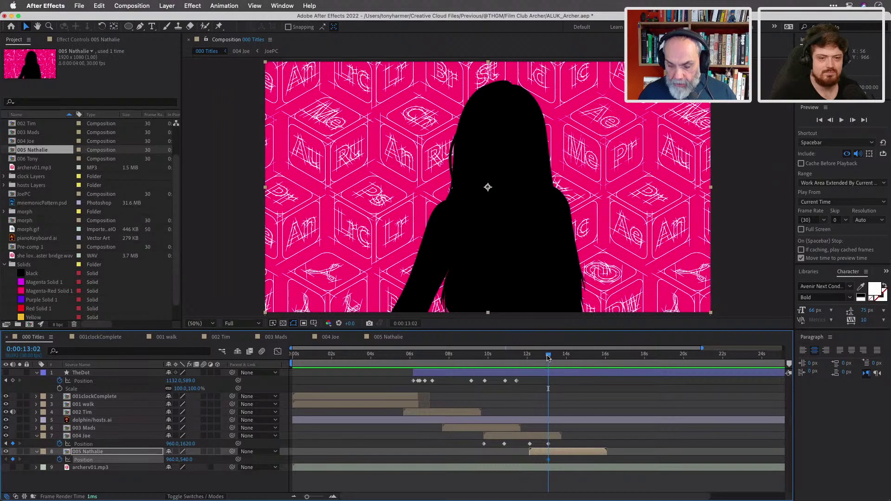
pyautogui.moveTo(548, 357); pyautogui.dragTo(533, 358)
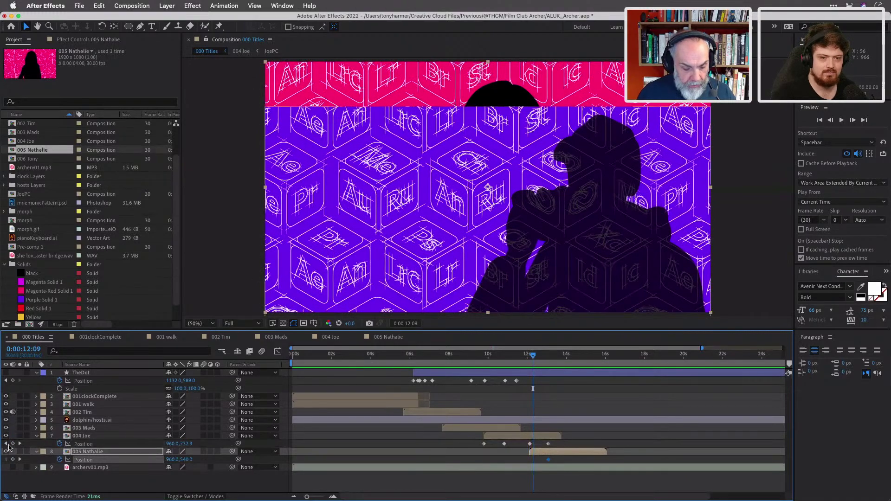
# At 12:04, offset Nathalie's Position by -1080 so she starts above the frame.
pyautogui.click(6, 444)
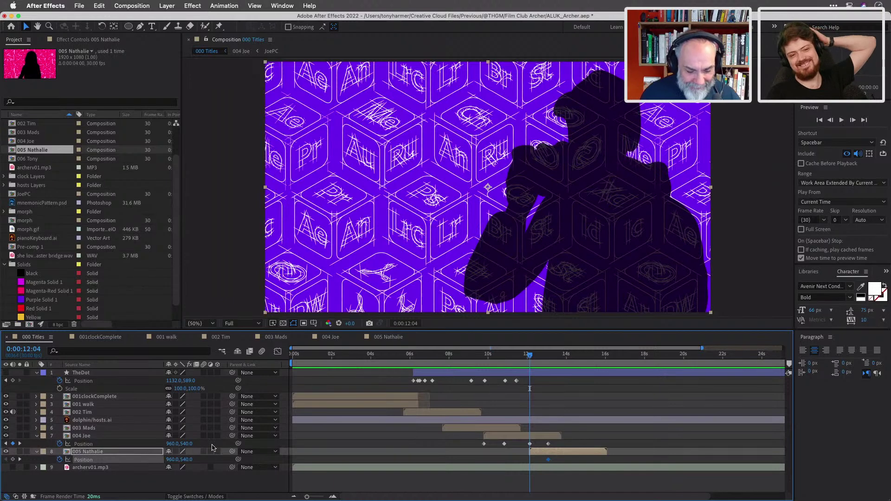
pyautogui.click(172, 460)
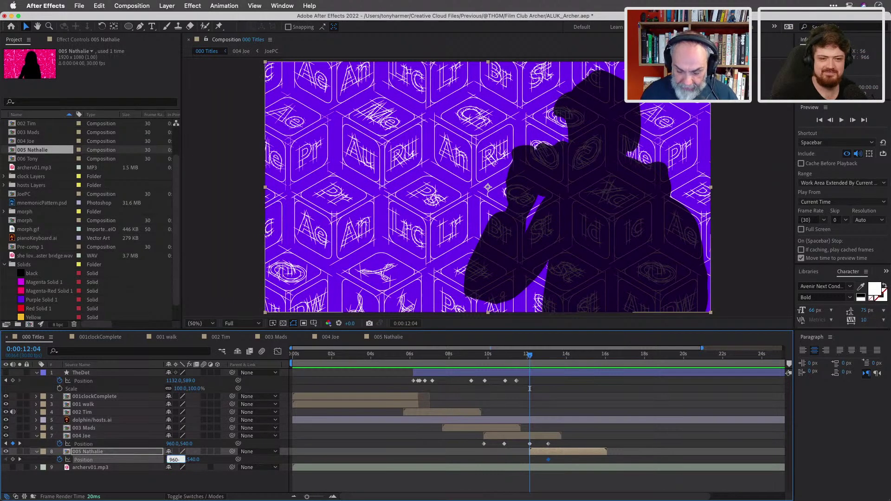
pyautogui.write('-1080')
pyautogui.press('Return')
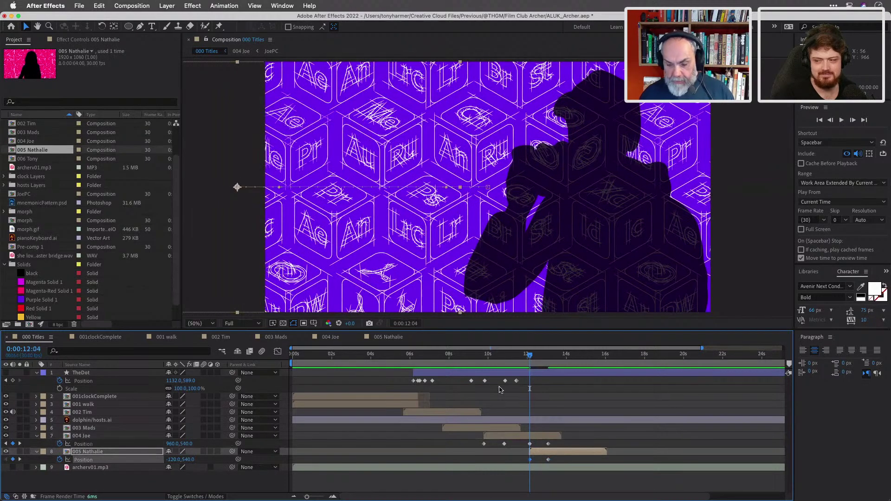
pyautogui.moveTo(530, 358)
pyautogui.mouseDown()
pyautogui.moveTo(553, 367)
pyautogui.moveTo(531, 368)
pyautogui.mouseUp()
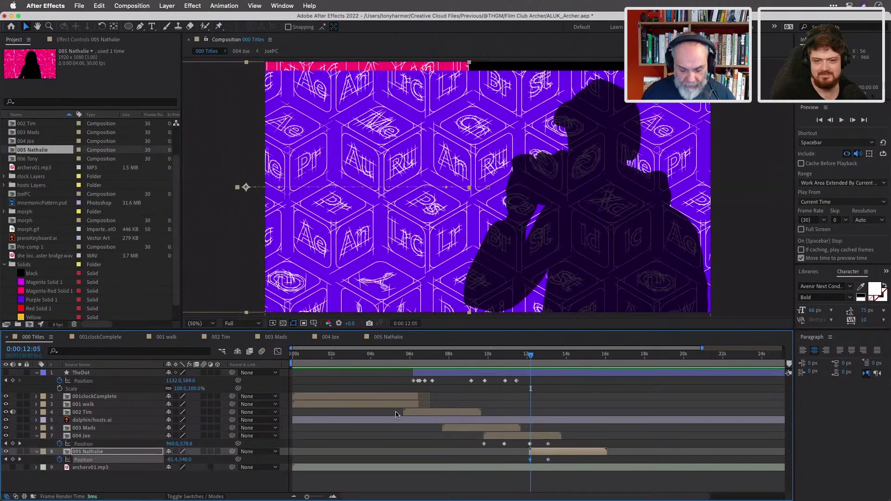
pyautogui.press('pageup')
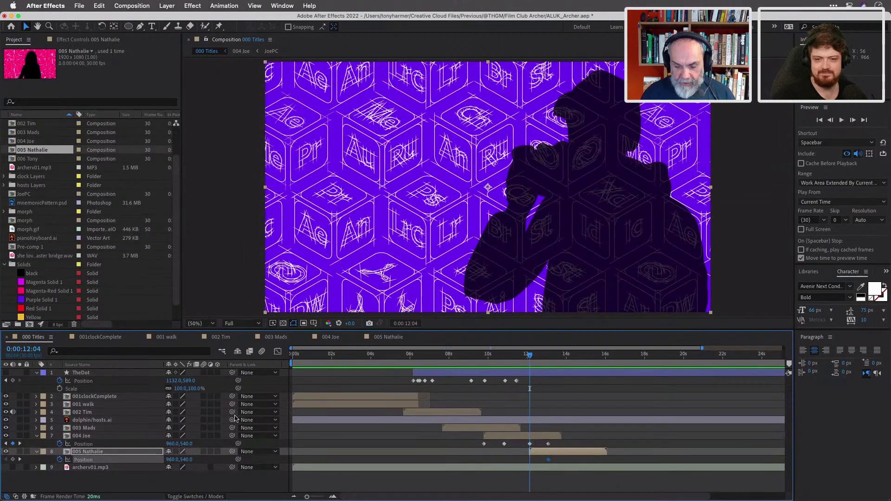
pyautogui.rightClick(182, 460)
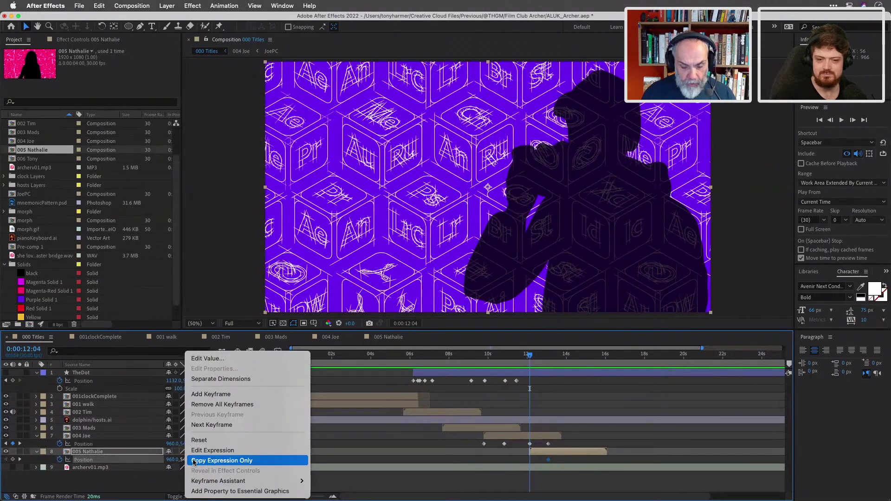
pyautogui.press('Escape')
pyautogui.click(187, 460)
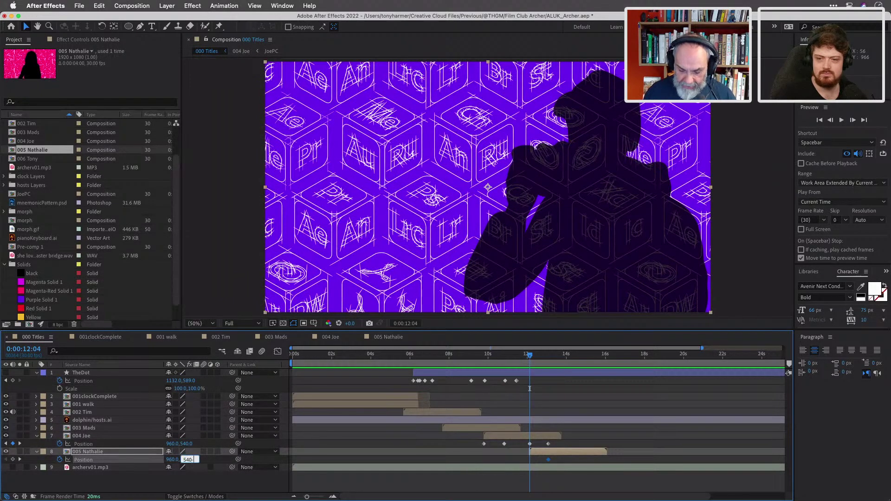
pyautogui.press('Return')
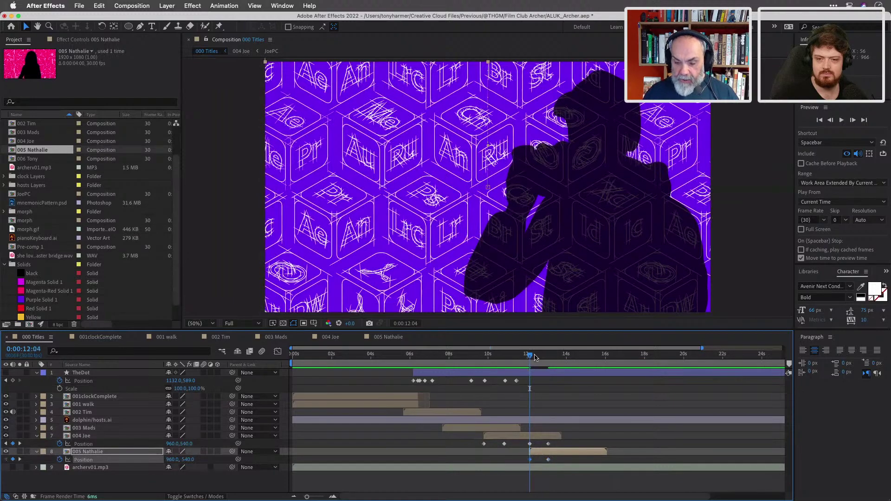
# Hold Nathalie centred at 14:28, then add a later keyframe with Y +1080 (960,1620).
pyautogui.moveTo(532, 358); pyautogui.dragTo(587, 375)
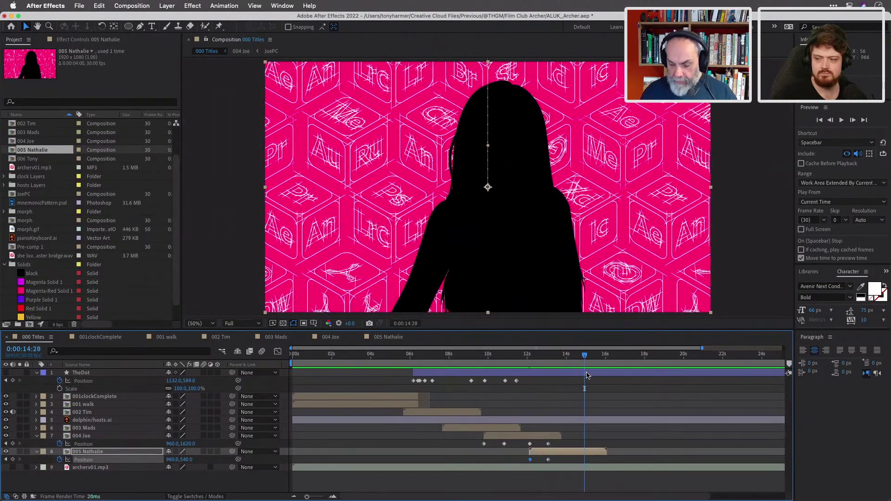
pyautogui.click(13, 460)
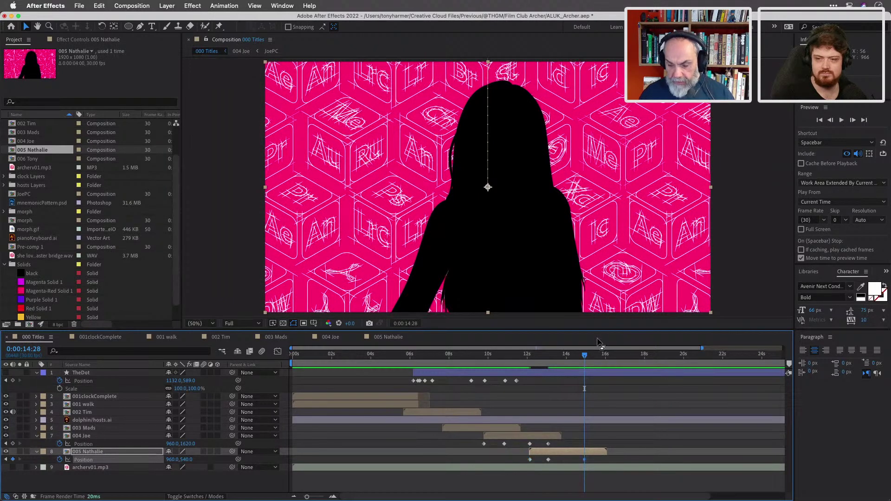
pyautogui.moveTo(585, 356); pyautogui.dragTo(603, 358)
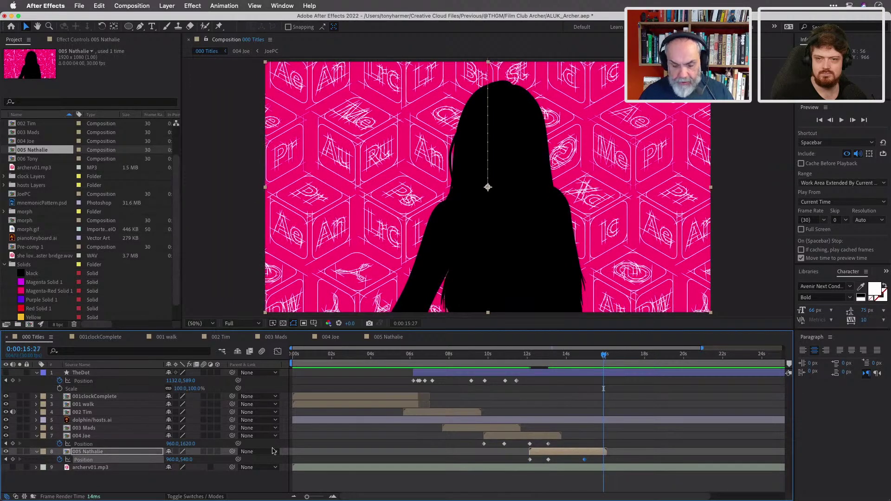
pyautogui.click(185, 459)
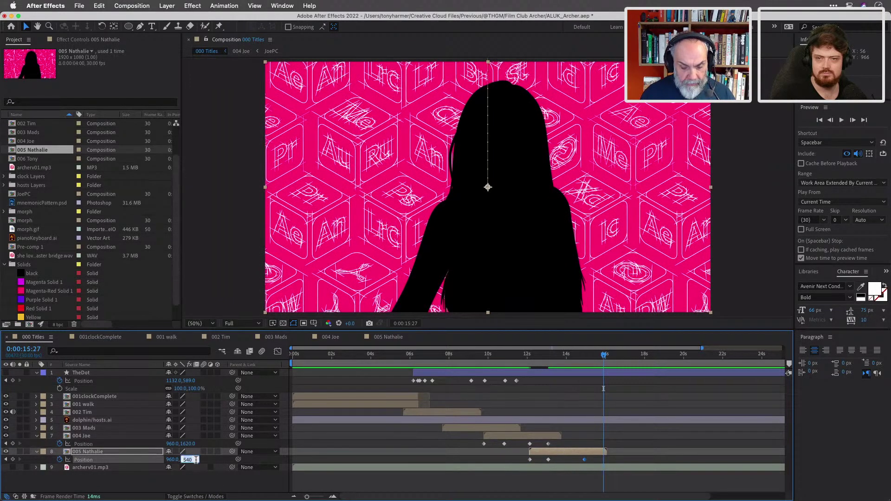
pyautogui.write('+1080')
pyautogui.press('Return')
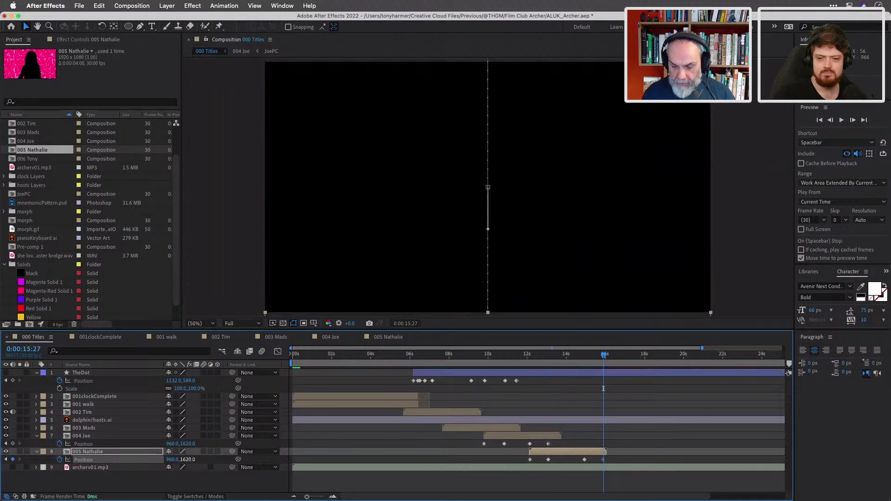
# Retime Nathalie's last two Position keyframes so the exit ends at 16:01.
pyautogui.moveTo(605, 357)
pyautogui.mouseDown()
pyautogui.moveTo(520, 357)
pyautogui.moveTo(604, 373)
pyautogui.mouseUp()
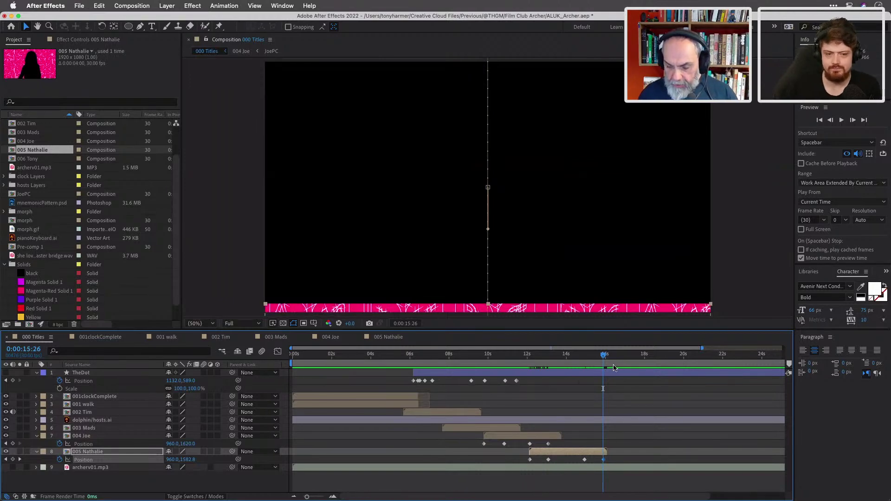
pyautogui.moveTo(605, 460); pyautogui.dragTo(607, 465)
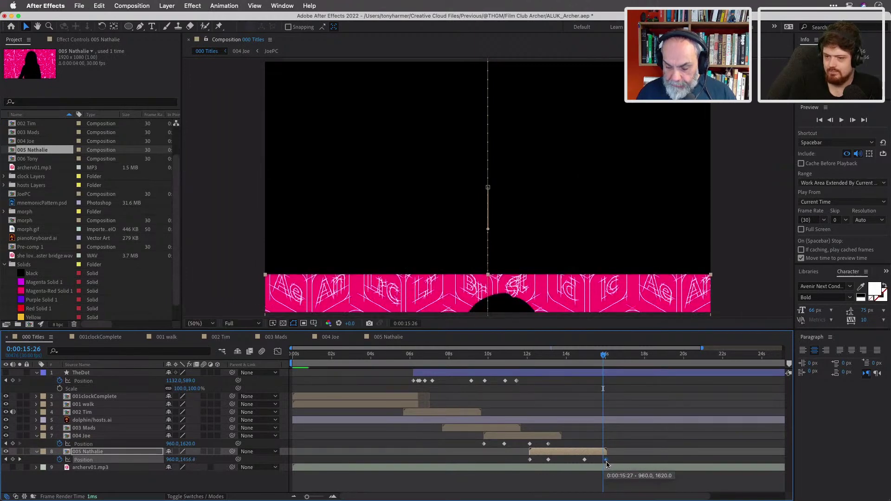
pyautogui.moveTo(584, 459); pyautogui.dragTo(600, 464)
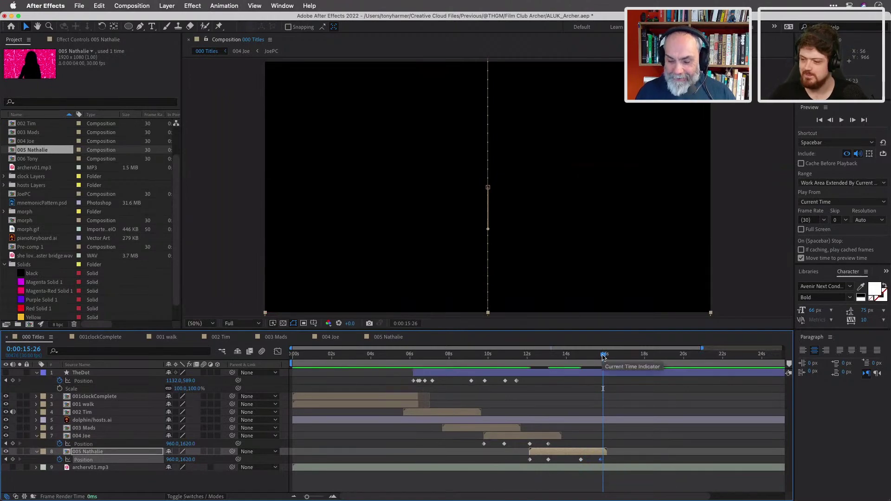
pyautogui.click(582, 356)
pyautogui.moveTo(583, 355); pyautogui.dragTo(601, 362)
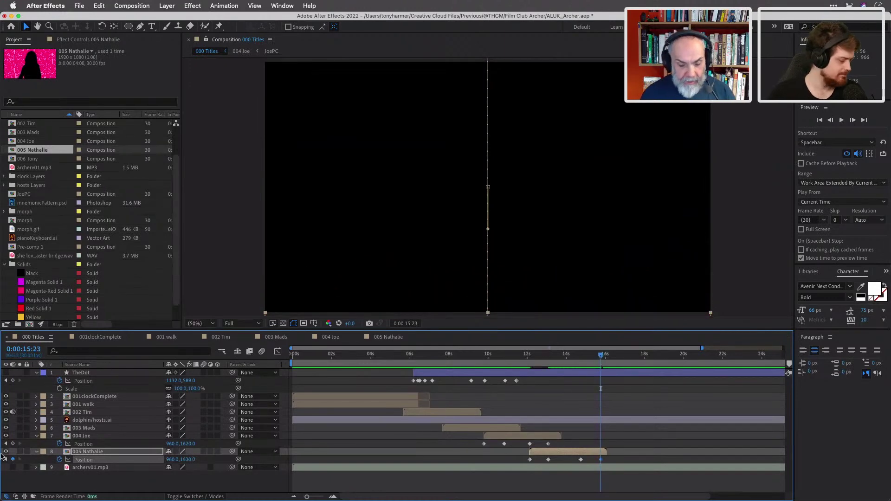
pyautogui.click(37, 437)
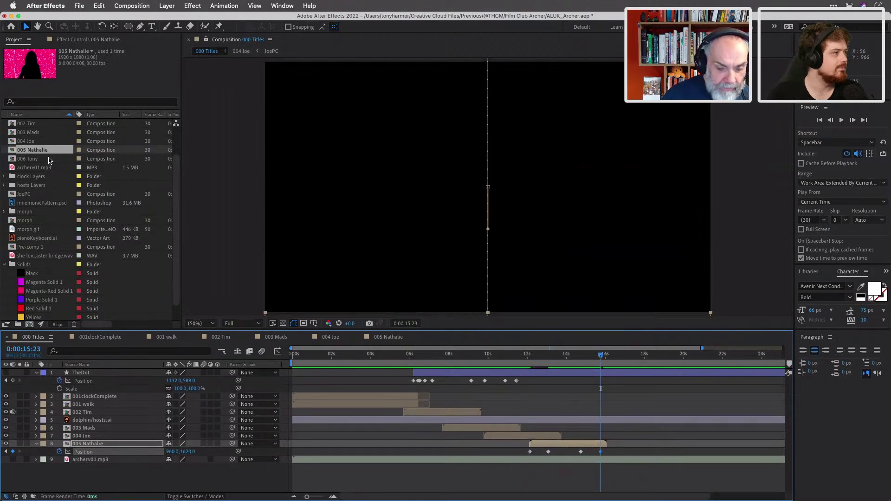
# Add the 006 Tony comp to the titles timeline and open it.
pyautogui.moveTo(39, 162); pyautogui.dragTo(98, 457)
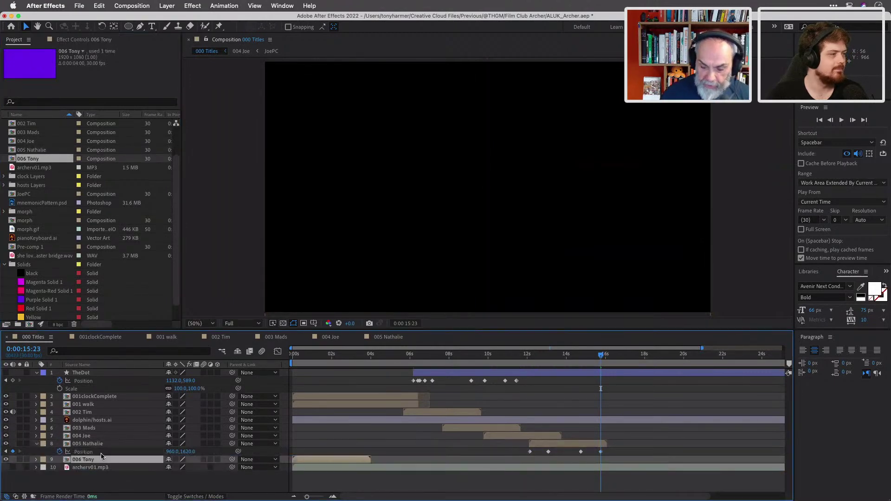
pyautogui.doubleClick(313, 459)
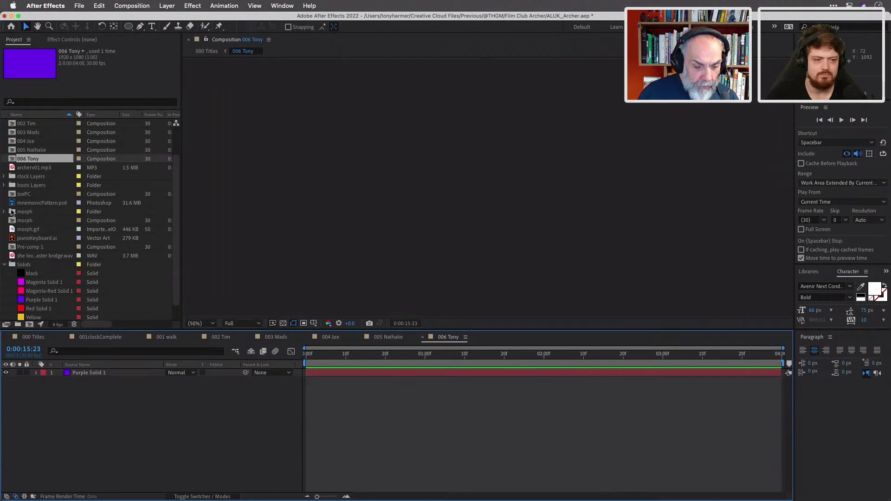
pyautogui.scroll(3, 31, 190)
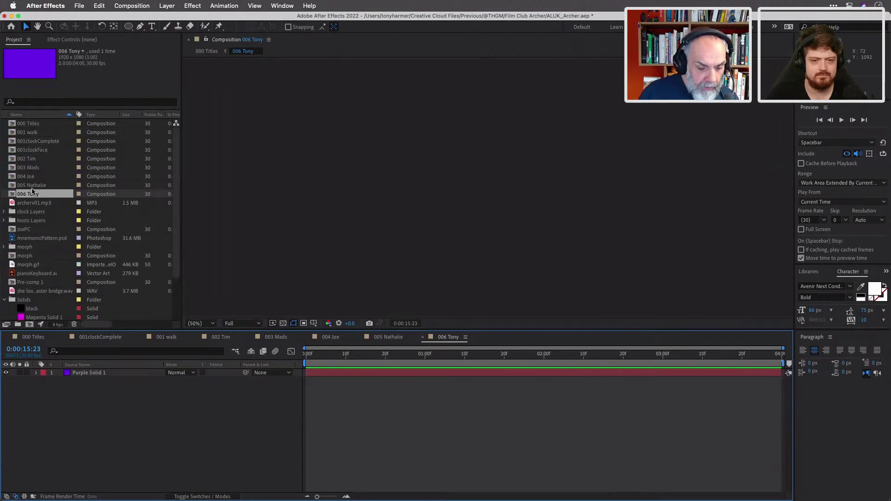
pyautogui.scroll(-3, 32, 191)
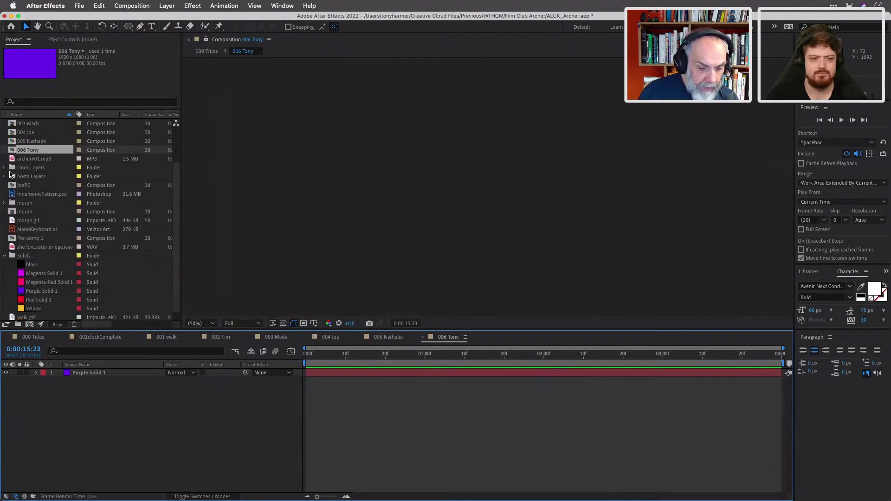
# Place Tony/hosts.ai from the hosts Layers folder into 006 Tony and view frame 17.
pyautogui.click(5, 177)
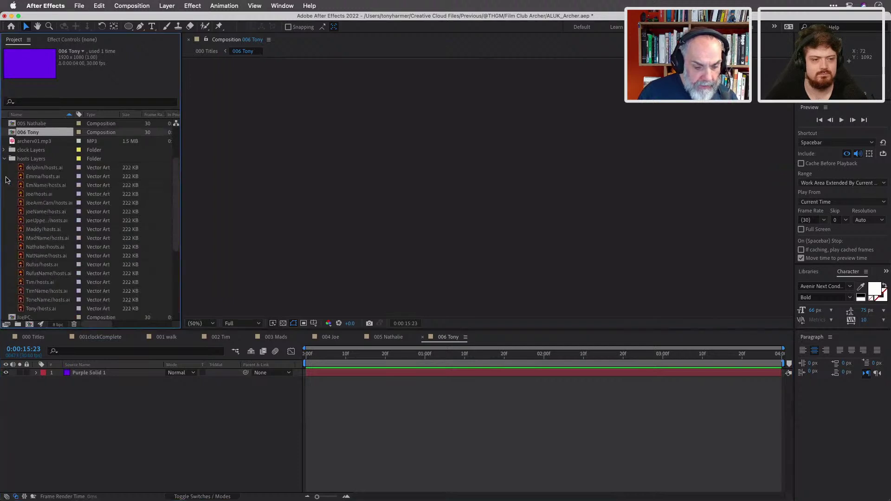
pyautogui.click(54, 302)
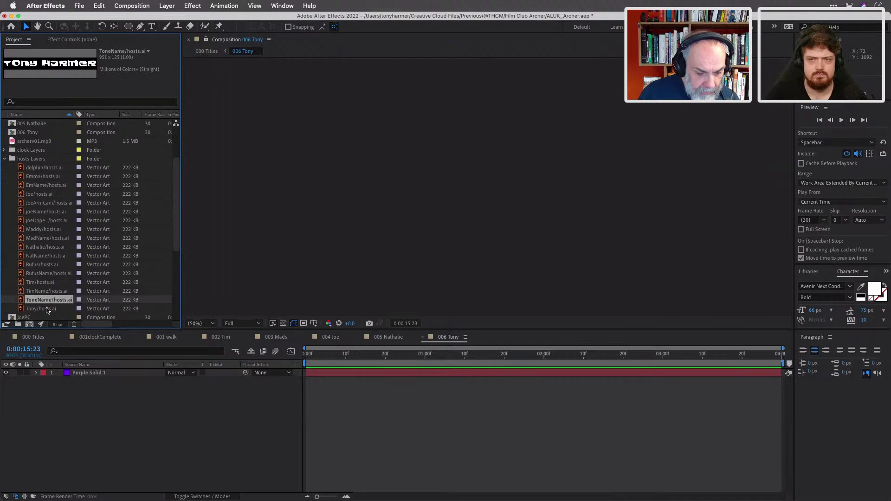
pyautogui.click(46, 308)
pyautogui.moveTo(54, 310); pyautogui.dragTo(85, 373)
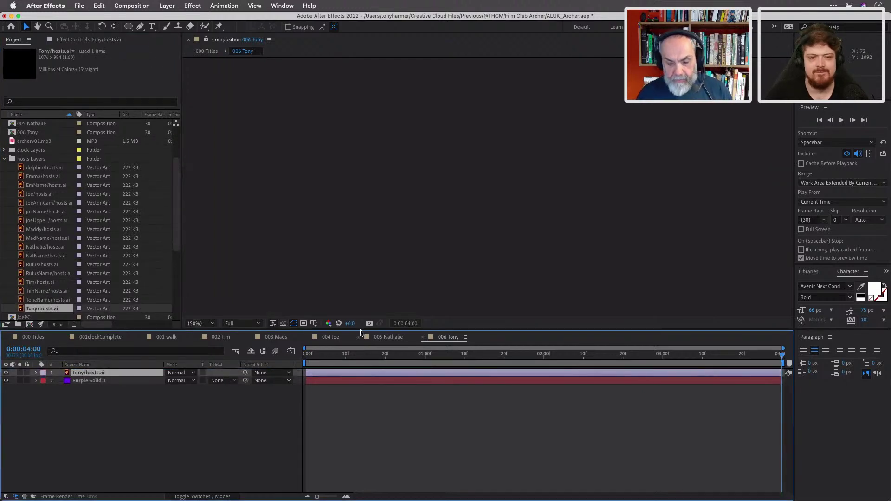
pyautogui.moveTo(320, 355); pyautogui.dragTo(375, 360)
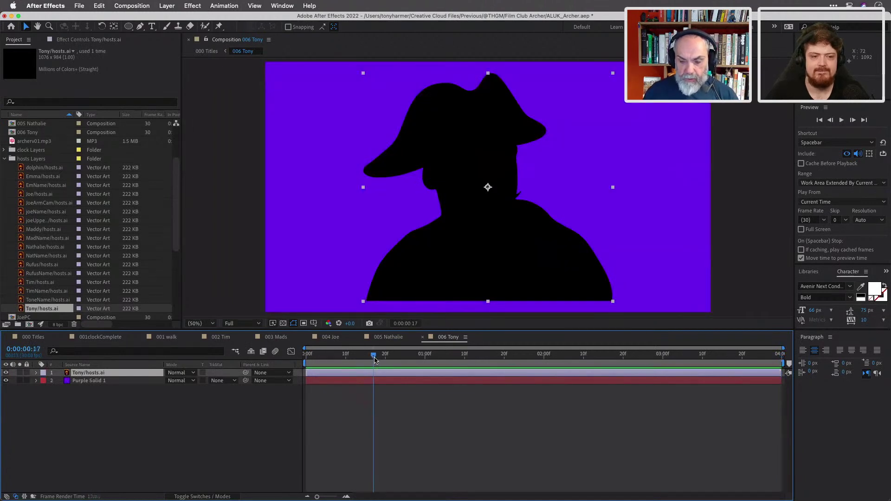
pyautogui.click(538, 232)
# Drag Tony's silhouette left and slightly down so his shoulders run off the bottom.
pyautogui.moveTo(524, 234); pyautogui.dragTo(449, 247)
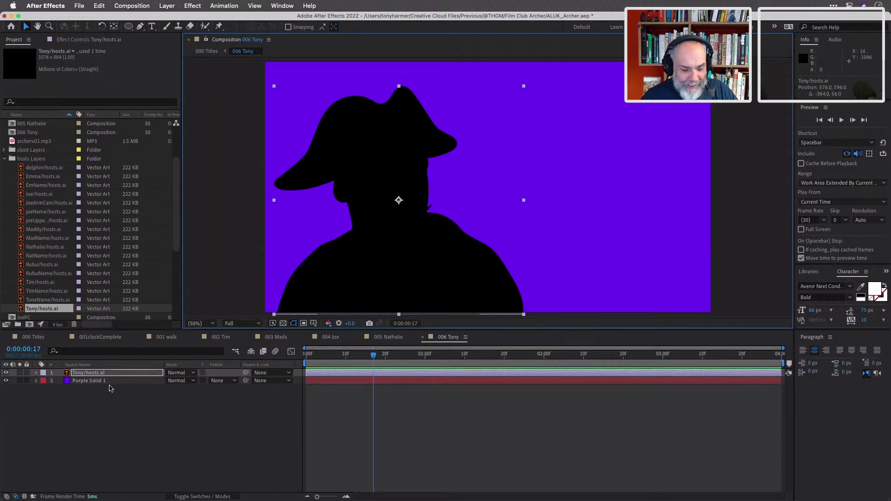
# Replace Purple Solid 1 with an FF6C00 orange solid placed beneath Tony/hosts.ai.
pyautogui.click(114, 395)
pyautogui.click(116, 382)
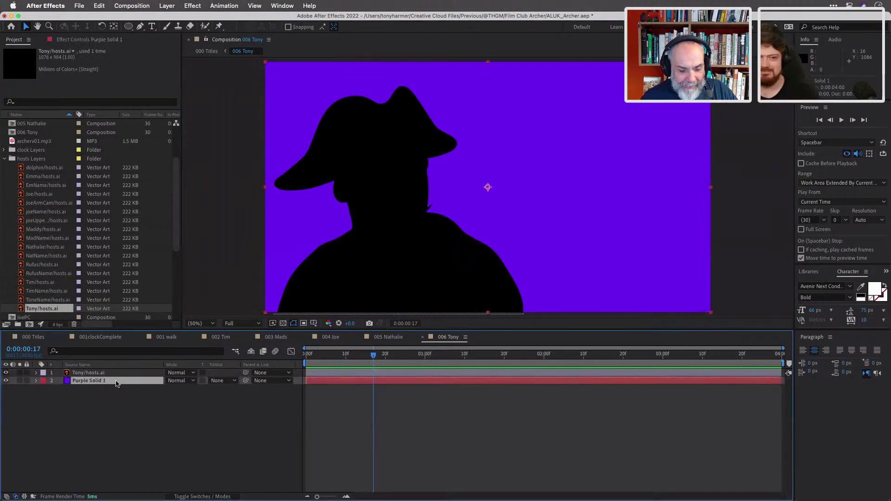
pyautogui.press('Delete')
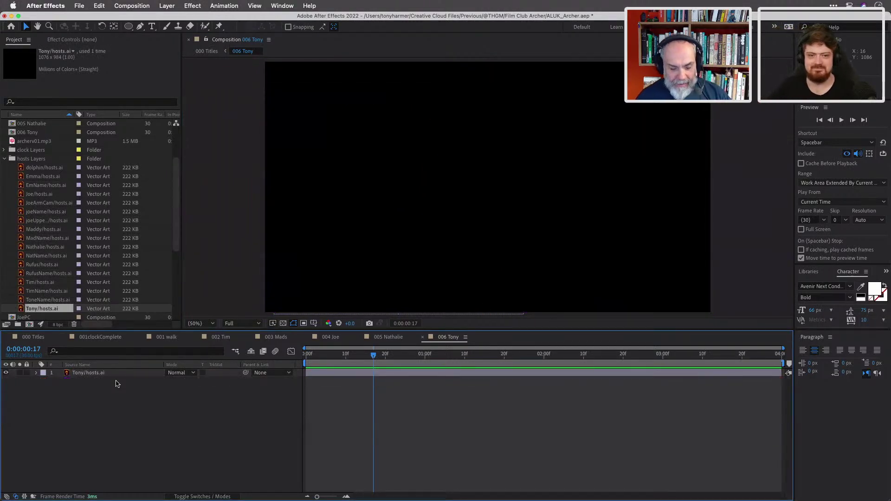
pyautogui.press('super+y')
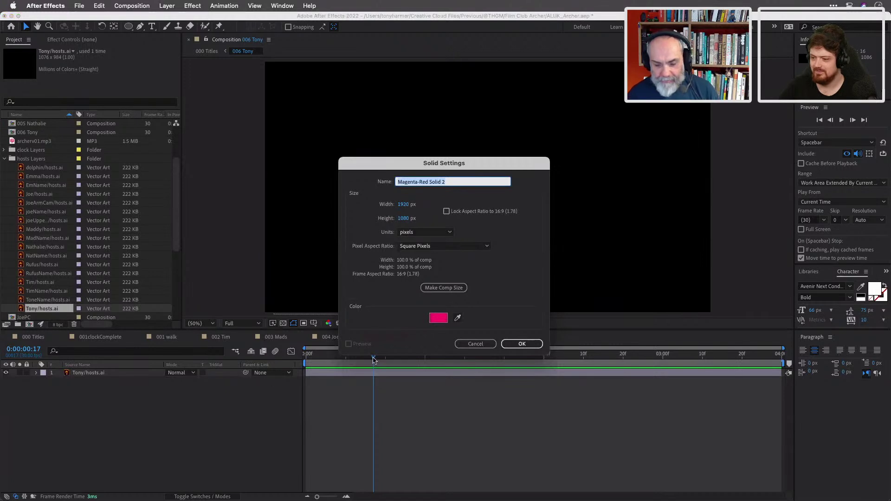
pyautogui.click(438, 318)
pyautogui.moveTo(464, 312); pyautogui.dragTo(464, 314)
pyautogui.click(537, 205)
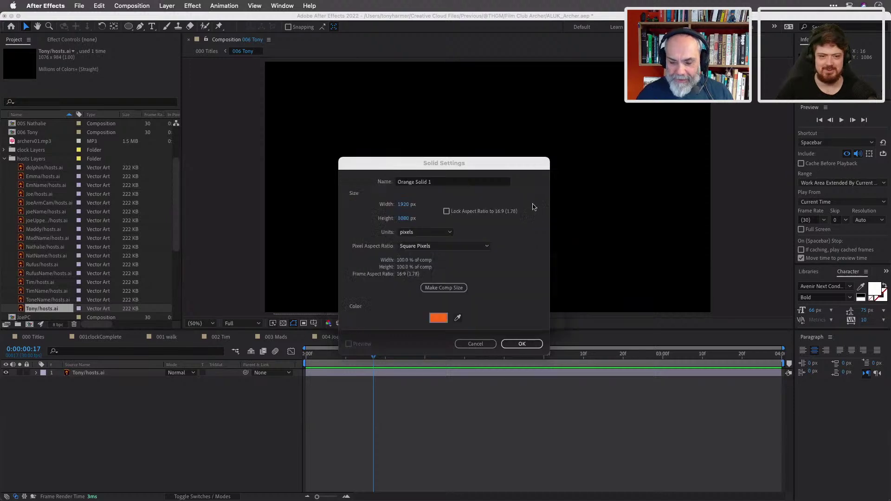
pyautogui.click(515, 344)
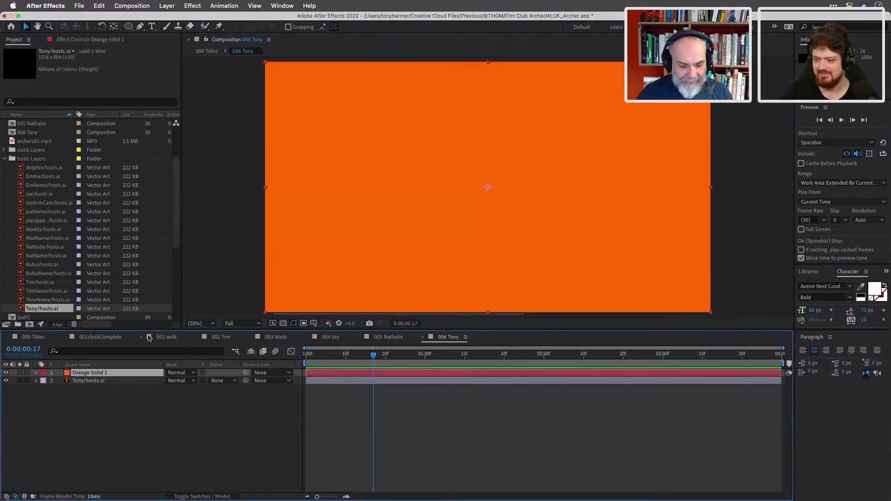
pyautogui.moveTo(135, 375); pyautogui.dragTo(136, 385)
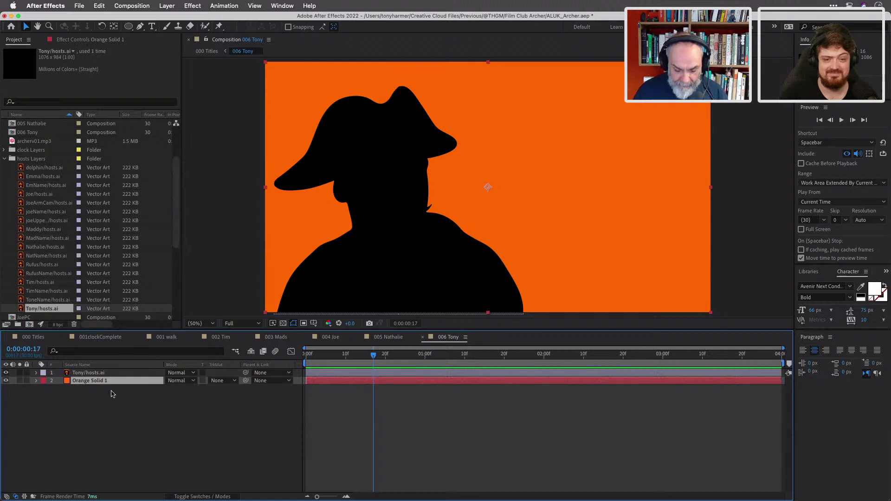
pyautogui.press('super+shift+y')
pyautogui.click(444, 310)
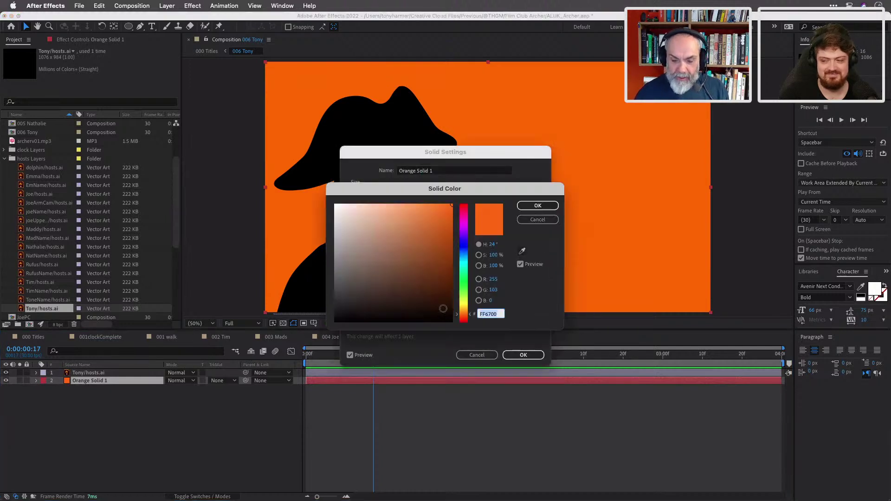
pyautogui.click(465, 313)
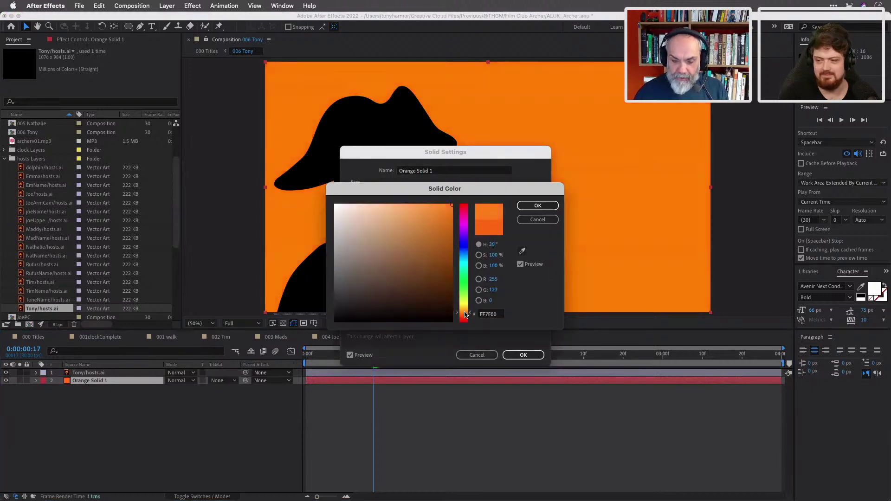
pyautogui.click(464, 312)
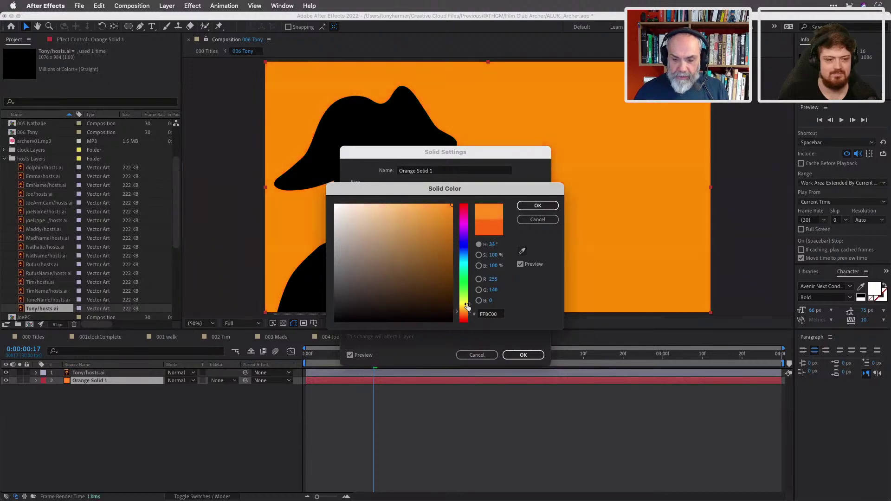
pyautogui.click(465, 310)
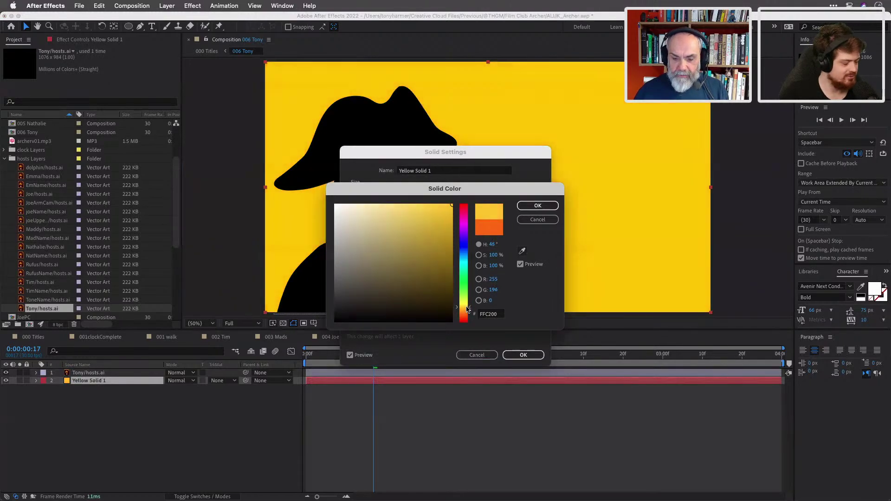
pyautogui.click(466, 313)
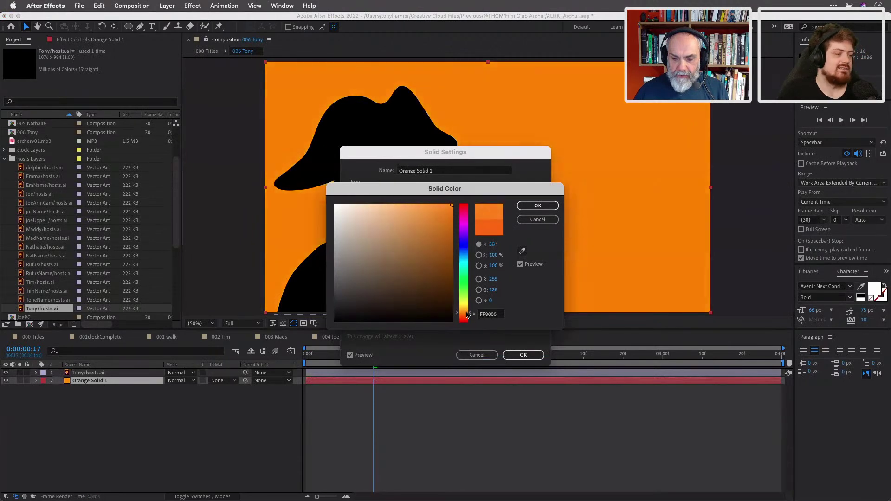
pyautogui.click(467, 317)
pyautogui.click(467, 317)
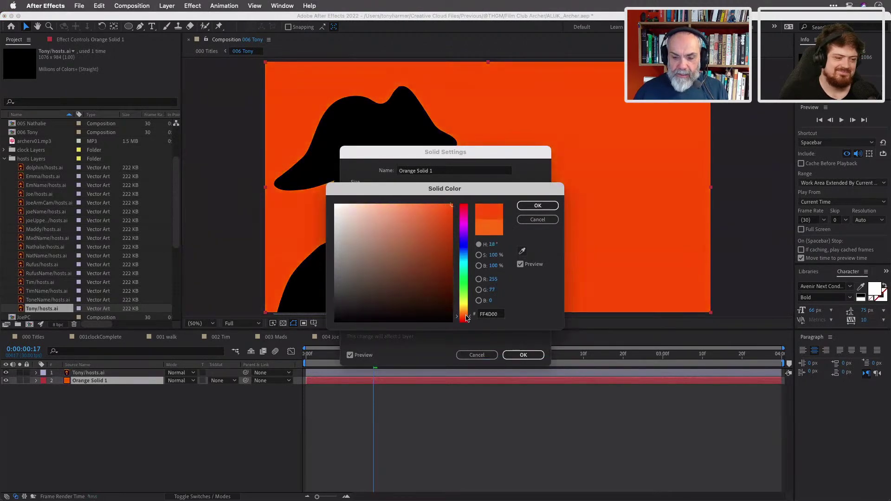
pyautogui.click(467, 317)
pyautogui.click(467, 317)
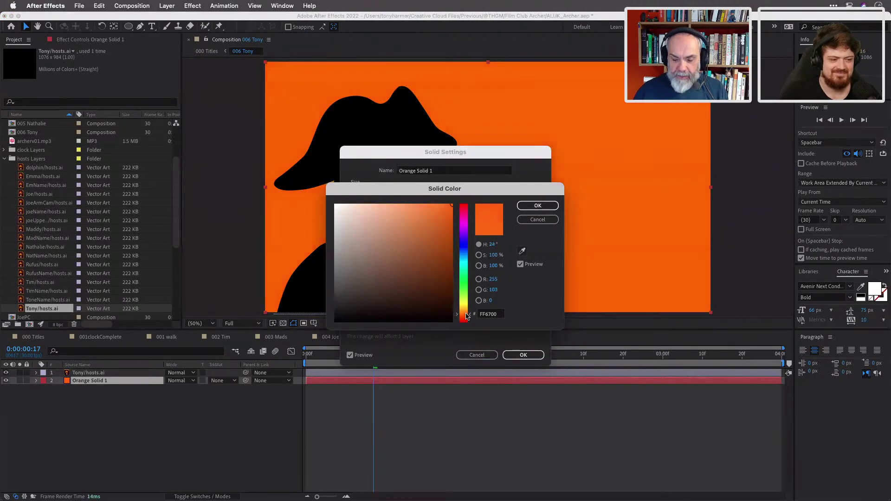
pyautogui.click(536, 207)
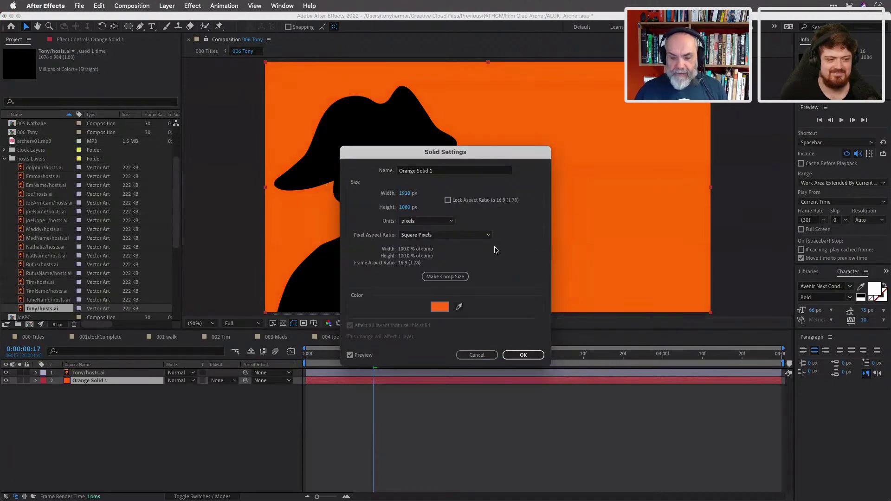
pyautogui.click(524, 356)
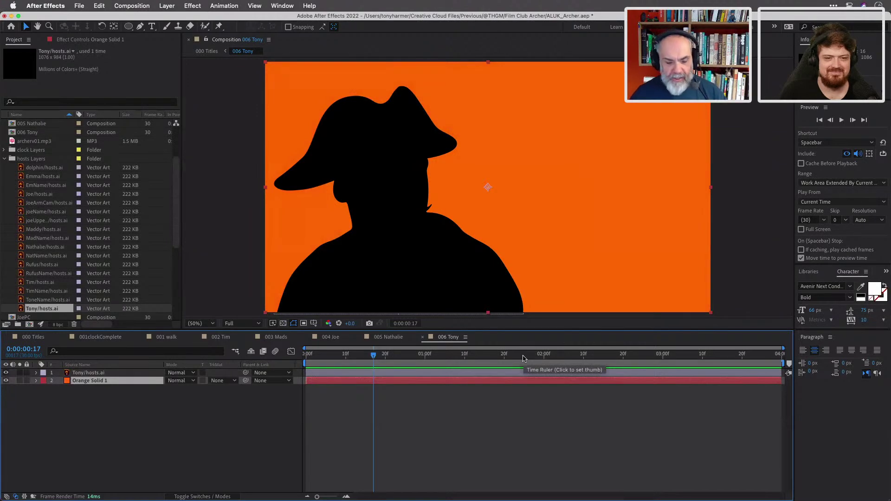
pyautogui.click(136, 373)
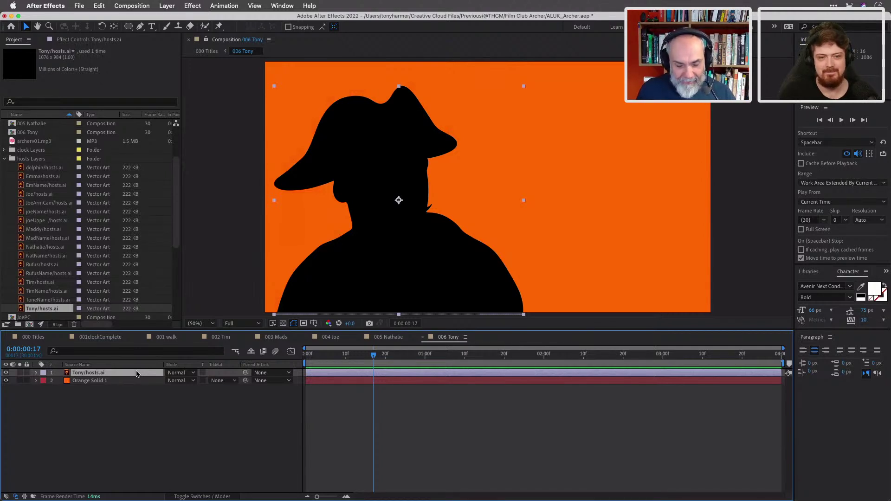
pyautogui.moveTo(321, 358)
pyautogui.mouseDown()
pyautogui.moveTo(305, 358)
pyautogui.moveTo(333, 358)
pyautogui.moveTo(305, 357)
pyautogui.mouseUp()
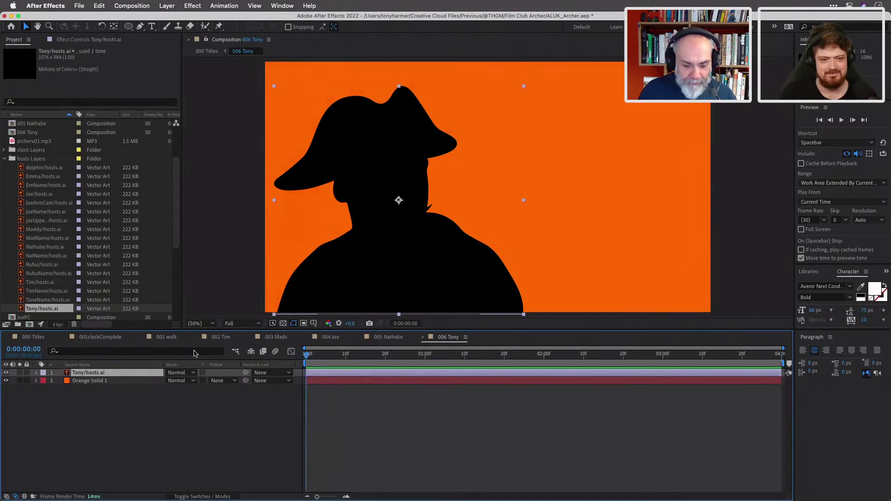
# In 000 Titles, start the 006 Tony layer around 15 seconds, at Nathalie's third keyframe.
pyautogui.click(37, 337)
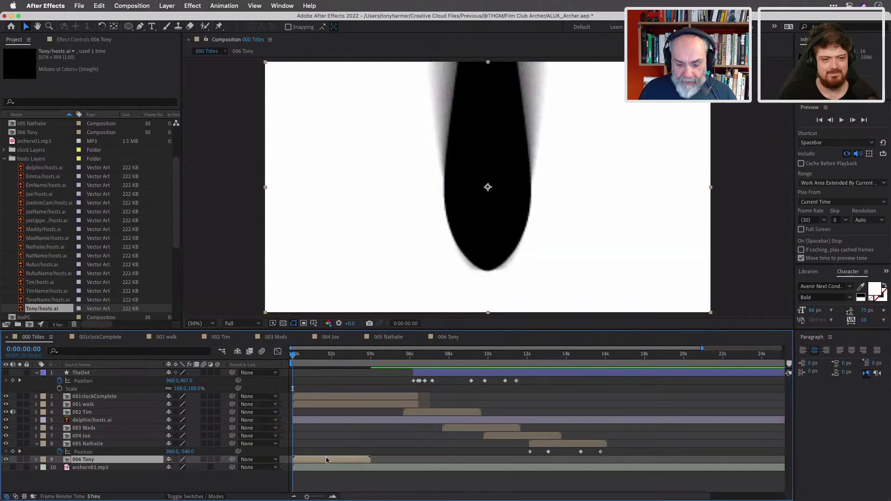
pyautogui.moveTo(328, 459); pyautogui.dragTo(614, 466)
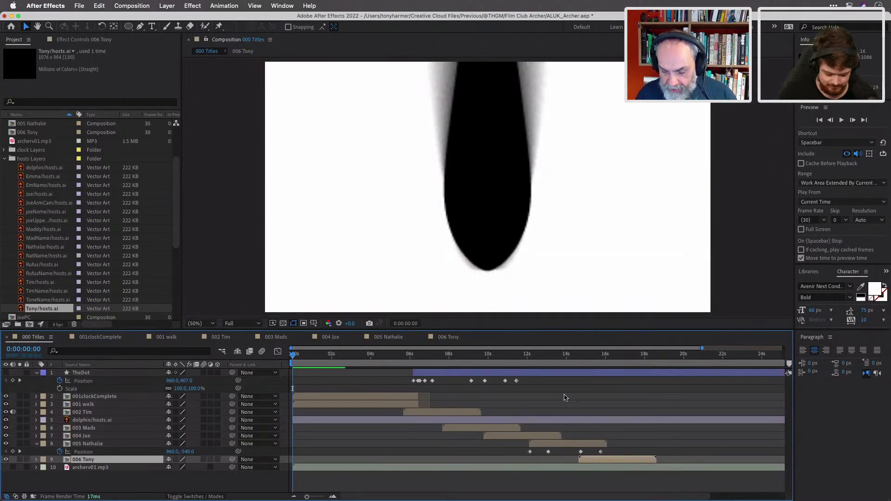
pyautogui.click(19, 451)
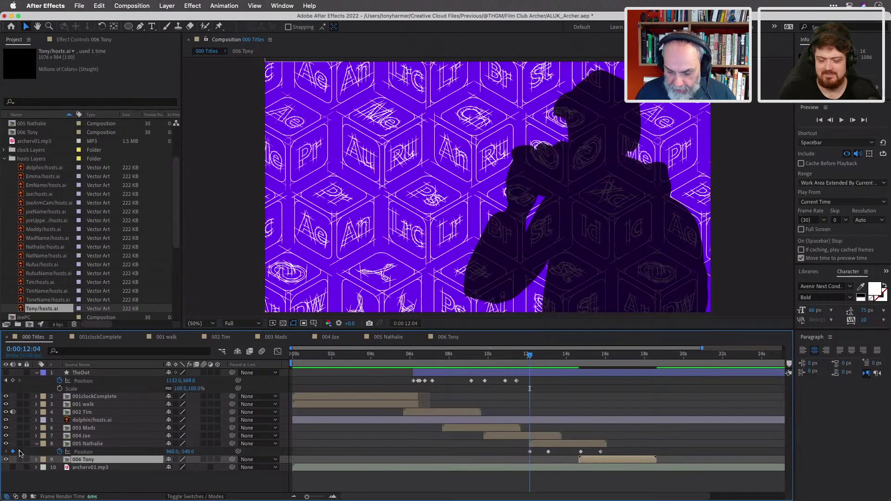
pyautogui.click(19, 451)
pyautogui.click(19, 452)
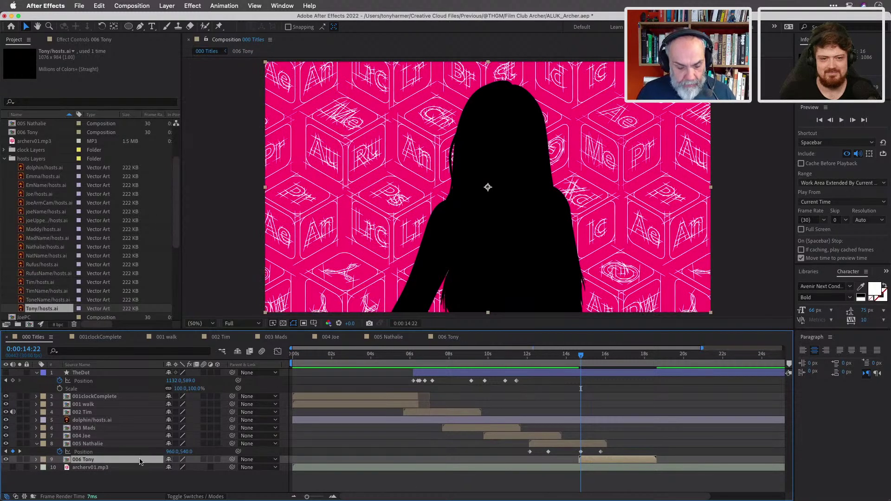
# Add a Position keyframe for 006 Tony with Y 1620, below the frame.
pyautogui.press('p')
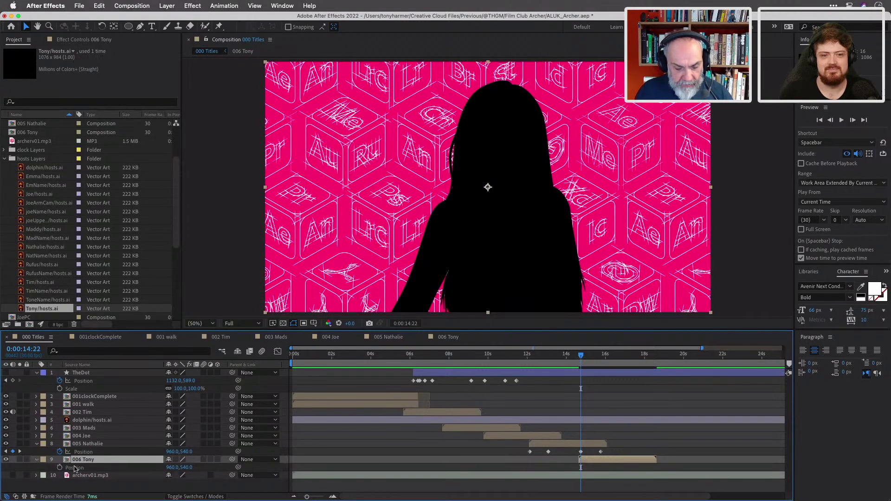
pyautogui.click(60, 467)
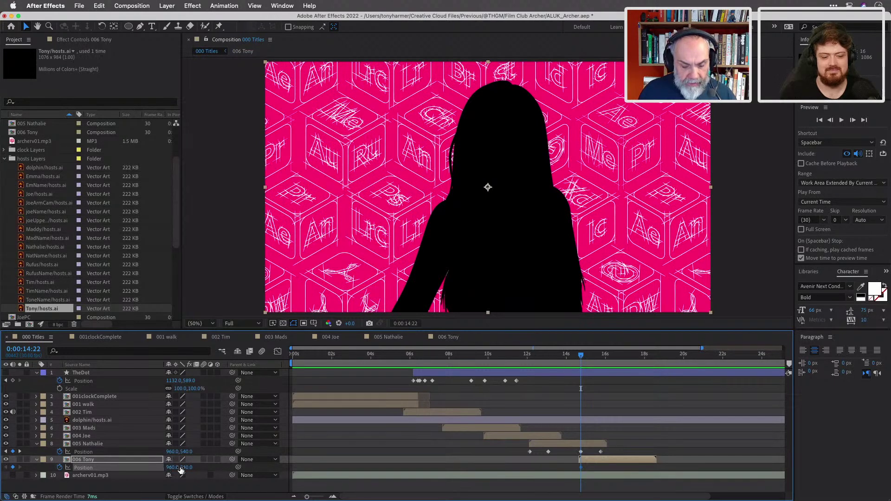
pyautogui.click(187, 467)
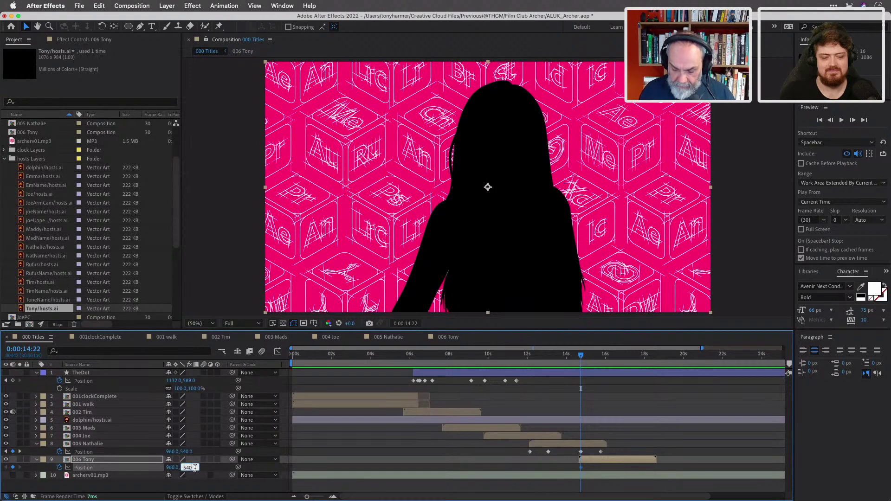
pyautogui.write('-10')
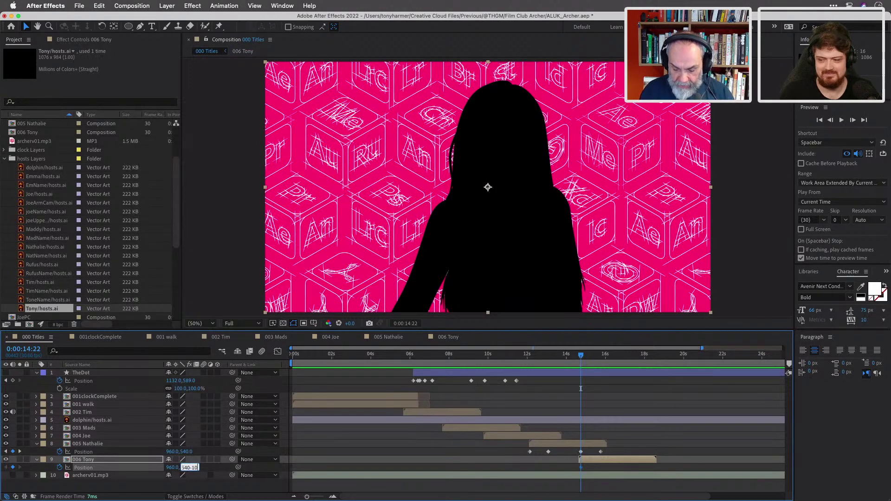
pyautogui.press('BackSpace')
pyautogui.press('BackSpace')
pyautogui.press('BackSpace')
pyautogui.press('BackSpace')
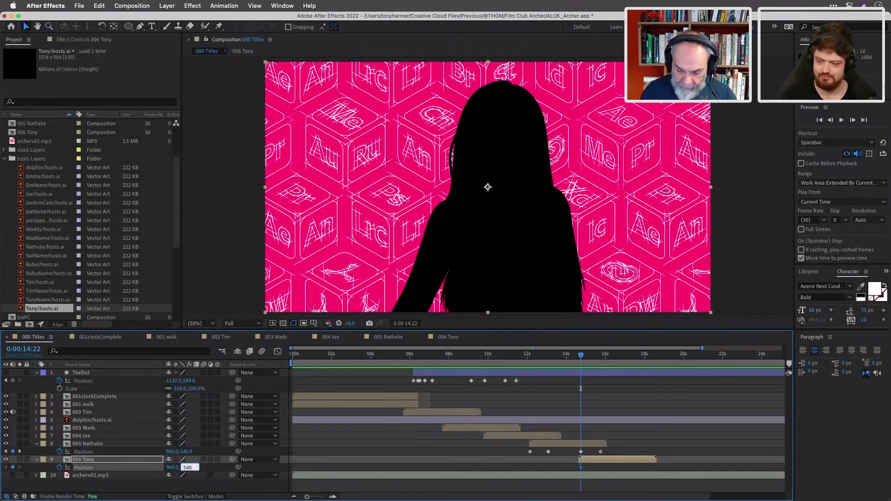
pyautogui.write('080')
pyautogui.press('Return')
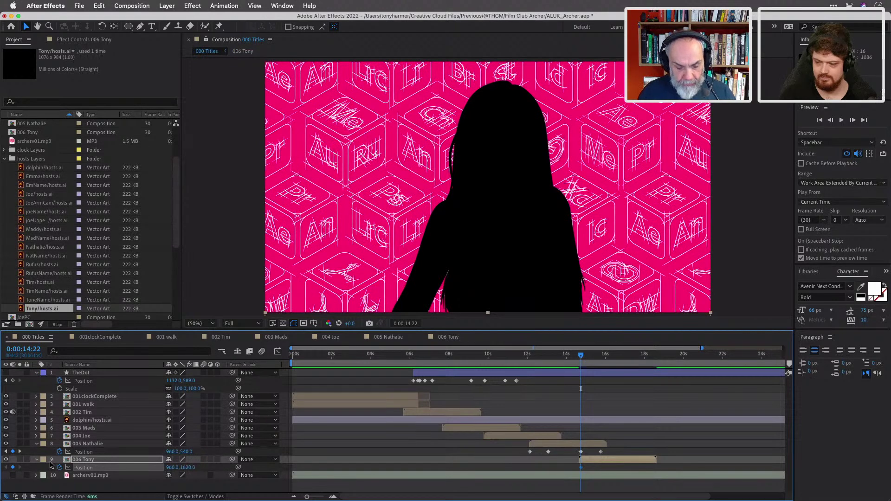
# At Nathalie's next keyframe, set Tony's Position Y to 540 so he's centred.
pyautogui.click(20, 452)
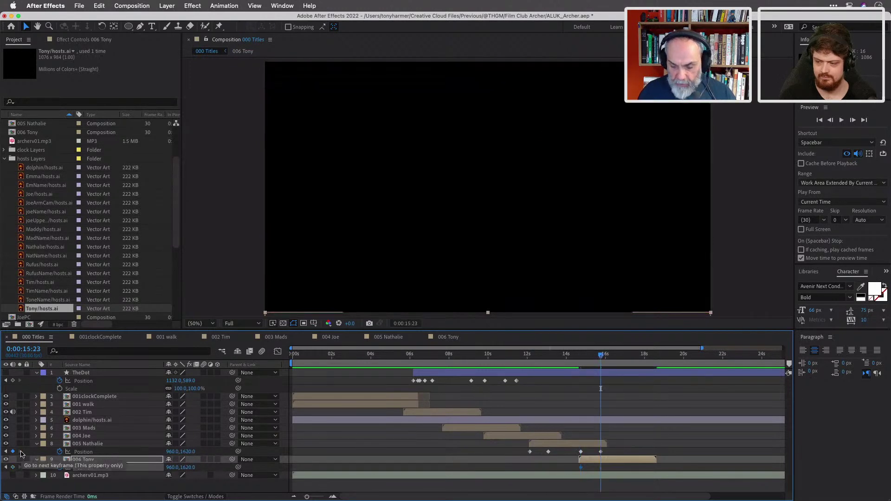
pyautogui.click(188, 468)
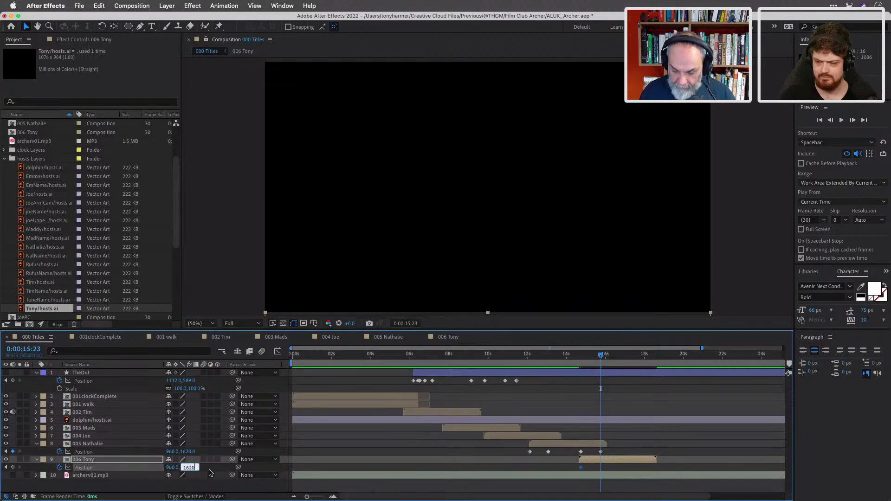
pyautogui.write('-1080')
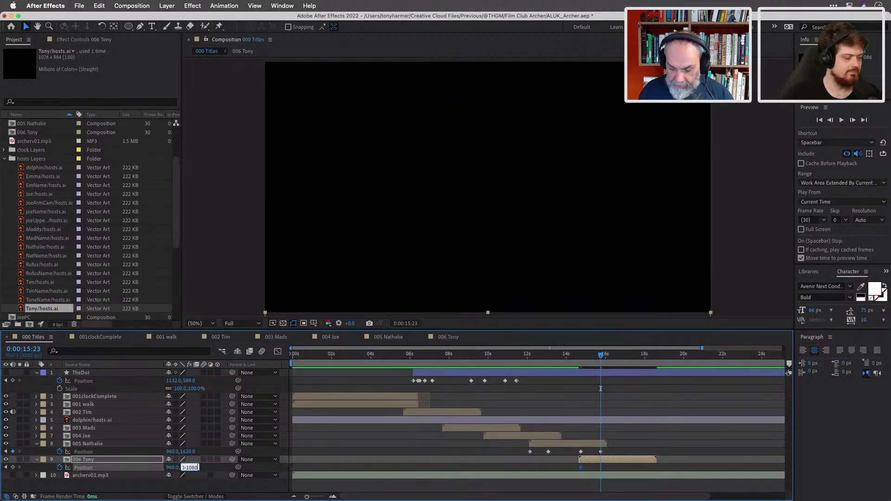
pyautogui.press('Return')
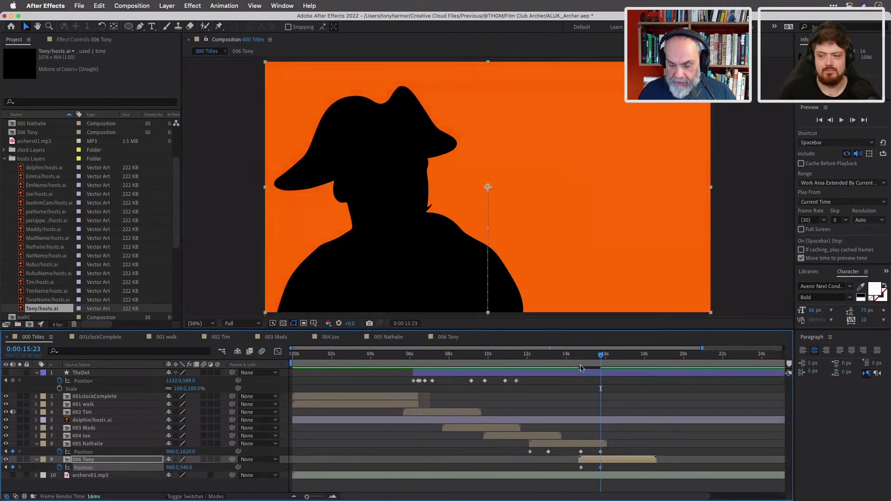
pyautogui.moveTo(600, 358)
pyautogui.mouseDown()
pyautogui.moveTo(576, 361)
pyautogui.moveTo(603, 366)
pyautogui.moveTo(579, 372)
pyautogui.moveTo(597, 371)
pyautogui.mouseUp()
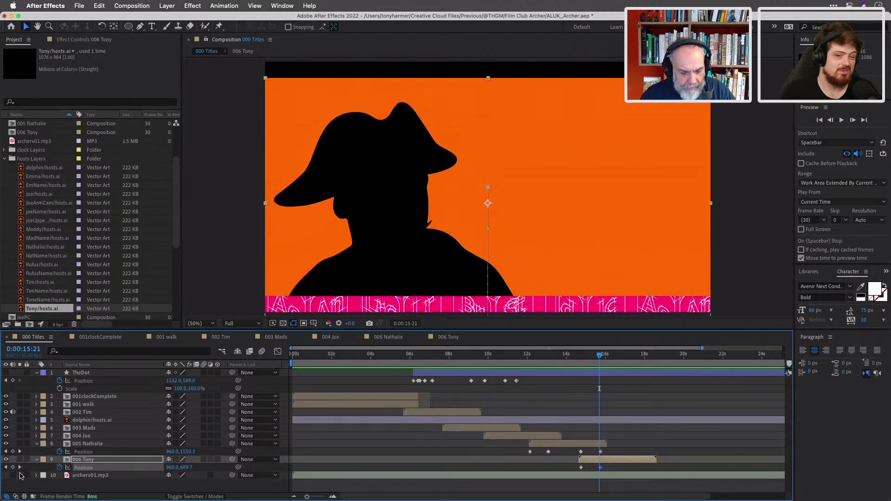
# Change Tony's first Position keyframe at 14:22 to 960,-540 so he drops in from above.
pyautogui.click(6, 467)
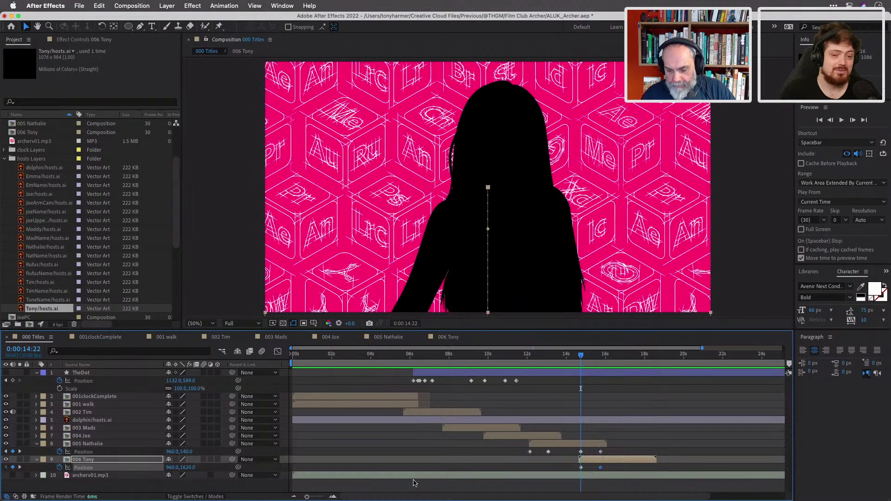
pyautogui.click(188, 467)
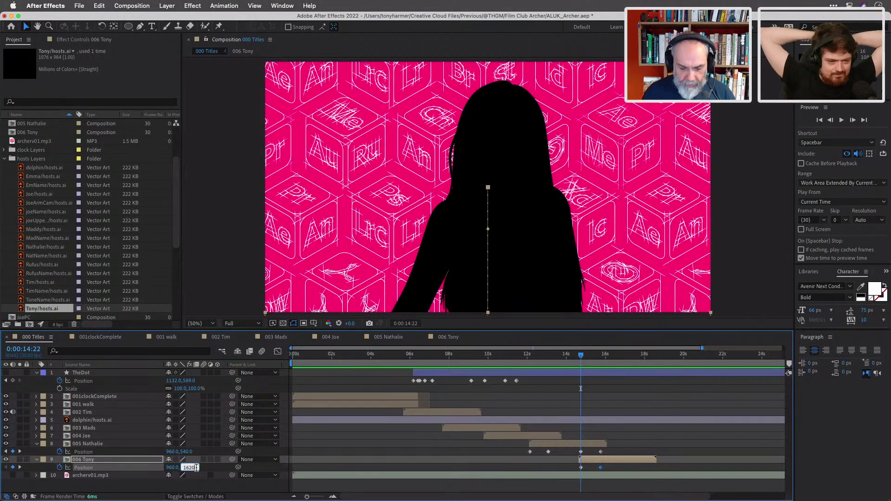
pyautogui.write('1')
pyautogui.press('BackSpace')
pyautogui.write('540')
pyautogui.press('Return')
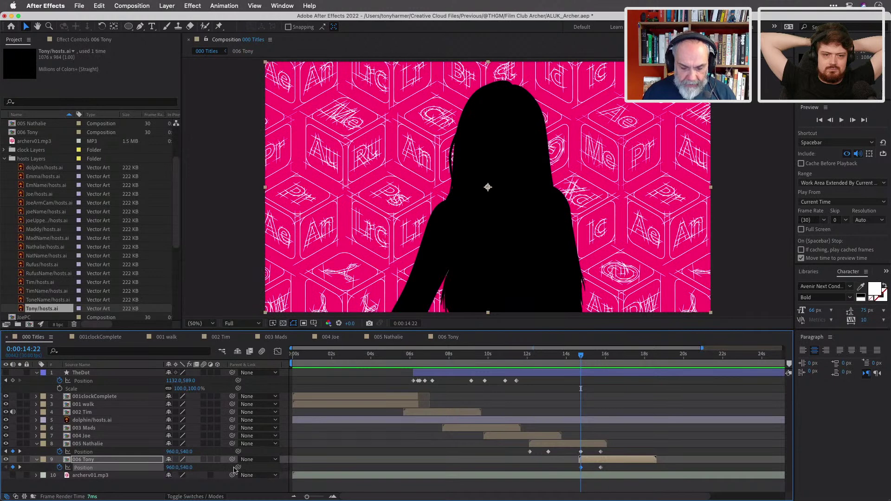
pyautogui.click(194, 468)
pyautogui.write('-1080')
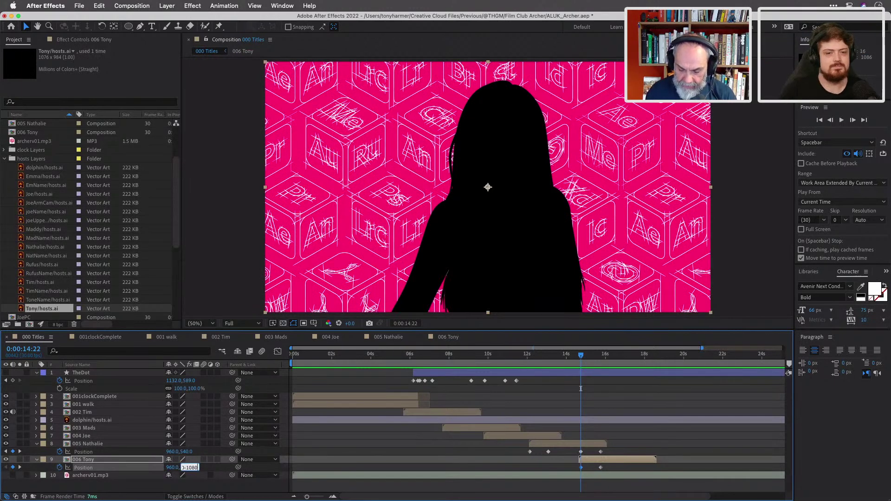
pyautogui.press('Return')
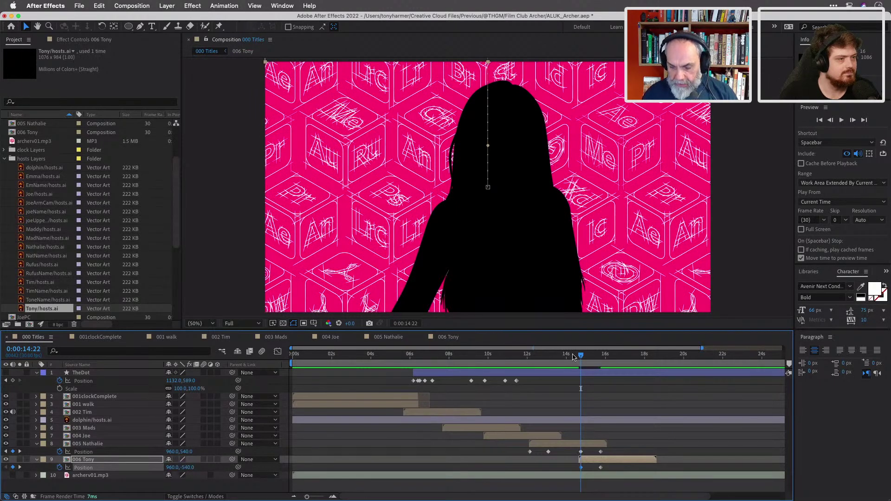
pyautogui.moveTo(583, 357); pyautogui.dragTo(601, 363)
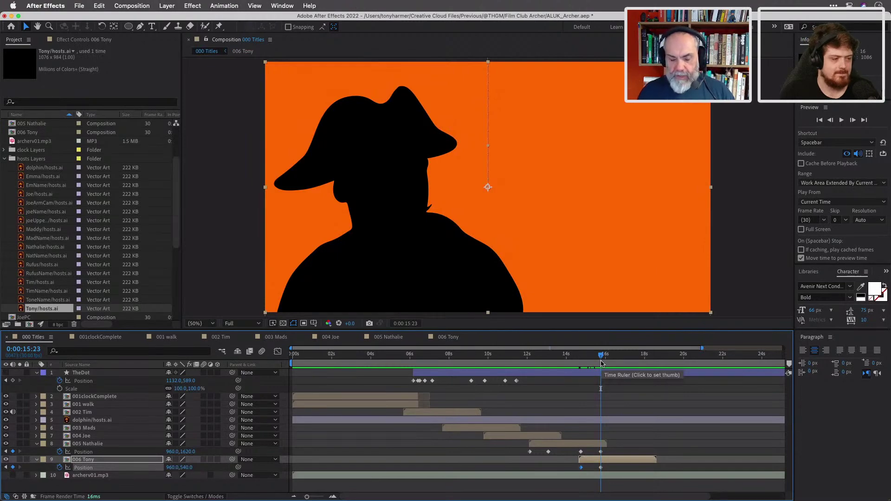
# Review Tony's slide near 18:05, collapse 006 Tony's properties, and open 005 Nathalie.
pyautogui.moveTo(602, 363); pyautogui.dragTo(655, 365)
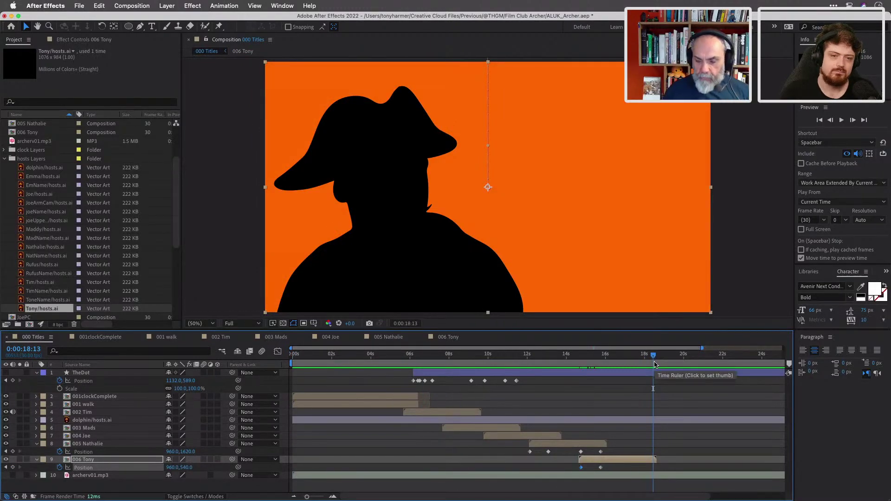
pyautogui.moveTo(656, 361)
pyautogui.mouseDown()
pyautogui.moveTo(640, 359)
pyautogui.moveTo(648, 358)
pyautogui.mouseUp()
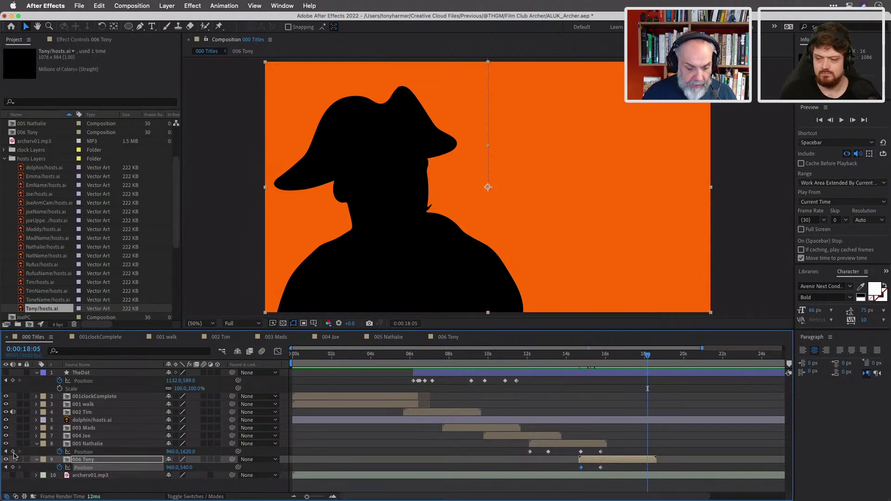
pyautogui.click(37, 459)
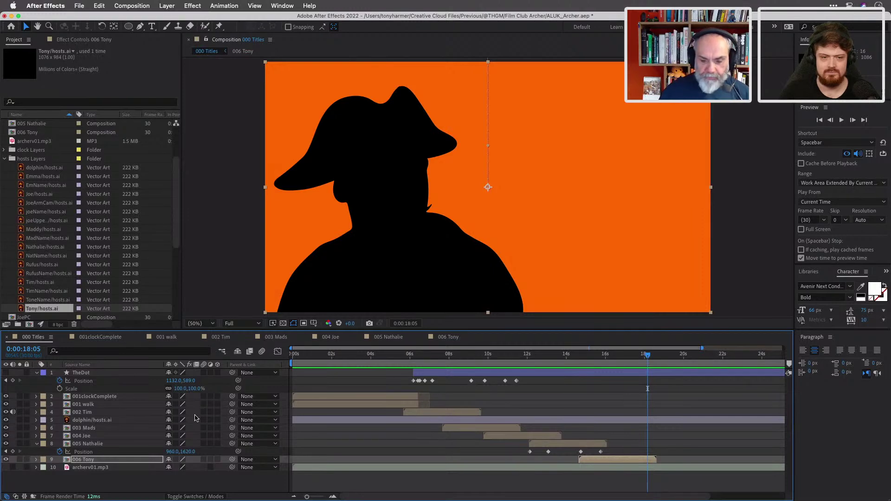
pyautogui.doubleClick(567, 446)
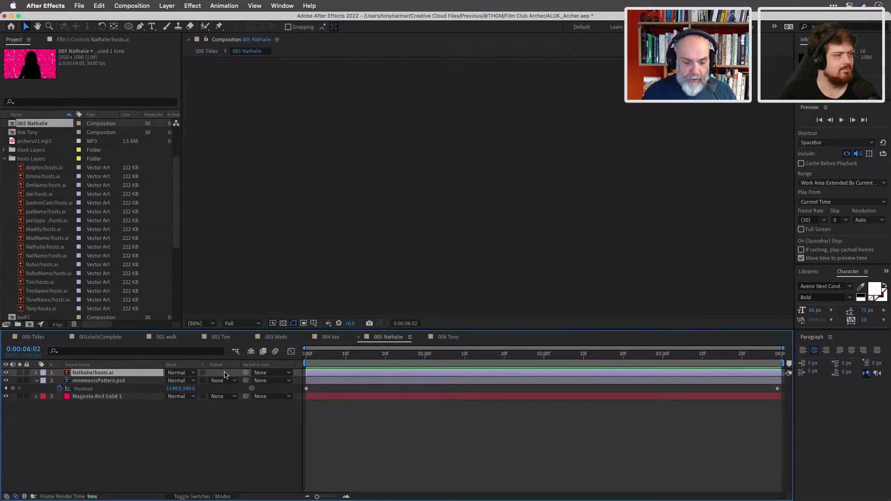
# Set Nathalie/hosts.ai to Multiply blending with 80% opacity.
pyautogui.moveTo(357, 359); pyautogui.dragTo(499, 360)
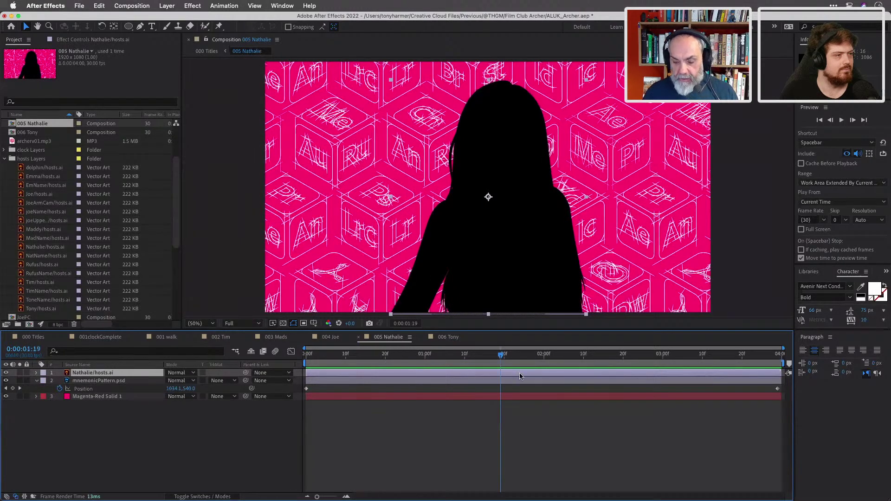
pyautogui.click(181, 373)
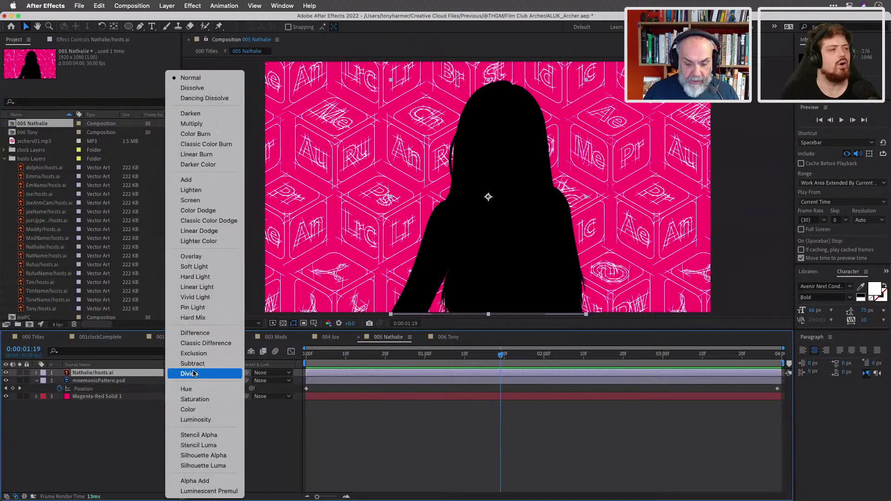
pyautogui.click(203, 123)
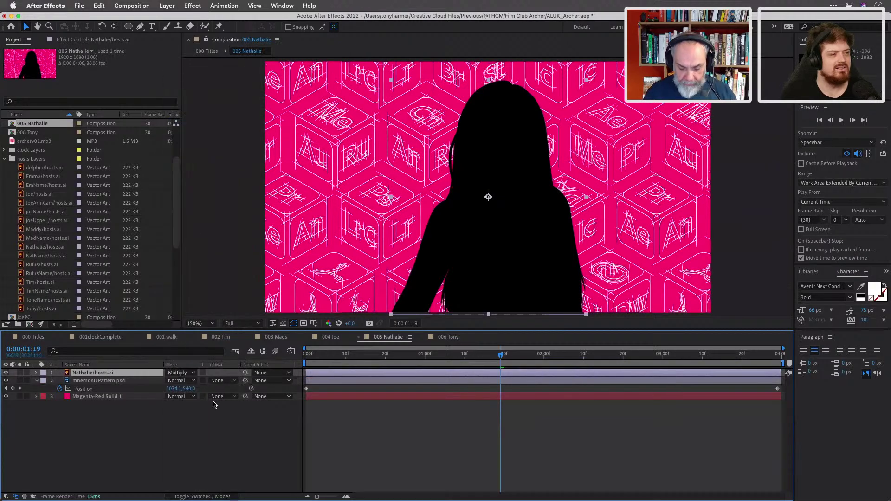
pyautogui.click(173, 382)
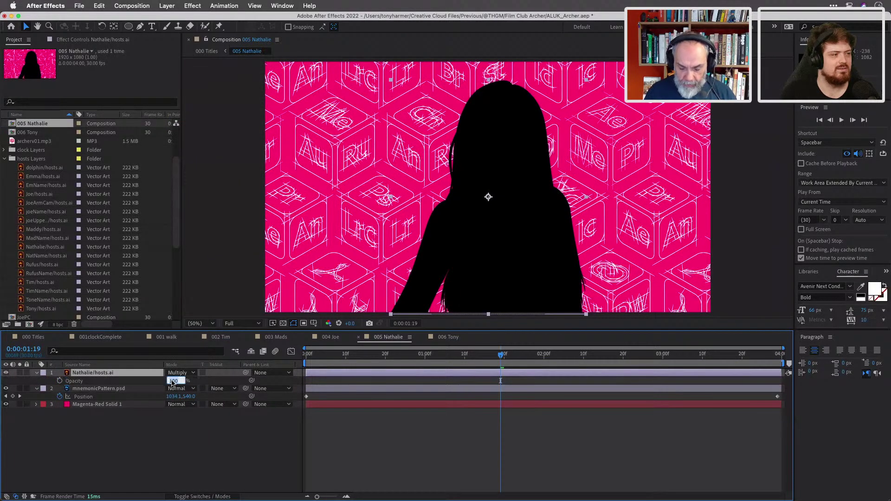
pyautogui.write('80')
pyautogui.press('Return')
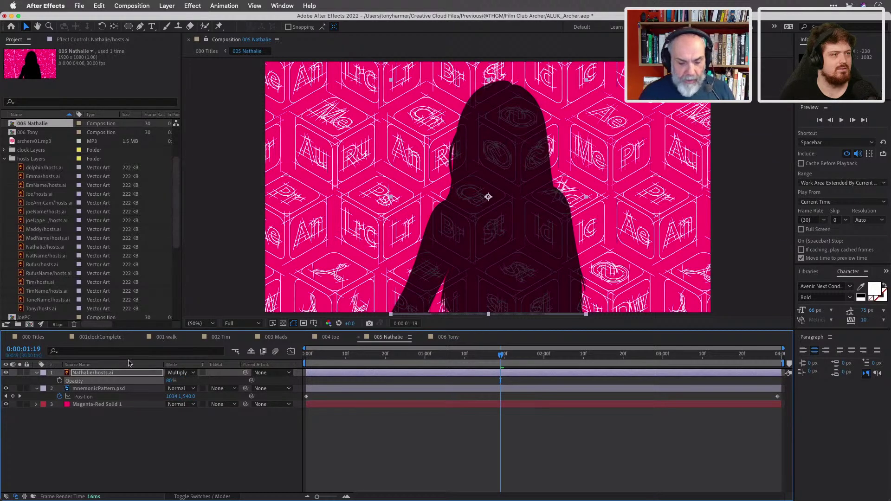
pyautogui.click(434, 342)
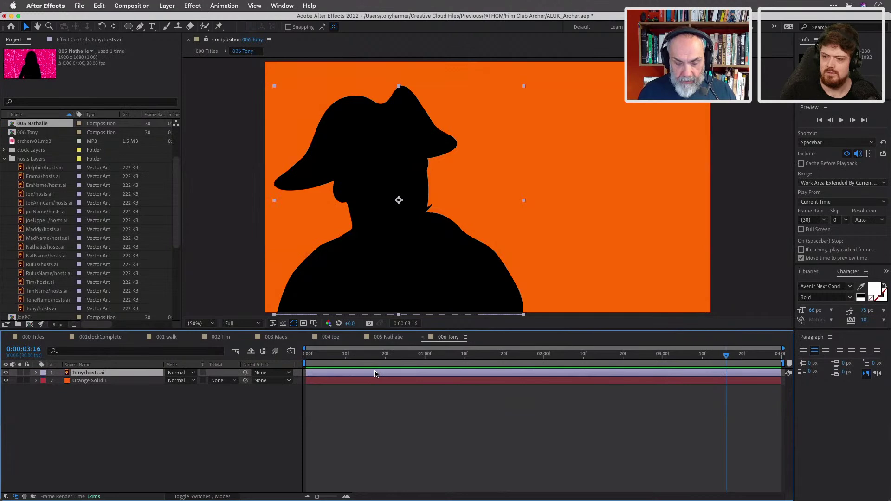
# Give Tony's silhouette 80% opacity and Multiply blending.
pyautogui.click(193, 373)
pyautogui.click(107, 422)
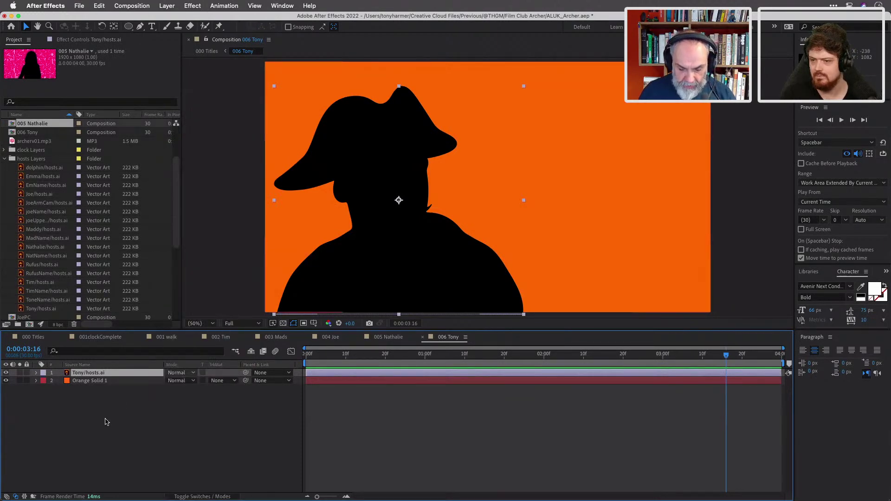
pyautogui.press('t')
pyautogui.click(171, 381)
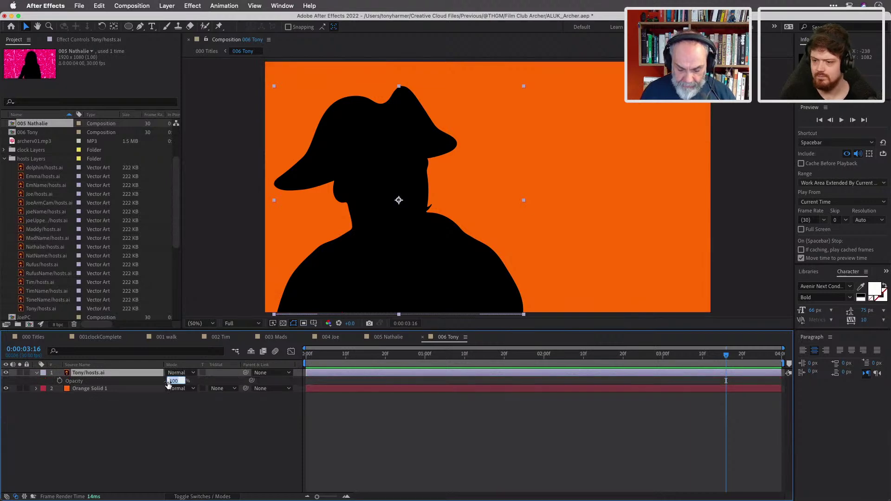
pyautogui.write('80')
pyautogui.press('Return')
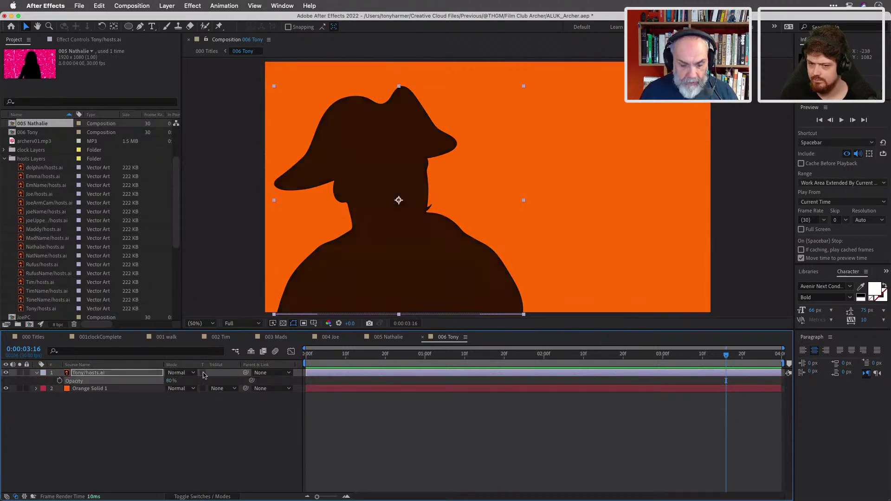
pyautogui.click(190, 373)
pyautogui.click(222, 126)
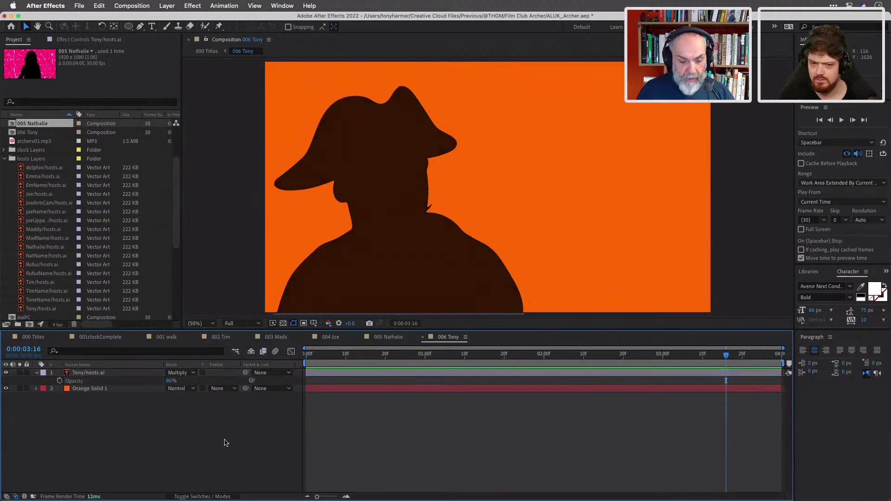
# Copy mnemonicPattern.psd from 005 Nathalie and paste it above Orange Solid 1 in 006 Tony.
pyautogui.click(389, 338)
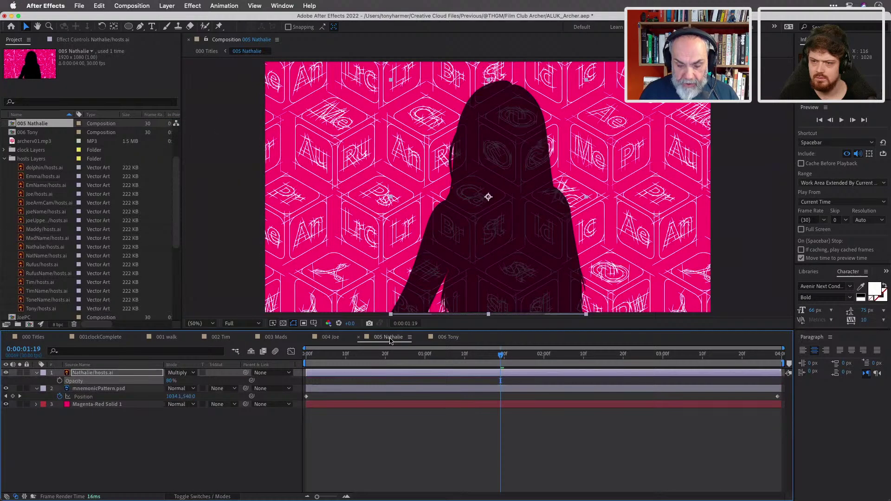
pyautogui.click(367, 391)
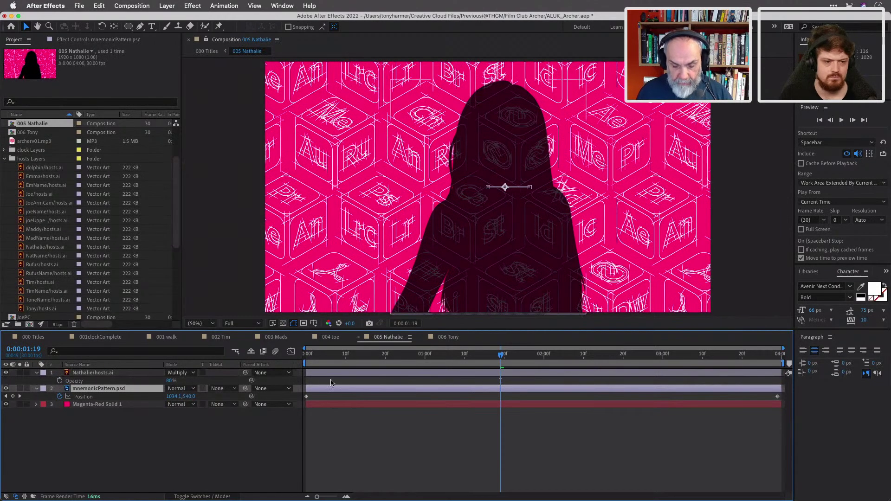
pyautogui.click(446, 337)
pyautogui.click(139, 391)
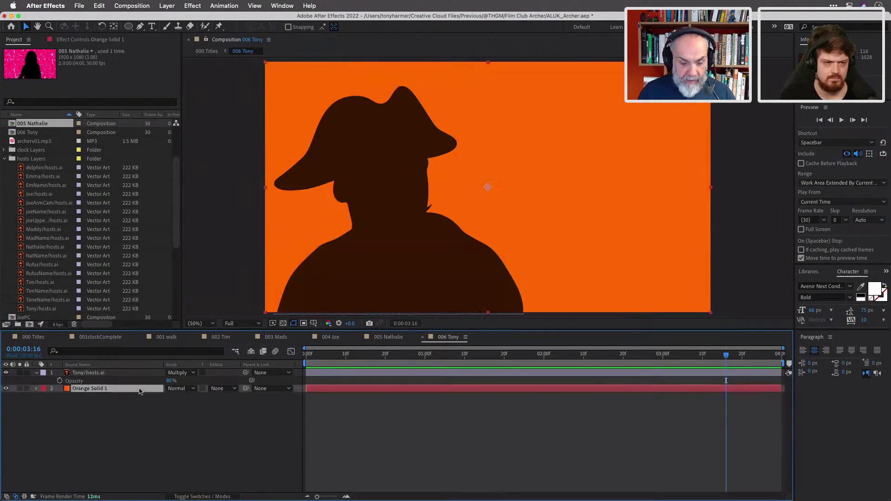
pyautogui.press('super+v')
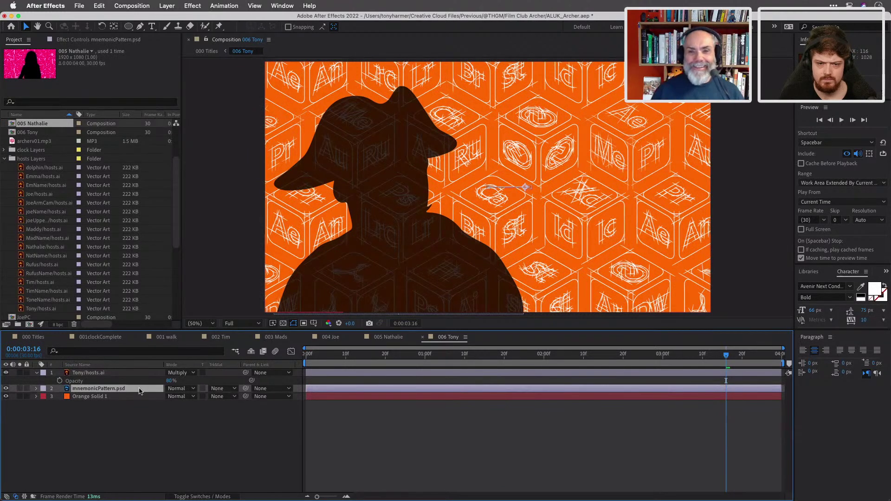
pyautogui.click(311, 357)
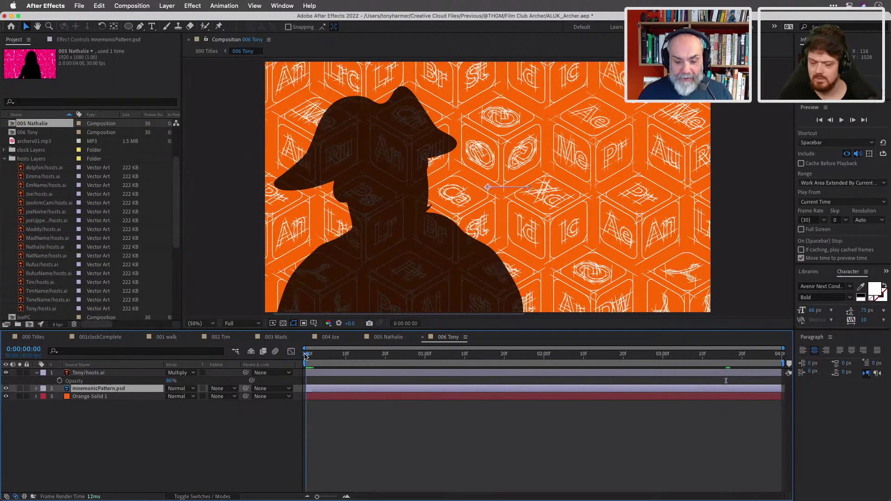
pyautogui.moveTo(310, 357); pyautogui.dragTo(255, 369)
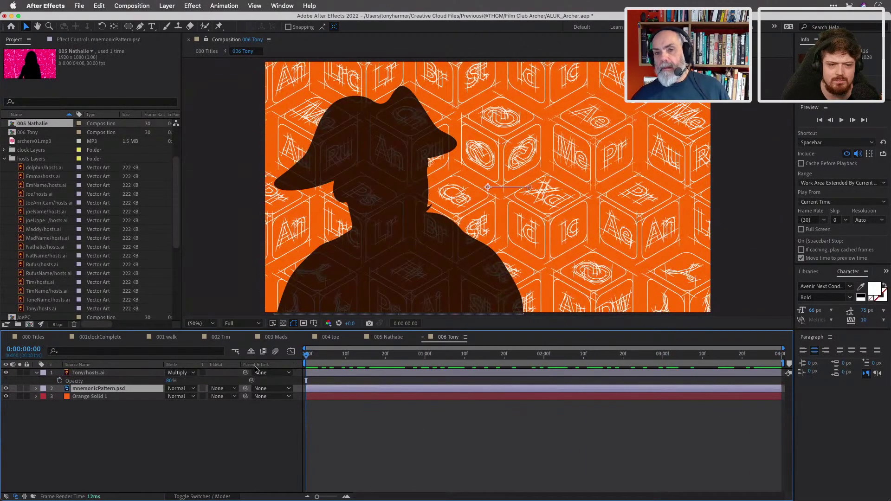
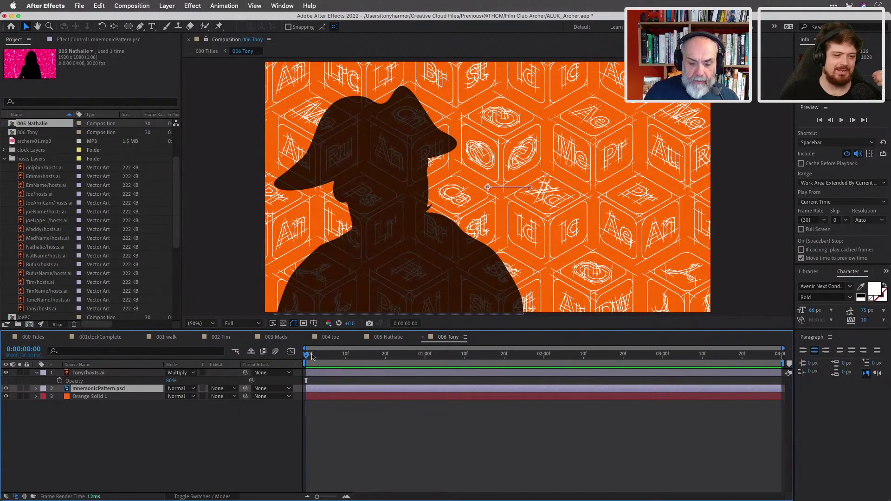
# Scrub 000 Titles through the host silhouette shots to the orange Tony shot around 16 seconds.
pyautogui.click(33, 336)
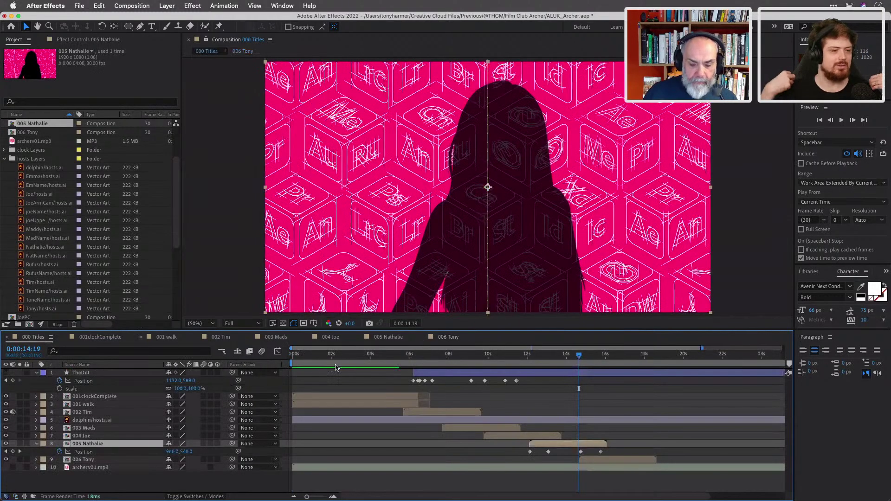
pyautogui.moveTo(406, 356); pyautogui.dragTo(617, 393)
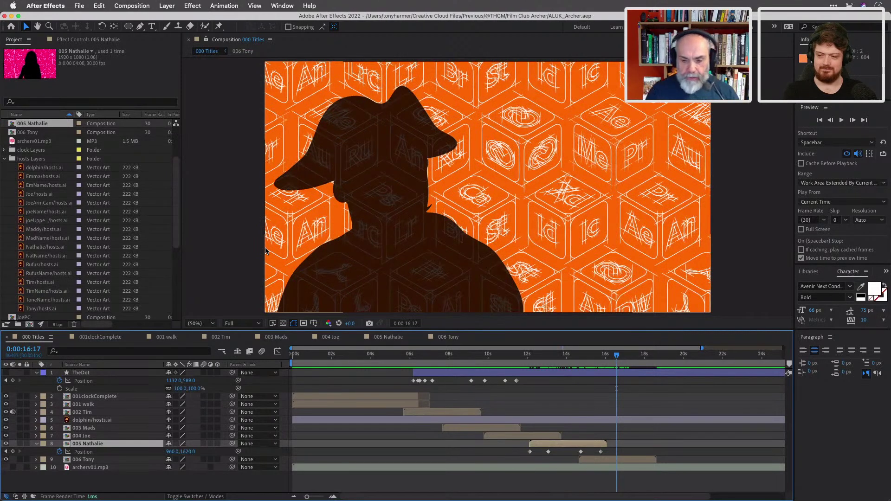
# Create a new 4-second 1920x1080 composition named producers.
pyautogui.press('super+n')
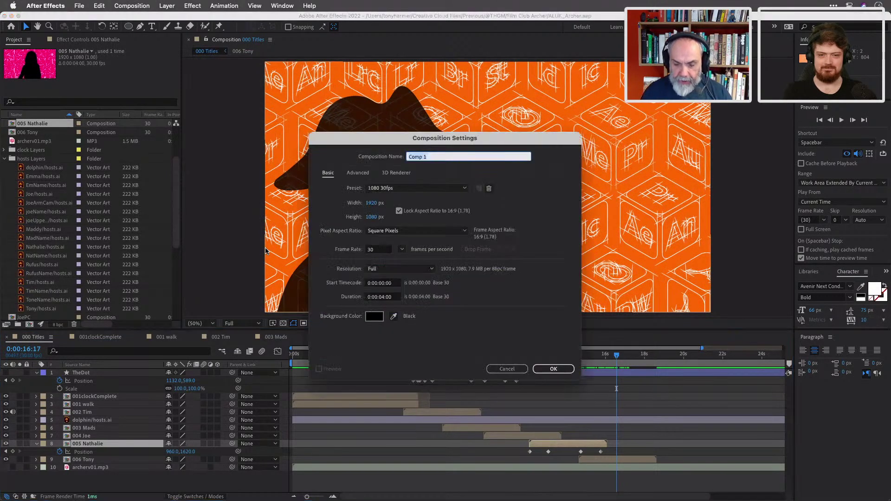
pyautogui.write('producers')
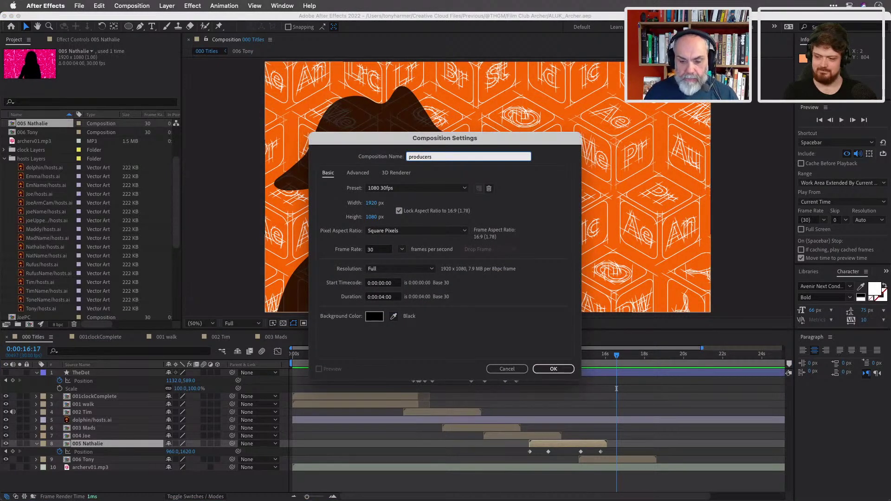
pyautogui.press('Return')
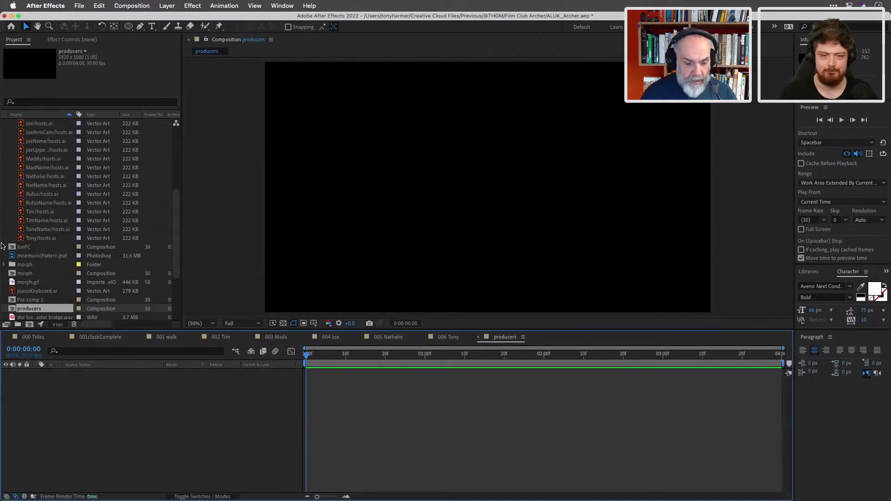
# Add the black solid and the Emma/hosts.ai silhouette to the producers timeline.
pyautogui.scroll(-5, 54, 257)
pyautogui.moveTo(46, 247); pyautogui.dragTo(76, 383)
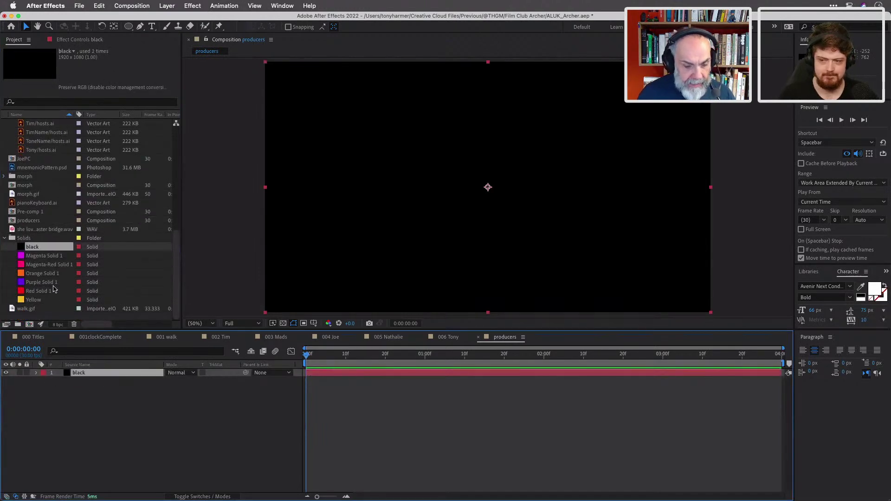
pyautogui.scroll(5, 63, 208)
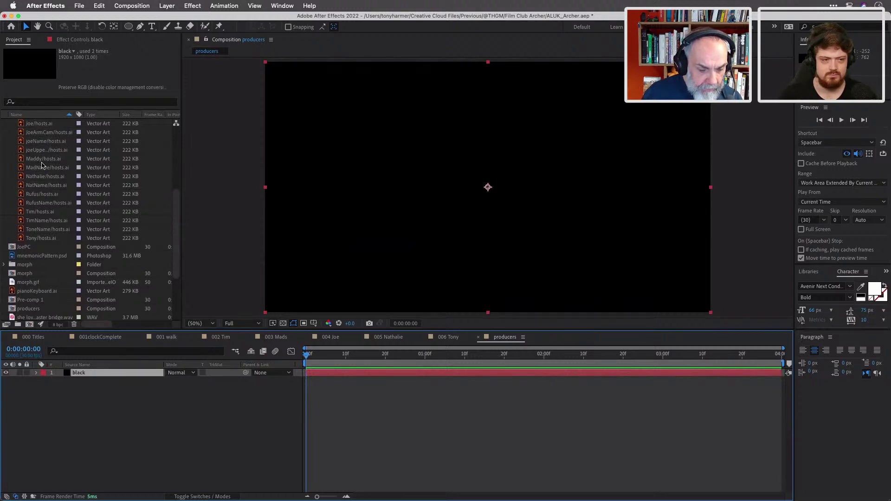
pyautogui.scroll(3, 48, 147)
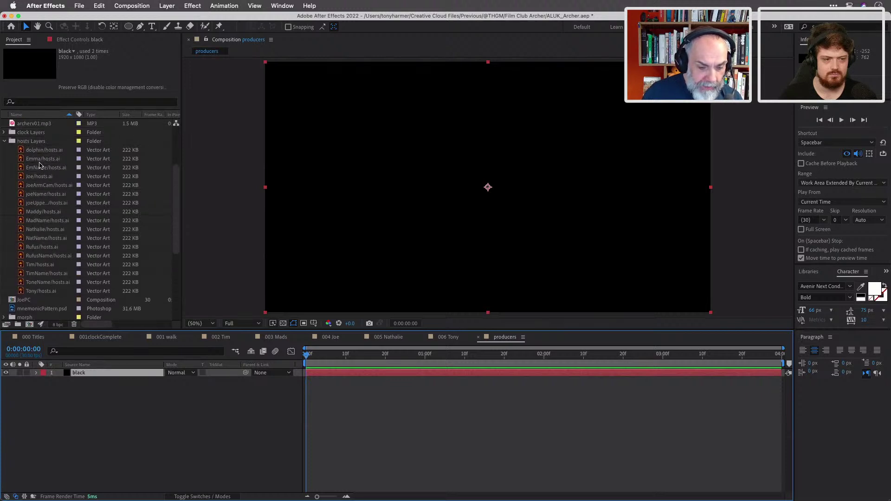
pyautogui.click(40, 160)
pyautogui.moveTo(40, 161); pyautogui.dragTo(101, 374)
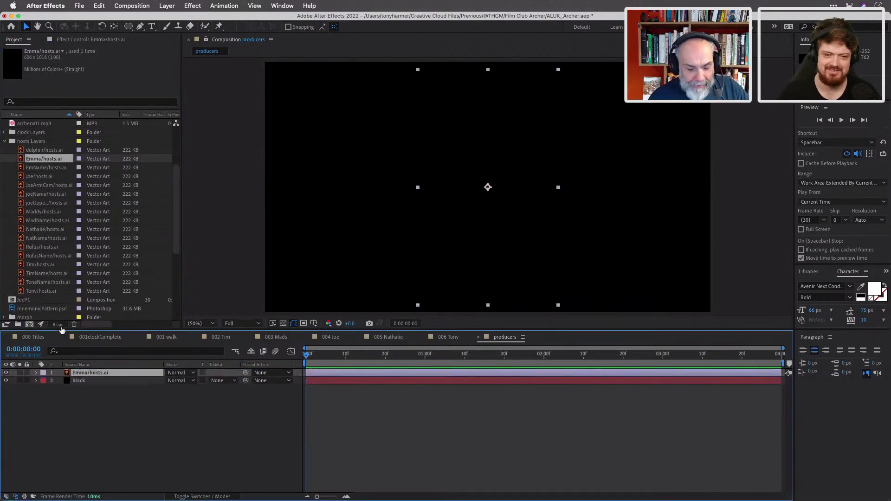
pyautogui.scroll(-5, 50, 287)
# Place Magenta Solid 1 behind Emma and add Rufus/hosts.ai on top.
pyautogui.moveTo(50, 287); pyautogui.dragTo(77, 380)
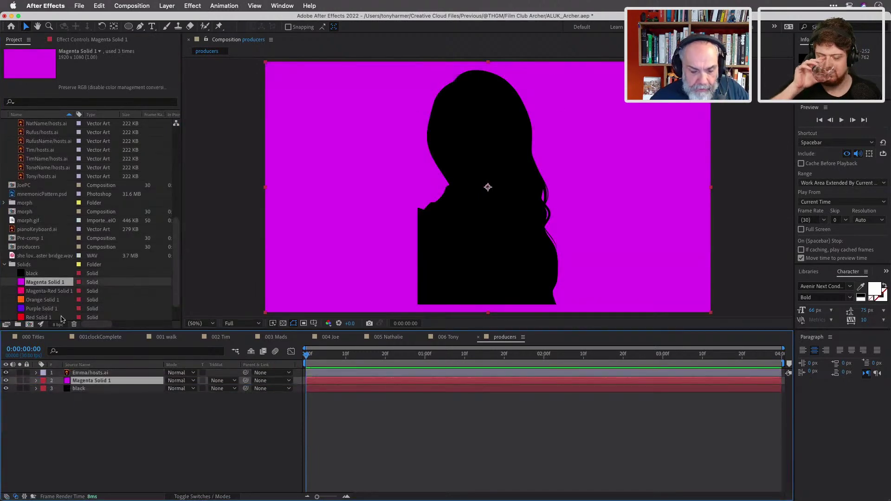
pyautogui.scroll(4, 54, 188)
pyautogui.scroll(-2, 55, 188)
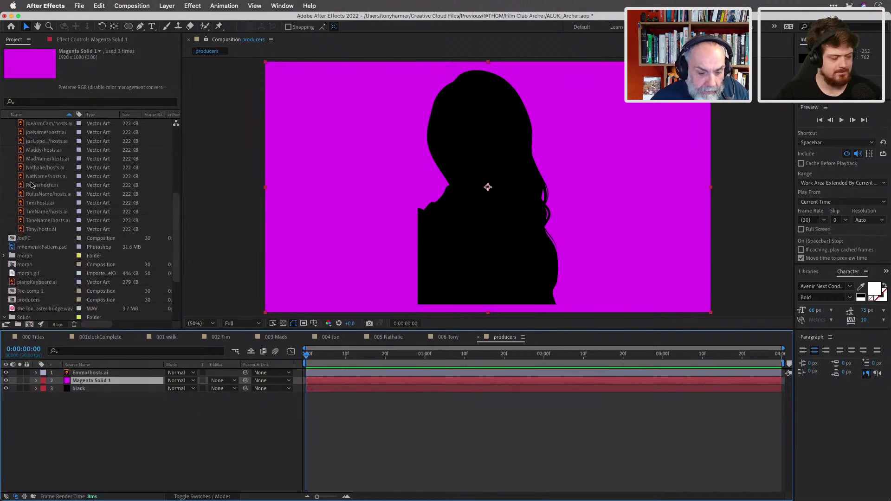
pyautogui.click(35, 185)
pyautogui.moveTo(95, 365); pyautogui.dragTo(96, 373)
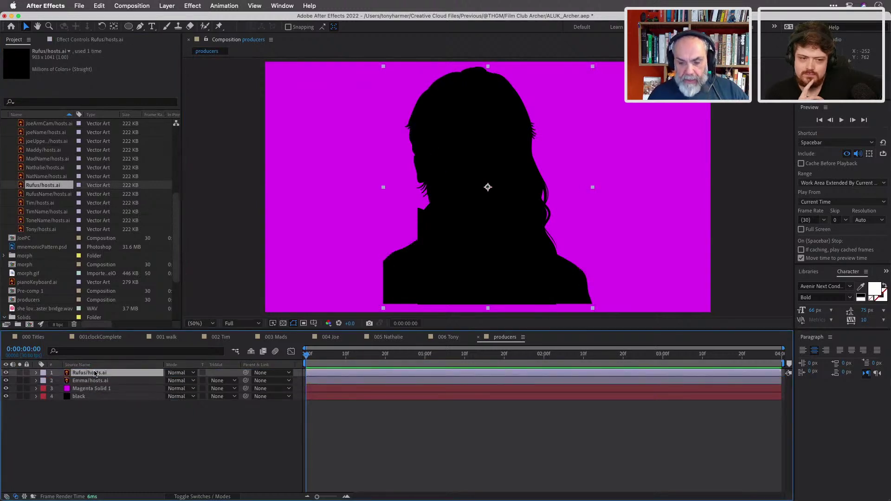
# Move the Emma and Rufus silhouettes just off the frame's left edge.
pyautogui.click(362, 383)
pyautogui.moveTo(519, 241); pyautogui.dragTo(355, 253)
pyautogui.moveTo(483, 219); pyautogui.dragTo(184, 198)
pyautogui.click(261, 192)
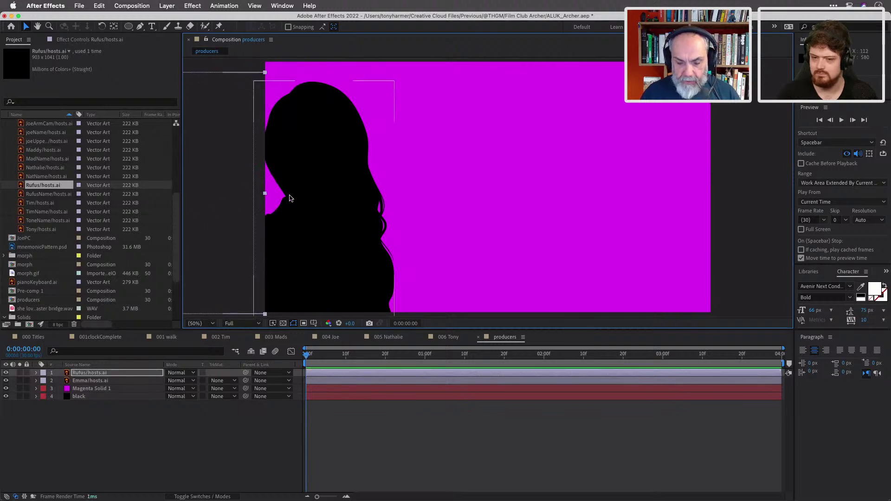
pyautogui.moveTo(310, 202); pyautogui.dragTo(178, 199)
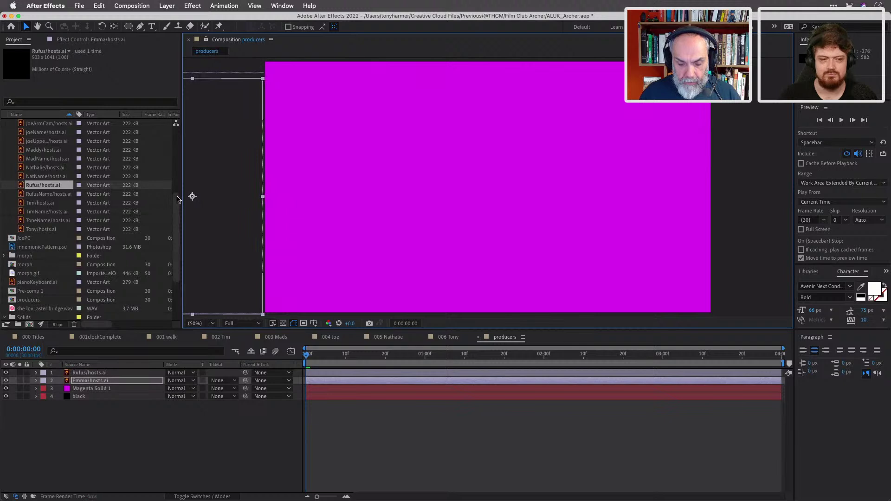
pyautogui.keyDown('shift'); pyautogui.click(112, 373); pyautogui.keyUp('shift')
# Set starting Position keyframes for Rufus and Emma at frame 0.
pyautogui.press('p')
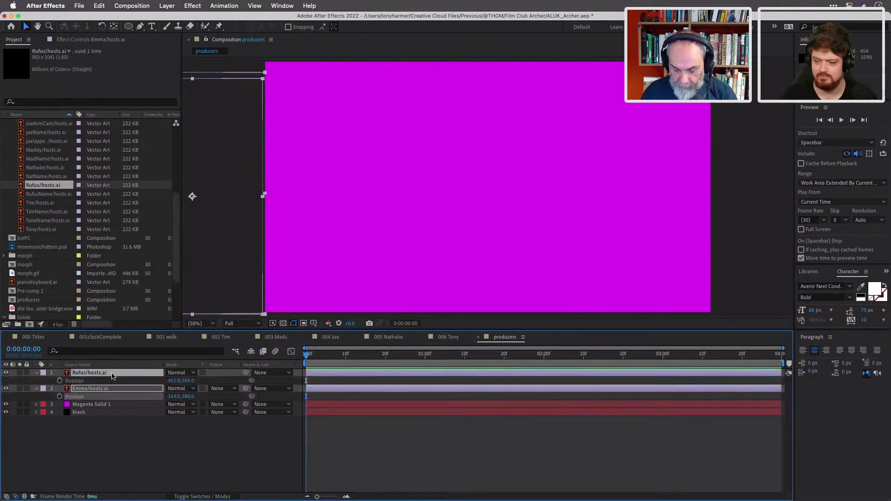
pyautogui.moveTo(112, 376); pyautogui.dragTo(127, 441)
pyautogui.click(60, 381)
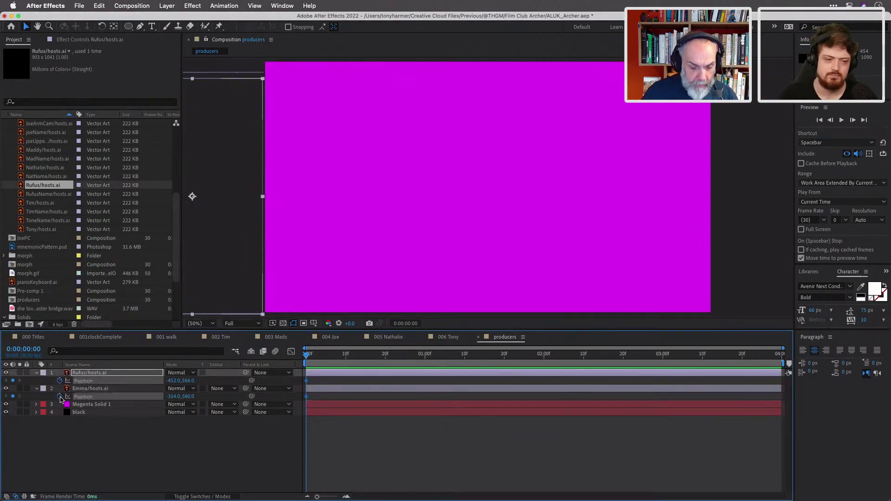
pyautogui.click(60, 397)
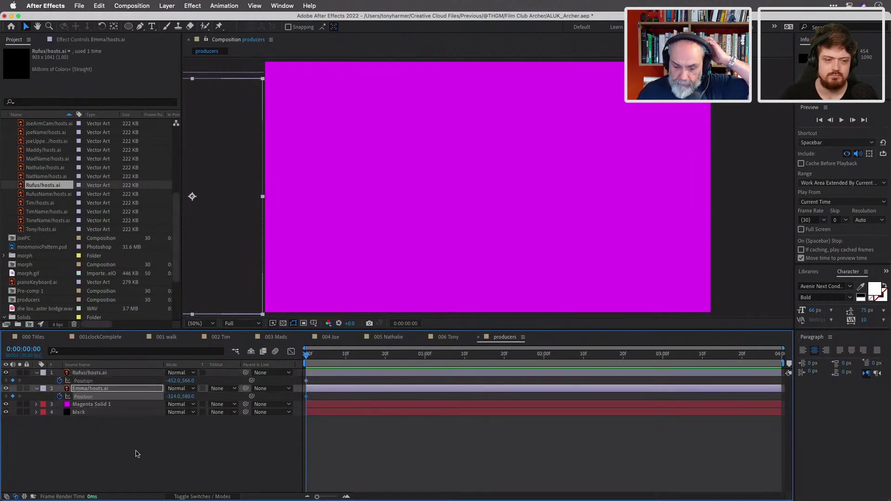
# At 0:00:01:11, slide Emma and Rufus into the frame to key their end positions.
pyautogui.moveTo(306, 356); pyautogui.dragTo(470, 368)
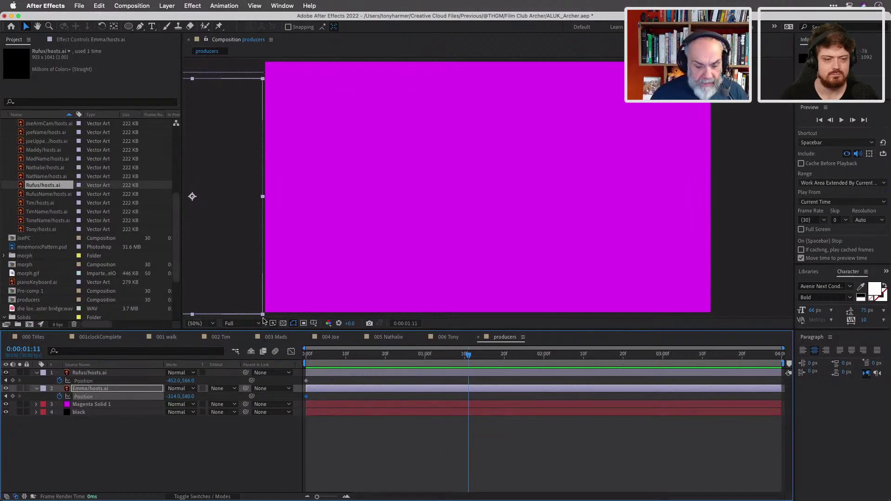
pyautogui.click(277, 441)
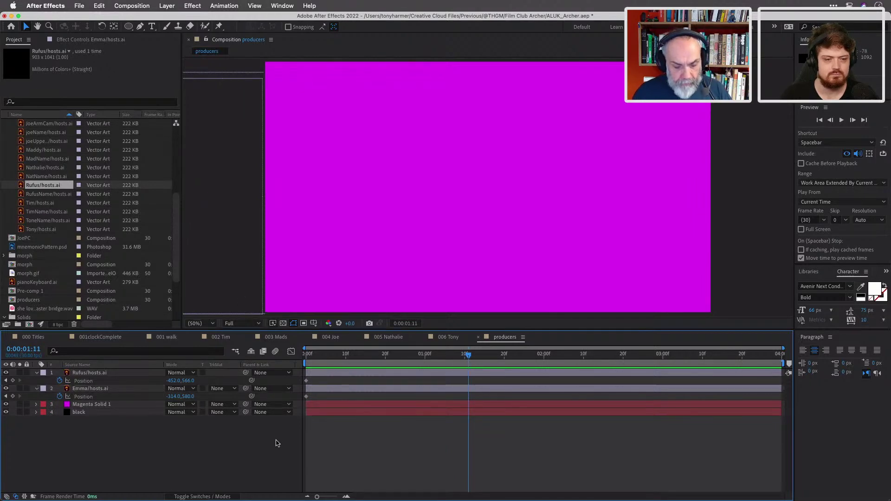
pyautogui.click(133, 389)
pyautogui.moveTo(244, 283); pyautogui.dragTo(455, 297)
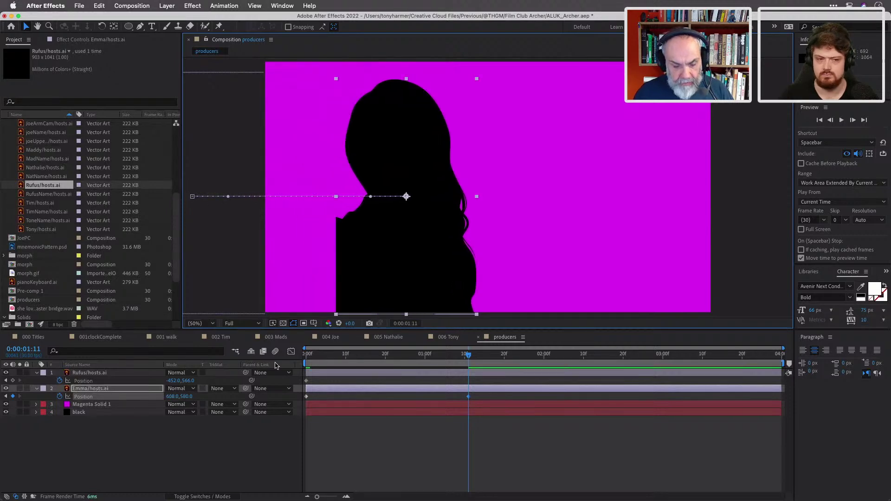
pyautogui.click(399, 373)
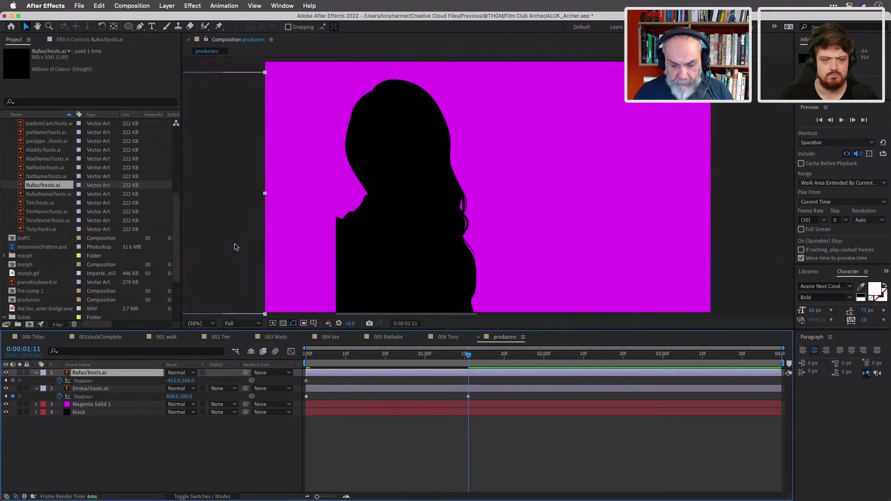
pyautogui.moveTo(227, 240); pyautogui.dragTo(404, 246)
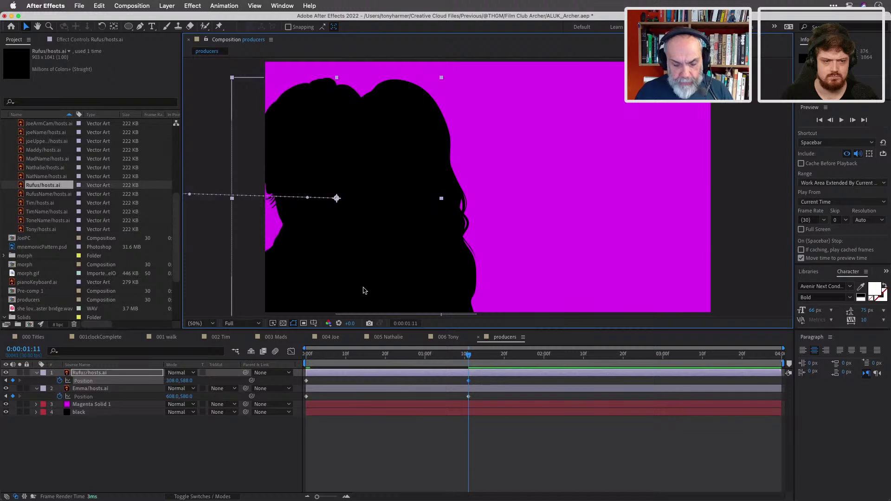
# Scale Emma to 85%, fine-tune her landing position, and save the project.
pyautogui.click(377, 441)
pyautogui.click(377, 388)
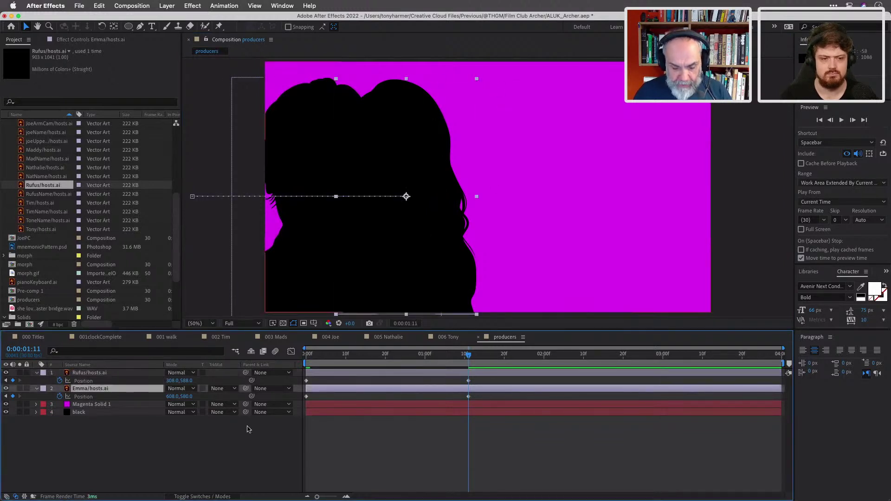
pyautogui.press('s')
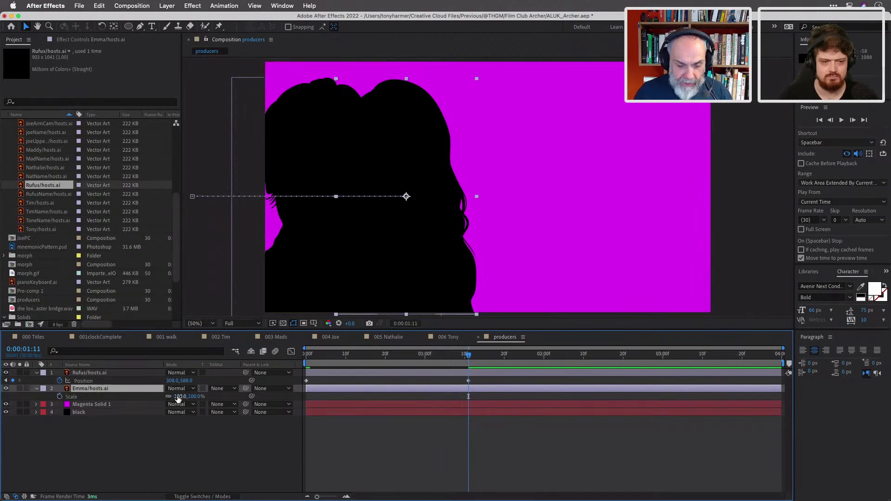
pyautogui.moveTo(176, 396); pyautogui.dragTo(170, 396)
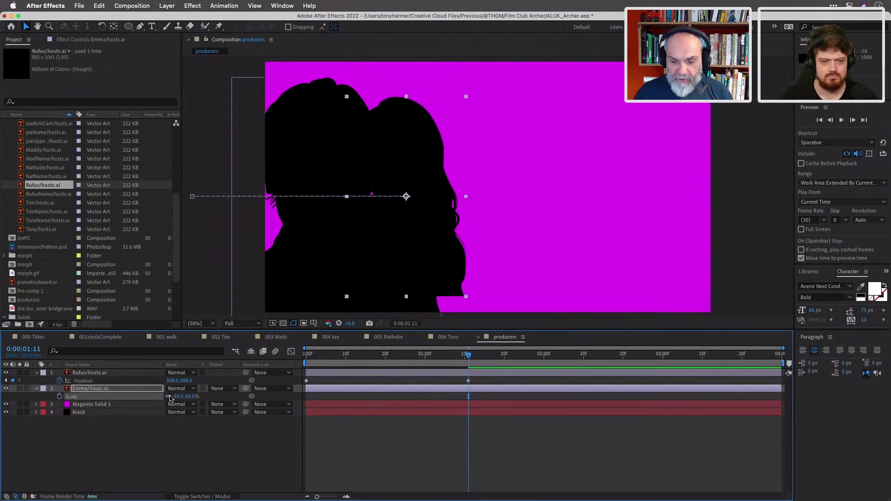
pyautogui.moveTo(408, 162); pyautogui.dragTo(437, 185)
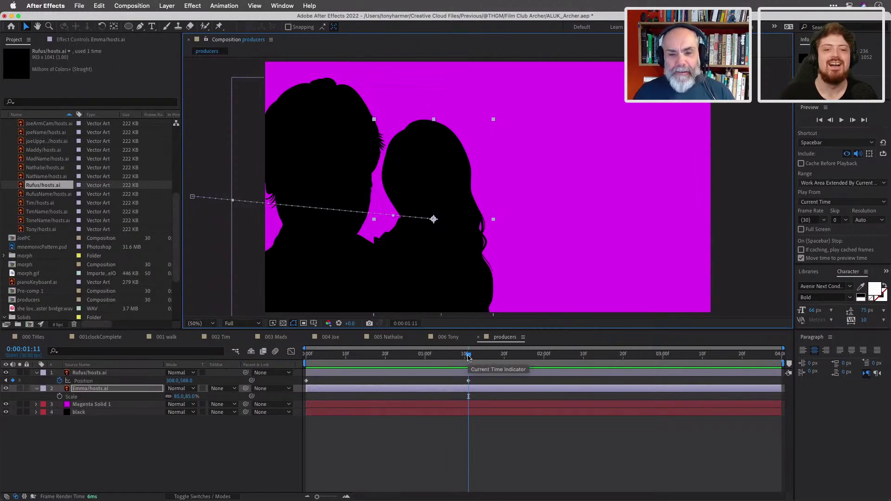
pyautogui.moveTo(468, 357); pyautogui.dragTo(305, 361)
pyautogui.moveTo(213, 245); pyautogui.dragTo(213, 262)
pyautogui.moveTo(310, 359); pyautogui.dragTo(469, 364)
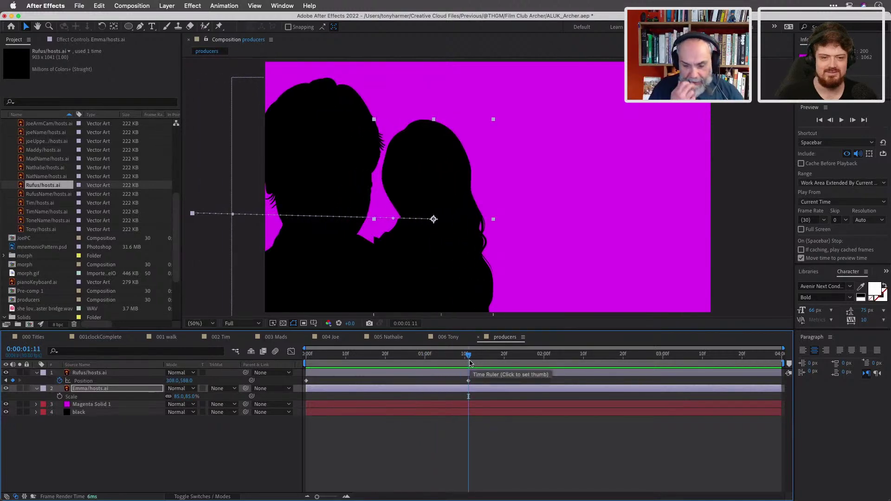
pyautogui.moveTo(452, 164)
pyautogui.mouseDown()
pyautogui.moveTo(465, 170)
pyautogui.moveTo(444, 172)
pyautogui.moveTo(464, 173)
pyautogui.mouseUp()
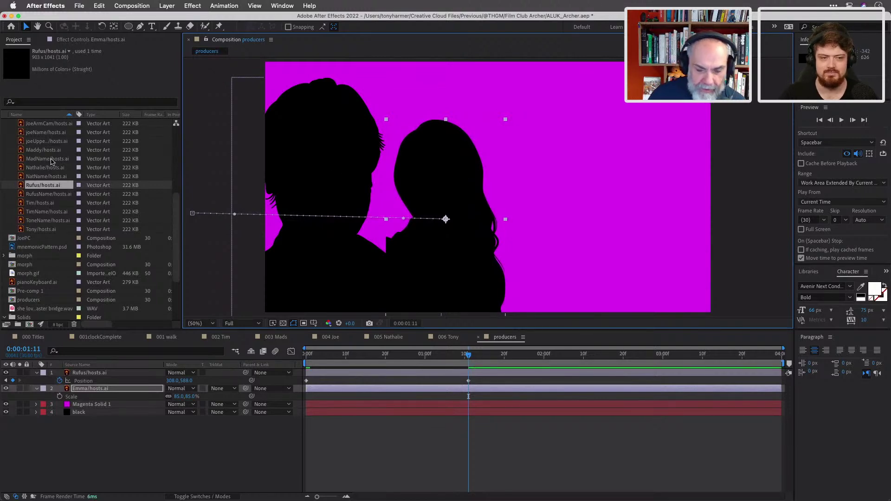
pyautogui.press('super+s')
pyautogui.press('super+Tab')
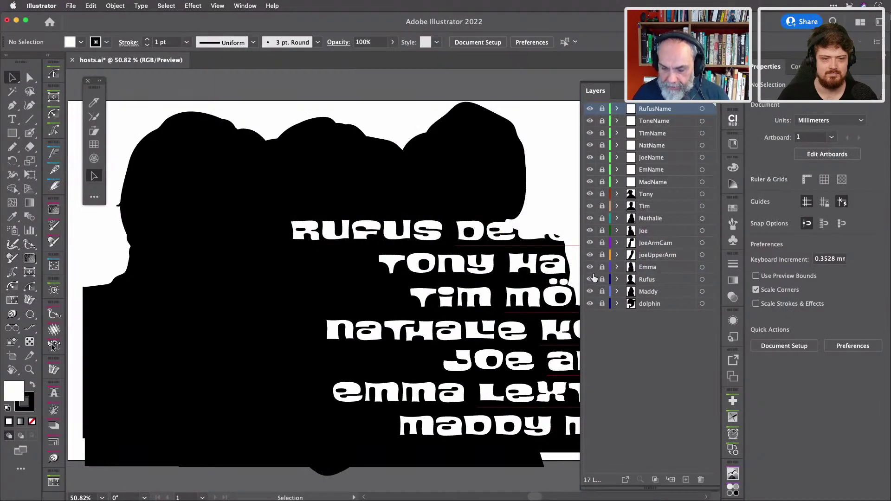
# Isolate Emma's silhouette and Blob Brush her left shoulder out to the artboard's left edge.
pyautogui.keyDown('alt'); pyautogui.click(590, 268); pyautogui.keyUp('alt')
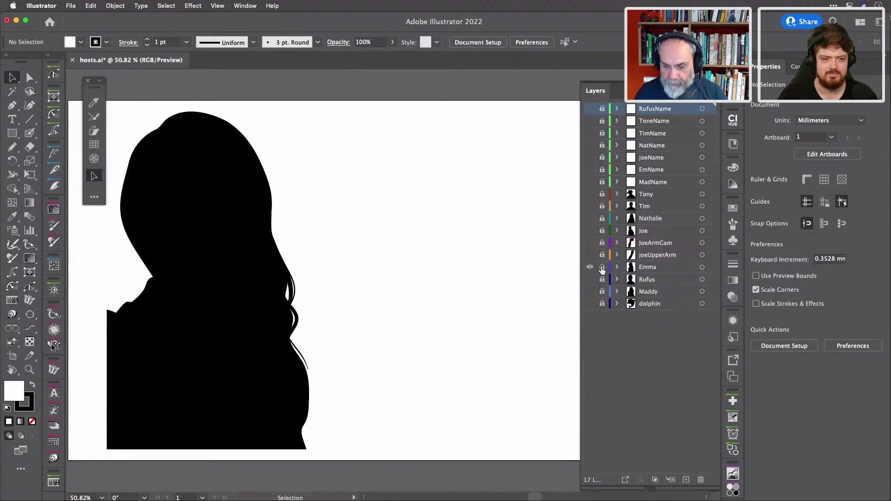
pyautogui.click(650, 271)
pyautogui.click(180, 343)
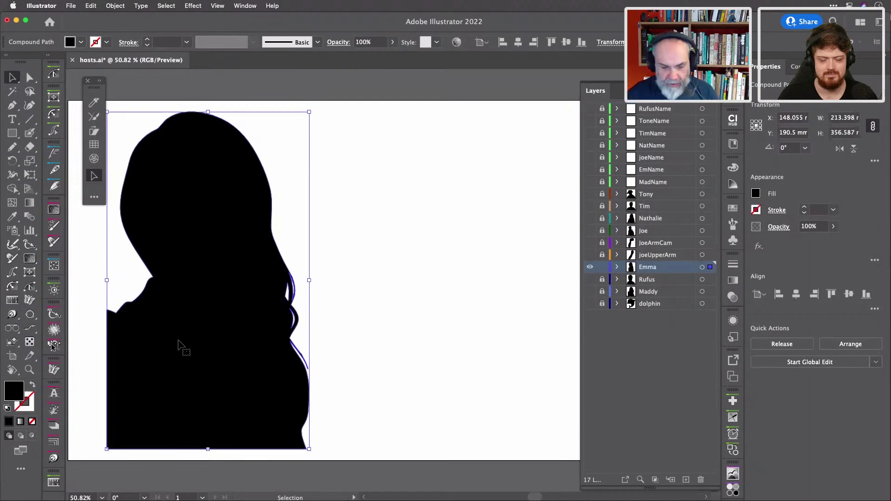
pyautogui.hotkey('shift', 'b')
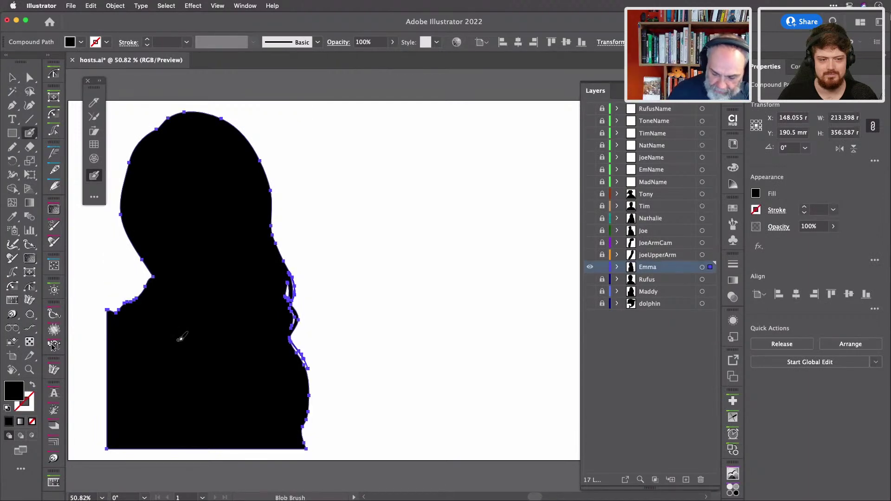
pyautogui.hscroll(-5, 414, 338)
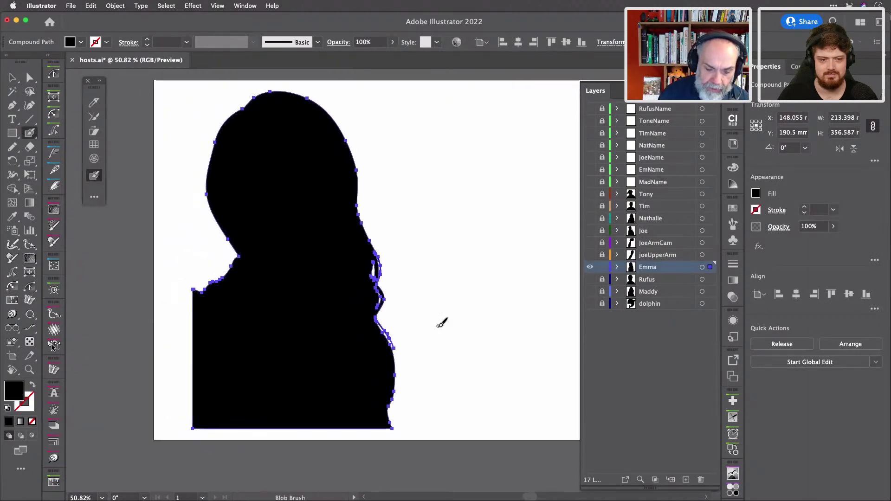
pyautogui.moveTo(204, 292)
pyautogui.mouseDown()
pyautogui.moveTo(186, 283)
pyautogui.moveTo(169, 297)
pyautogui.moveTo(161, 353)
pyautogui.mouseUp()
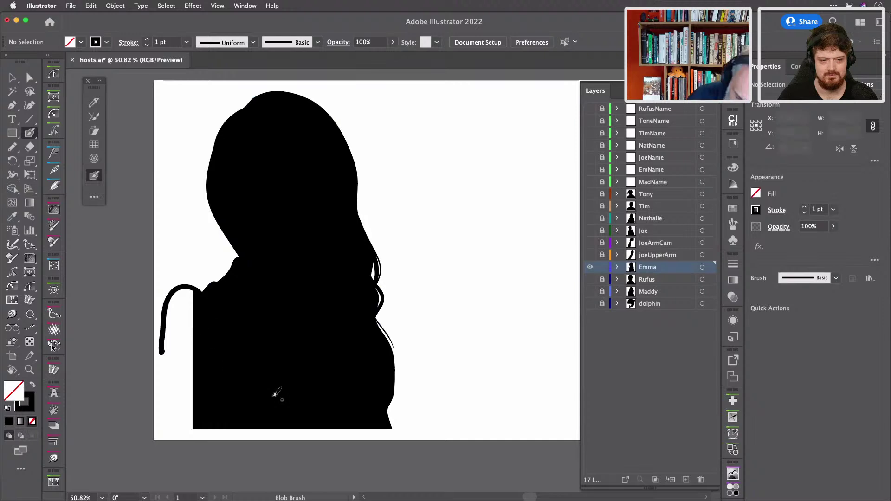
pyautogui.press('super+z')
pyautogui.moveTo(206, 290)
pyautogui.mouseDown()
pyautogui.moveTo(161, 310)
pyautogui.moveTo(161, 412)
pyautogui.moveTo(165, 424)
pyautogui.moveTo(197, 437)
pyautogui.moveTo(218, 427)
pyautogui.mouseUp()
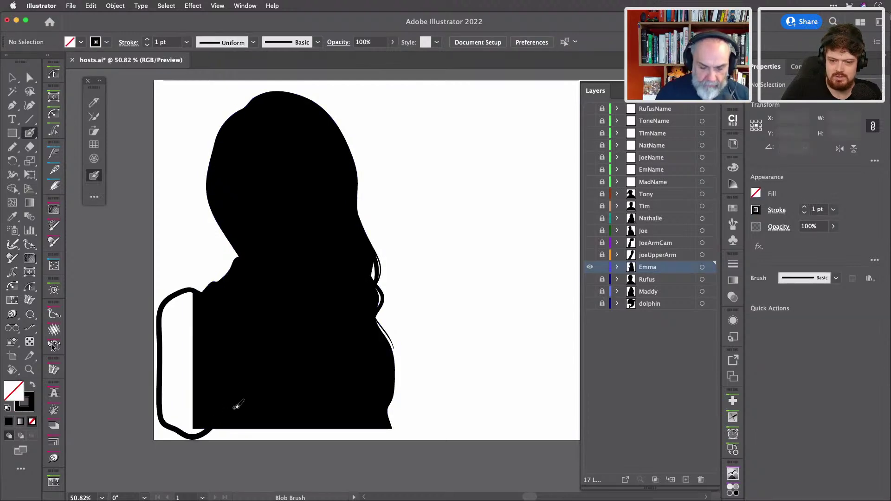
# Delete the shoulder's inner hole, erase the overhang below the artboard, and save hosts.ai.
pyautogui.press('a')
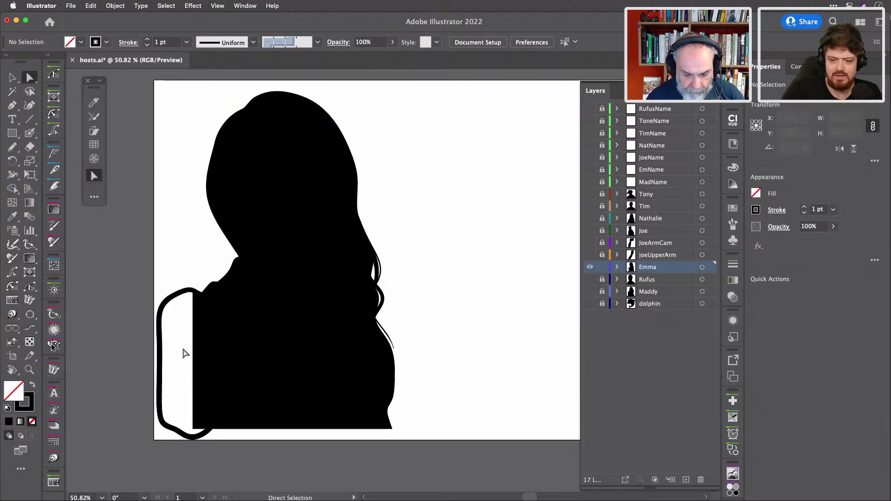
pyautogui.click(178, 300)
pyautogui.press('Delete')
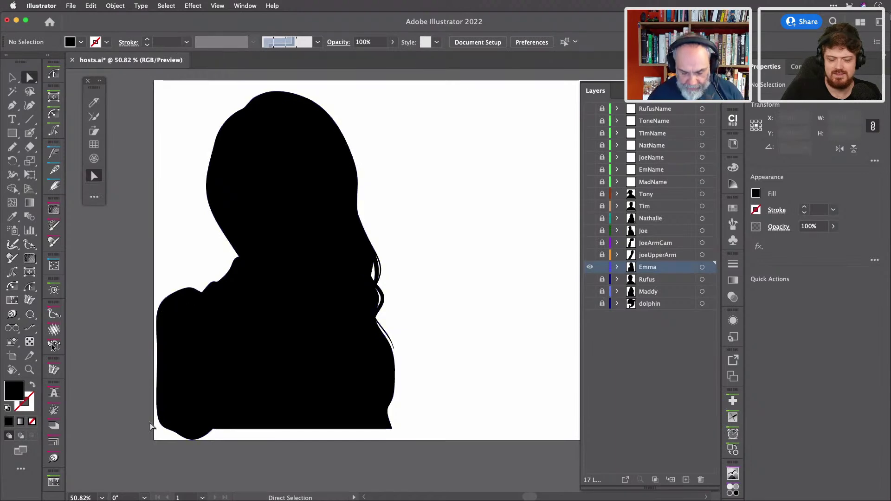
pyautogui.hotkey('shift', 'e')
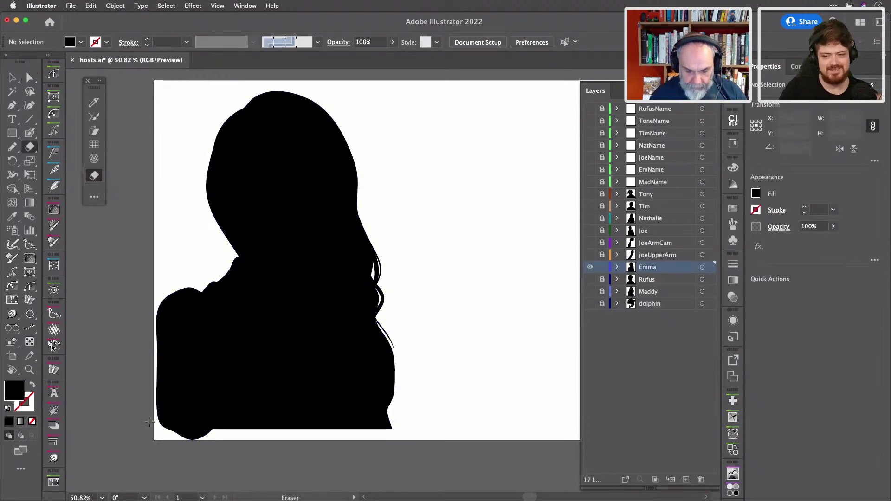
pyautogui.moveTo(127, 462)
pyautogui.mouseDown()
pyautogui.moveTo(355, 430)
pyautogui.moveTo(350, 440)
pyautogui.mouseUp()
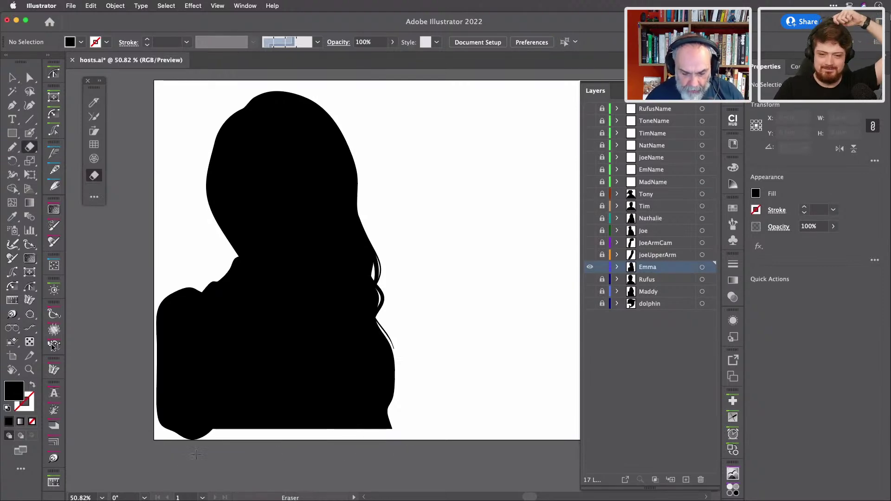
pyautogui.moveTo(133, 457)
pyautogui.mouseDown()
pyautogui.moveTo(422, 462)
pyautogui.moveTo(425, 429)
pyautogui.mouseUp()
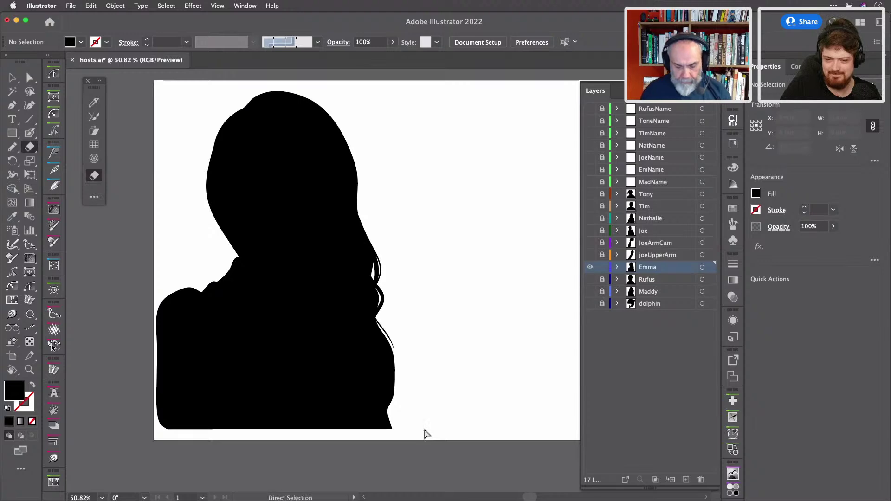
pyautogui.press('super+s')
# Back in the producers comp, preview the reshaped Emma and select both Rufus and Emma layers.
pyautogui.press('super+Tab')
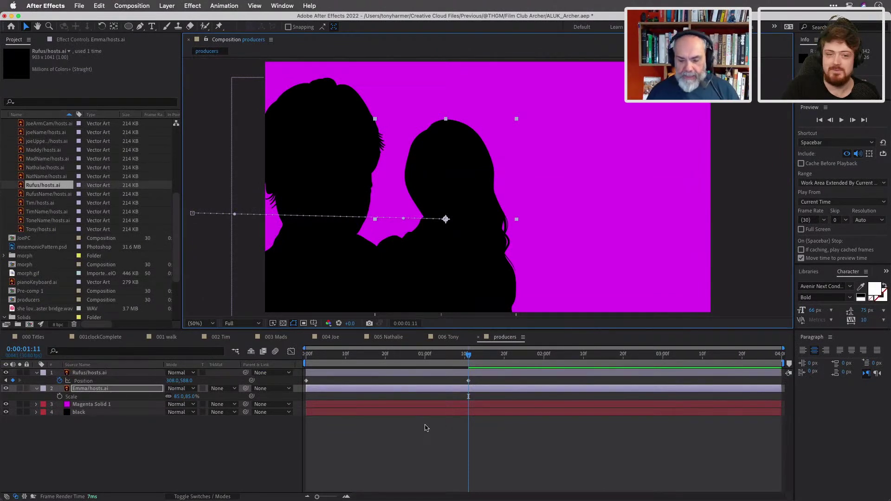
pyautogui.moveTo(468, 356)
pyautogui.mouseDown()
pyautogui.moveTo(375, 361)
pyautogui.moveTo(473, 369)
pyautogui.mouseUp()
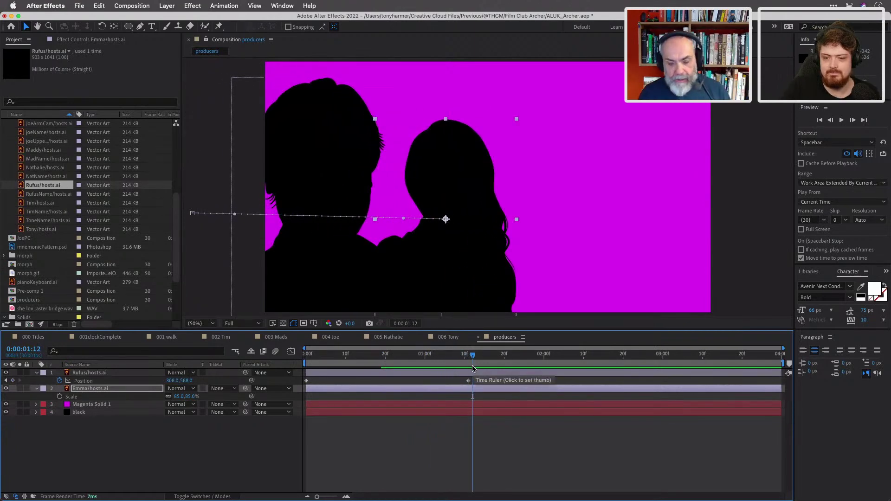
pyautogui.click(461, 374)
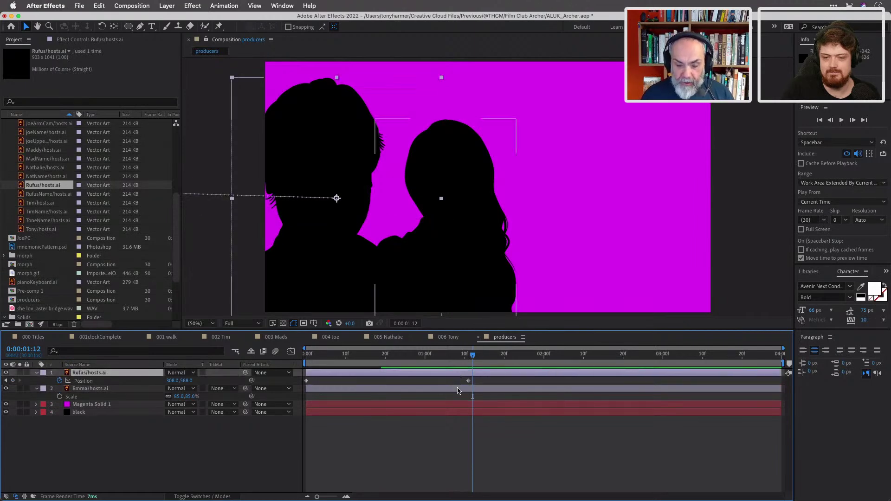
pyautogui.keyDown('shift'); pyautogui.click(457, 390); pyautogui.keyUp('shift')
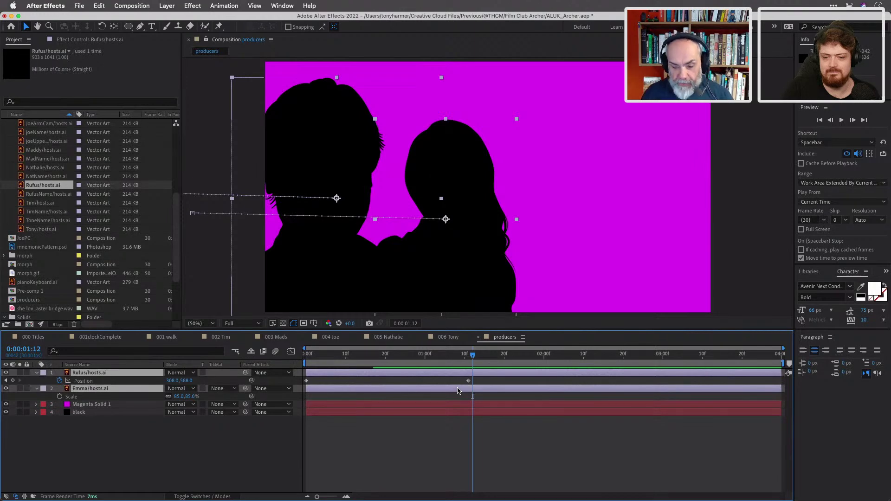
# Pre-compose the Rufus and Emma layers into a new comp named production.
pyautogui.rightClick(500, 377)
pyautogui.click(519, 447)
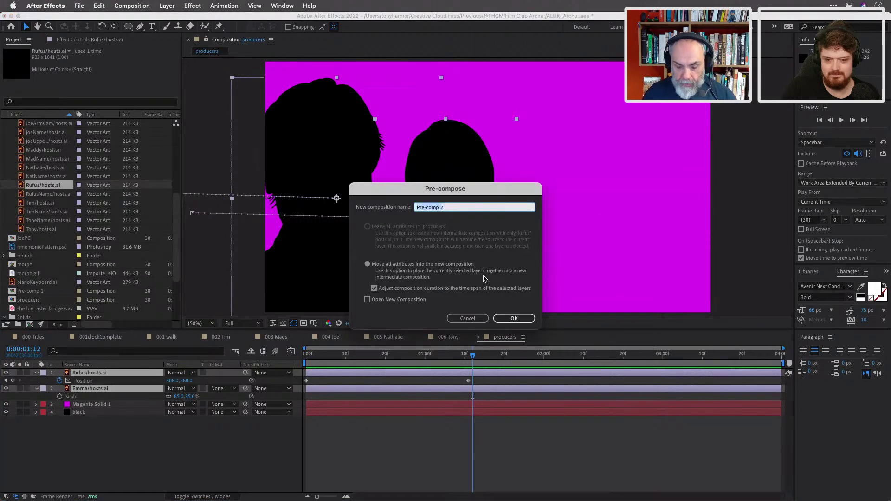
pyautogui.write('prod')
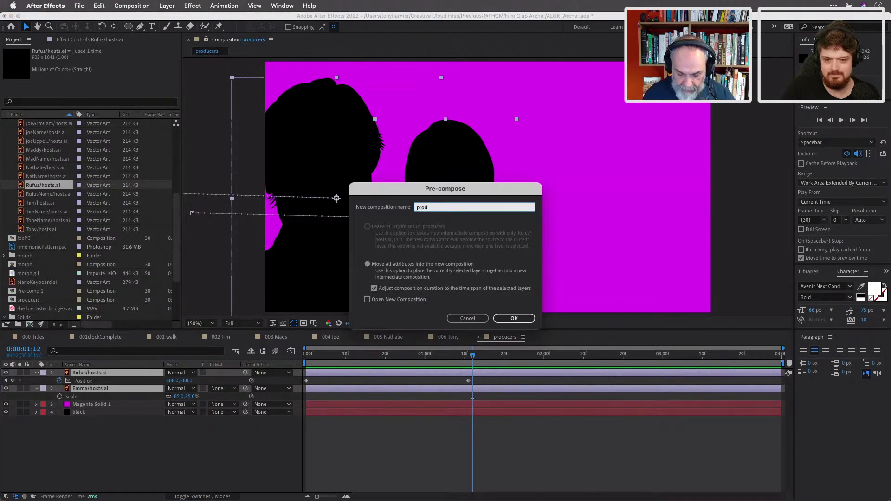
pyautogui.write('uction')
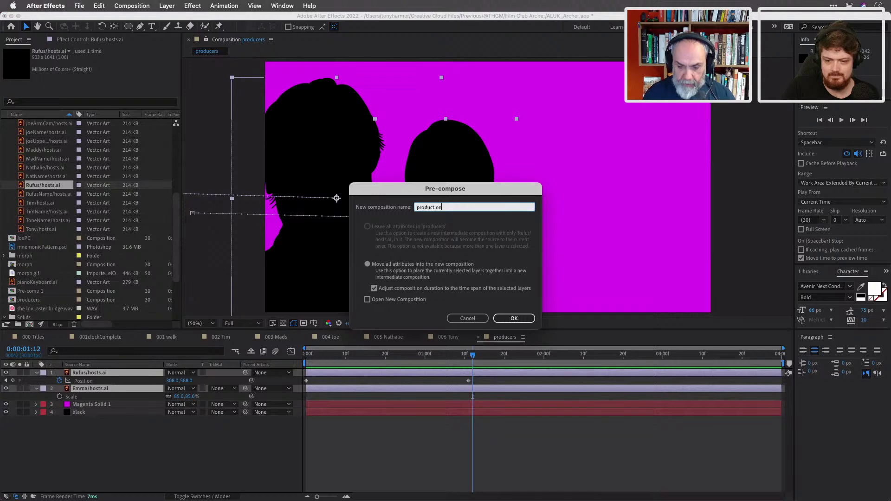
pyautogui.press('Return')
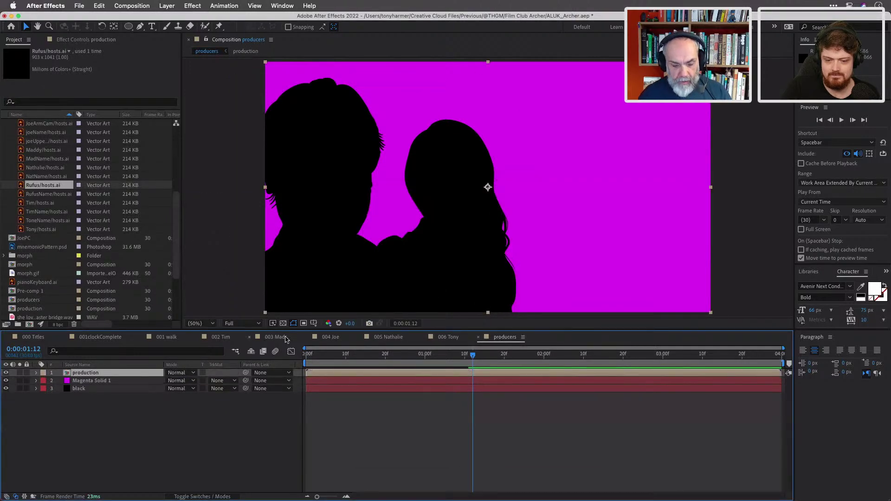
# Set the production layer to Multiply blending with 80% opacity.
pyautogui.click(180, 373)
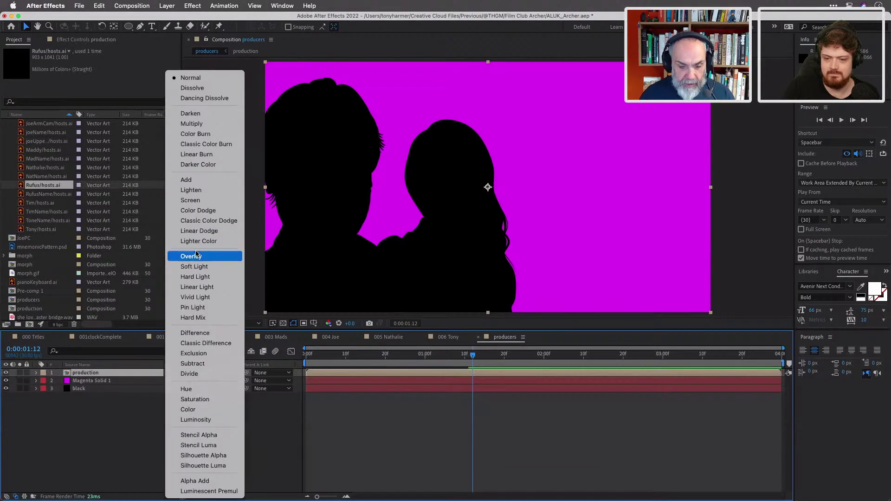
pyautogui.click(190, 124)
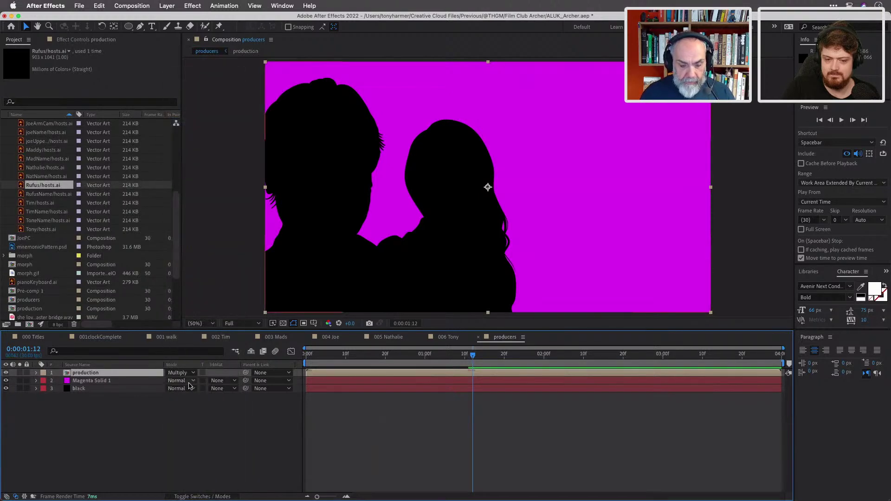
pyautogui.press('t')
pyautogui.click(173, 381)
pyautogui.write('80')
pyautogui.press('Return')
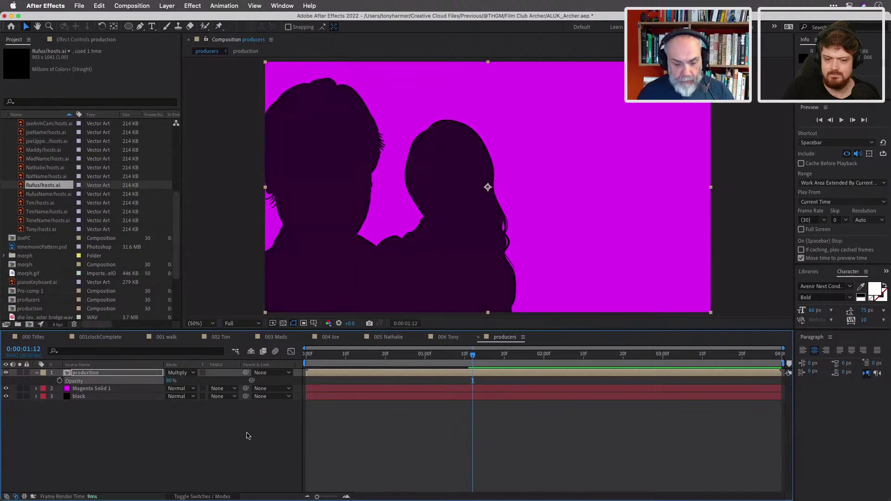
# Delete the Magenta Solid 1 background layer.
pyautogui.click(137, 389)
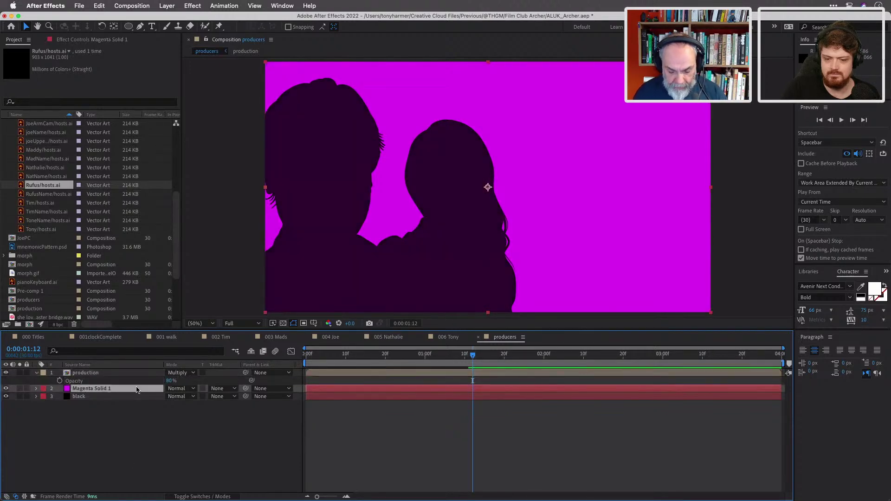
pyautogui.press('super+v')
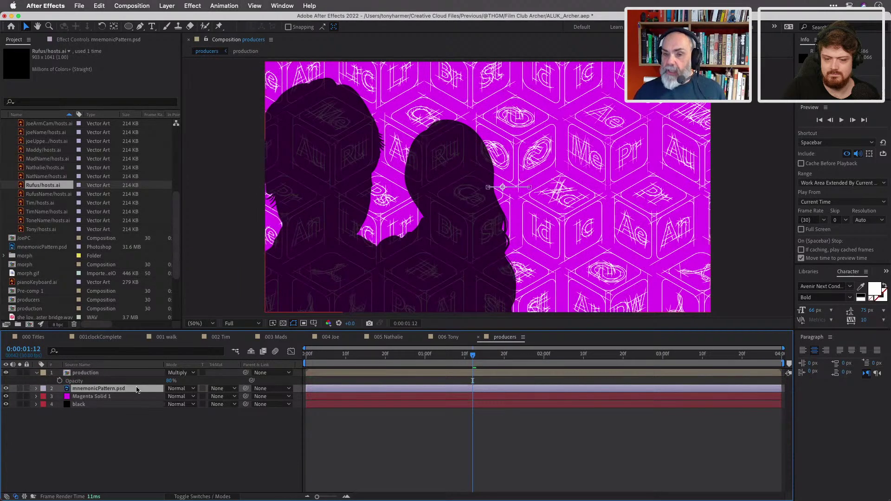
pyautogui.click(89, 397)
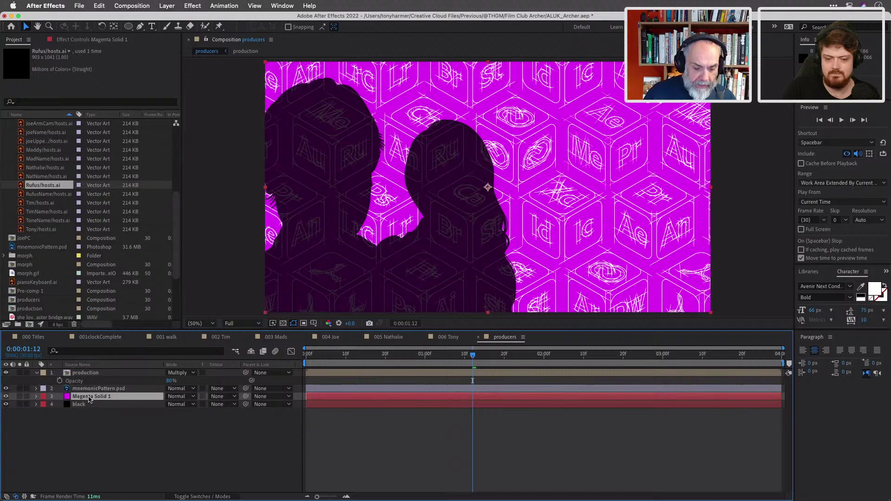
pyautogui.hotkey('ctrl', 'z')
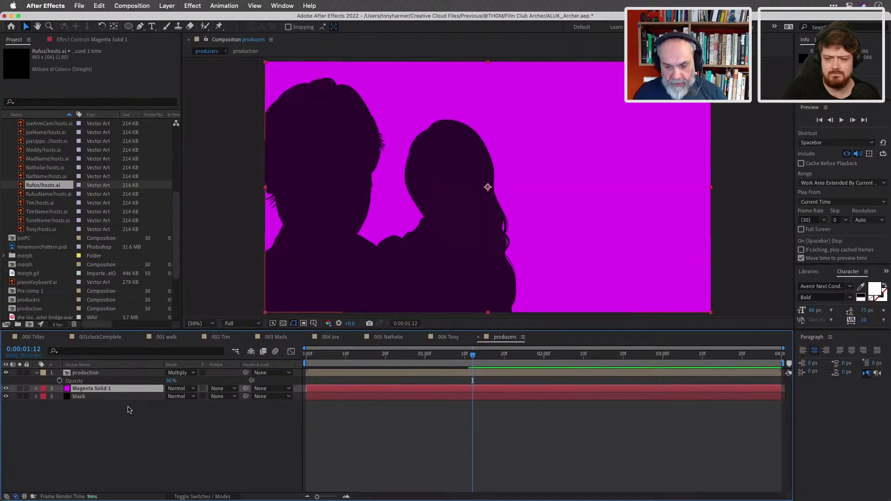
pyautogui.press('Delete')
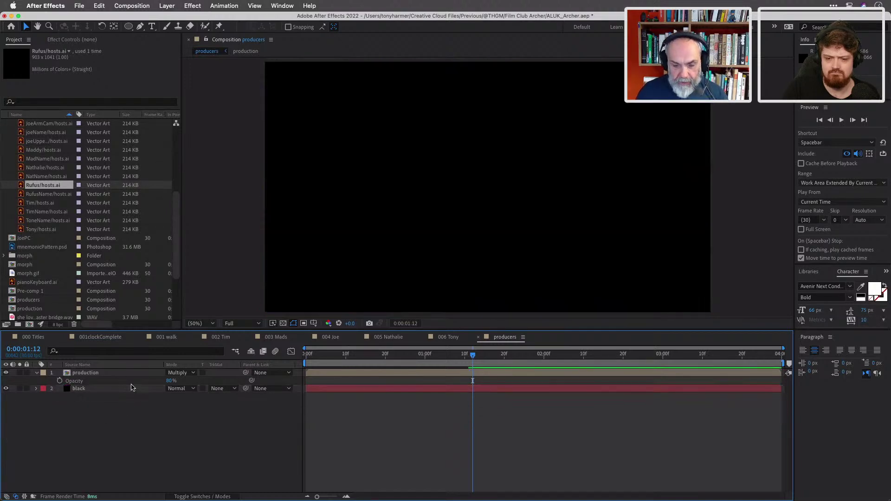
pyautogui.click(127, 374)
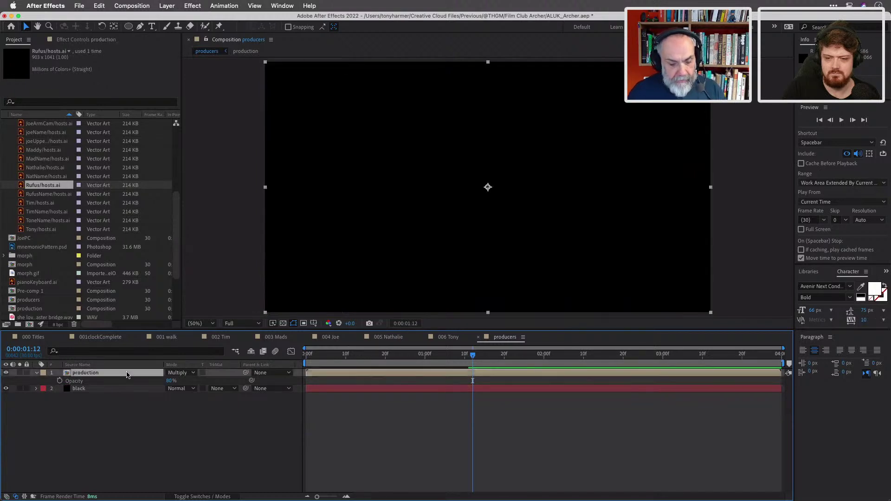
pyautogui.click(134, 392)
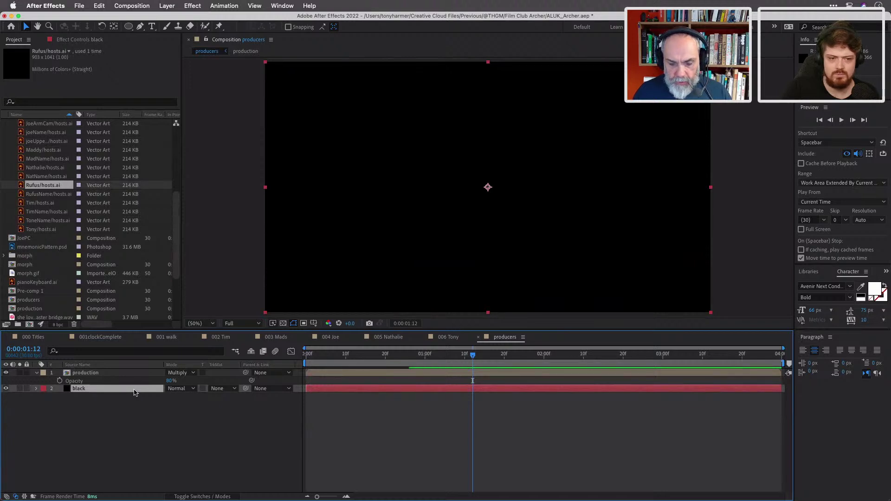
pyautogui.click(115, 373)
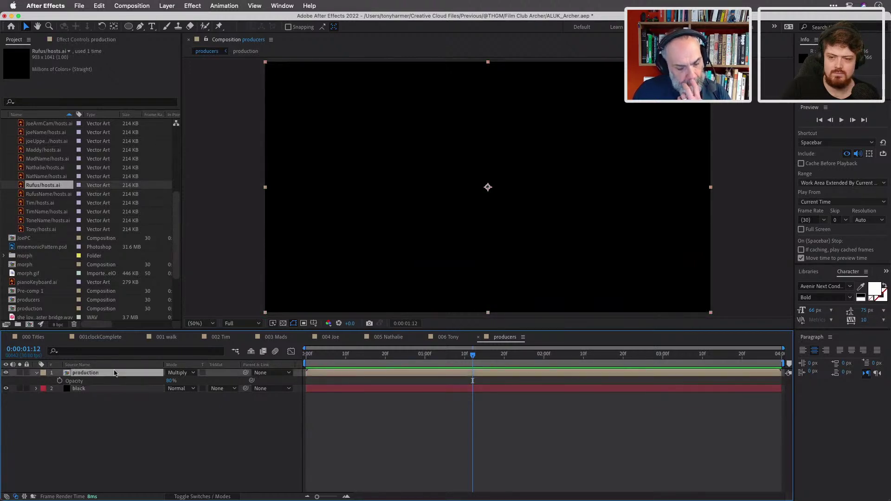
# Give the production layer a Color Overlay style in near-white FAFAFA.
pyautogui.click(167, 5)
pyautogui.moveTo(231, 245)
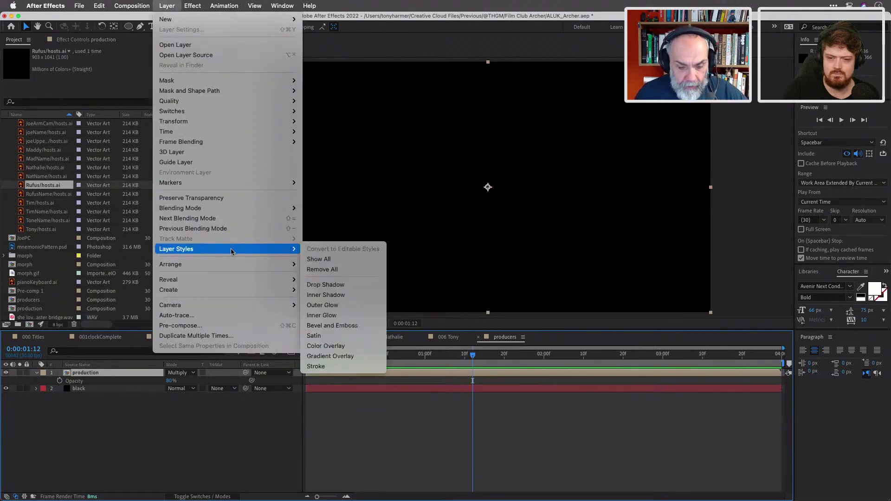
pyautogui.click(352, 347)
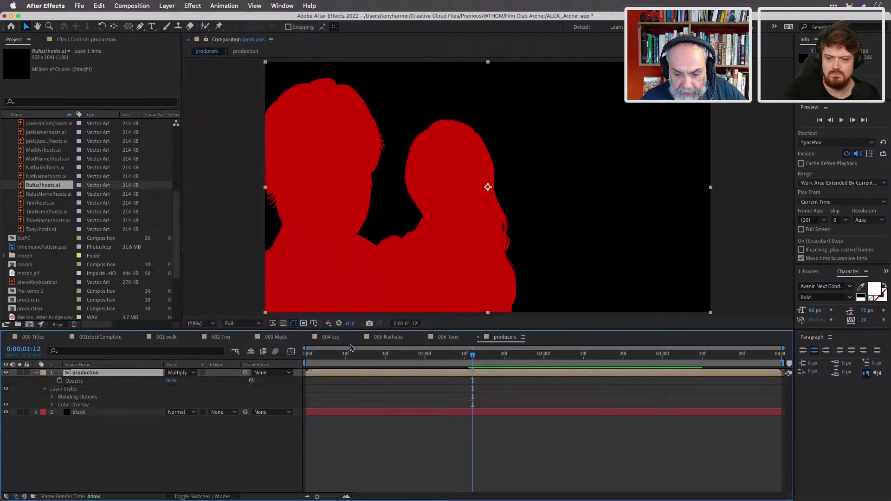
pyautogui.click(53, 405)
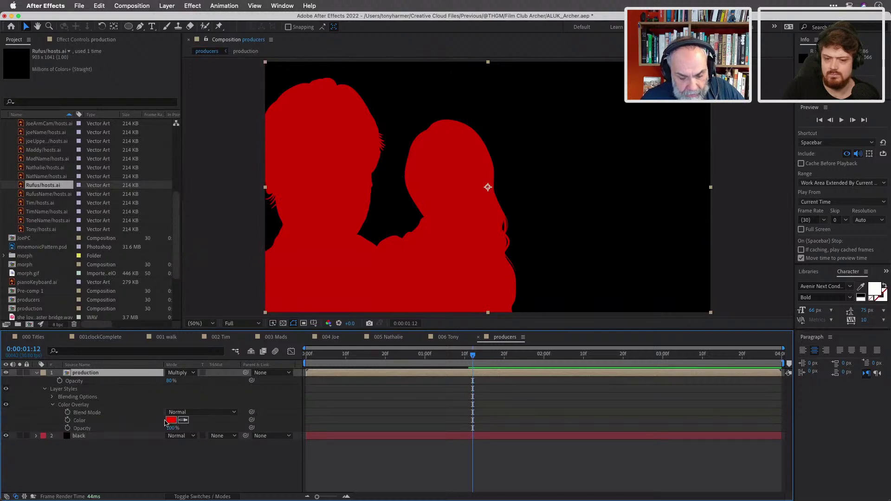
pyautogui.click(171, 420)
pyautogui.moveTo(363, 256); pyautogui.dragTo(332, 206)
pyautogui.click(541, 207)
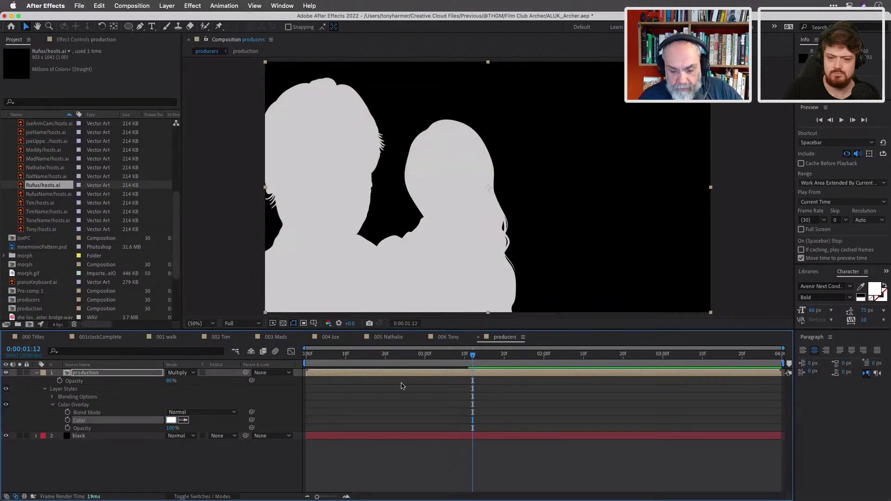
pyautogui.moveTo(473, 355)
pyautogui.mouseDown()
pyautogui.moveTo(287, 346)
pyautogui.moveTo(472, 368)
pyautogui.mouseUp()
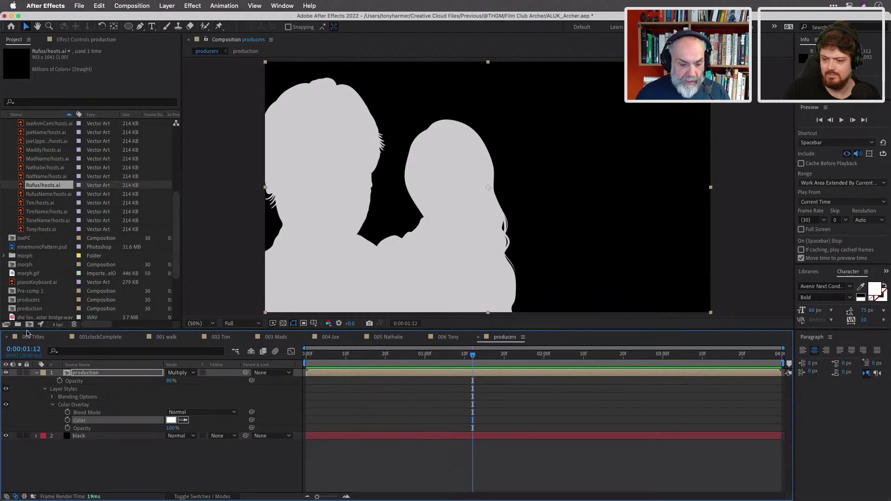
# Add the producers comp to 000 Titles, starting around 17.5 seconds over the Tony shot's end.
pyautogui.click(29, 338)
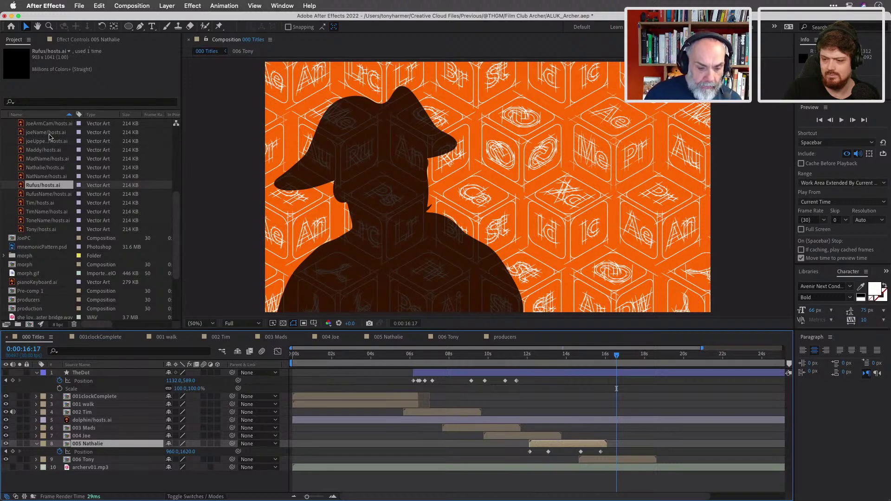
pyautogui.scroll(3, 41, 166)
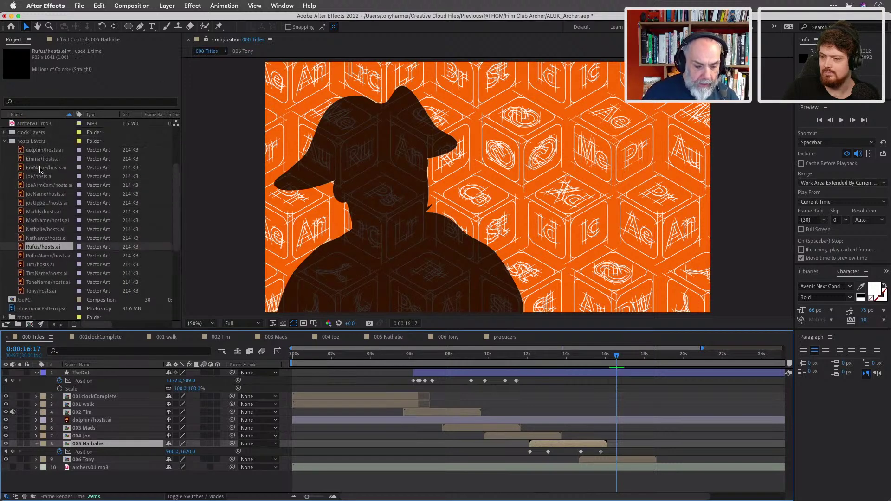
pyautogui.click(4, 142)
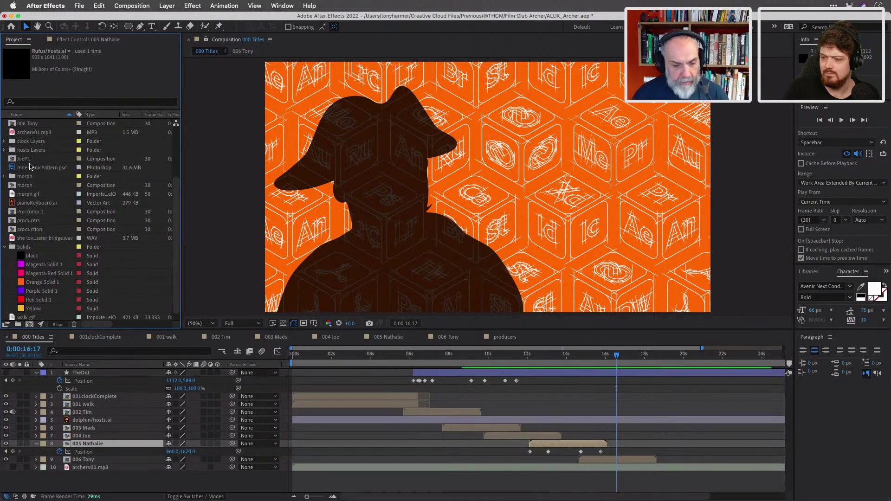
pyautogui.scroll(-1, 64, 220)
pyautogui.moveTo(40, 213); pyautogui.dragTo(118, 452)
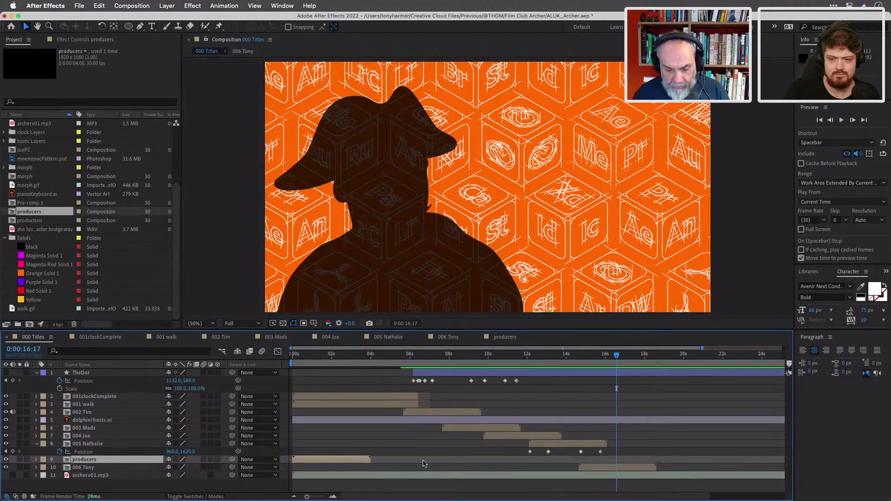
pyautogui.moveTo(352, 462); pyautogui.dragTo(691, 477)
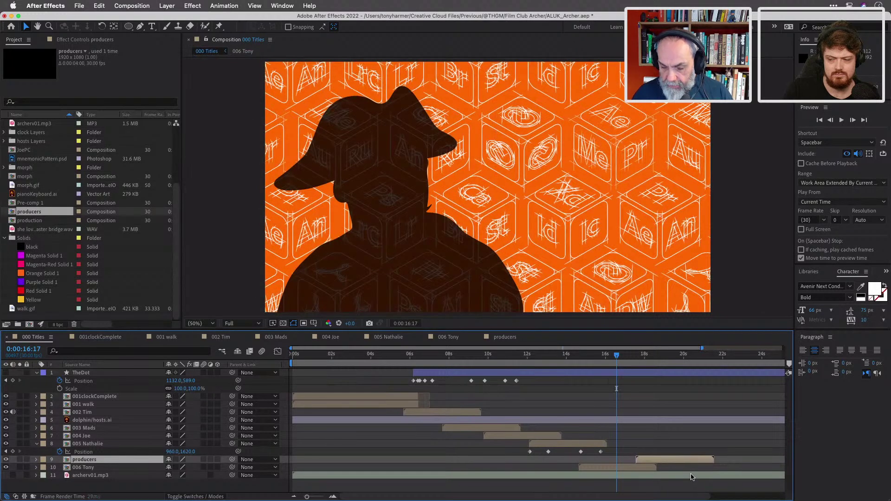
pyautogui.click(632, 356)
pyautogui.moveTo(635, 359); pyautogui.dragTo(654, 365)
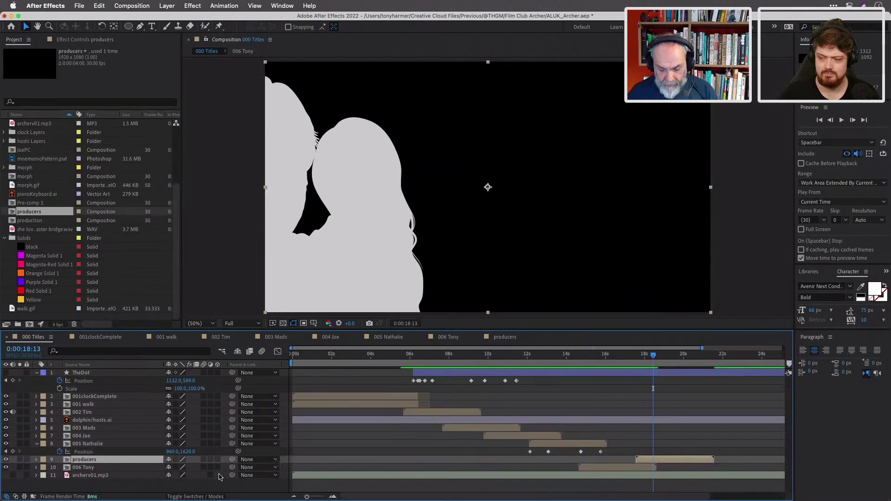
# Key the producers Position from -960,540 at 17:19 to 960,540 at 18:13.
pyautogui.press('p')
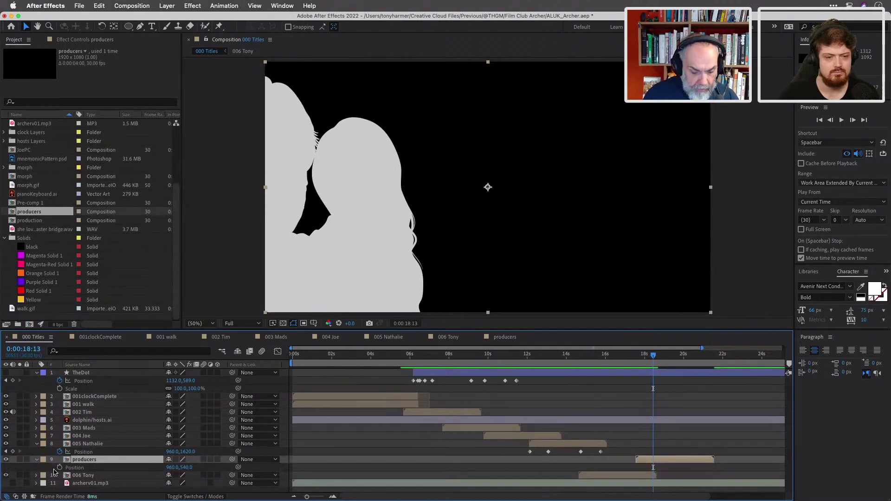
pyautogui.click(60, 468)
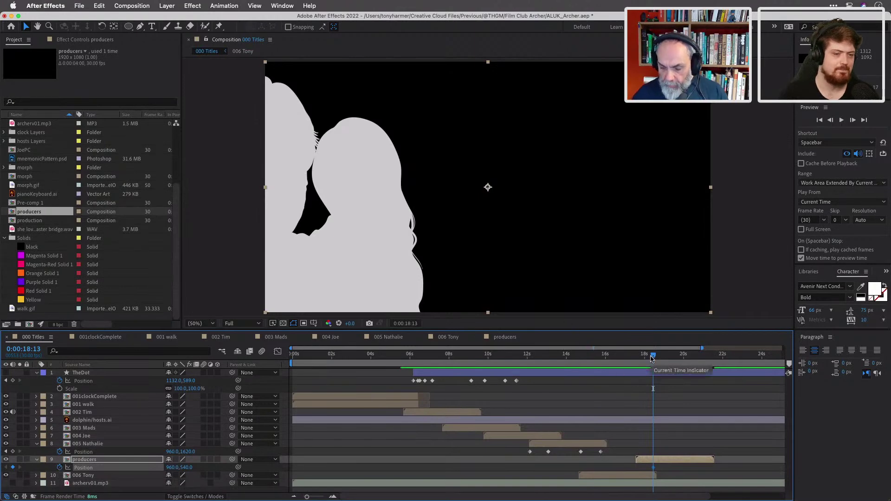
pyautogui.moveTo(654, 357); pyautogui.dragTo(638, 357)
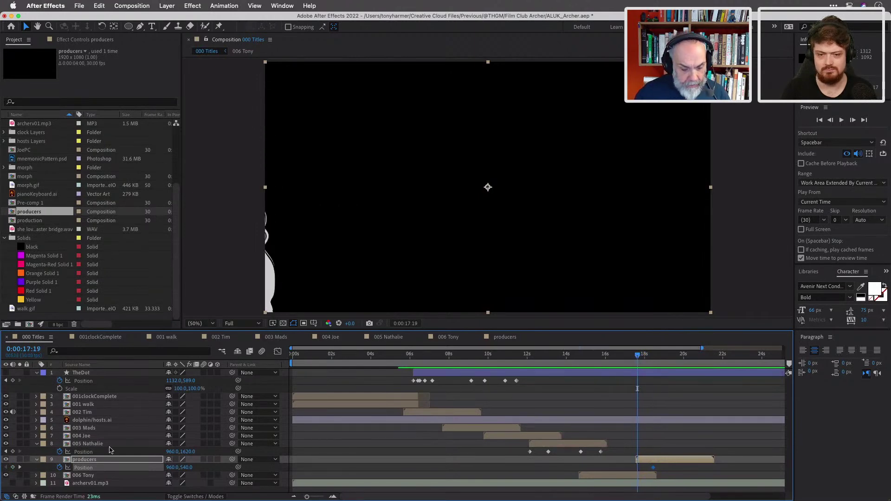
pyautogui.click(170, 467)
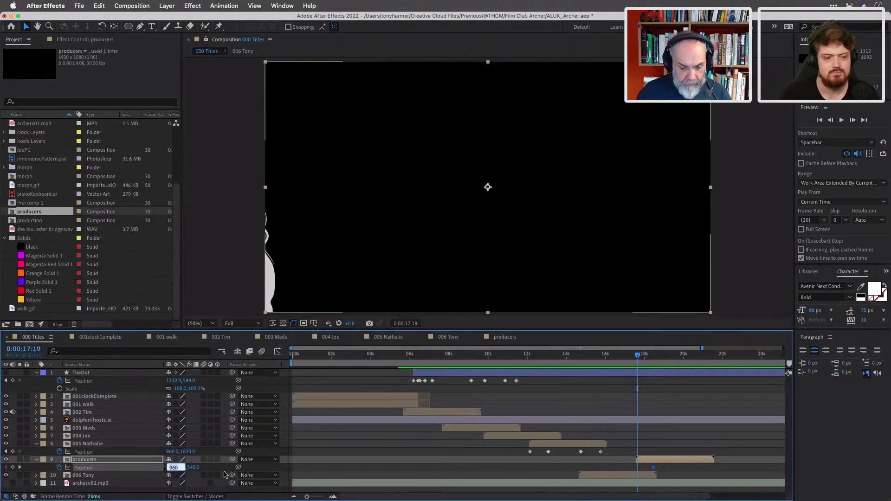
pyautogui.press('Right')
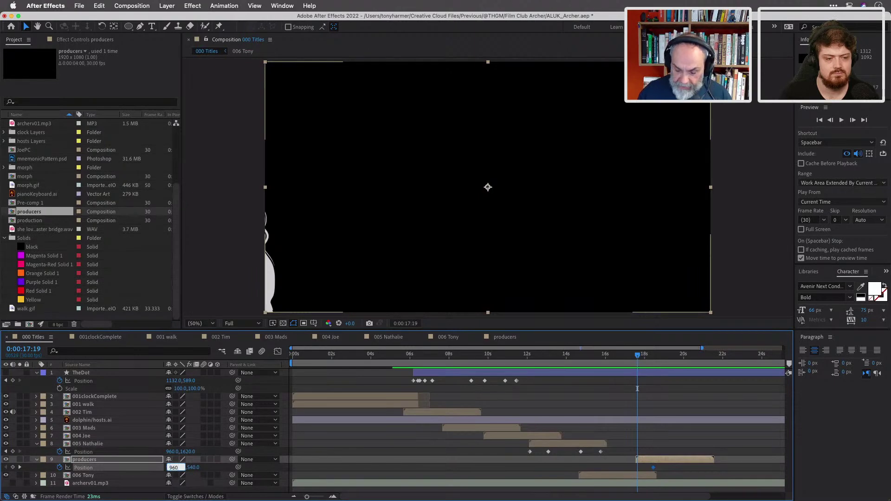
pyautogui.write('-10')
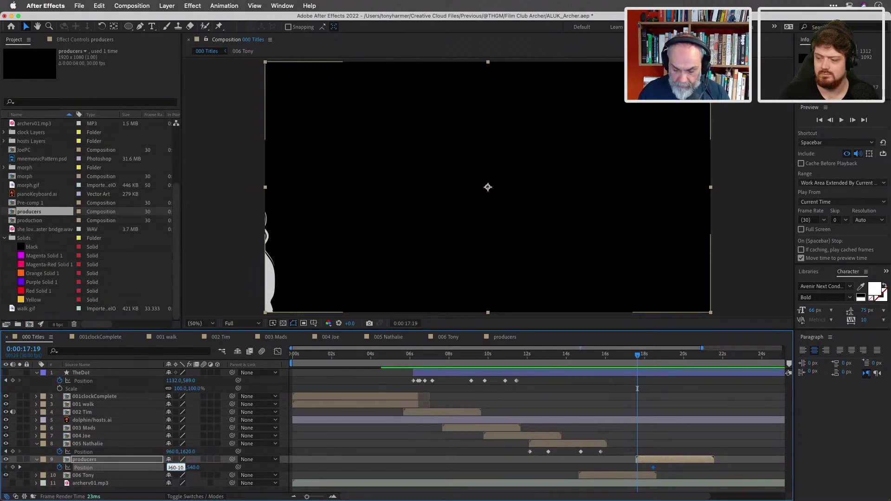
pyautogui.press('BackSpace')
pyautogui.press('BackSpace')
pyautogui.write('192')
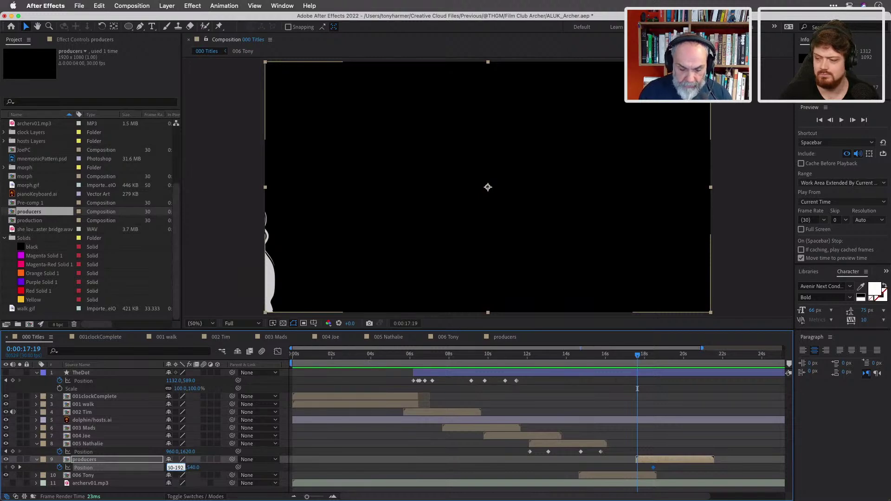
pyautogui.write('0')
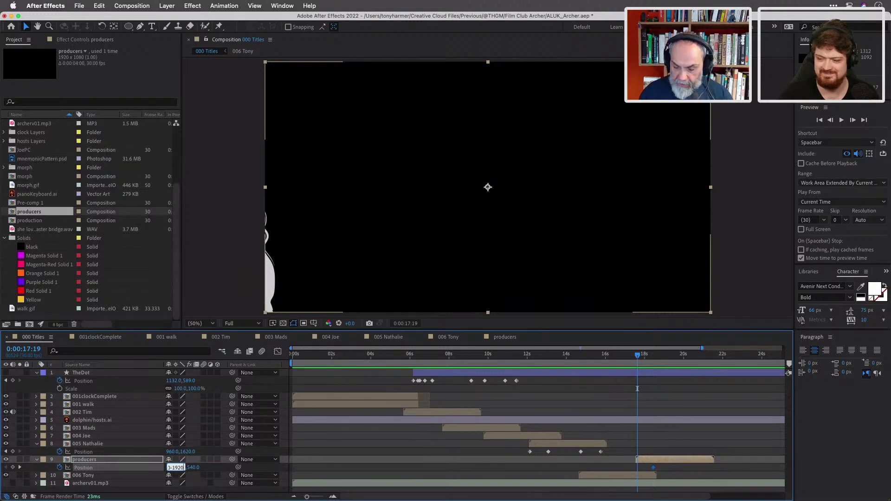
pyautogui.press('Return')
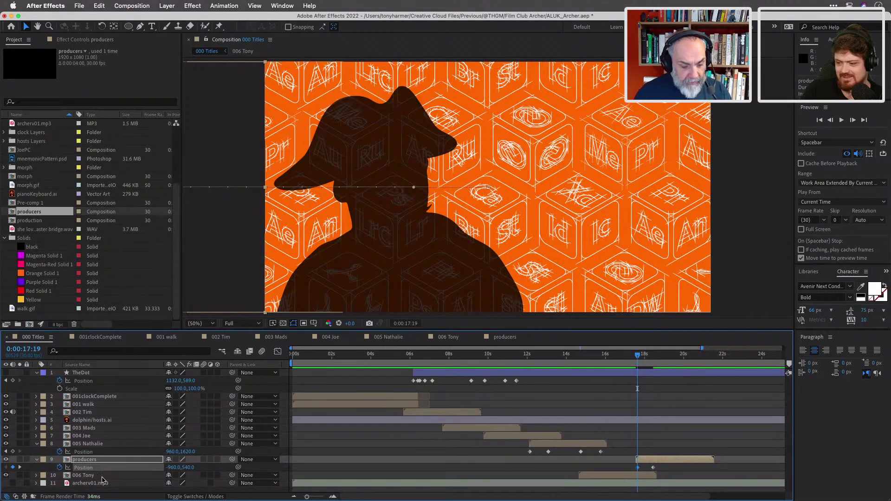
pyautogui.click(104, 476)
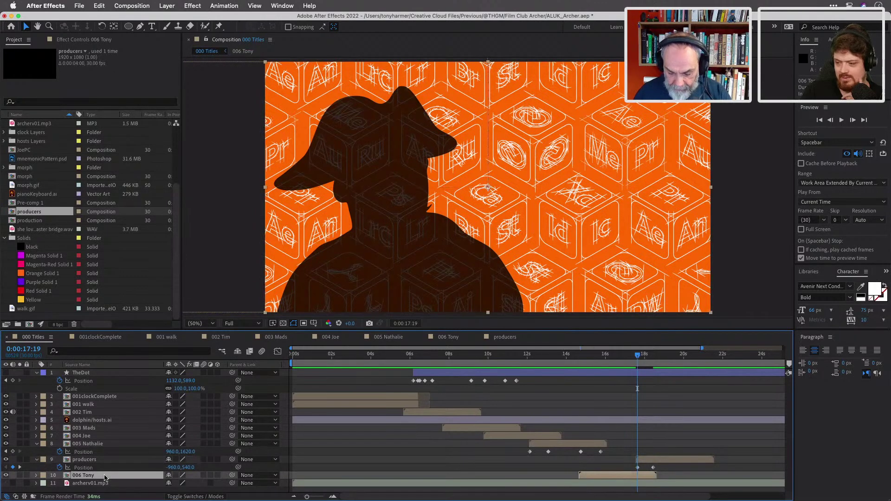
# Add a Position keyframe to 006 Tony at 0:00:17:19, then go to the next keyframe at 18:13.
pyautogui.press('p')
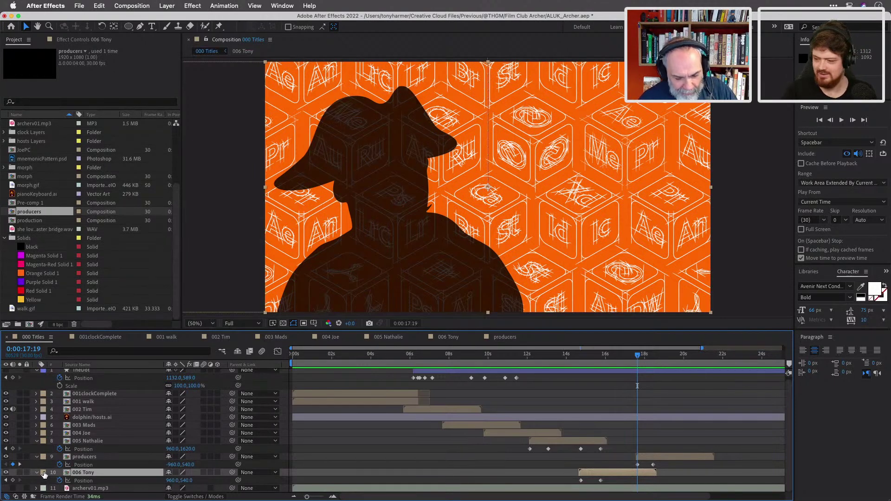
pyautogui.click(13, 481)
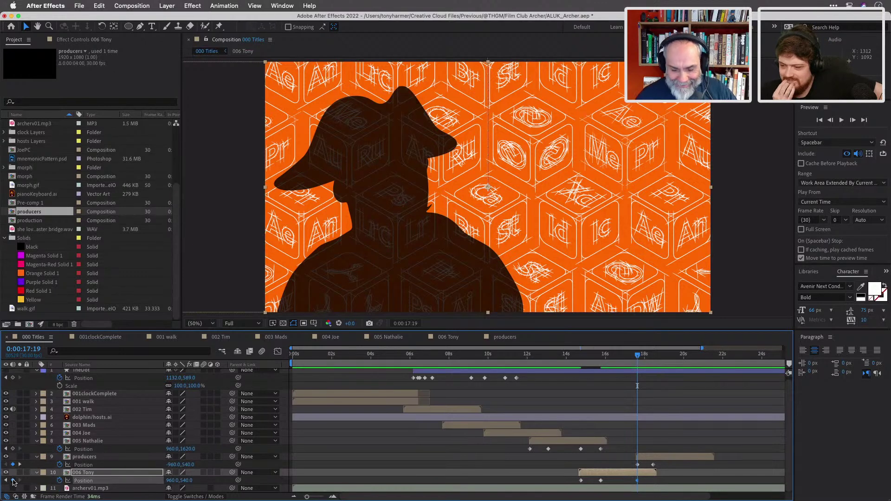
pyautogui.click(20, 464)
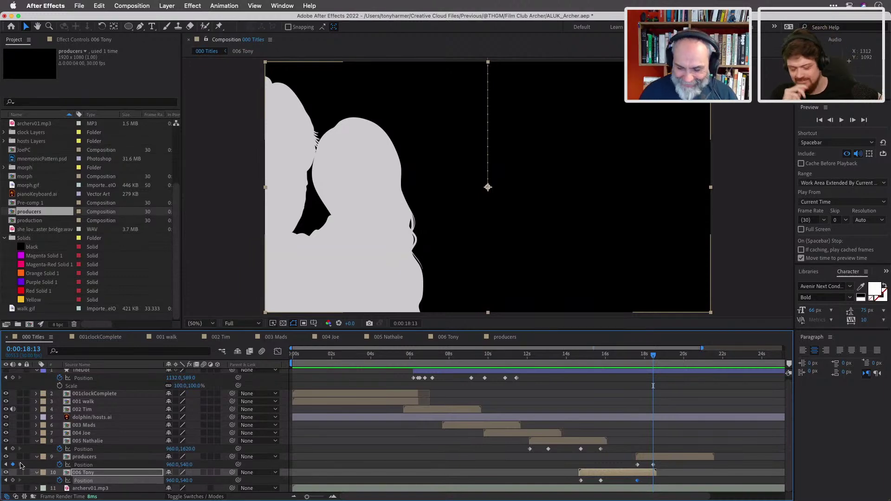
# At 18:13, set 006 Tony's Position X to 960+1920 (2880) so it exits right.
pyautogui.click(172, 481)
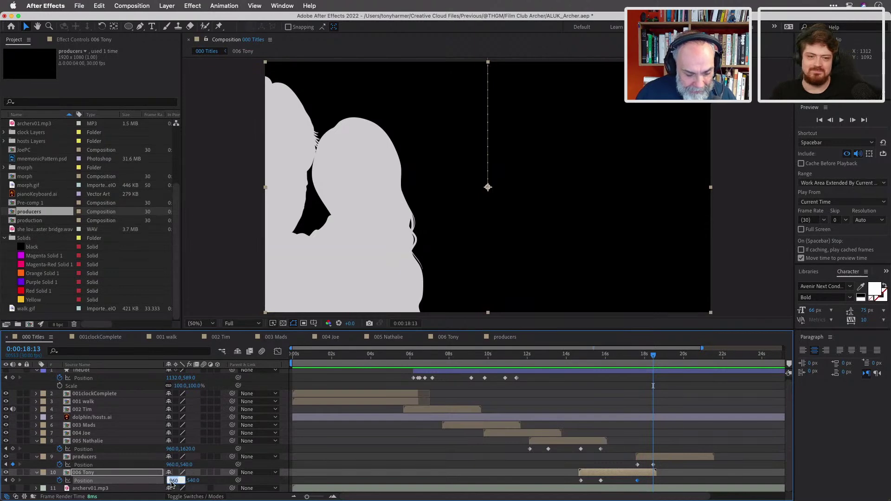
pyautogui.click(174, 465)
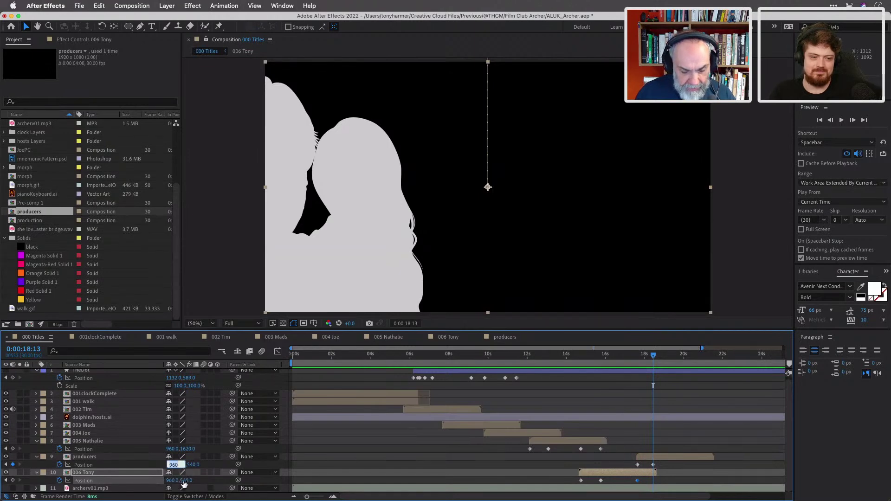
pyautogui.press('Return')
pyautogui.click(171, 480)
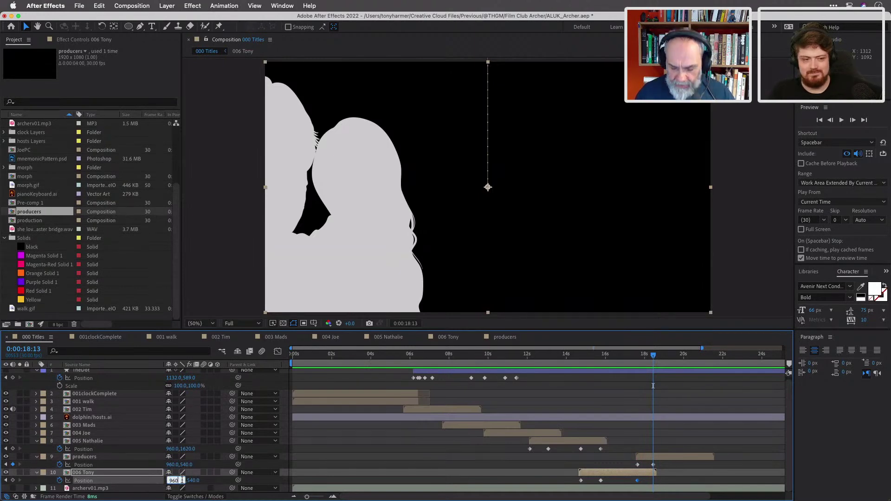
pyautogui.press('Right')
pyautogui.write('+1920')
pyautogui.press('Return')
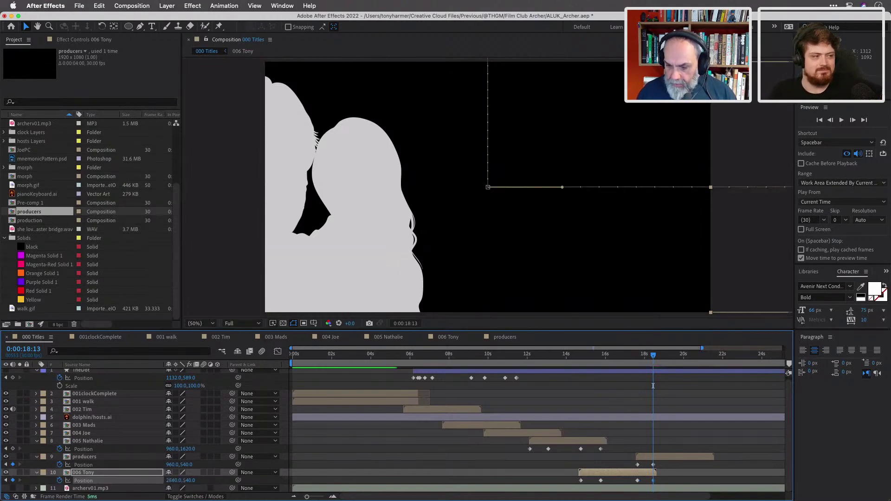
# Scrub back through the producers slide-in to preview Tony's push off, then save the project.
pyautogui.moveTo(654, 361)
pyautogui.mouseDown()
pyautogui.moveTo(634, 363)
pyautogui.moveTo(652, 366)
pyautogui.mouseUp()
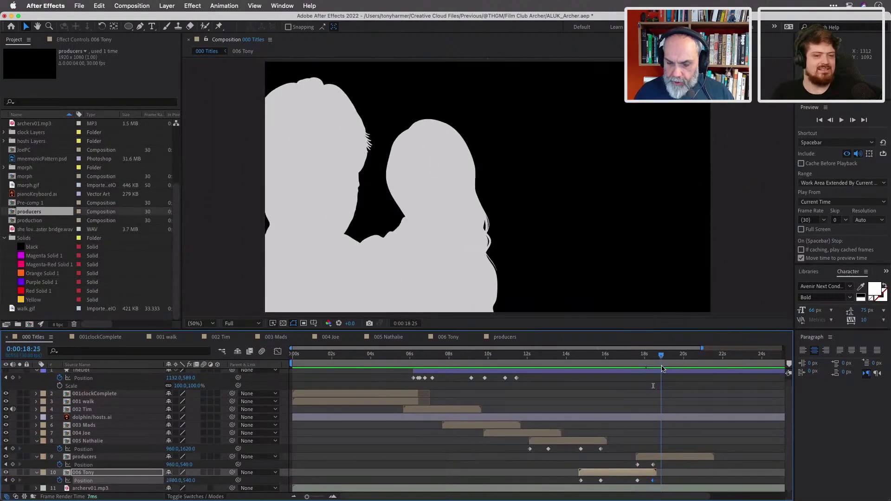
pyautogui.click(652, 368)
pyautogui.moveTo(652, 368); pyautogui.dragTo(675, 378)
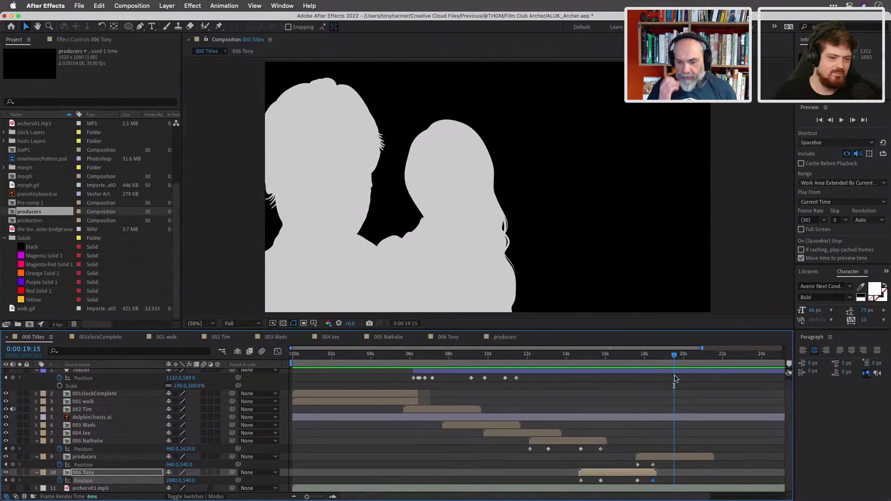
pyautogui.press('super+s')
# Play the sequence from the start and scrub through the intro to Tim's shot.
pyautogui.press('Home')
pyautogui.press('space')
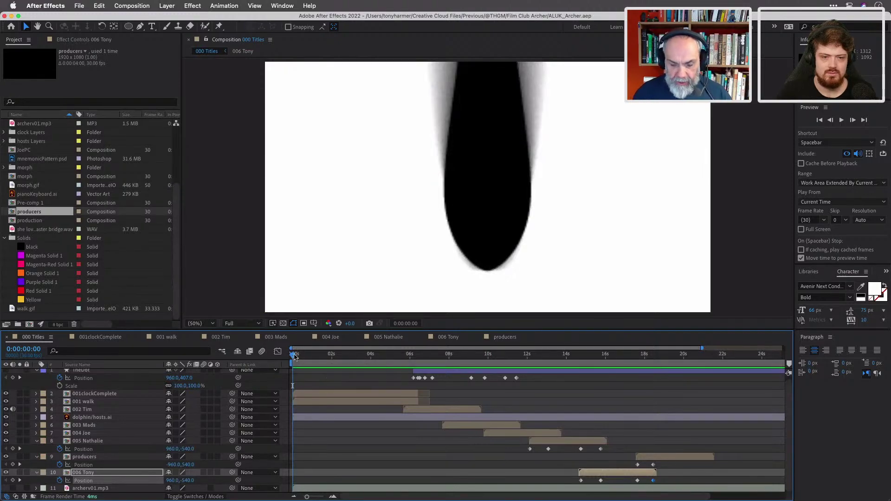
pyautogui.moveTo(302, 357); pyautogui.dragTo(421, 376)
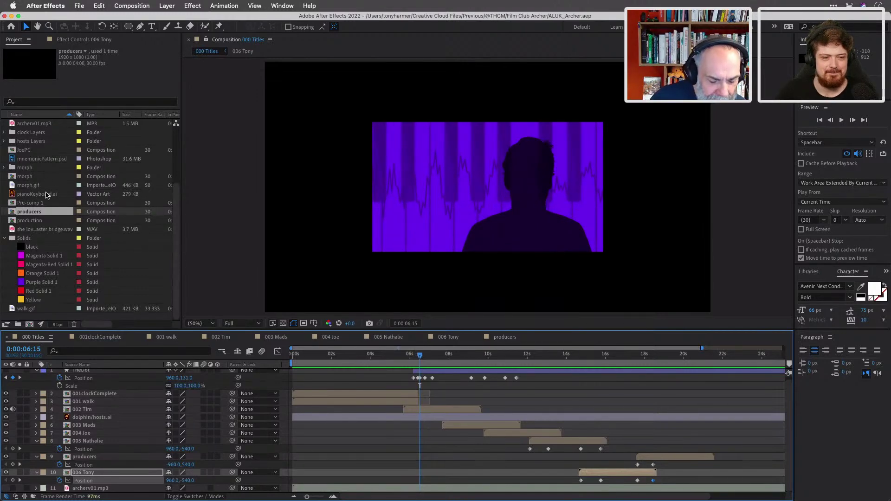
# Expand the hosts Layers folder in the Project panel and select TimName/hosts.ai.
pyautogui.scroll(3, 51, 195)
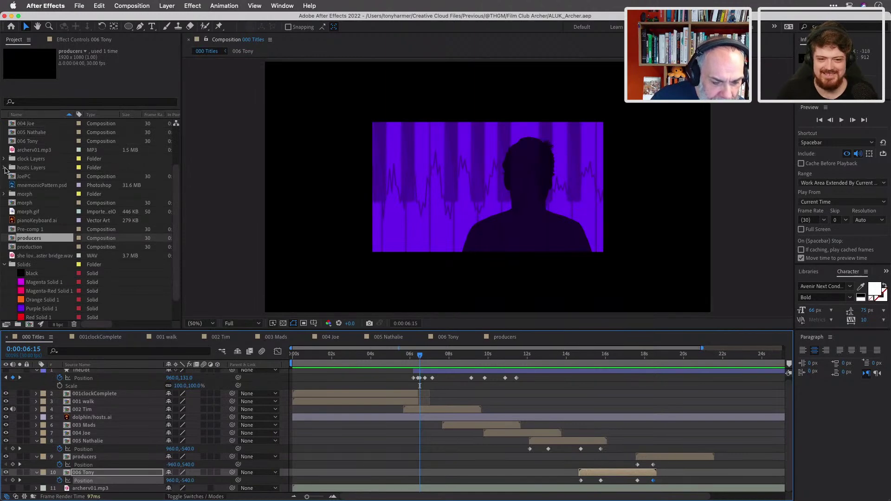
pyautogui.click(5, 168)
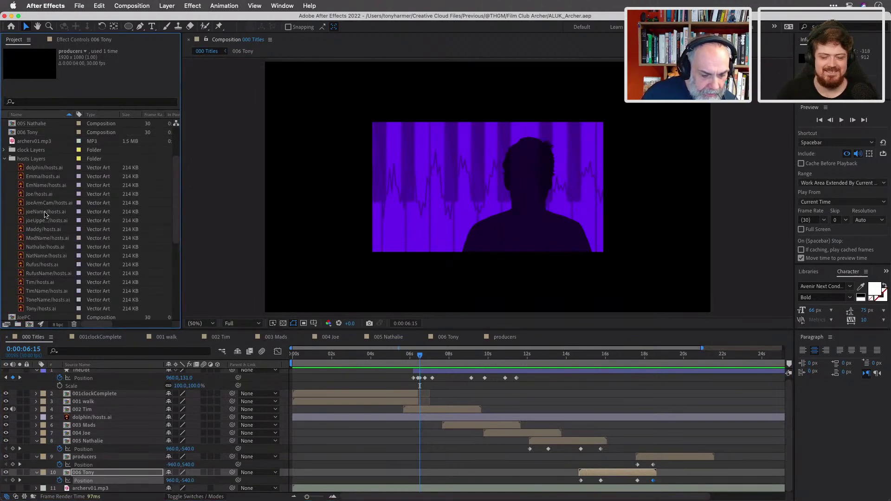
pyautogui.scroll(-2, 45, 214)
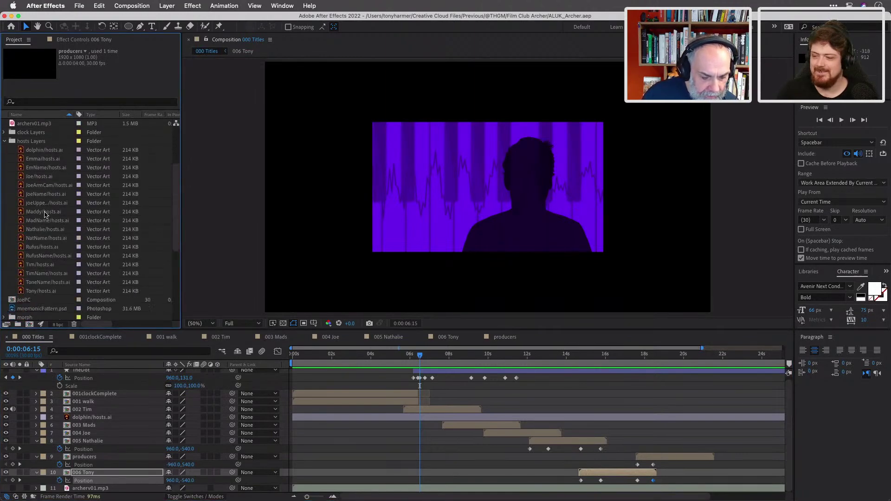
pyautogui.click(46, 273)
# Add TimName/hosts.ai to the timeline above 002 Tim and move the title lower in frame.
pyautogui.moveTo(46, 276); pyautogui.dragTo(137, 408)
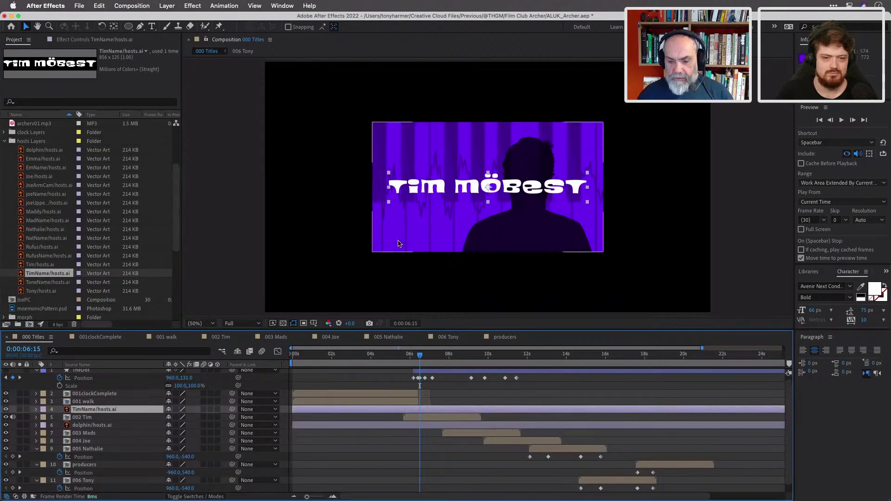
pyautogui.click(508, 189)
pyautogui.moveTo(508, 188); pyautogui.dragTo(506, 229)
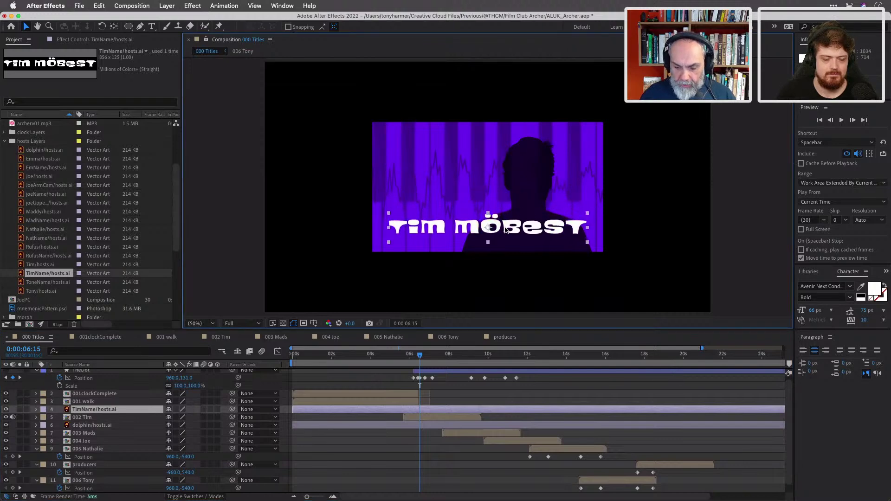
pyautogui.click(420, 355)
pyautogui.moveTo(419, 356); pyautogui.dragTo(435, 361)
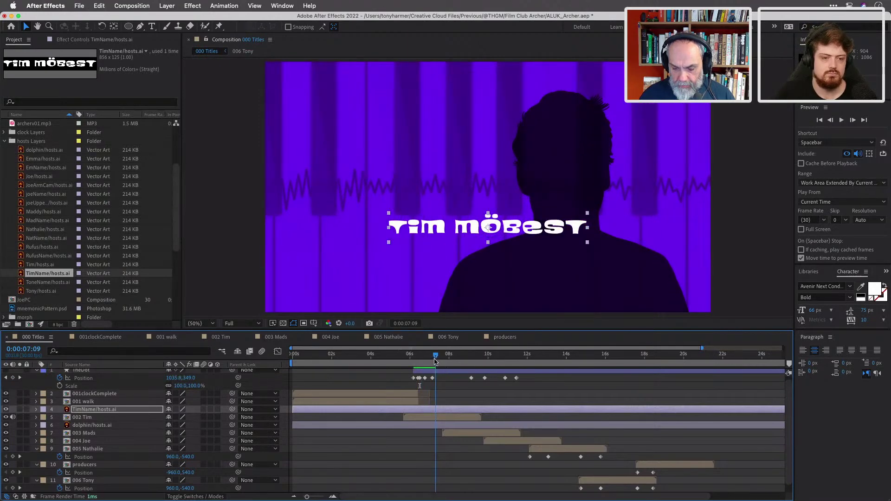
pyautogui.moveTo(516, 233); pyautogui.dragTo(418, 236)
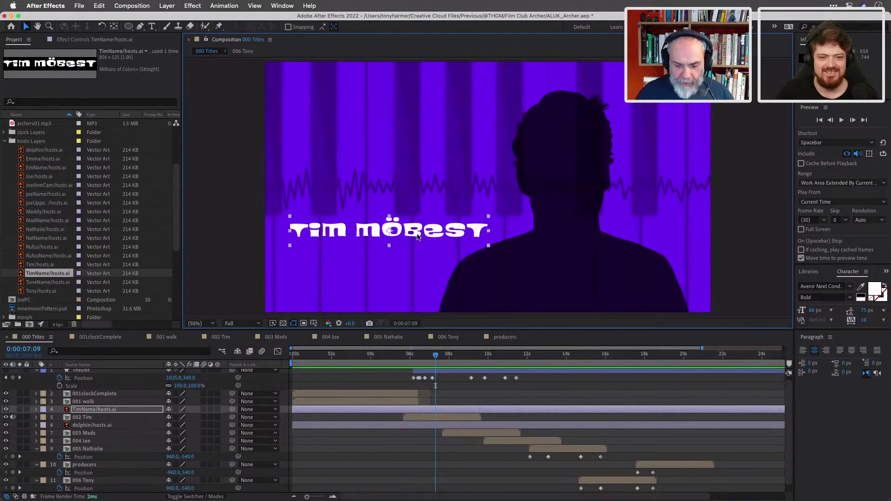
pyautogui.moveTo(294, 409); pyautogui.dragTo(405, 417)
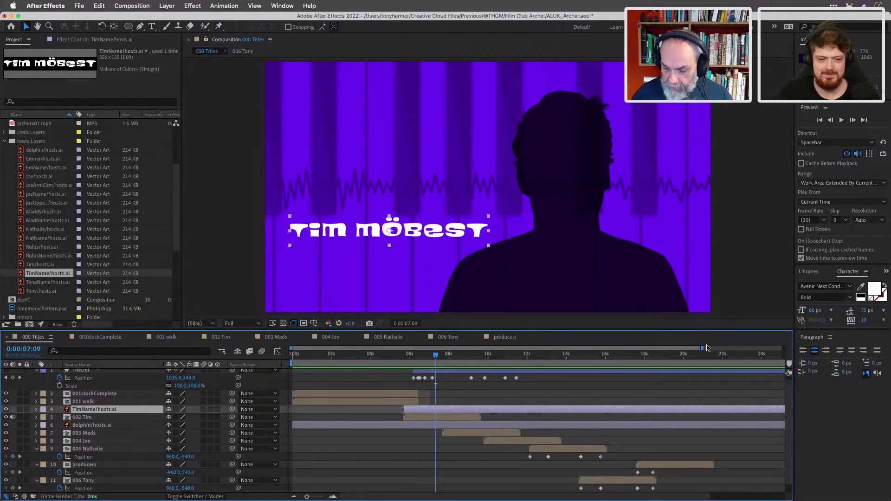
# Trim the TimName layer's out-point with Alt+] to where 002 Tim ends, then review its last frames.
pyautogui.moveTo(703, 348); pyautogui.dragTo(784, 348)
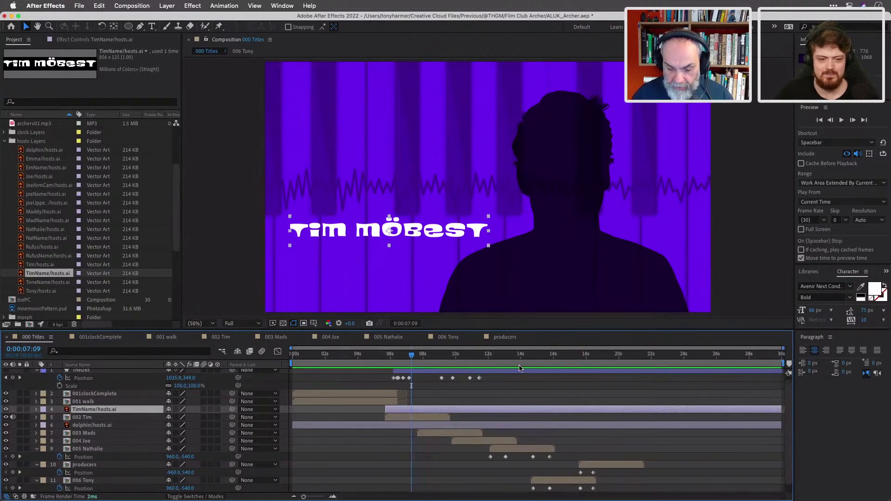
pyautogui.click(430, 417)
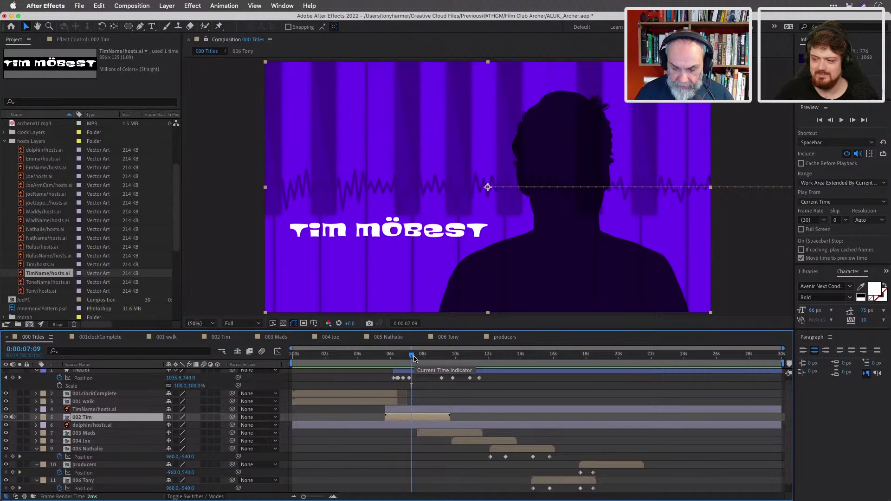
pyautogui.moveTo(414, 358); pyautogui.dragTo(449, 358)
pyautogui.click(441, 410)
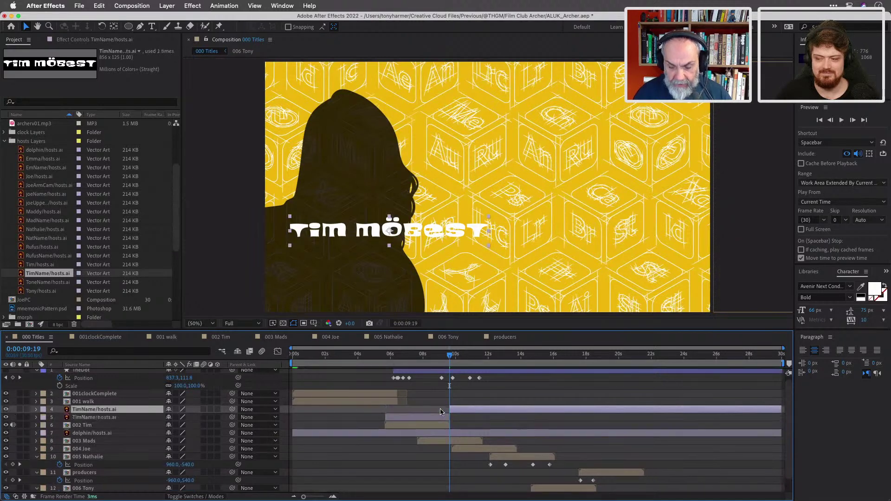
pyautogui.hotkey('alt', ']')
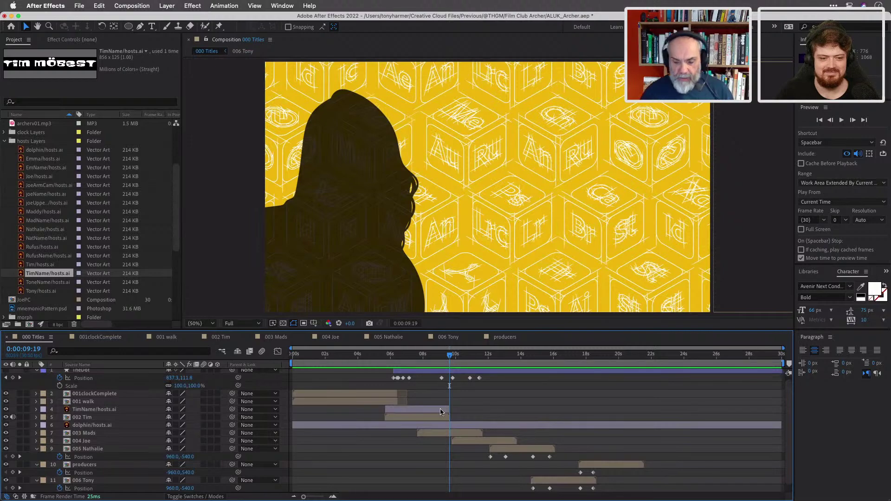
pyautogui.moveTo(449, 355); pyautogui.dragTo(405, 365)
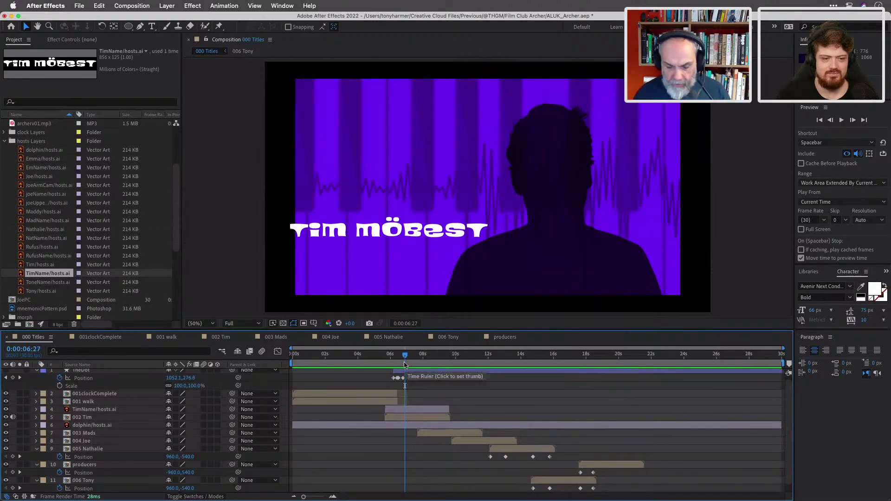
pyautogui.moveTo(405, 366); pyautogui.dragTo(395, 359)
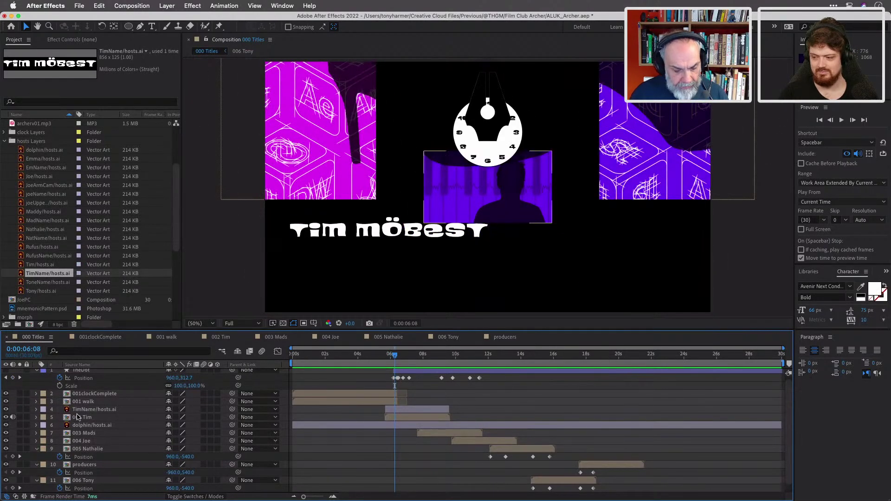
# Enable Scale animation on the TimName layer with a 100% keyframe later in Tim's shot.
pyautogui.press('u')
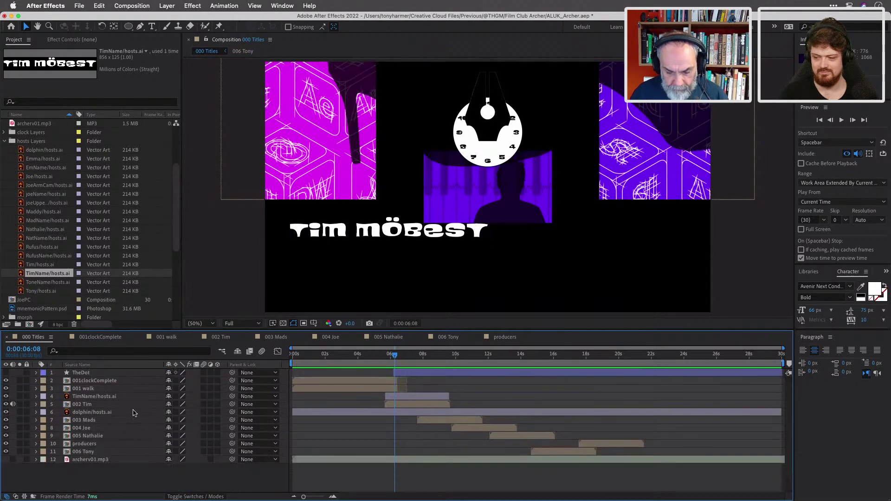
pyautogui.click(405, 397)
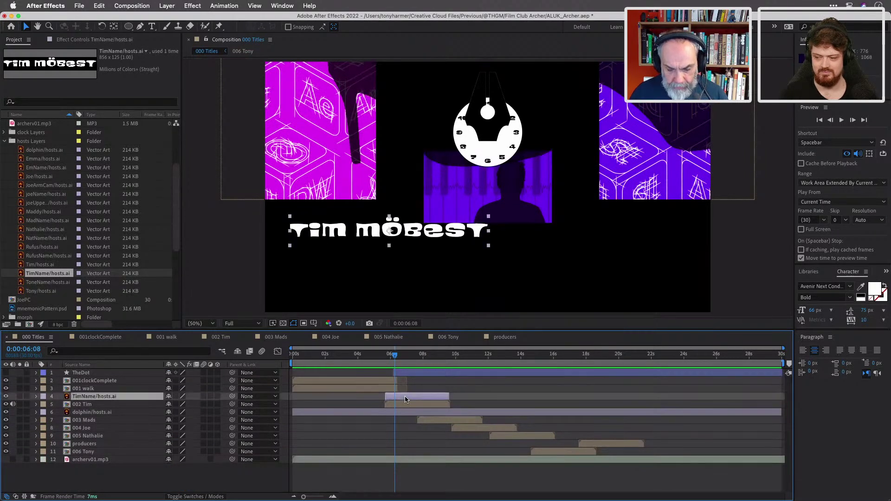
pyautogui.press('s')
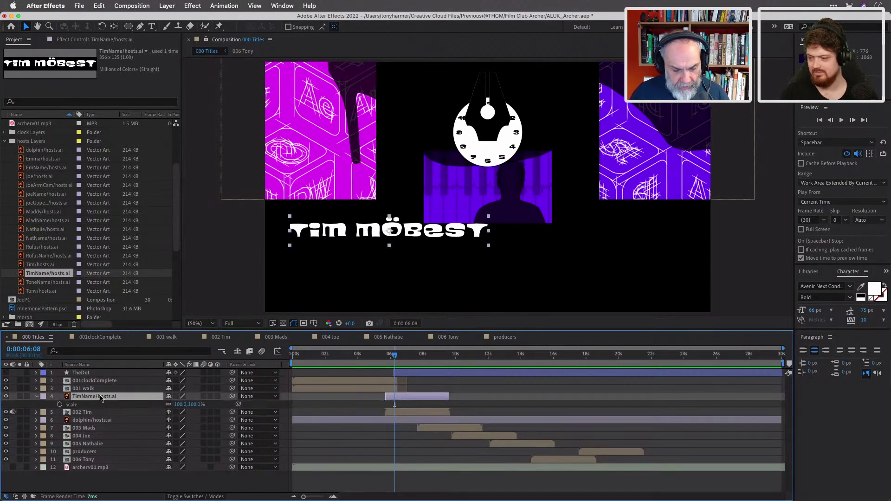
pyautogui.click(59, 404)
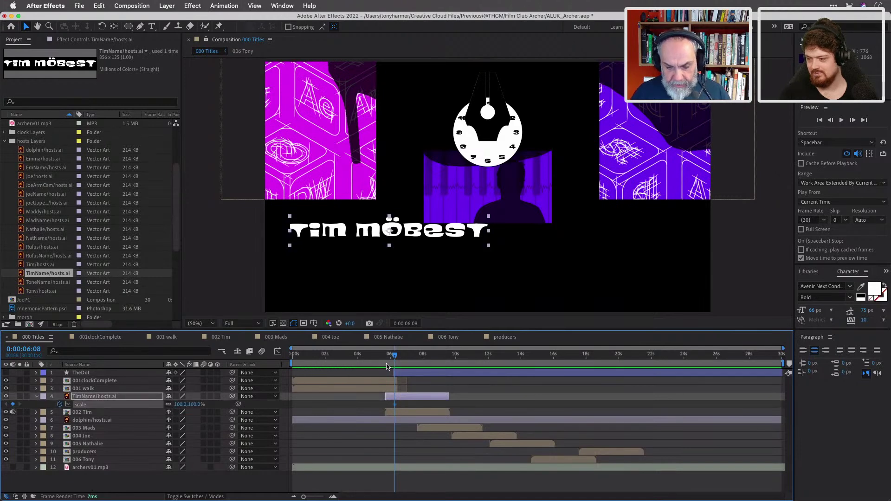
pyautogui.moveTo(395, 356); pyautogui.dragTo(411, 360)
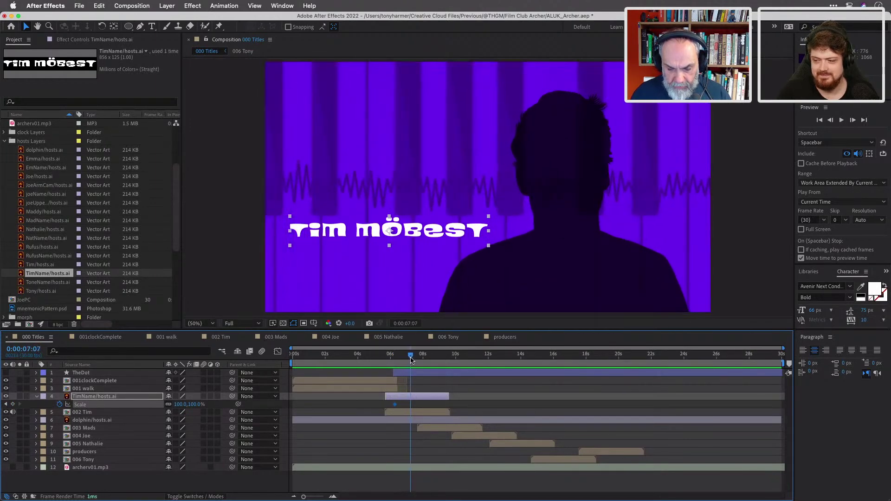
pyautogui.click(13, 404)
# Set the first Scale keyframe to 0% so the title starts invisible.
pyautogui.moveTo(12, 408)
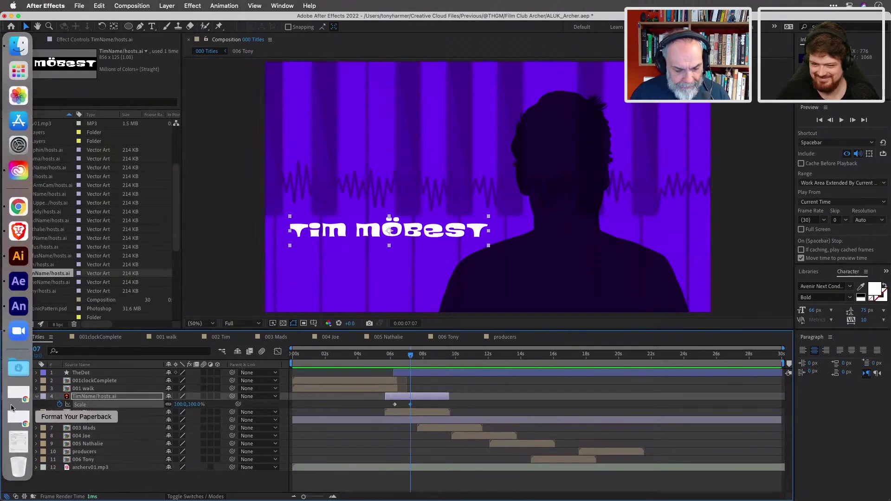
pyautogui.click(6, 404)
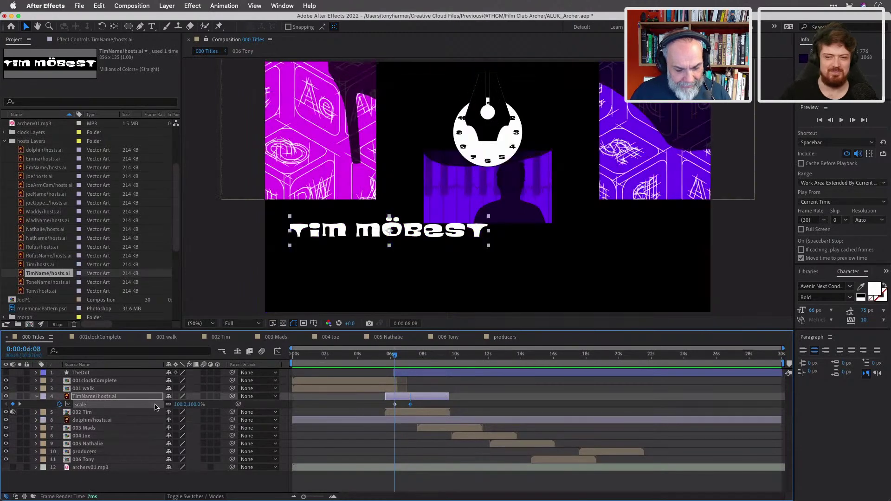
pyautogui.moveTo(177, 404); pyautogui.dragTo(125, 399)
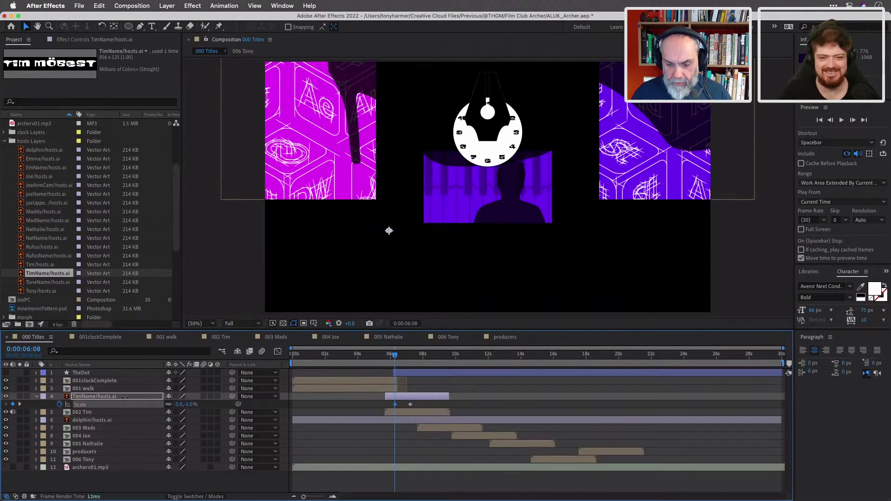
pyautogui.click(181, 404)
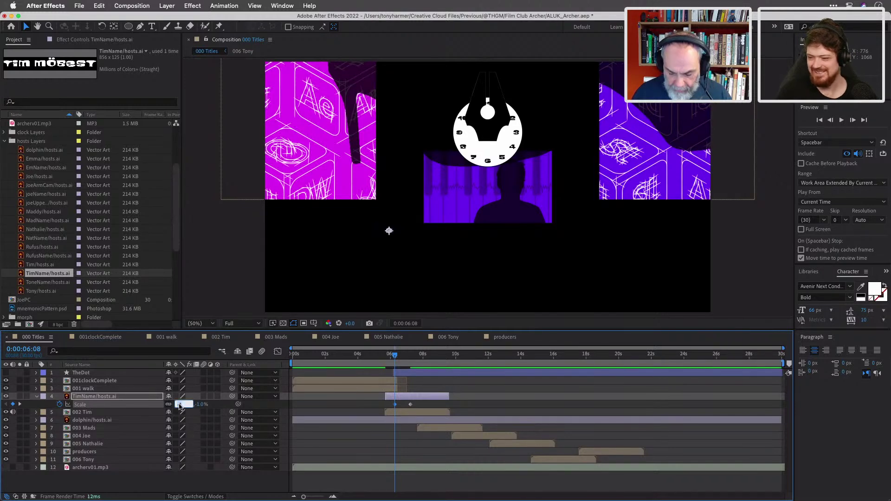
pyautogui.press('Return')
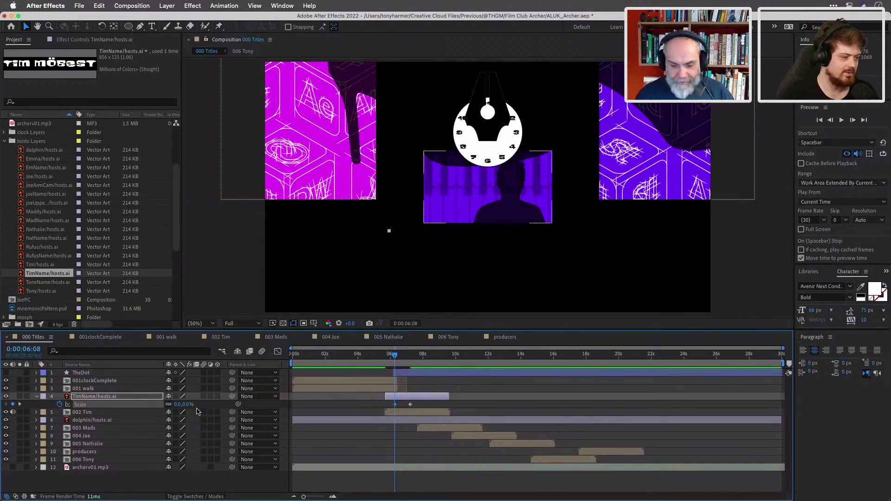
# Preview the scale-in and nudge the first Scale keyframe slightly later.
pyautogui.moveTo(394, 356); pyautogui.dragTo(410, 362)
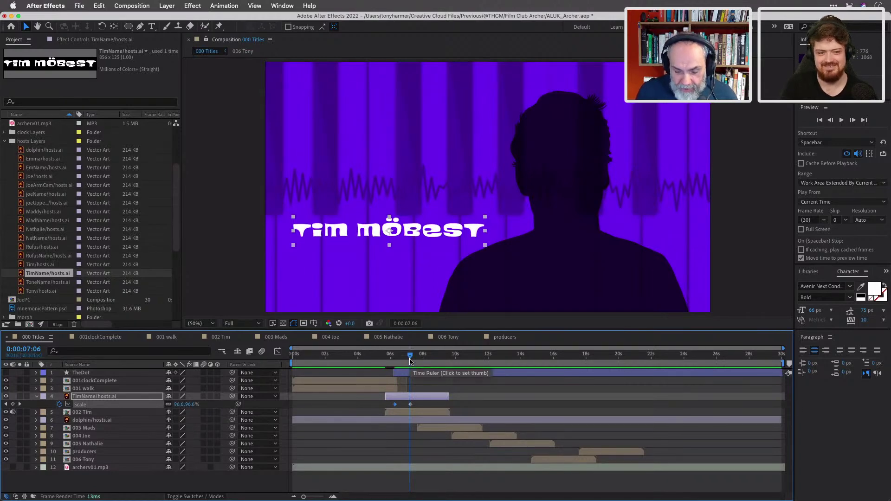
pyautogui.moveTo(409, 361); pyautogui.dragTo(403, 357)
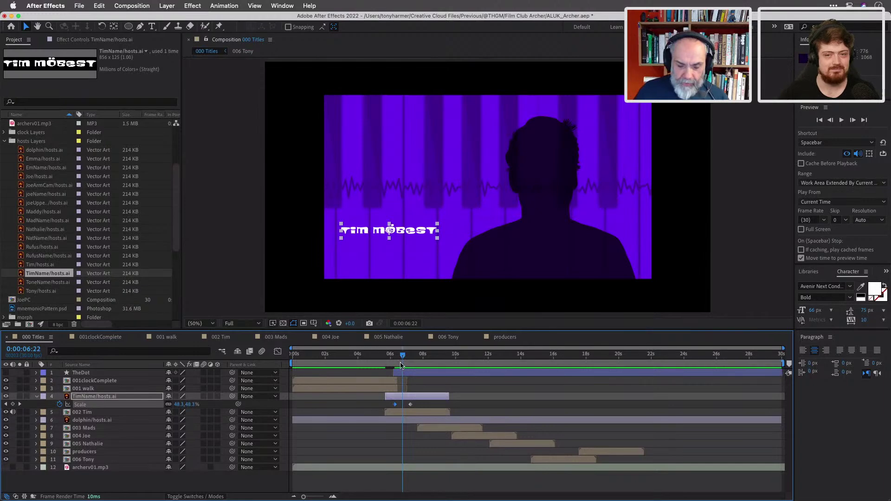
pyautogui.click(396, 407)
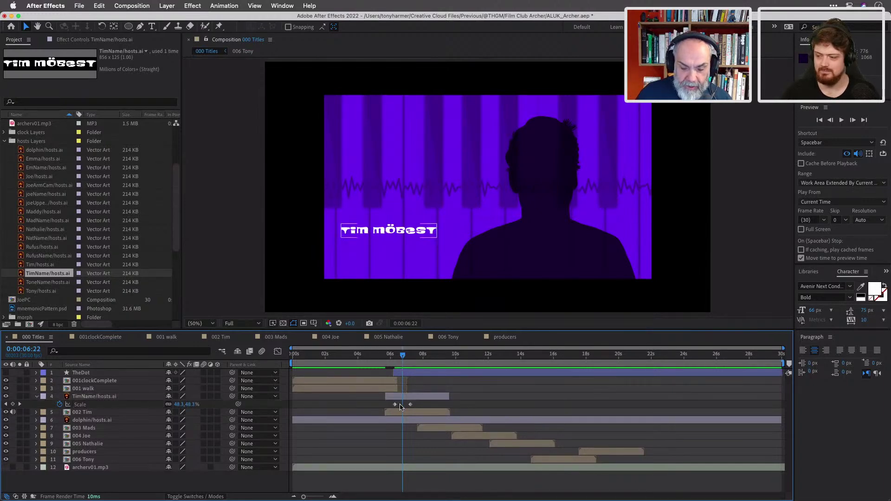
pyautogui.moveTo(396, 406); pyautogui.dragTo(399, 405)
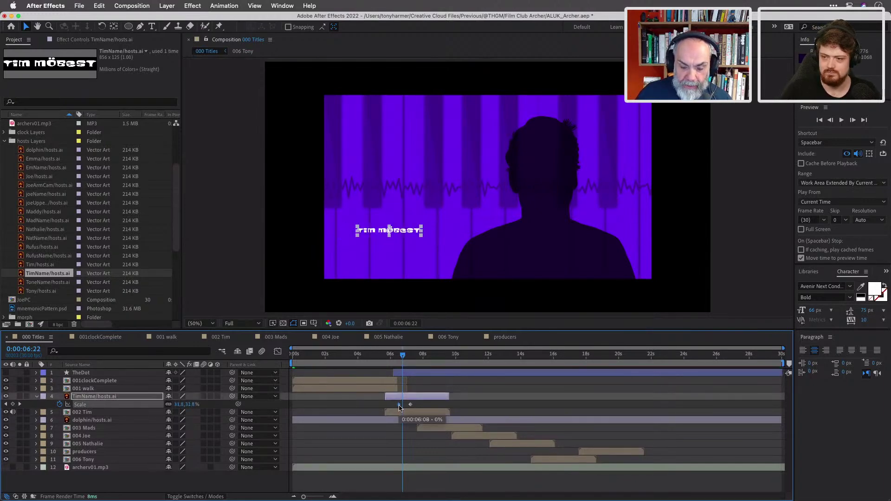
pyautogui.moveTo(402, 357)
pyautogui.mouseDown()
pyautogui.moveTo(394, 358)
pyautogui.moveTo(406, 360)
pyautogui.mouseUp()
pyautogui.moveTo(397, 360); pyautogui.dragTo(417, 367)
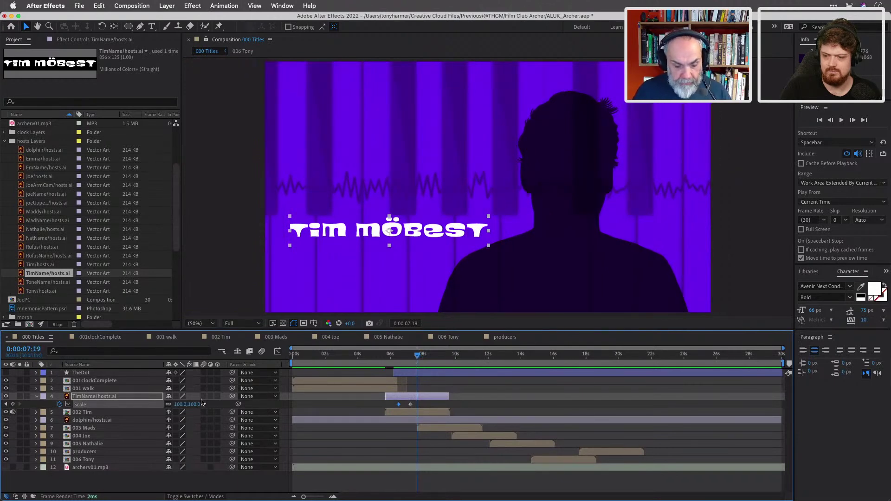
# Add a third Scale keyframe and extend the TimName layer to about 0:00:09:20.
pyautogui.hotkey('alt', 'shift', 's')
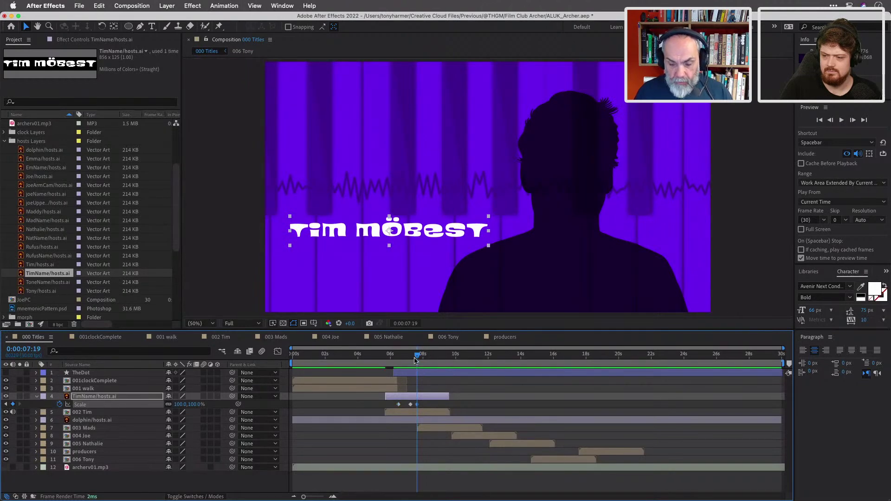
pyautogui.moveTo(417, 356); pyautogui.dragTo(450, 367)
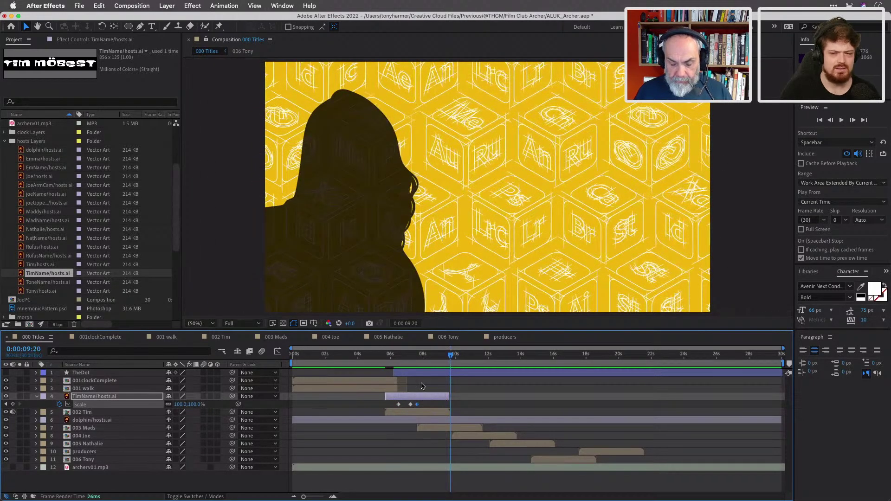
pyautogui.moveTo(450, 395); pyautogui.dragTo(451, 397)
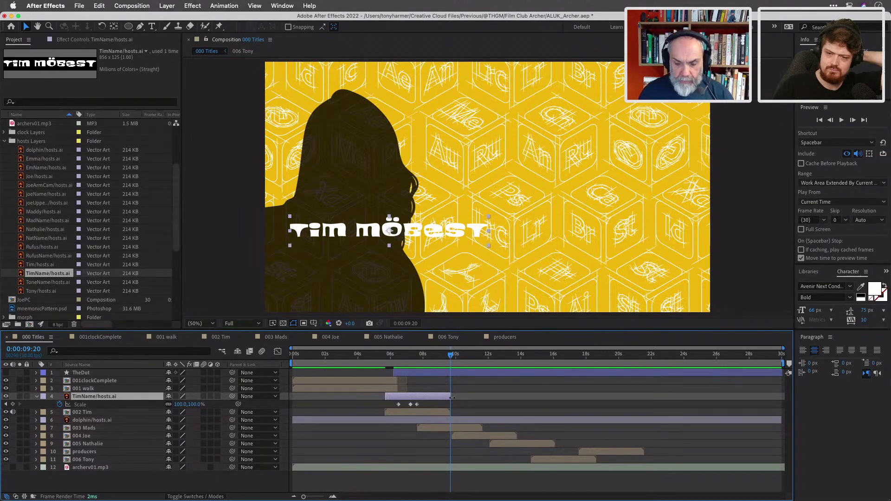
pyautogui.moveTo(332, 230); pyautogui.dragTo(756, 251)
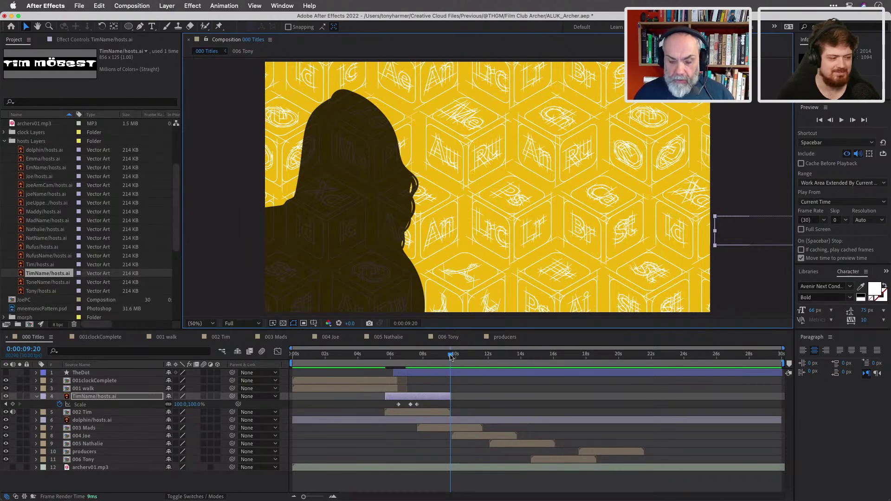
pyautogui.moveTo(451, 357); pyautogui.dragTo(437, 356)
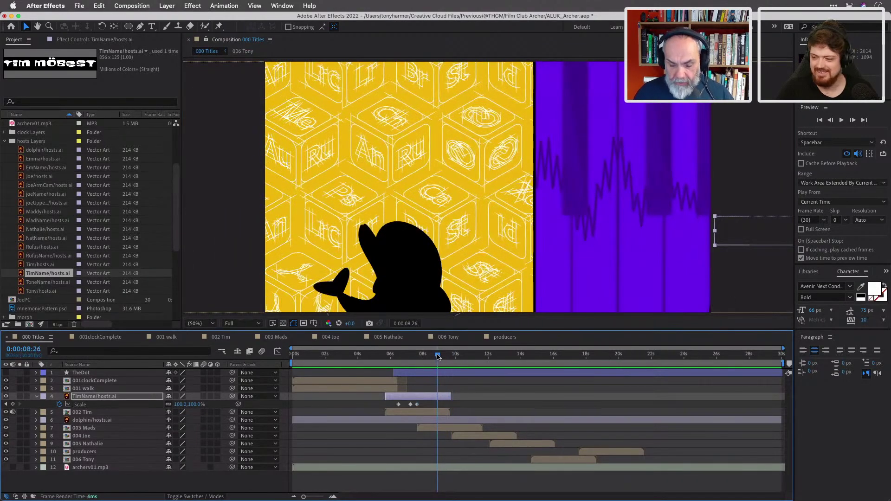
pyautogui.press('o')
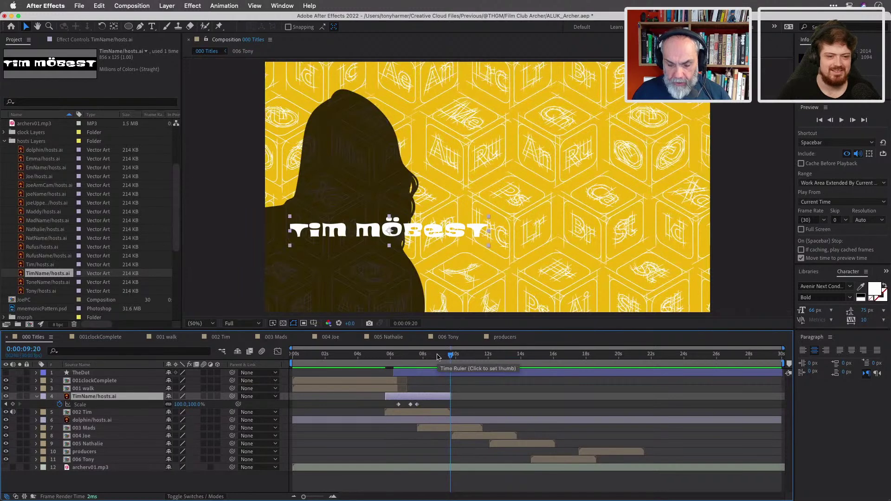
pyautogui.moveTo(454, 356); pyautogui.dragTo(416, 359)
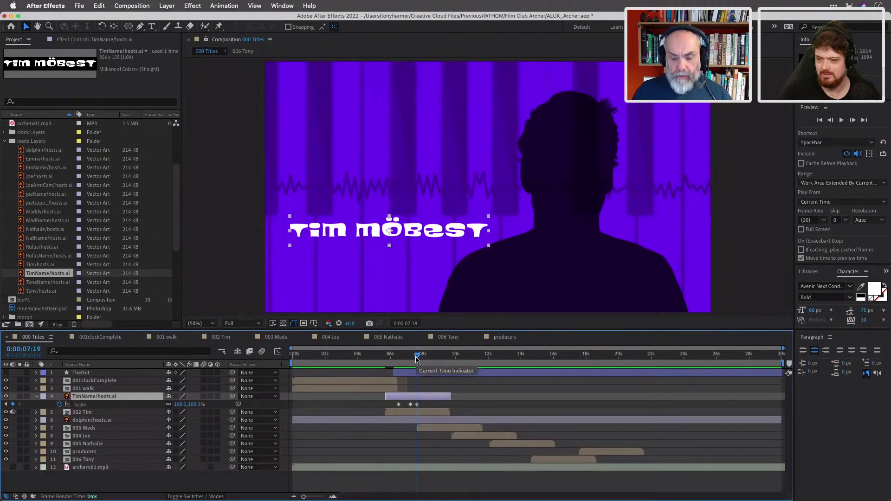
# Keyframe the title's Position from 547,728 at 7:20 and slide it off the right edge by about 9:20.
pyautogui.press('p')
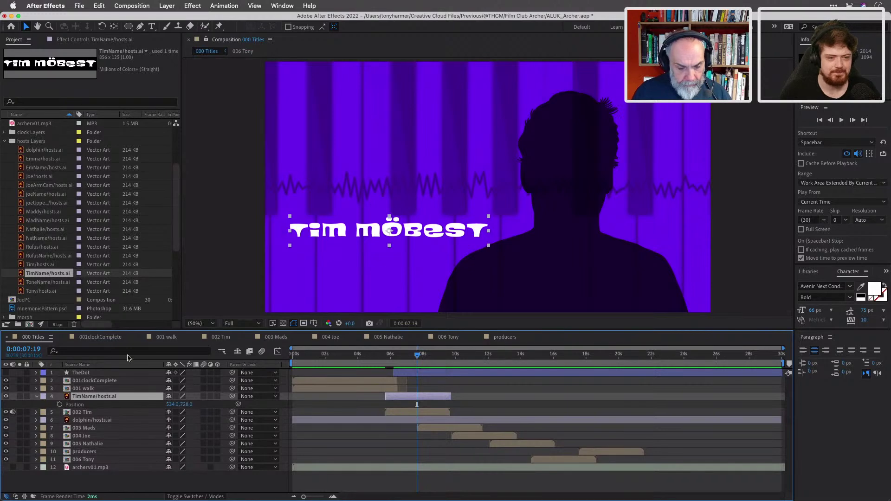
pyautogui.click(60, 404)
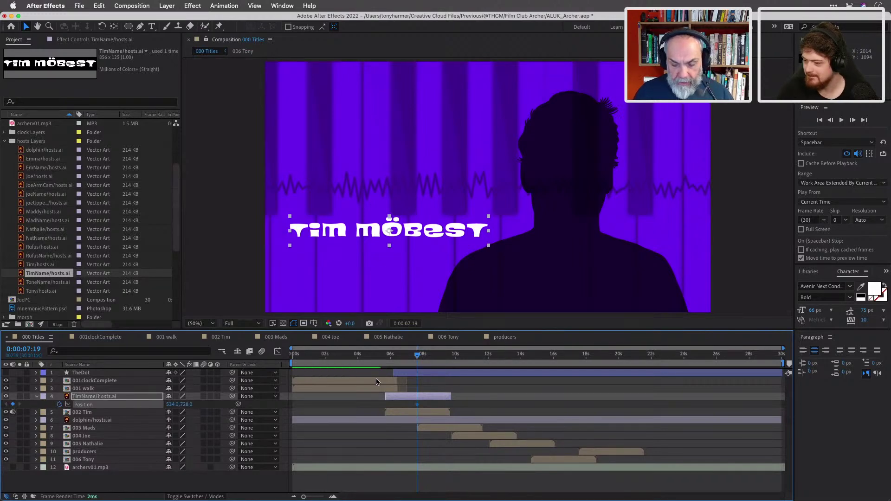
pyautogui.moveTo(417, 357); pyautogui.dragTo(451, 364)
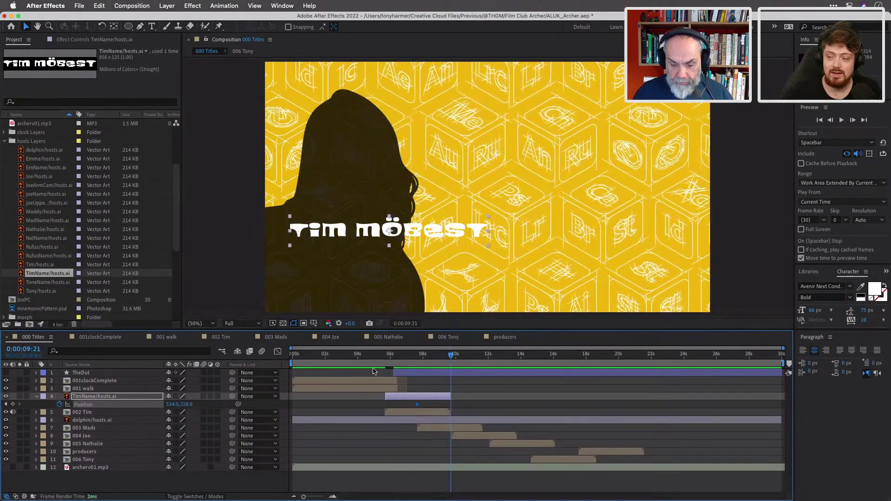
pyautogui.moveTo(176, 404); pyautogui.dragTo(753, 394)
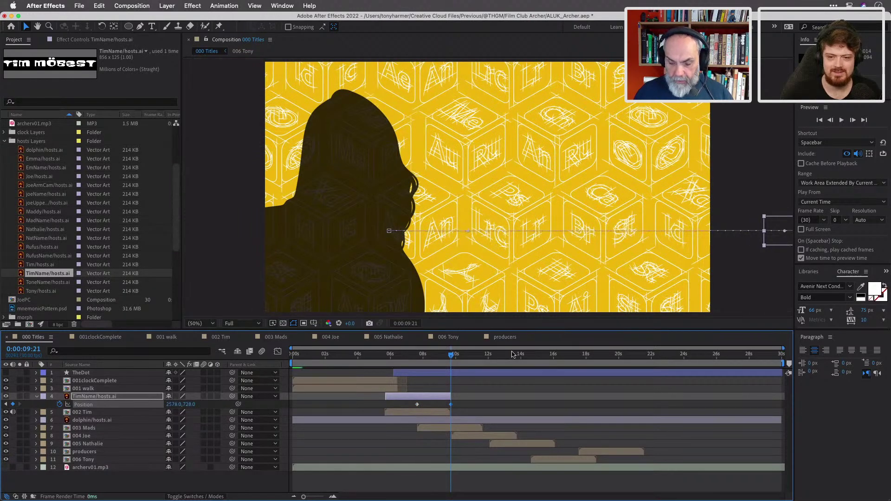
pyautogui.moveTo(450, 354); pyautogui.dragTo(255, 346)
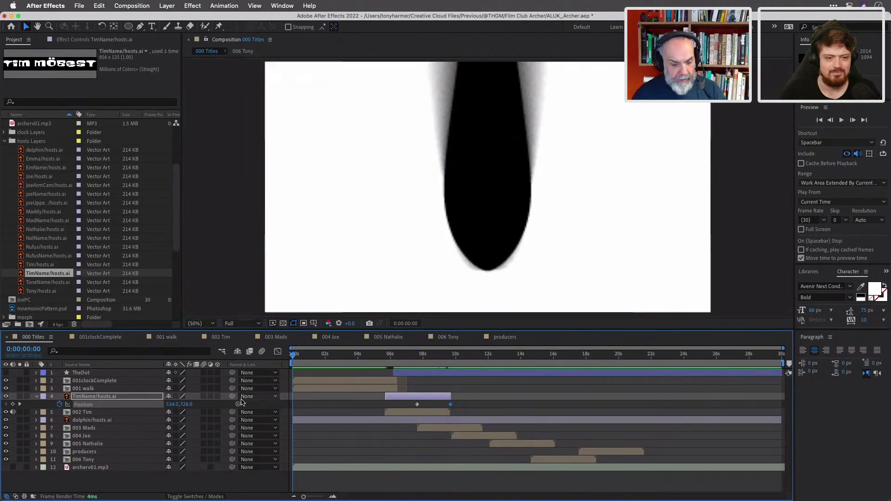
# Deselect the title, save the project, and play back before returning to the first frame.
pyautogui.click(6, 470)
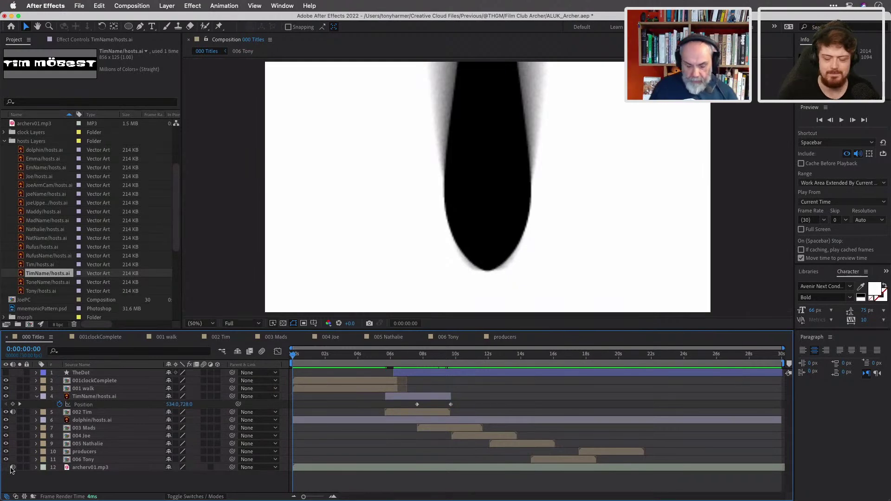
pyautogui.press('super+s')
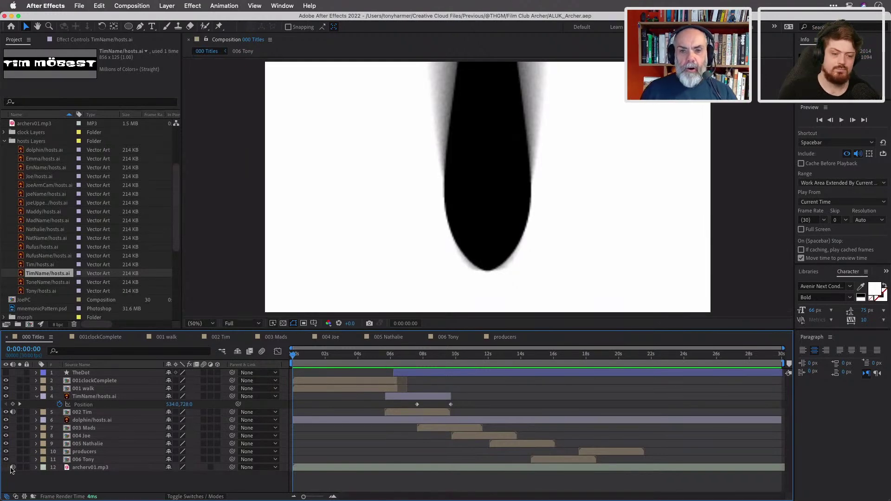
pyautogui.press('space')
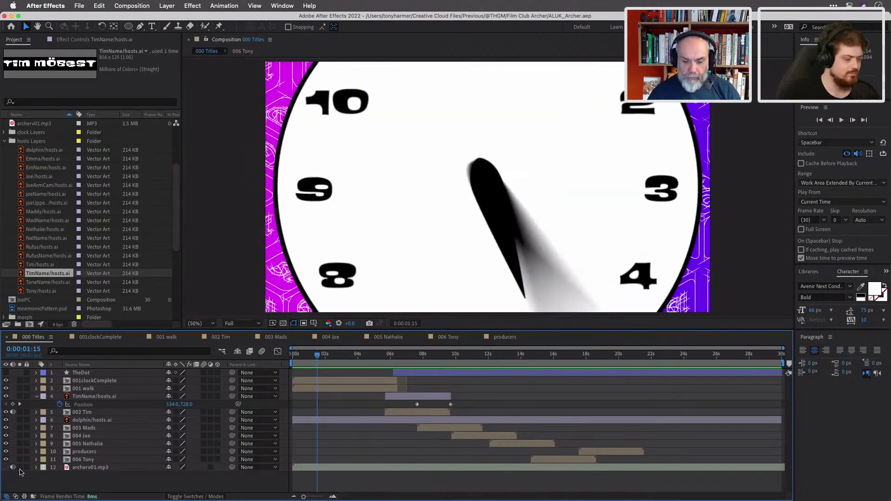
pyautogui.moveTo(317, 355); pyautogui.dragTo(274, 355)
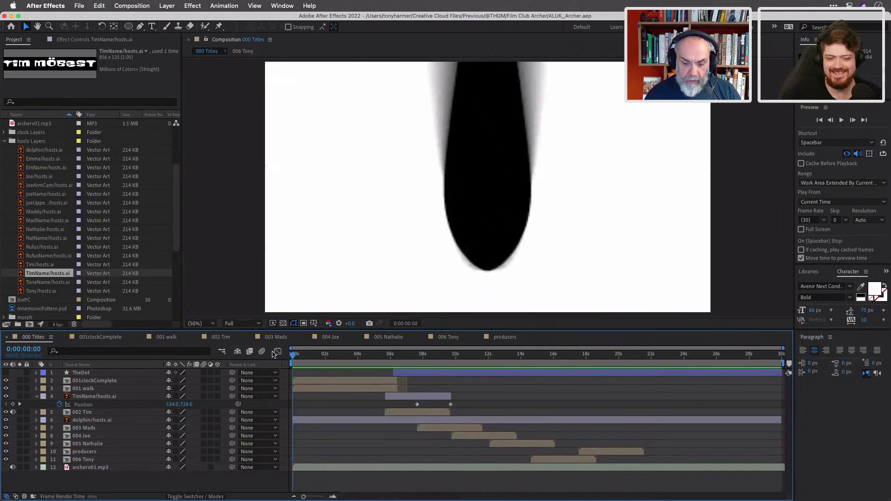
# Set archerv01.mp3 Audio Levels to -10 dB.
pyautogui.click(45, 476)
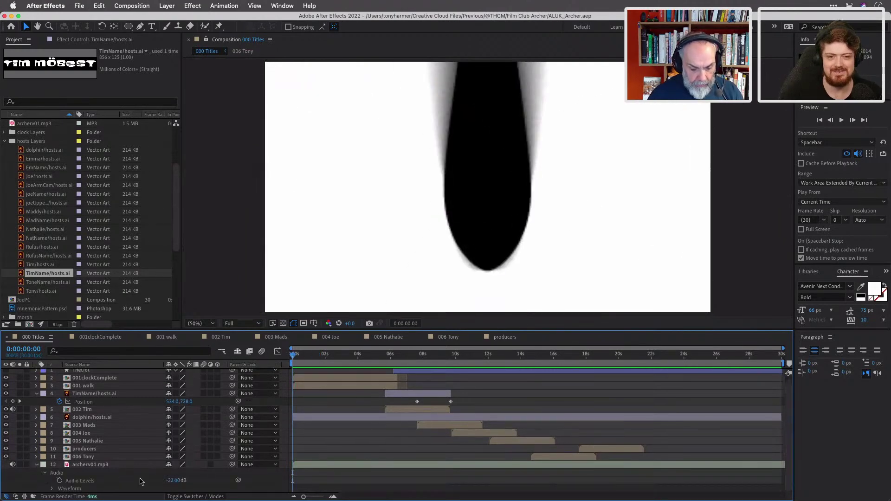
pyautogui.click(173, 481)
pyautogui.press('BackSpace')
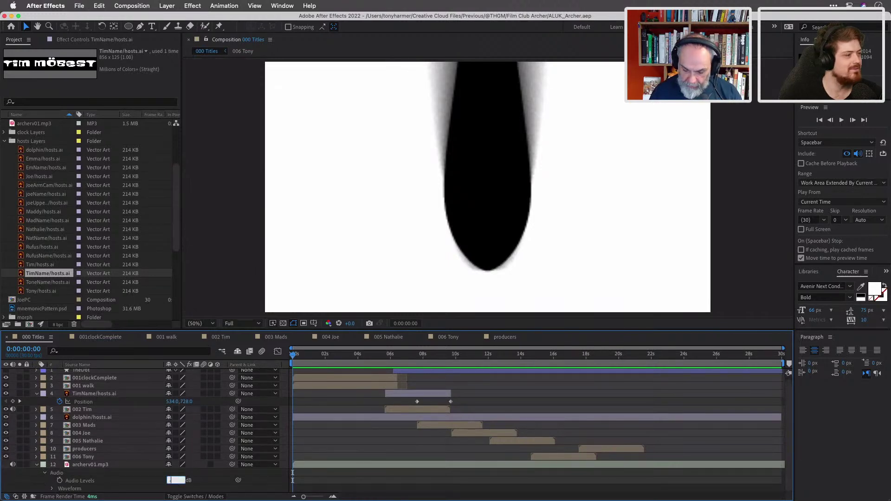
pyautogui.press('Return')
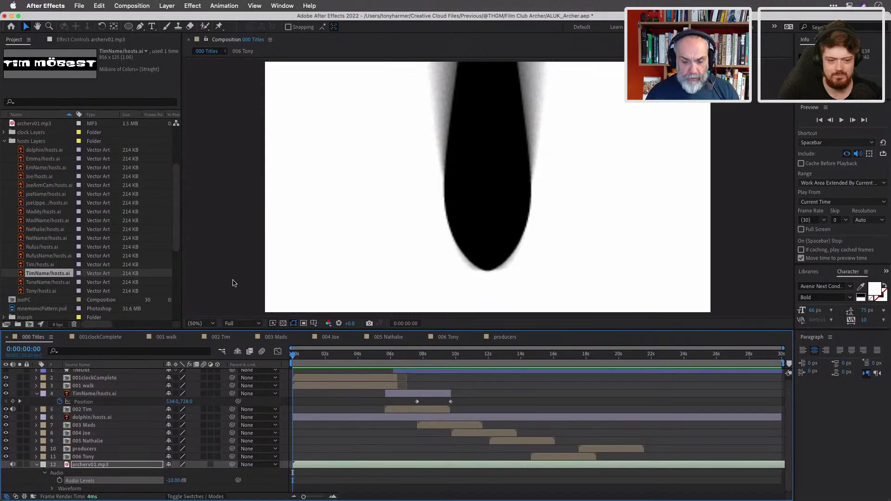
# Maximize the Composition viewer to fill the whole window with the ` key.
pyautogui.press('KP_2')
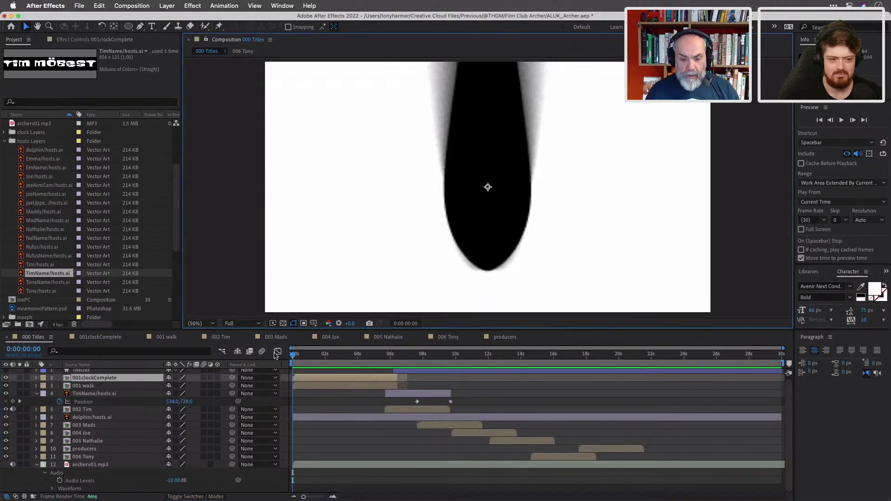
pyautogui.click(649, 344)
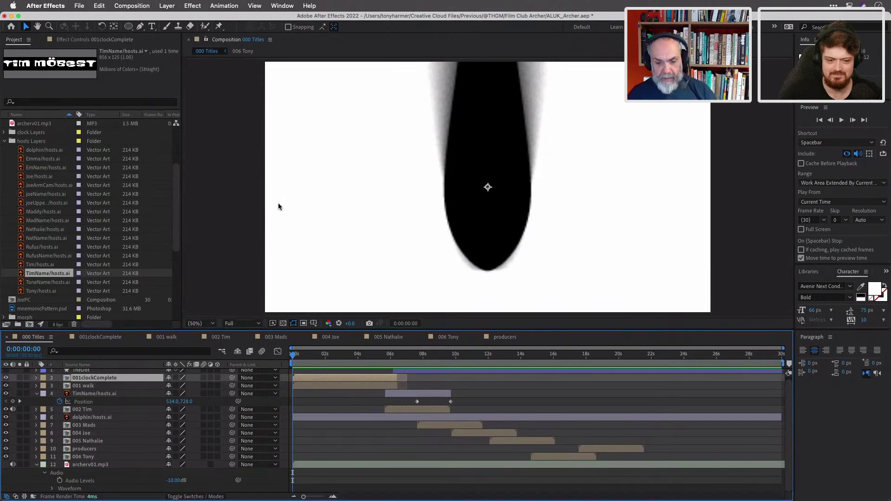
pyautogui.press('`')
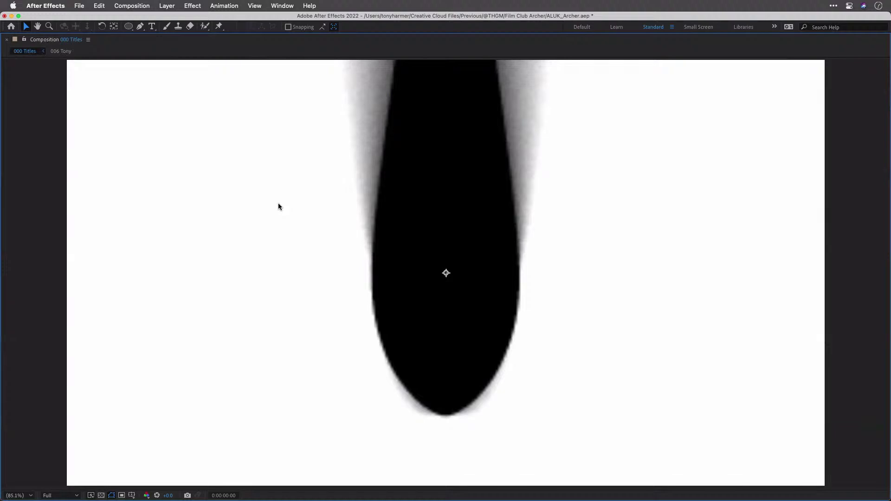
# Play the title sequence through to about 0:00:21:21, then restore the full panel layout.
pyautogui.press('space')
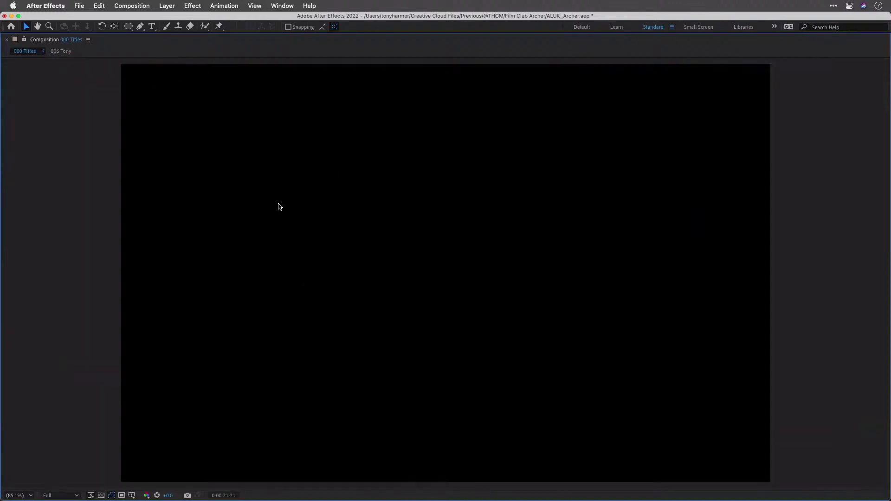
pyautogui.press('`')
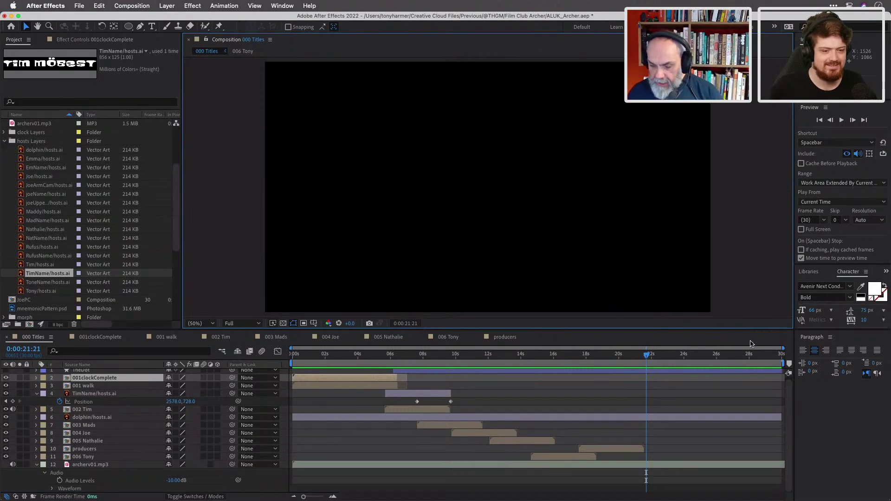
# Scrub the timeline from near the sequence end back to the clock intro around 0:00:04:11.
pyautogui.moveTo(648, 360)
pyautogui.mouseDown()
pyautogui.moveTo(766, 359)
pyautogui.moveTo(651, 359)
pyautogui.mouseUp()
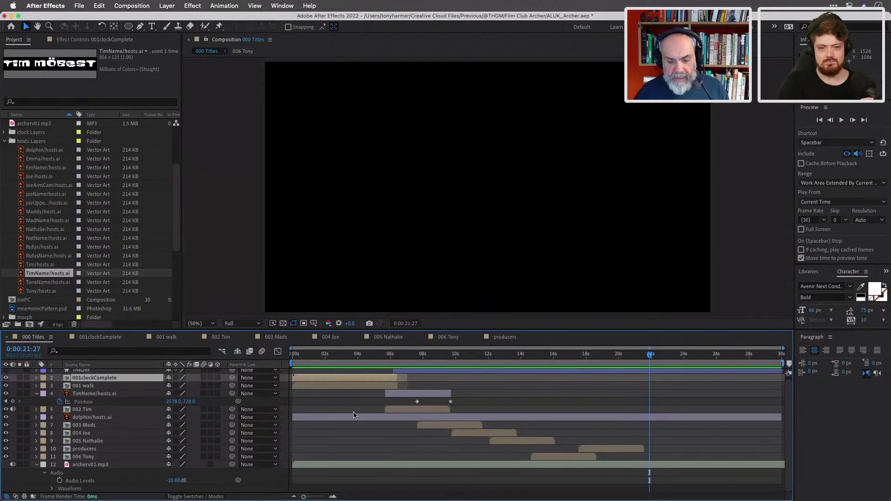
pyautogui.moveTo(375, 356)
pyautogui.mouseDown()
pyautogui.moveTo(341, 357)
pyautogui.moveTo(375, 367)
pyautogui.moveTo(364, 363)
pyautogui.mouseUp()
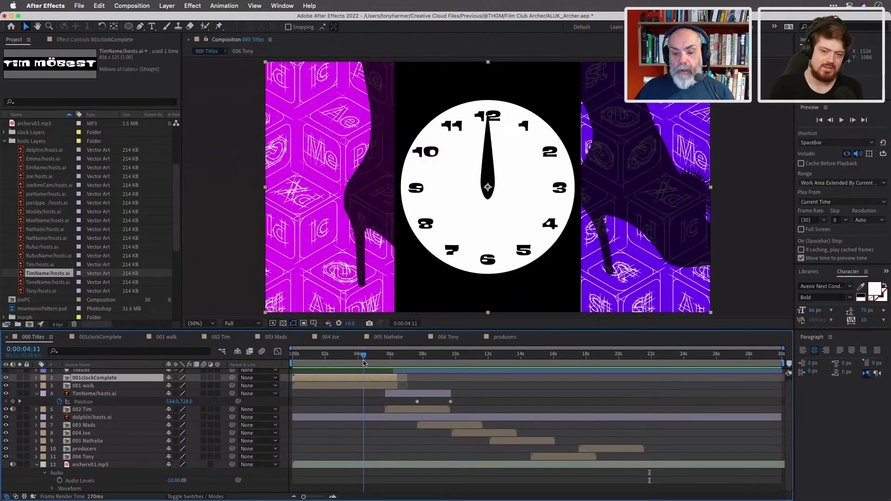